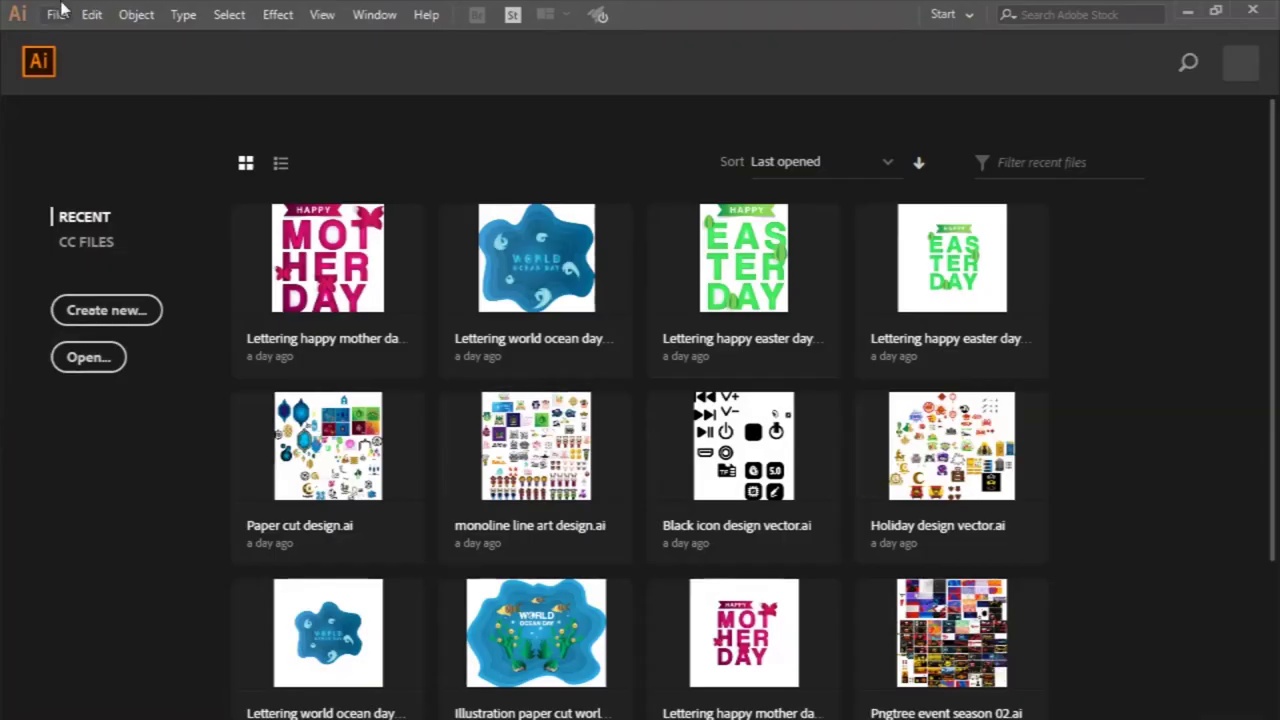
Create a 2000 × 2000 px document named 'Square fashion social media banner template'
left_click(58, 12)
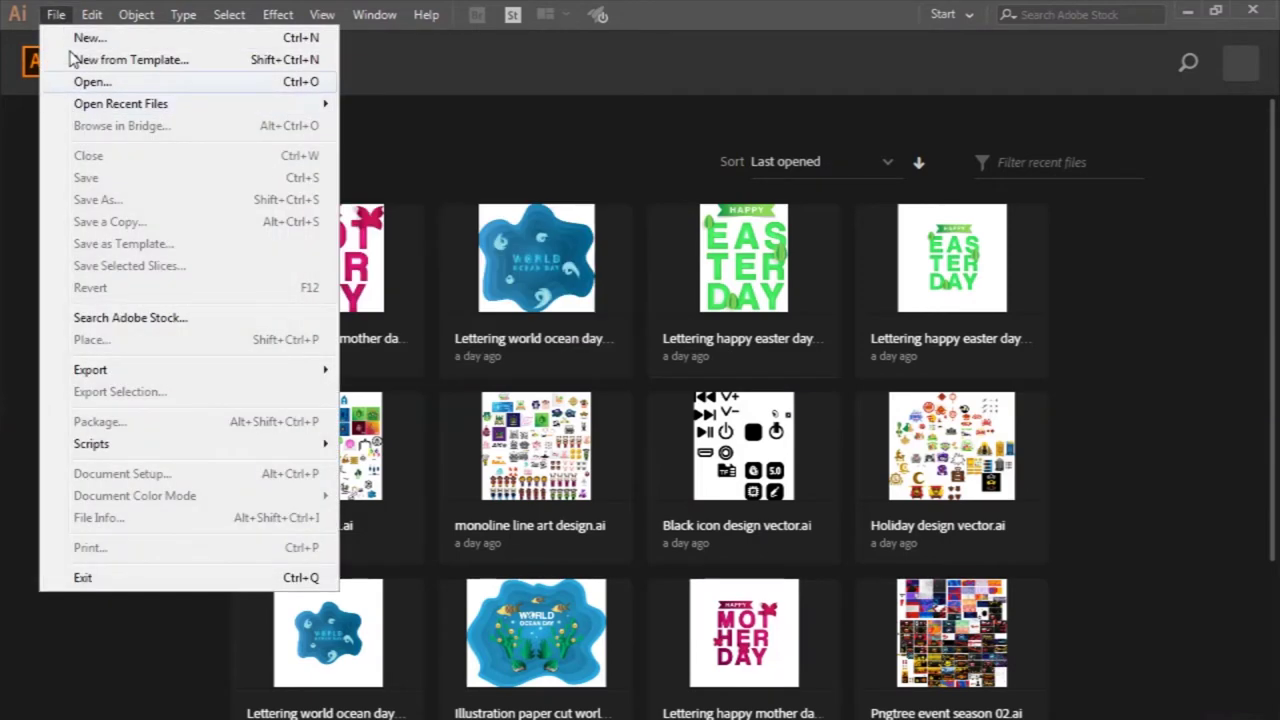
left_click(84, 38)
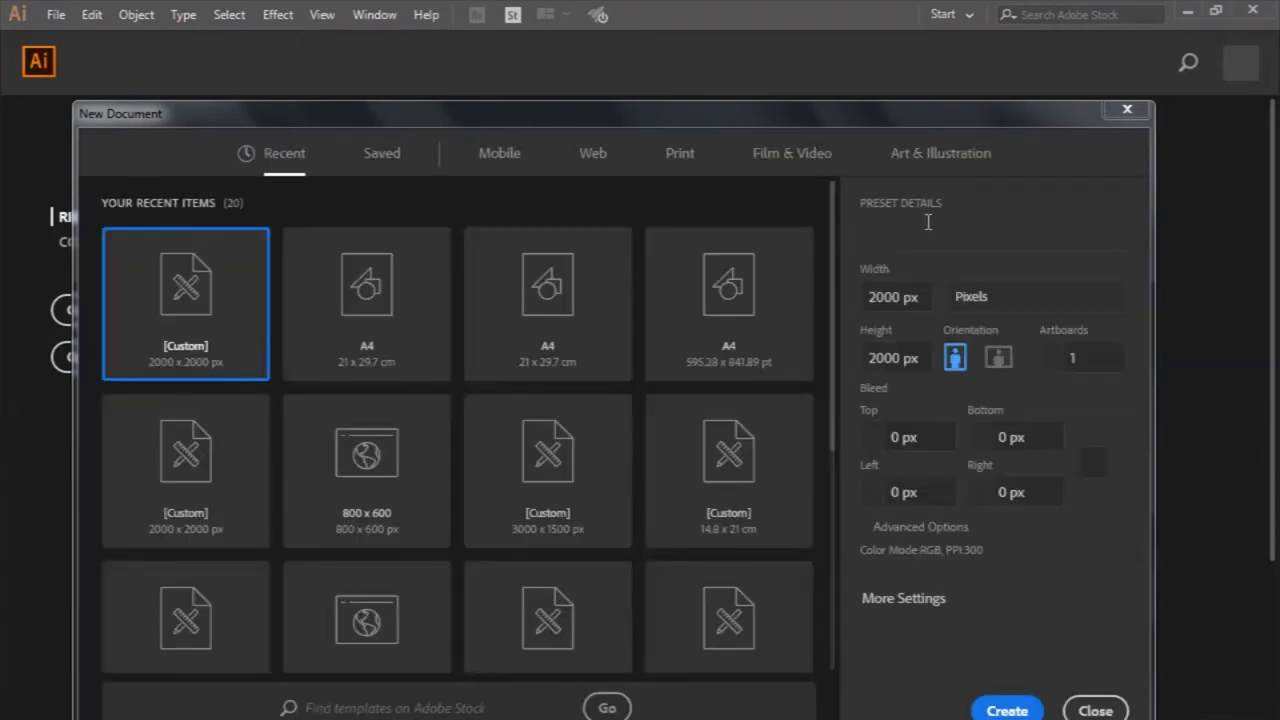
type("Square fashion so")
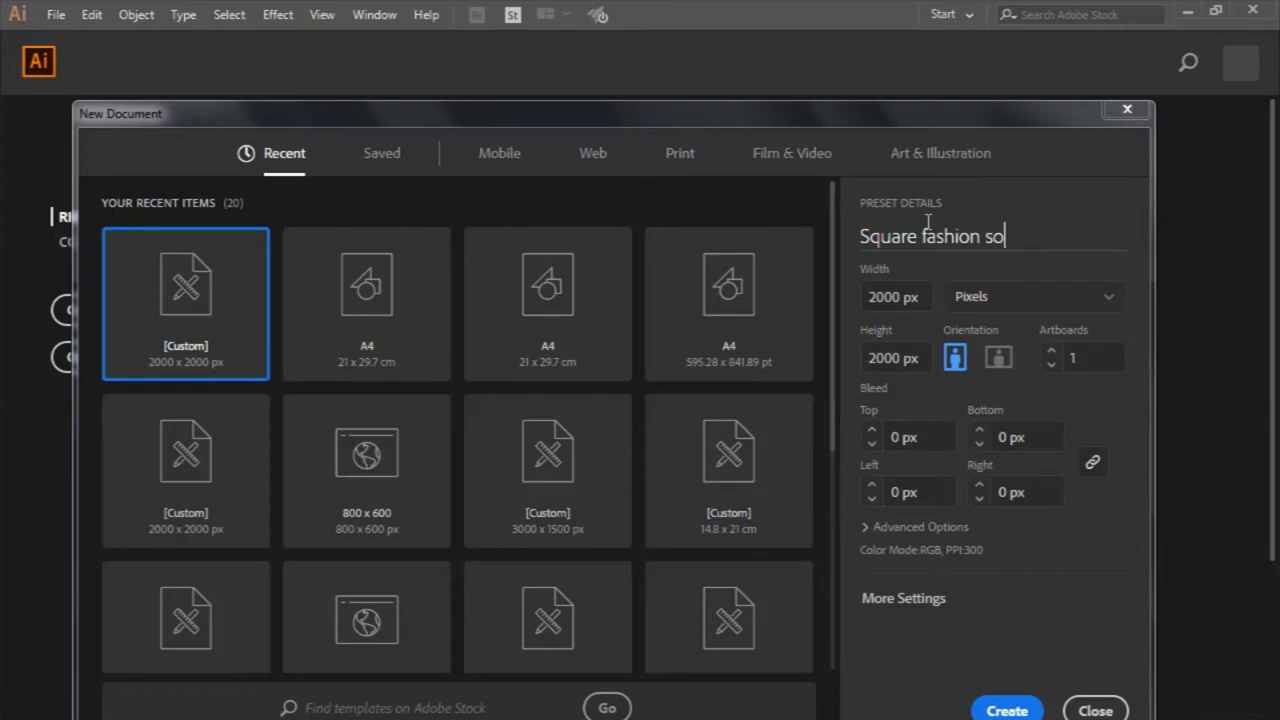
type("cial media banner template")
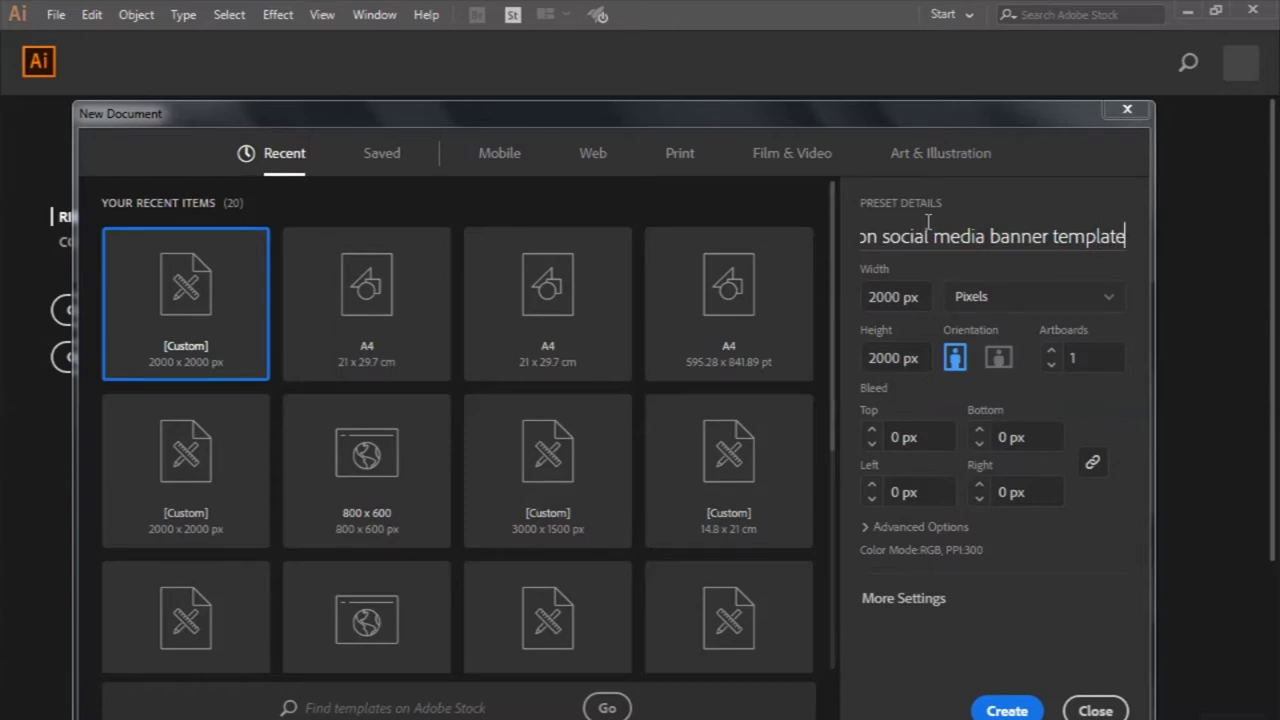
left_click(1003, 702)
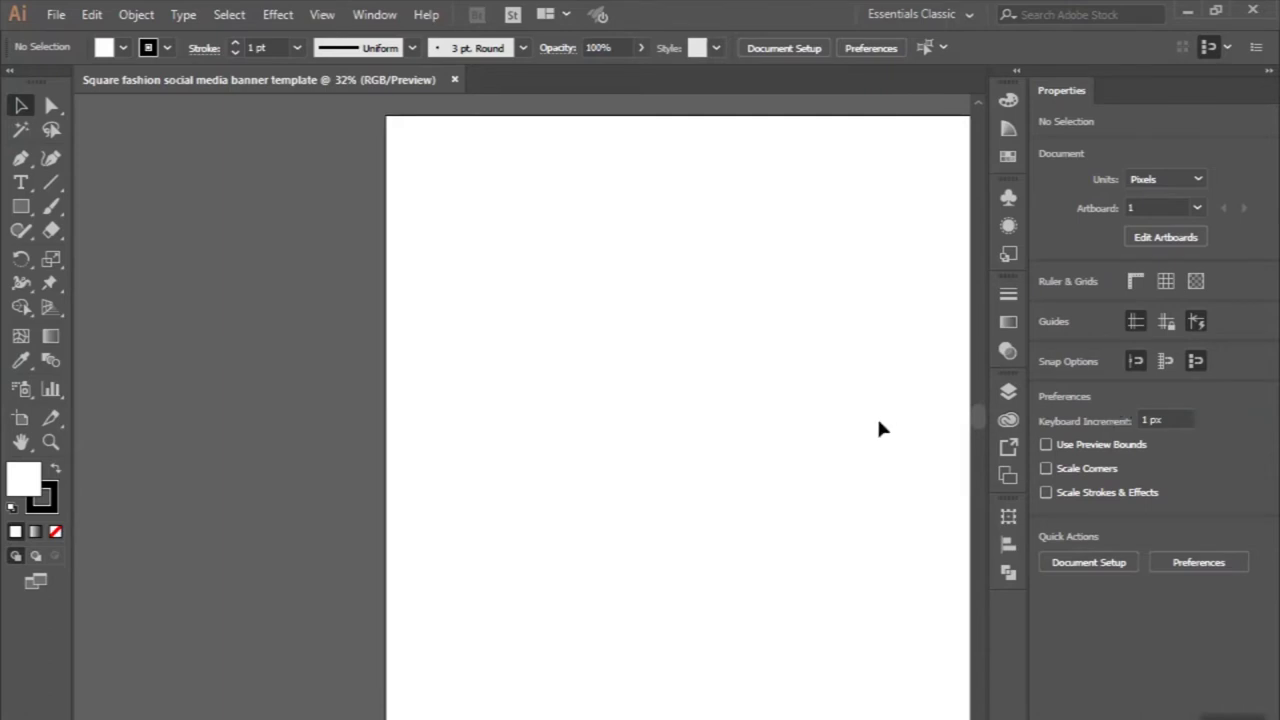
Draw a large circle in the centre of the artboard with the Ellipse tool
scroll(371, 351, "down", 2)
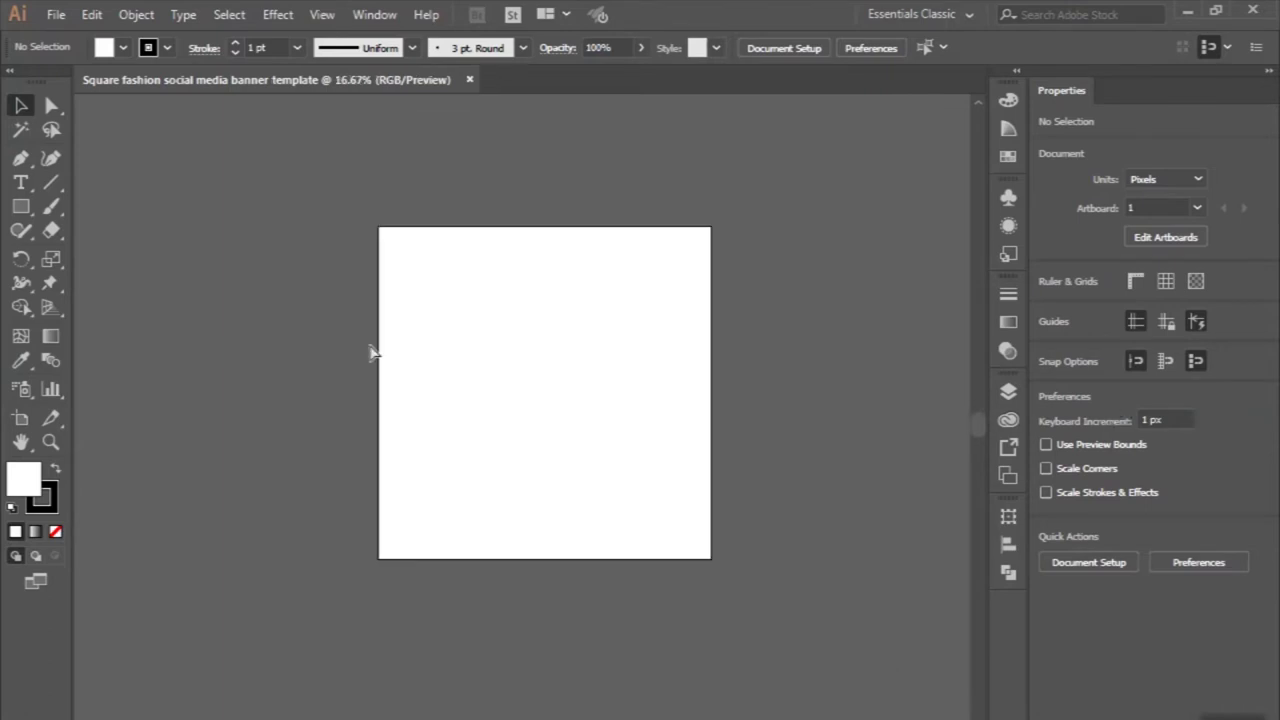
left_click(18, 208)
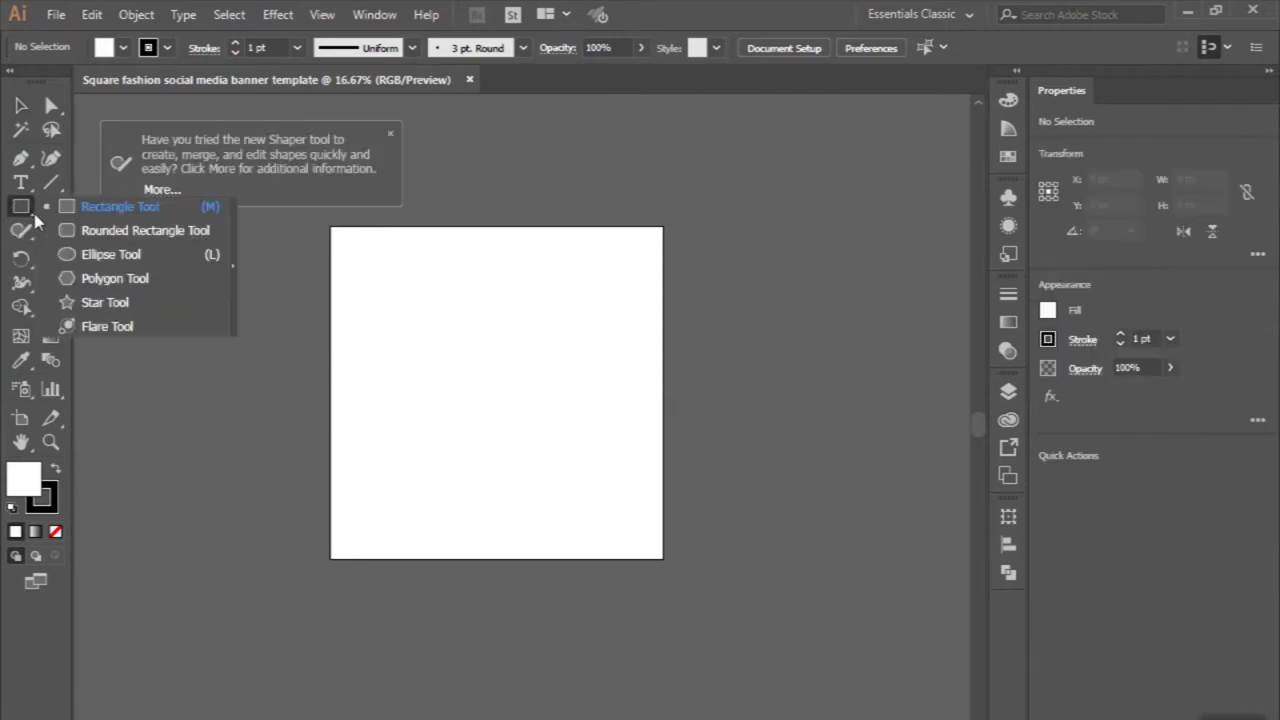
left_click(80, 254)
scroll(443, 311, "up", 1)
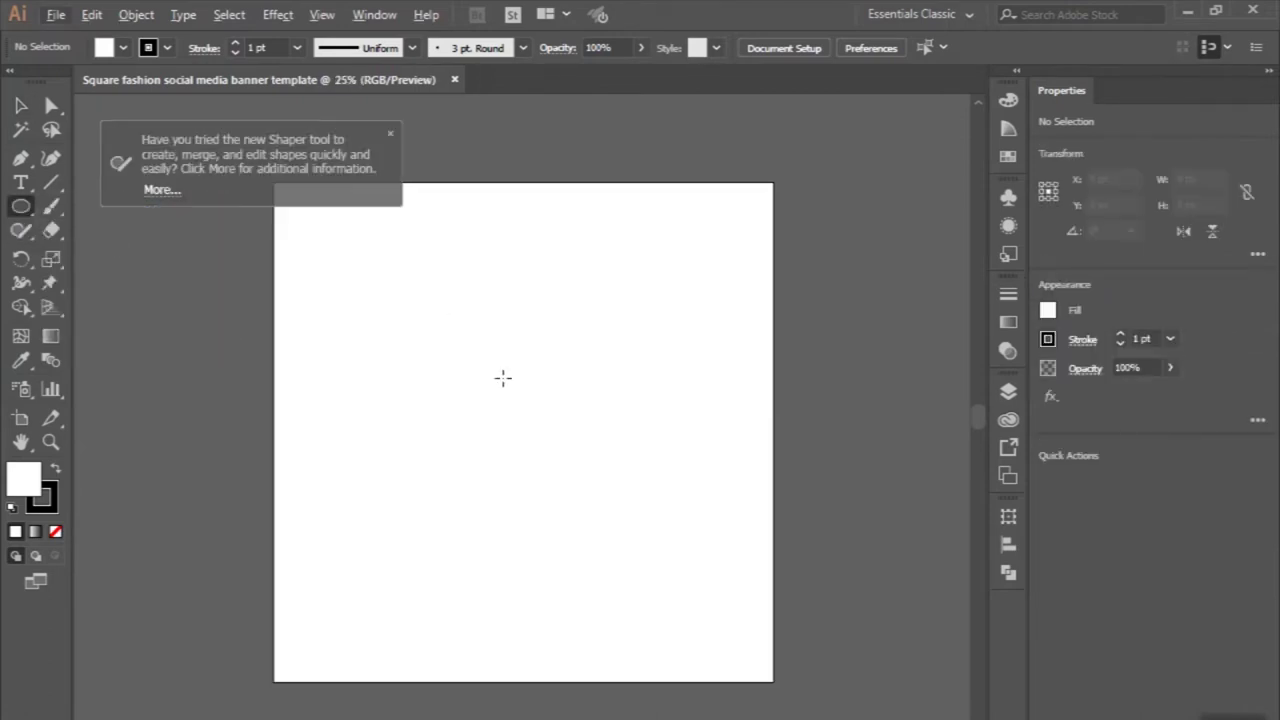
mouse_move(523, 430)
left_mouse_down()
mouse_move(644, 585)
mouse_move(629, 573)
left_mouse_up()
Give the circle a solid black fill and no stroke
key("v")
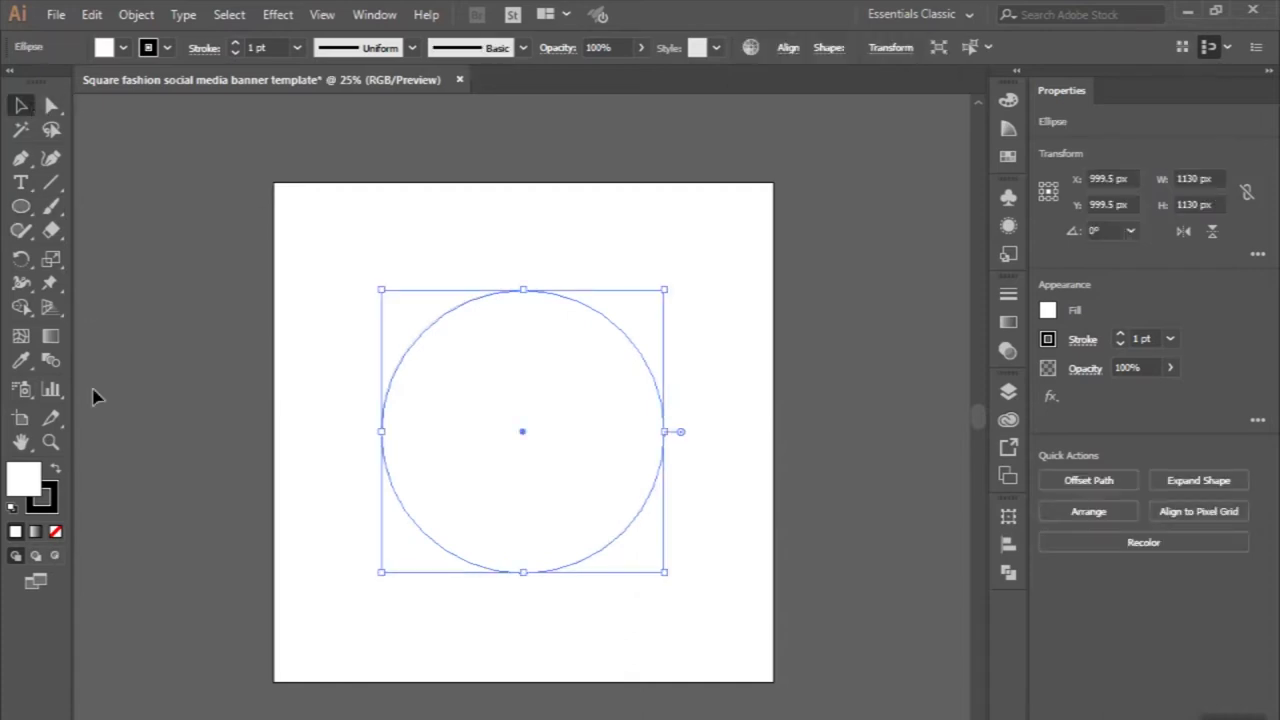
left_click(55, 471)
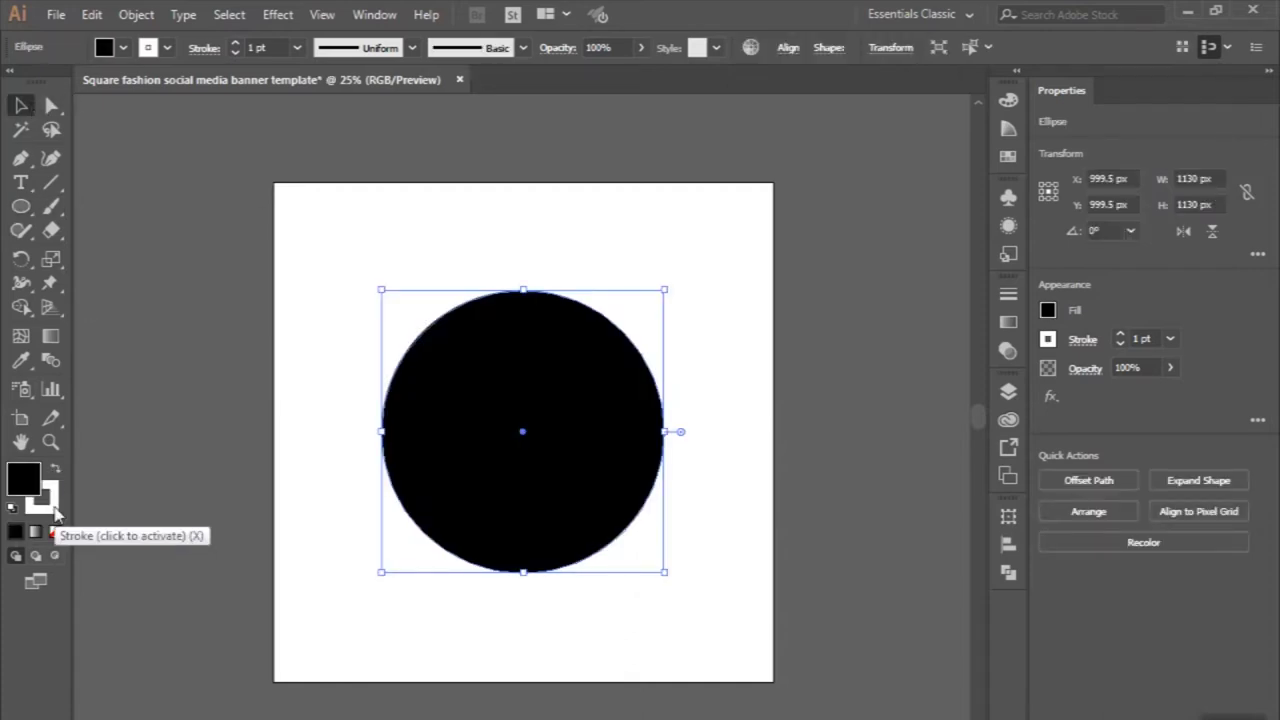
left_click(45, 505)
left_click(55, 531)
left_click(222, 438)
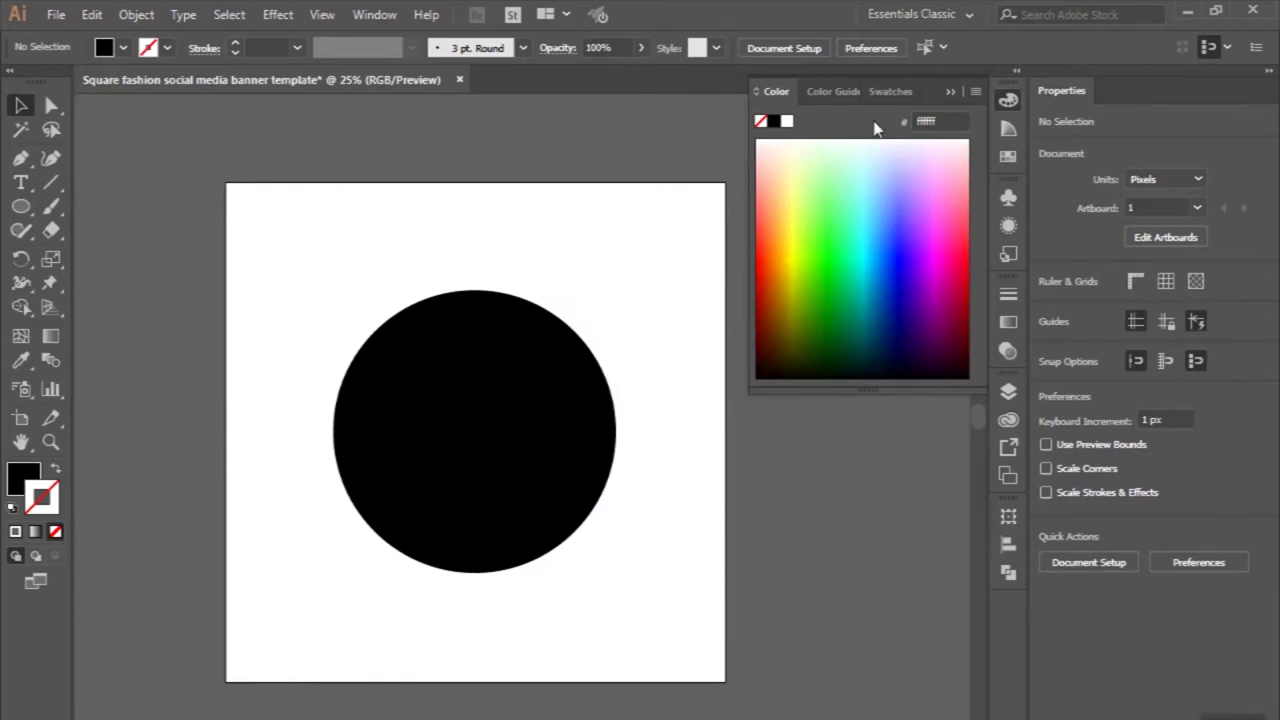
left_click(950, 91)
key("ctrl+plus")
left_click(20, 158)
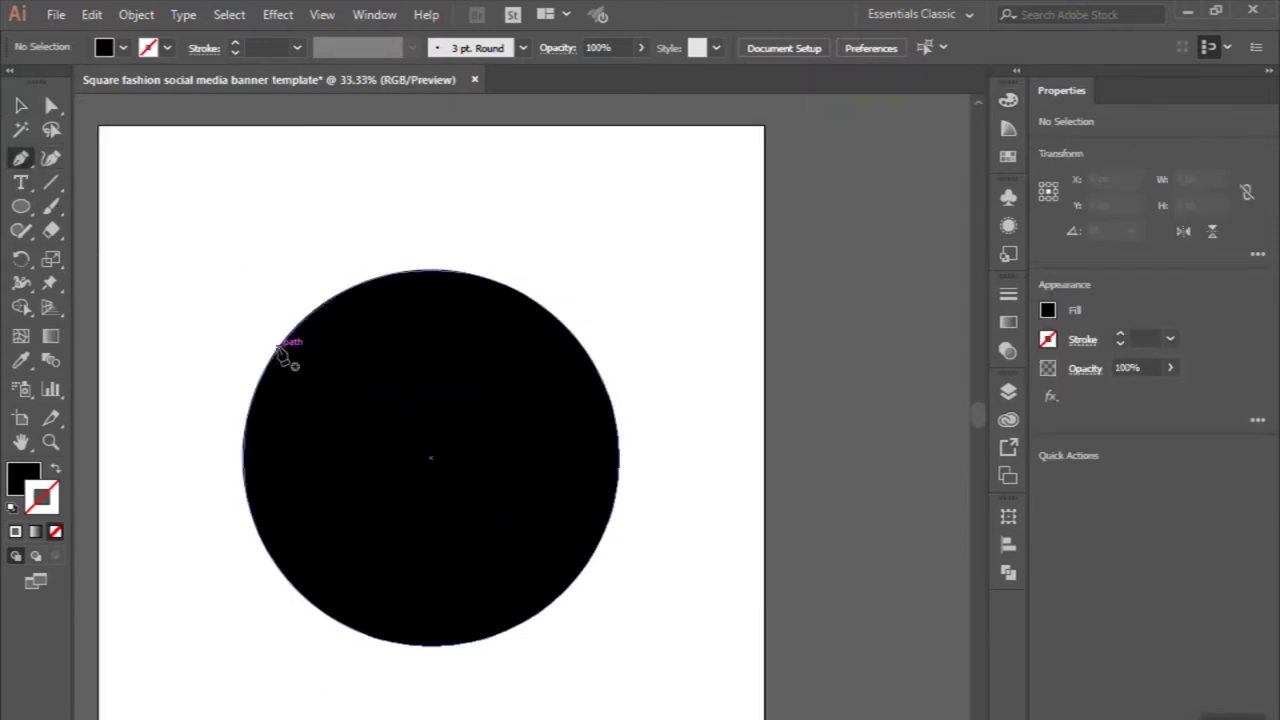
Draw a closed black band from the circle's edge through the artboard's top-right corner and back
left_click(277, 347)
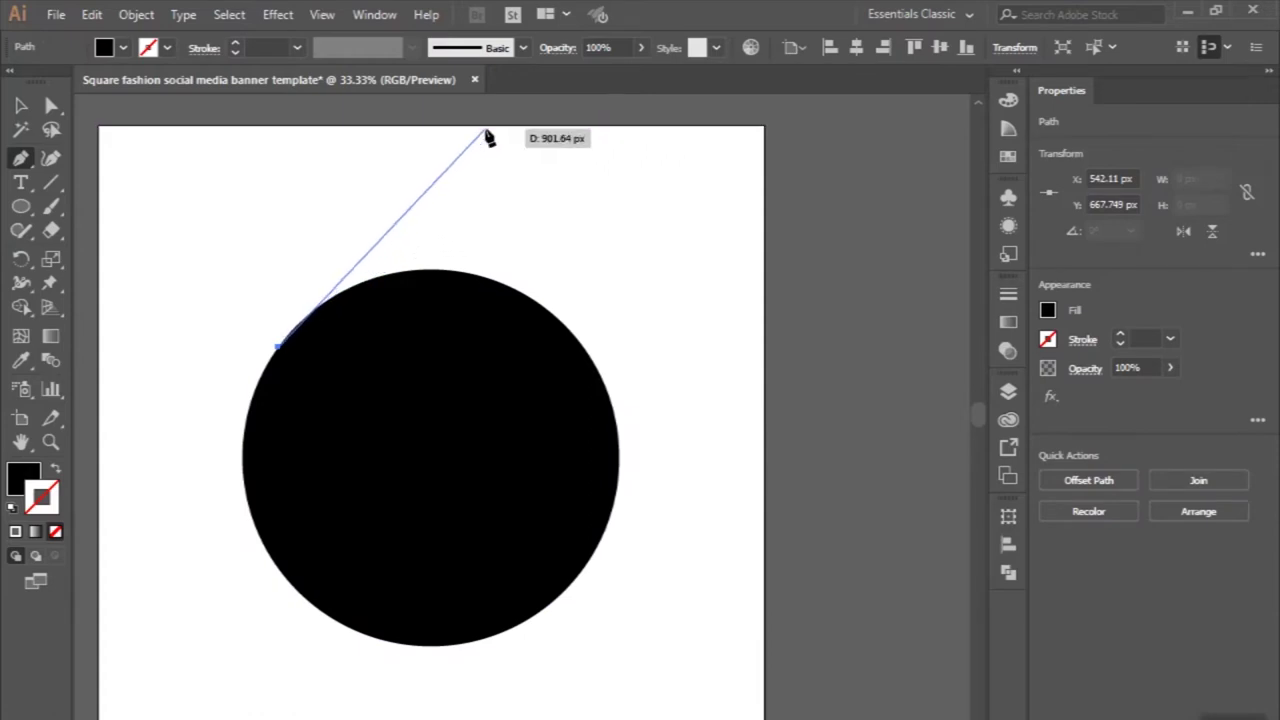
left_click(485, 126)
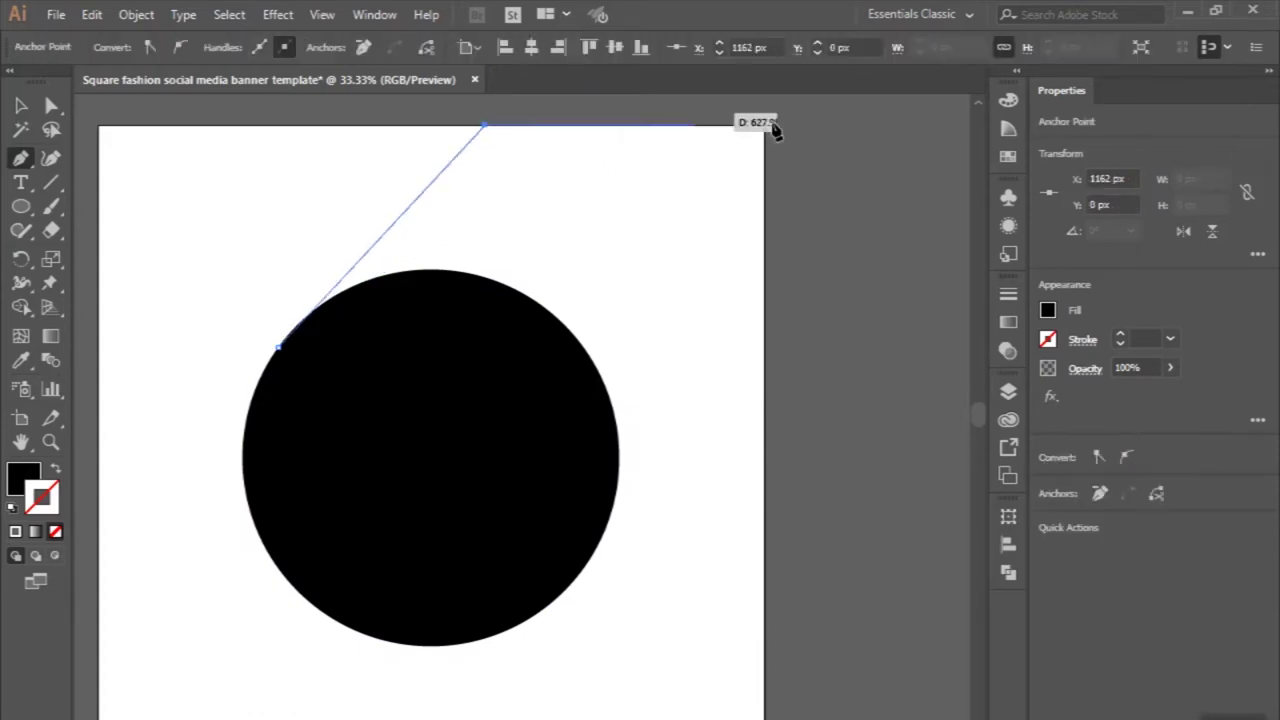
left_click(766, 126)
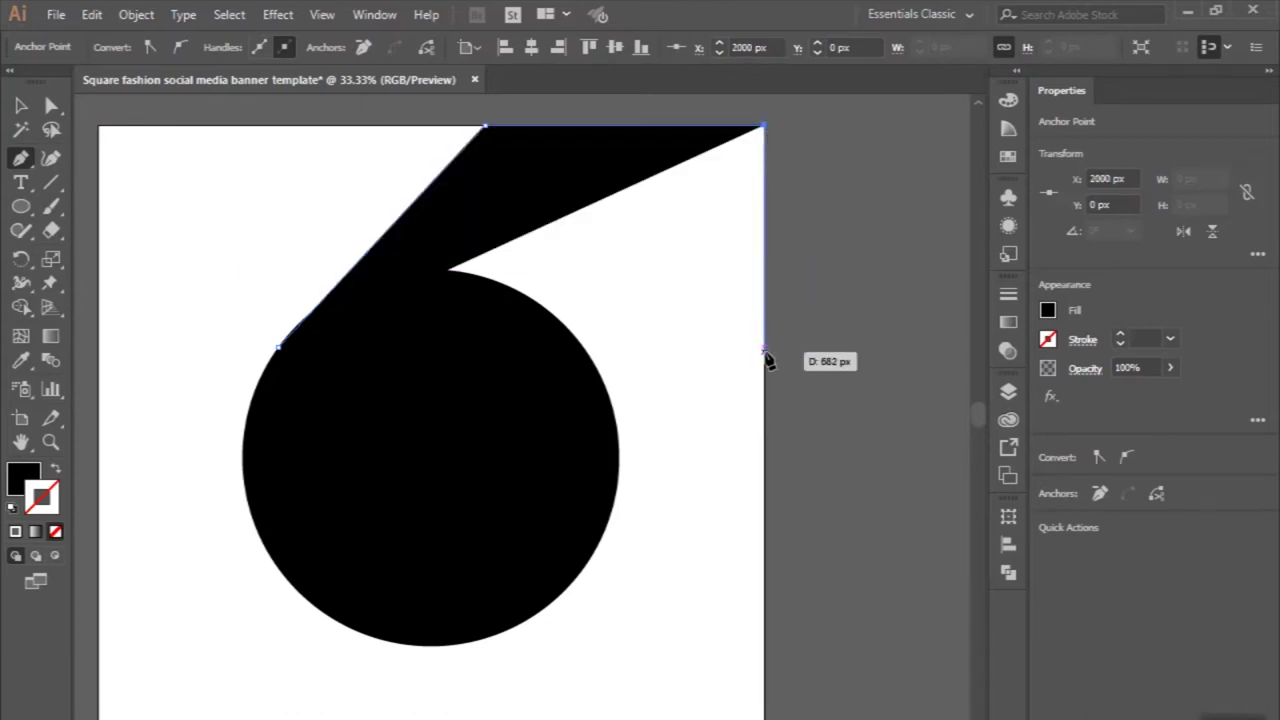
left_click(764, 352)
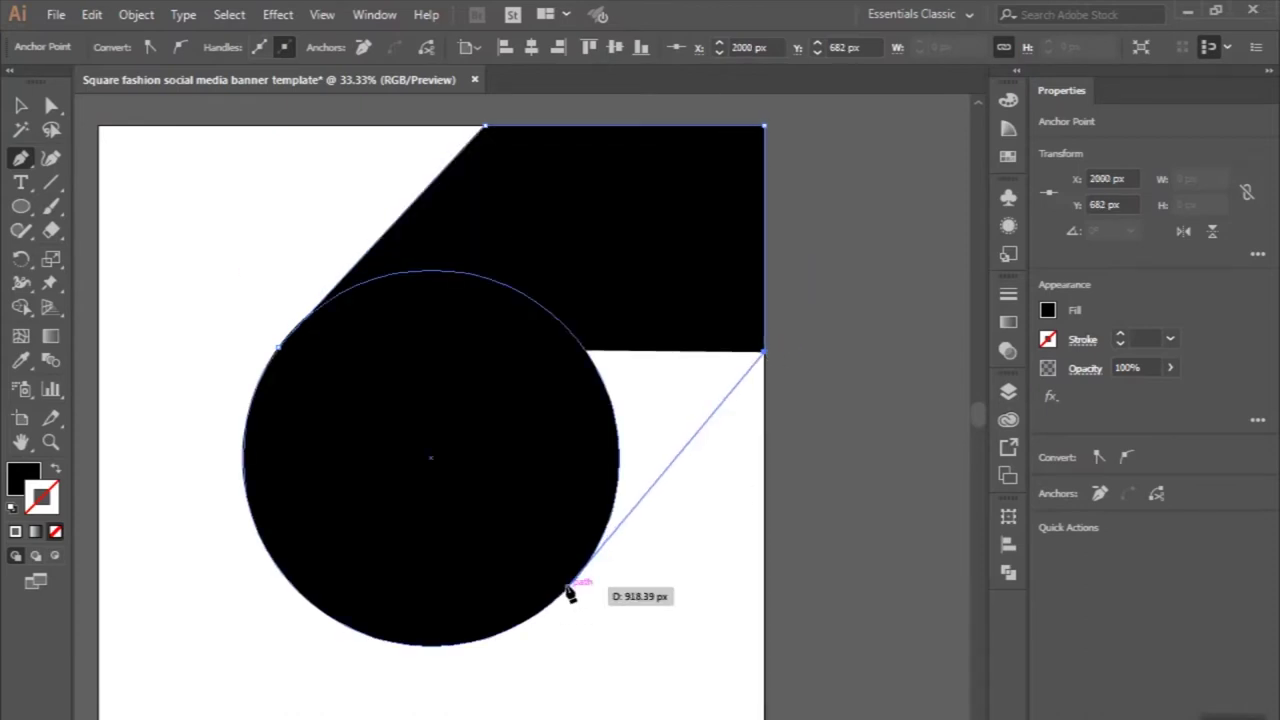
left_click(568, 586)
left_click(278, 347)
key("ctrl+minus")
Paste a copy of the black circle in front and shrink it to 1019 px around its centre
key("v")
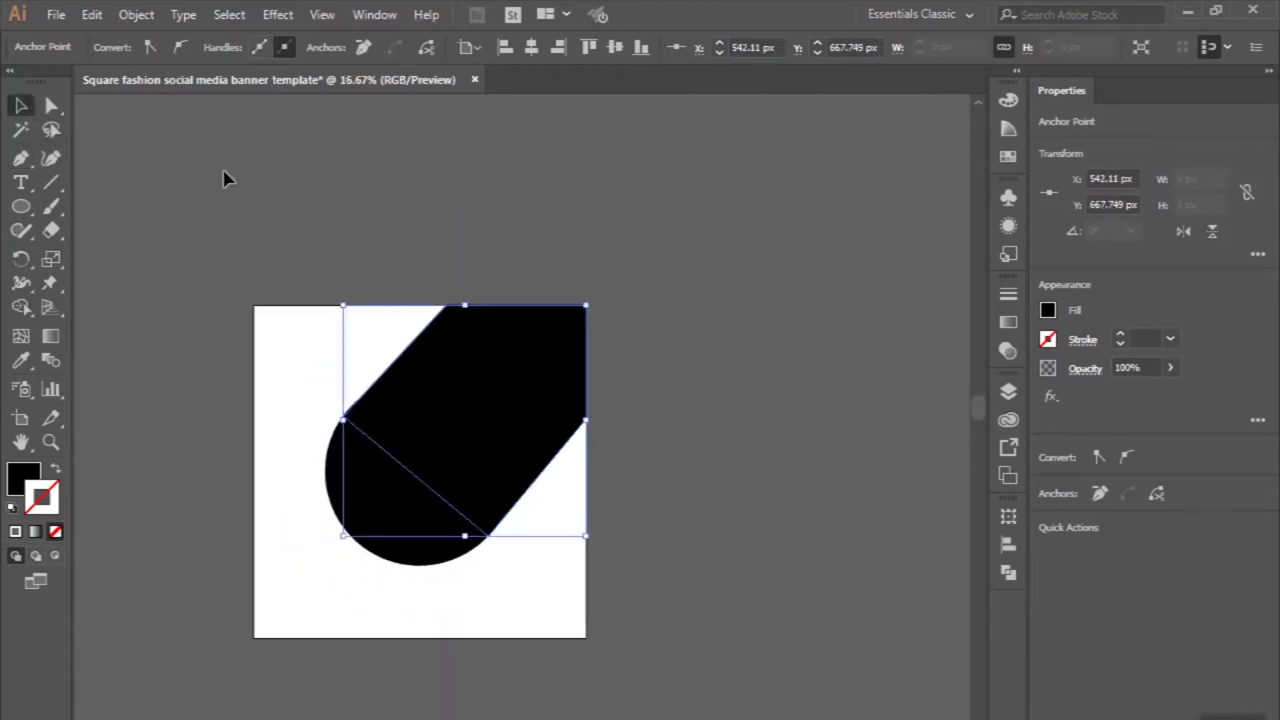
left_click(223, 177)
left_click(458, 557)
scroll(460, 555, "up", 1)
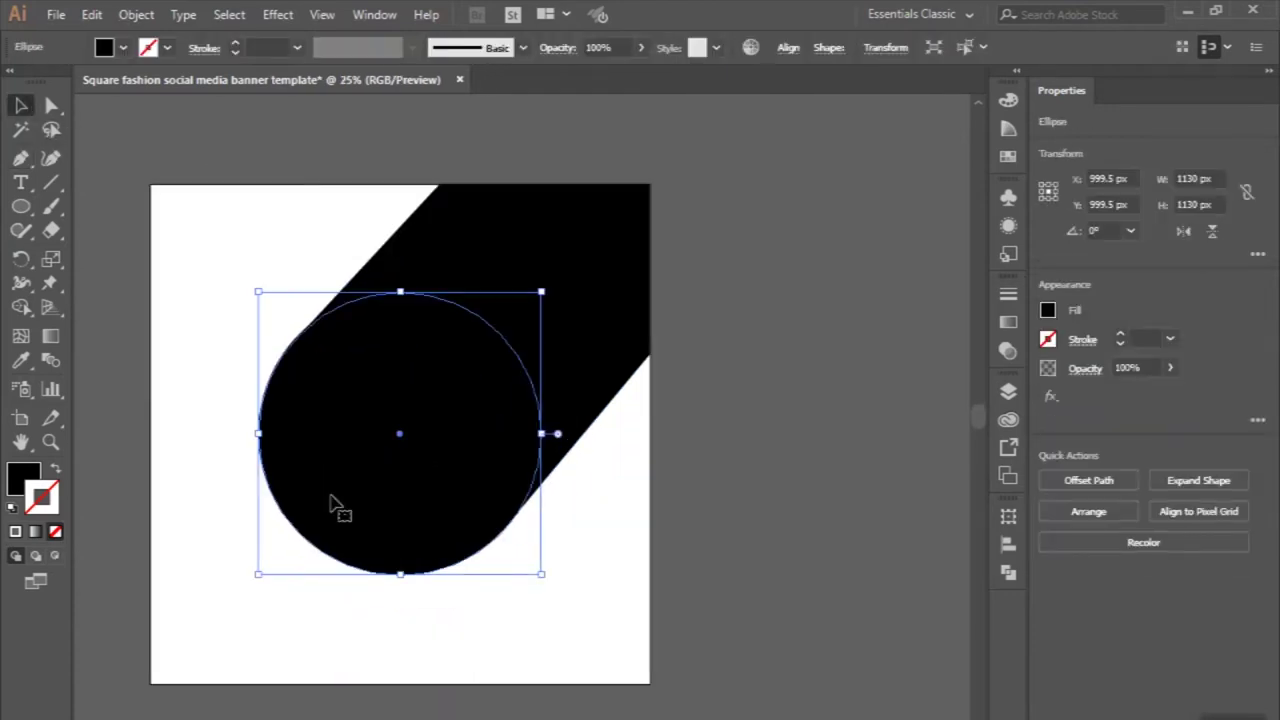
key("ctrl+shift+b")
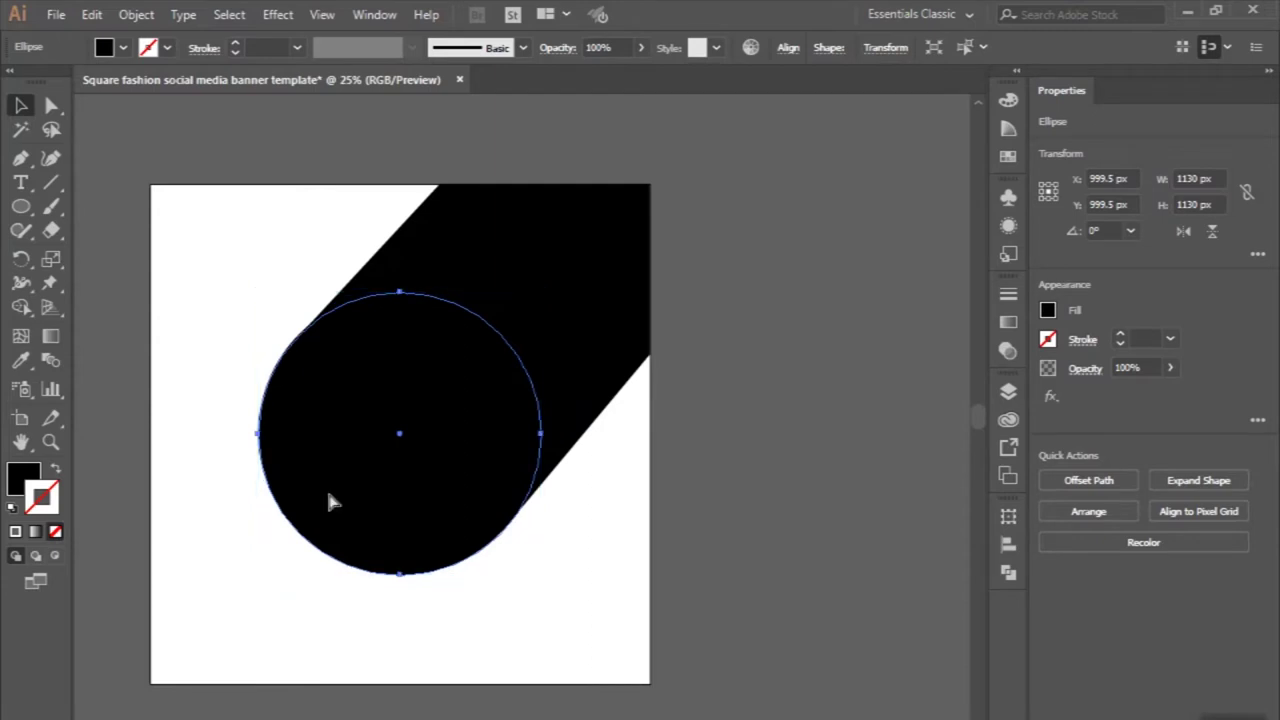
key("ctrl+shift+b")
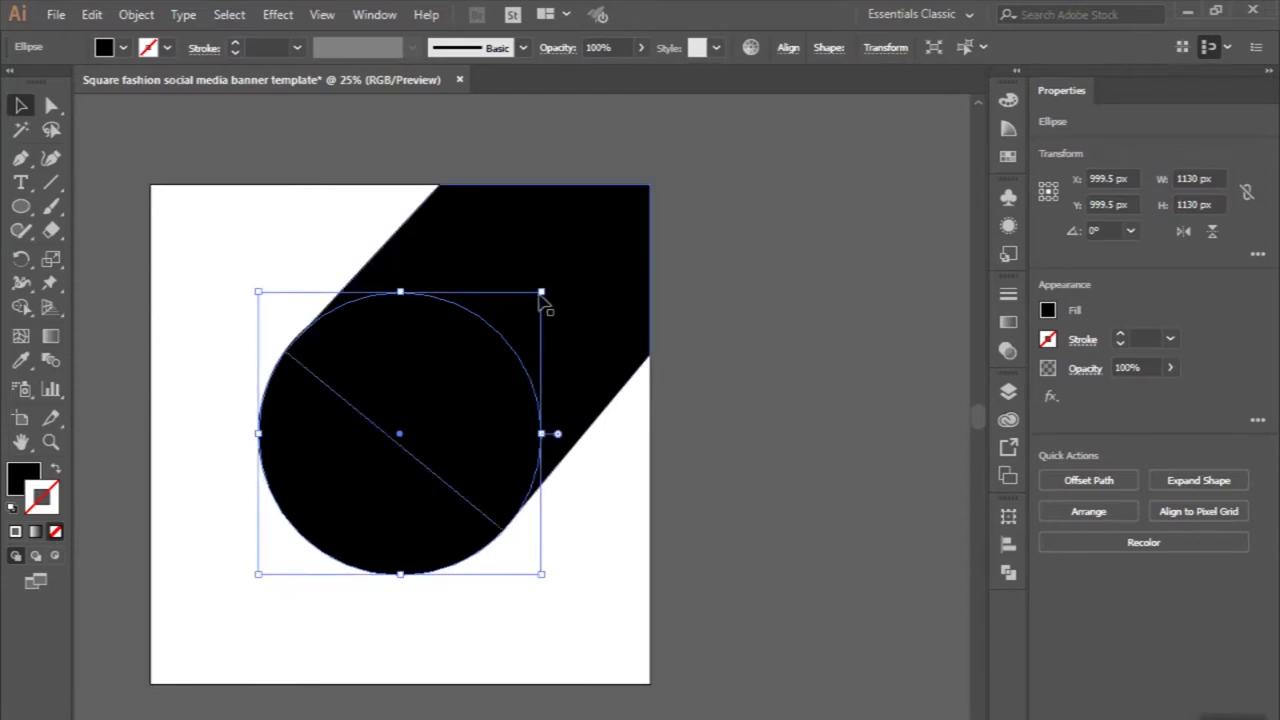
left_click_drag(540, 292, 528, 300)
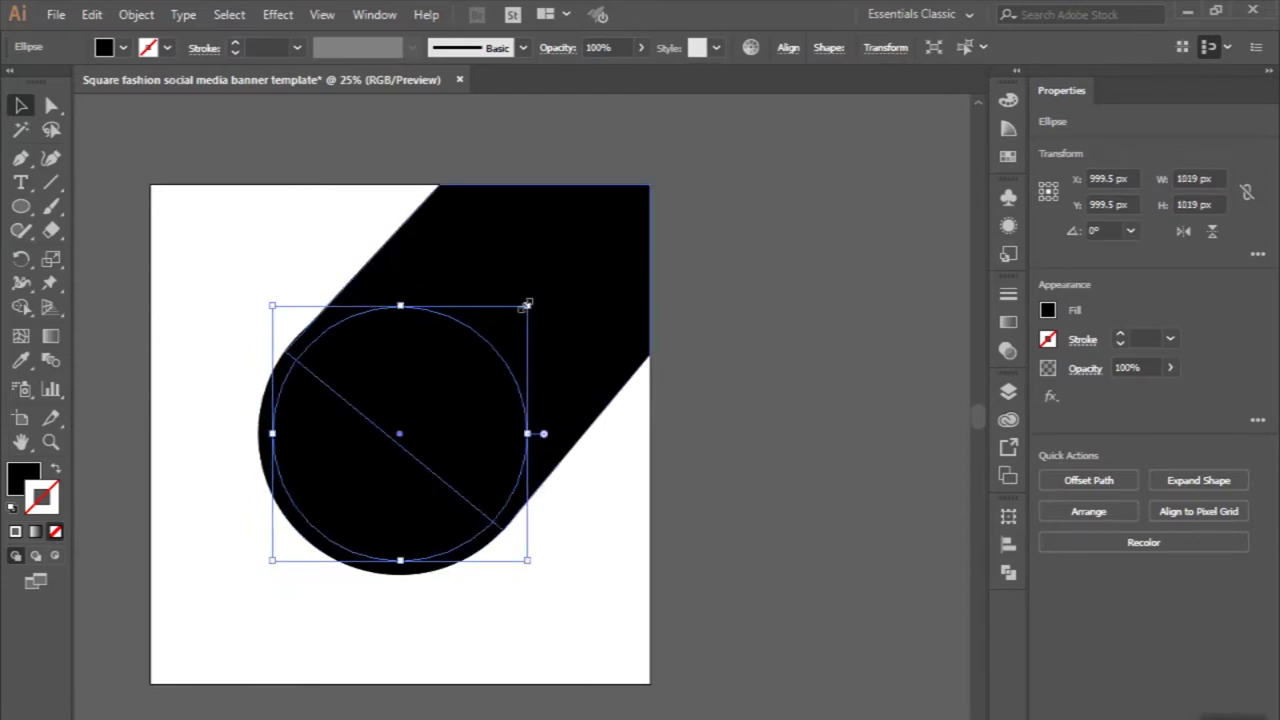
key("ctrl+shift+b")
key("ctrl+shift+b")
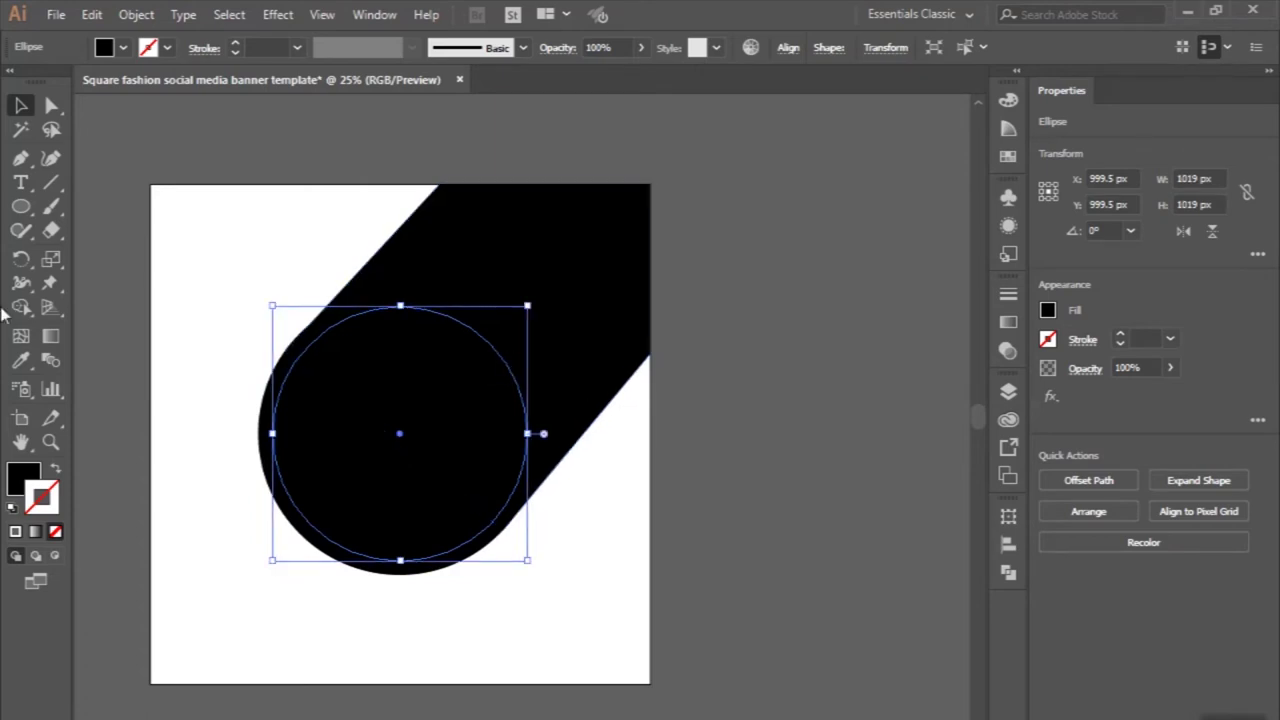
Fill the smaller circle with the artboard's white using the Eyedropper, forming a black ring
left_click(20, 360)
left_click(212, 232)
left_click(21, 106)
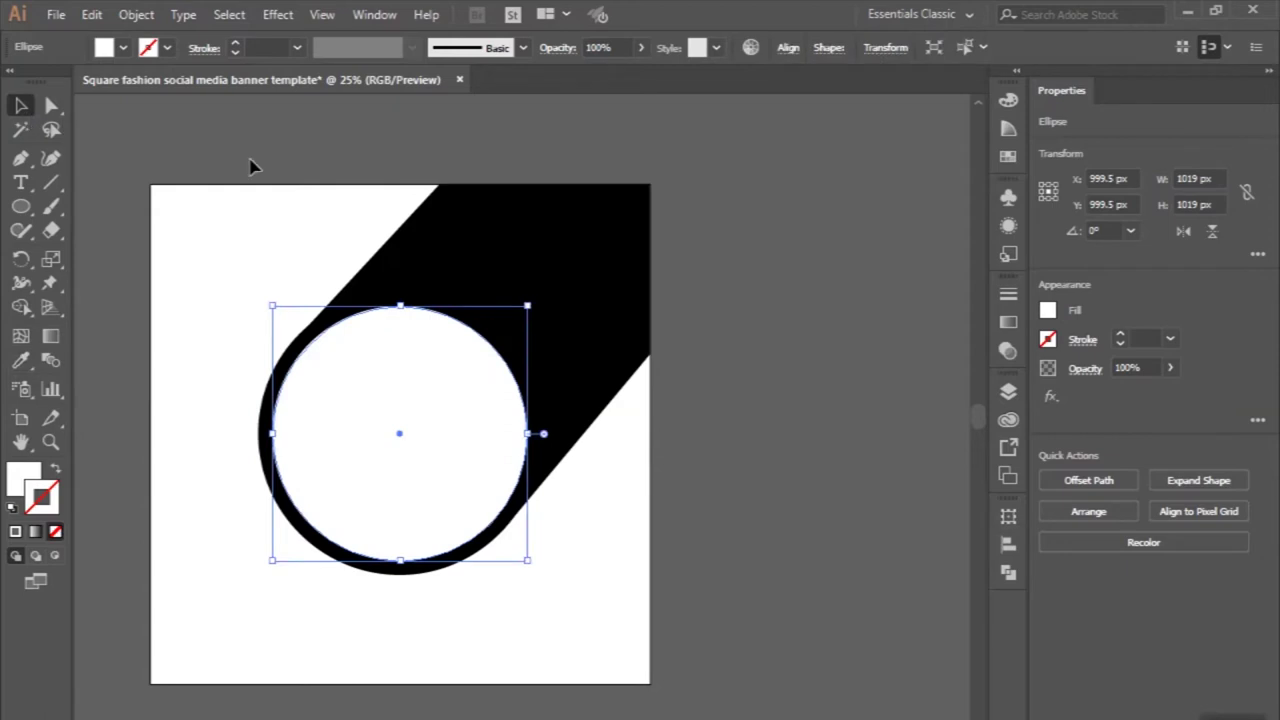
left_click(251, 163)
scroll(251, 163, "left", 1)
scroll(491, 434, "left", 2)
scroll(491, 434, "down", 2)
scroll(495, 435, "right", 2)
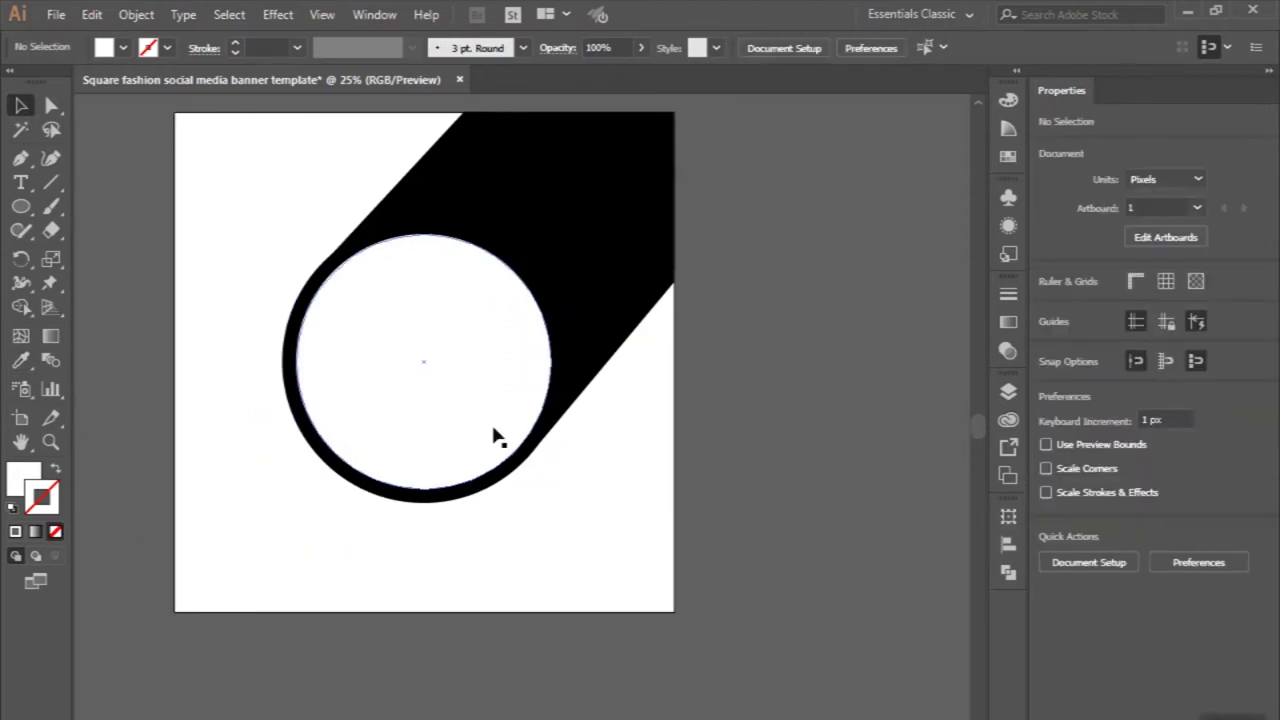
scroll(586, 349, "up", 2)
scroll(586, 349, "down", 2)
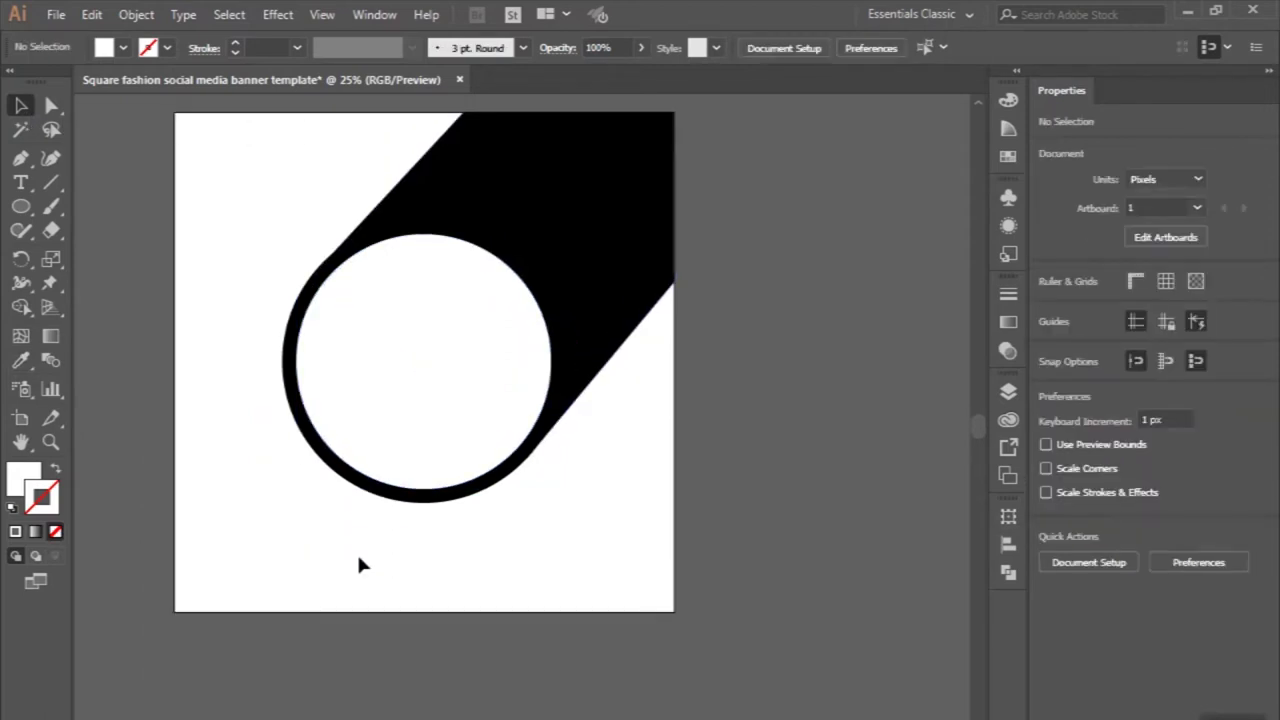
scroll(423, 530, "up", 1)
scroll(423, 530, "down", 2)
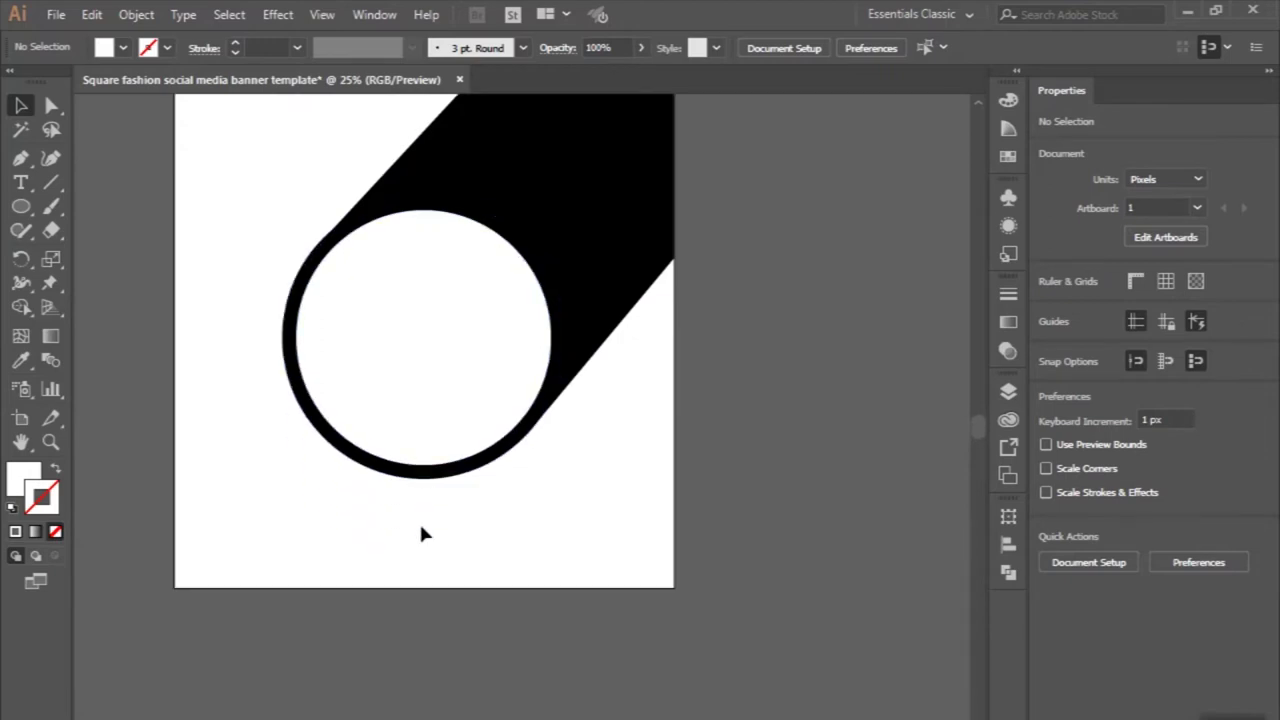
scroll(421, 534, "up", 3)
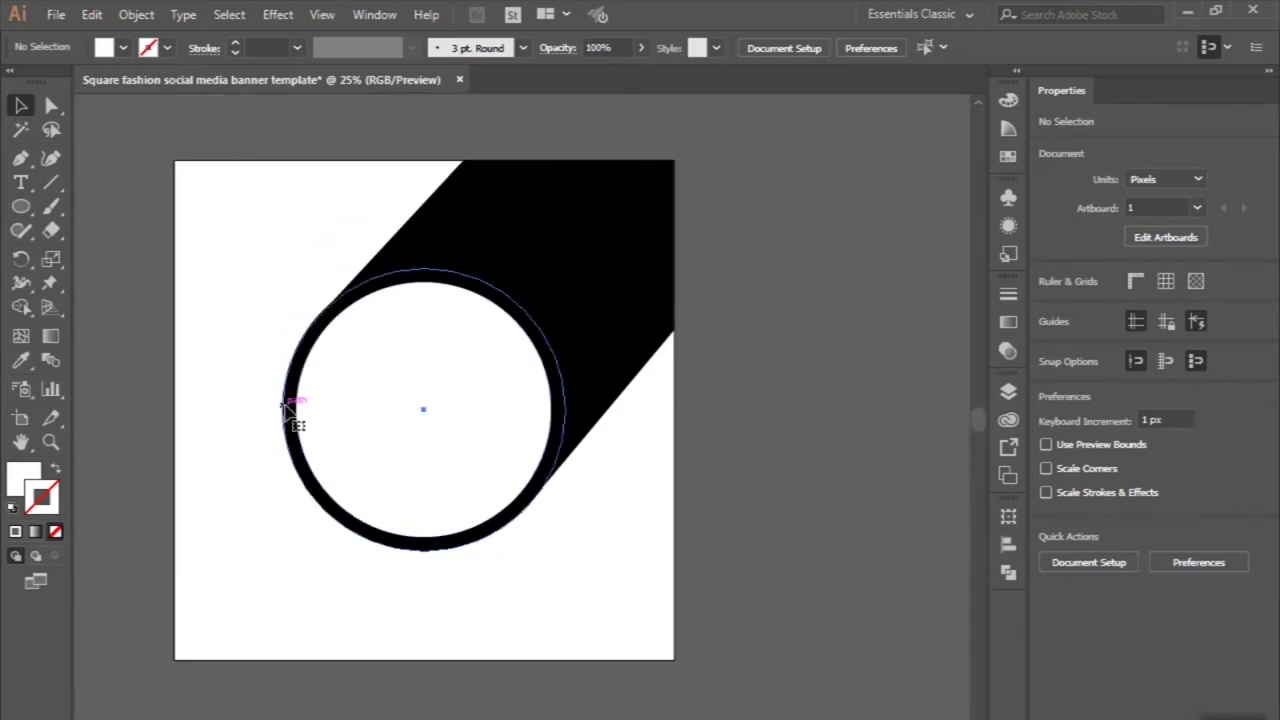
Shrink a black circle to 510 px and place 510 px circles on the artboard's left and bottom edges
left_click(290, 408)
left_click_drag(296, 388, 137, 262)
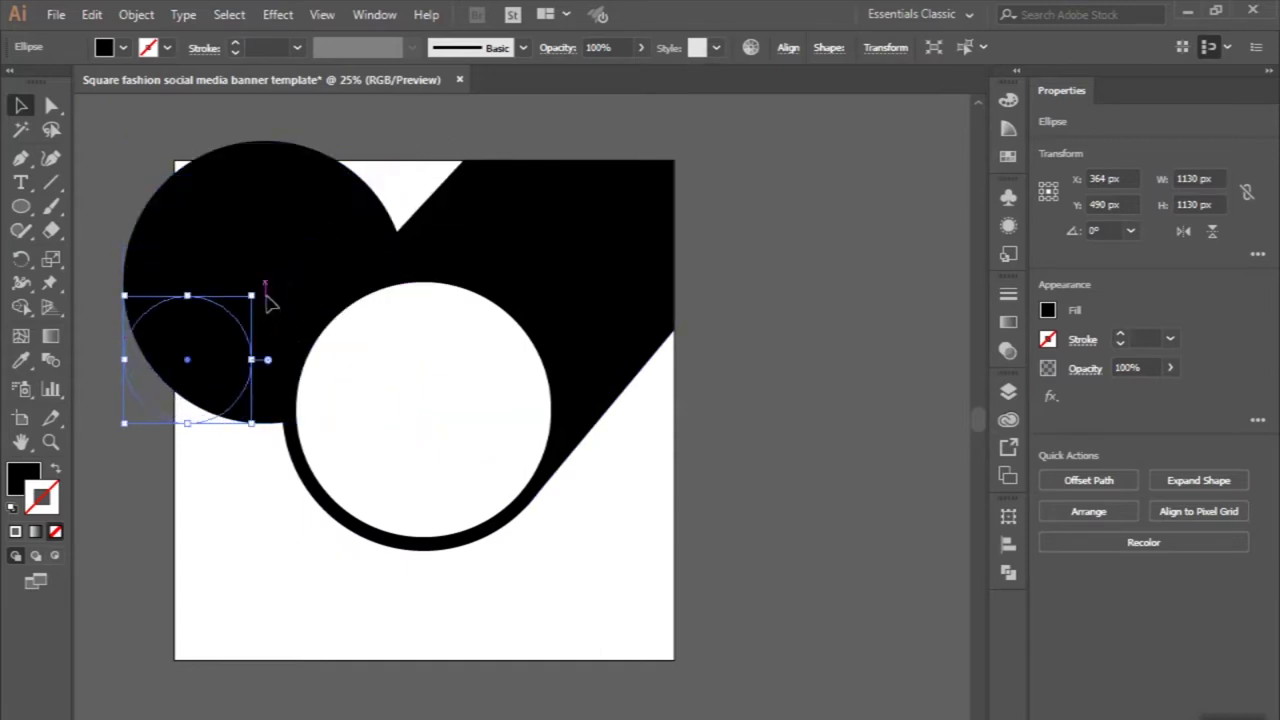
left_click_drag(406, 142, 252, 295)
mouse_move(224, 361)
left_mouse_down()
mouse_move(210, 310)
mouse_move(606, 666)
left_mouse_up()
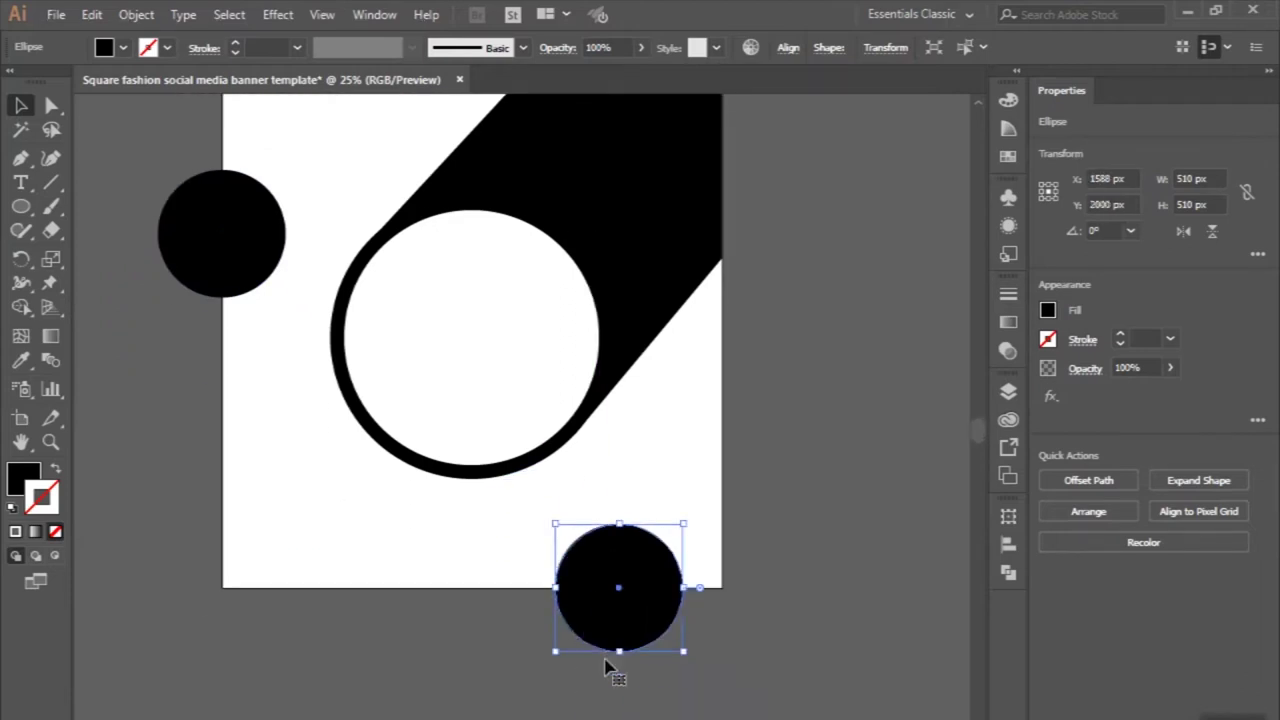
left_click(514, 371)
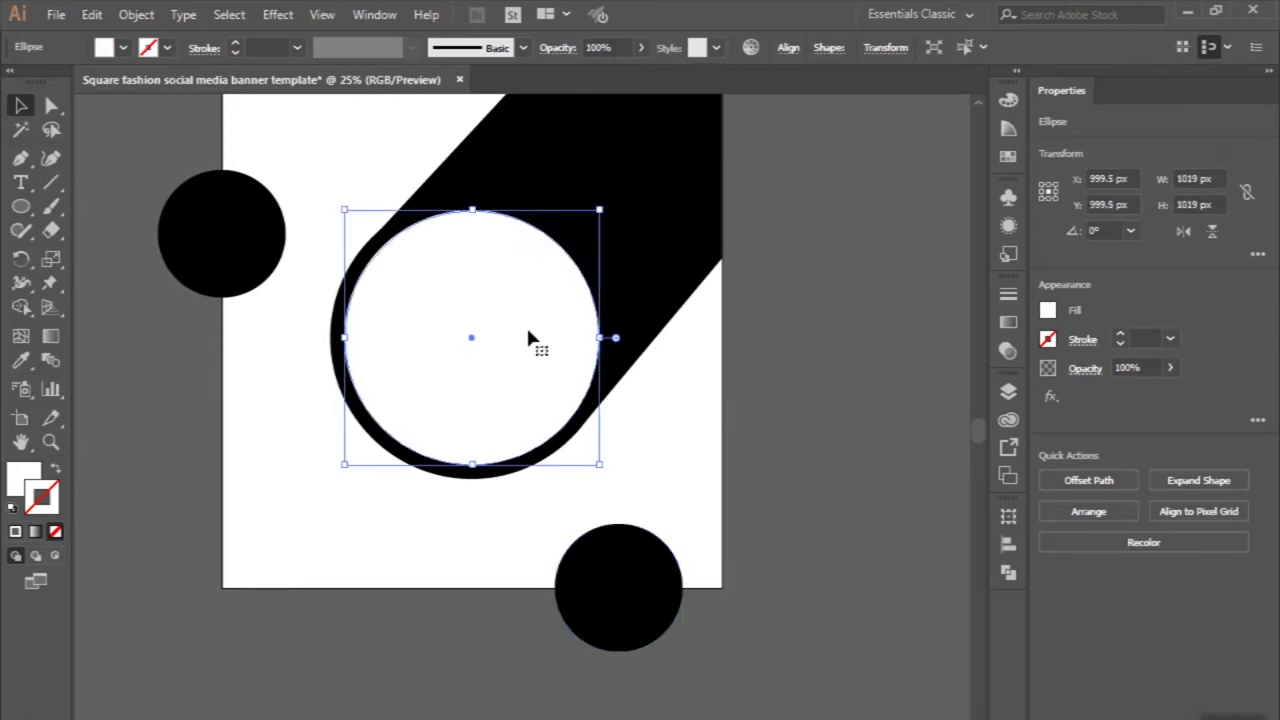
Unite the ring and diagonal band into one shape and fill it with a linear gradient
left_click(629, 314)
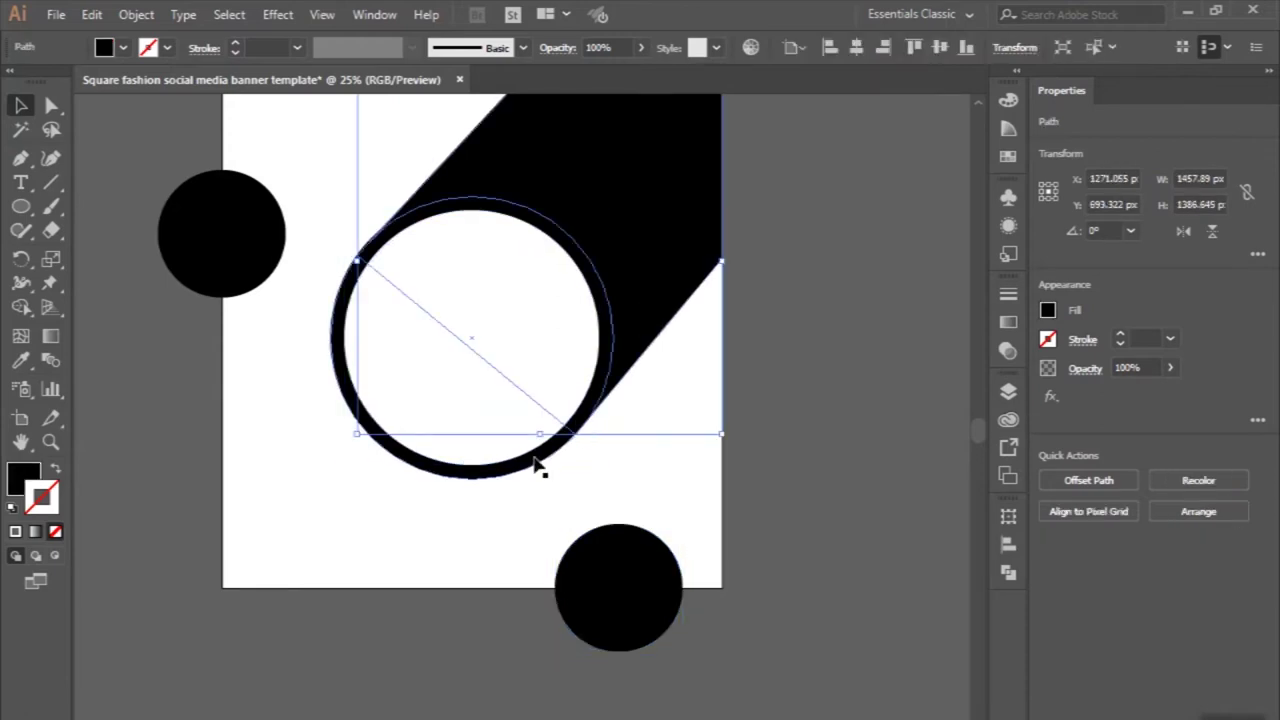
left_click(540, 465, "shift")
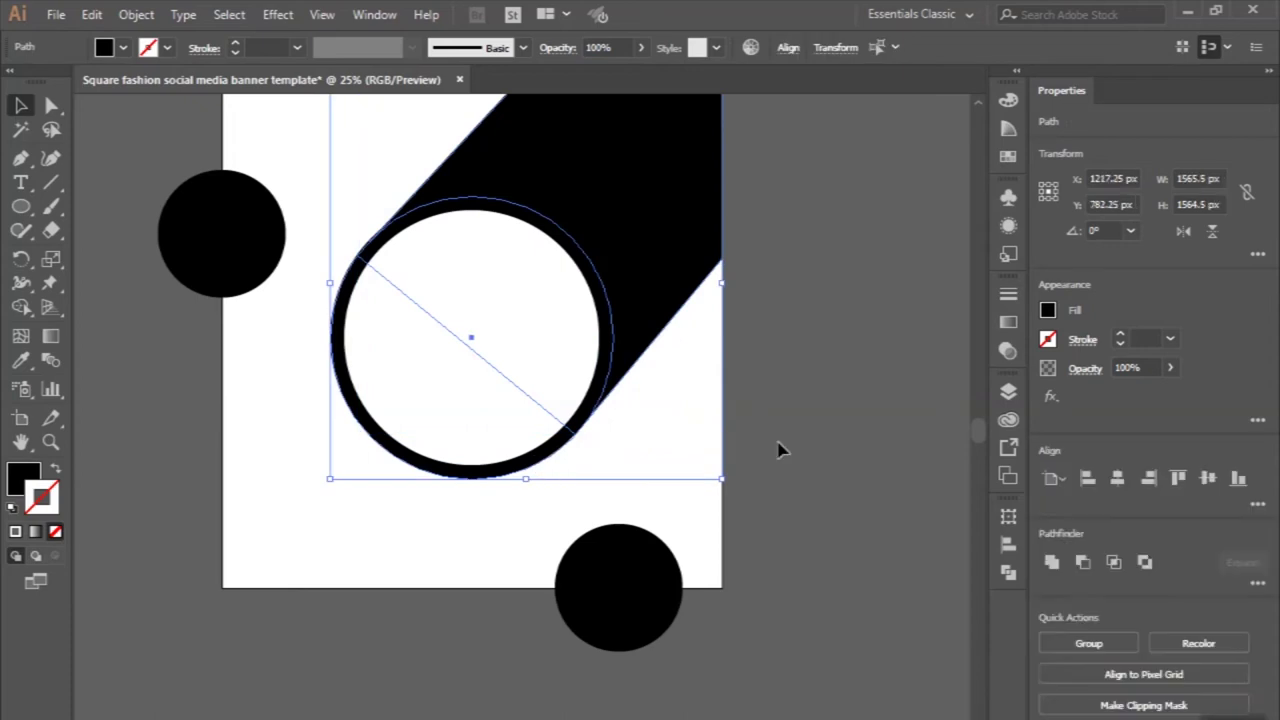
left_click(1052, 562)
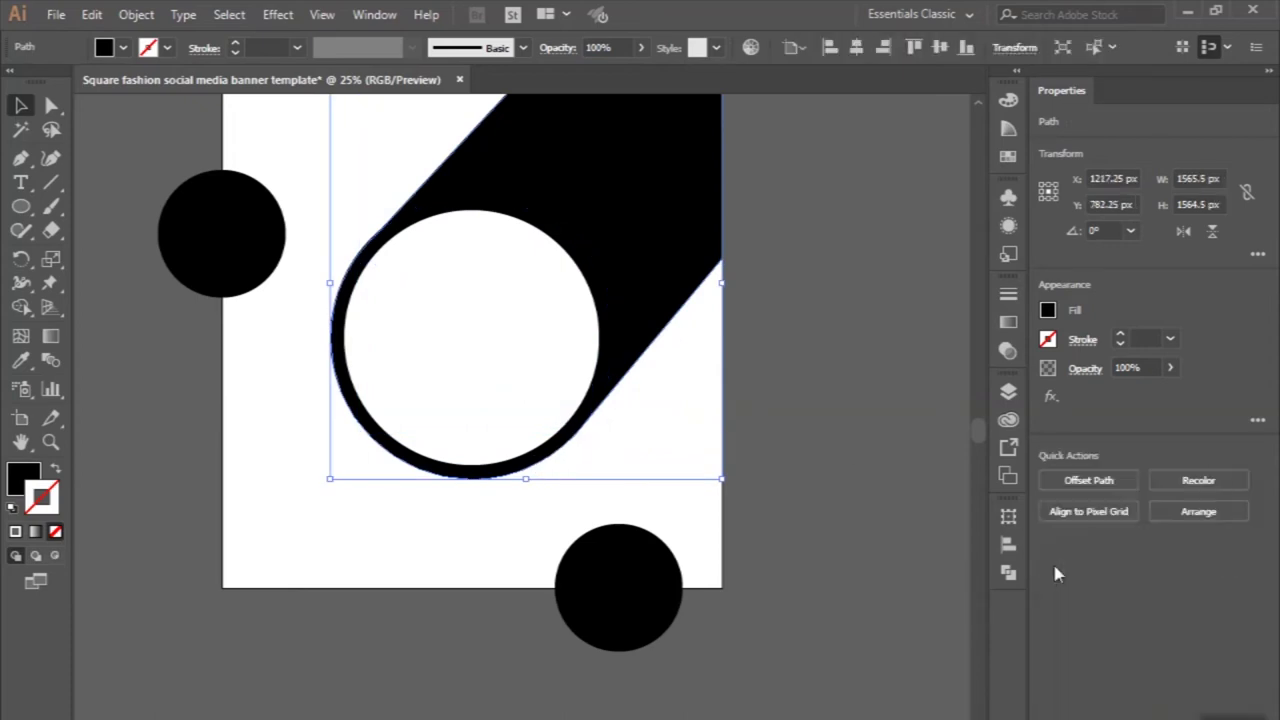
left_click(1008, 322)
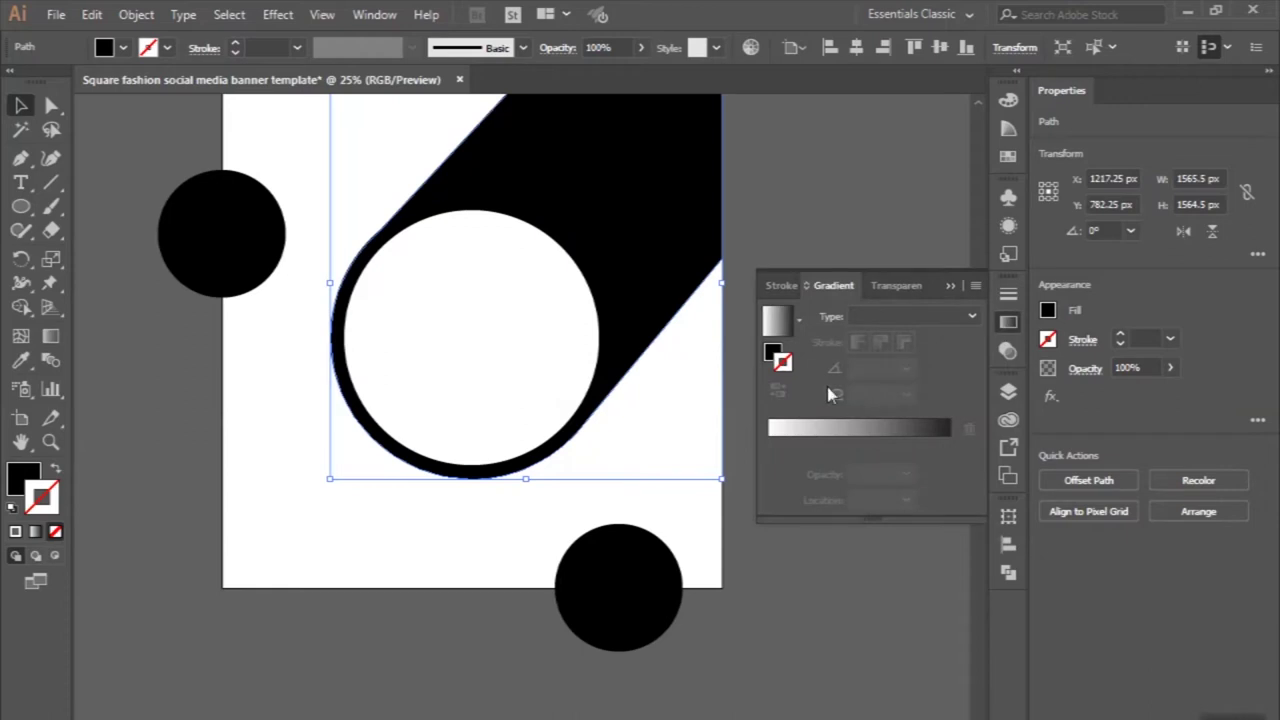
left_click(776, 320)
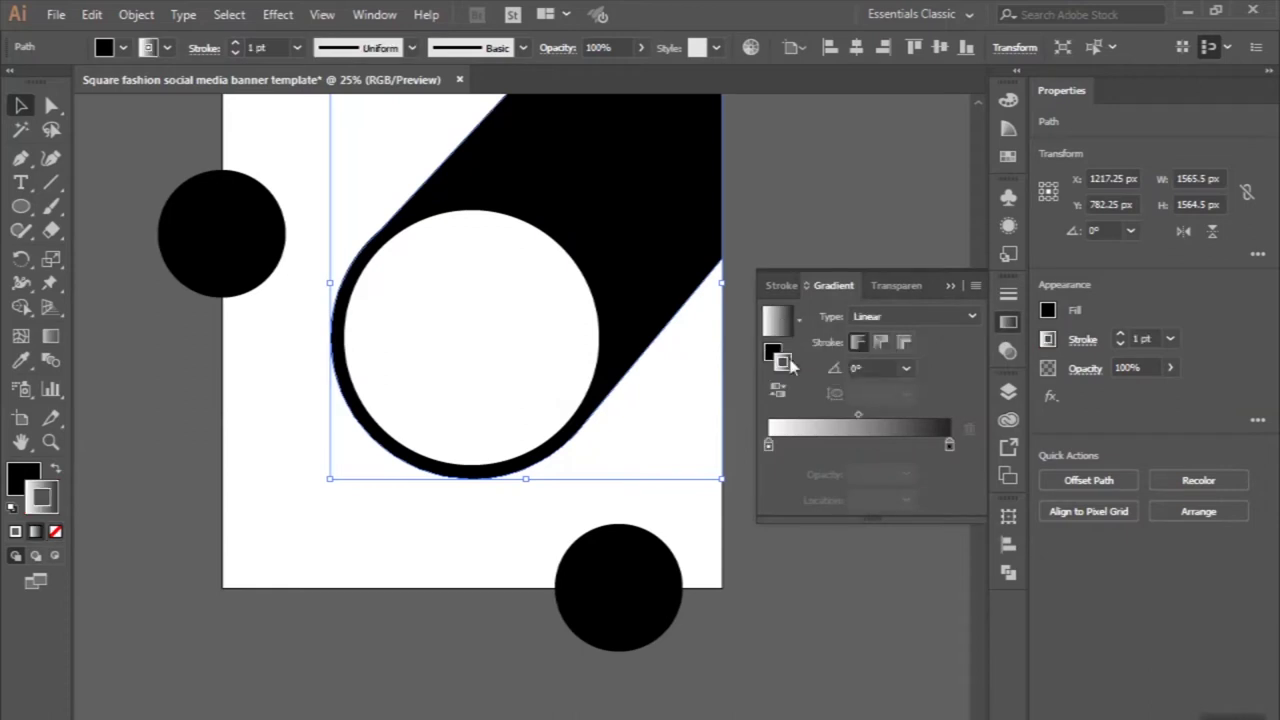
key("ctrl+z")
left_click(772, 351)
left_click(776, 320)
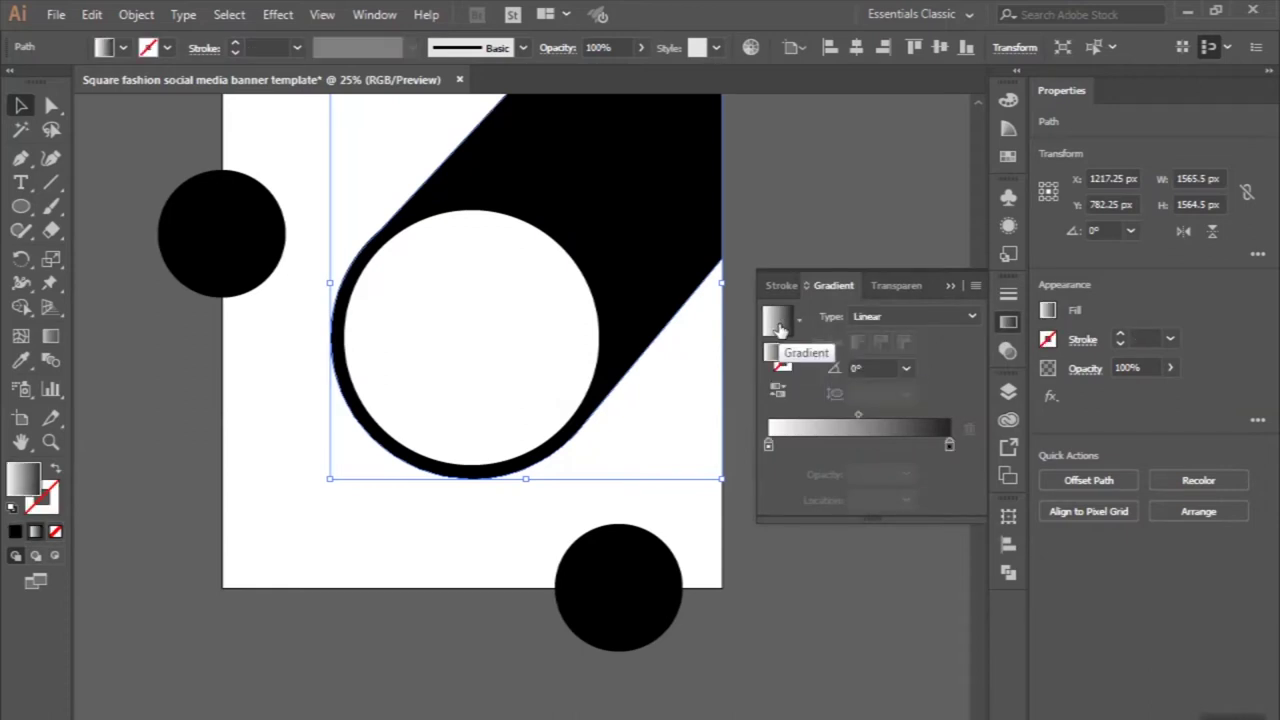
Set the gradient's left stop to deep pink in RGB mode
left_click(771, 444)
double_click(771, 444)
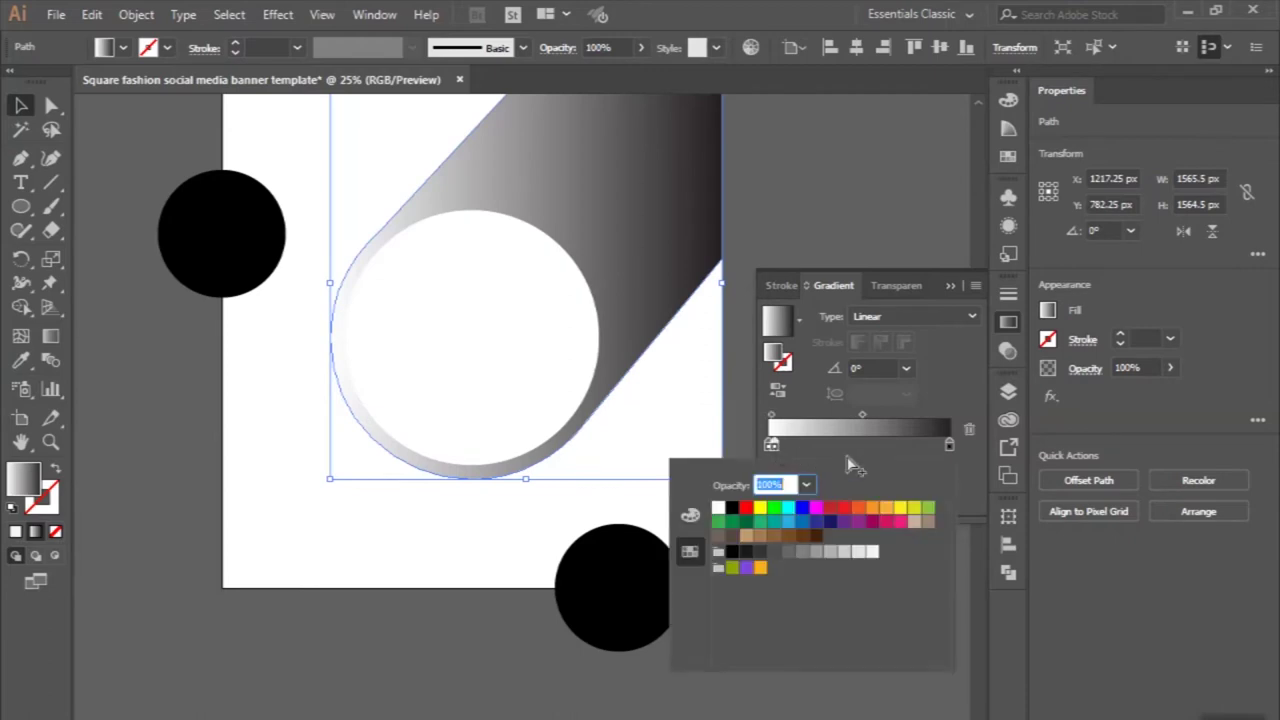
left_click(984, 442)
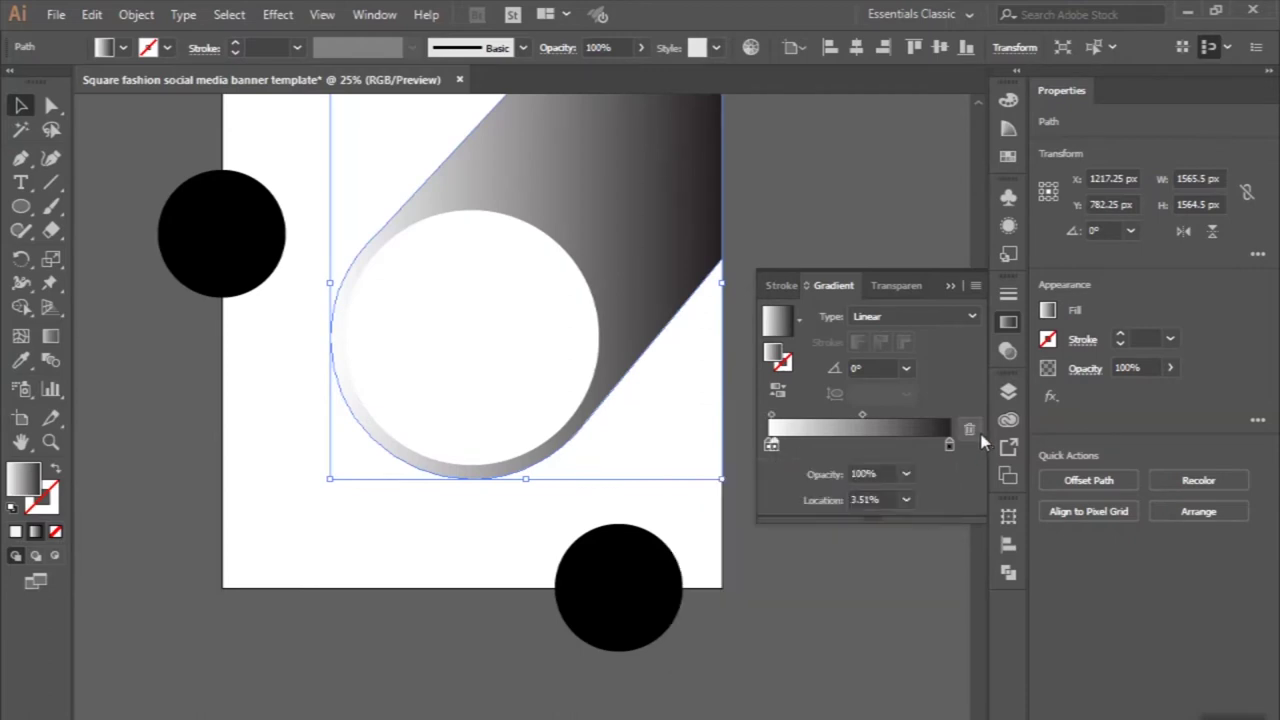
double_click(769, 445)
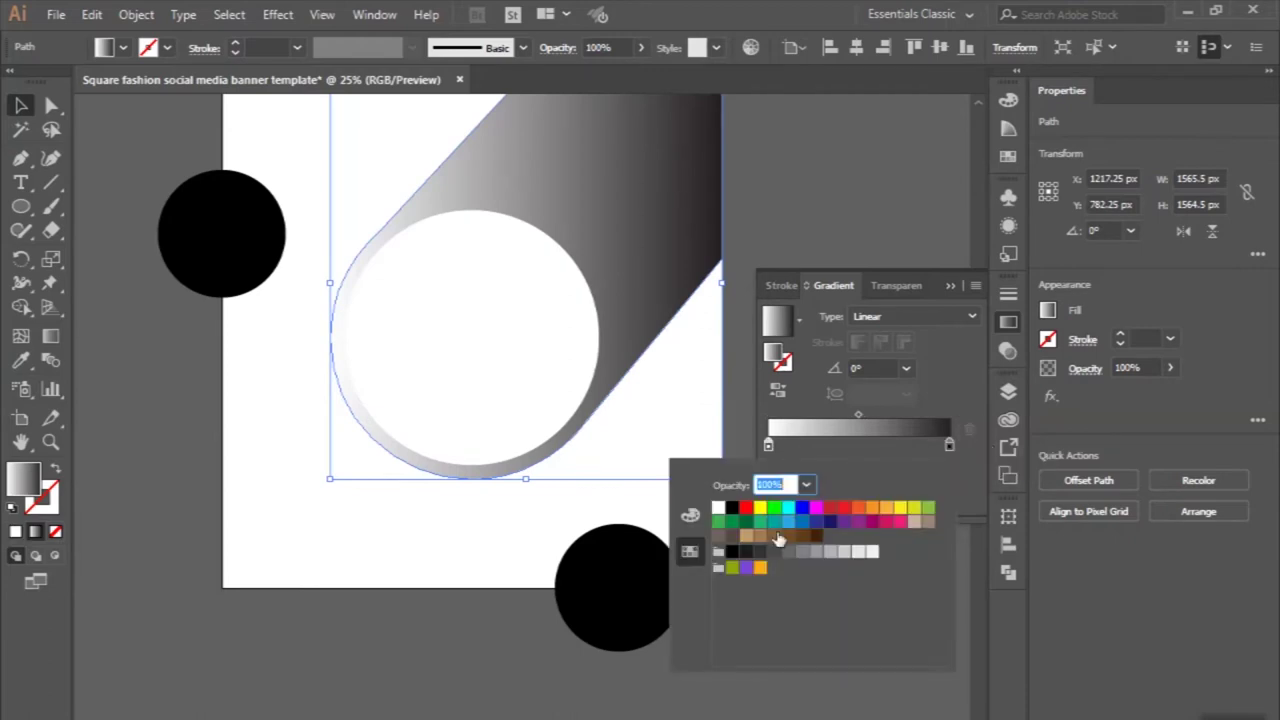
left_click(690, 517)
left_click(945, 467)
left_click(980, 493)
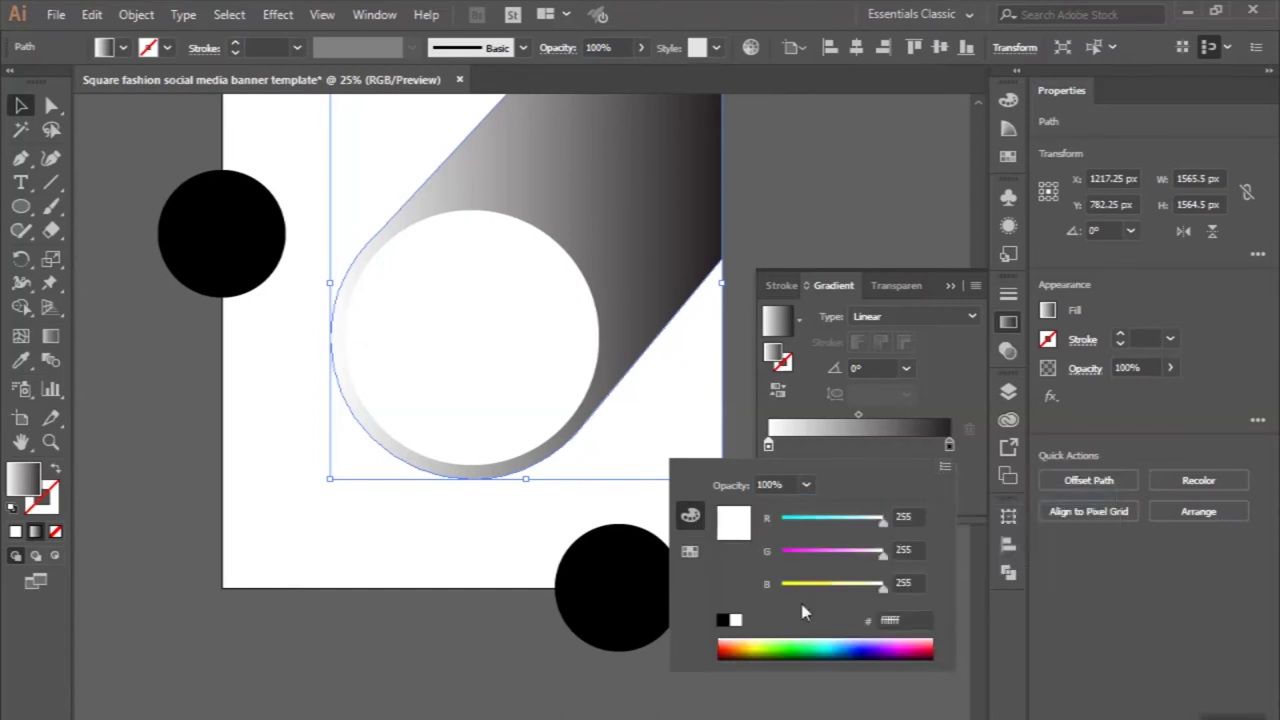
left_click_drag(735, 640, 922, 645)
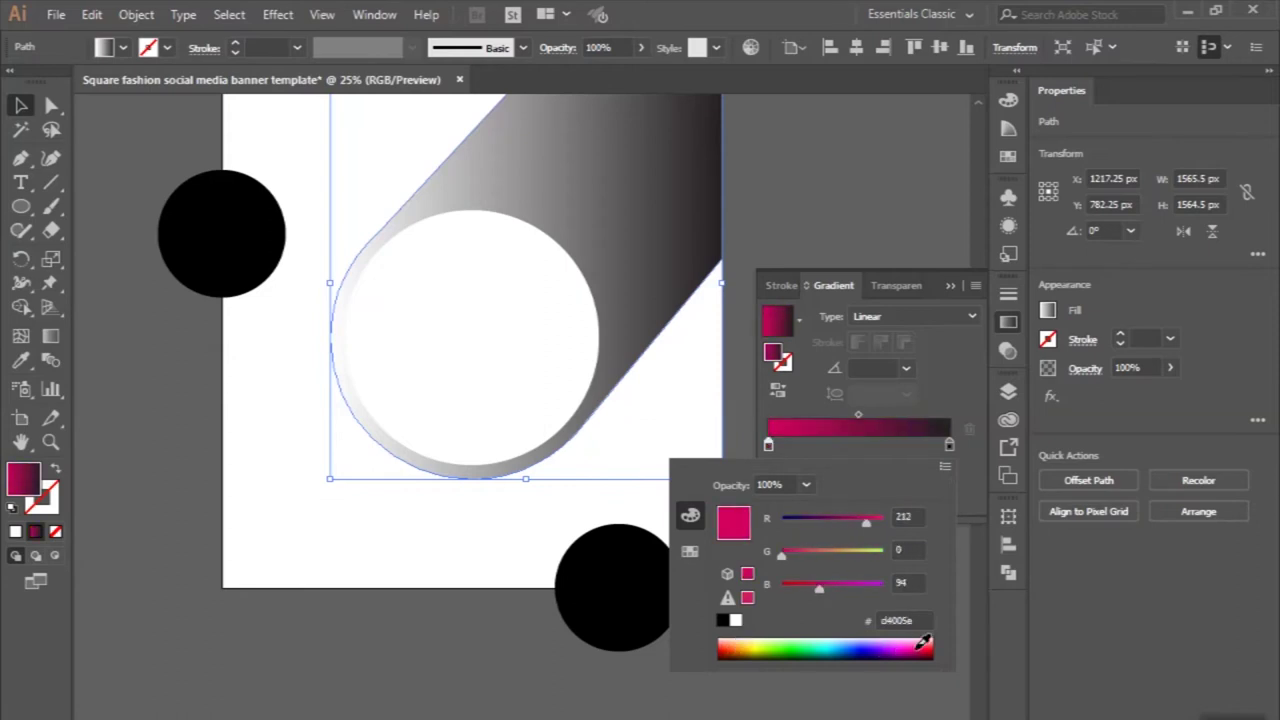
Set the gradient's right stop to a light peach orange in RGB mode
double_click(950, 445)
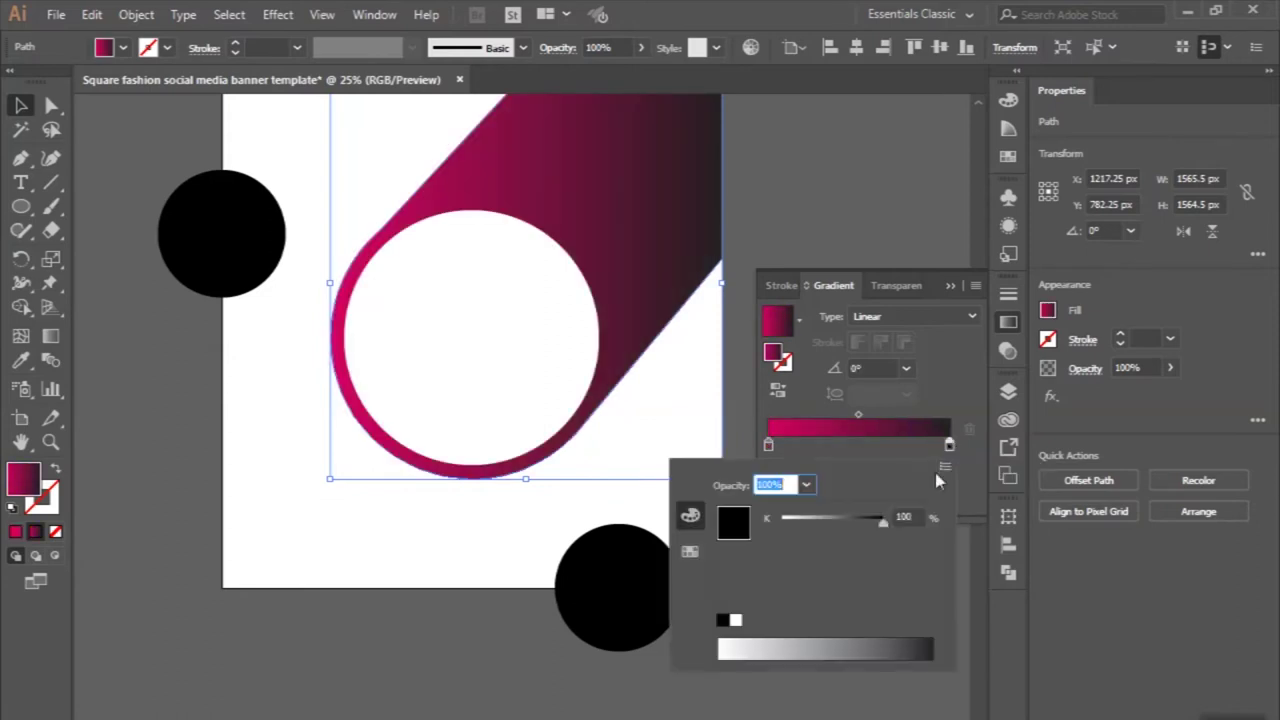
left_click(943, 468)
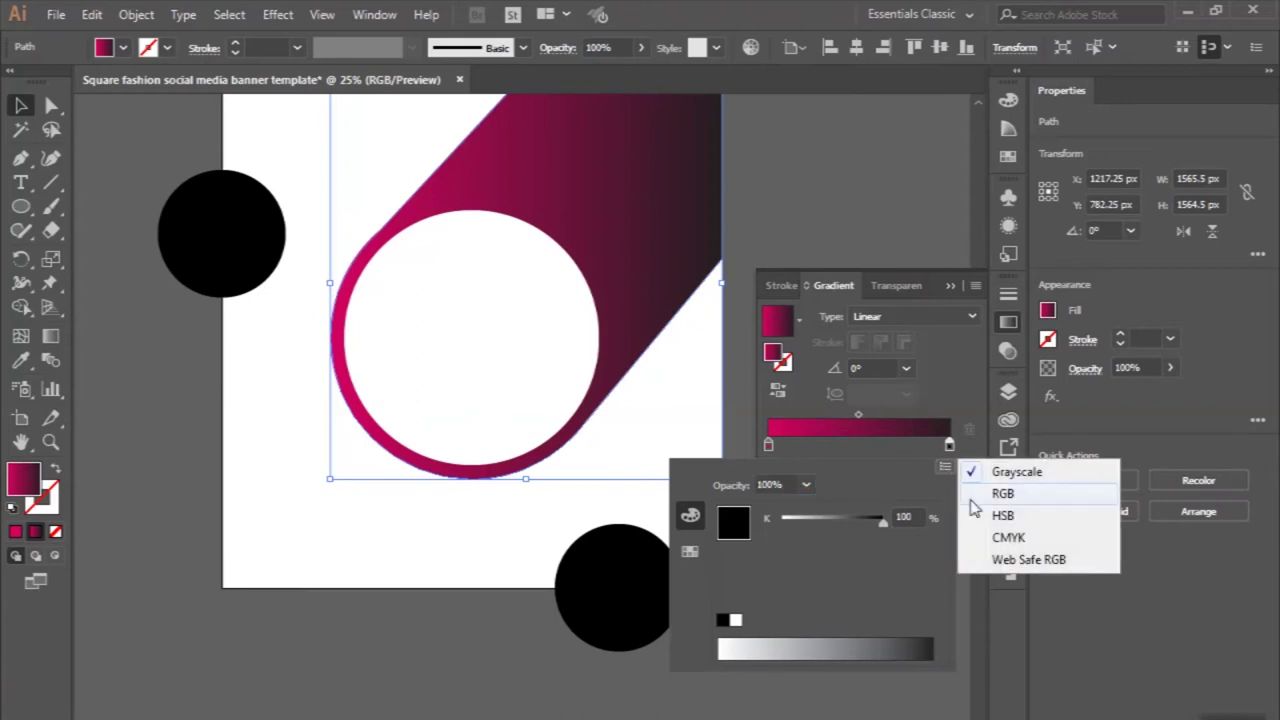
left_click(975, 491)
mouse_move(912, 646)
left_mouse_down()
mouse_move(916, 636)
mouse_move(745, 640)
left_mouse_up()
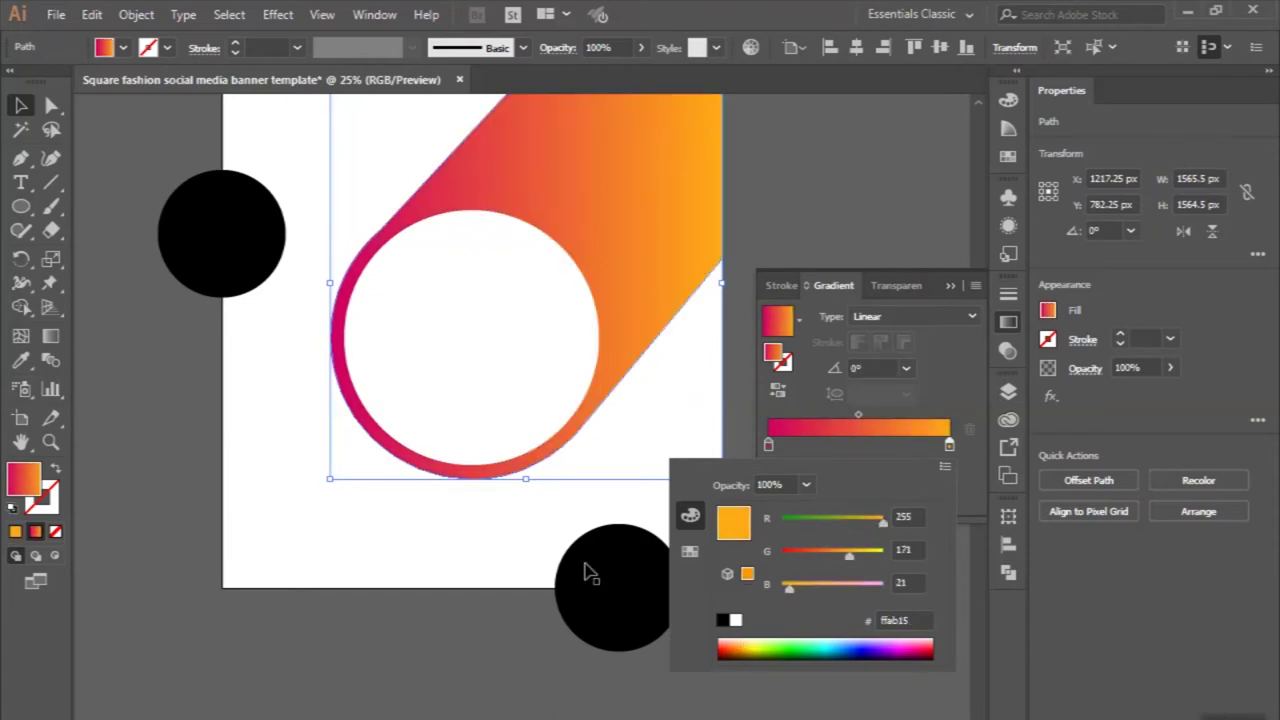
scroll(457, 508, "up", 2)
scroll(457, 508, "right", 2)
left_click_drag(738, 652, 738, 636)
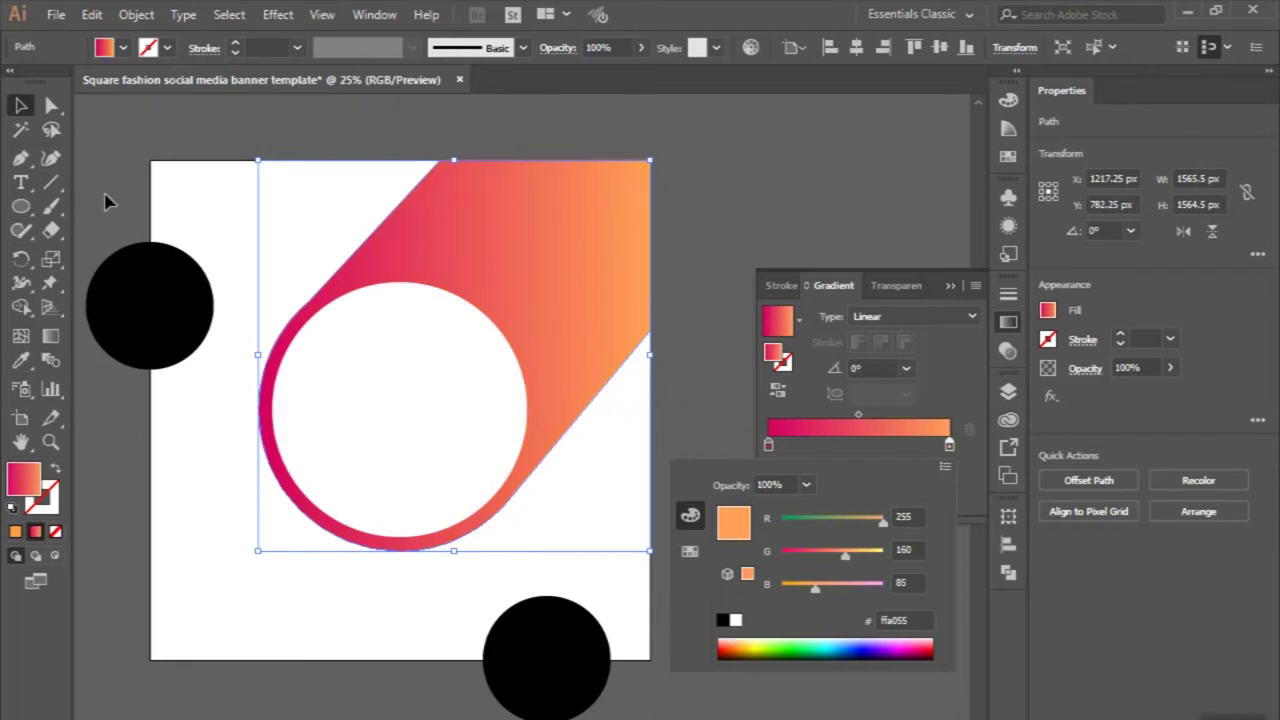
left_click(160, 150)
scroll(162, 150, "left", 2)
scroll(162, 150, "down", 1)
scroll(160, 150, "down", 1)
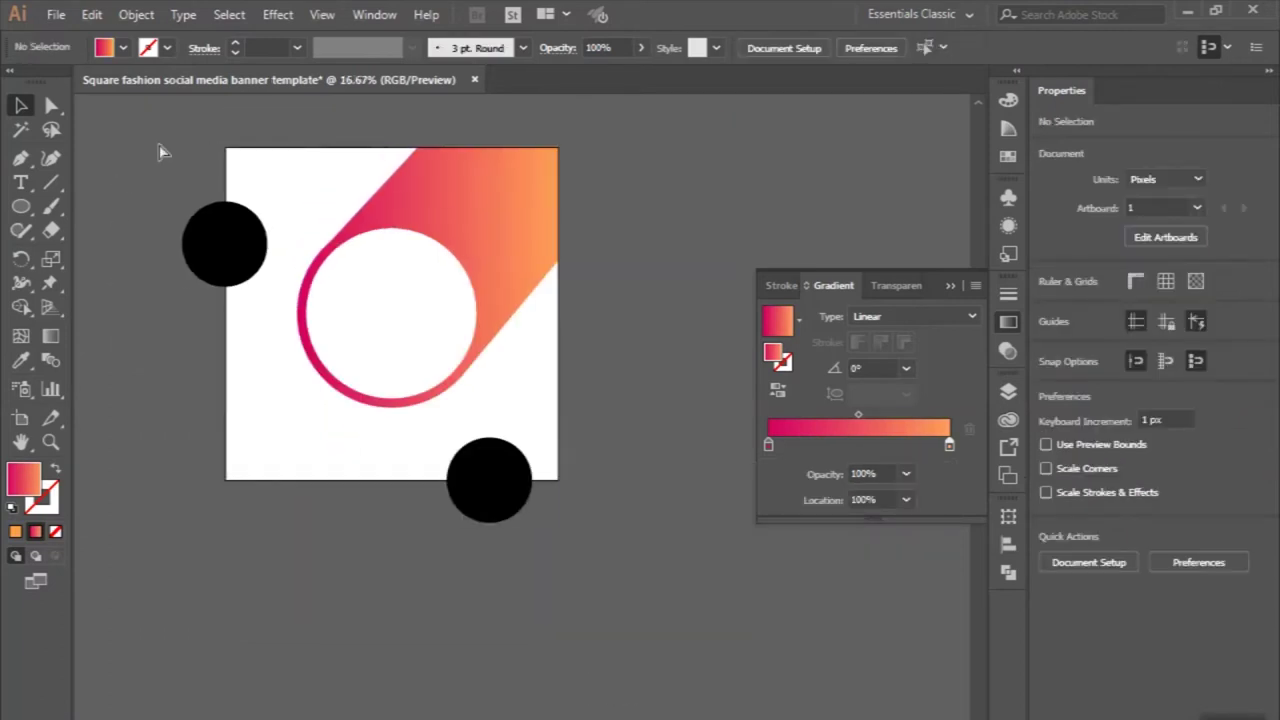
scroll(209, 209, "up", 1)
left_click(249, 271)
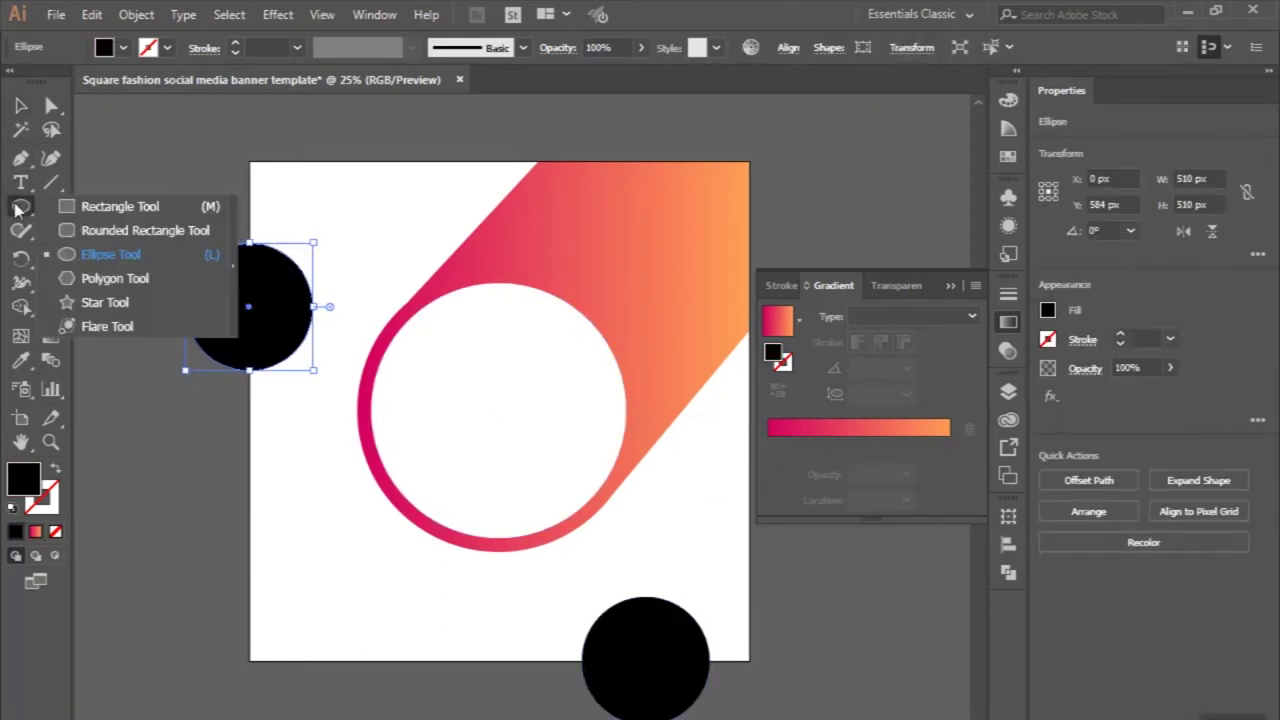
Create a white 2000 × 2000 px rectangle with the Rectangle tool
left_click_drag(17, 210, 95, 208)
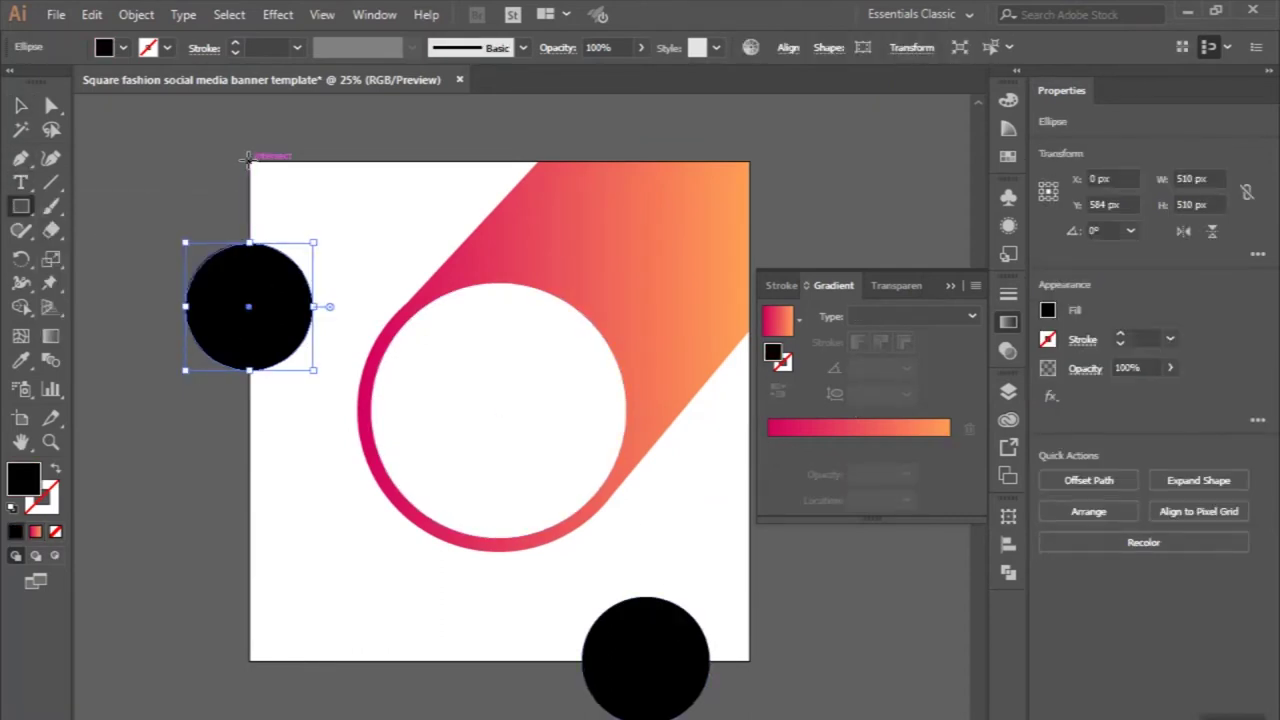
left_click(247, 158)
type("2000")
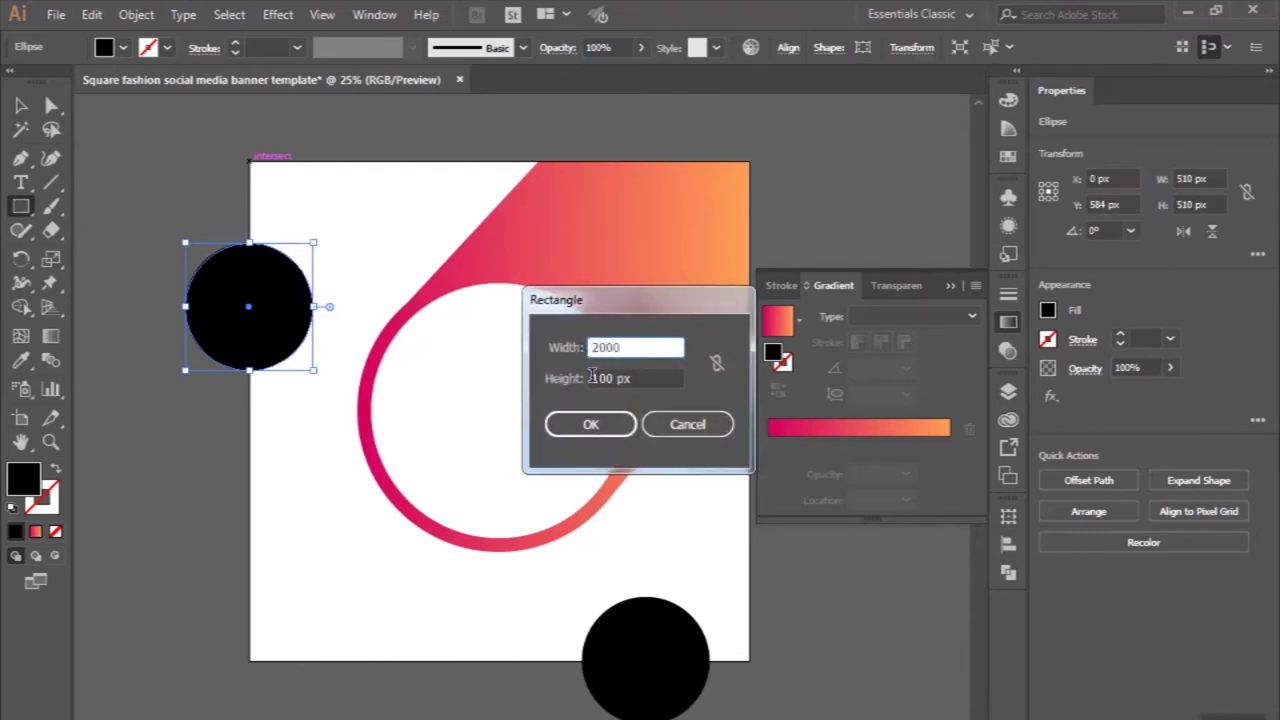
left_click(592, 378)
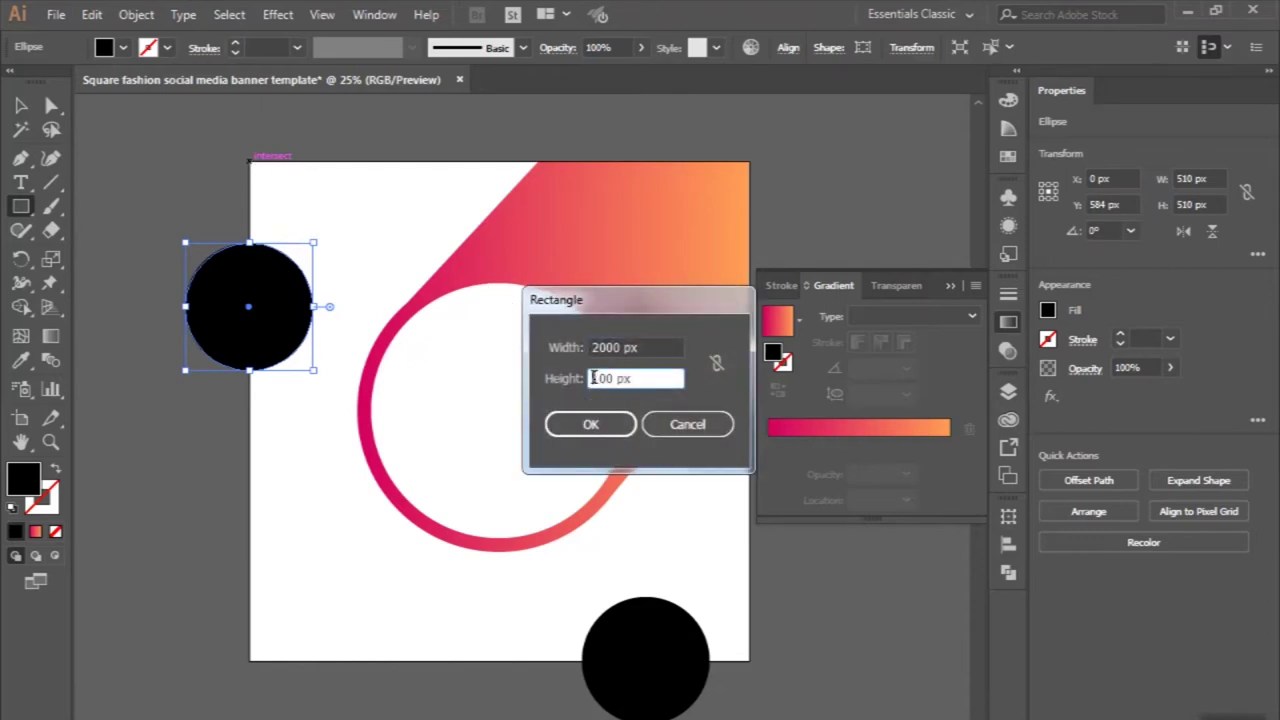
type("2000")
key("Return")
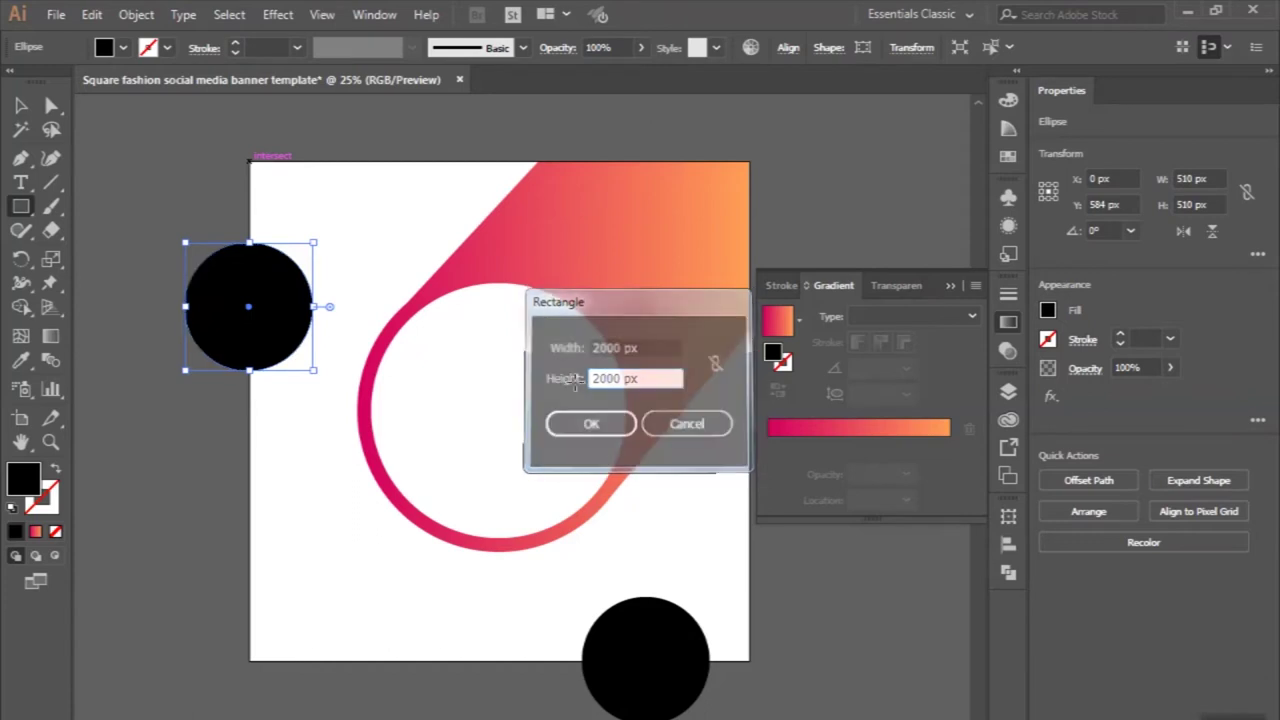
left_click(123, 47)
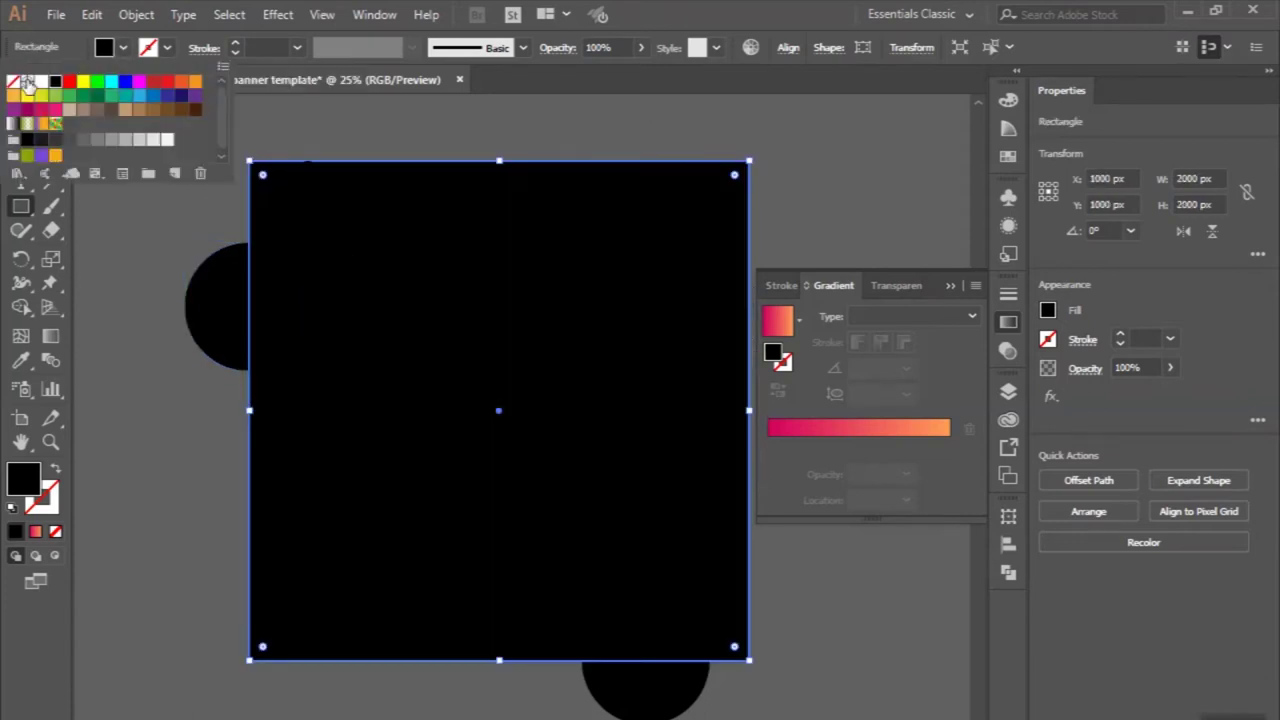
left_click(34, 83)
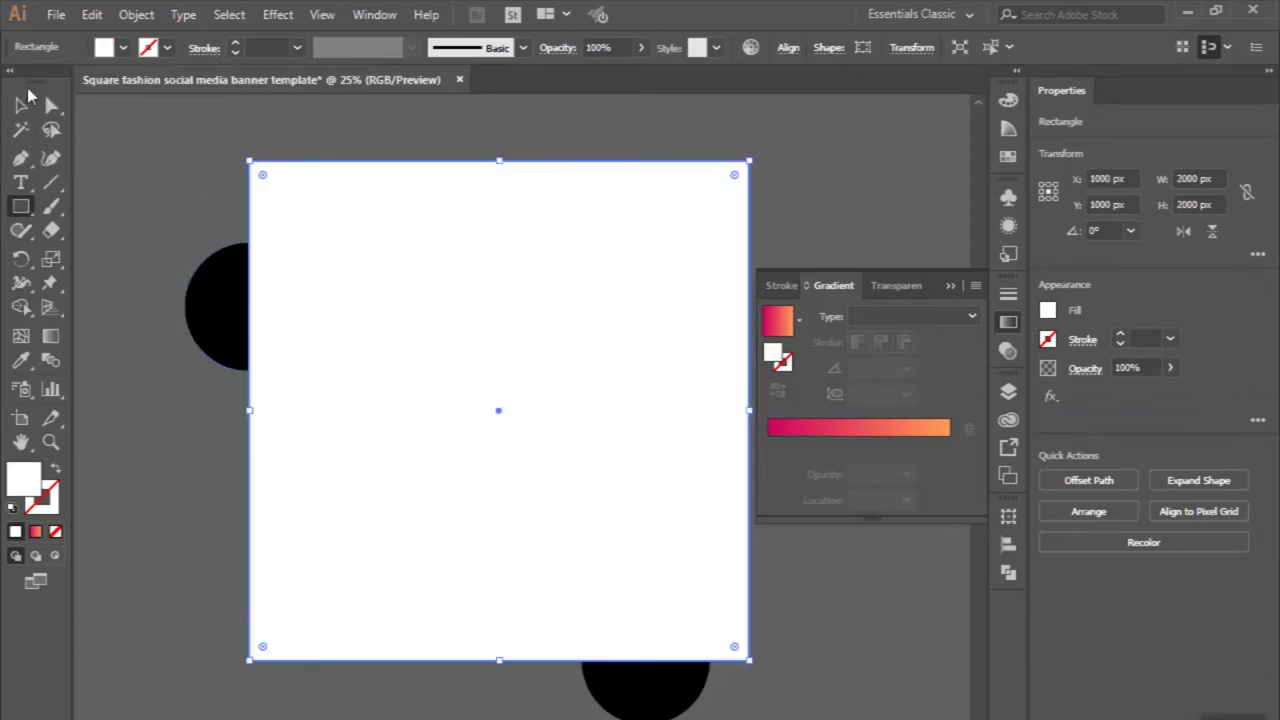
Send the white rectangle behind all artwork and align it to the artboard
left_click(23, 101)
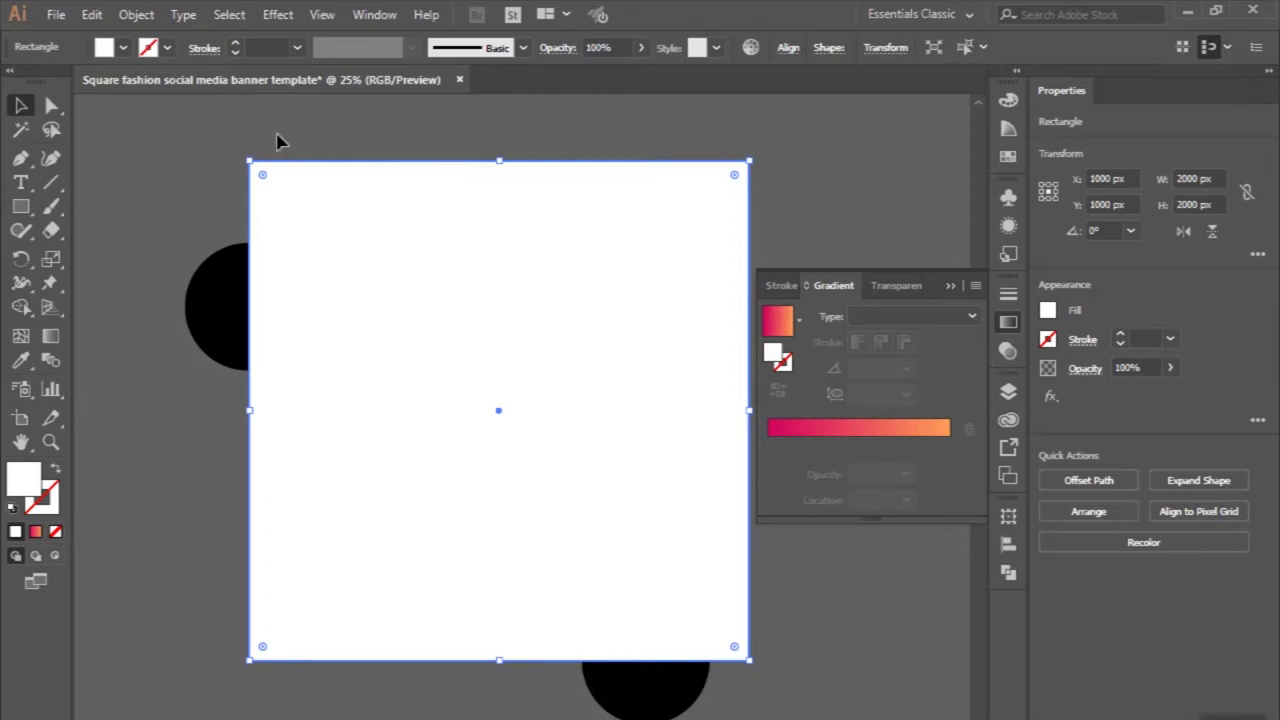
key("ctrl+shift+bracketleft")
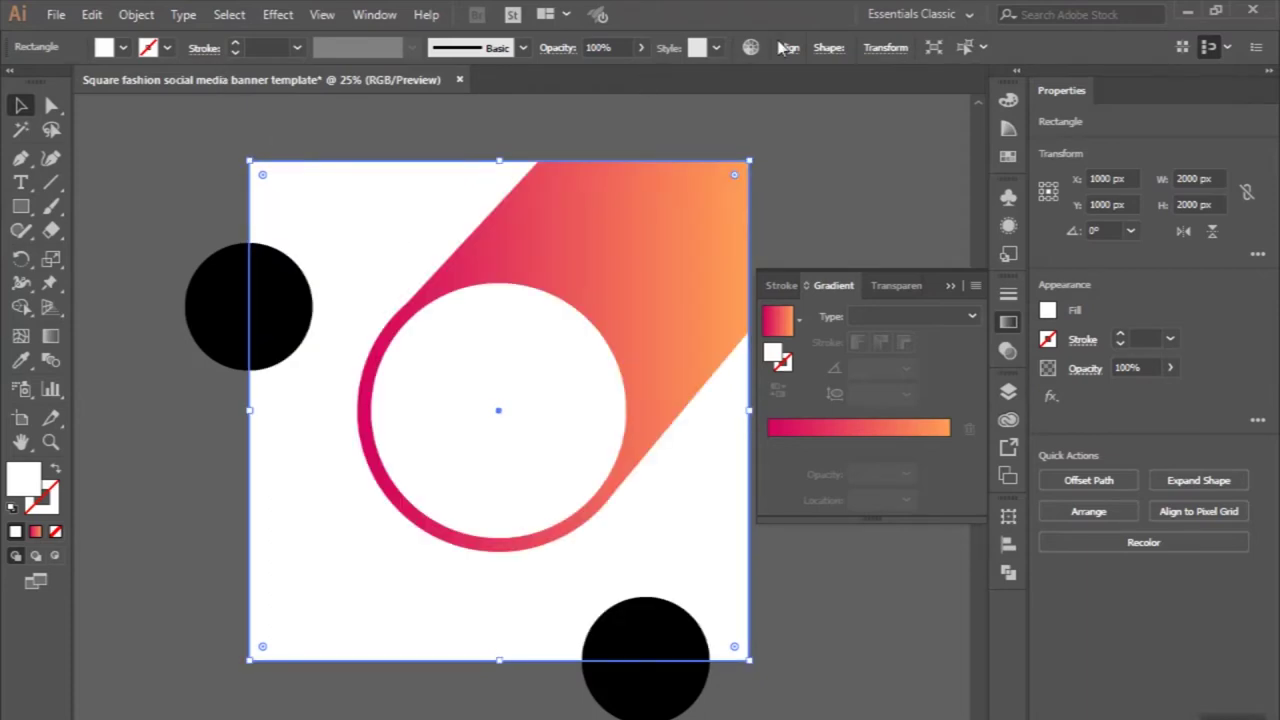
left_click(788, 47)
left_click(745, 102)
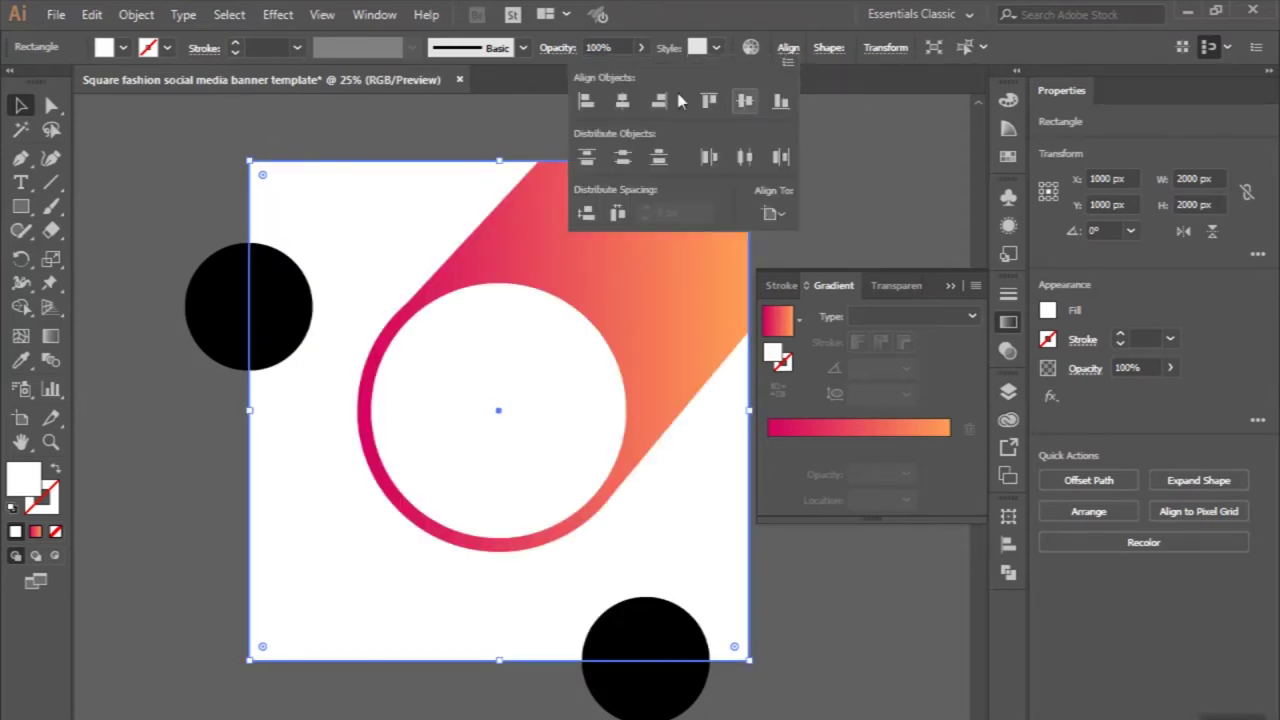
left_click(395, 130)
key("ctrl+minus")
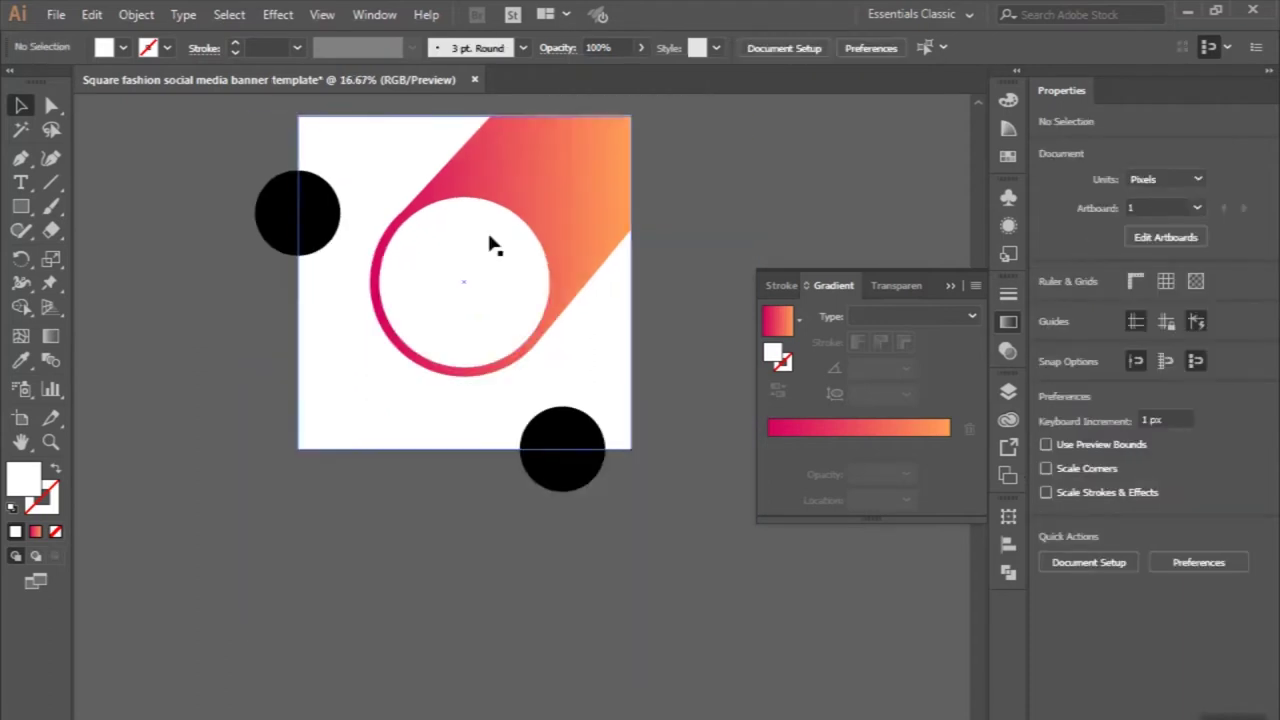
Enlarge the inner circle to about 1103 px and apply the White, Black gradient with a mid-grey dark stop
left_click(497, 270)
scroll(497, 271, "up", 2)
scroll(497, 271, "up", 2)
scroll(473, 415, "down", 2)
scroll(473, 415, "down", 1)
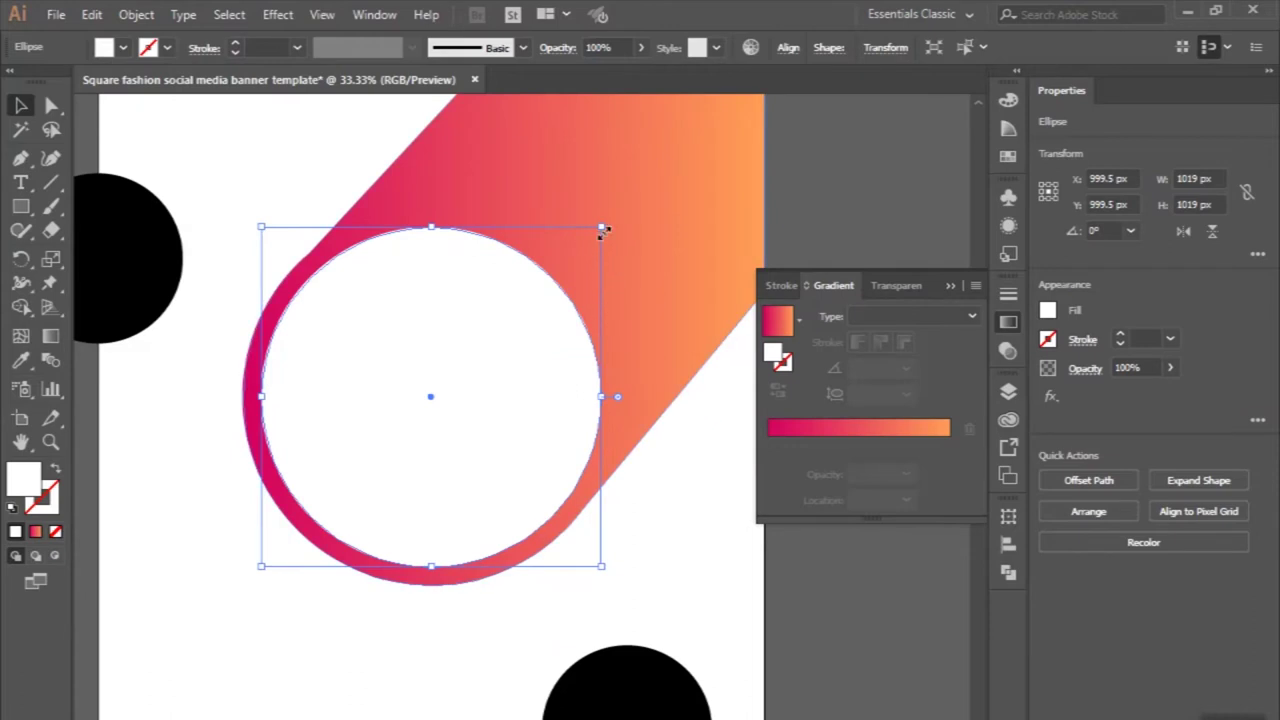
left_click_drag(602, 229, 624, 214)
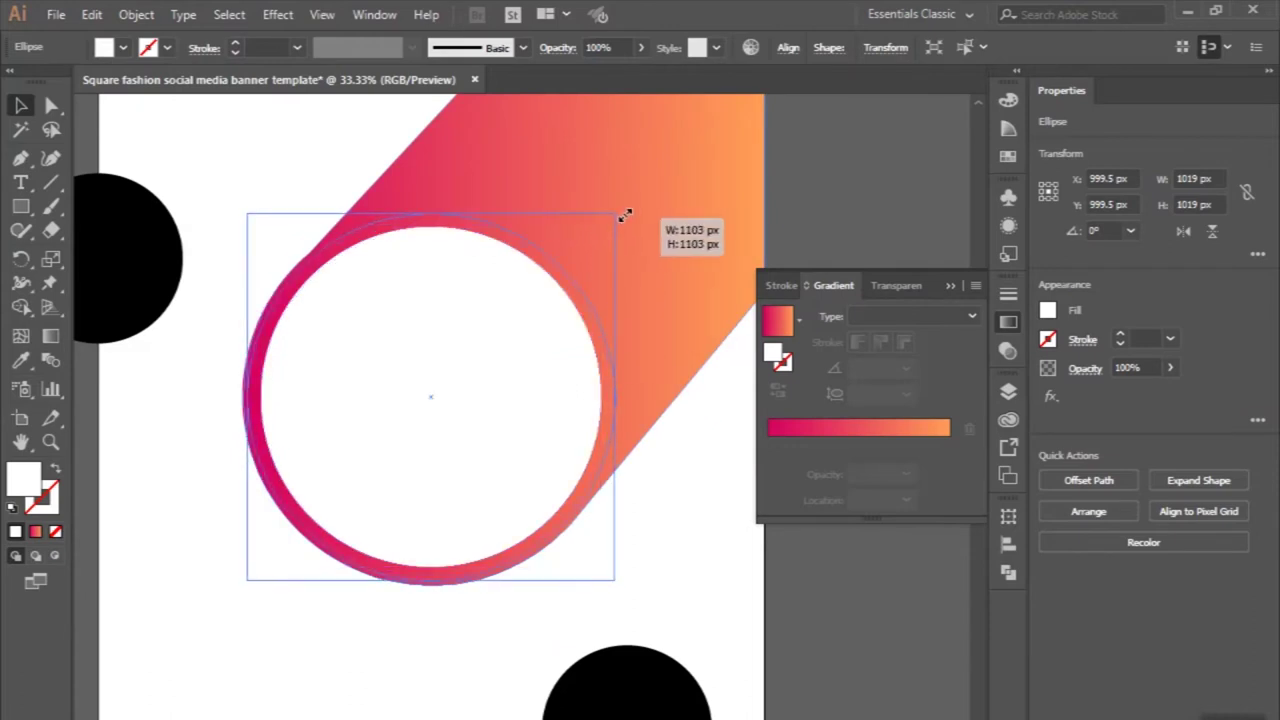
left_click(798, 320)
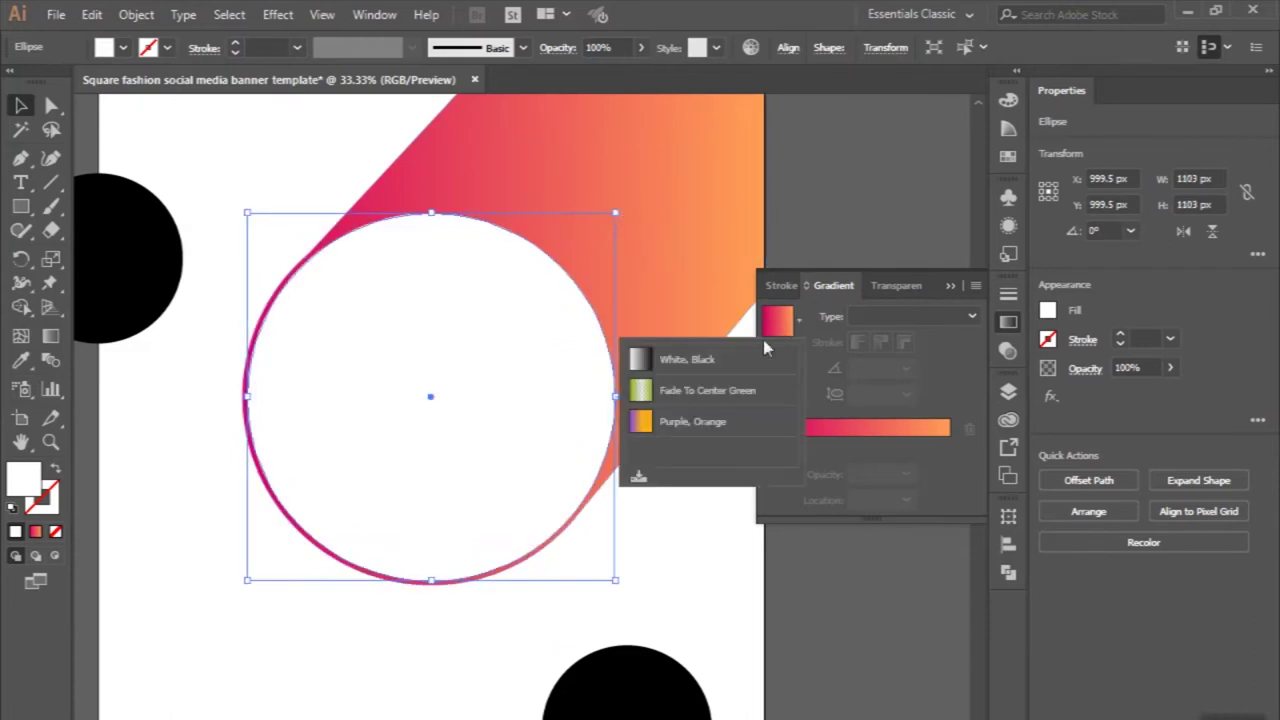
left_click(740, 354)
double_click(949, 444)
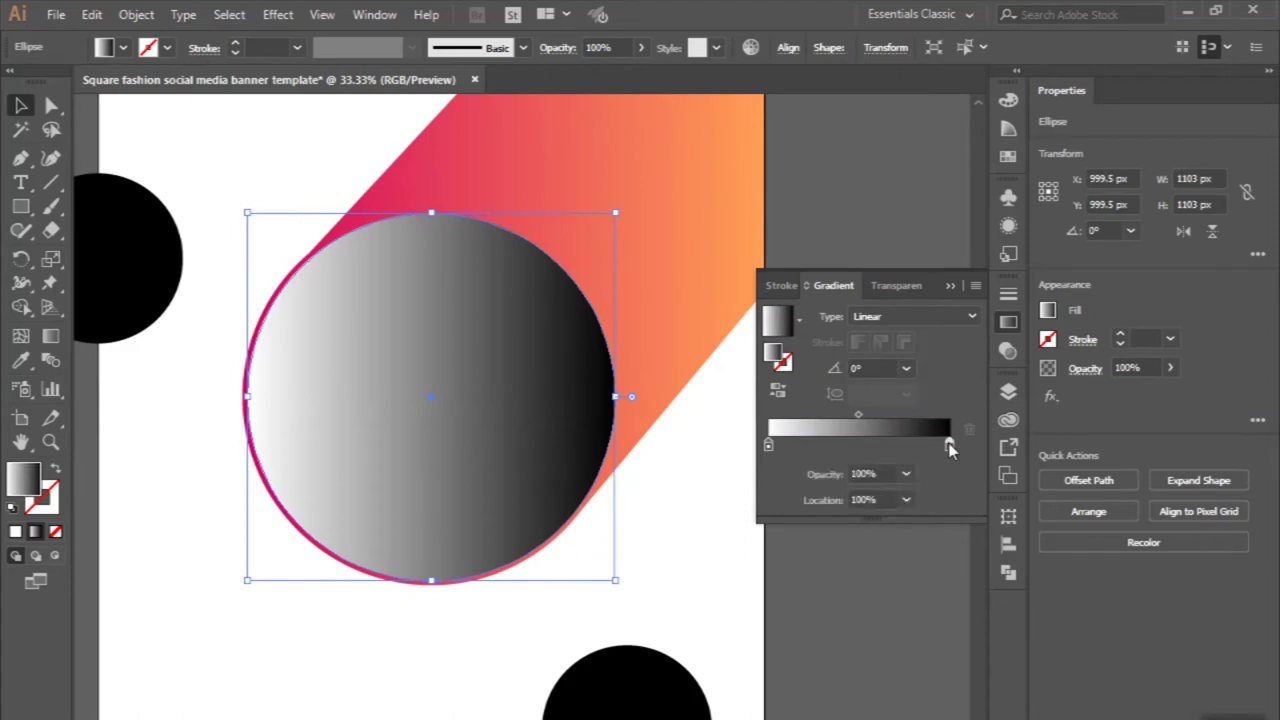
left_click(689, 552)
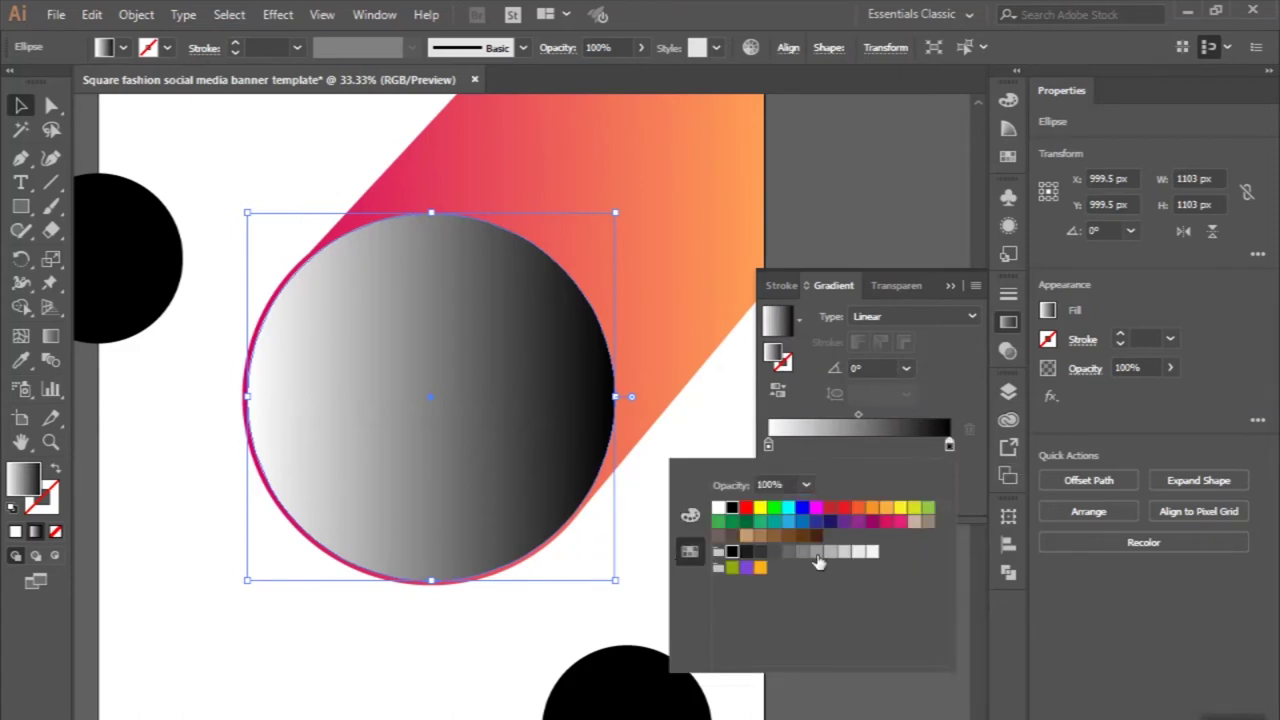
left_click(791, 554)
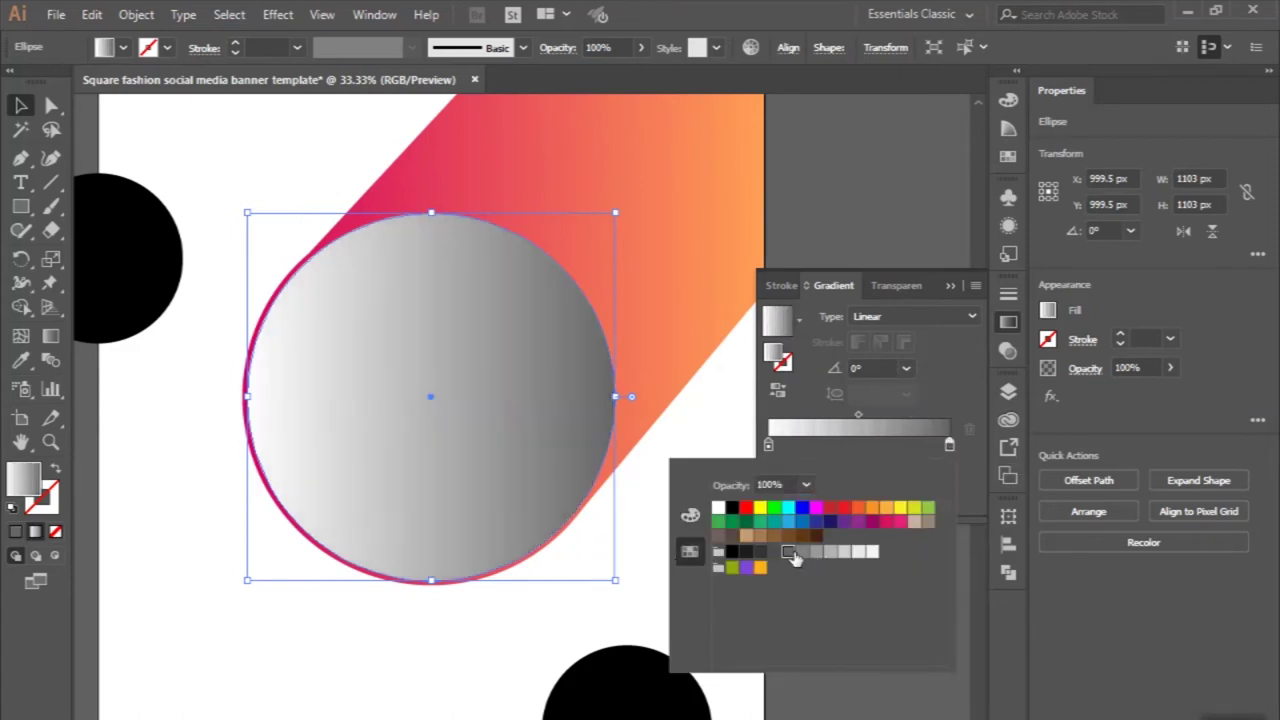
Make the inner circle's gradient radial, blend it in Multiply mode, and reverse it
left_click(903, 331)
left_click(893, 361)
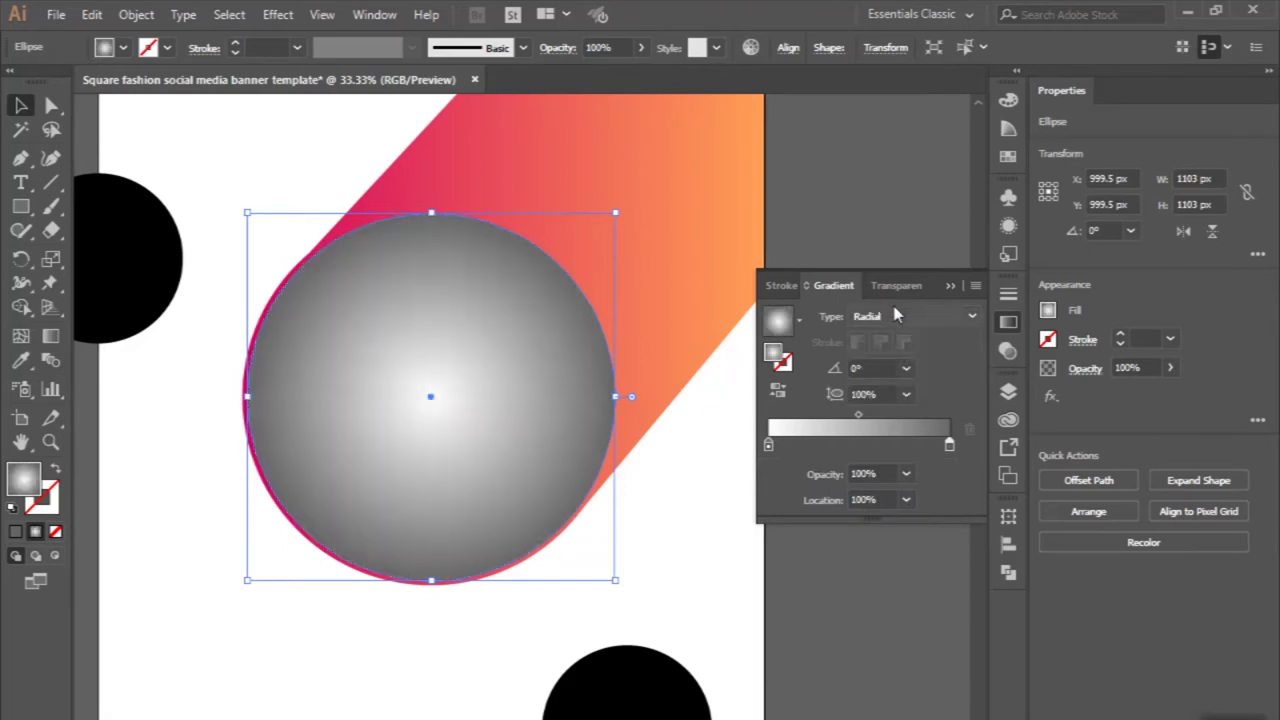
left_click(896, 286)
left_click(822, 326)
left_click(815, 392)
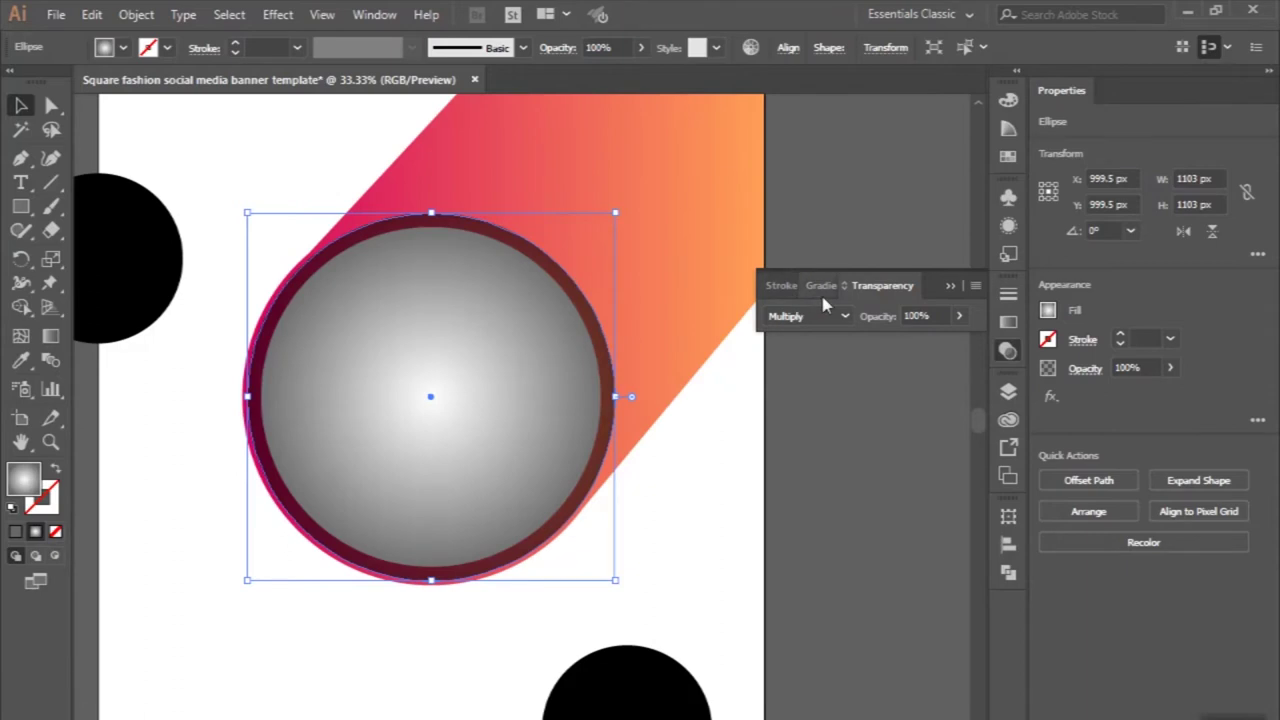
left_click(822, 287)
left_click(783, 397)
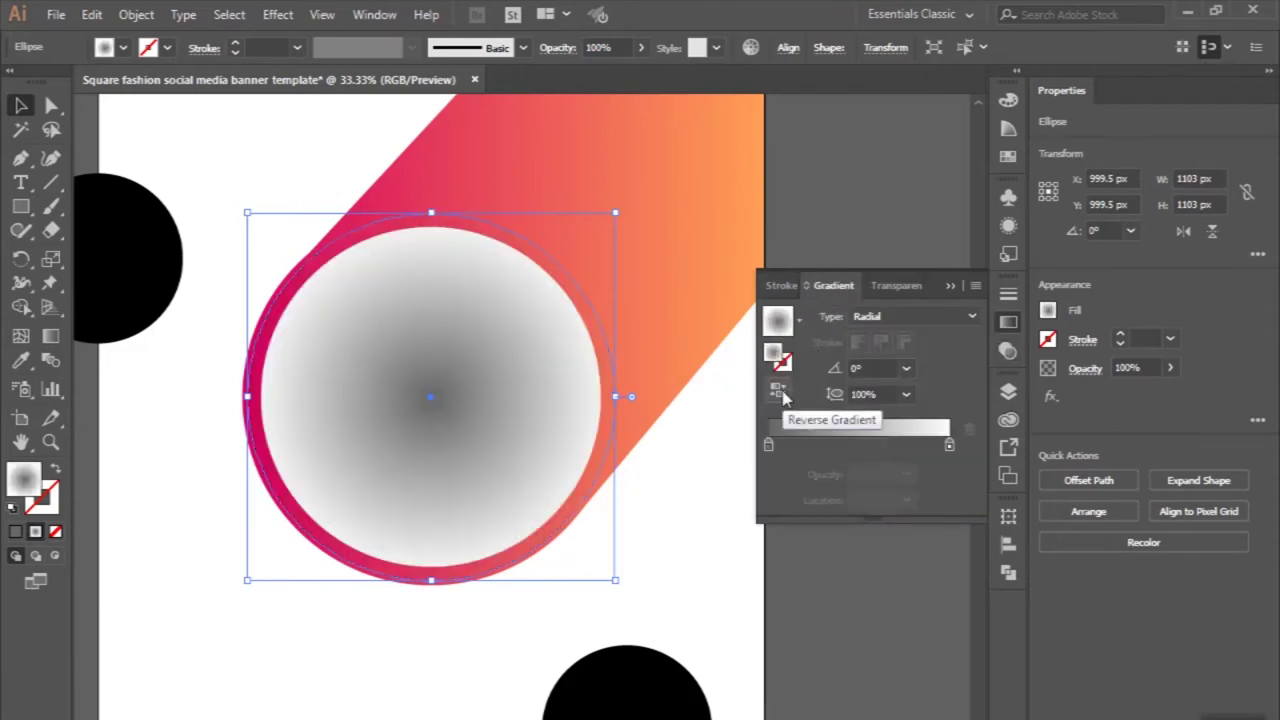
left_click(664, 437, "shift")
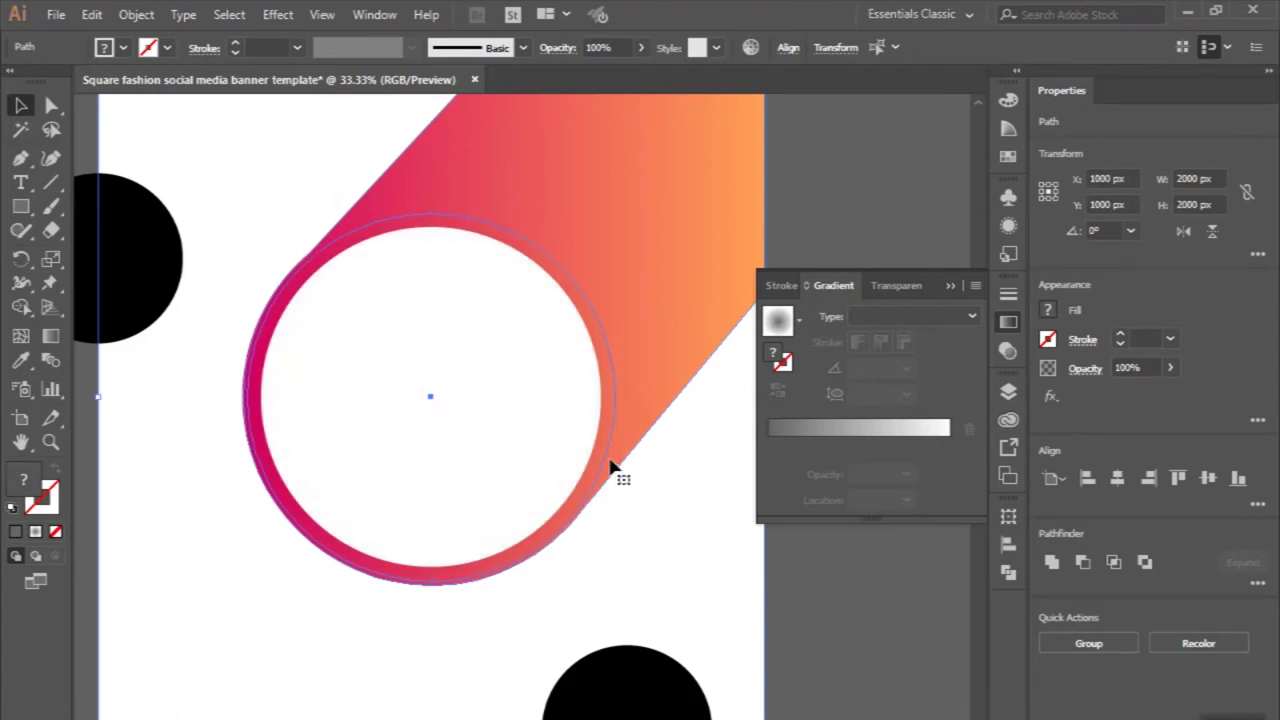
scroll(620, 440, "down", 1)
left_click(615, 345)
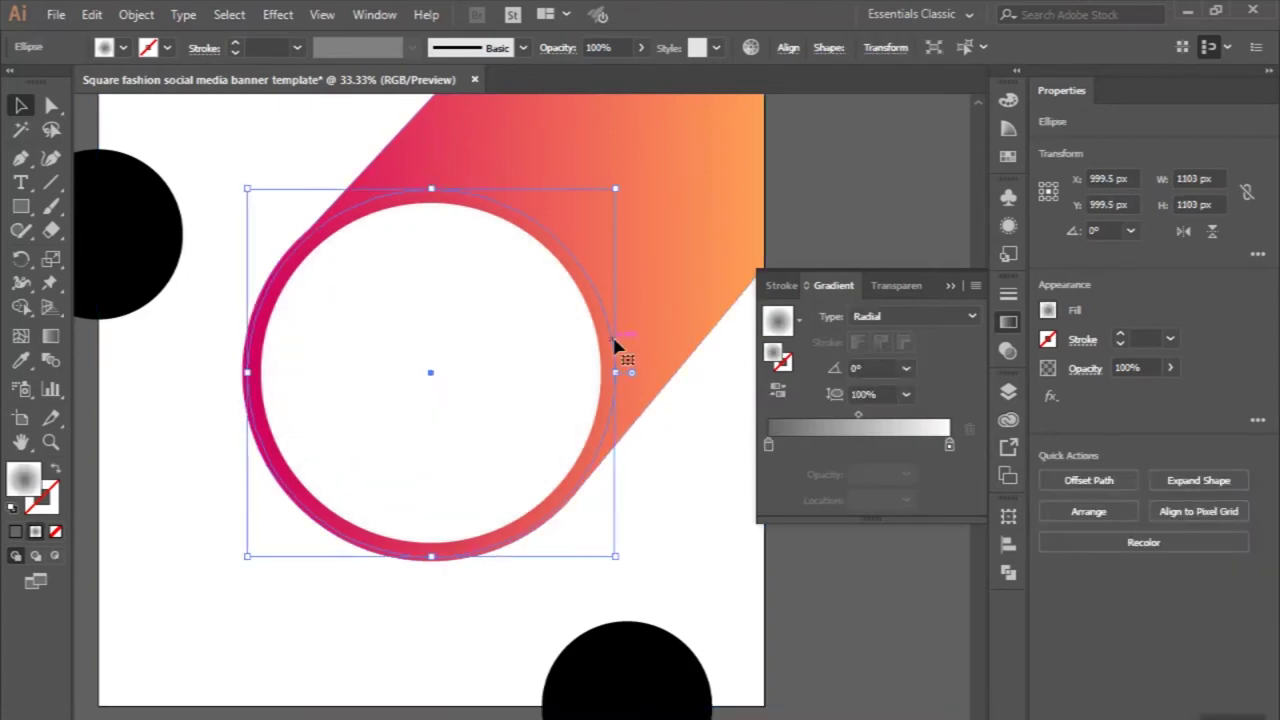
Nudge the inner circle up-right and move its gradient midpoint to 68.92%
left_click_drag(613, 322, 619, 326)
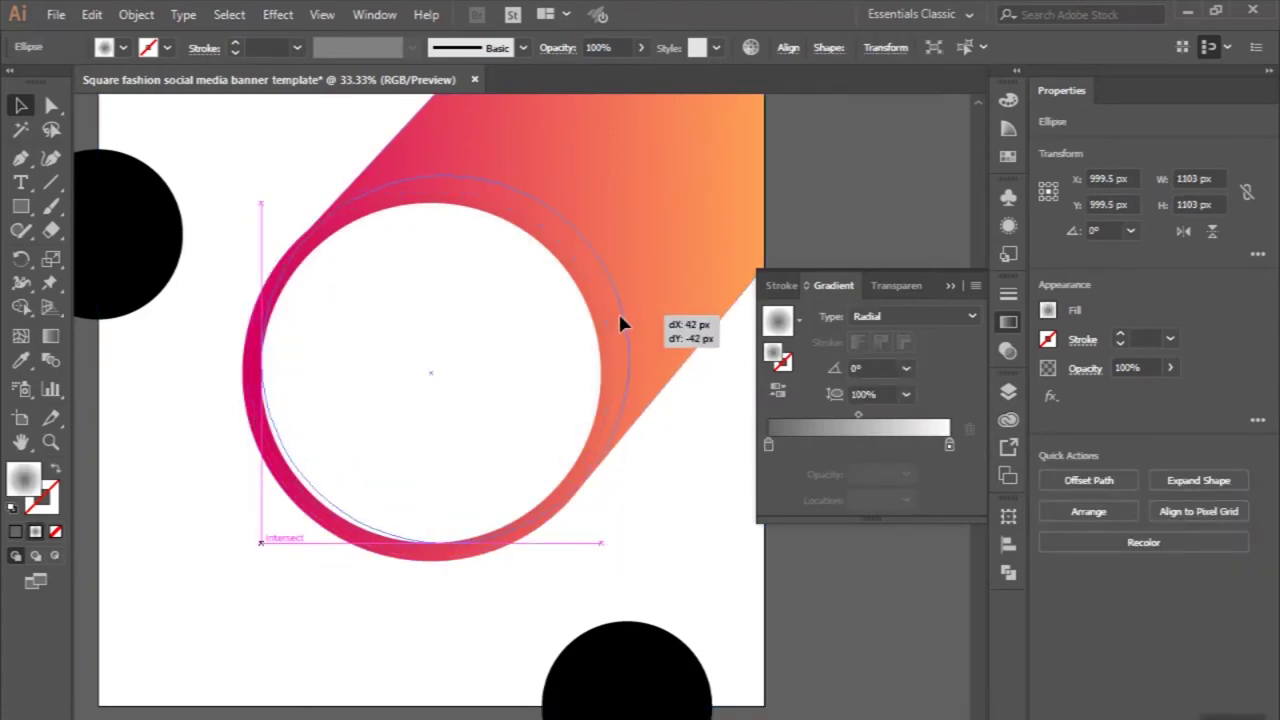
scroll(619, 316, "down", 1)
scroll(620, 318, "down", 1)
left_click(270, 302)
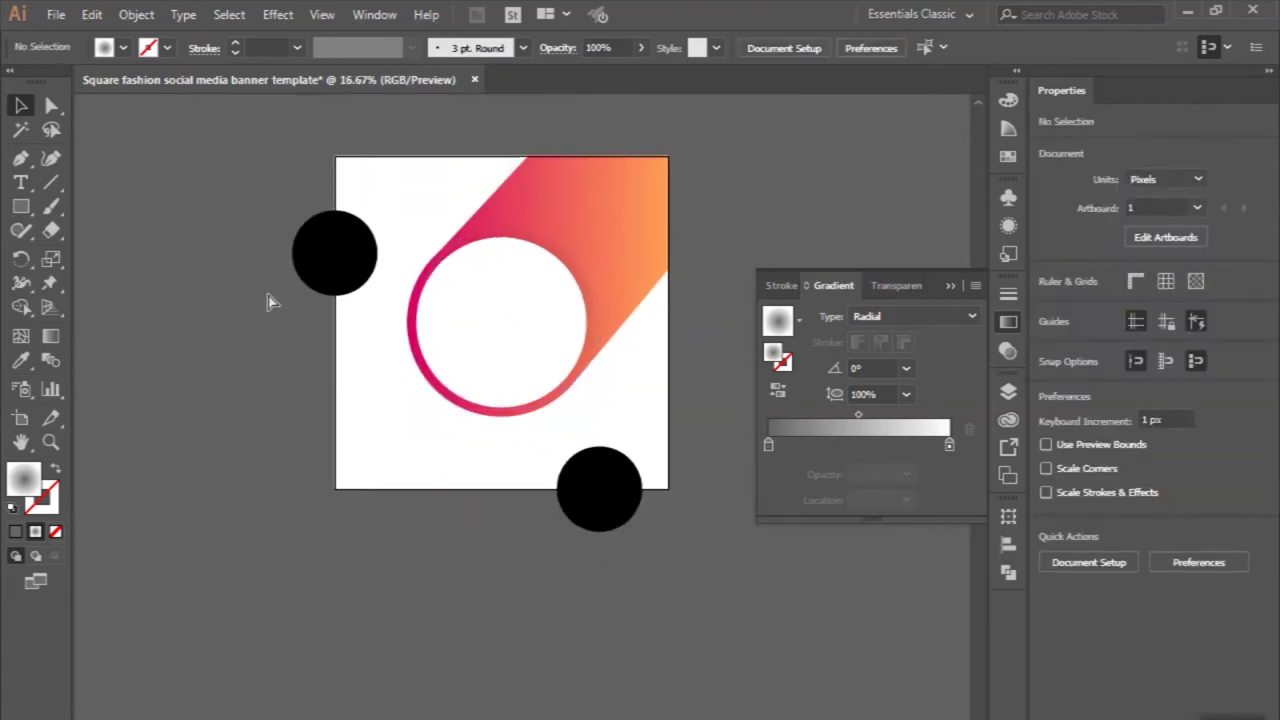
scroll(550, 275, "up", 1)
scroll(550, 275, "up", 1)
left_click(563, 272)
left_click(858, 415)
left_click_drag(860, 418, 894, 418)
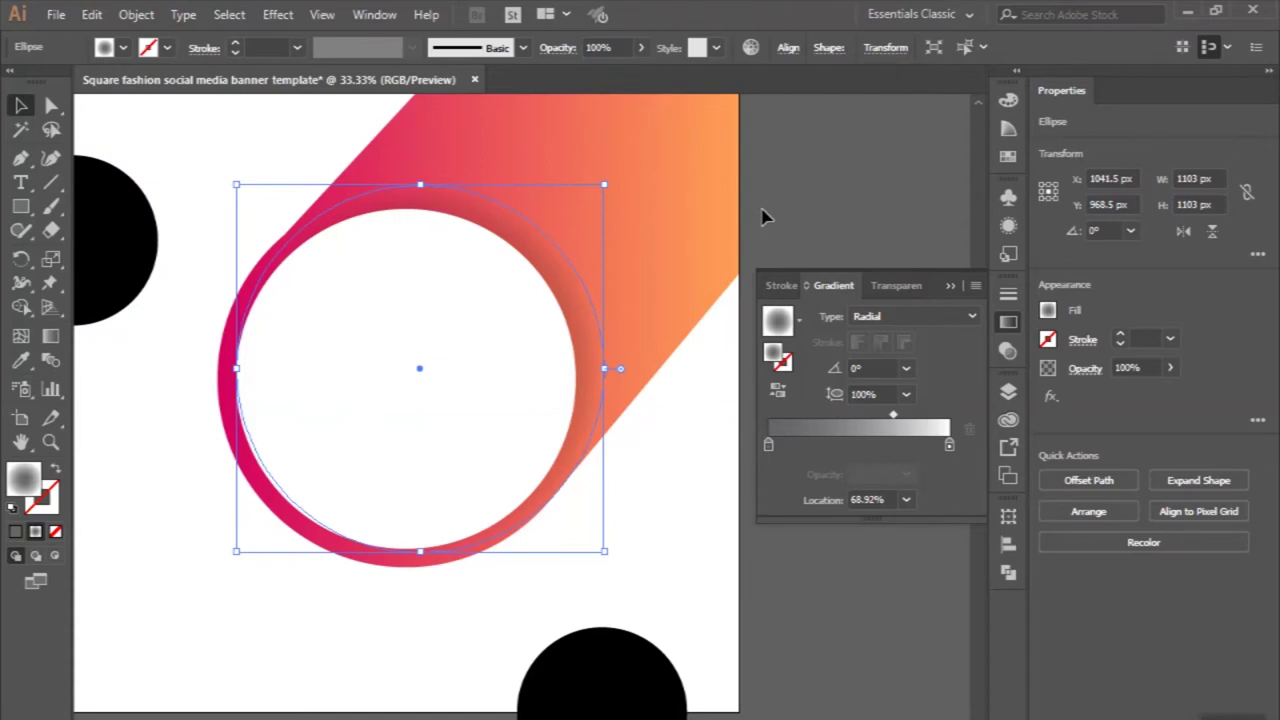
Enlarge the inner circle toward the left so it shades the ring's inner edge
left_click(763, 216)
scroll(765, 215, "down", 2)
scroll(735, 214, "up", 1)
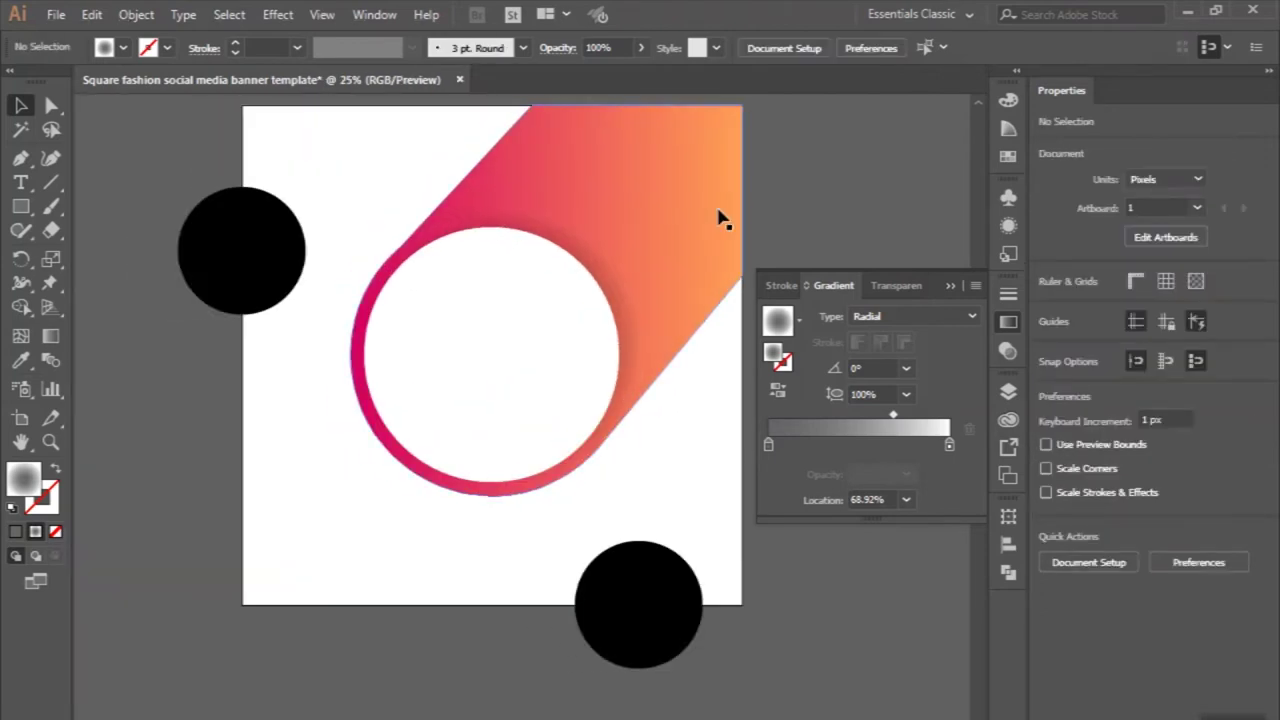
scroll(720, 218, "down", 2)
scroll(680, 225, "right", 1)
left_click(455, 250)
scroll(371, 234, "up", 1)
scroll(310, 377, "up", 1)
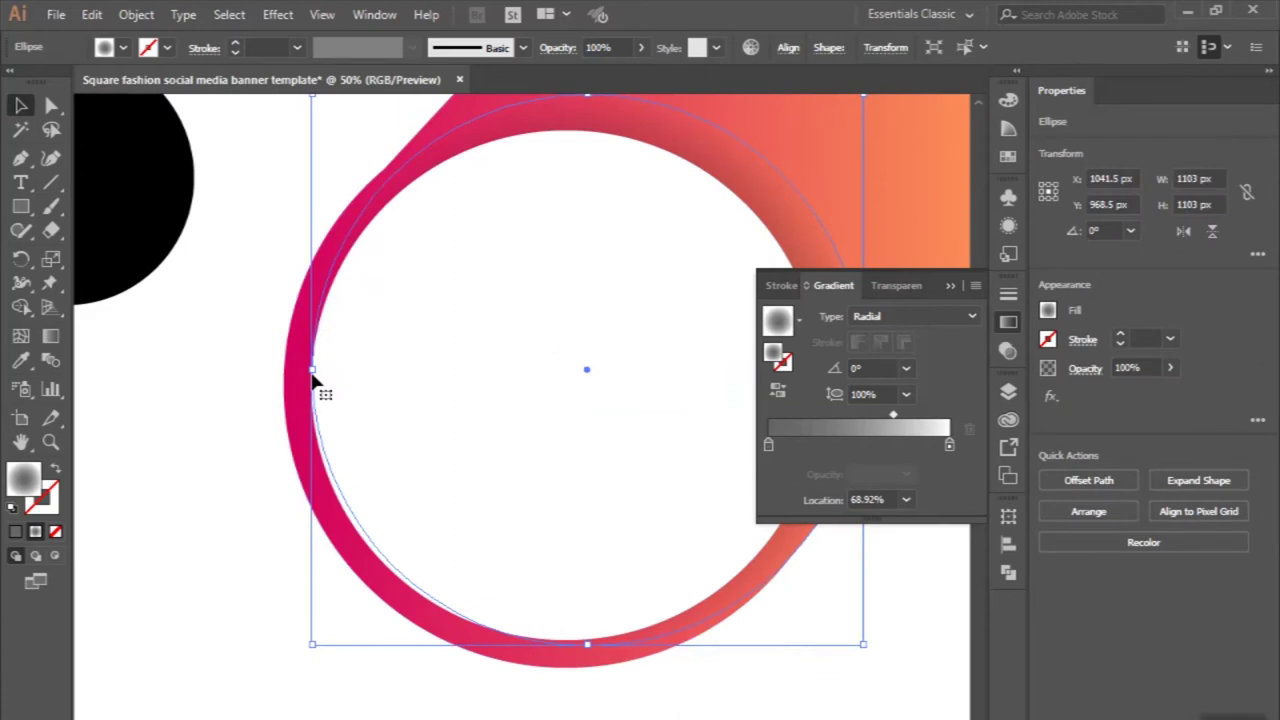
left_click_drag(312, 374, 300, 371)
scroll(643, 200, "down", 3)
left_click(643, 200)
scroll(643, 203, "down", 1)
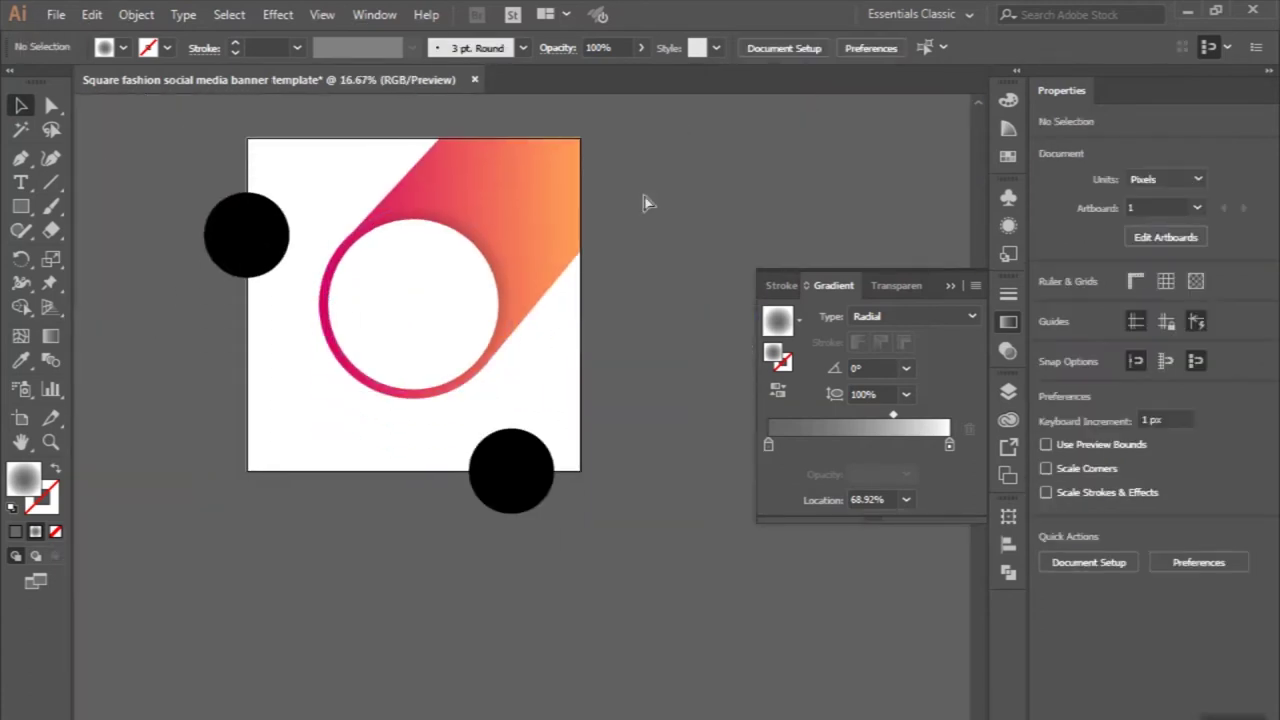
scroll(366, 271, "up", 1)
left_click(255, 235)
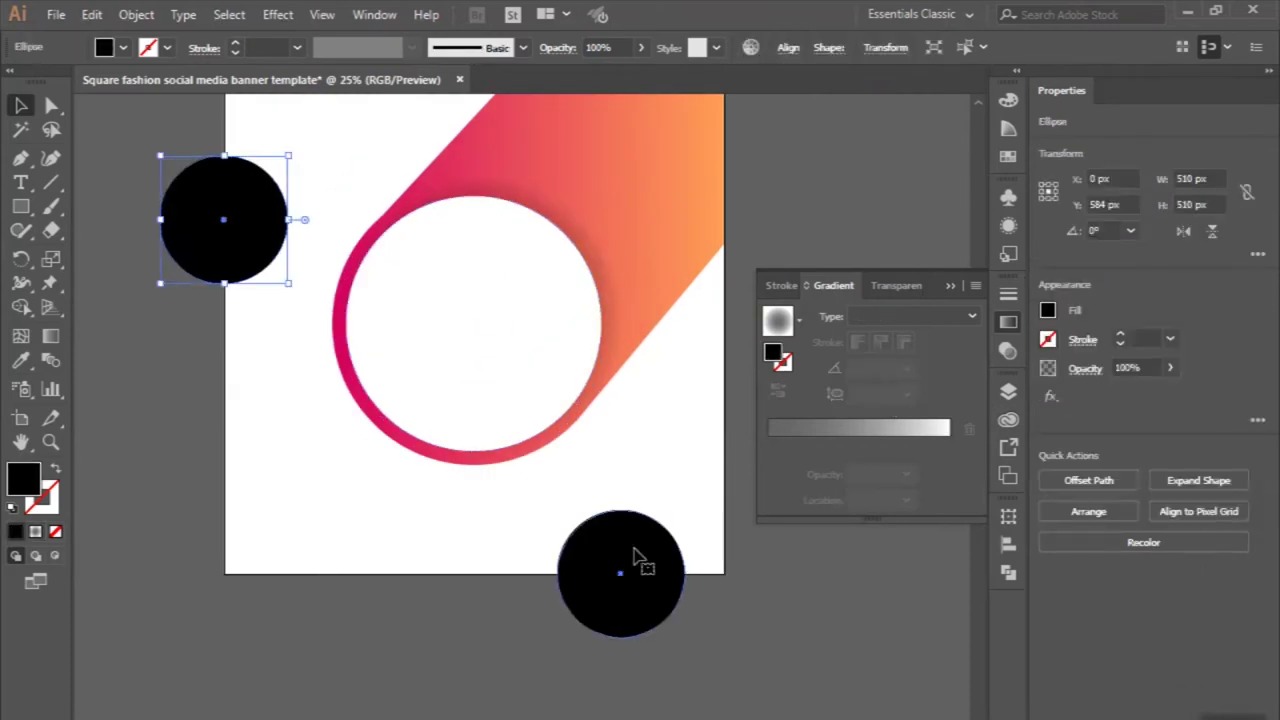
Shrink the bottom black circle to 380 px and nudge it up and right
left_click(633, 555)
left_click_drag(687, 511, 652, 542)
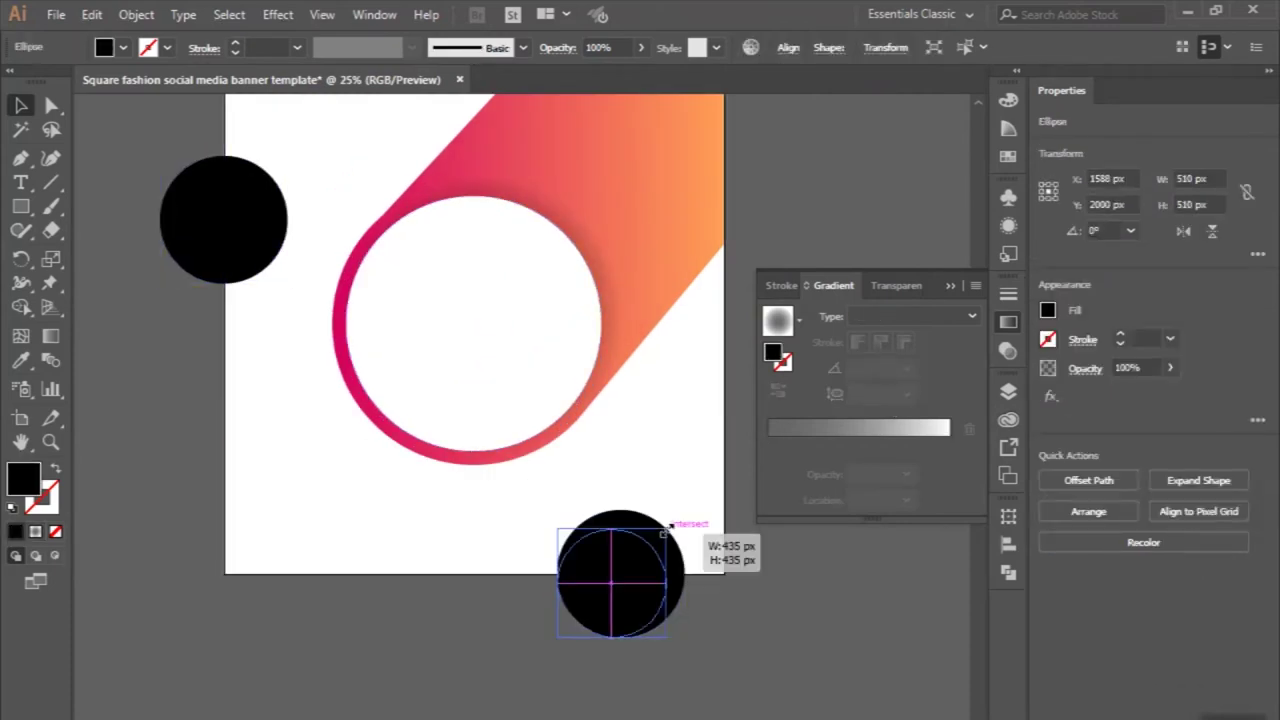
left_click_drag(625, 610, 649, 577)
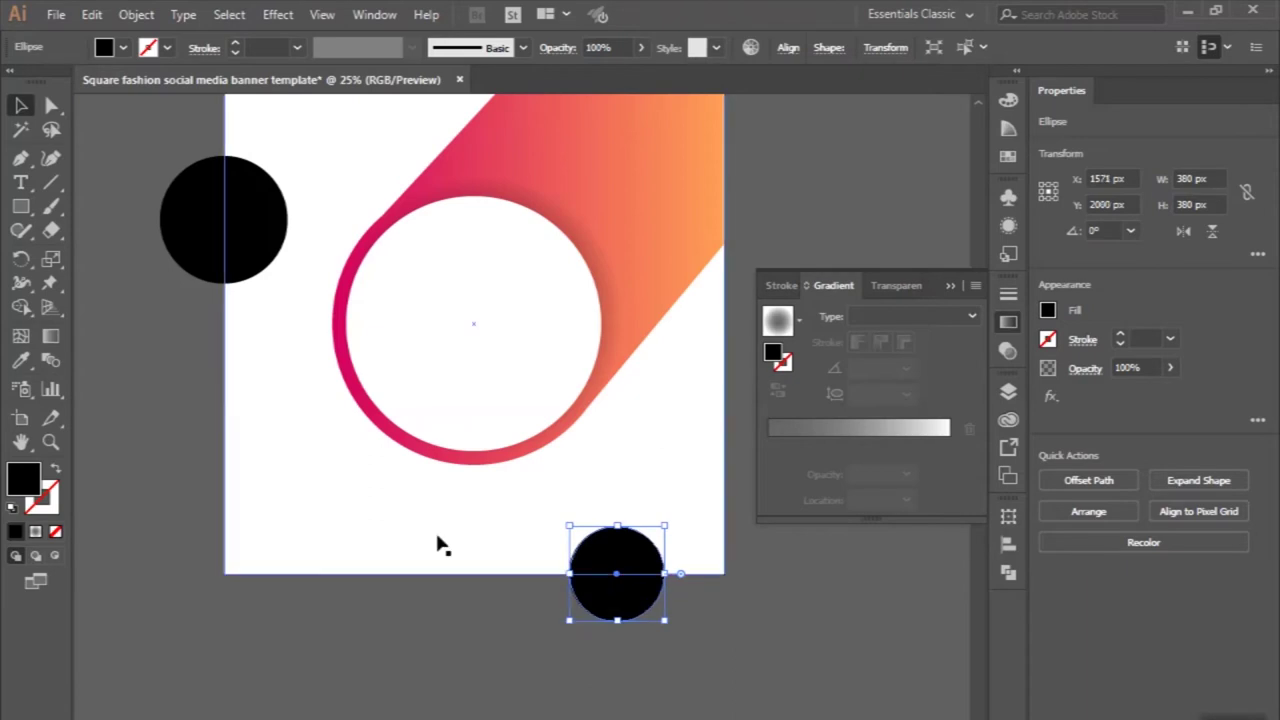
Trim both black circles flush to the artboard edges with the Shape Builder
left_click(252, 258, "shift")
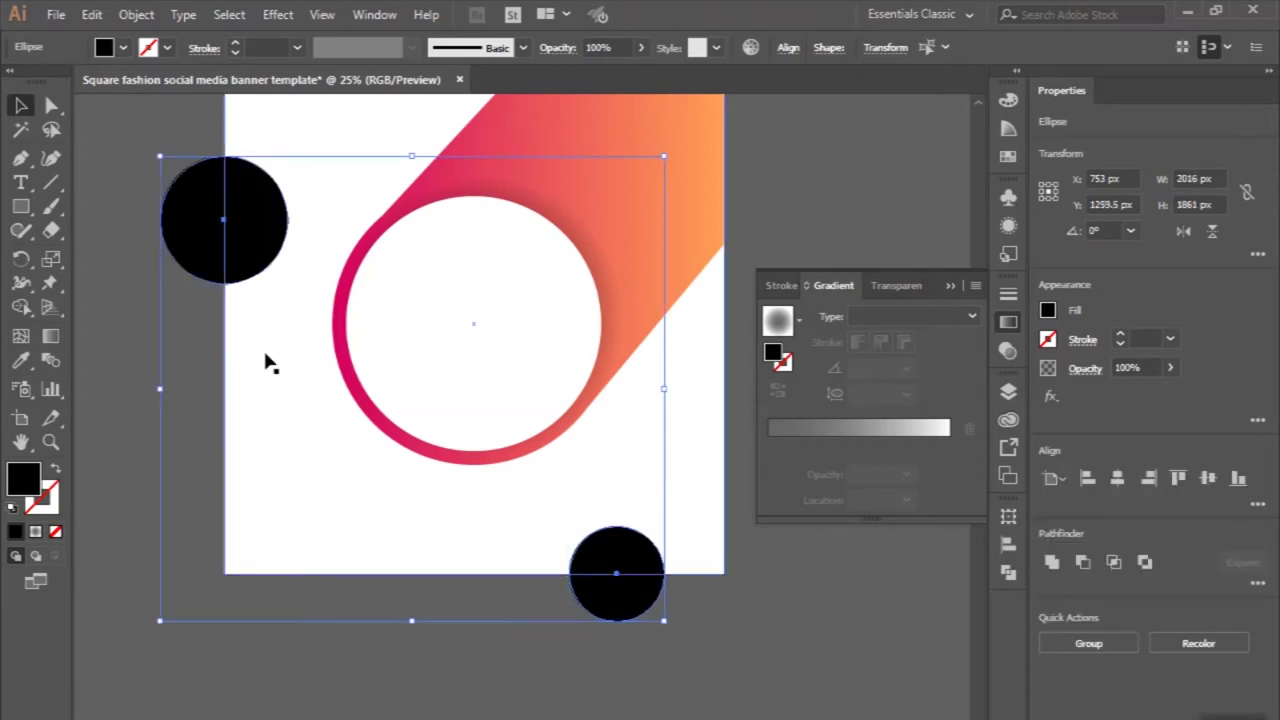
left_click(21, 309)
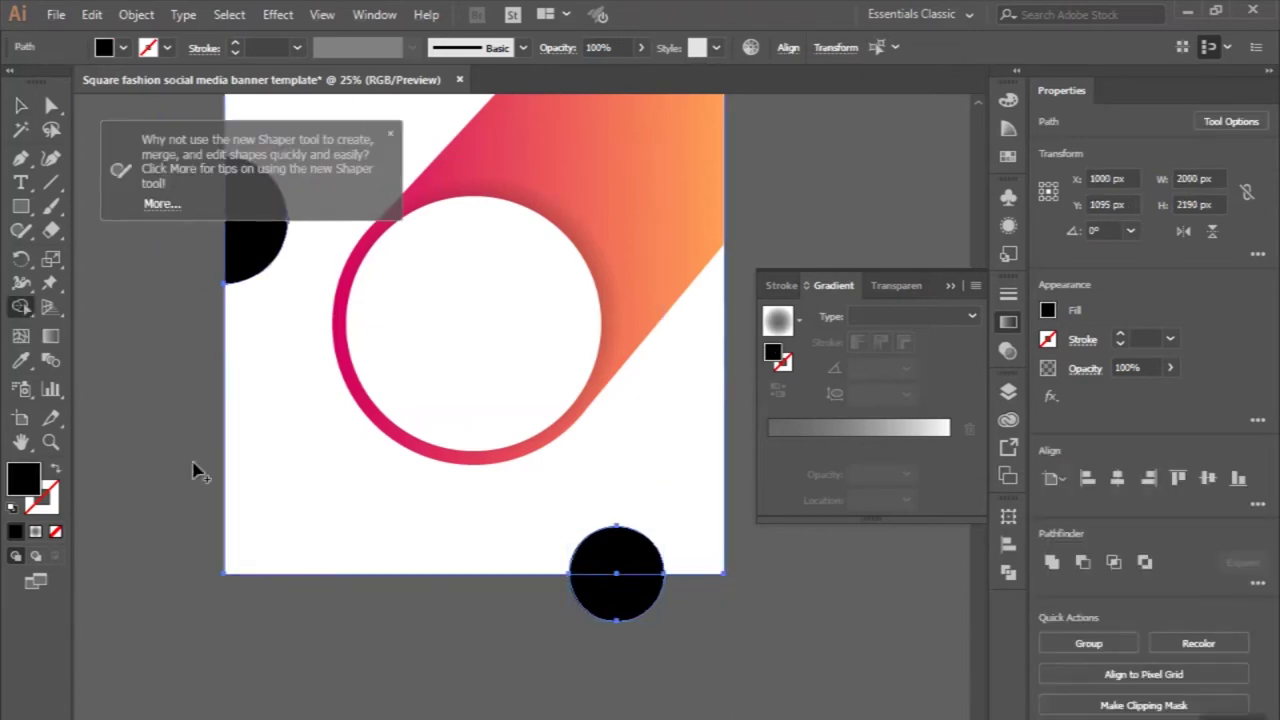
left_click(603, 612, "alt")
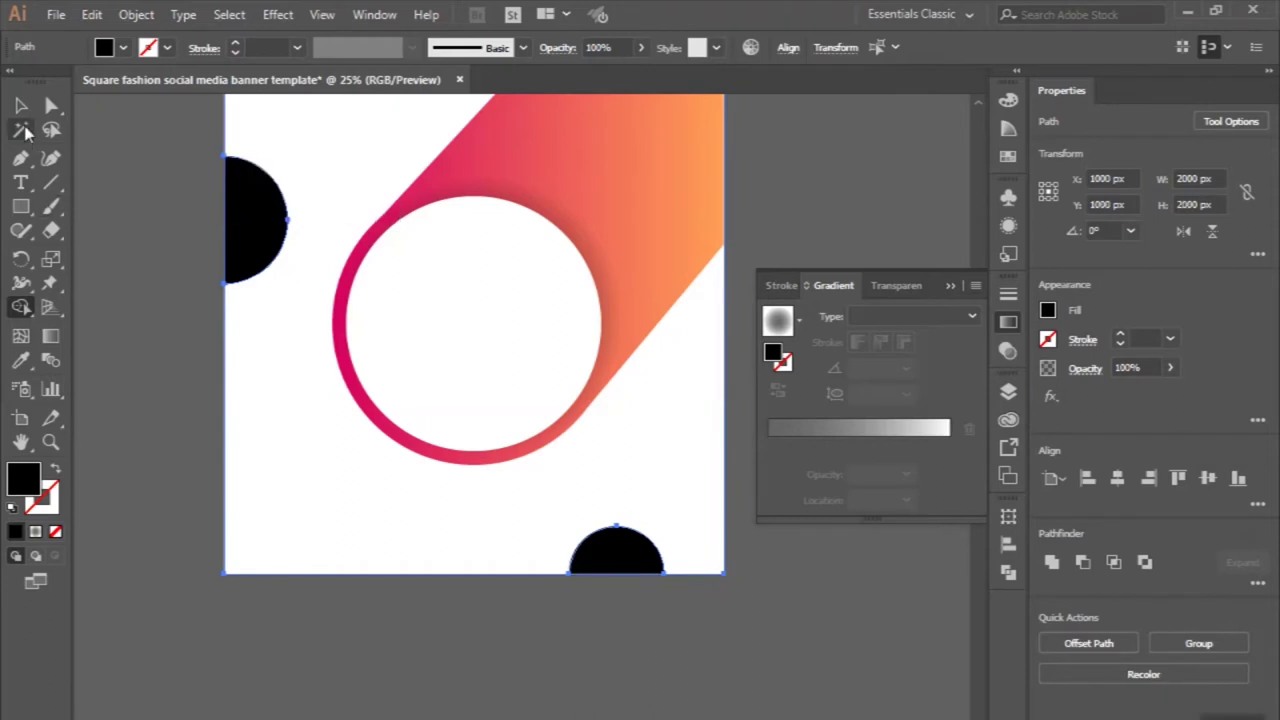
left_click(20, 105)
left_click(137, 214)
key("ctrl+minus")
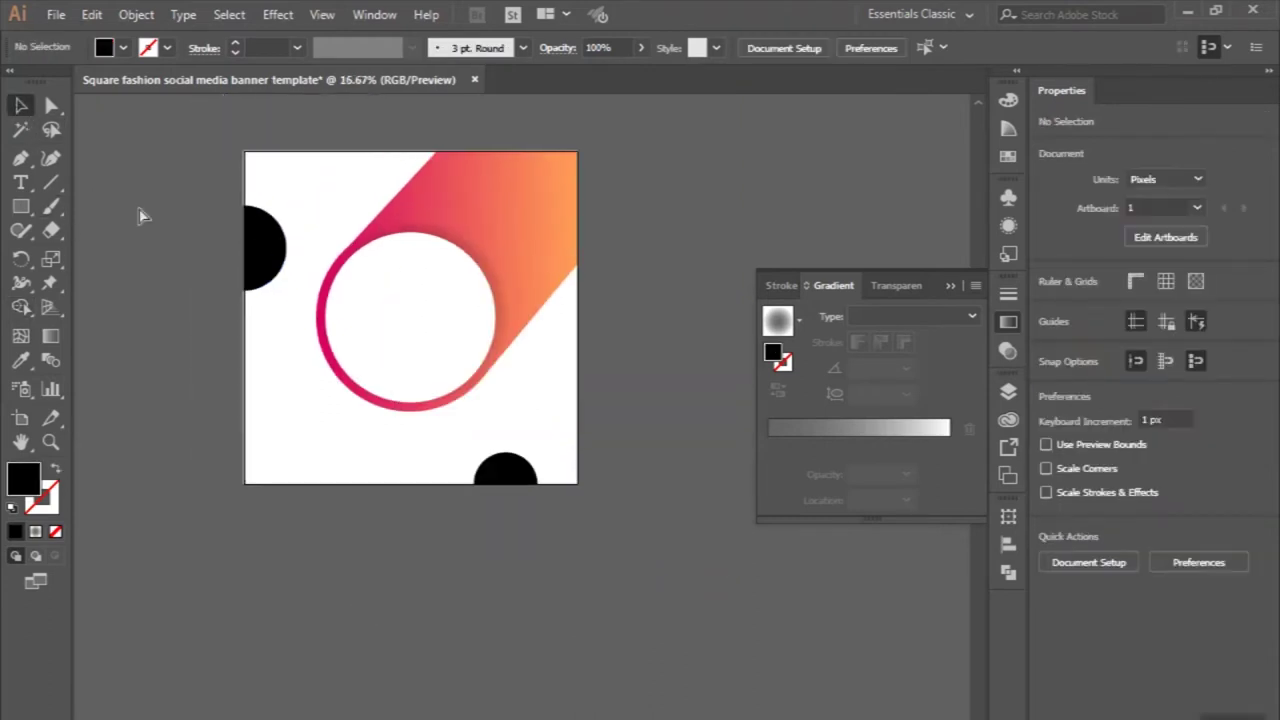
Copy the white circle to the top right, shrink it to a 45 px dot, and duplicate into a 2×2 grid
key("ctrl+plus")
left_click_drag(547, 407, 703, 203)
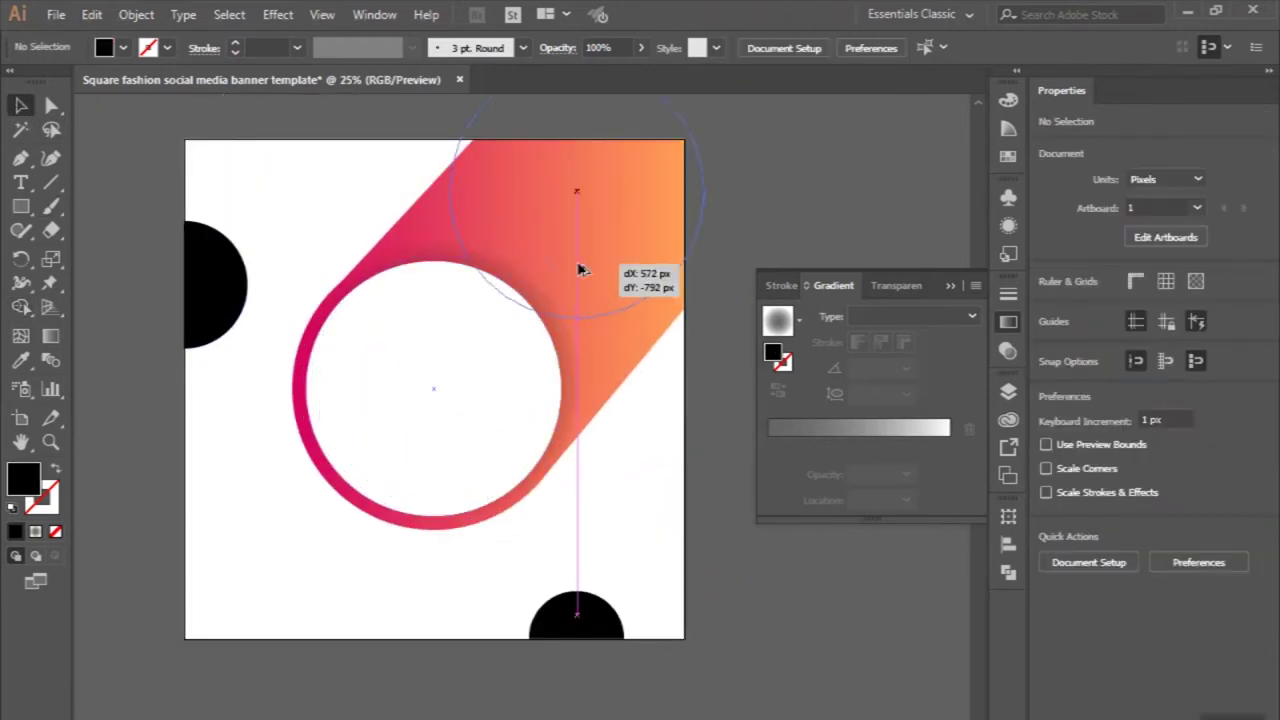
scroll(731, 151, "up", 1)
left_click_drag(717, 104, 623, 240)
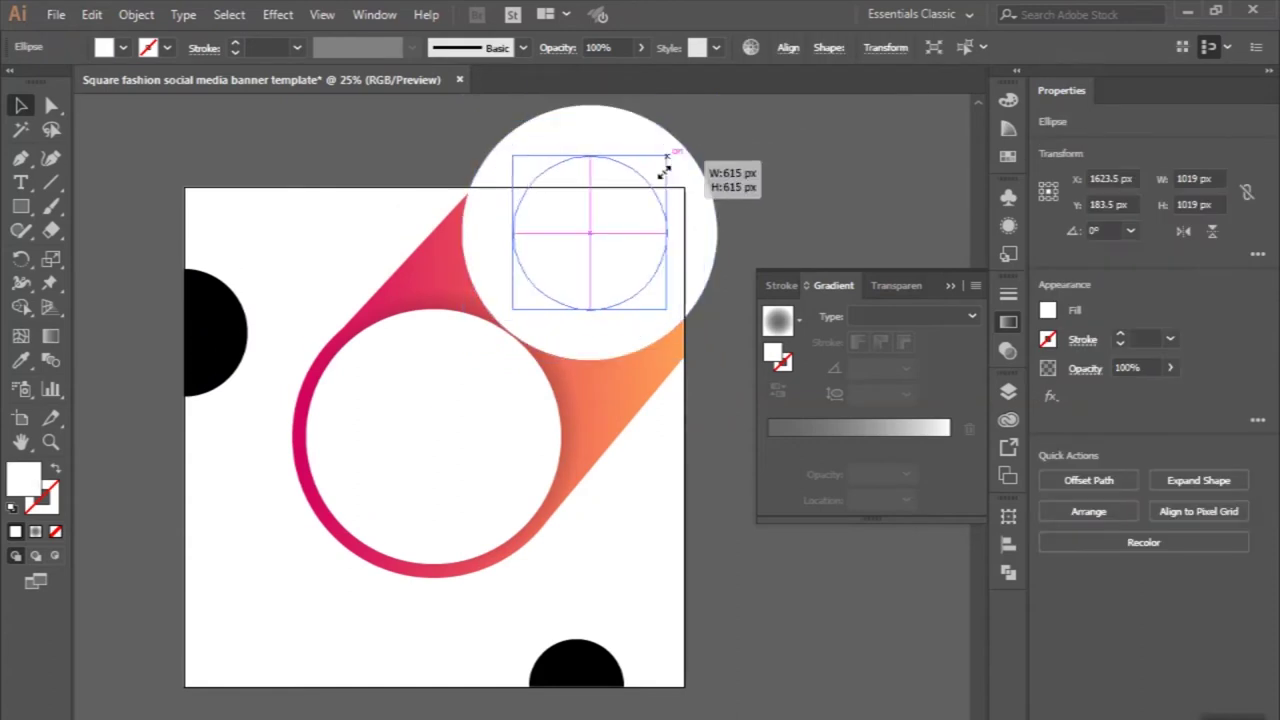
scroll(630, 237, "up", 3)
mouse_move(530, 240)
left_mouse_down()
mouse_move(617, 184)
mouse_move(678, 188)
mouse_move(622, 237)
left_mouse_up()
left_click(622, 185, "shift")
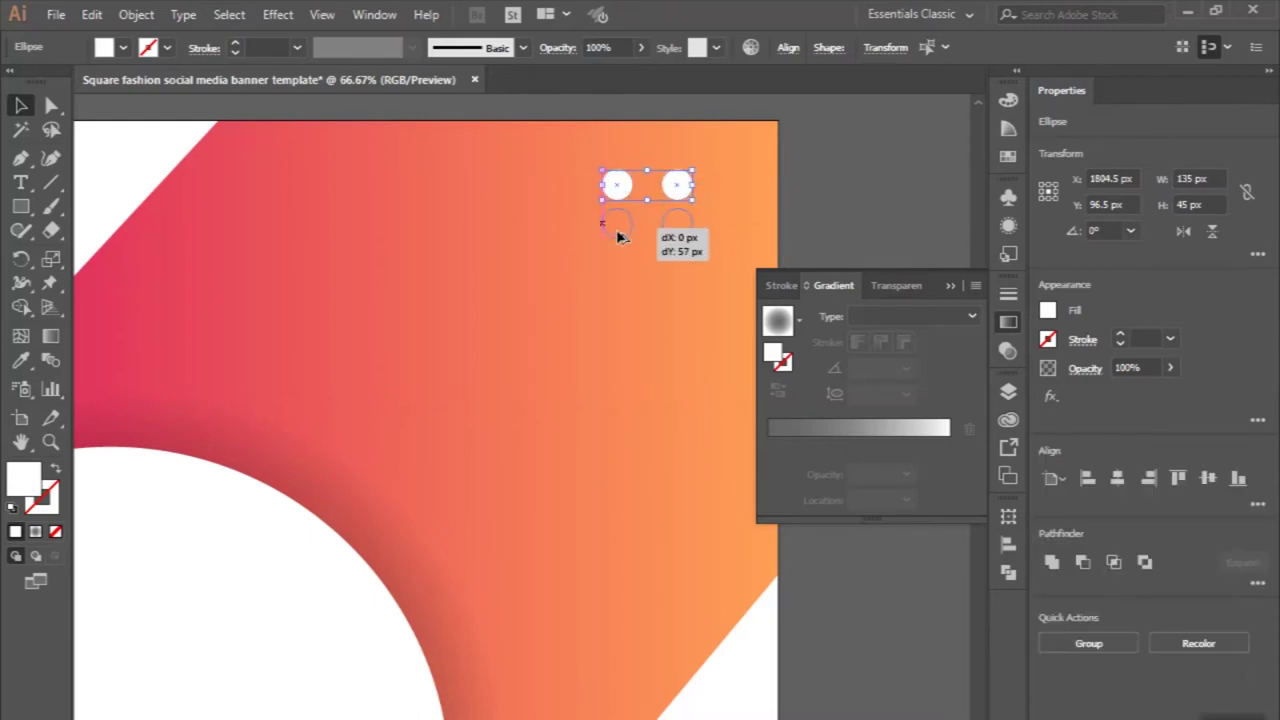
left_click(686, 195, "shift")
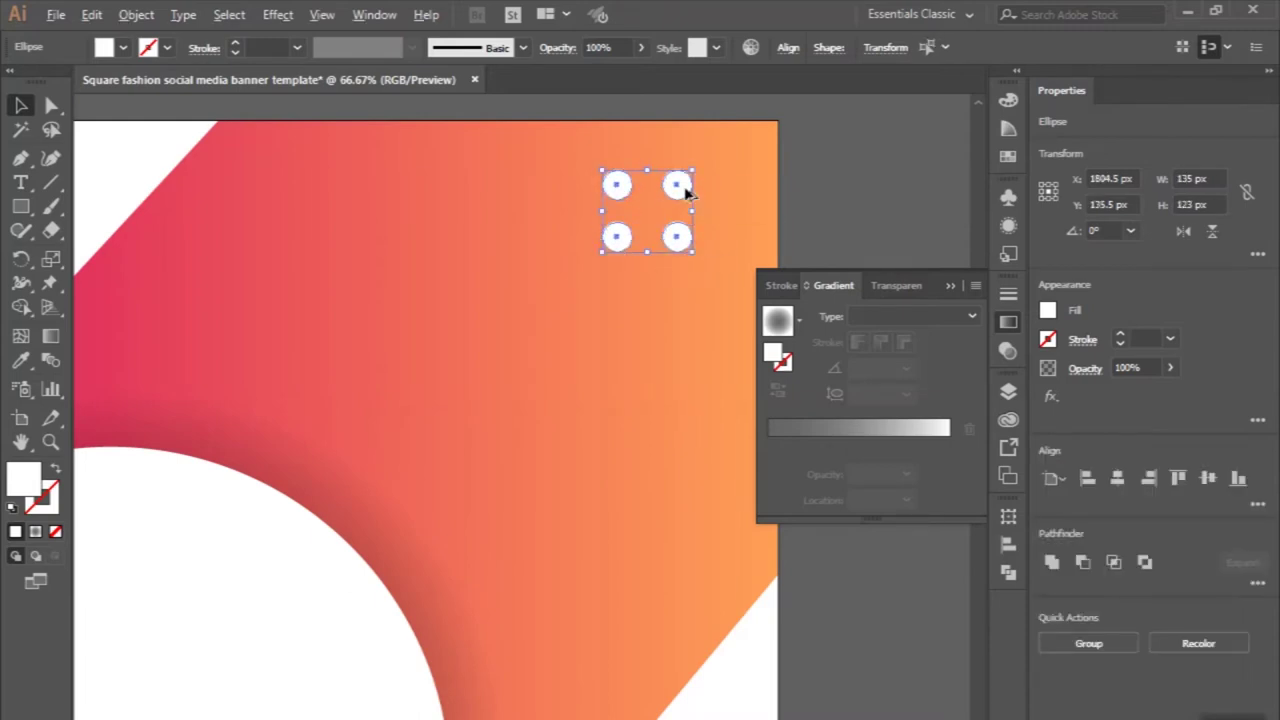
scroll(686, 195, "down", 2)
Group the four dots and colour them black with the eyedropper
left_click(1088, 643)
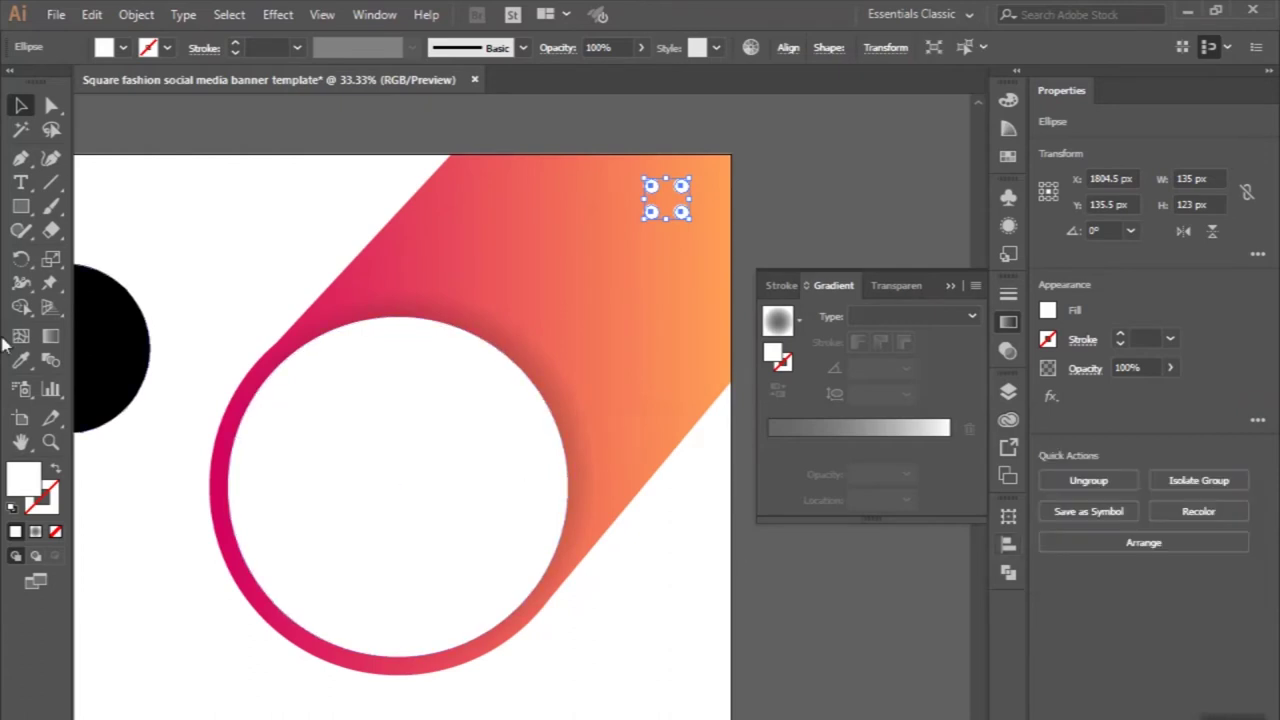
left_click(20, 362)
left_click(120, 341)
left_click(20, 105)
left_click(186, 148)
scroll(190, 150, "down", 1)
scroll(186, 148, "down", 1)
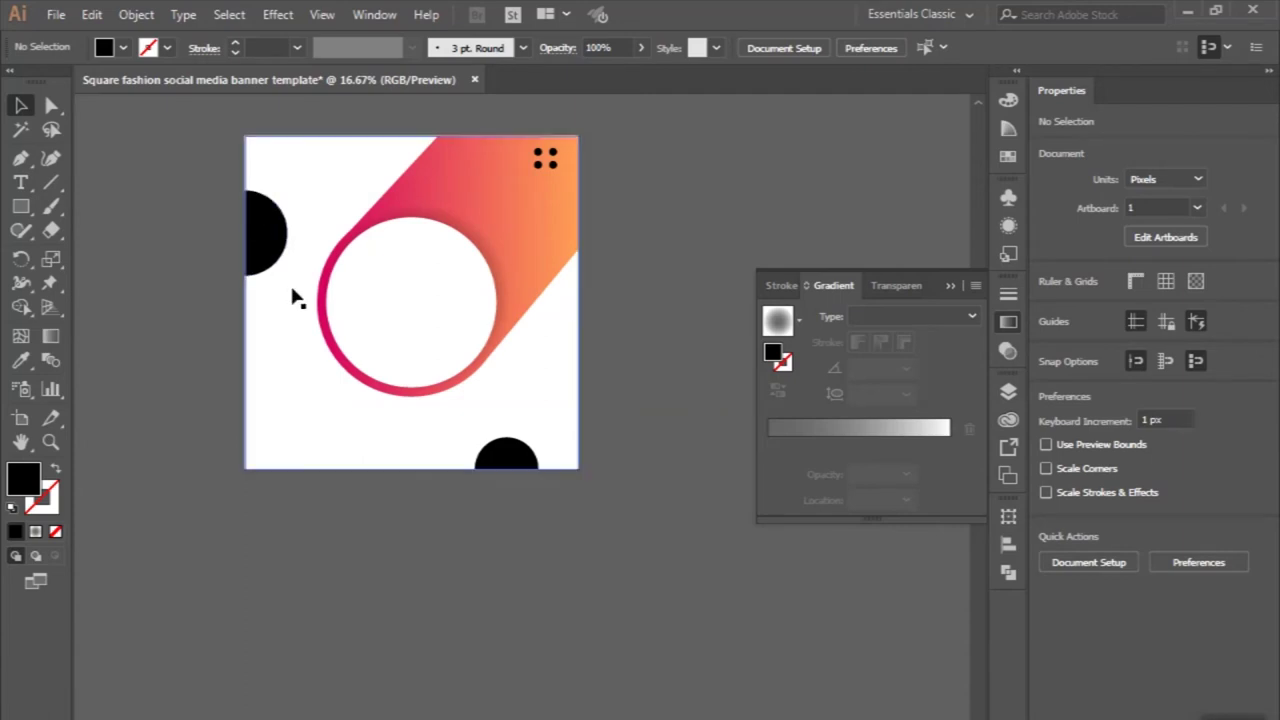
scroll(292, 294, "up", 1)
scroll(437, 415, "up", 1)
left_click(122, 110)
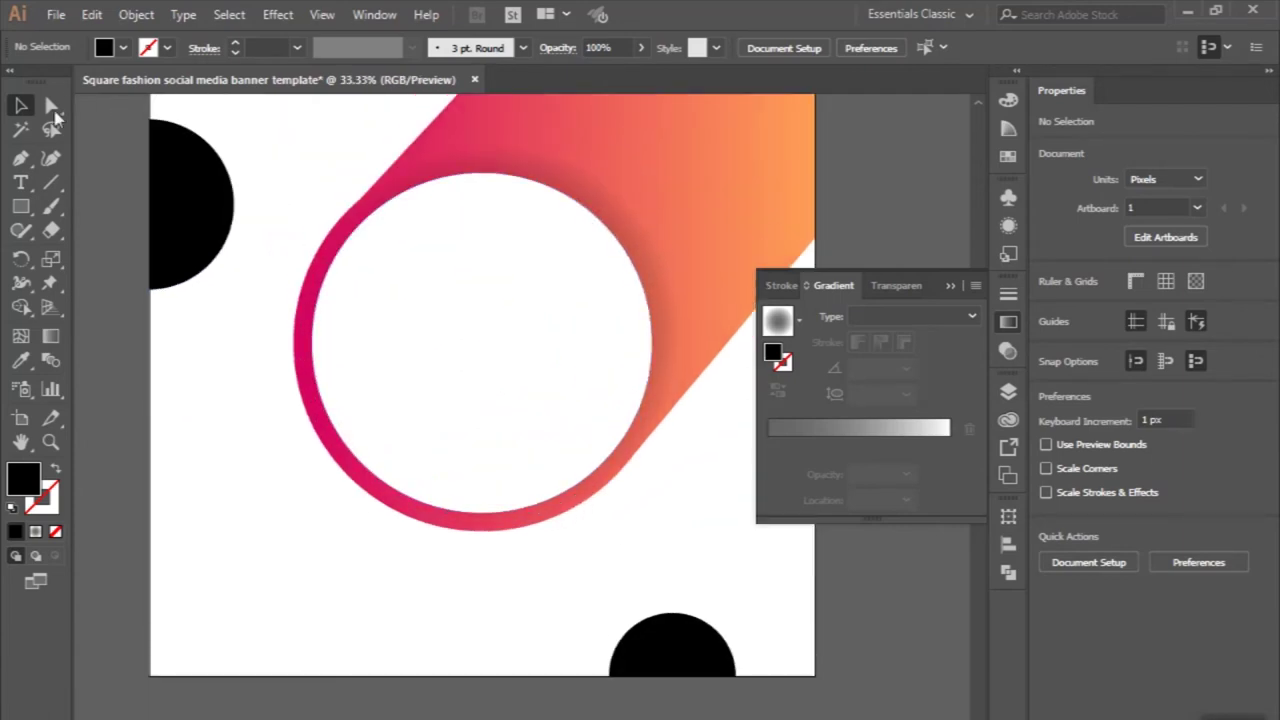
Select an anchor point on the gradient band's upper-left edge with Direct Selection
left_click(51, 105)
scroll(403, 176, "up", 2)
left_click(366, 186)
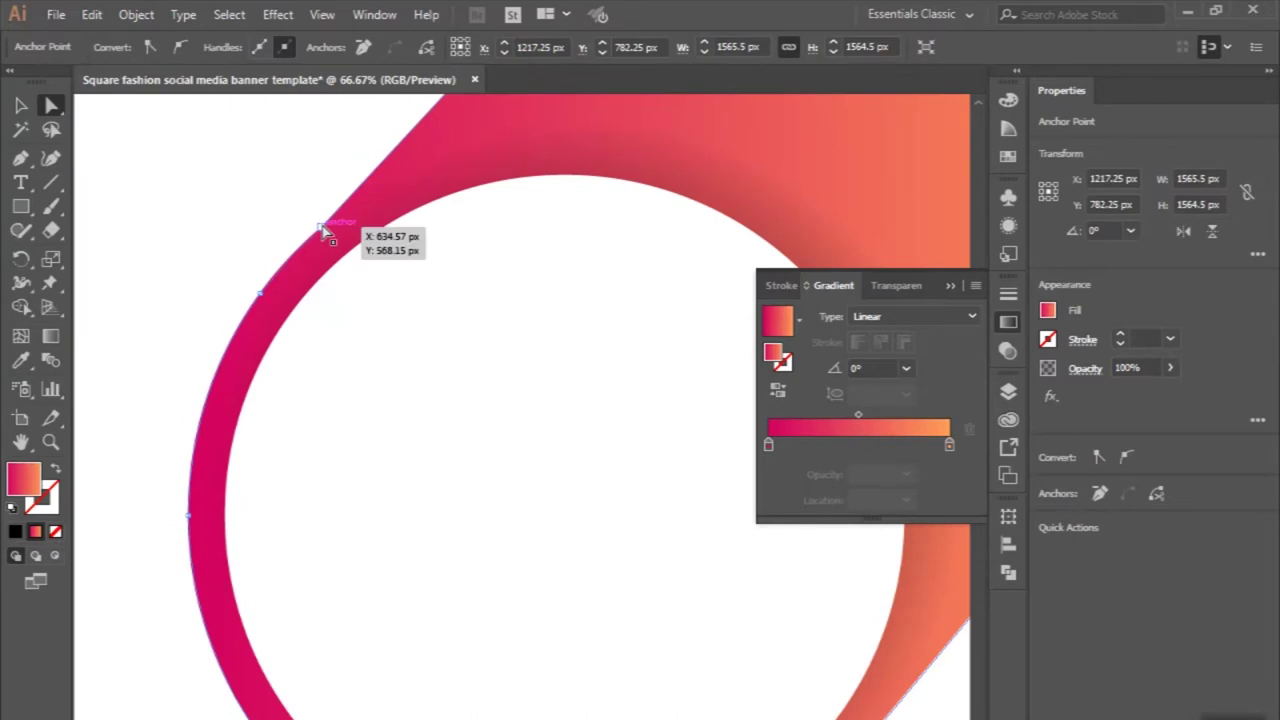
scroll(643, 591, "down", 2)
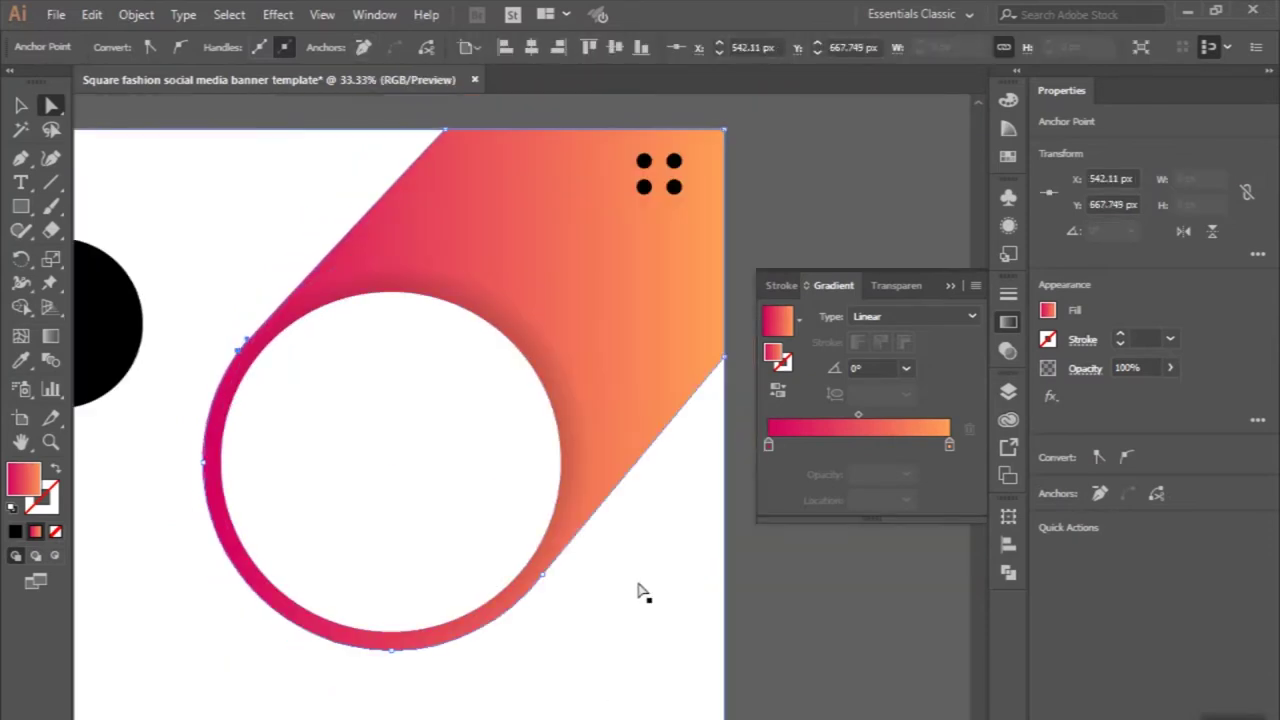
scroll(643, 591, "up", 2)
scroll(487, 535, "up", 2)
scroll(410, 420, "up", 2)
scroll(409, 410, "up", 1)
scroll(409, 410, "down", 5)
scroll(407, 410, "down", 4)
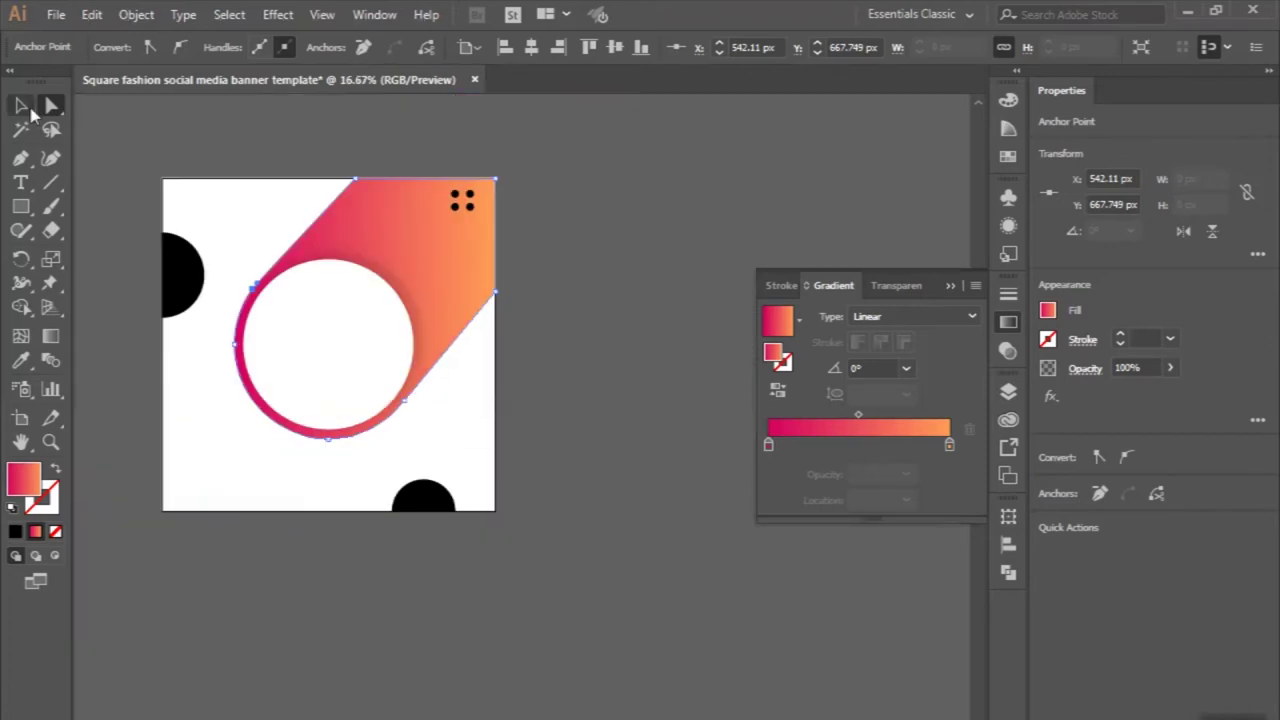
Select the left black half-circle together with the bottom black circle
left_click(24, 110)
left_click(170, 140)
scroll(185, 170, "left", 1)
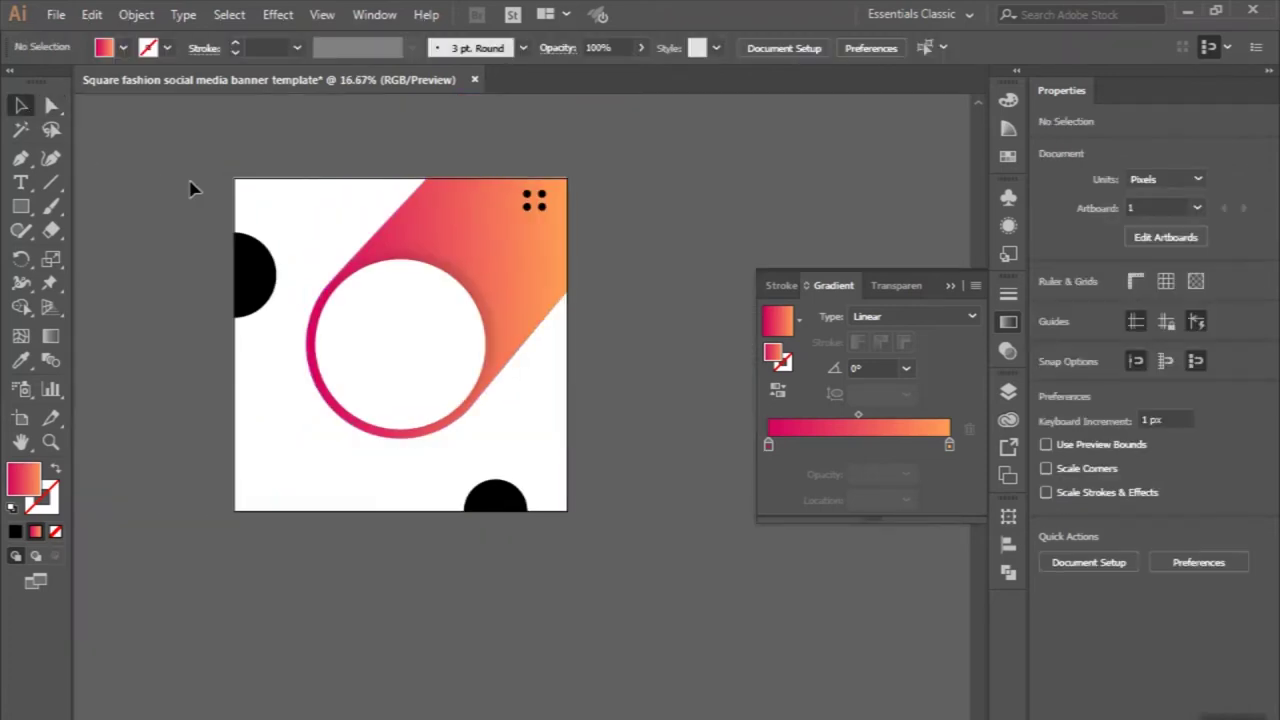
scroll(193, 189, "up", 1)
scroll(193, 189, "down", 2)
scroll(259, 260, "up", 2)
left_click(245, 250)
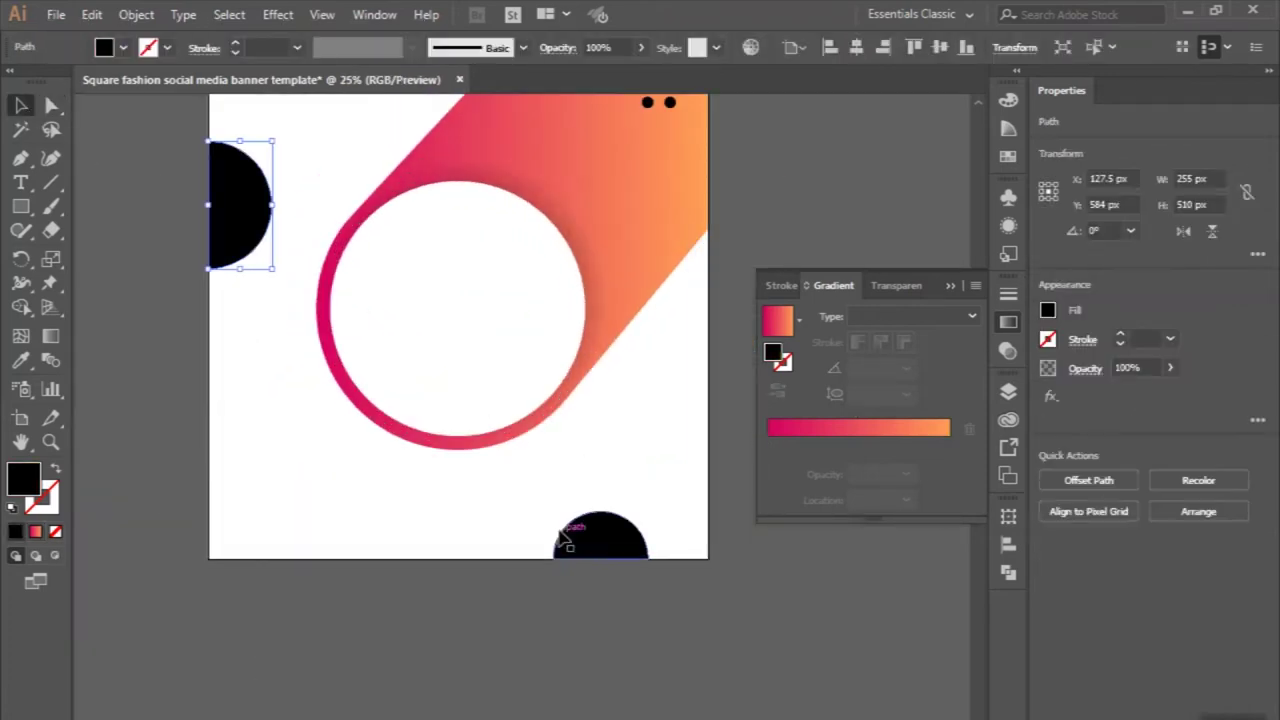
left_click(590, 538, "shift")
scroll(591, 537, "up", 2)
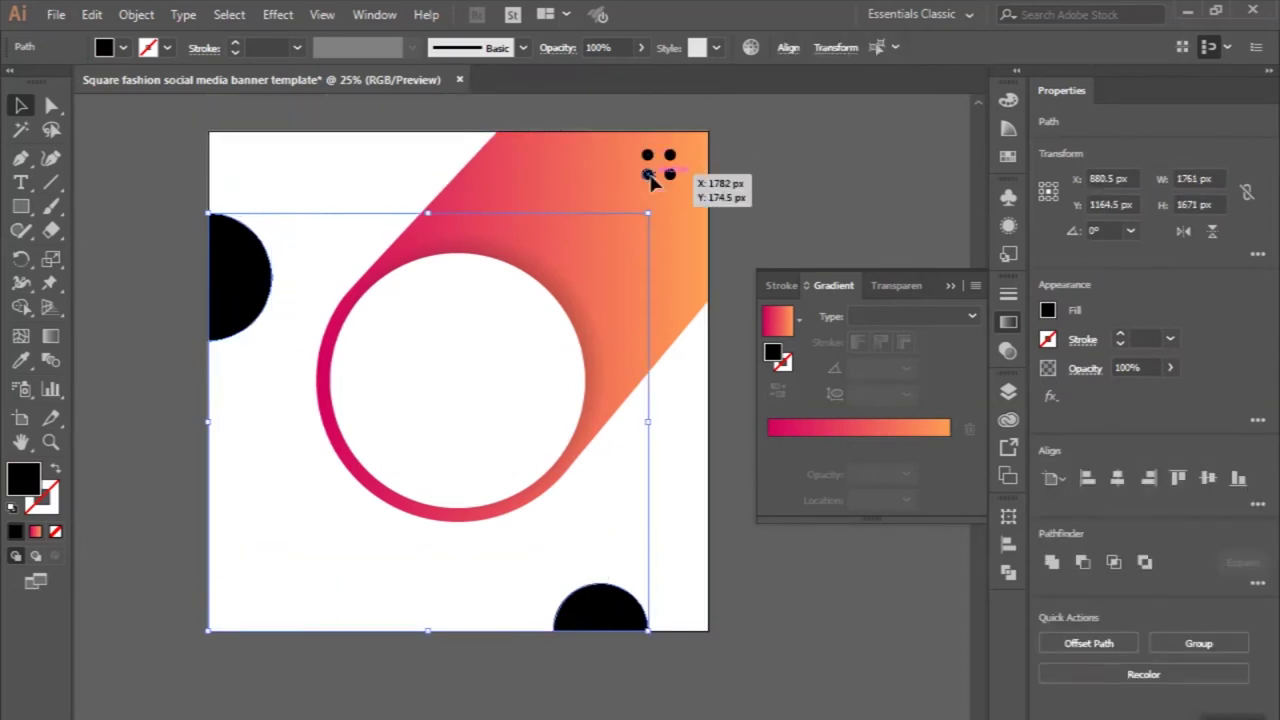
Add the four dots and fill the half-circle, bottom circle and dots with dark grey
left_click(650, 158, "shift")
left_click(123, 48)
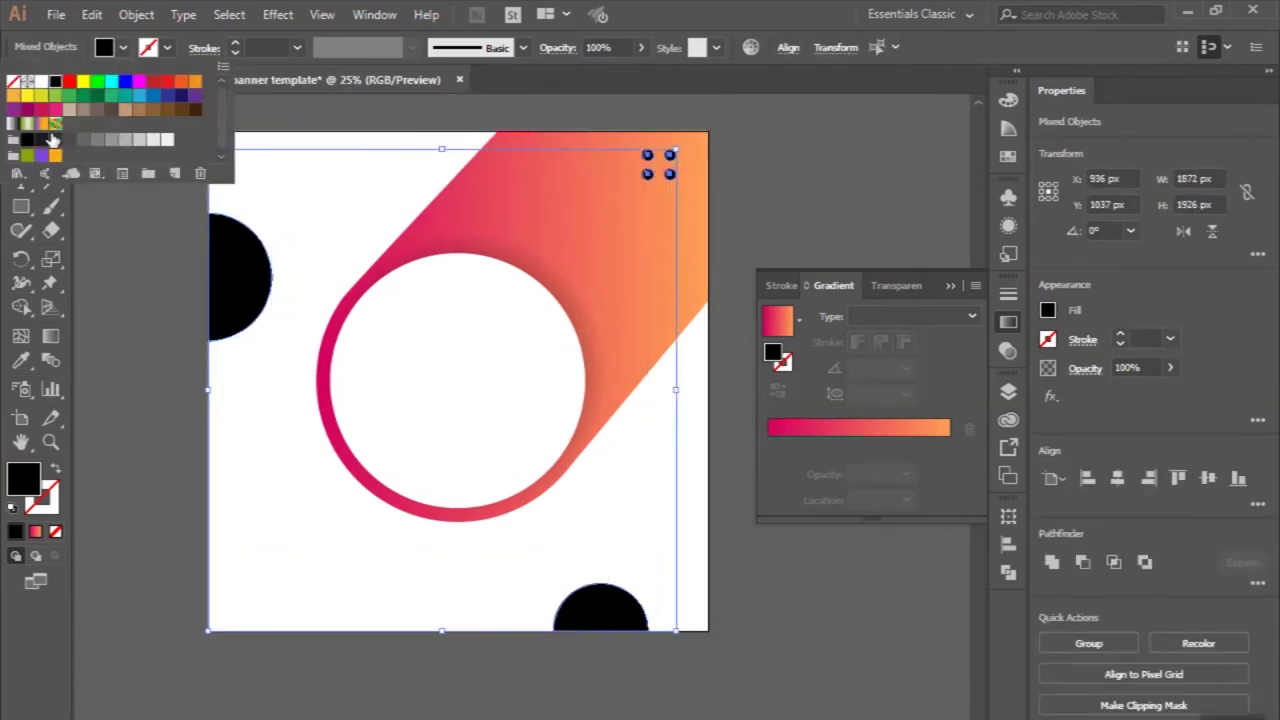
left_click(56, 140)
left_click(140, 352)
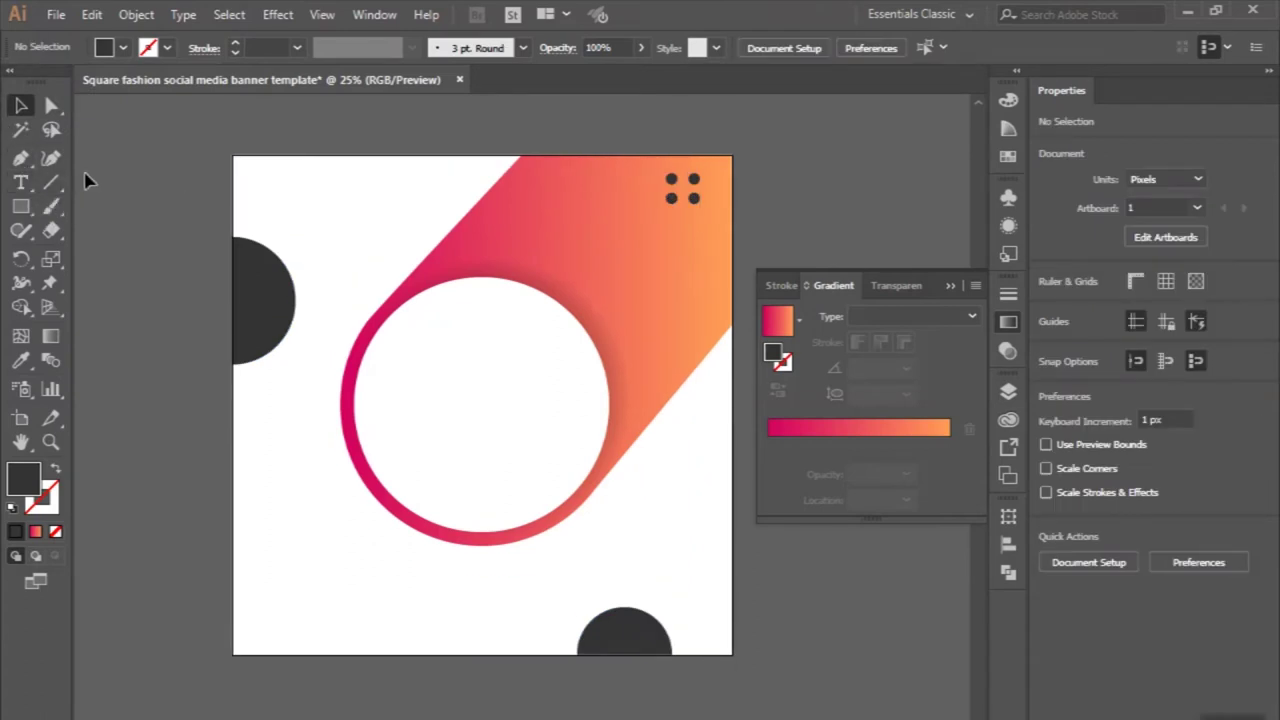
left_click(21, 206)
scroll(186, 237, "up", 1)
Draw a small 70 px square to the left of the artboard
mouse_move(188, 237)
left_mouse_down()
mouse_move(190, 254)
mouse_move(178, 248)
left_mouse_up()
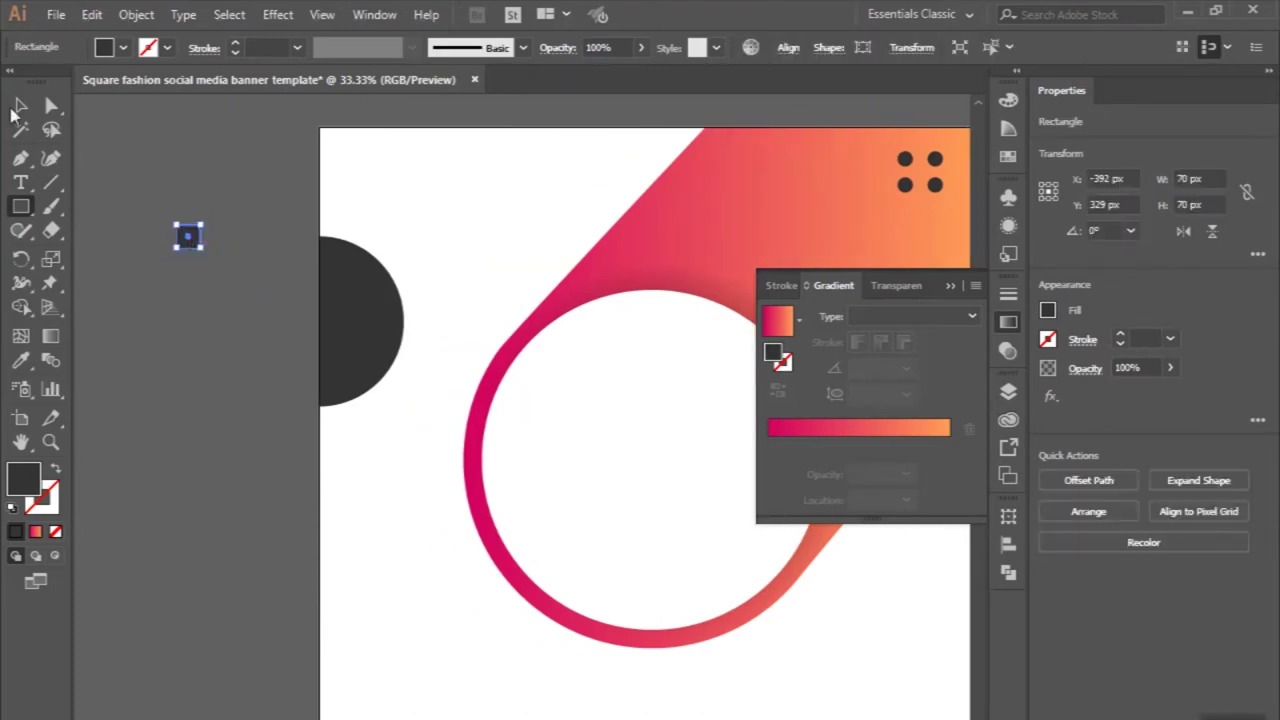
left_click(20, 106)
left_click(164, 220)
scroll(165, 222, "up", 1)
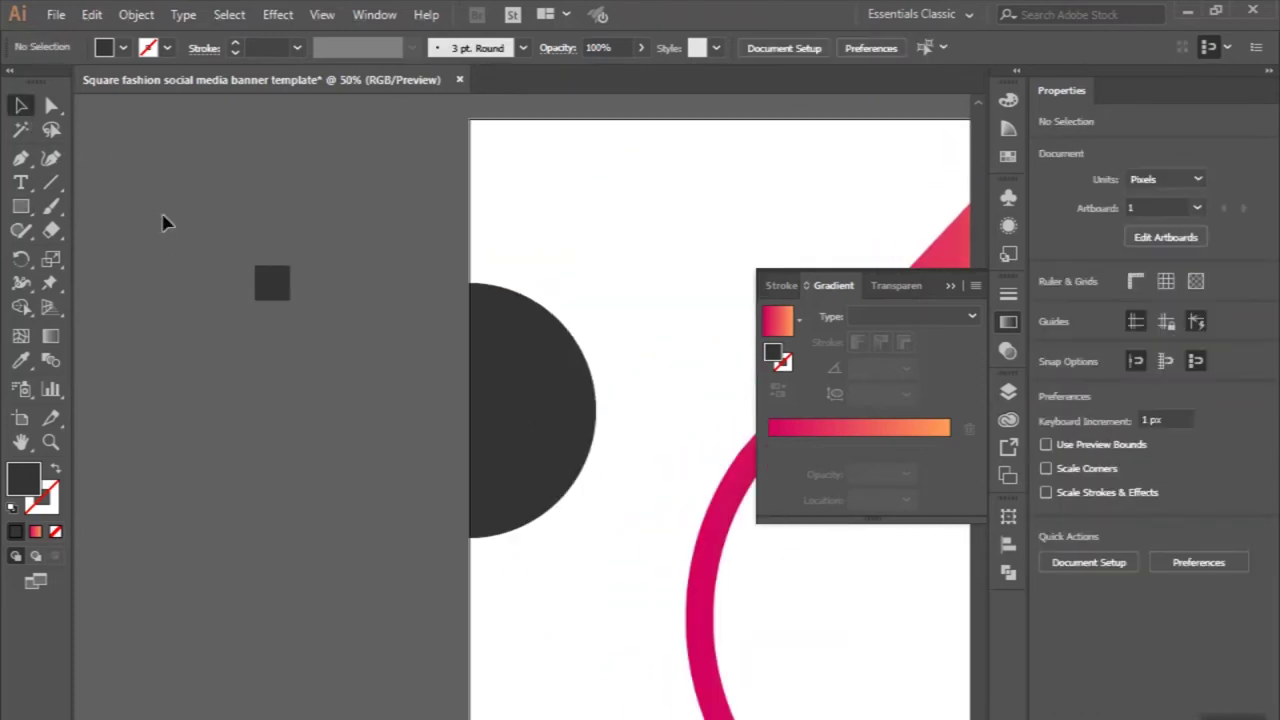
scroll(266, 286, "up", 1)
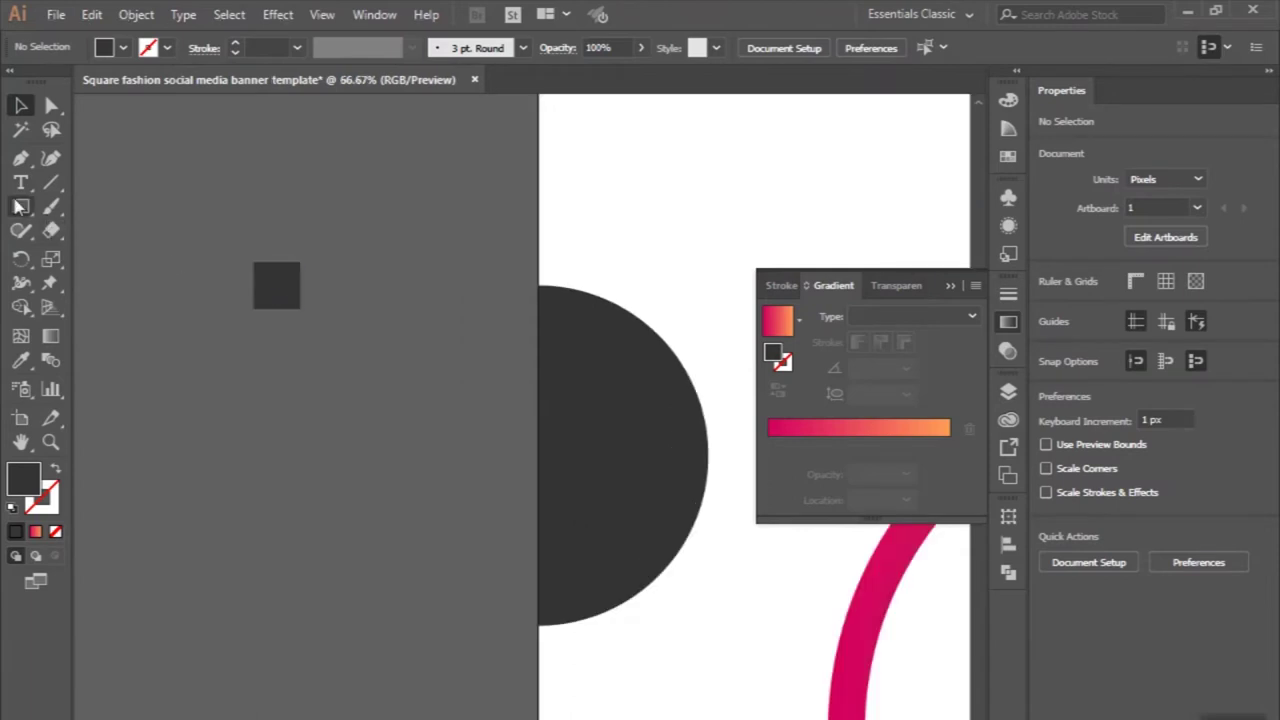
Draw a 70 px circle above the square and move it closer to it
left_click_drag(20, 206, 130, 254)
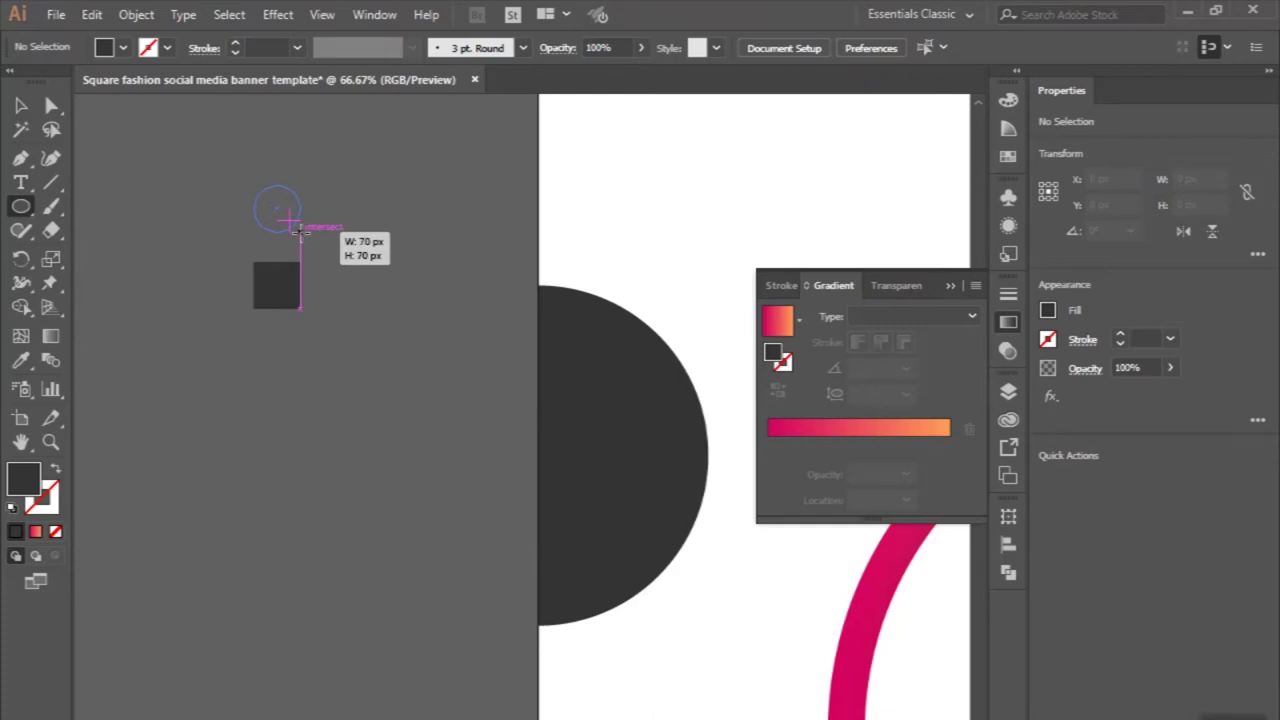
left_click_drag(278, 207, 292, 230)
left_click(22, 106)
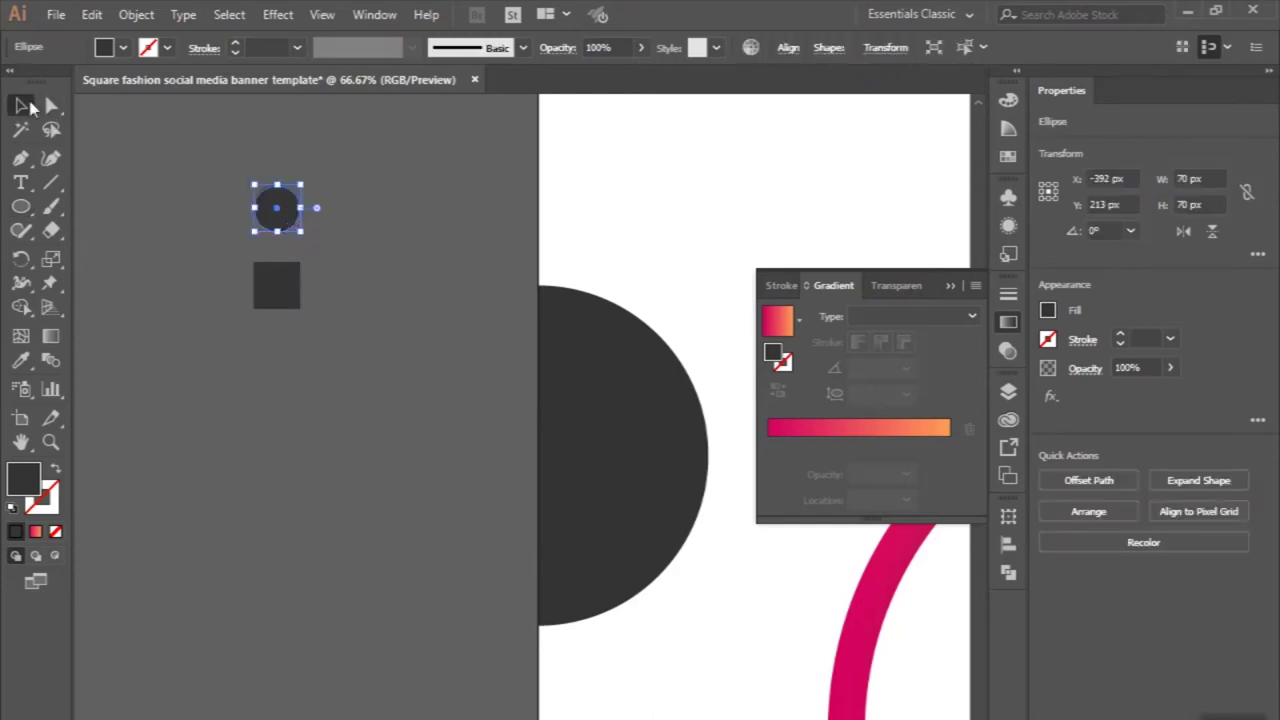
left_click(150, 202)
scroll(151, 199, "down", 2)
scroll(151, 199, "down", 2)
scroll(151, 199, "down", 1)
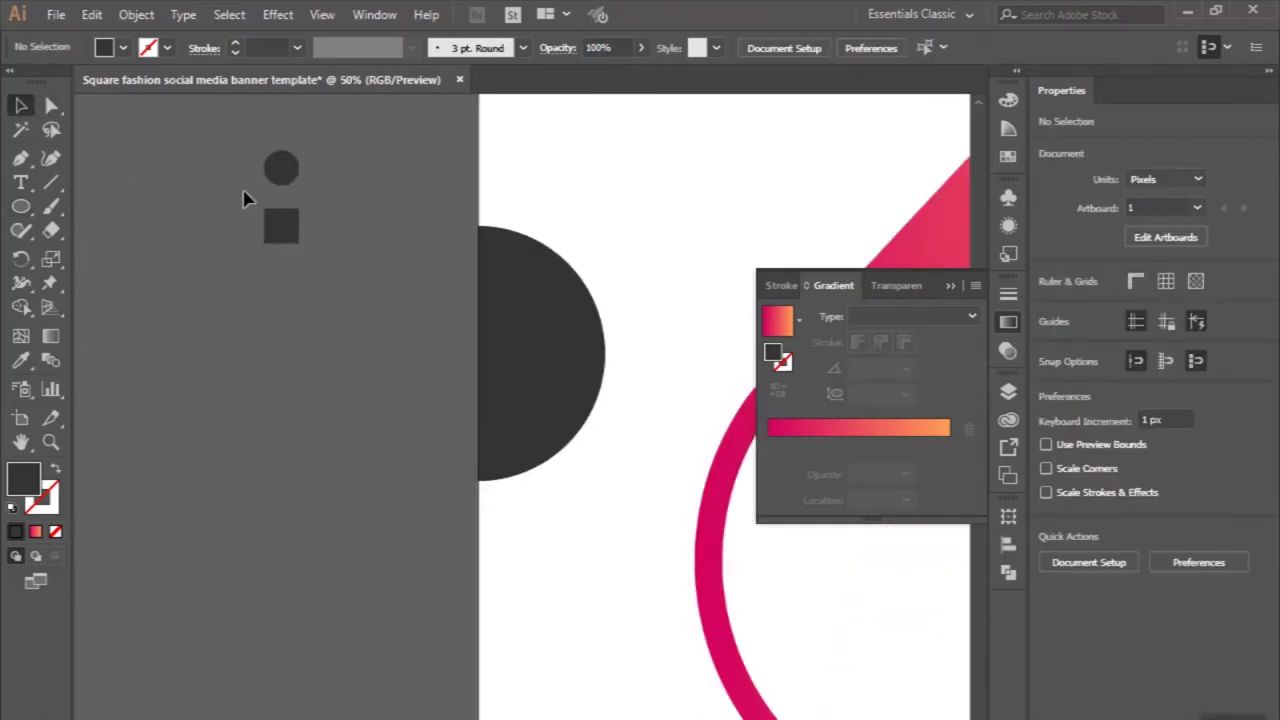
scroll(243, 199, "up", 2)
scroll(289, 224, "up", 2)
mouse_move(290, 220)
left_mouse_down()
mouse_move(296, 253)
mouse_move(286, 237)
left_mouse_up()
left_click(249, 166)
scroll(249, 166, "down", 1)
scroll(249, 166, "left", 3)
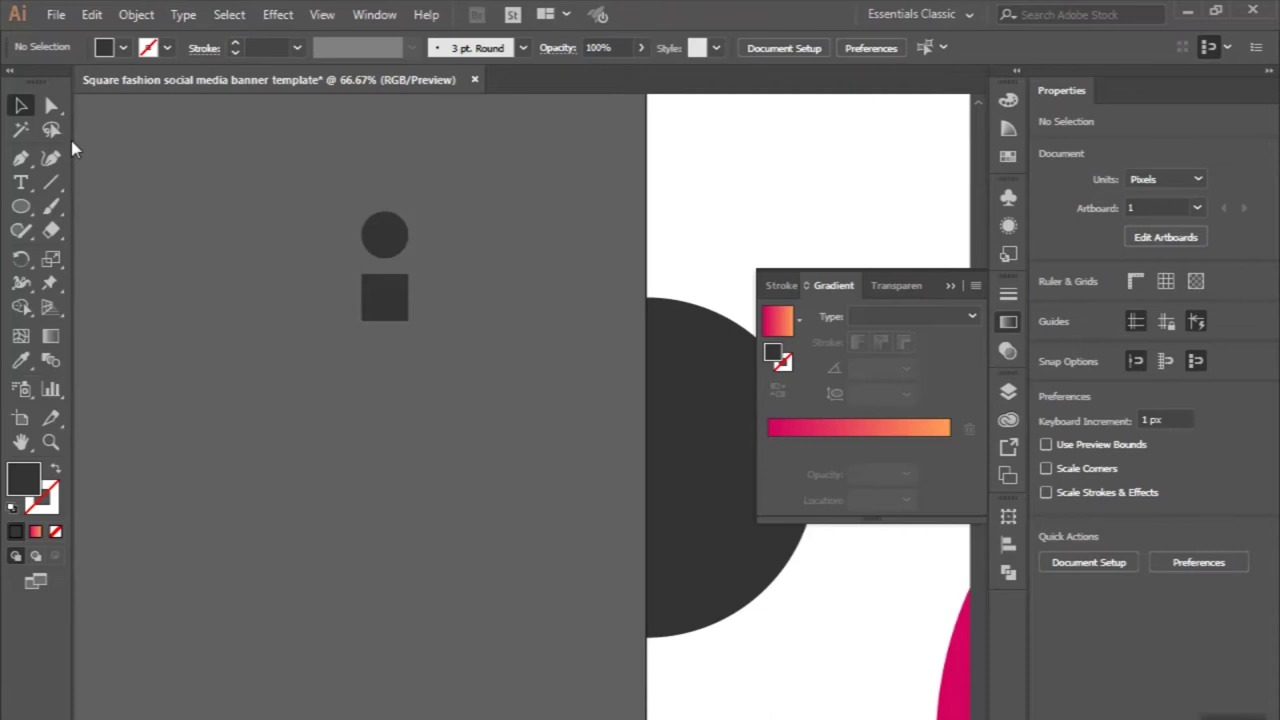
Create a 3-sided polygon triangle, place it level with the circle and flatten it
left_click_drag(21, 206, 97, 279)
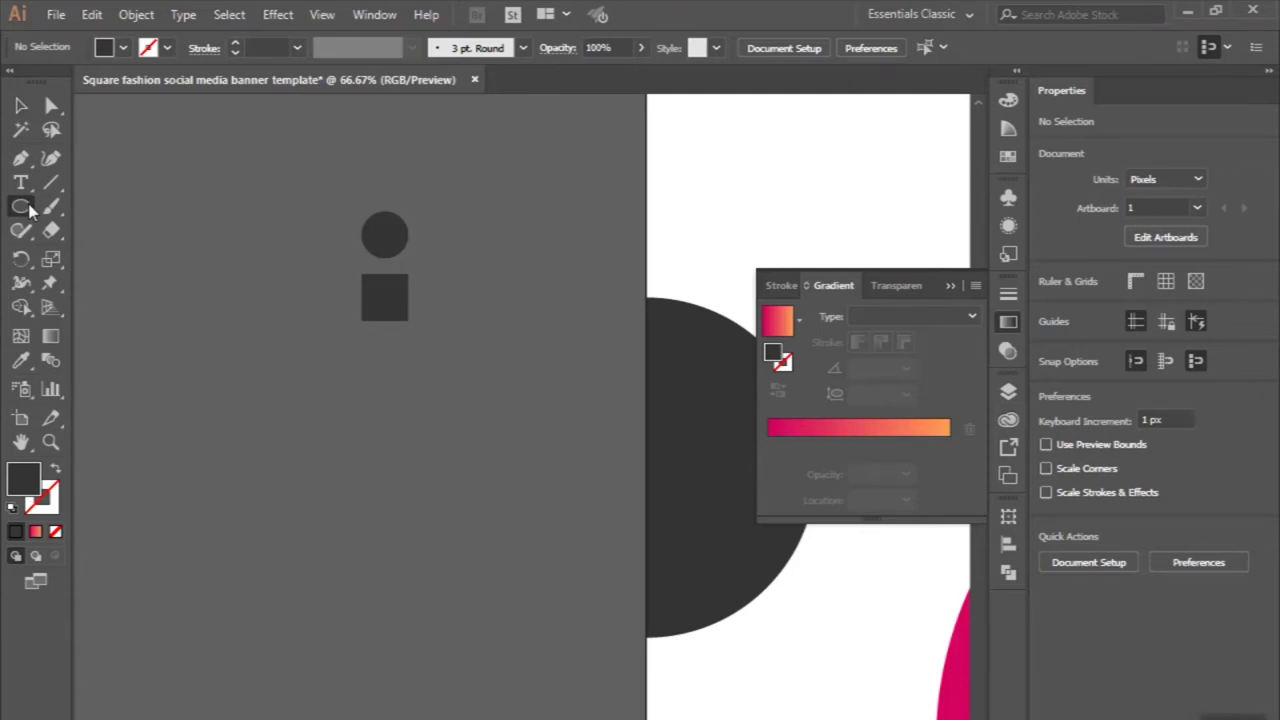
left_click(274, 234)
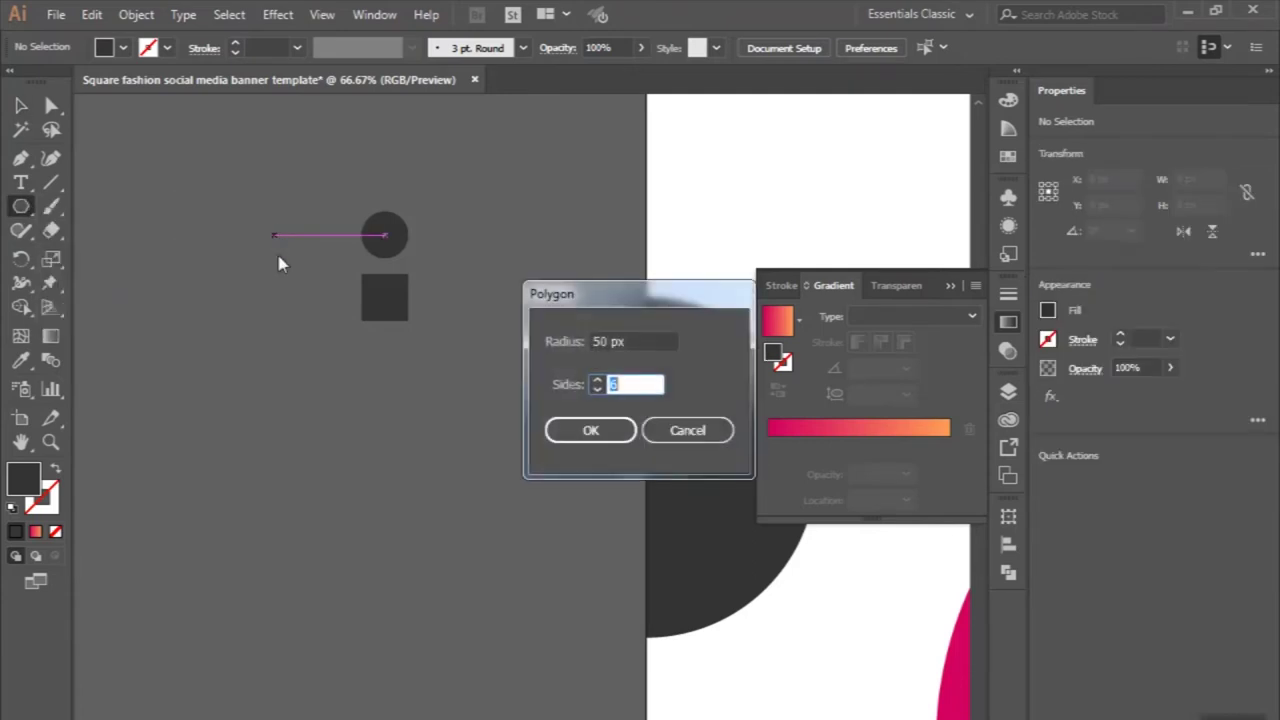
left_click(591, 430)
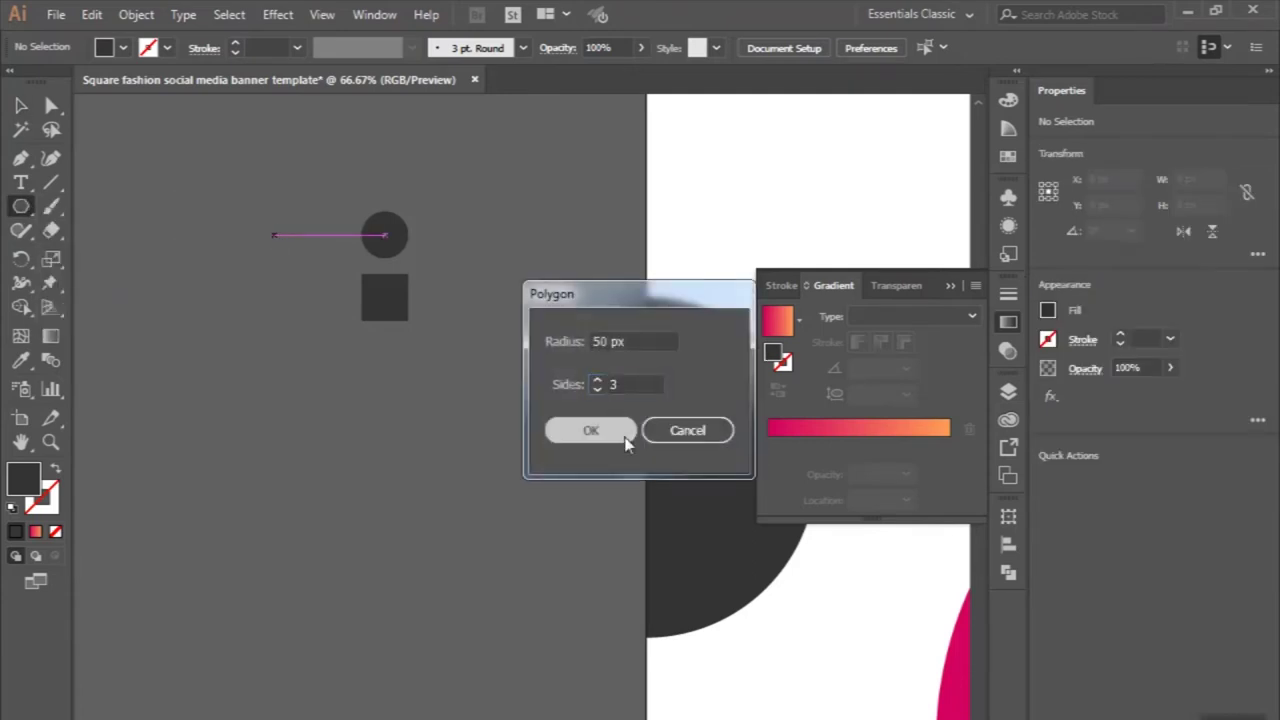
left_click(20, 106)
scroll(277, 229, "up", 3)
mouse_move(286, 243)
left_mouse_down()
mouse_move(375, 289)
mouse_move(364, 284)
left_mouse_up()
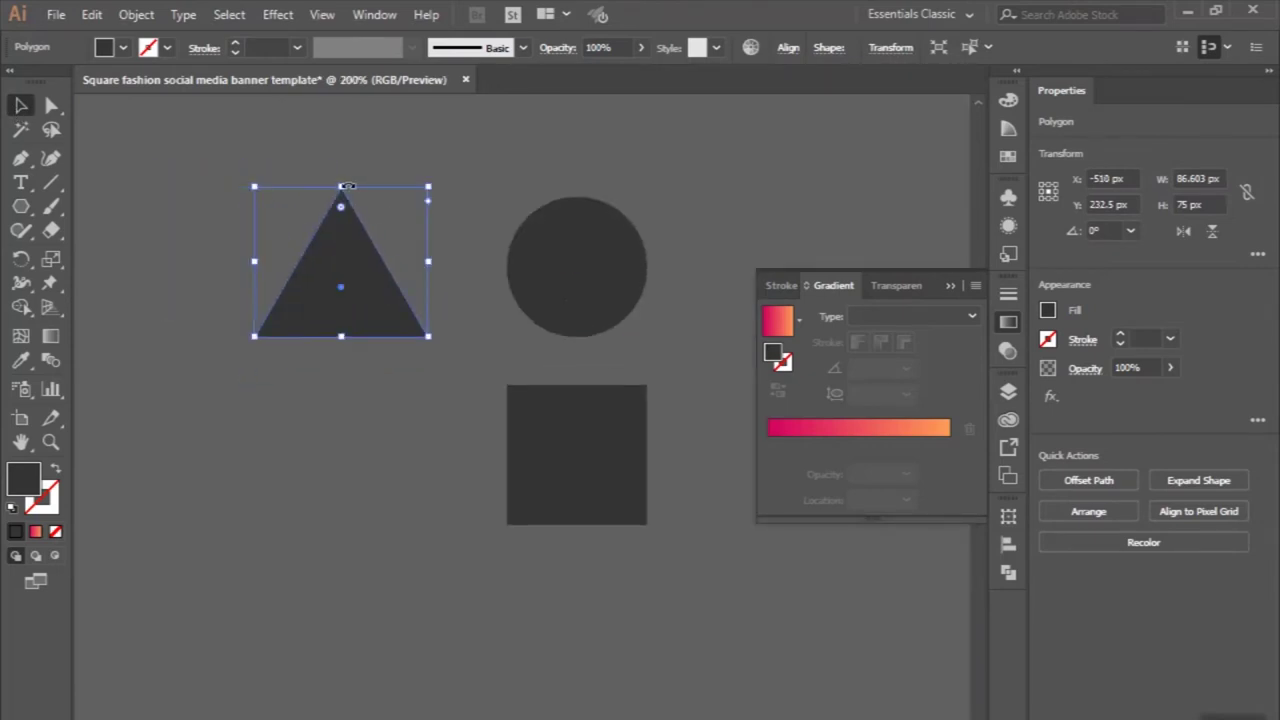
left_click_drag(344, 187, 343, 194)
left_click(306, 143)
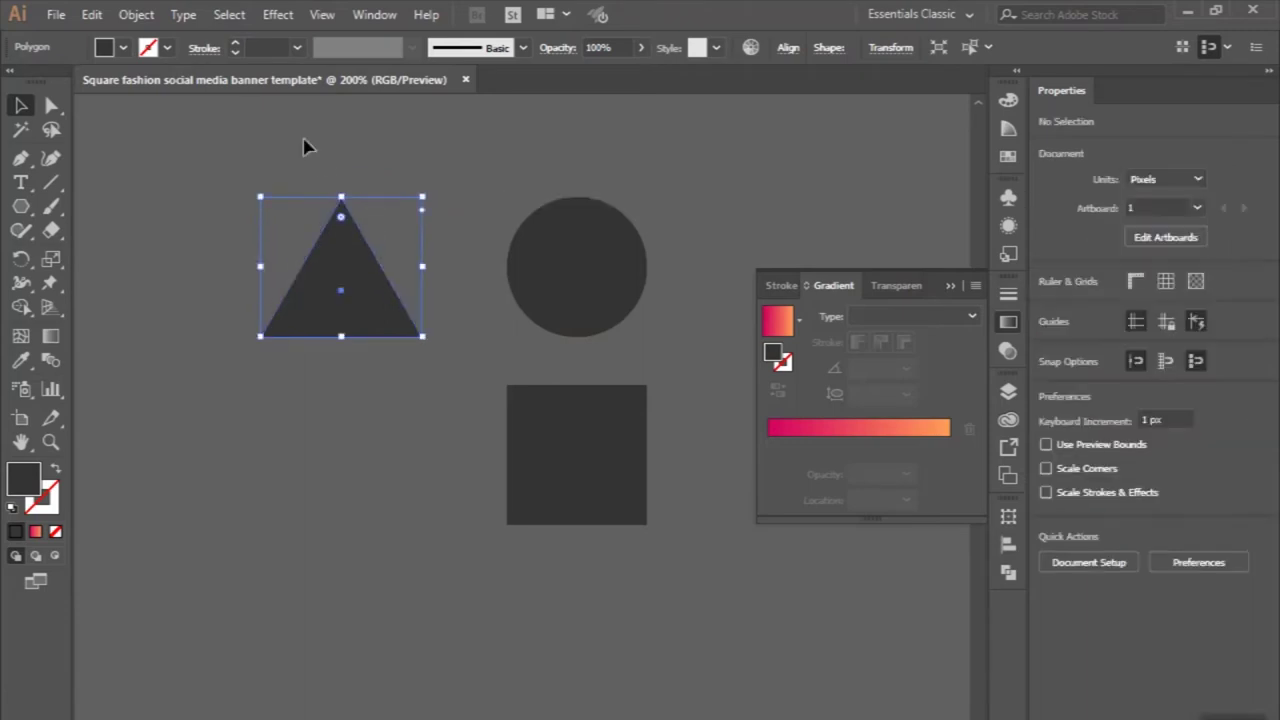
key("ctrl+minus")
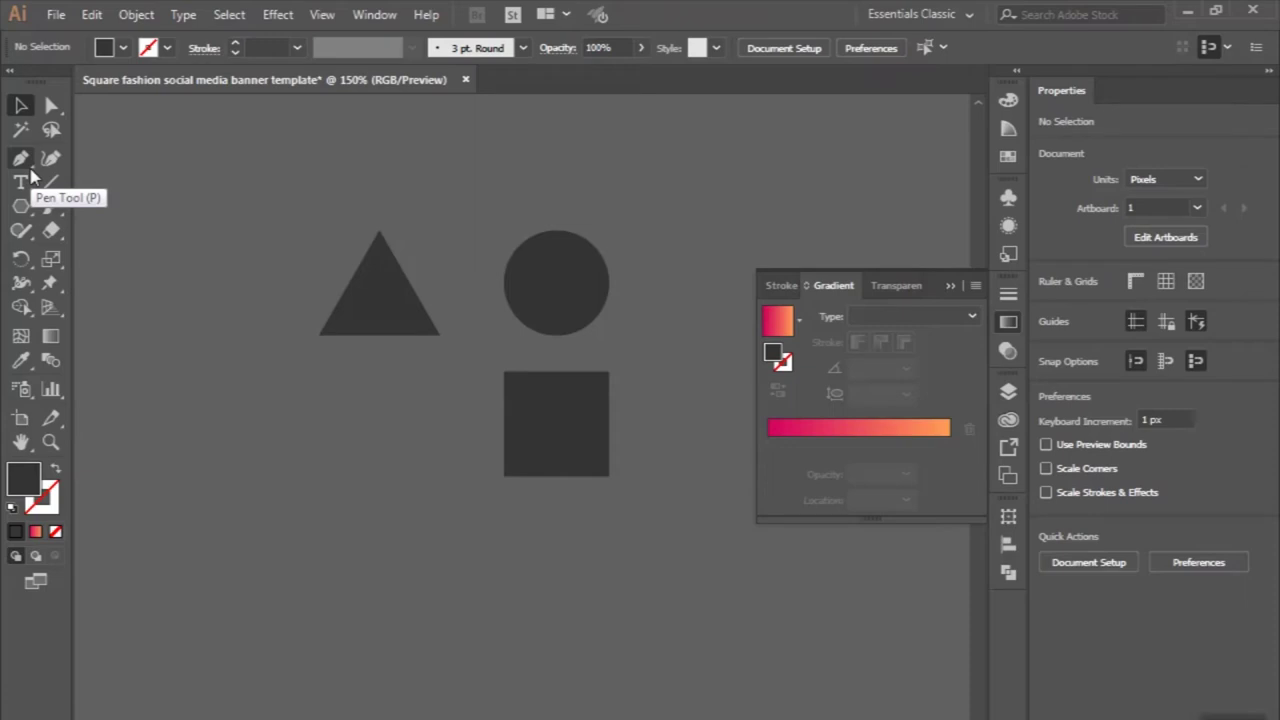
Draw a diagonal line and apply the Touch Calligraphic brush to it
left_click(30, 170)
left_click(440, 379)
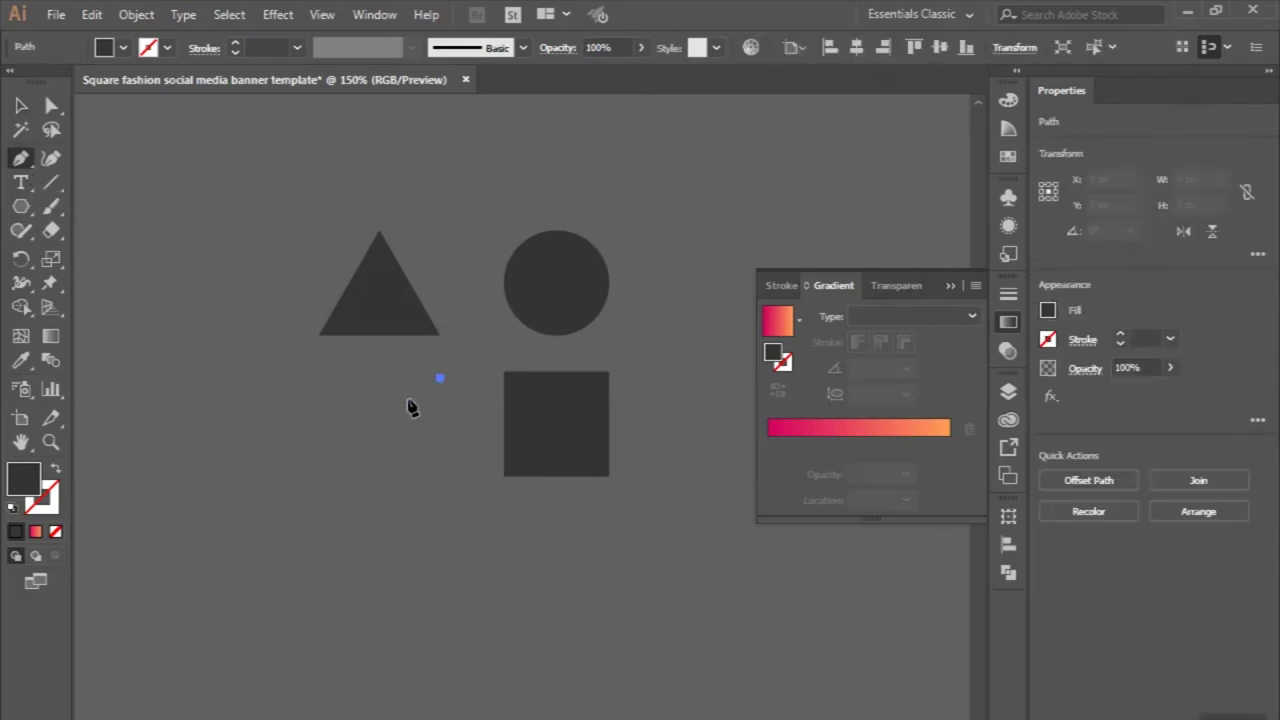
left_click(319, 476)
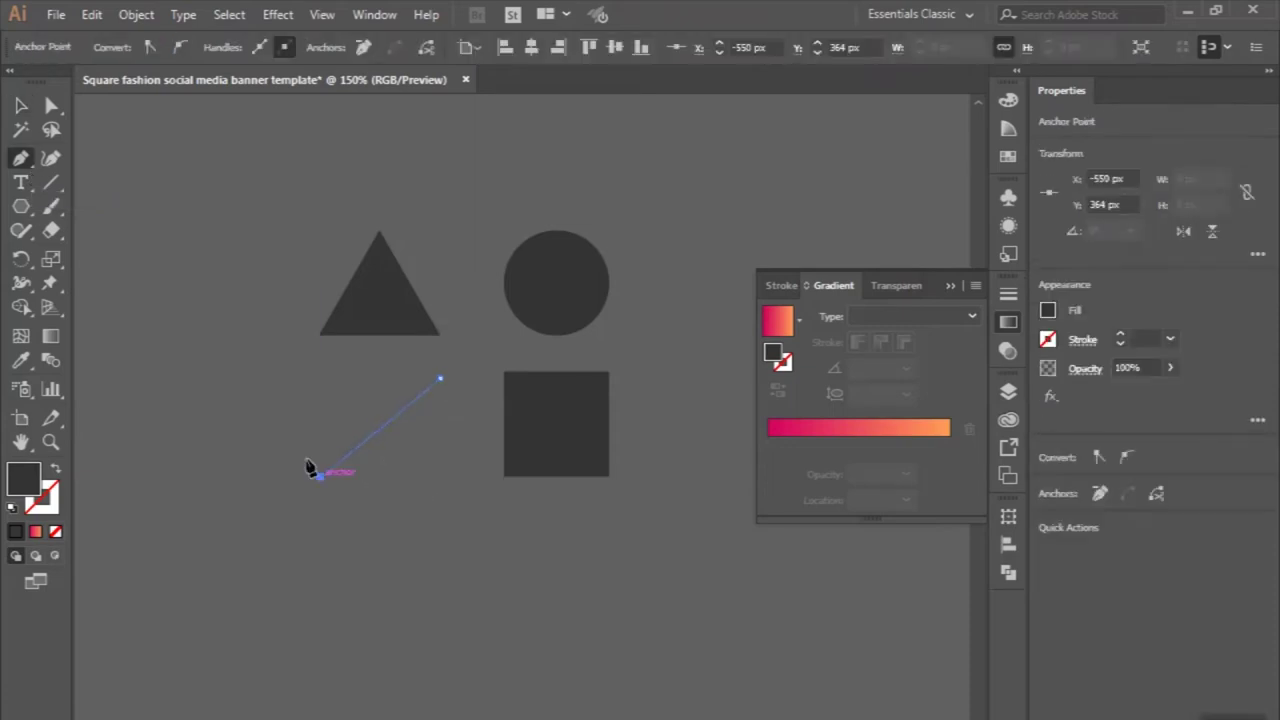
left_click(22, 106)
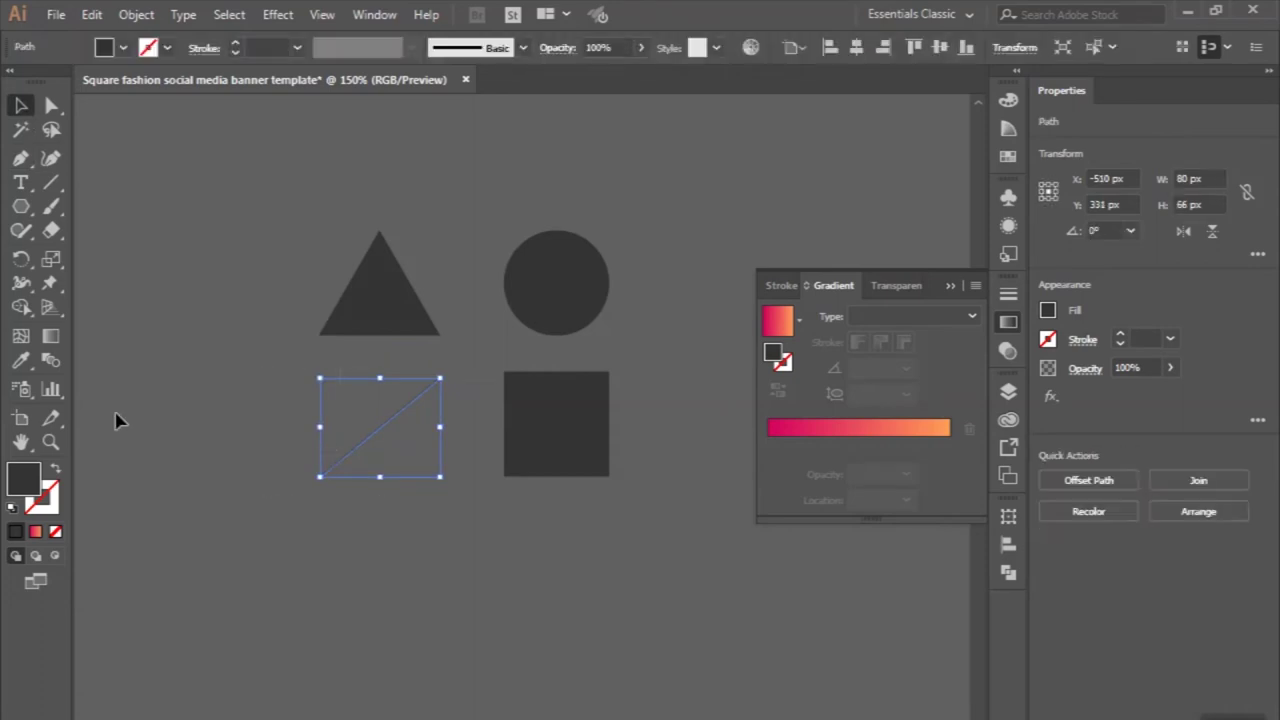
left_click(57, 471)
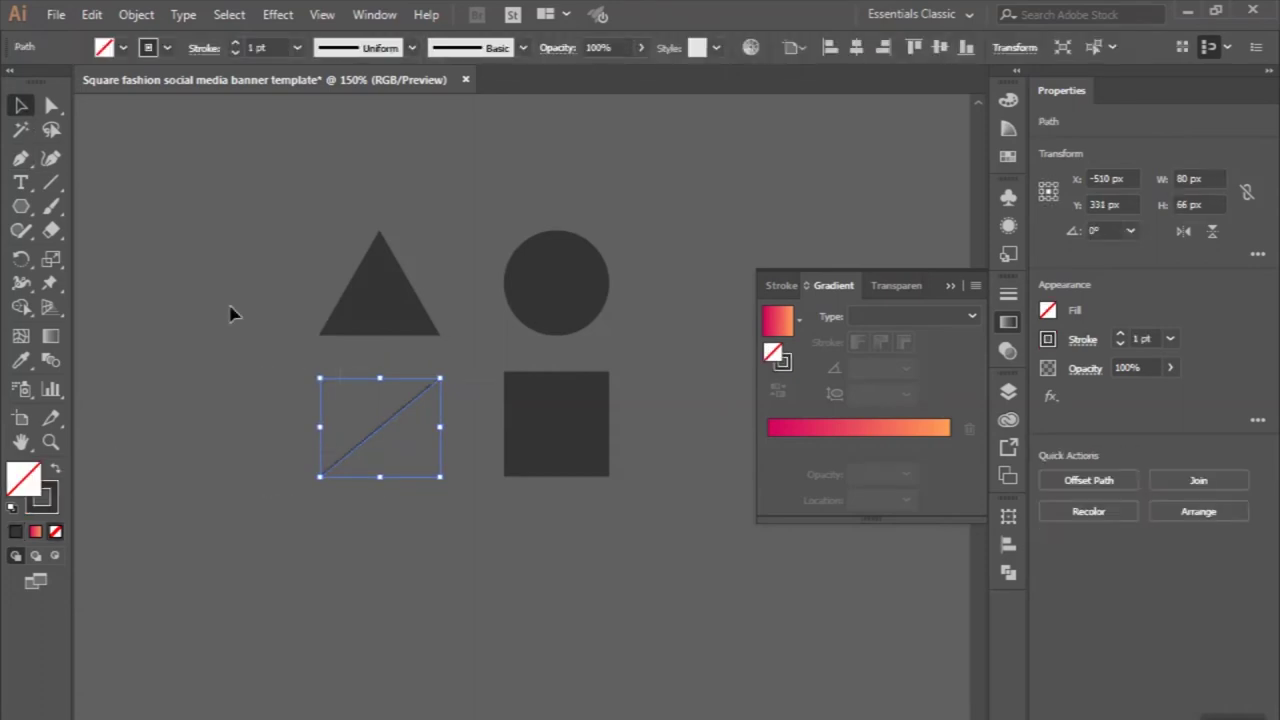
left_click(479, 50)
left_click(442, 92)
left_click(177, 285)
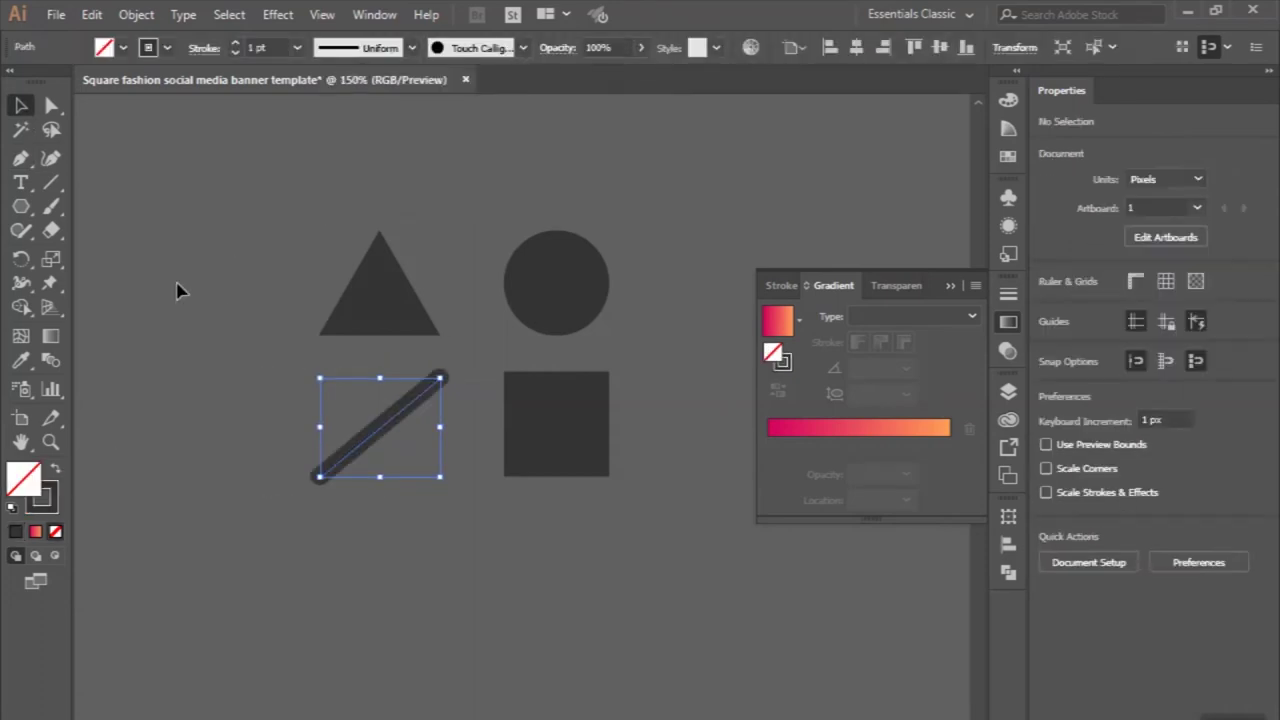
Reflect a copy of the brushed line into an X and expand its appearance
left_click(378, 424)
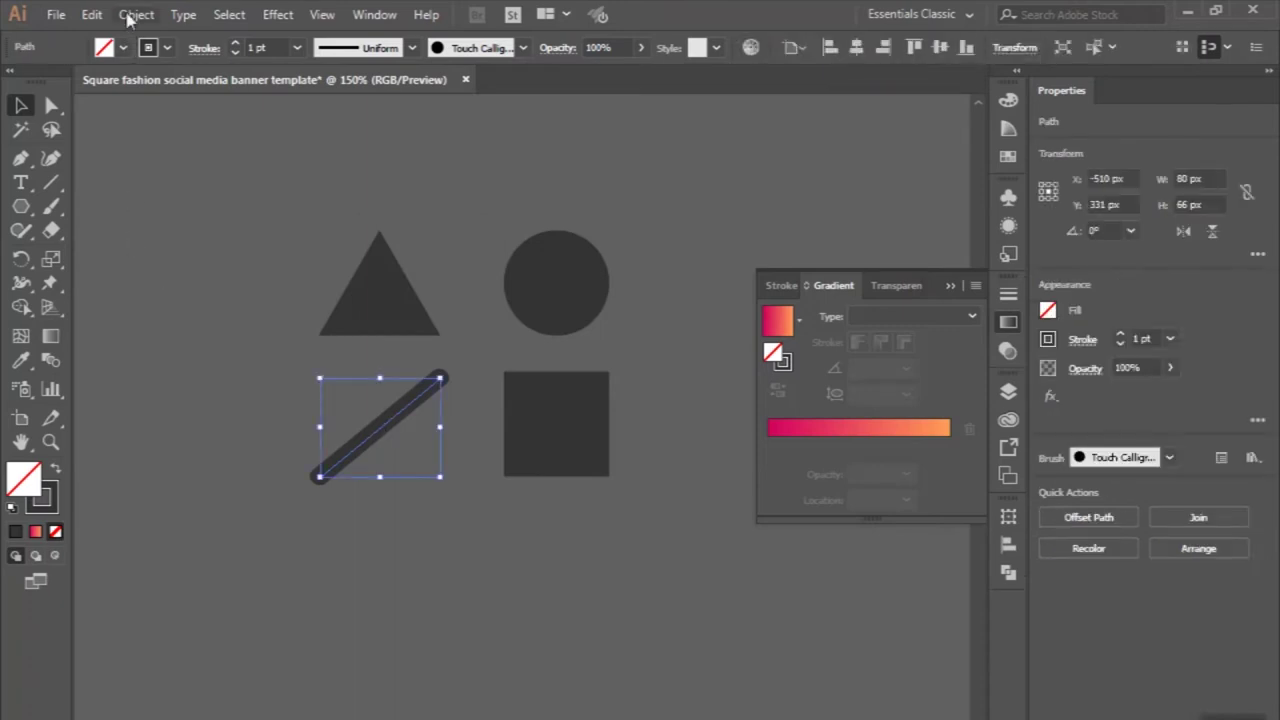
left_click(134, 14)
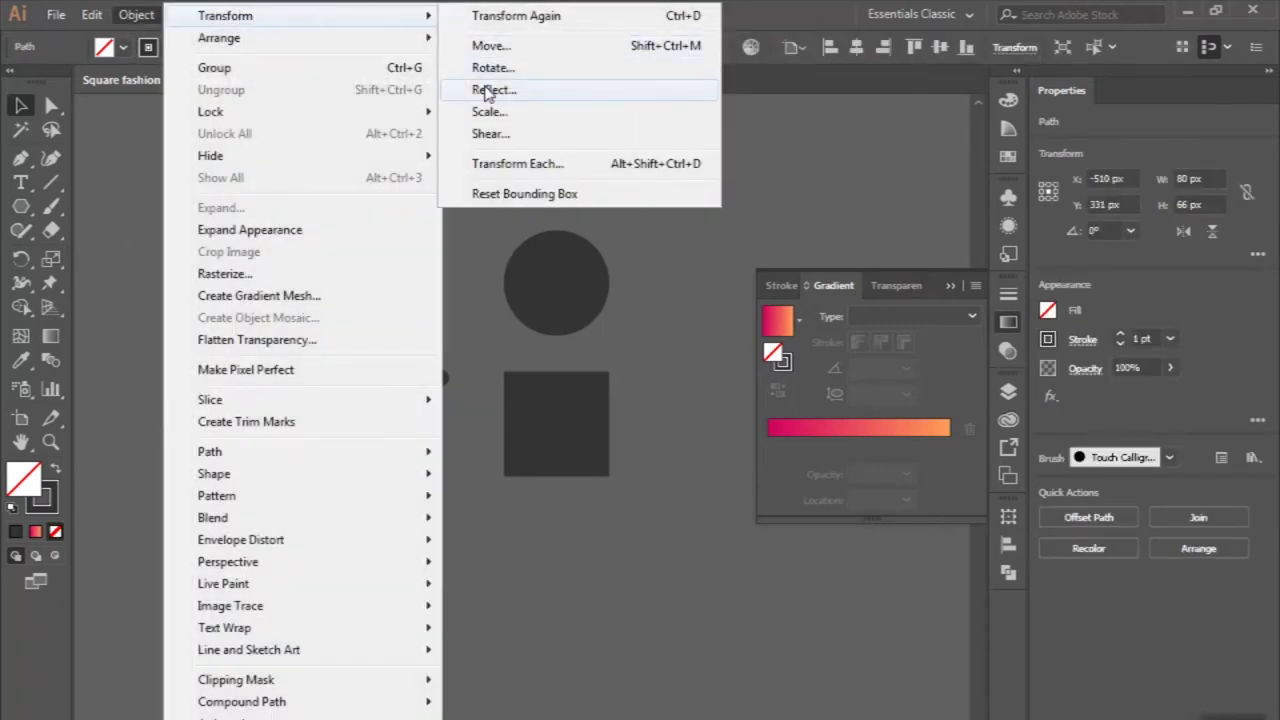
left_click(500, 89)
left_click(537, 515)
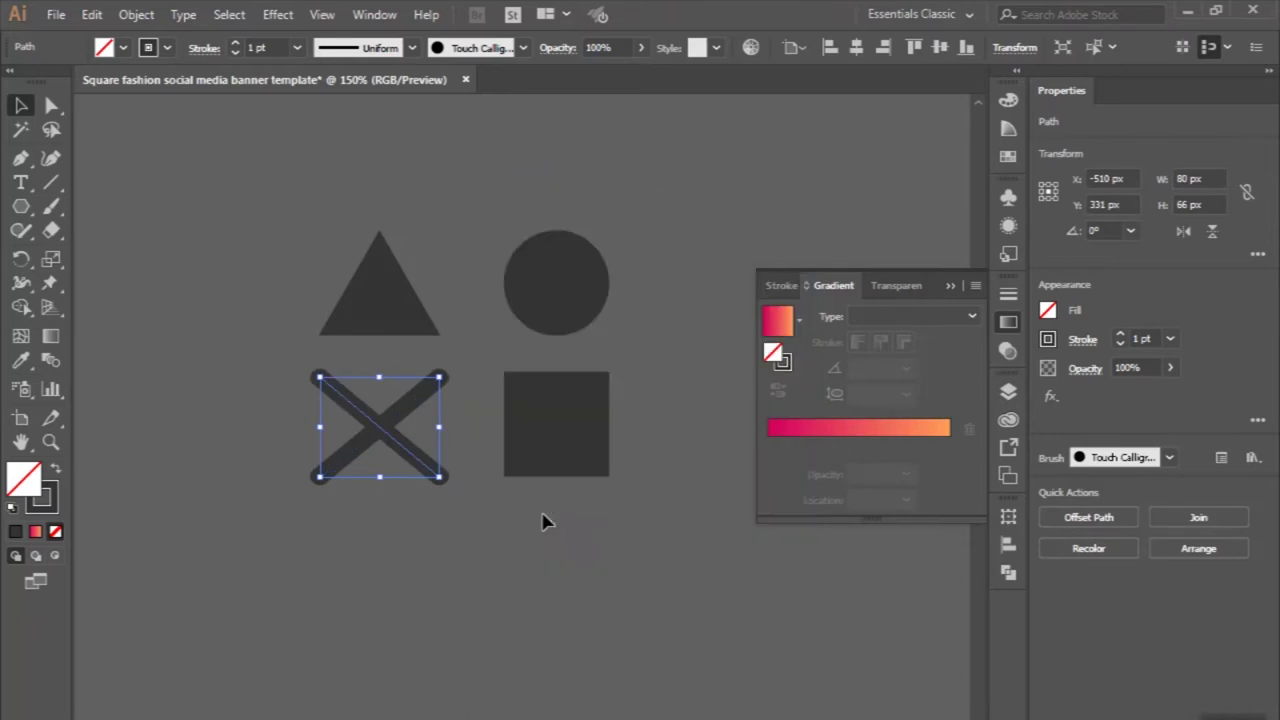
left_click(412, 482, "shift")
left_click(136, 14)
left_click(182, 230)
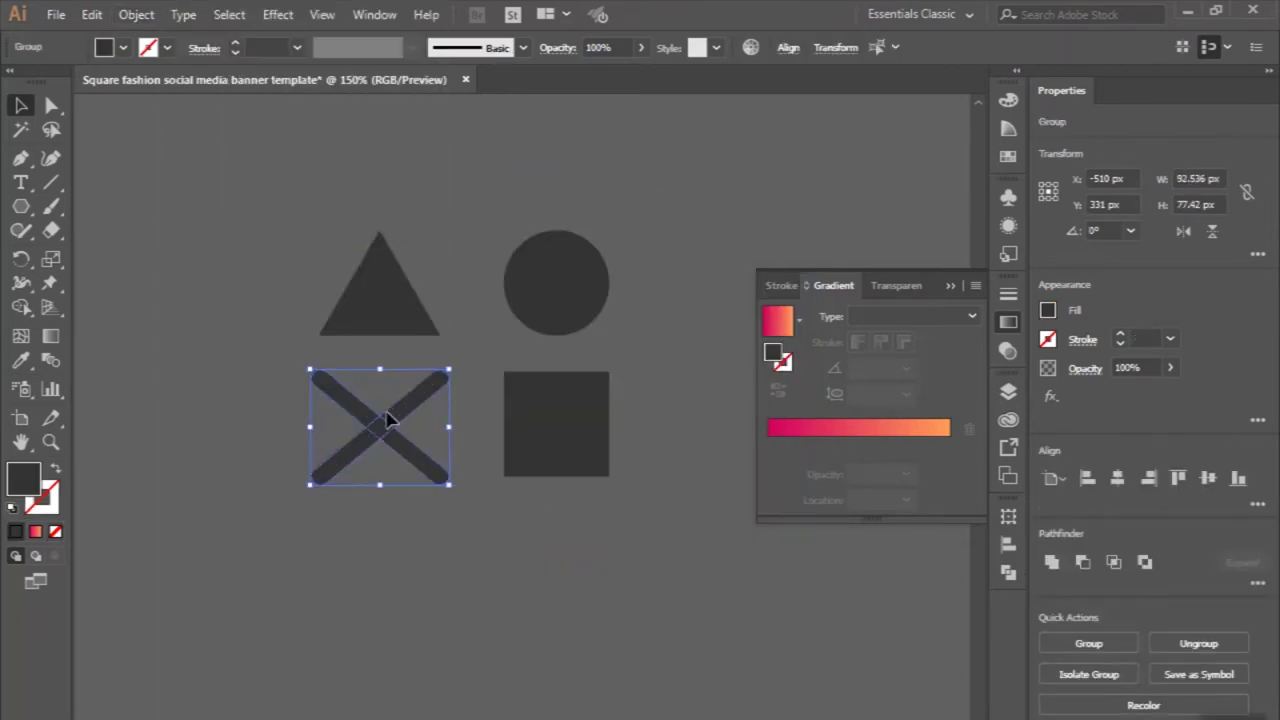
Narrow the X slightly and centre it under the triangle
scroll(457, 417, "up", 2)
left_click_drag(496, 426, 455, 424)
left_click_drag(375, 398, 376, 399)
scroll(375, 398, "down", 2)
left_click(210, 291)
scroll(210, 291, "down", 2)
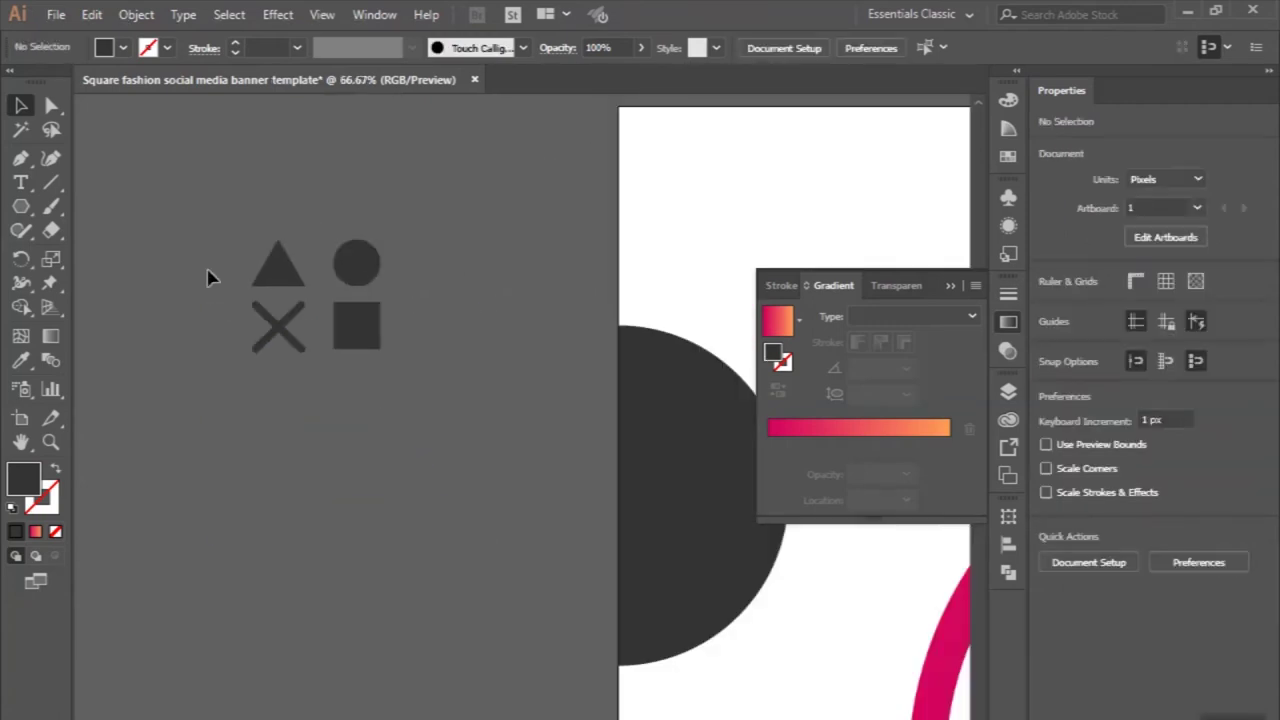
Shrink the X icon slightly
scroll(278, 330, "up", 2)
scroll(278, 333, "up", 1)
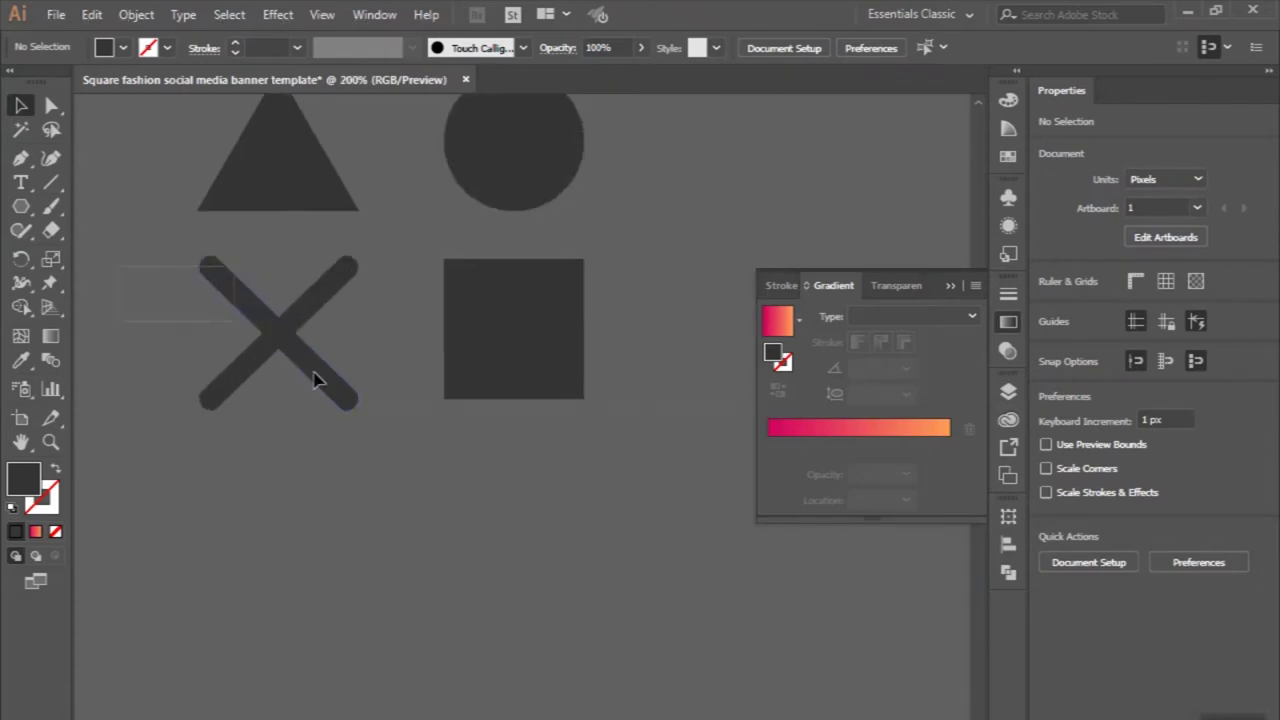
left_click(254, 358)
left_click_drag(280, 410, 280, 399)
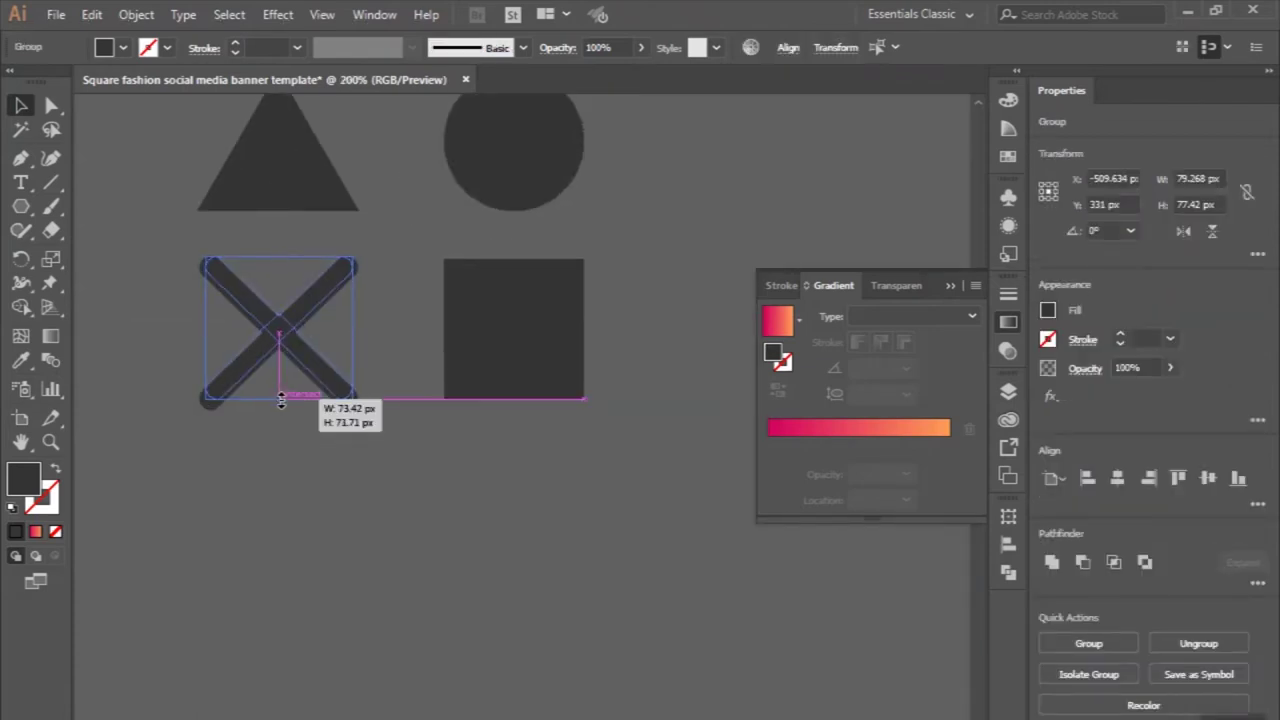
left_click_drag(284, 263, 284, 264)
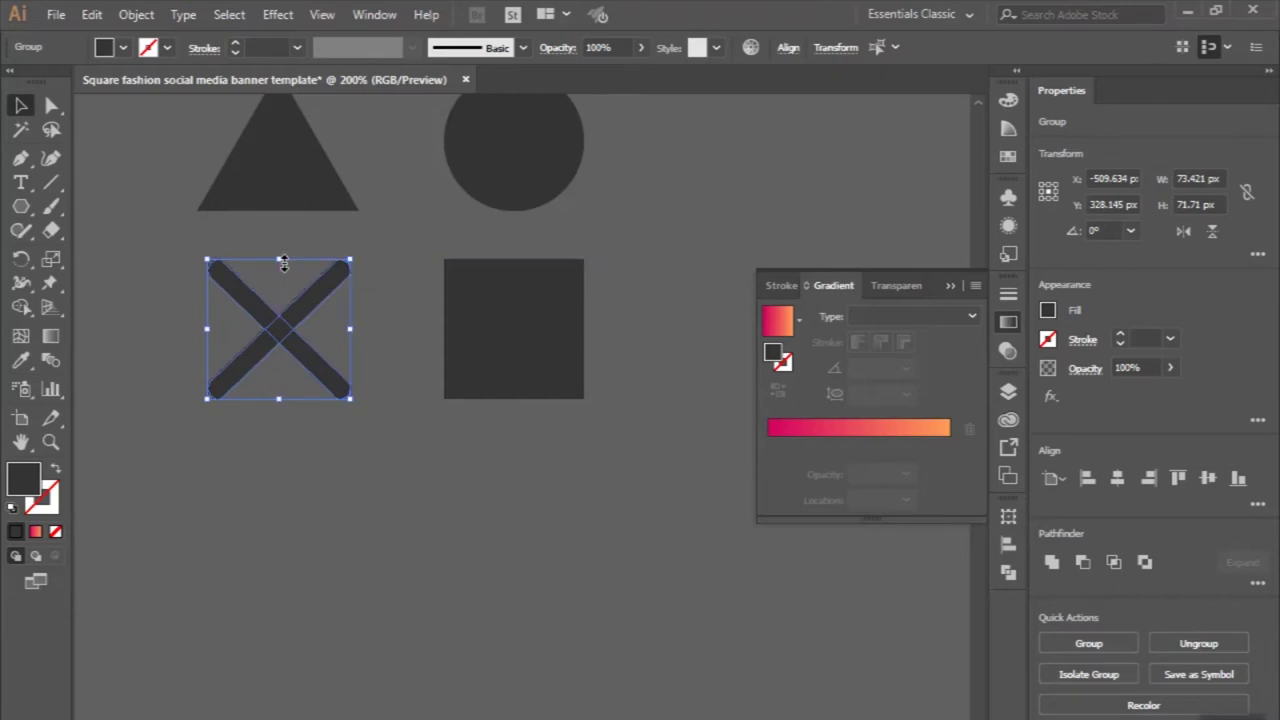
left_click(127, 262)
scroll(127, 262, "down", 2)
scroll(127, 262, "down", 1)
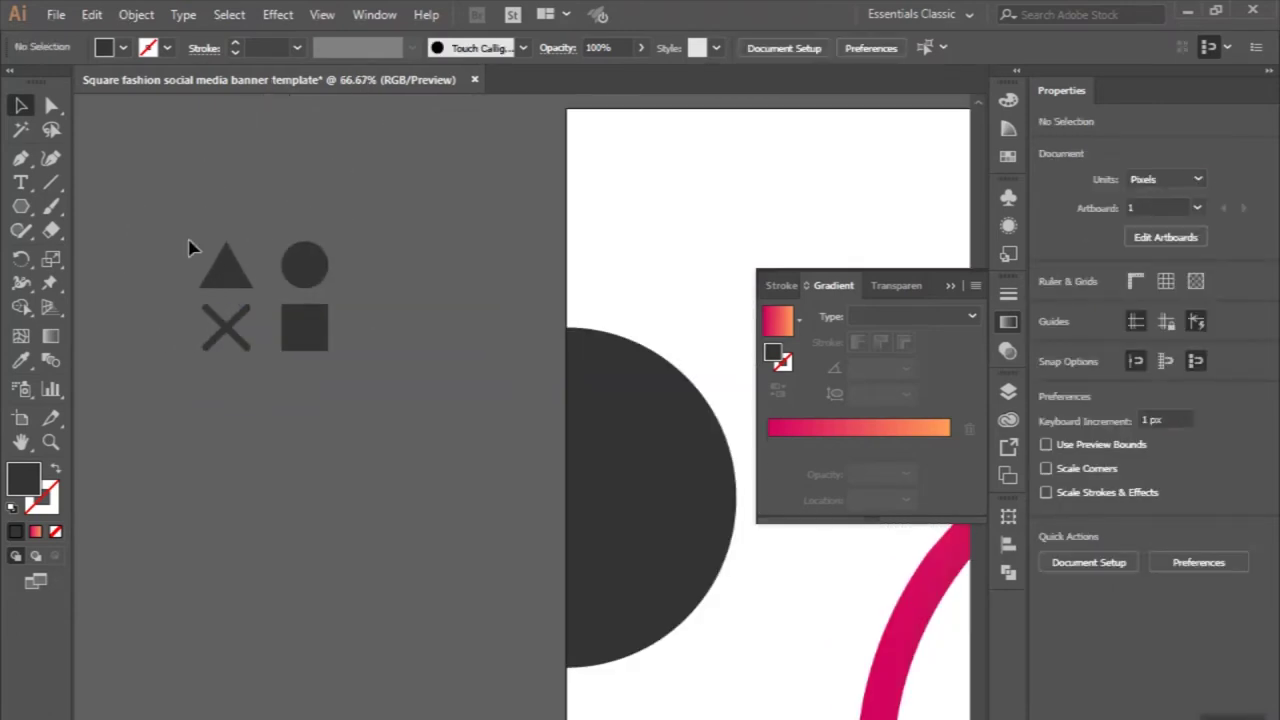
Group the four icons, move them to the banner's top-left and scale them down
left_click_drag(190, 248, 345, 365)
left_click(1075, 650)
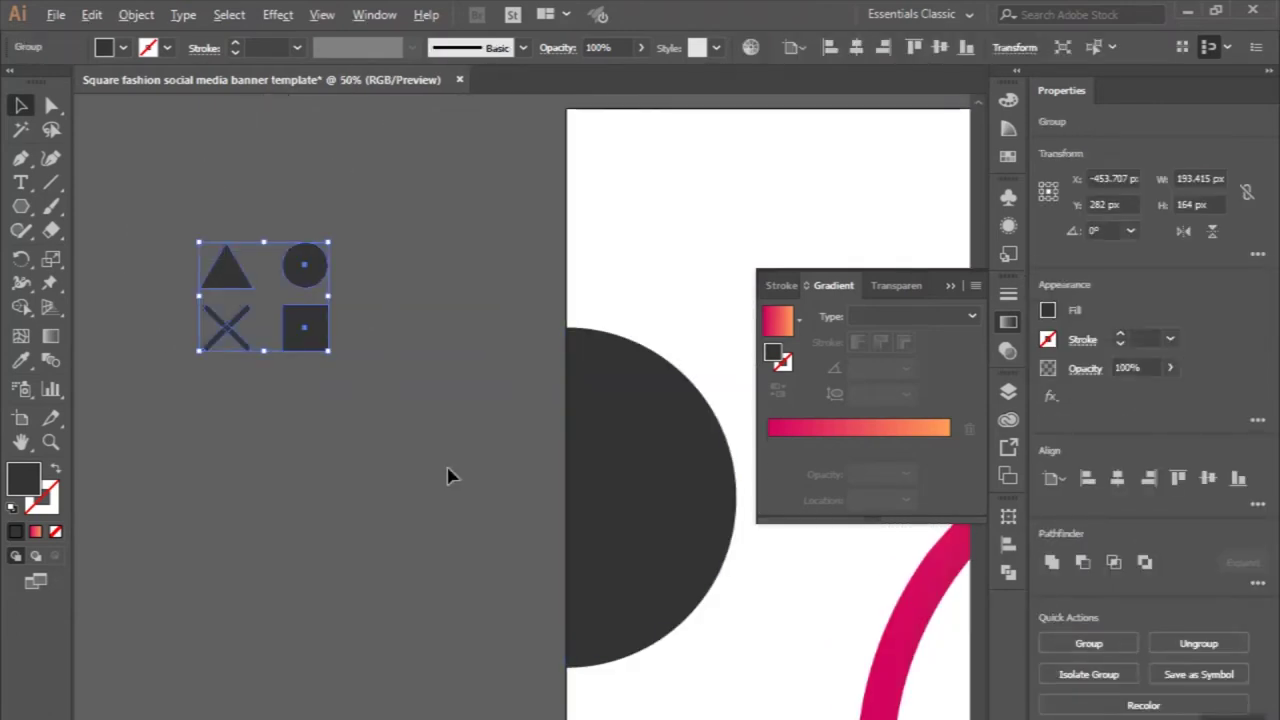
scroll(446, 474, "down", 1)
left_click_drag(235, 340, 560, 268)
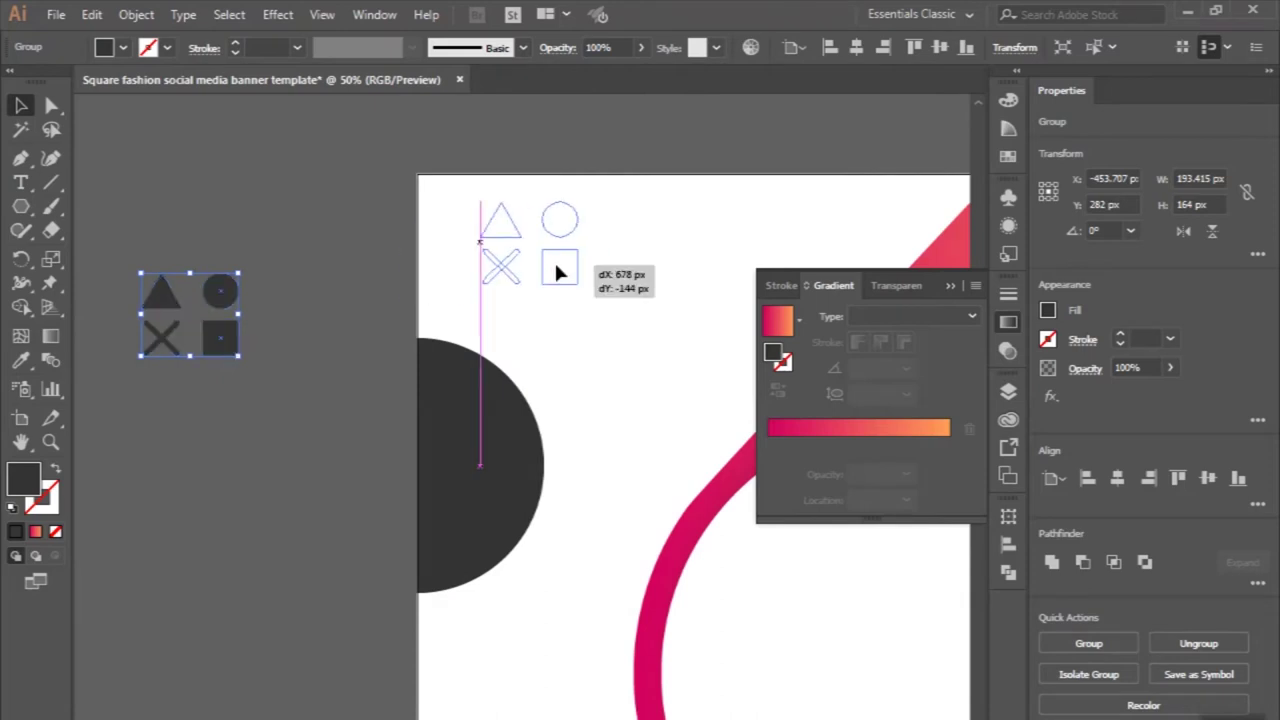
scroll(560, 268, "up", 1)
left_click_drag(403, 296, 355, 265)
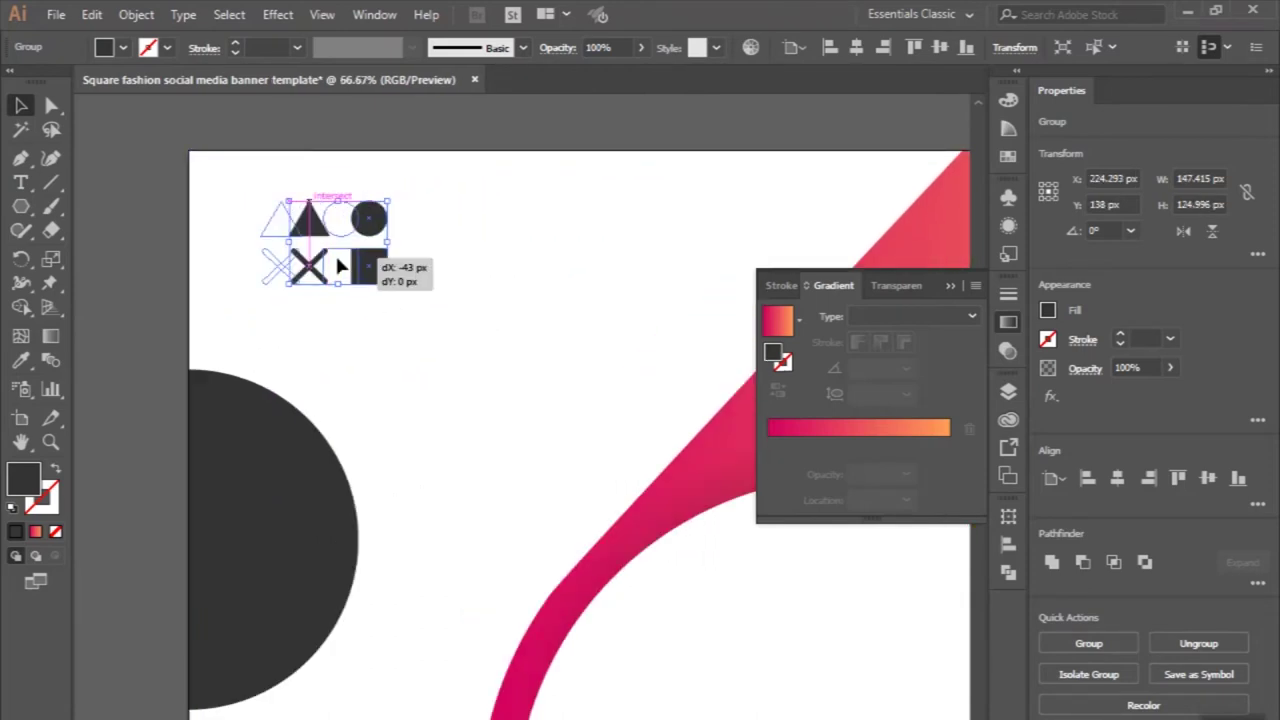
left_click(186, 245)
scroll(186, 245, "down", 2)
scroll(186, 243, "down", 1)
scroll(188, 246, "up", 1)
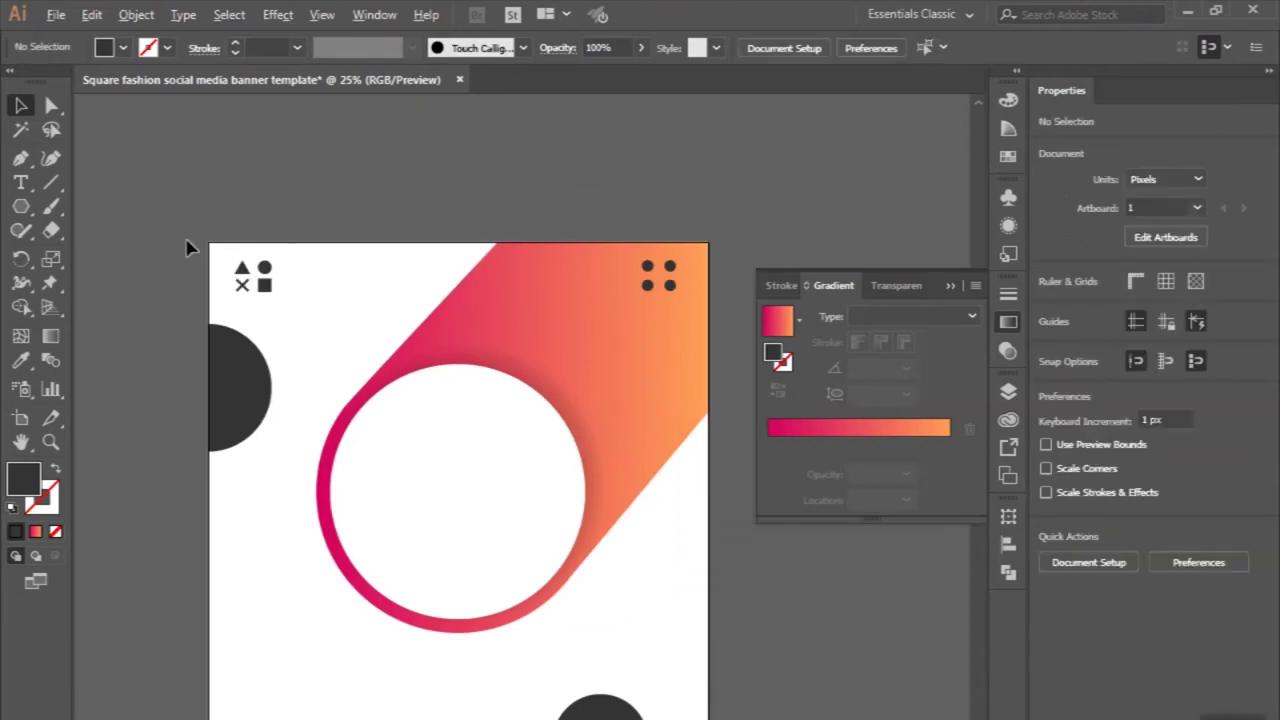
Enter the icon group, select the X and preview a 10 px Offset Path, then cancel
scroll(213, 254, "up", 4)
scroll(281, 315, "up", 2)
left_click(318, 392)
double_click(322, 395)
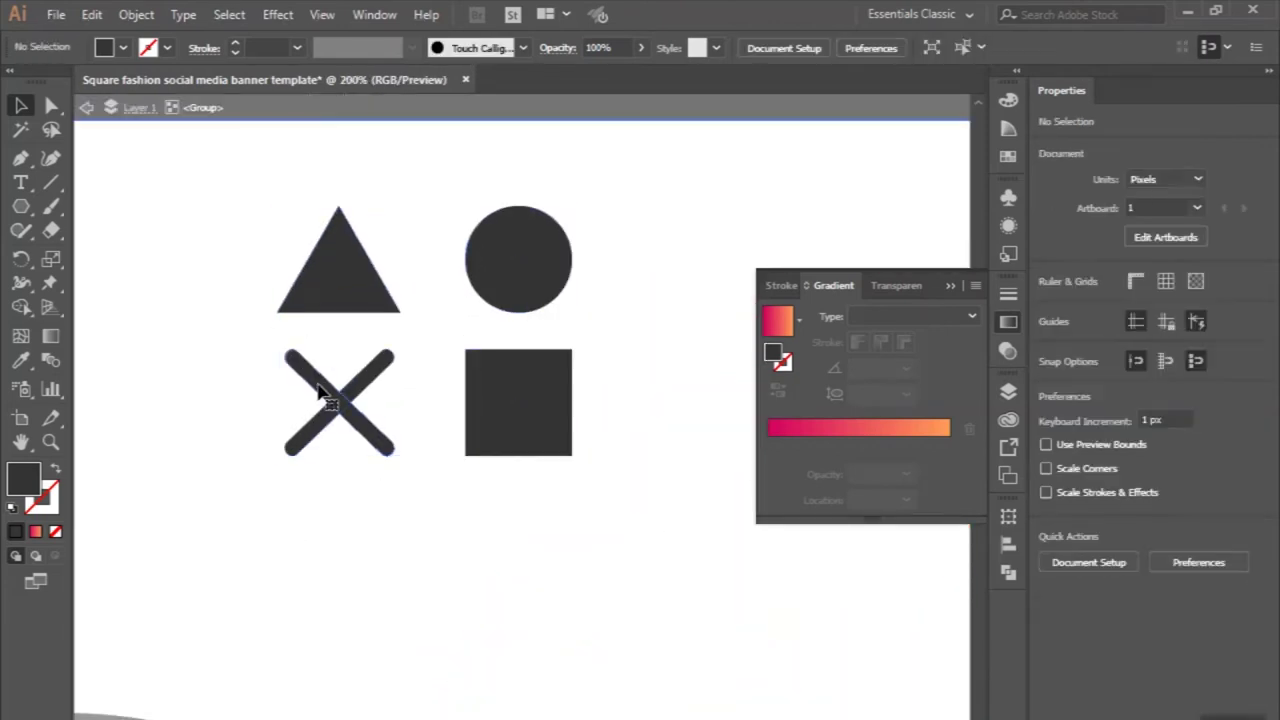
left_click(363, 390)
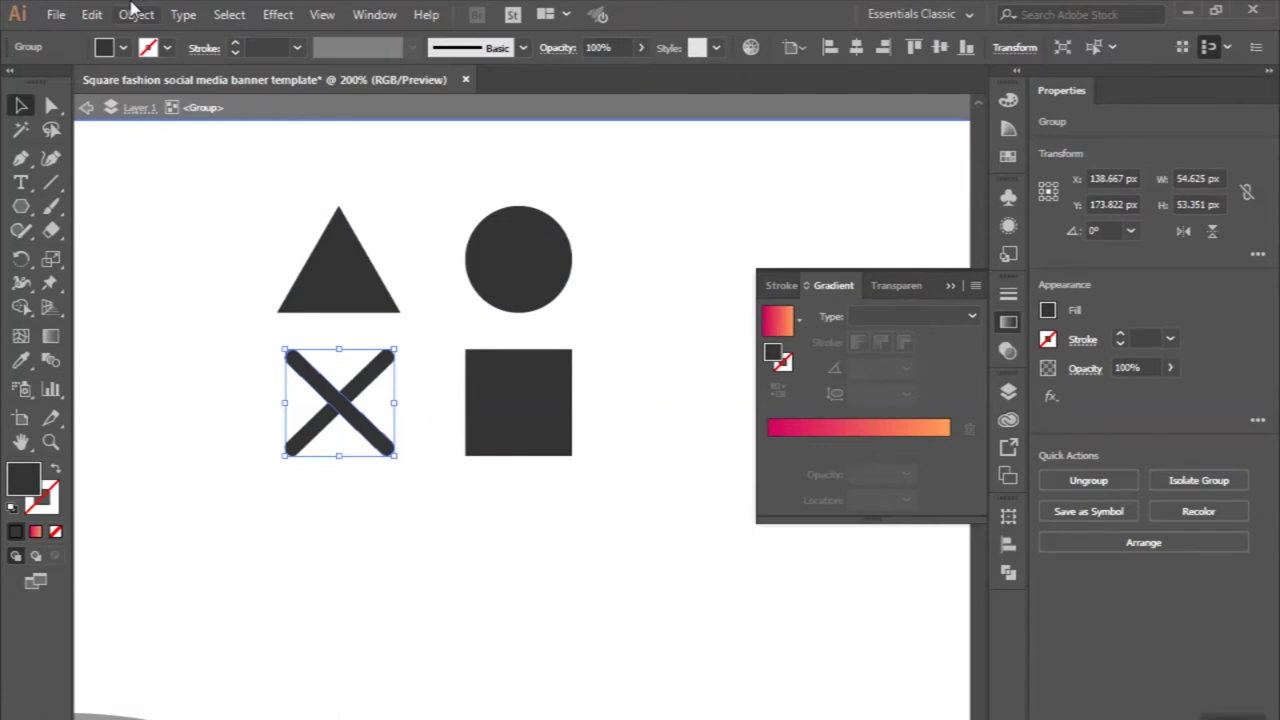
left_click(135, 14)
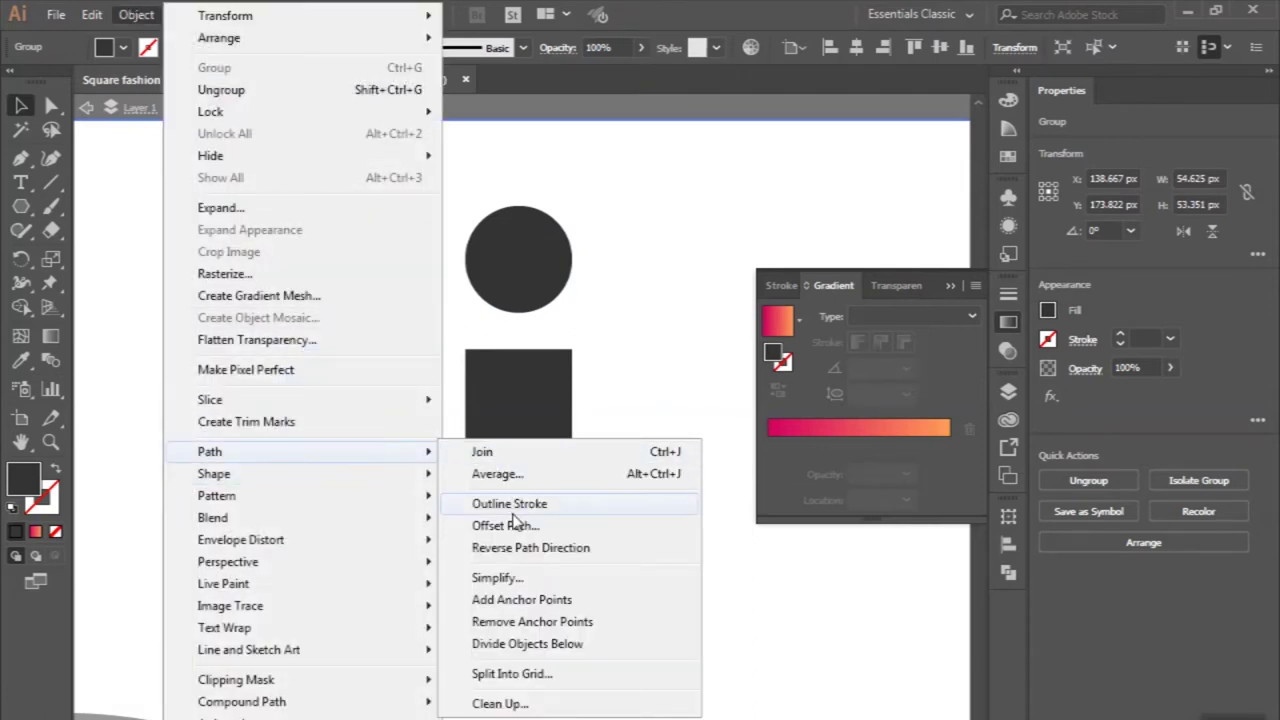
left_click(515, 526)
left_click(700, 663)
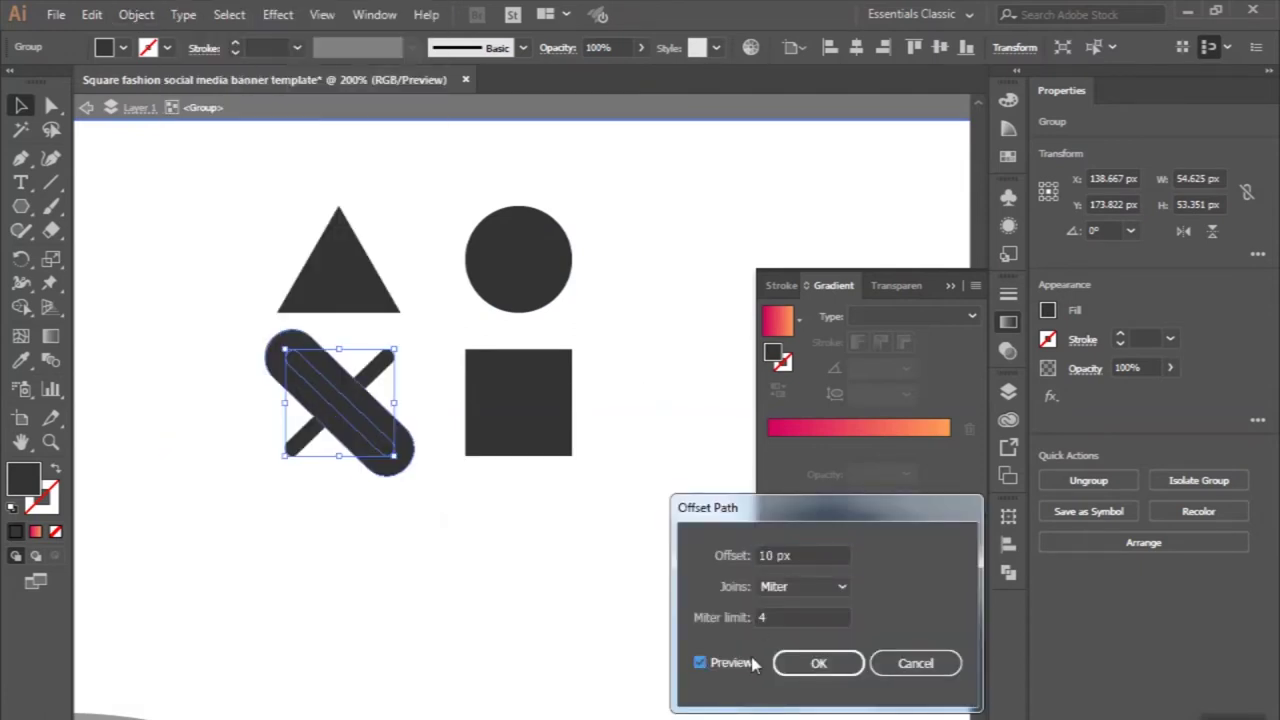
left_click(898, 662)
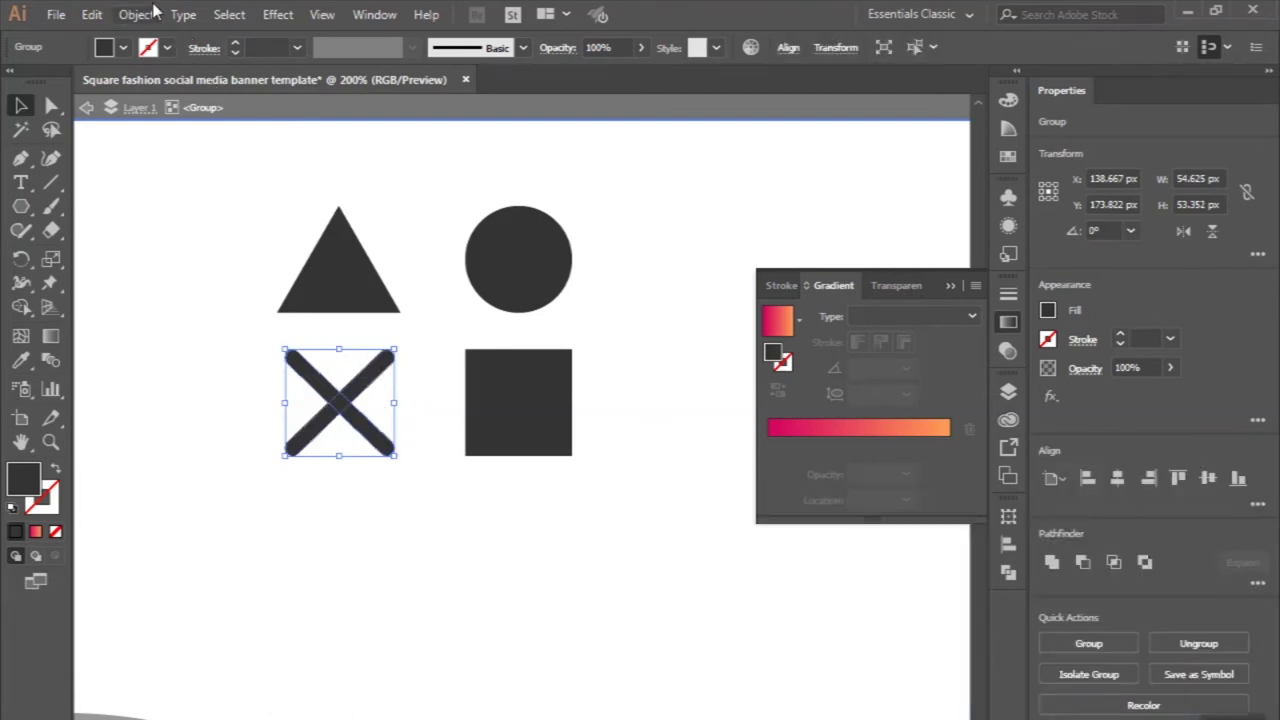
Offset the X path by 2 px and unite it into a single shape
left_click(152, 12)
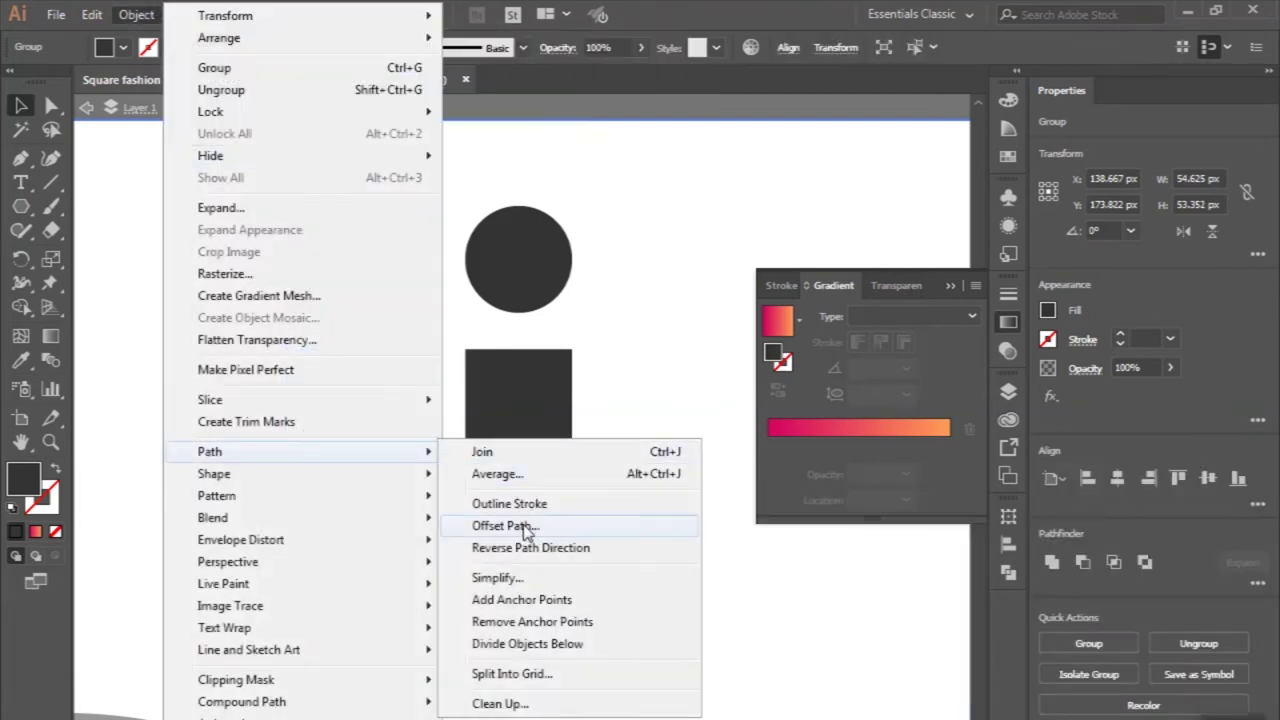
left_click(506, 526)
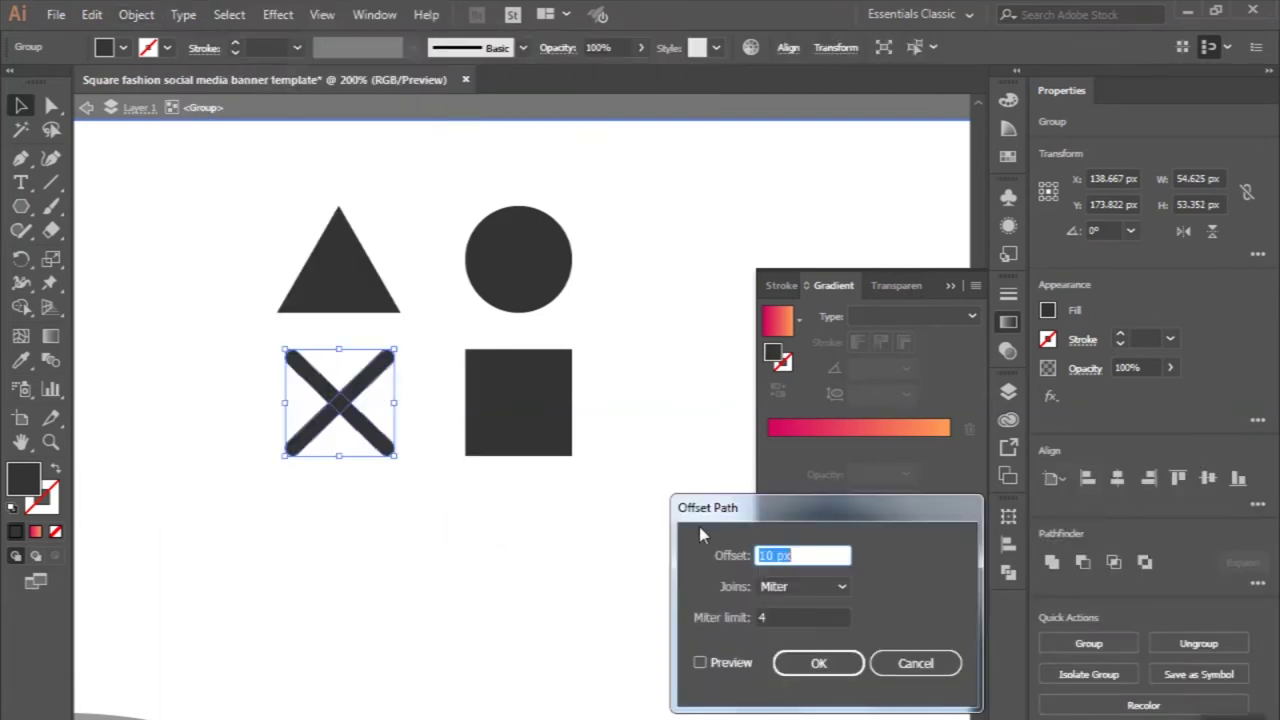
left_click(733, 665)
key("Down")
key("Down")
key("Down")
key("Down")
left_click(818, 663)
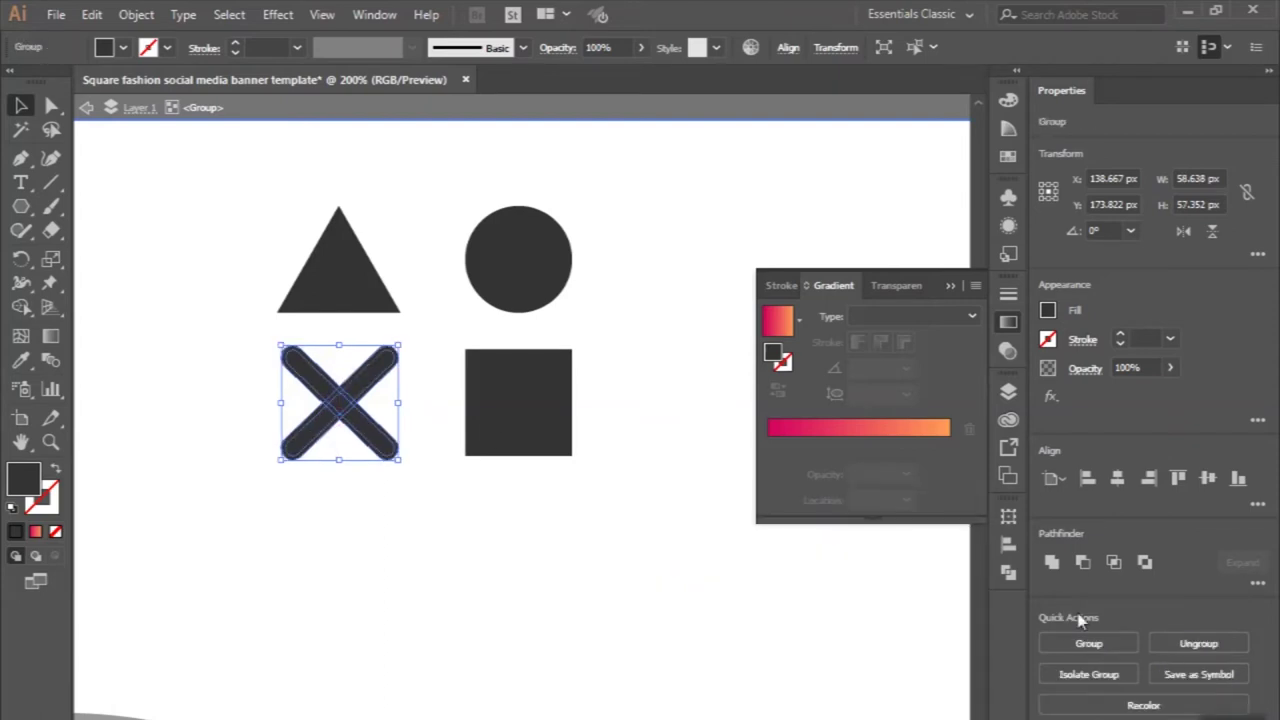
left_click(1049, 561)
scroll(406, 452, "down", 3)
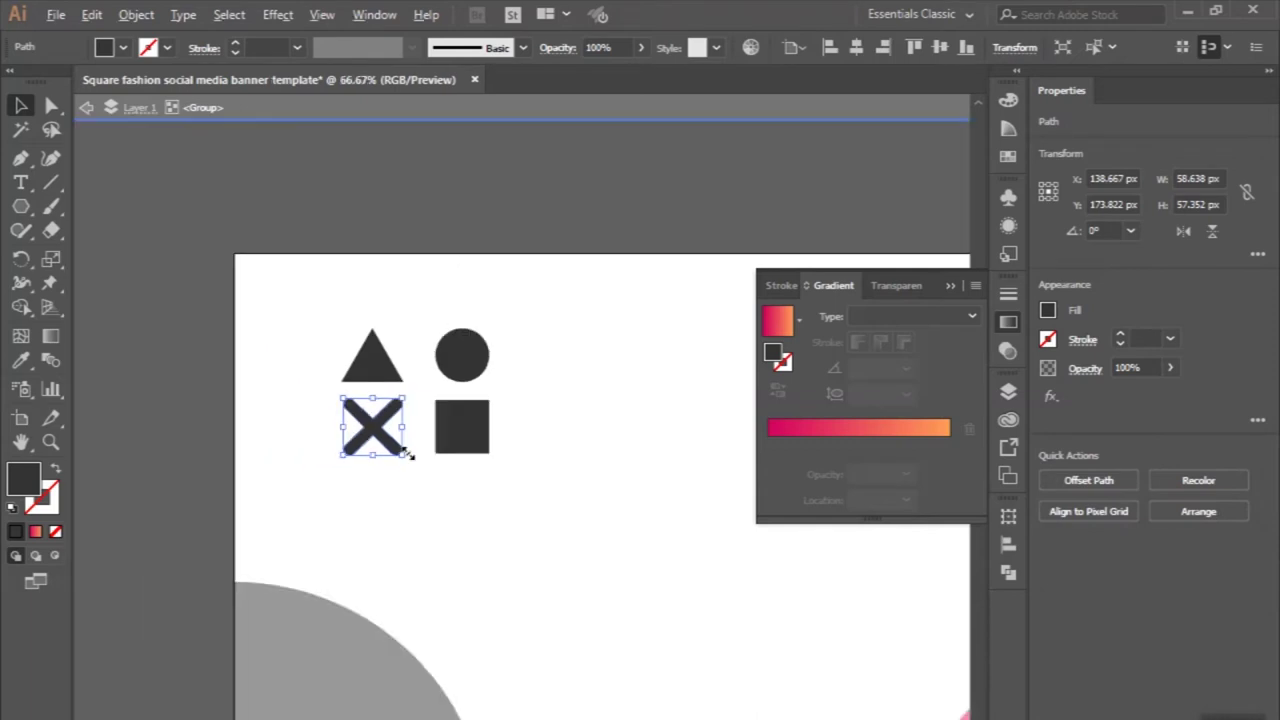
left_click(186, 331)
scroll(186, 331, "down", 1)
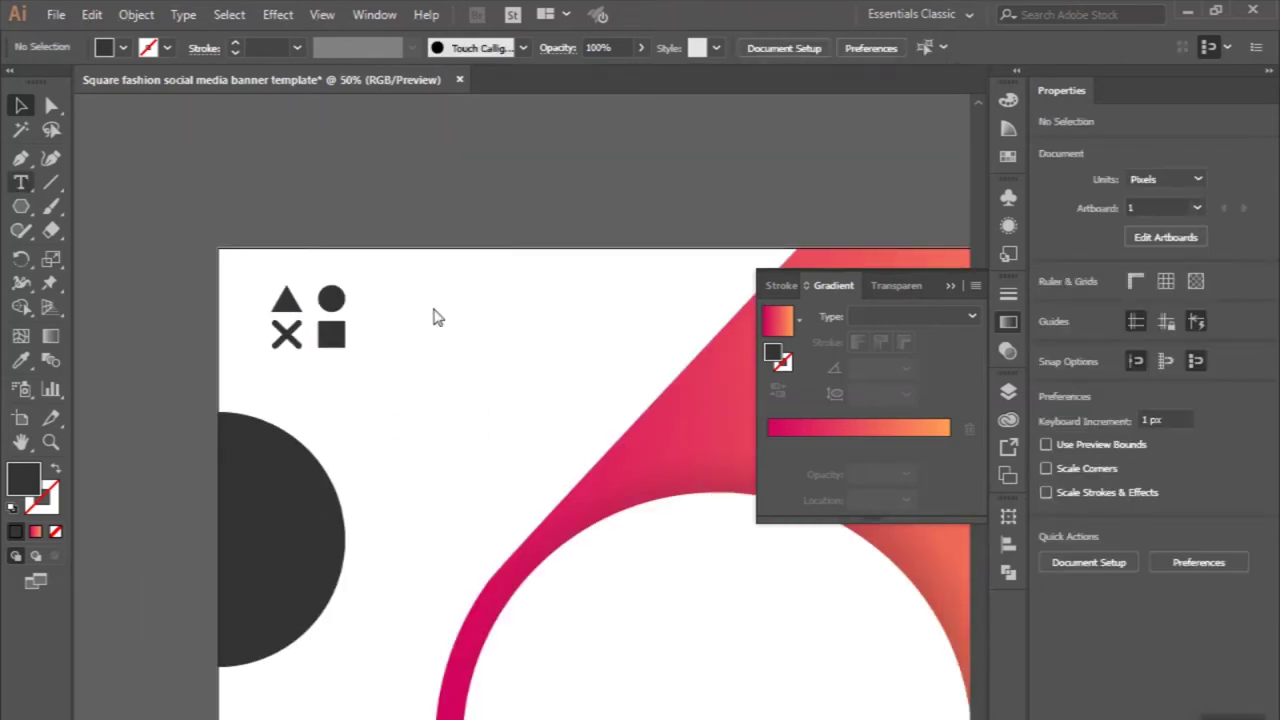
Place a 'YOUR' text object beside the icons, scaled and positioned
key("t")
scroll(419, 334, "up", 1)
left_click(407, 354)
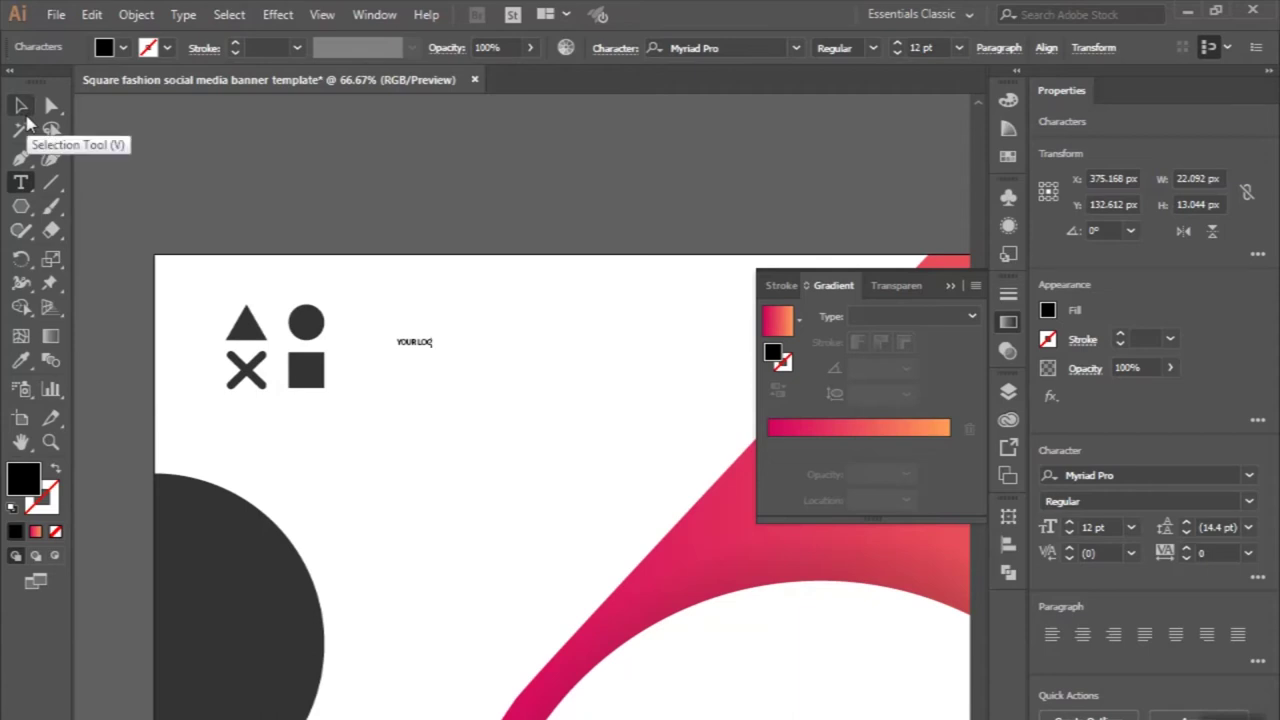
left_click(22, 110)
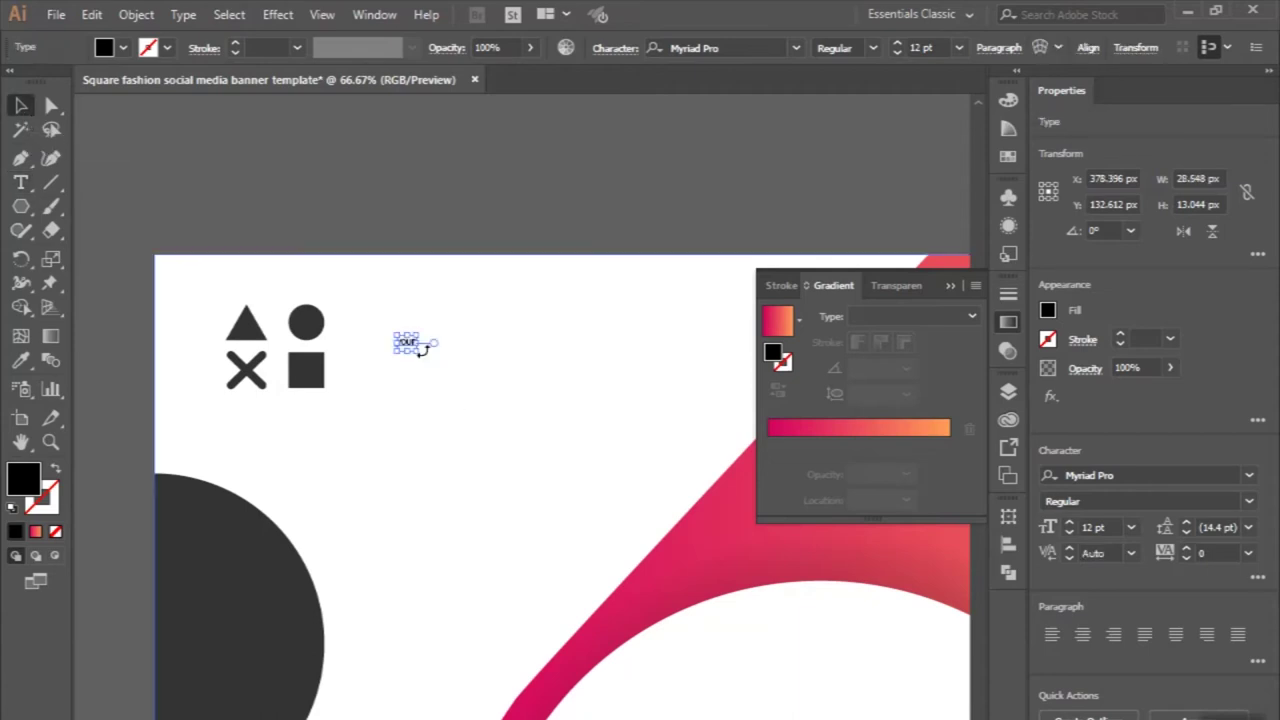
mouse_move(420, 352)
left_mouse_down()
mouse_move(533, 420)
mouse_move(436, 342)
left_mouse_up()
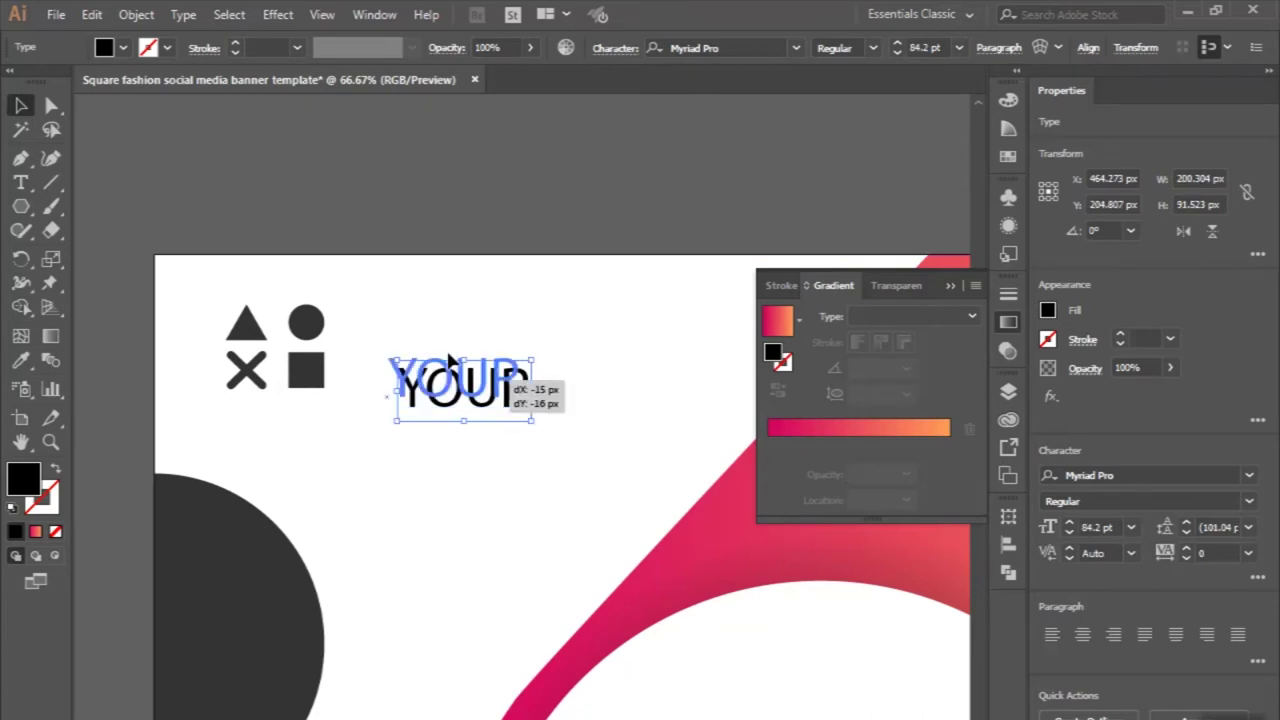
scroll(436, 342, "up", 2, "alt")
left_click_drag(549, 400, 457, 359)
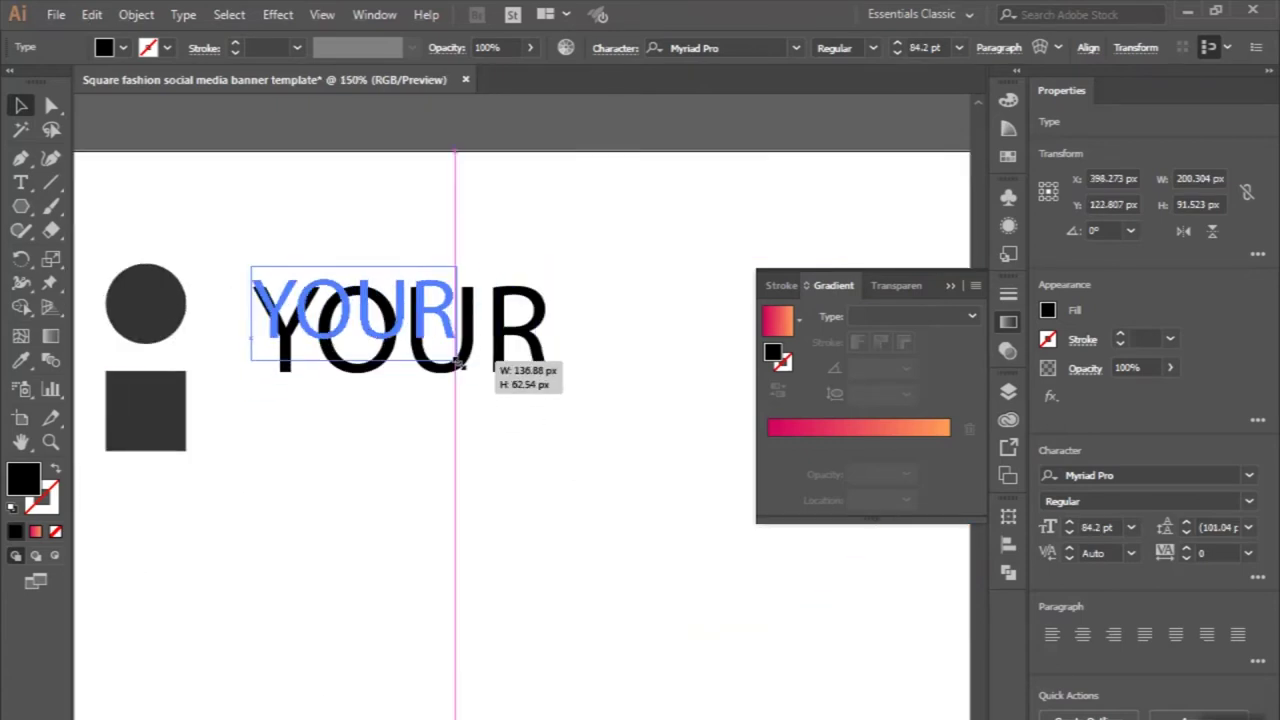
left_click_drag(391, 319, 391, 422)
Add a 'LOGO' line beneath YOUR and position both lines together
double_click(391, 422)
type("LOGO")
left_click(20, 105)
left_click_drag(348, 298, 352, 335)
left_click(355, 440, "shift")
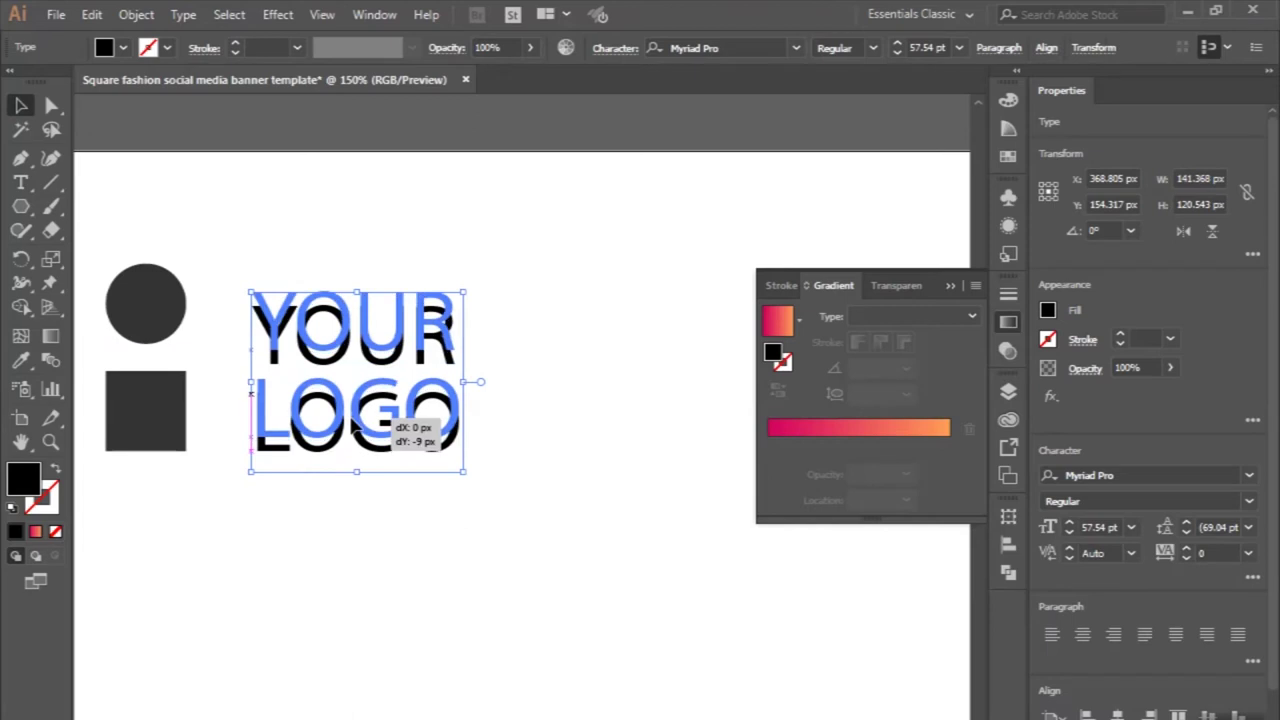
left_click_drag(355, 440, 355, 425)
scroll(355, 425, "up", 2)
scroll(357, 428, "up", 1)
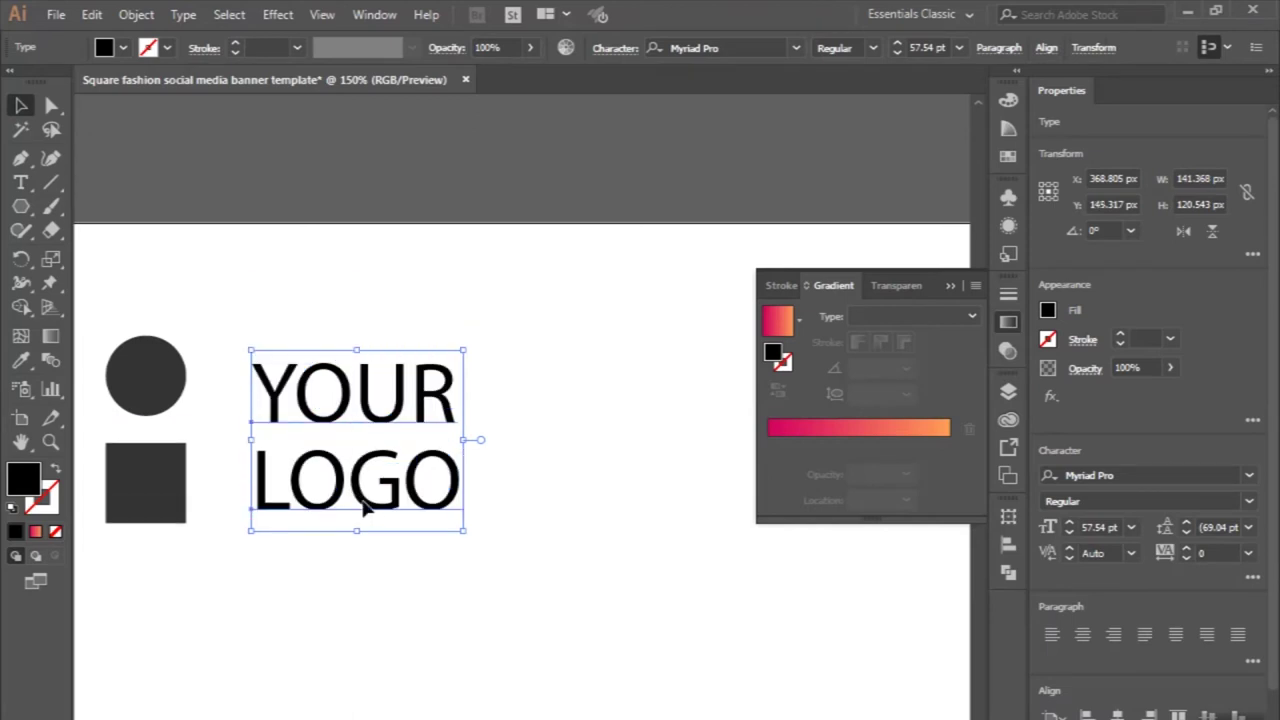
left_click(370, 510, "shift")
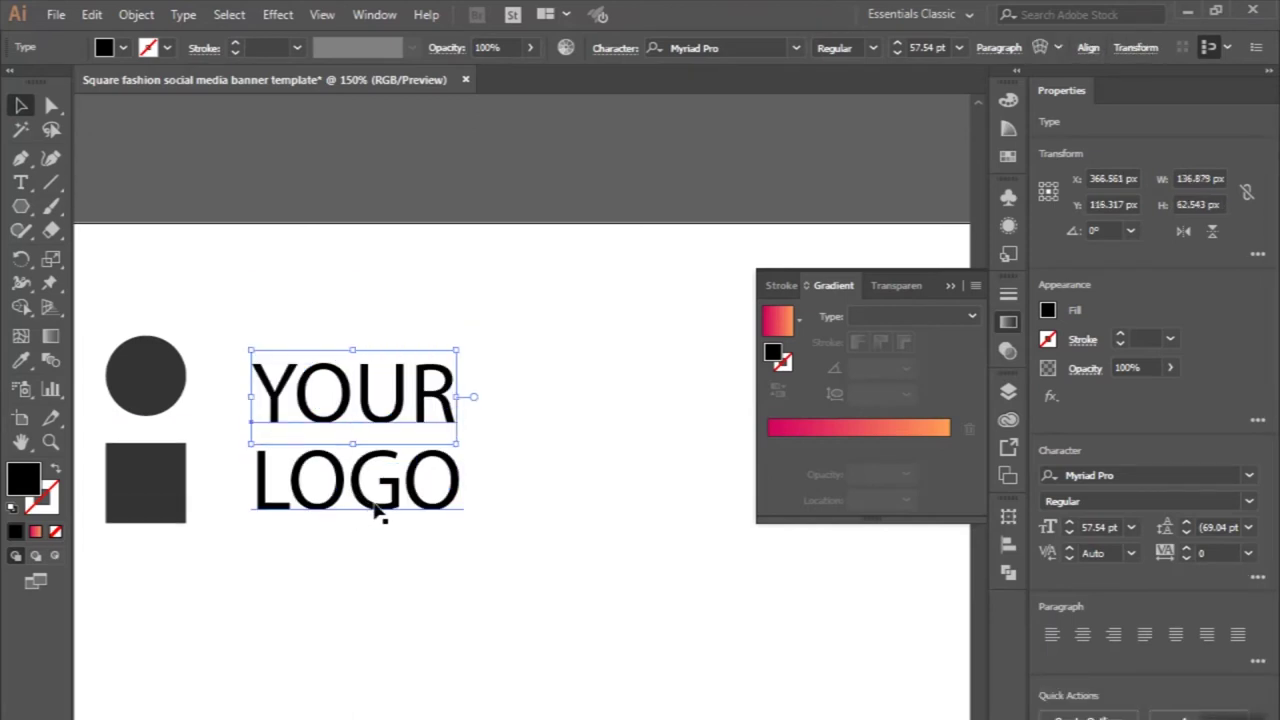
left_click(393, 500, "shift")
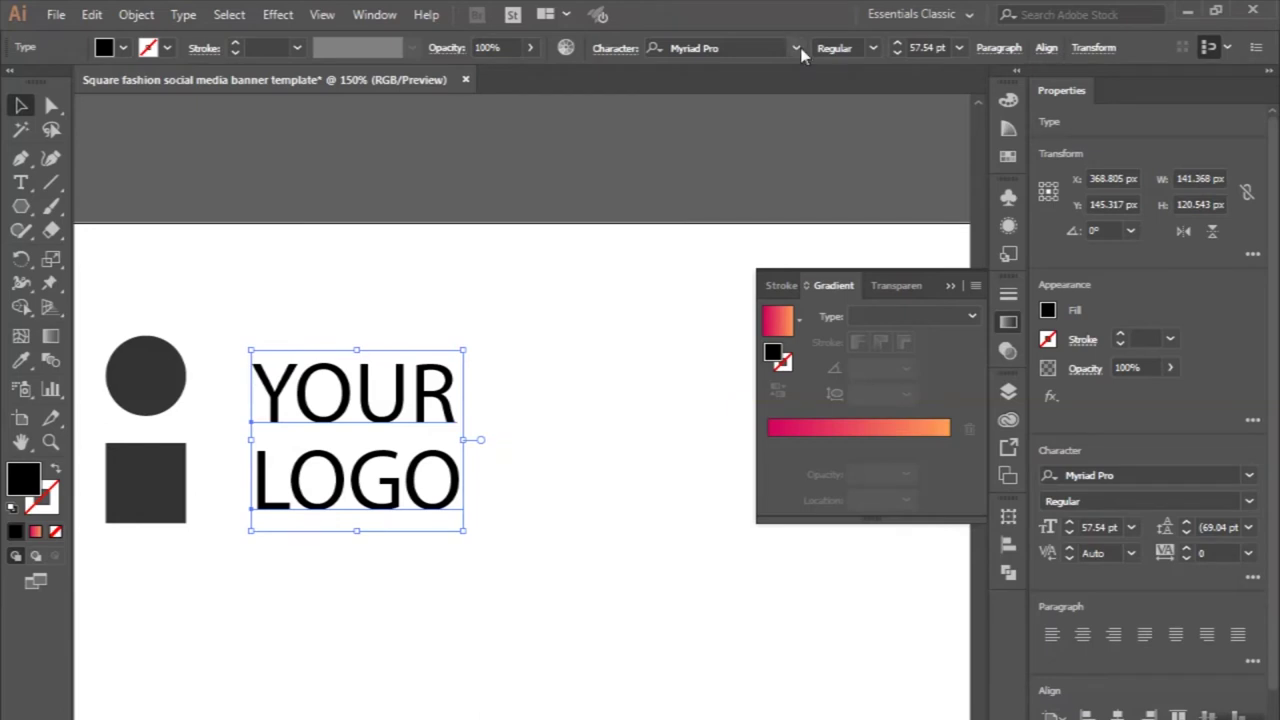
Set both YOUR LOGO lines to the CoolveticaRg-Regular font
left_click(720, 48)
type("c")
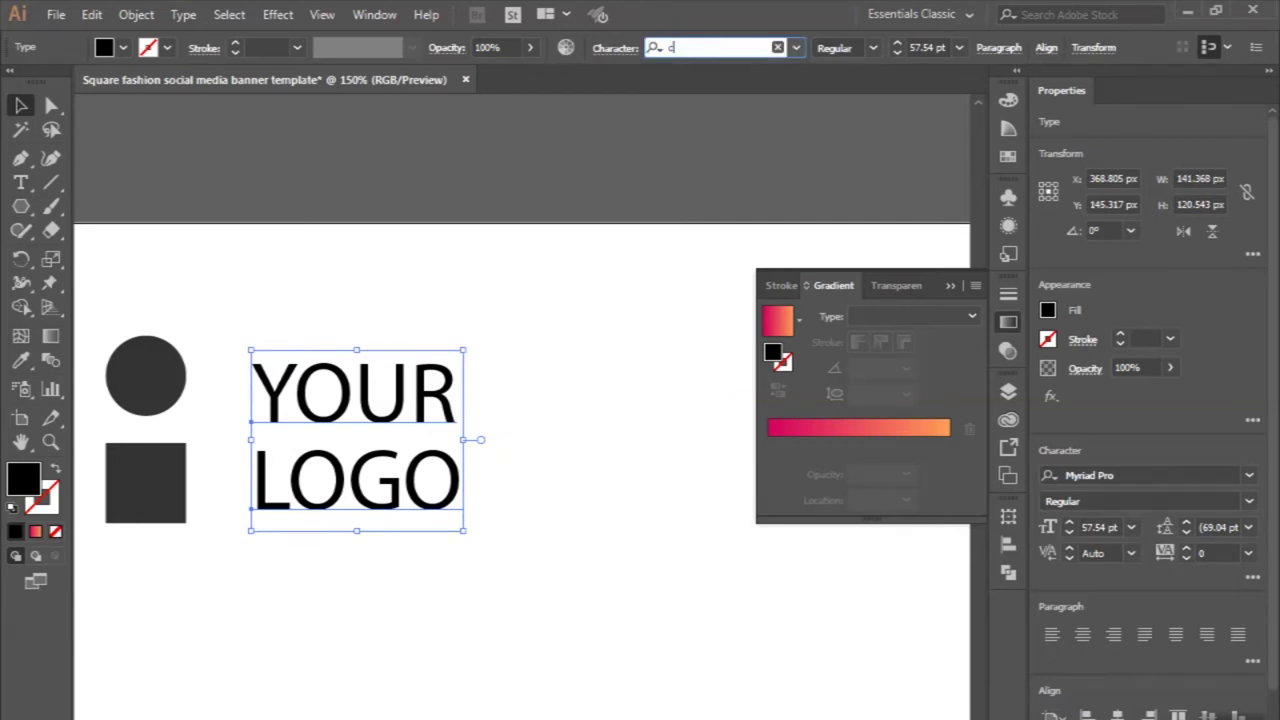
type("oo")
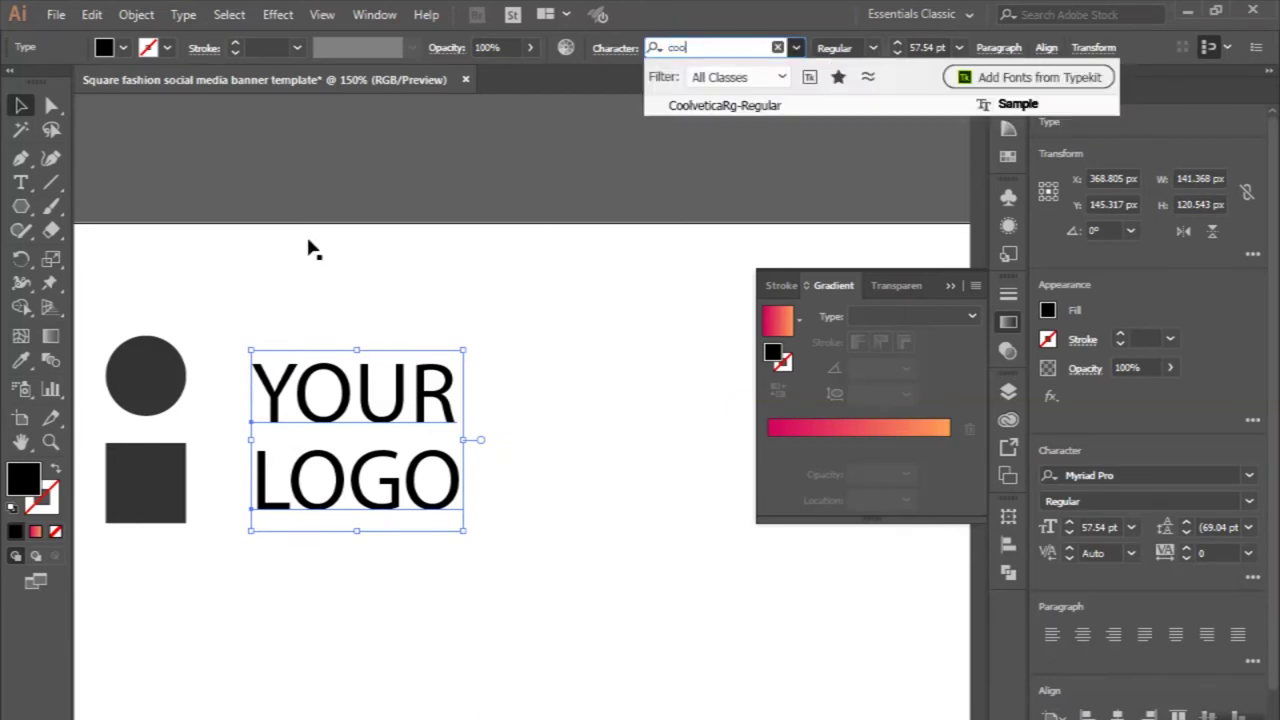
left_click(713, 106)
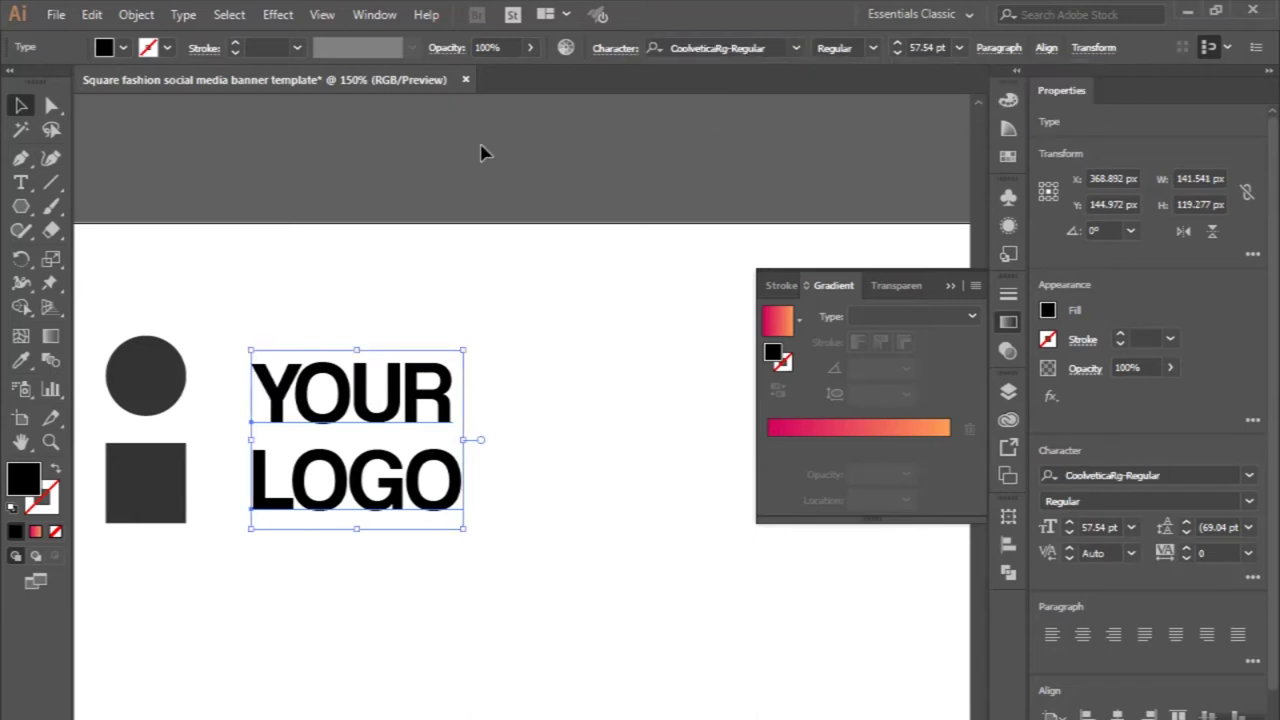
left_click(480, 152)
Colour the YOUR LOGO text with the circle's dark grey using the Eyedropper
key("ctrl+0")
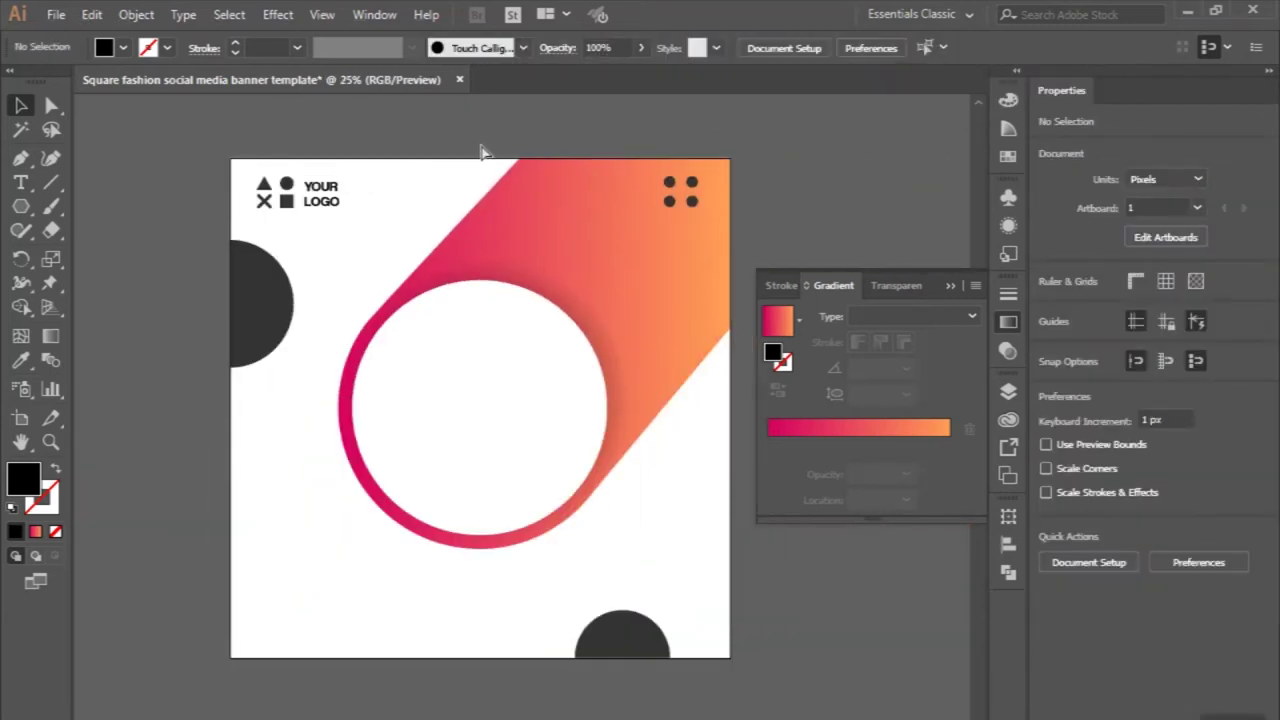
scroll(250, 228, "up", 1)
scroll(246, 229, "up", 1)
left_click(372, 183)
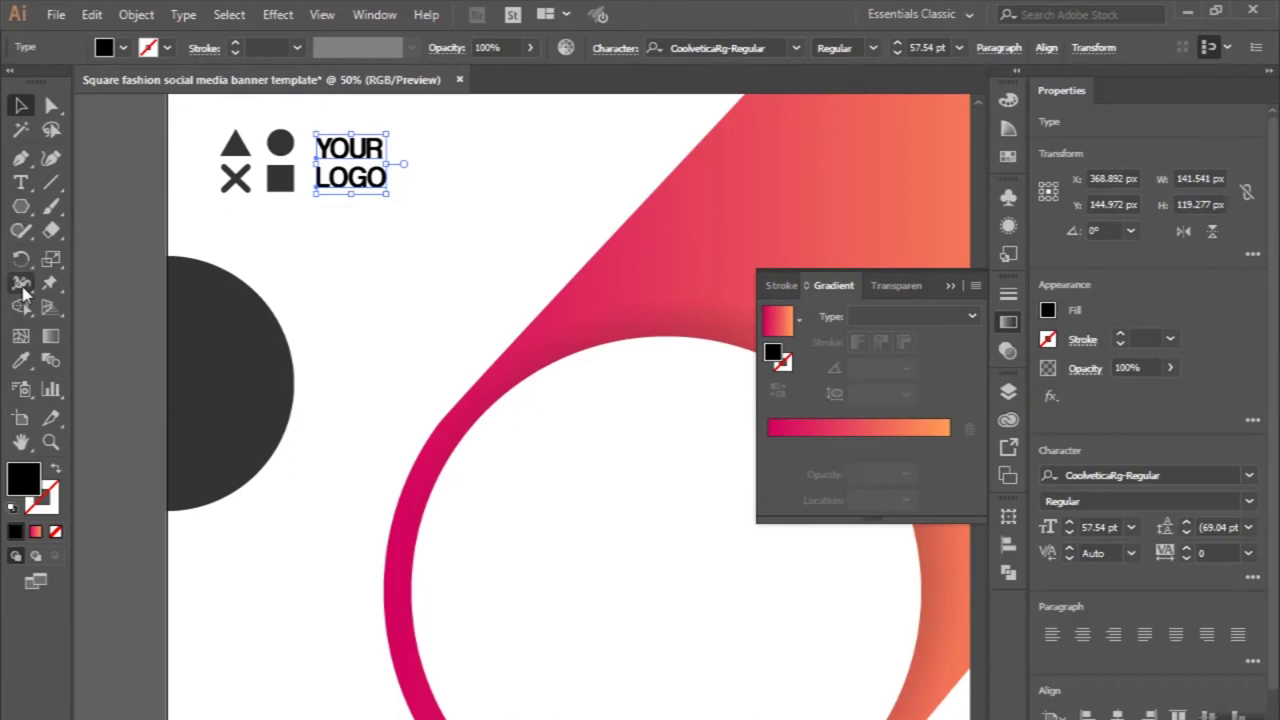
left_click(20, 360)
left_click(255, 300)
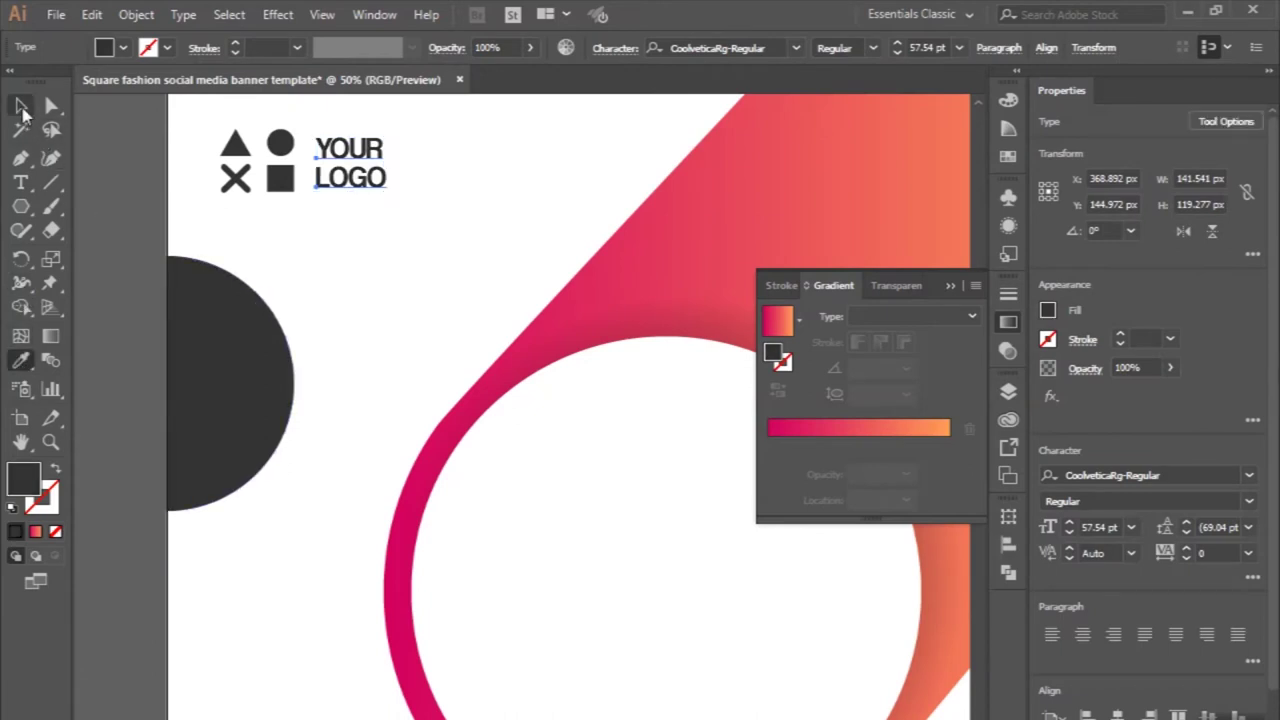
left_click(22, 106)
left_click(131, 146)
Close the floating Gradient panel and zoom back in on the banner
key("ctrl+0")
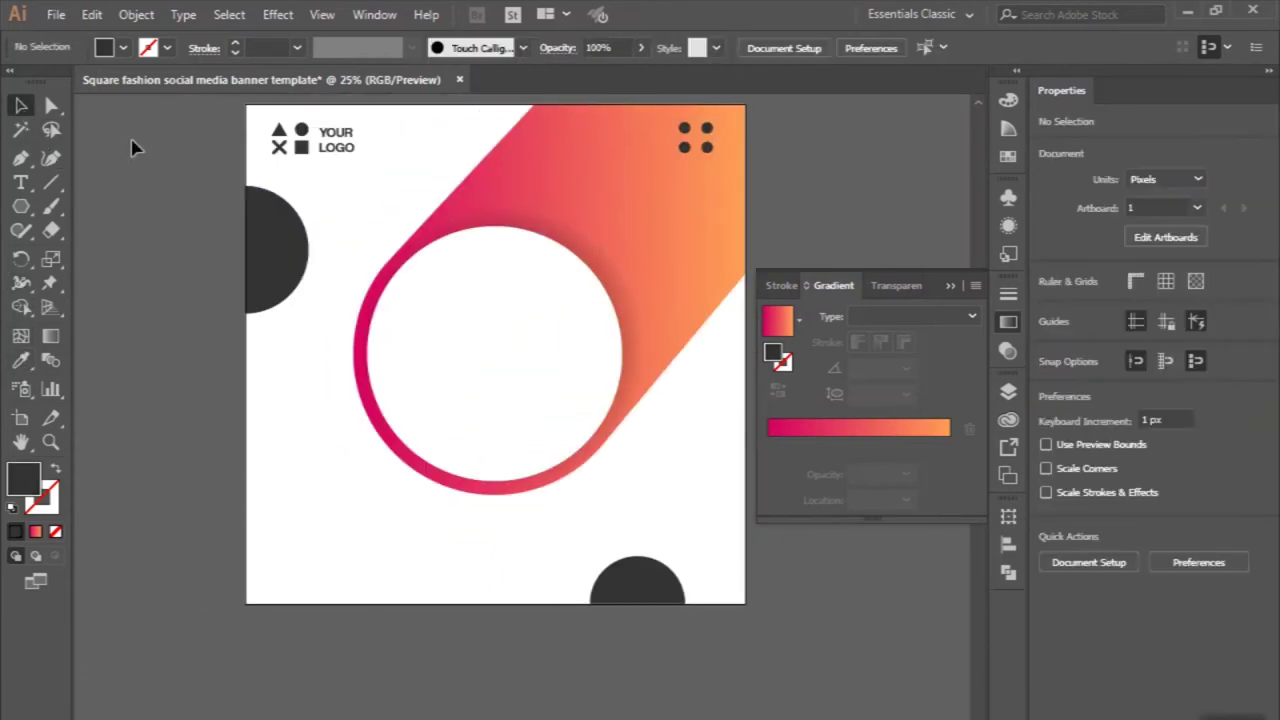
scroll(130, 145, "up", 1)
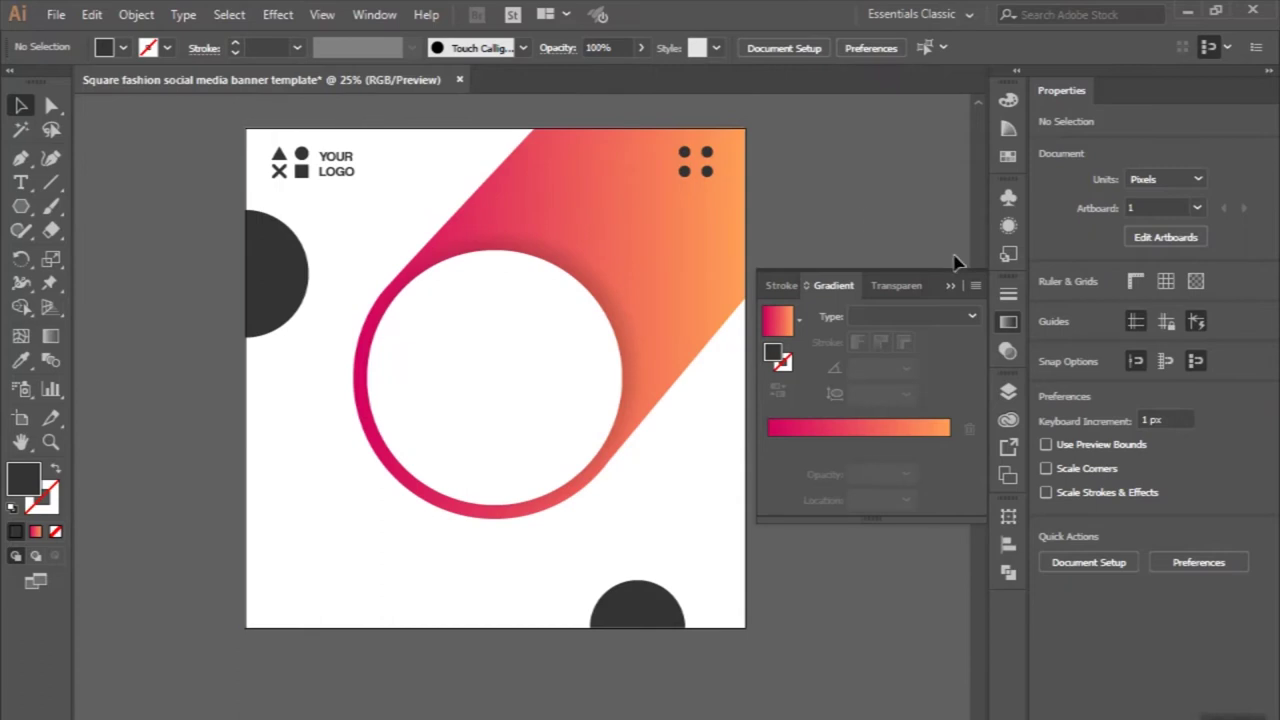
left_click(950, 286)
scroll(585, 518, "up", 1)
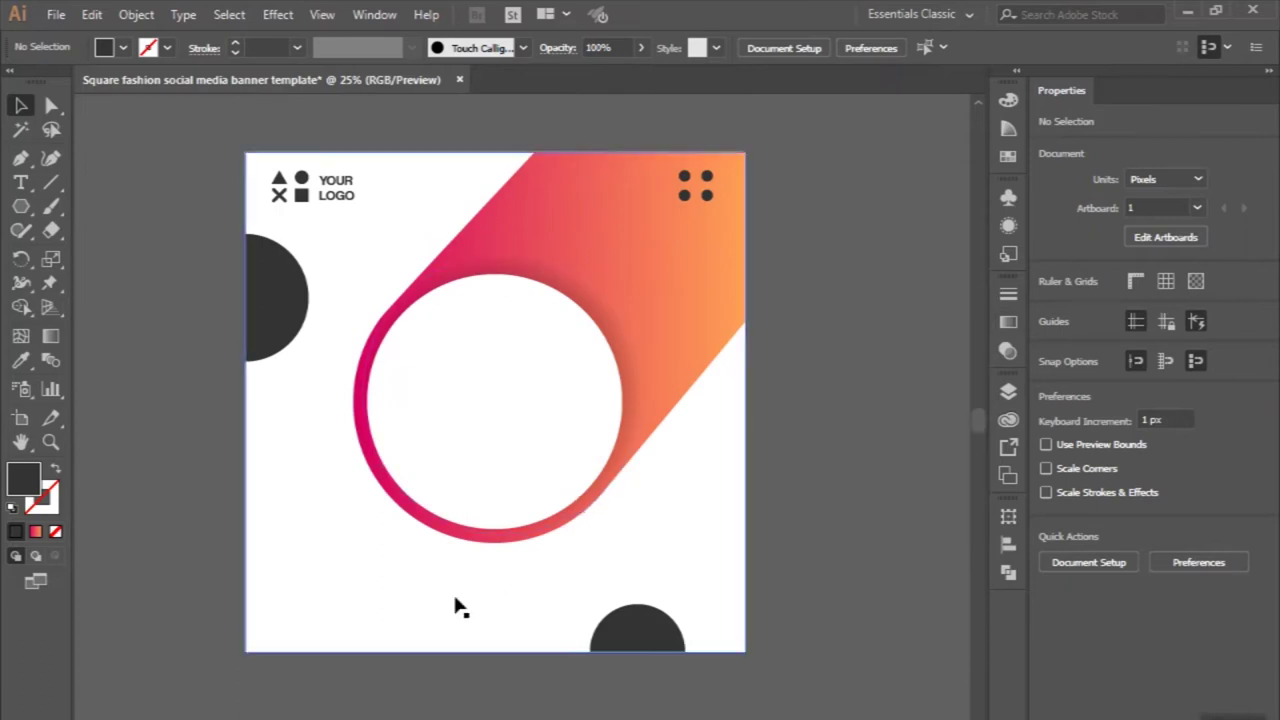
key("ctrl+plus")
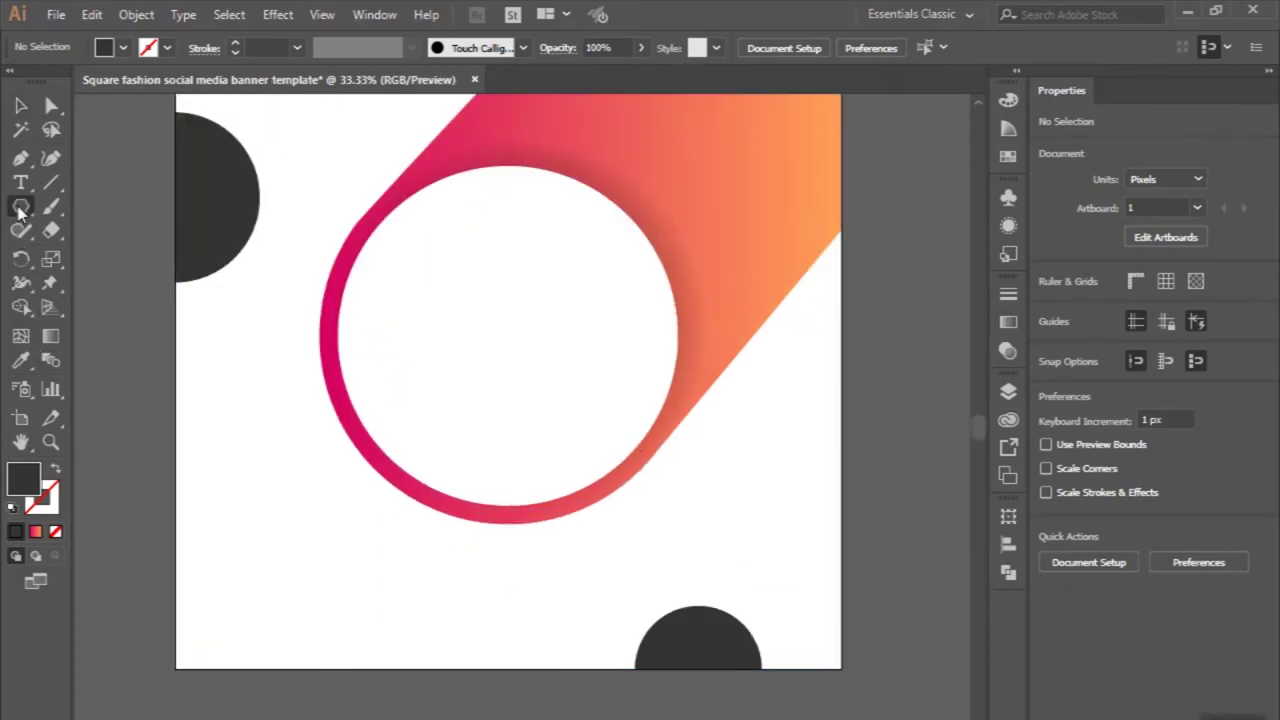
Draw a wide 533 × 141 px rectangle near the banner's bottom-left
left_click_drag(20, 208, 99, 206)
left_click_drag(215, 585, 394, 636)
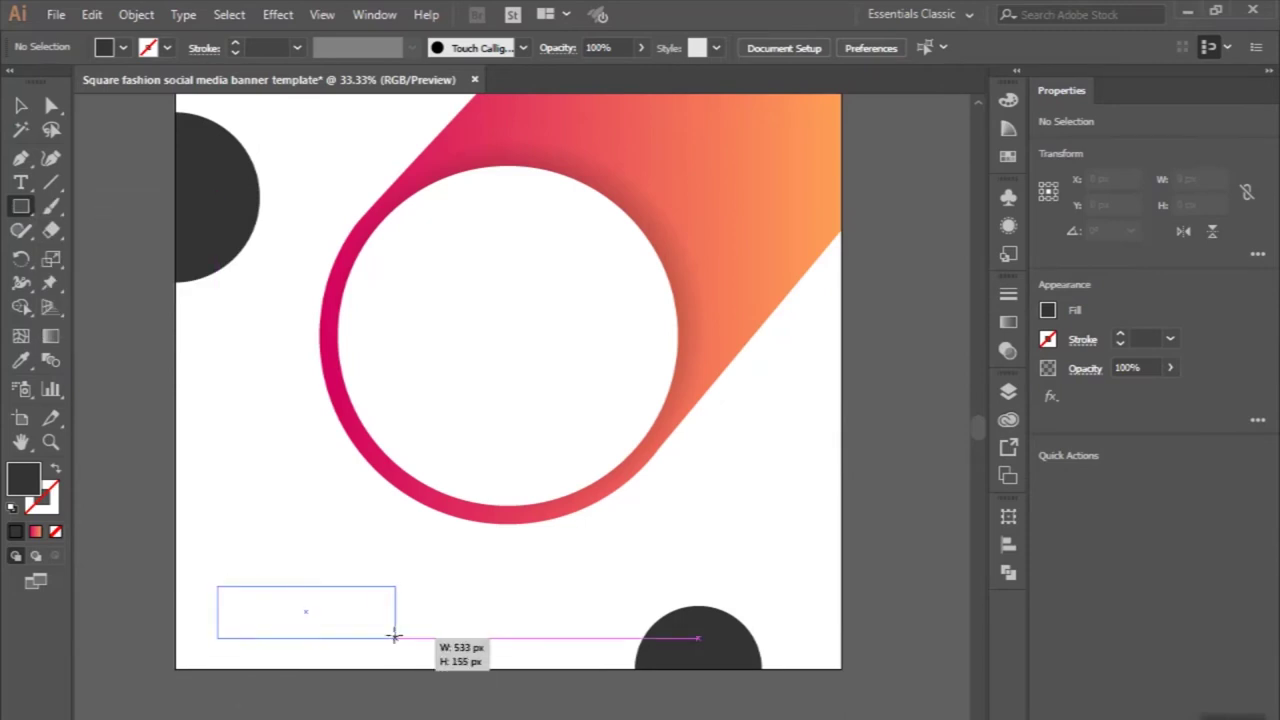
left_click_drag(395, 633, 395, 632)
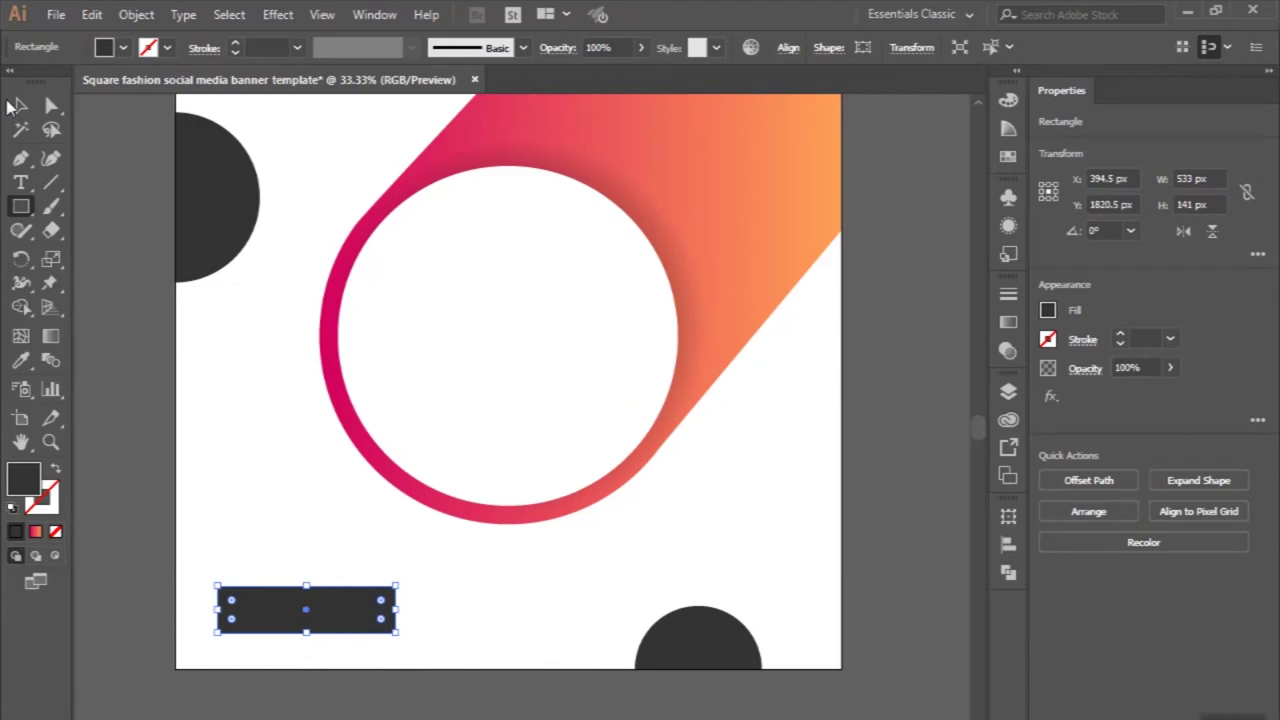
left_click(20, 106)
Fill the rectangle with the pill's magenta-to-orange gradient via the Eyedropper
left_click(22, 358)
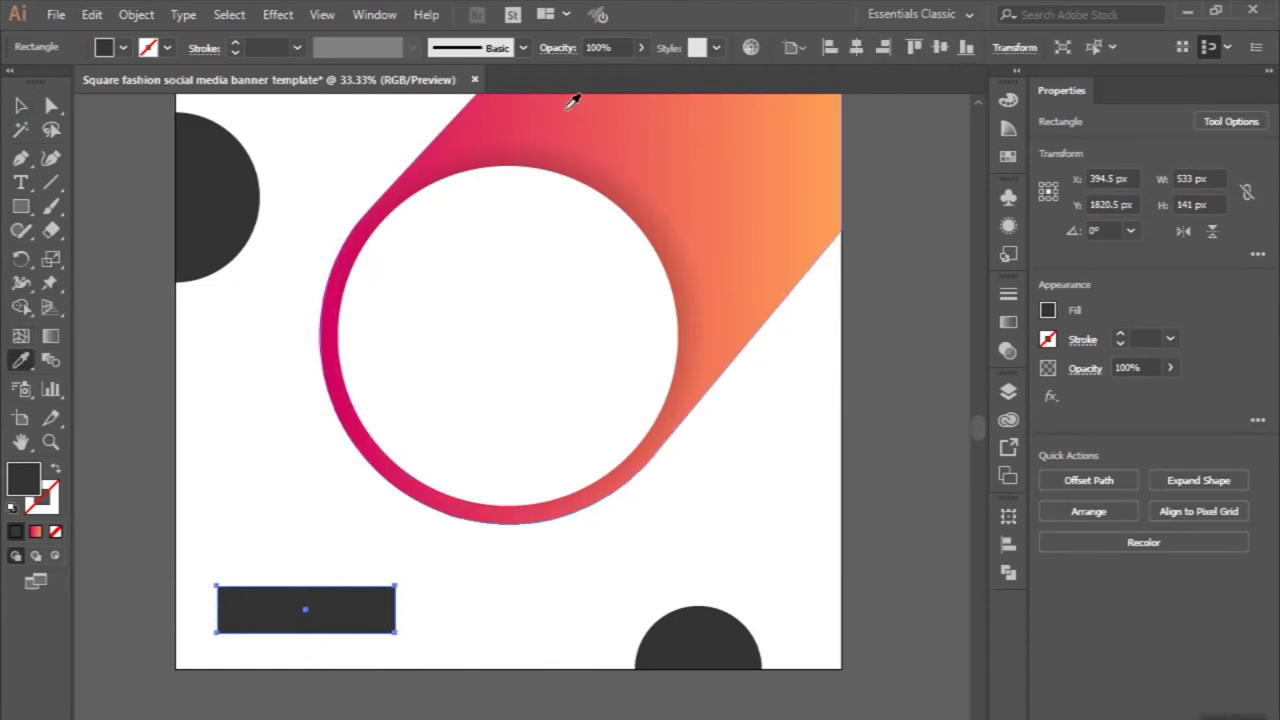
left_click(574, 95)
left_click(20, 106)
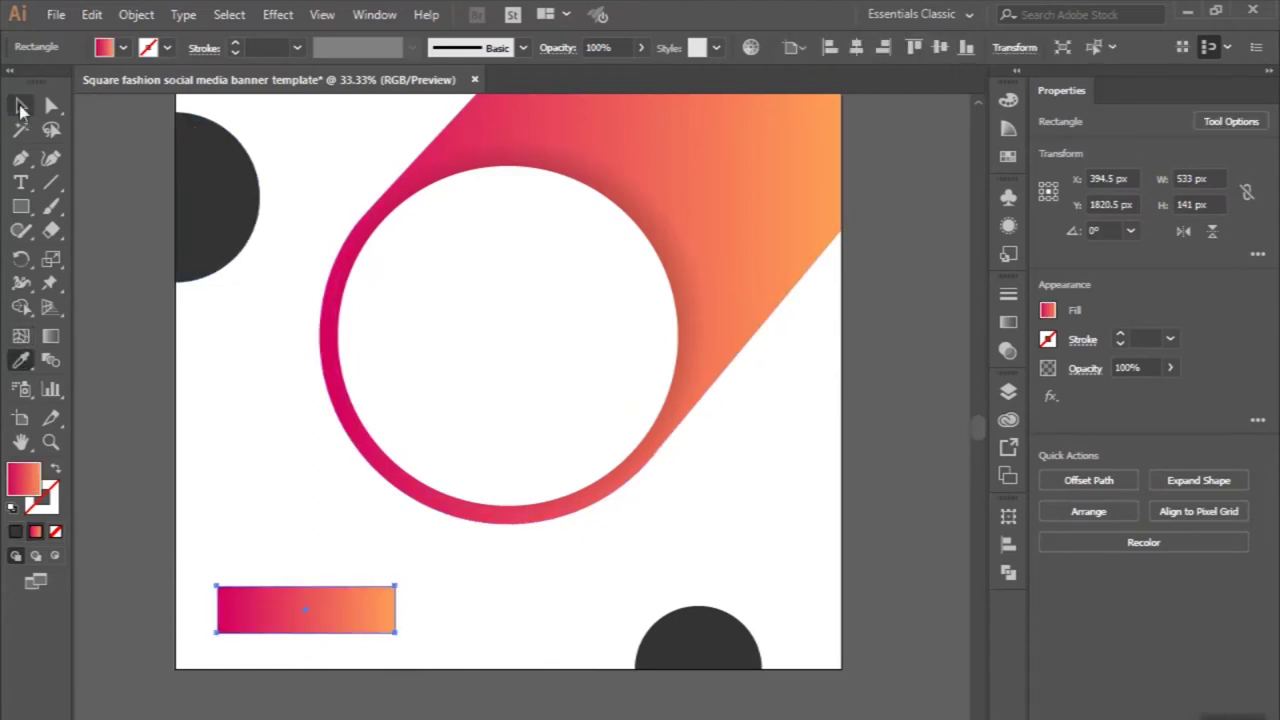
left_click(108, 283)
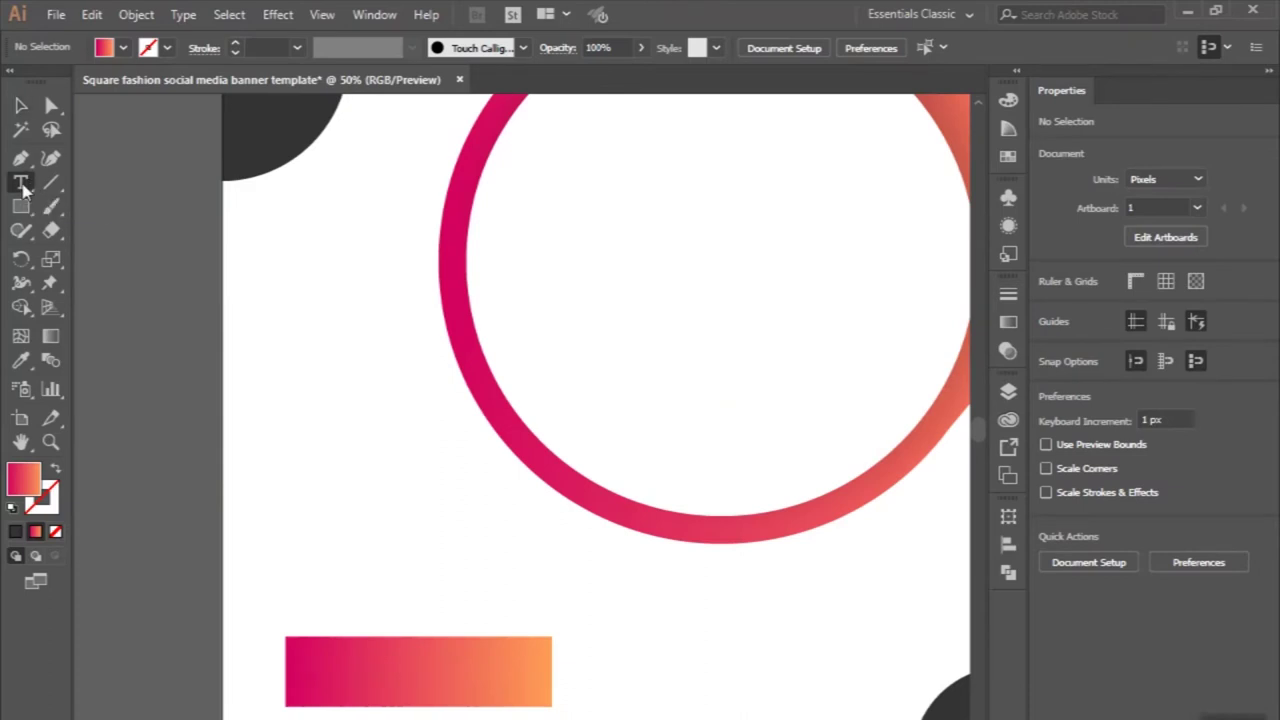
Type FASHION SALE left of the ring and scale it above the gradient rectangle
left_click(20, 182)
left_click(315, 452)
type("FA")
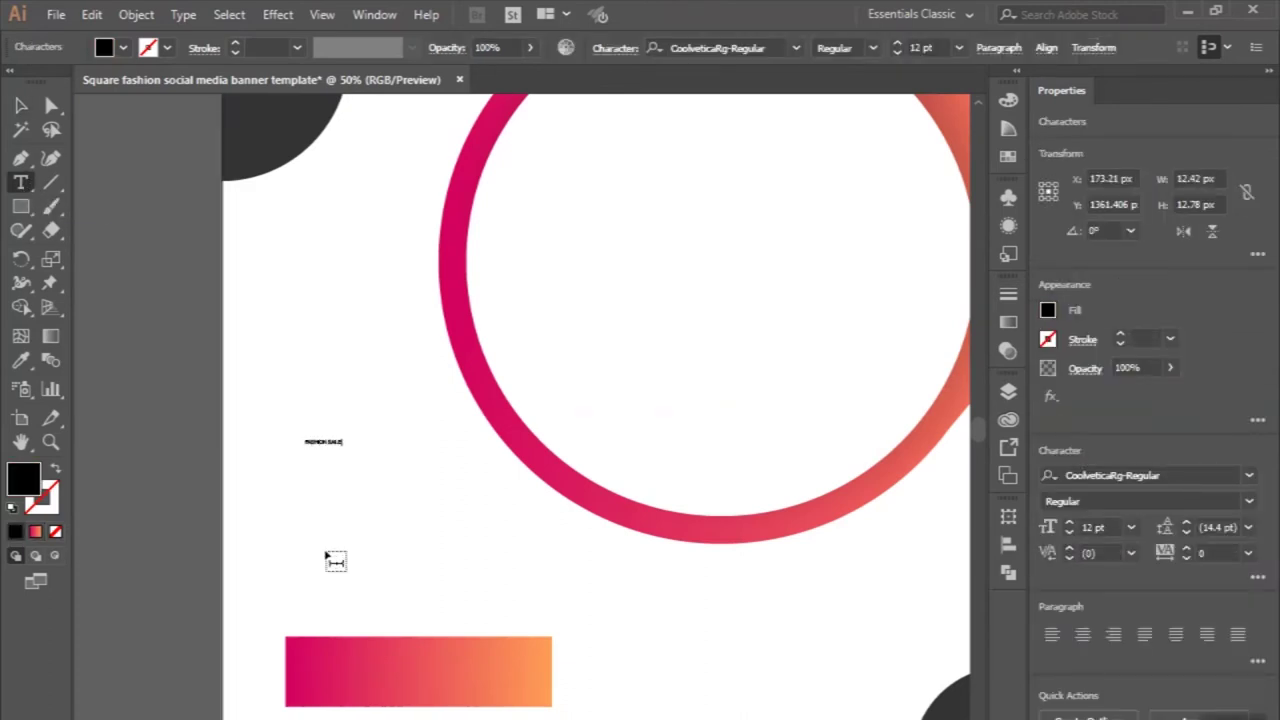
left_click(20, 105)
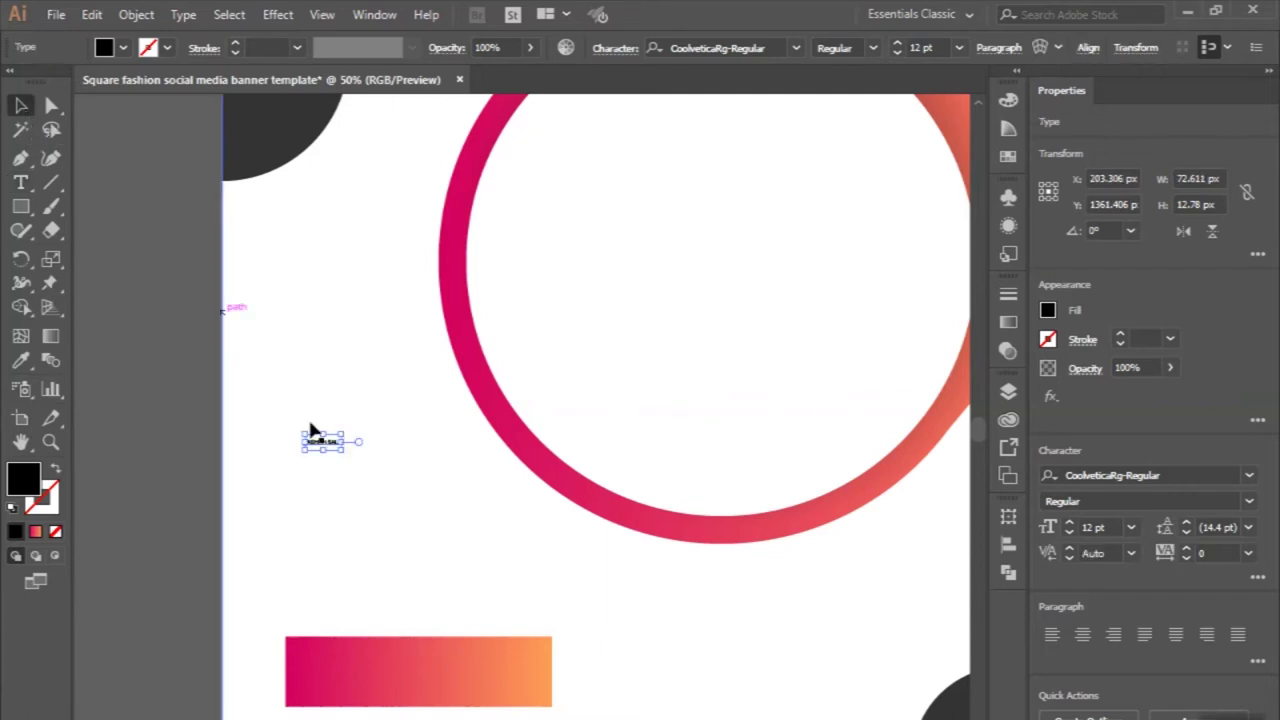
left_click_drag(342, 454, 526, 588)
left_click_drag(446, 505, 415, 510)
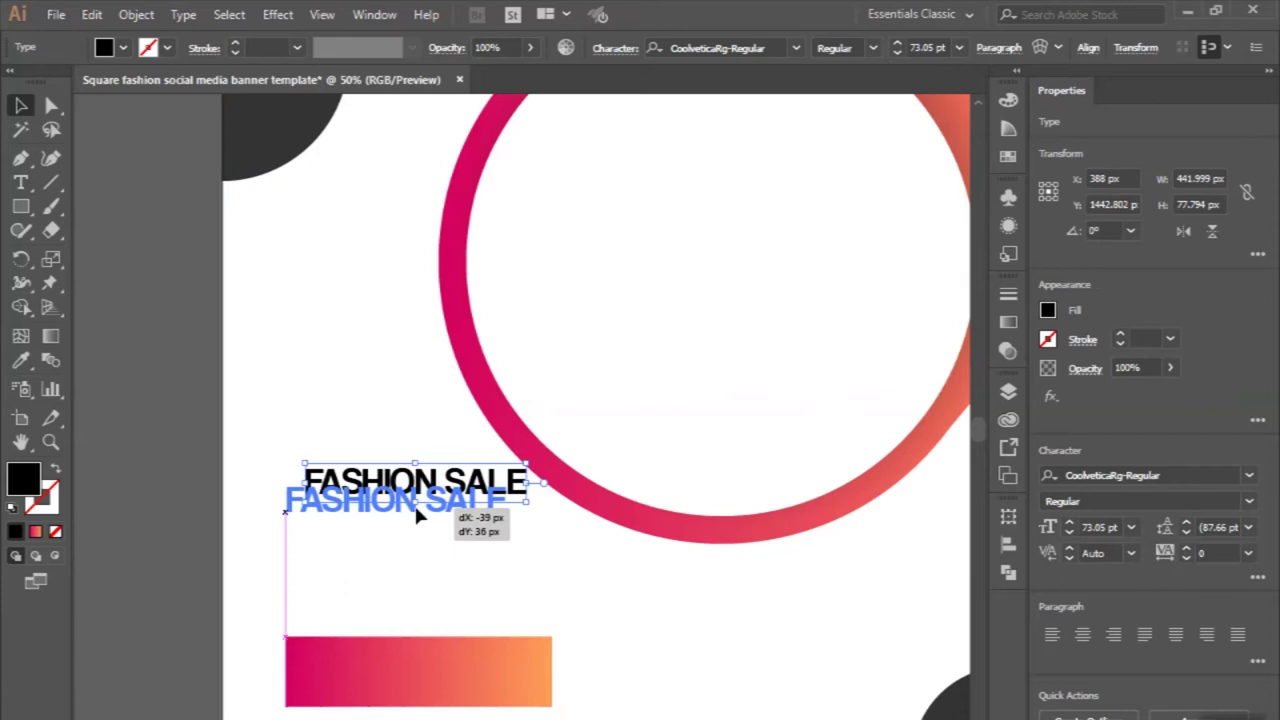
scroll(415, 510, "down", 1)
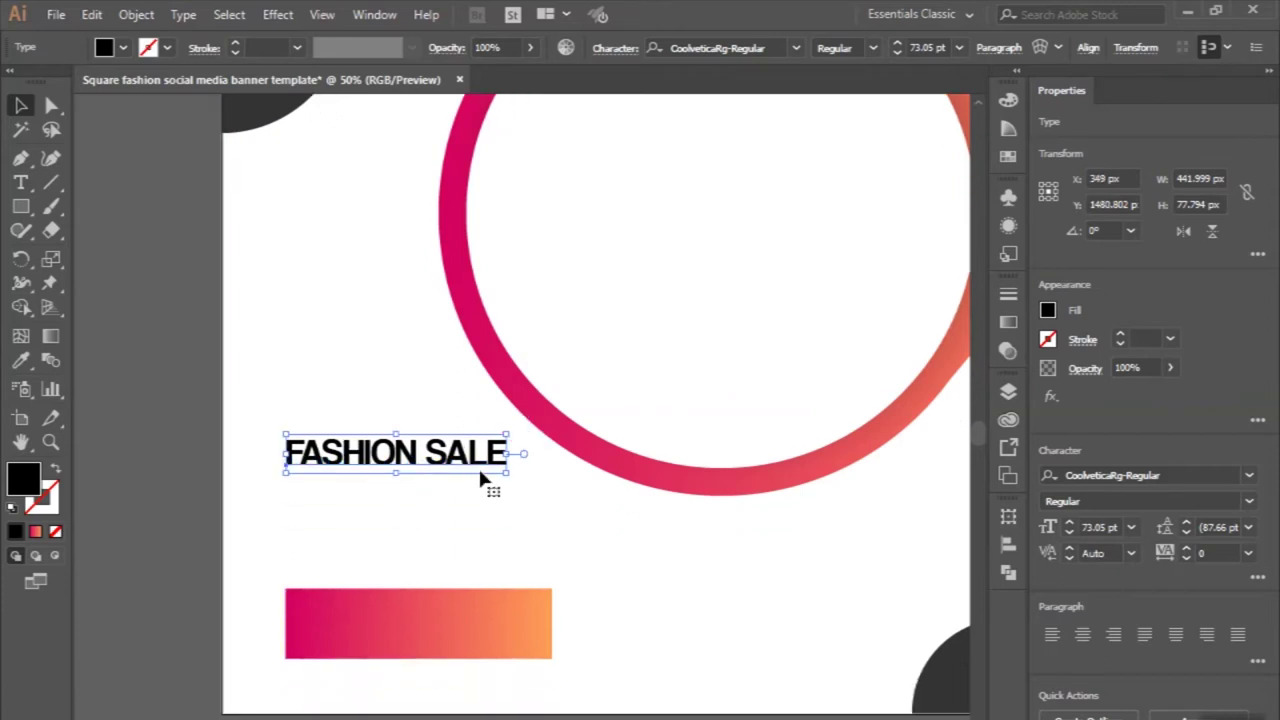
left_click_drag(503, 475, 645, 548)
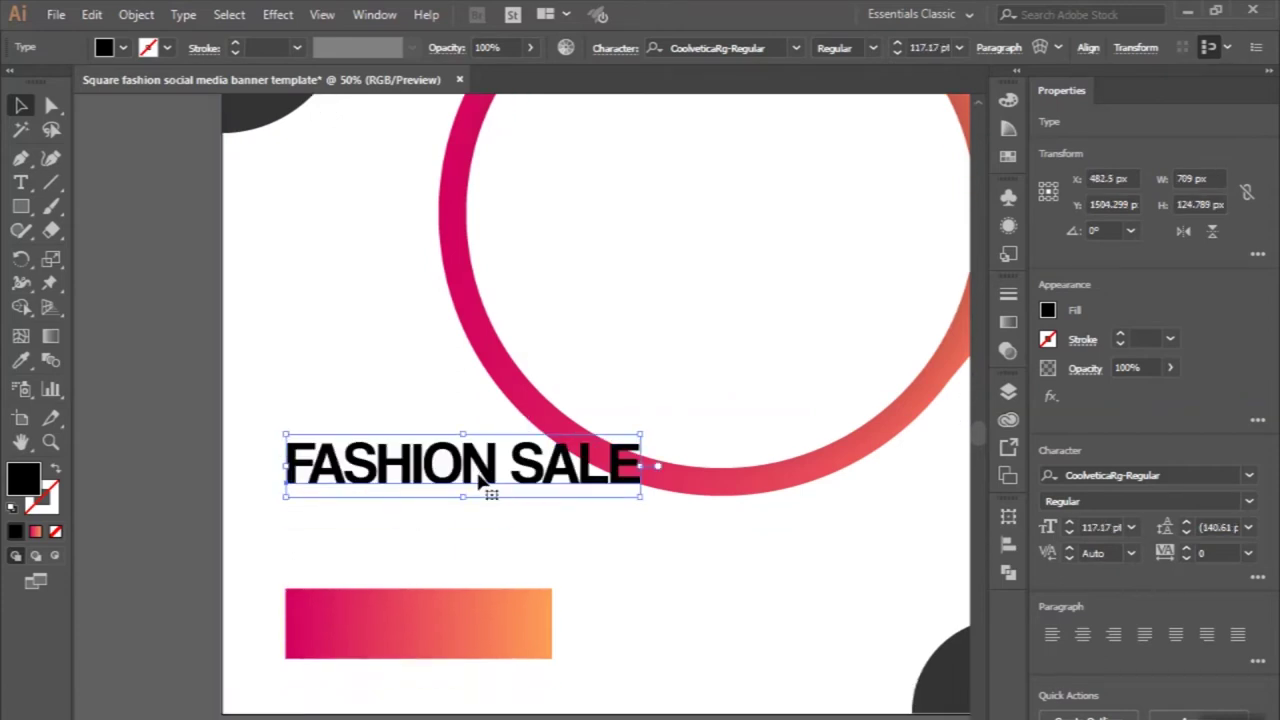
left_click_drag(645, 503, 591, 482)
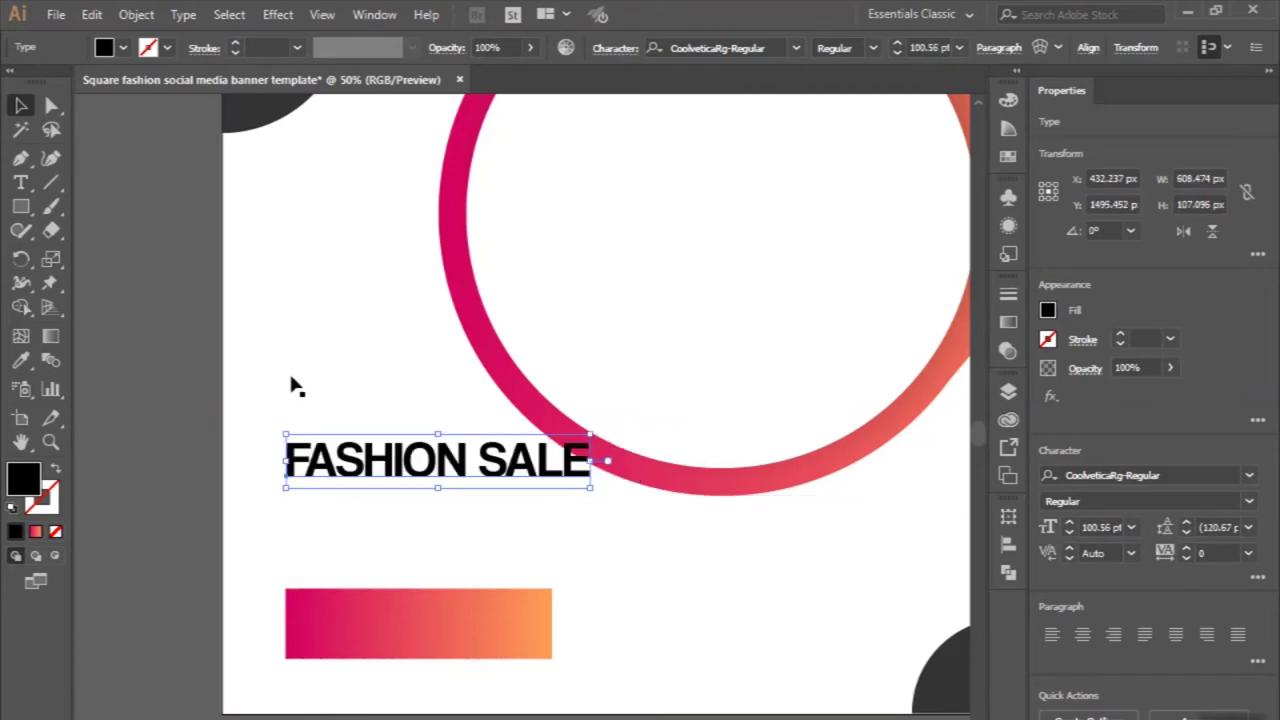
left_click(149, 316)
Colour the FASHION SALE headline with the circle's dark grey
scroll(149, 316, "down", 1)
scroll(149, 316, "down", 1)
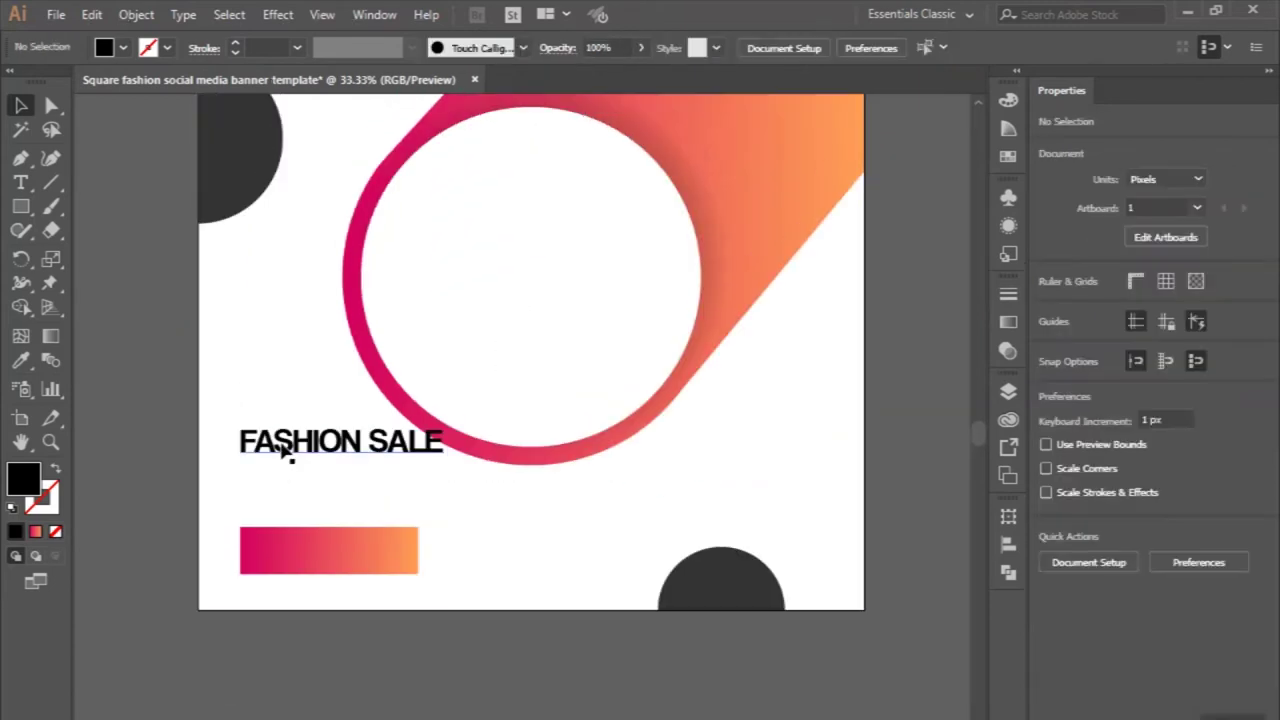
left_click(242, 442)
left_click(22, 364)
left_click(243, 177)
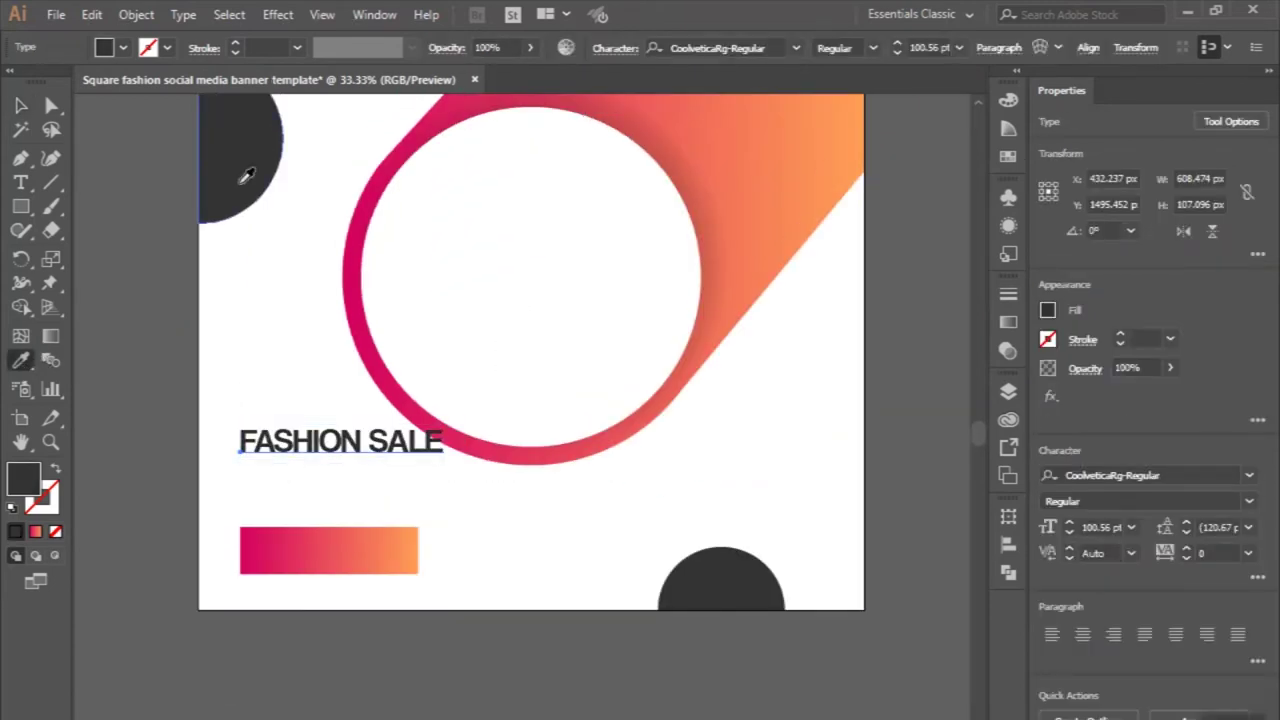
left_click(22, 107)
left_click(257, 498)
scroll(257, 498, "up", 2)
Create a grey placeholder body text area below FASHION SALE
left_click(21, 183)
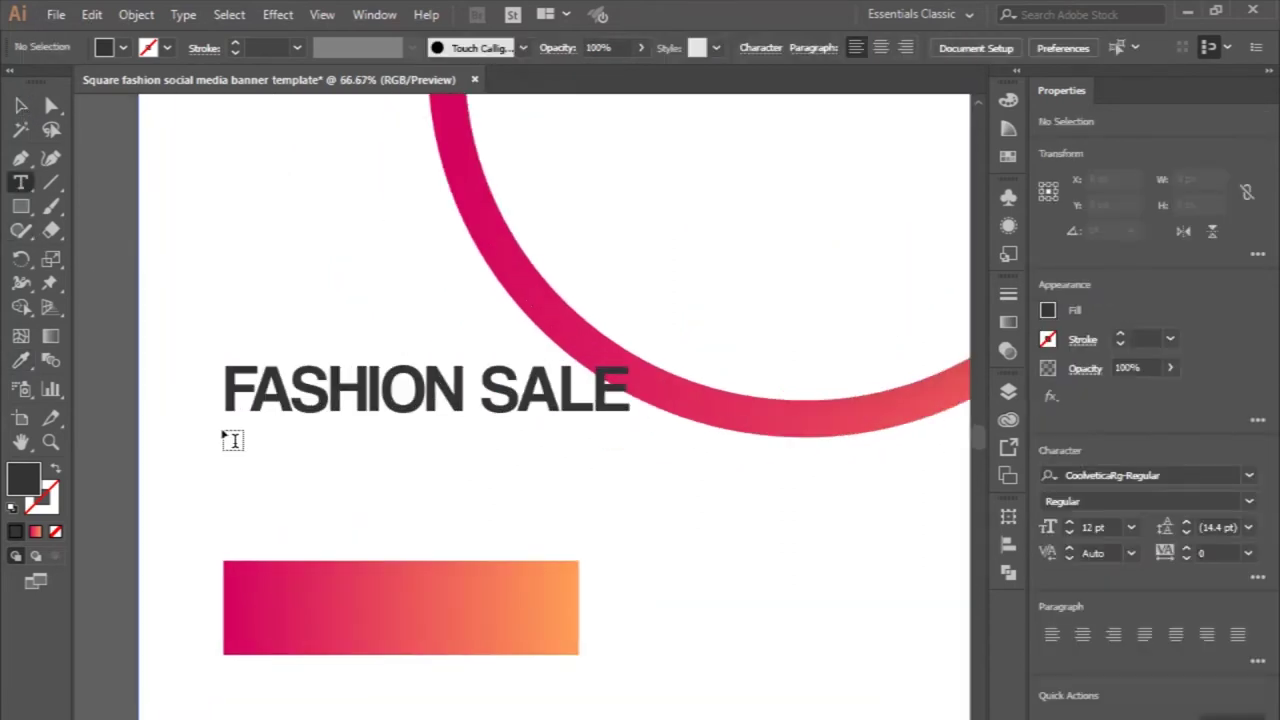
left_click_drag(222, 429, 668, 528)
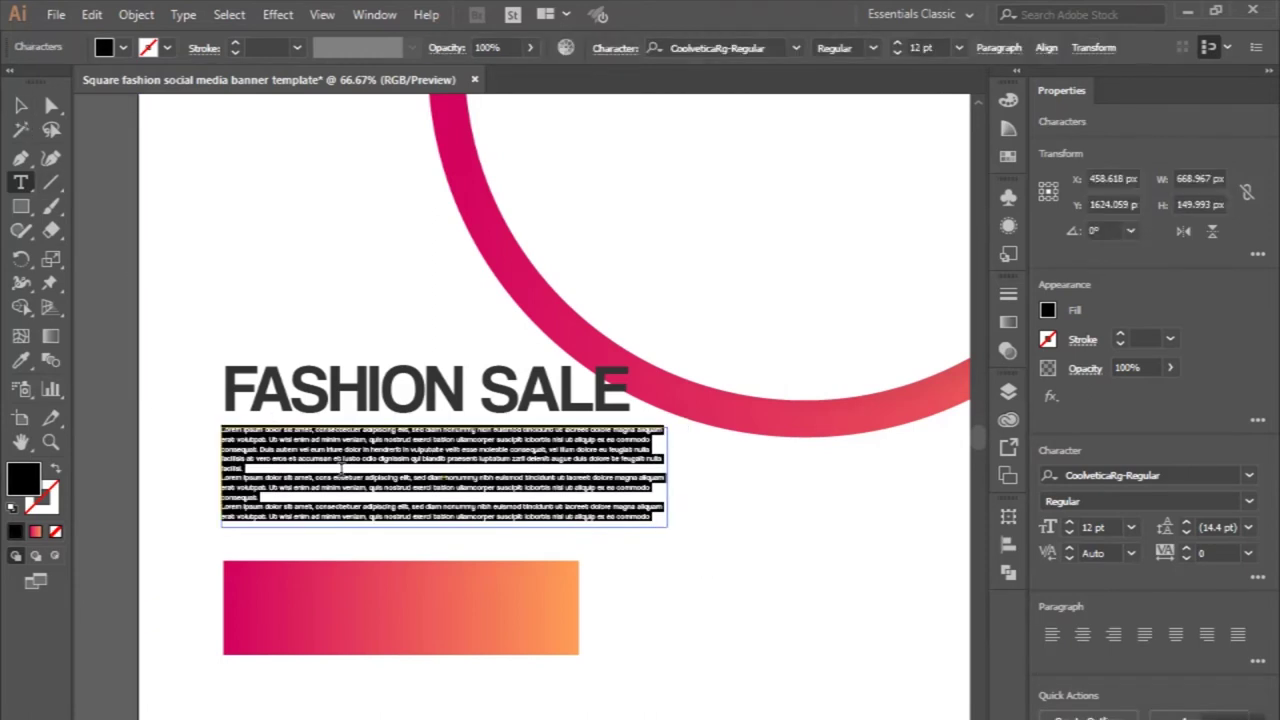
left_click(123, 47)
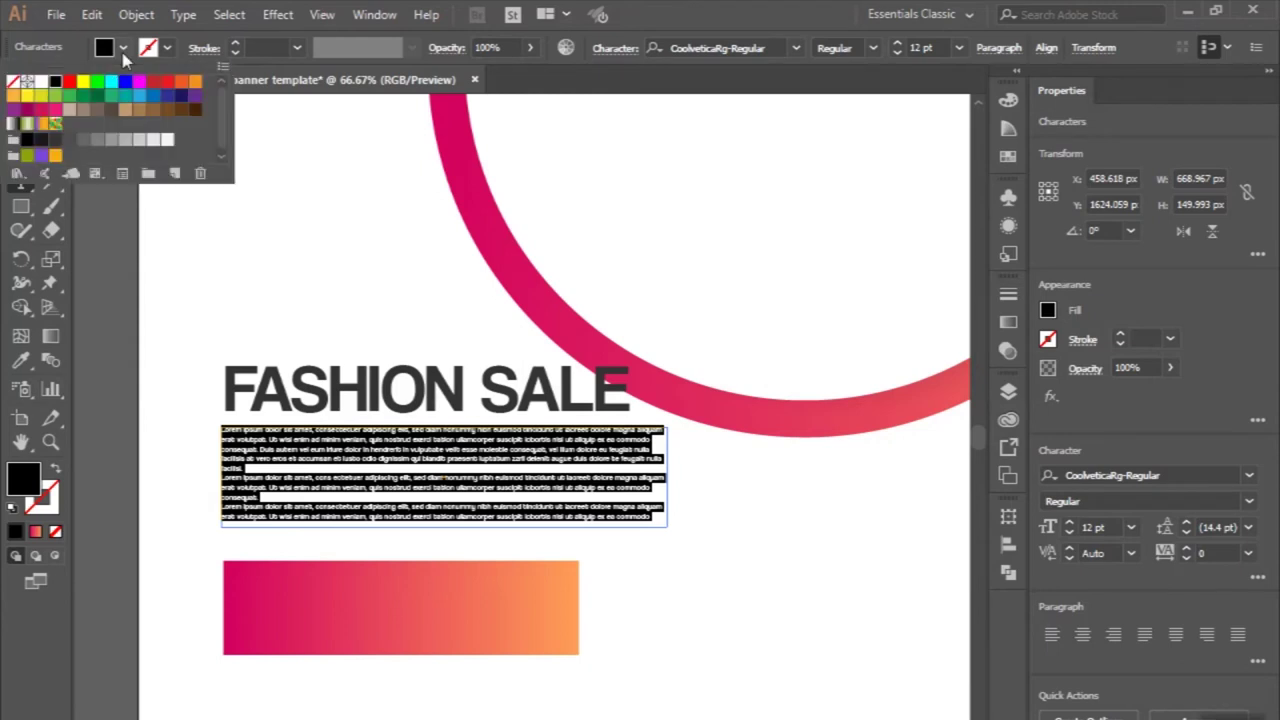
left_click(82, 142)
left_click(22, 106)
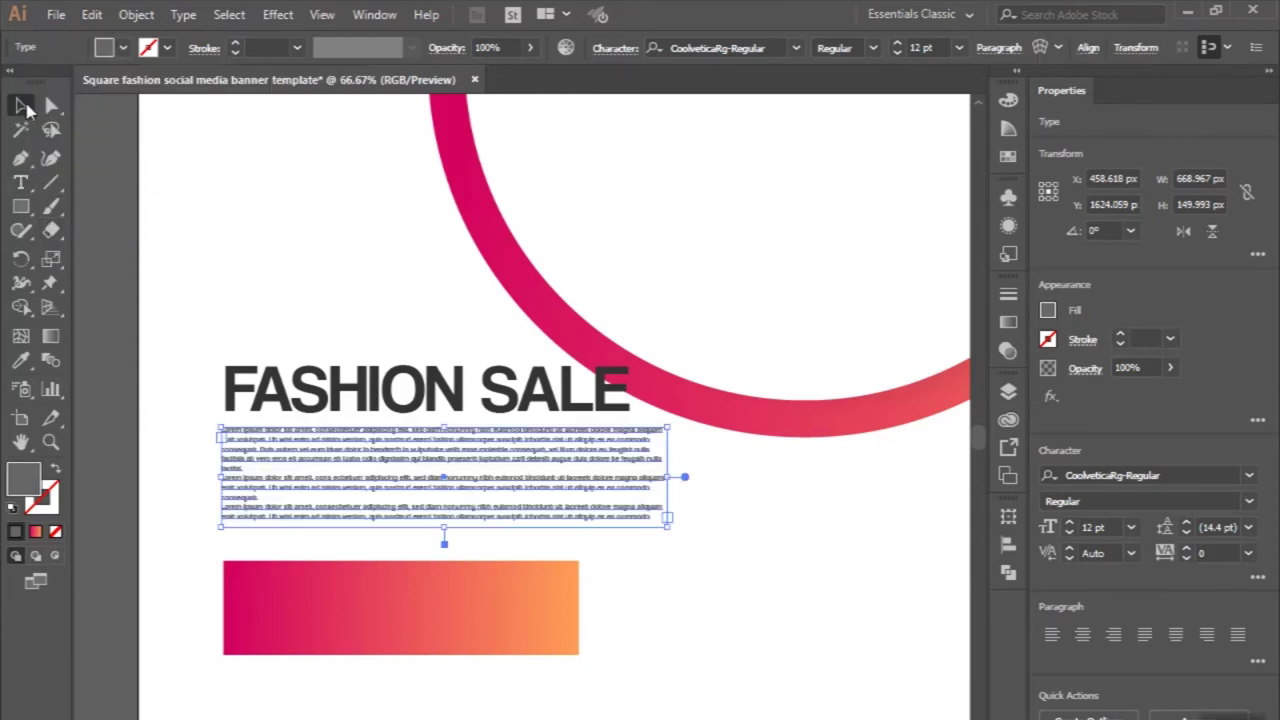
left_click(112, 172)
Delete the extra placeholder paragraphs, keeping only the first one
scroll(111, 166, "down", 1)
scroll(111, 166, "down", 3)
scroll(111, 166, "up", 2)
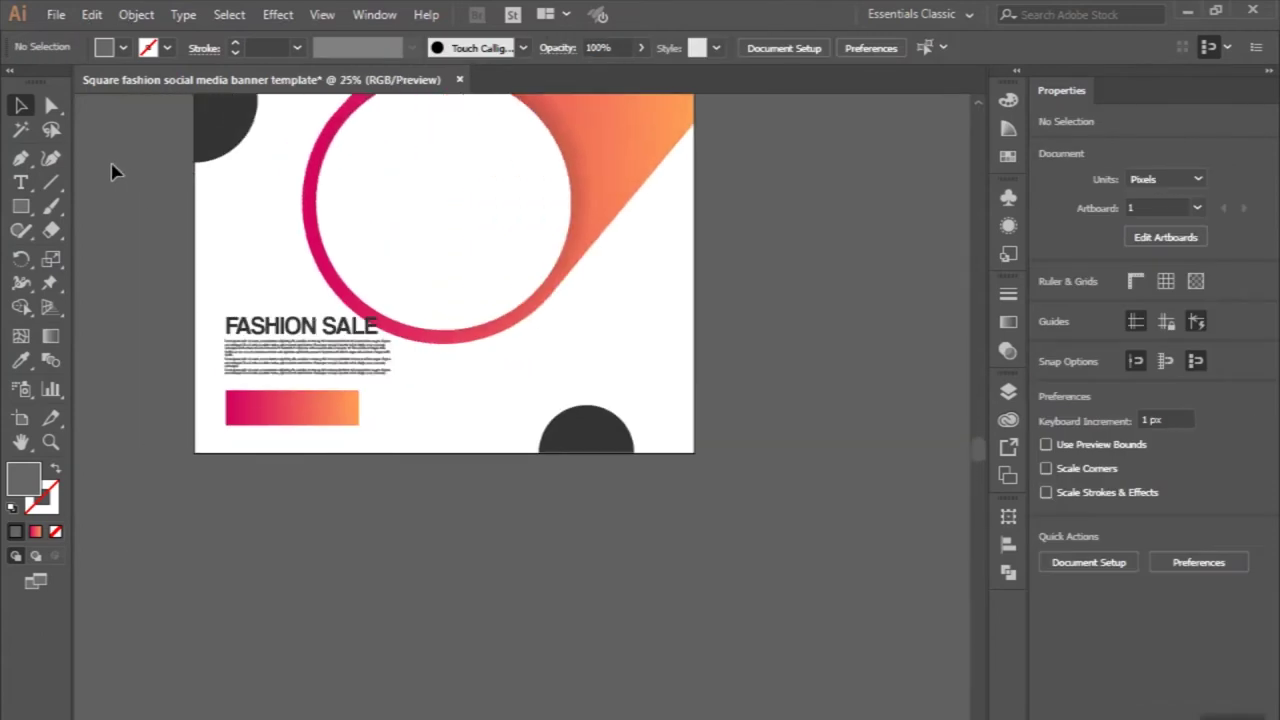
scroll(243, 345, "up", 3)
scroll(243, 345, "up", 2)
triple_click(251, 386)
scroll(255, 385, "up", 2)
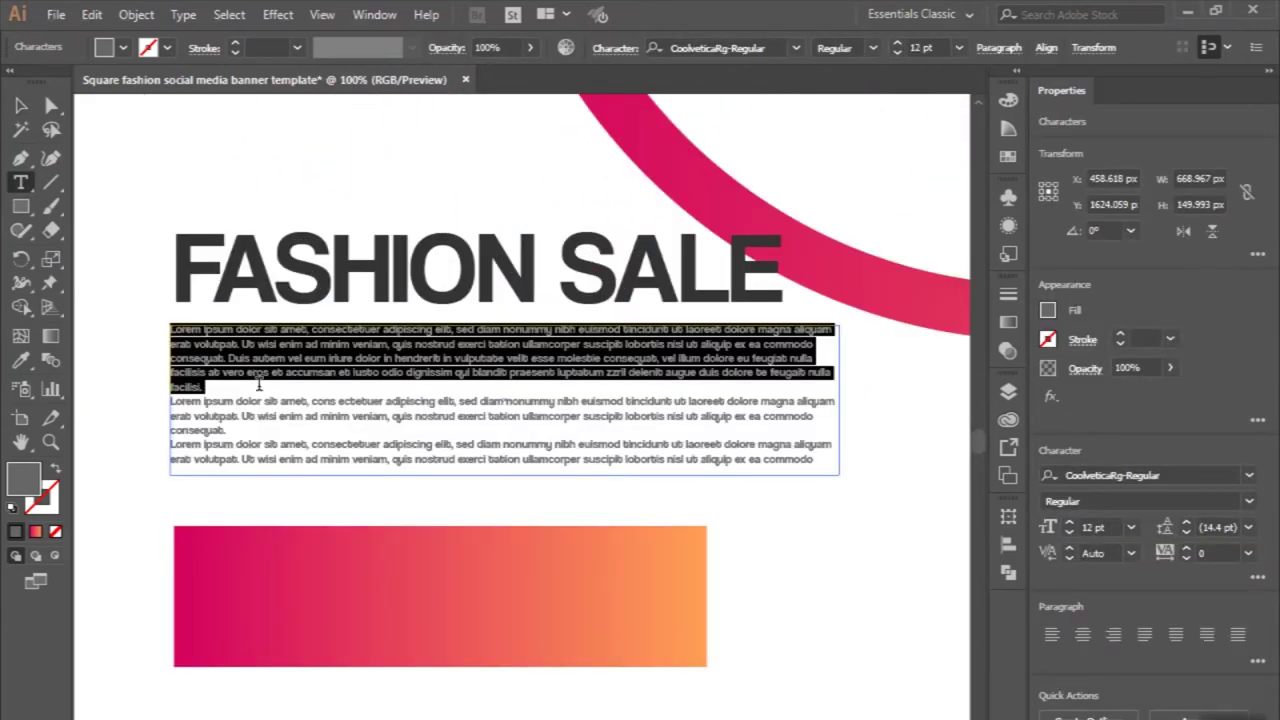
double_click(174, 401)
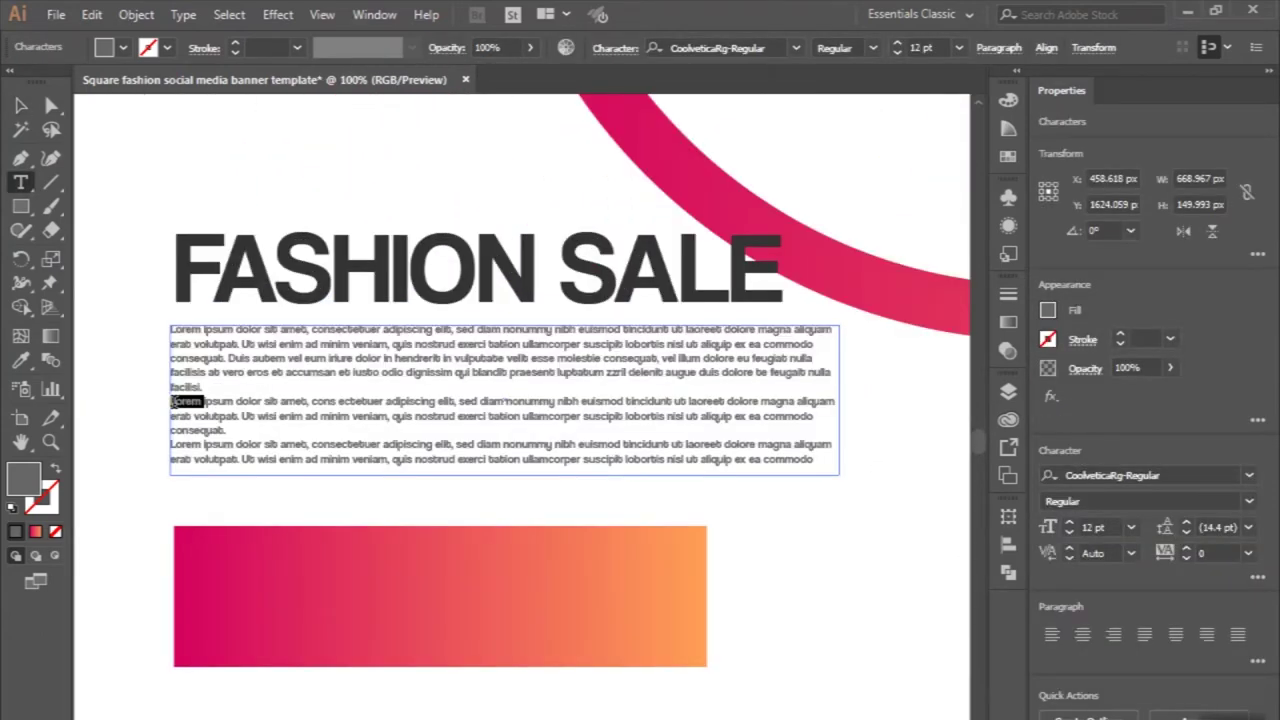
left_click_drag(541, 430, 857, 480)
key("BackSpace")
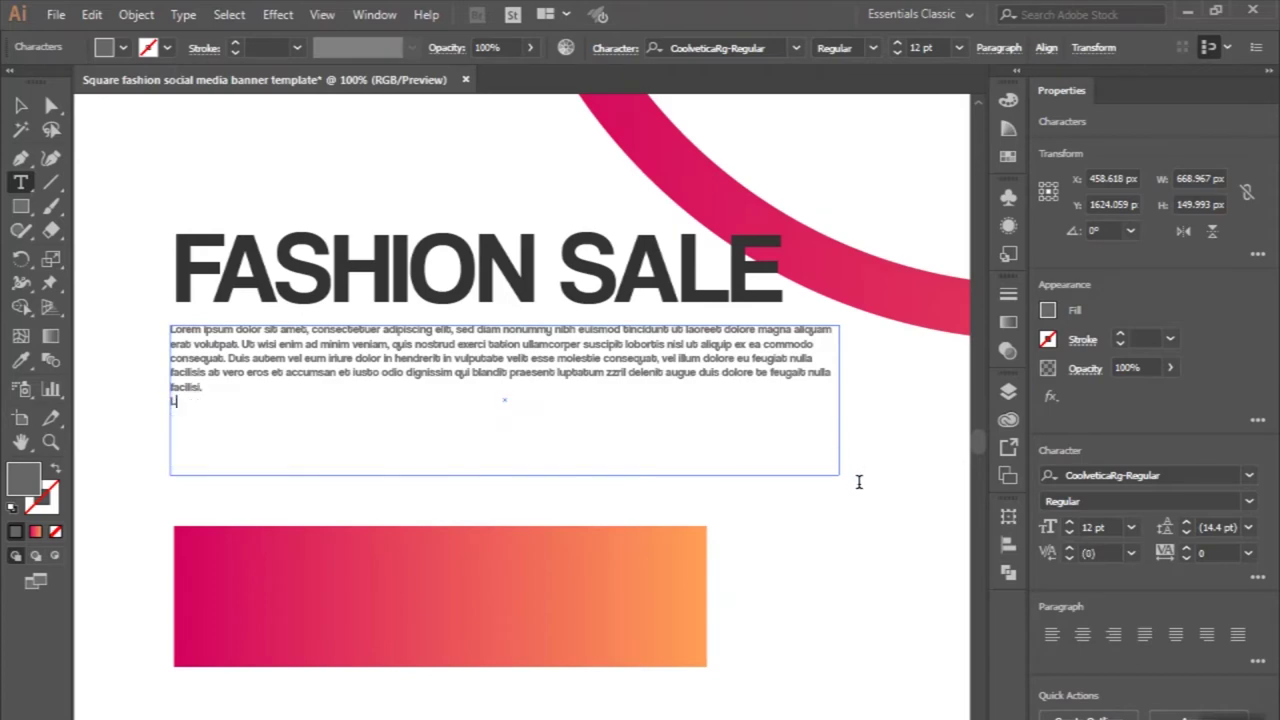
Set the remaining Lorem ipsum body text to 18 pt
key("ctrl+a")
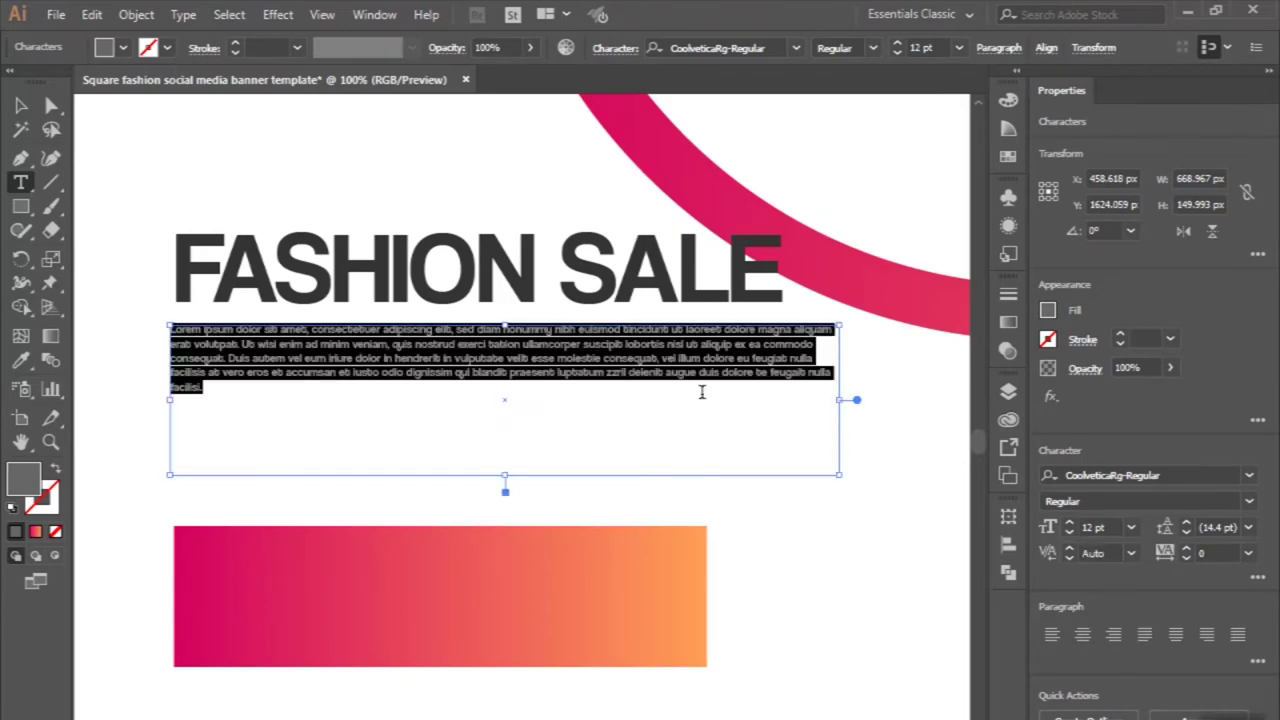
left_click(1131, 530)
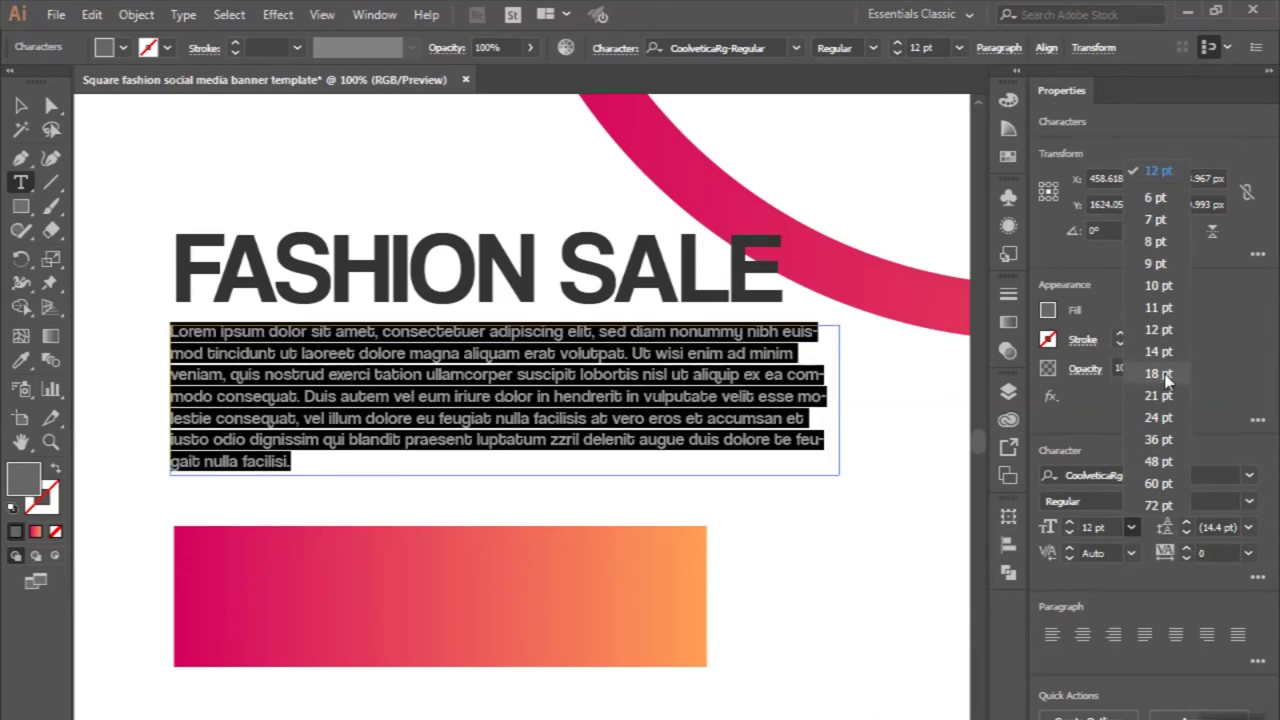
left_click(1158, 373)
left_click(21, 104)
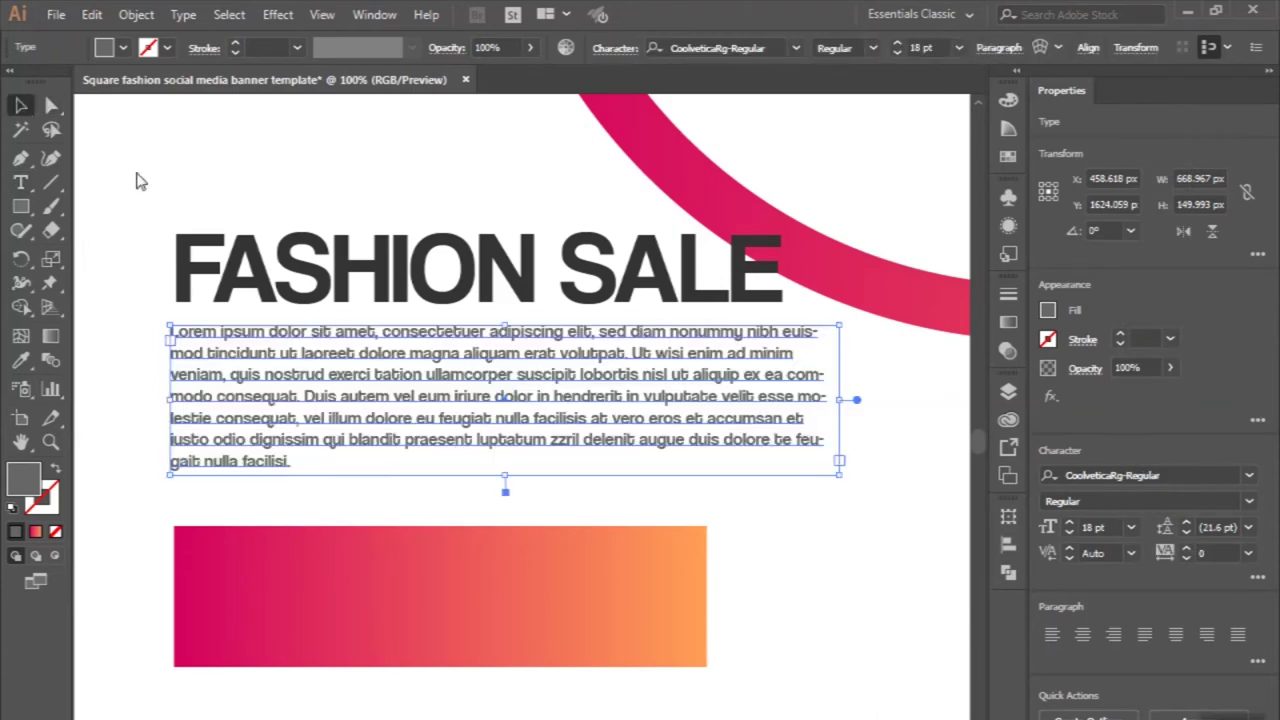
key("ctrl+minus")
key("ctrl+minus")
key("ctrl+minus")
left_click(118, 278)
key("ctrl+minus")
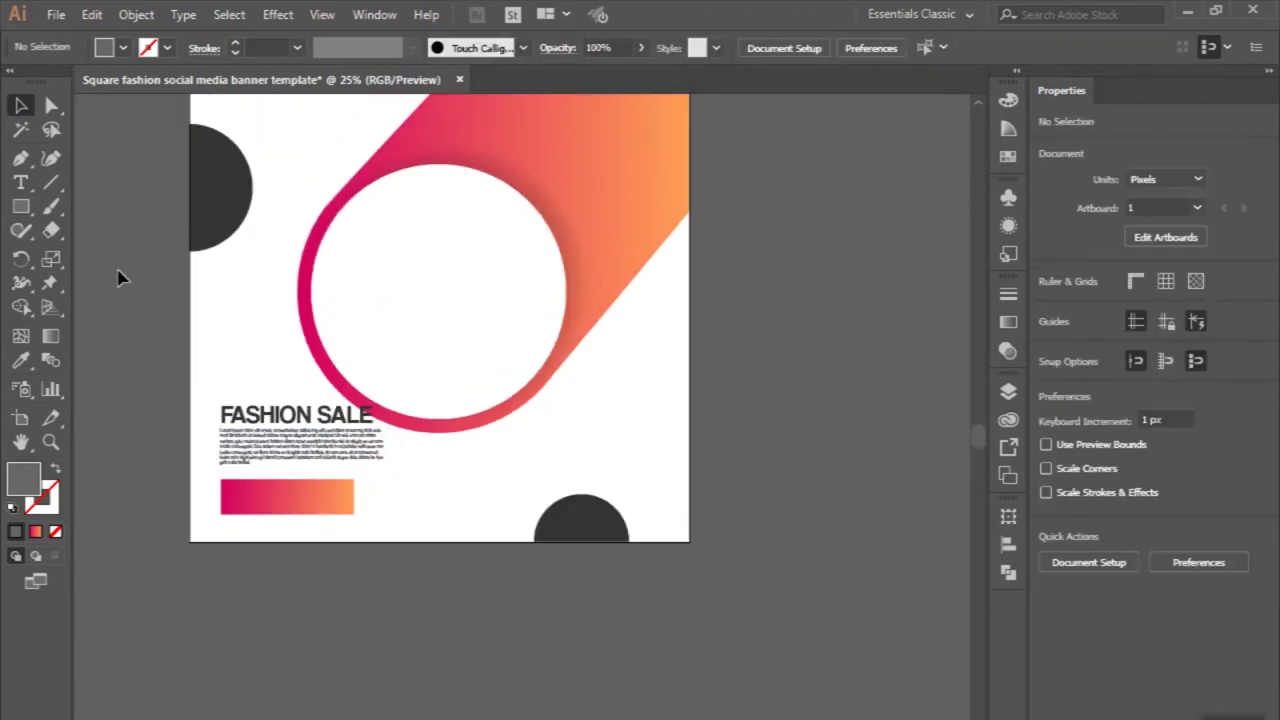
scroll(118, 278, "up", 2)
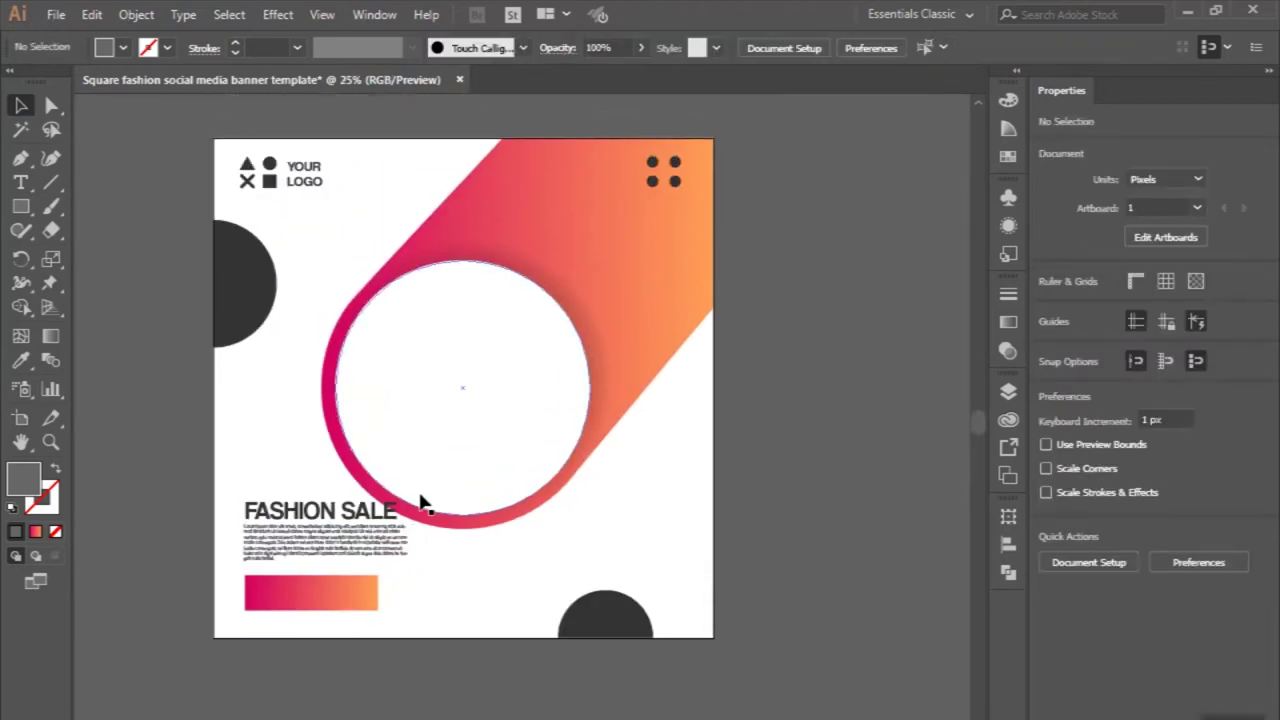
key("ctrl+plus")
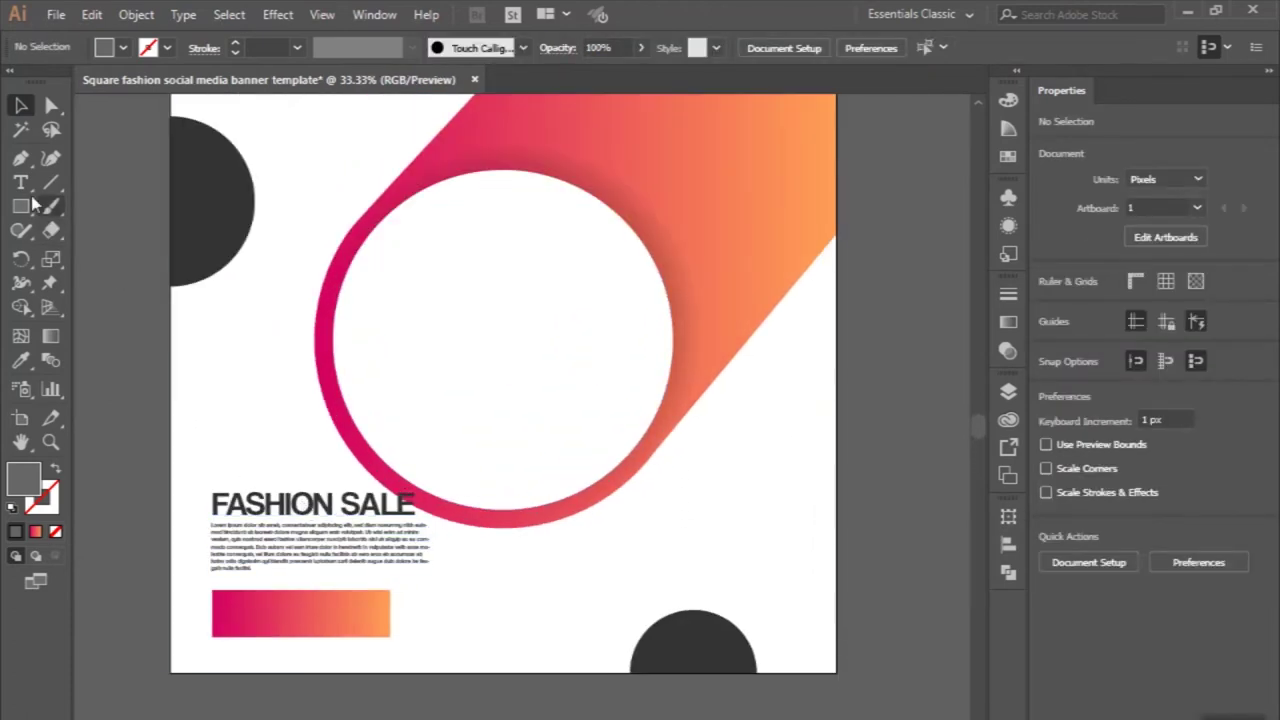
left_click(21, 183)
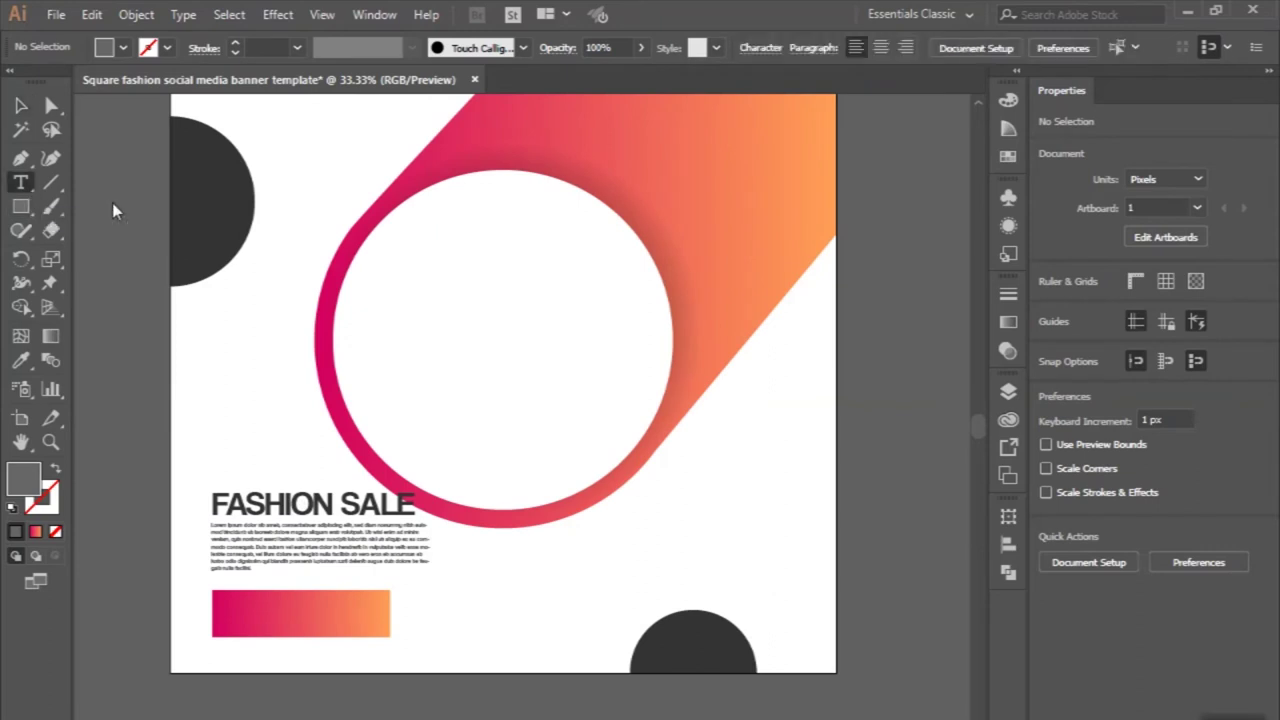
Create a large '50%' text label to the right of the ring
left_click(687, 507)
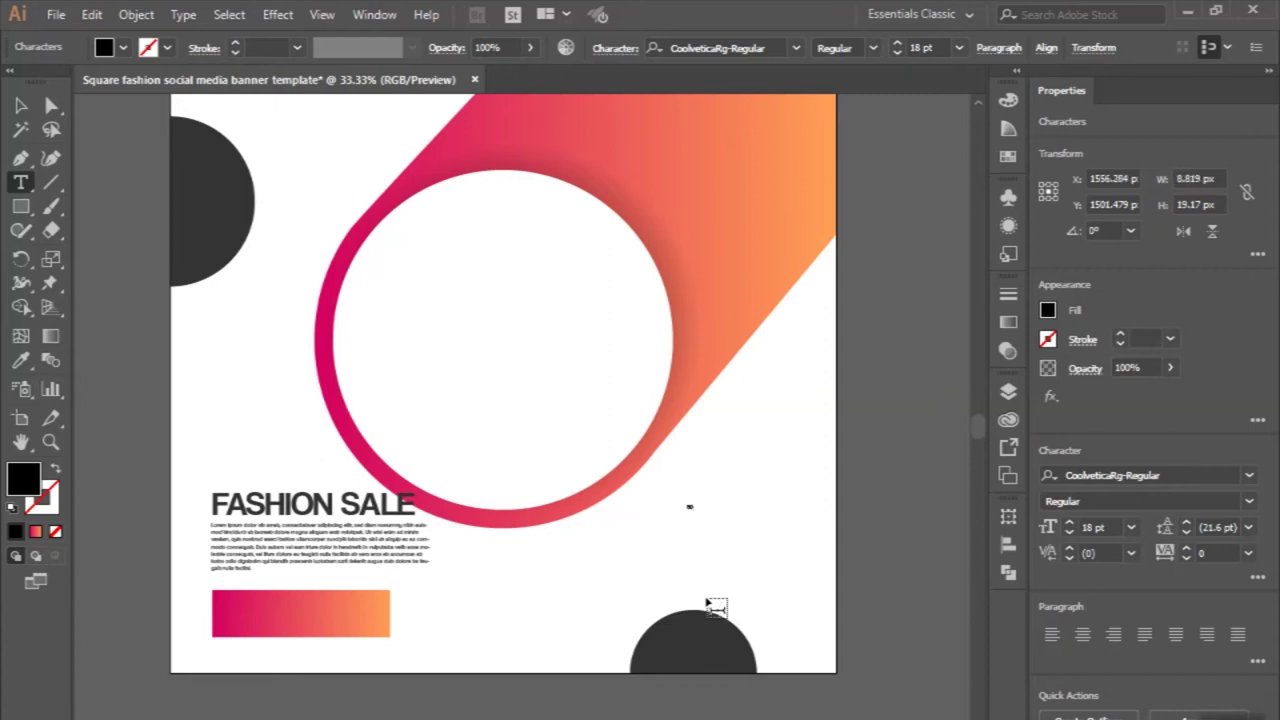
left_click(21, 105)
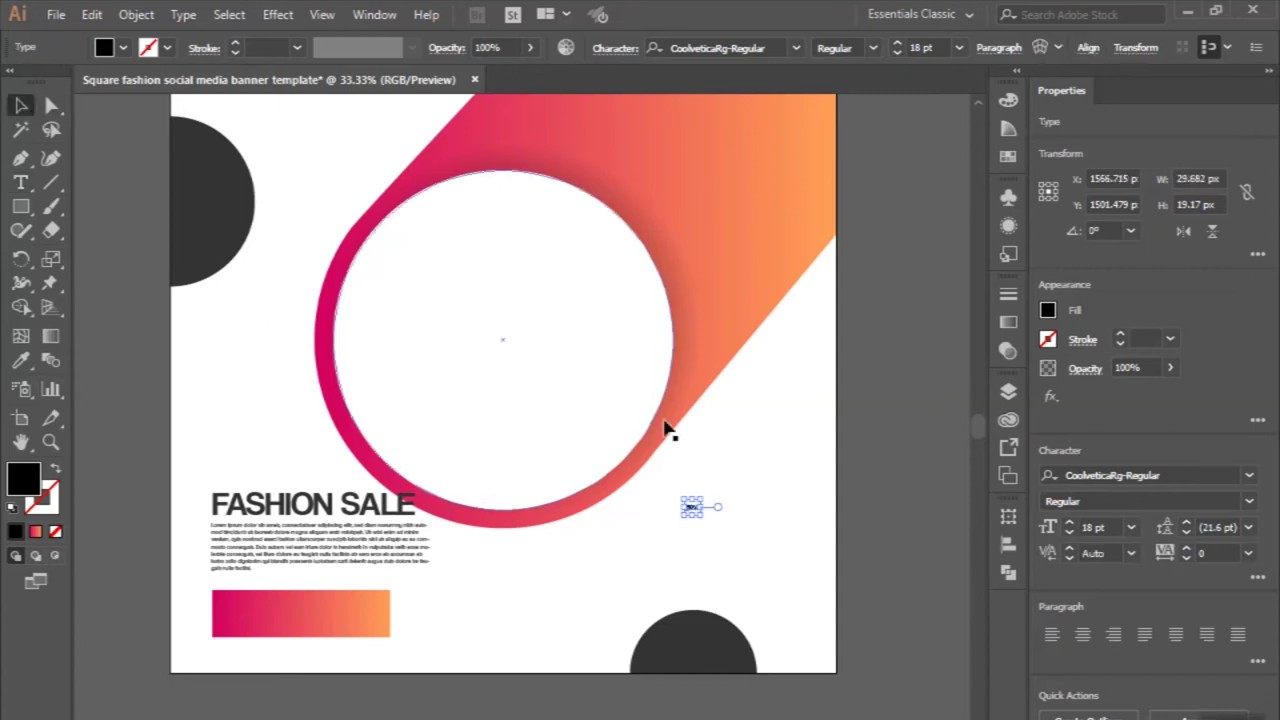
mouse_move(700, 514)
left_mouse_down()
mouse_move(788, 592)
mouse_move(758, 512)
mouse_move(748, 540)
left_mouse_up()
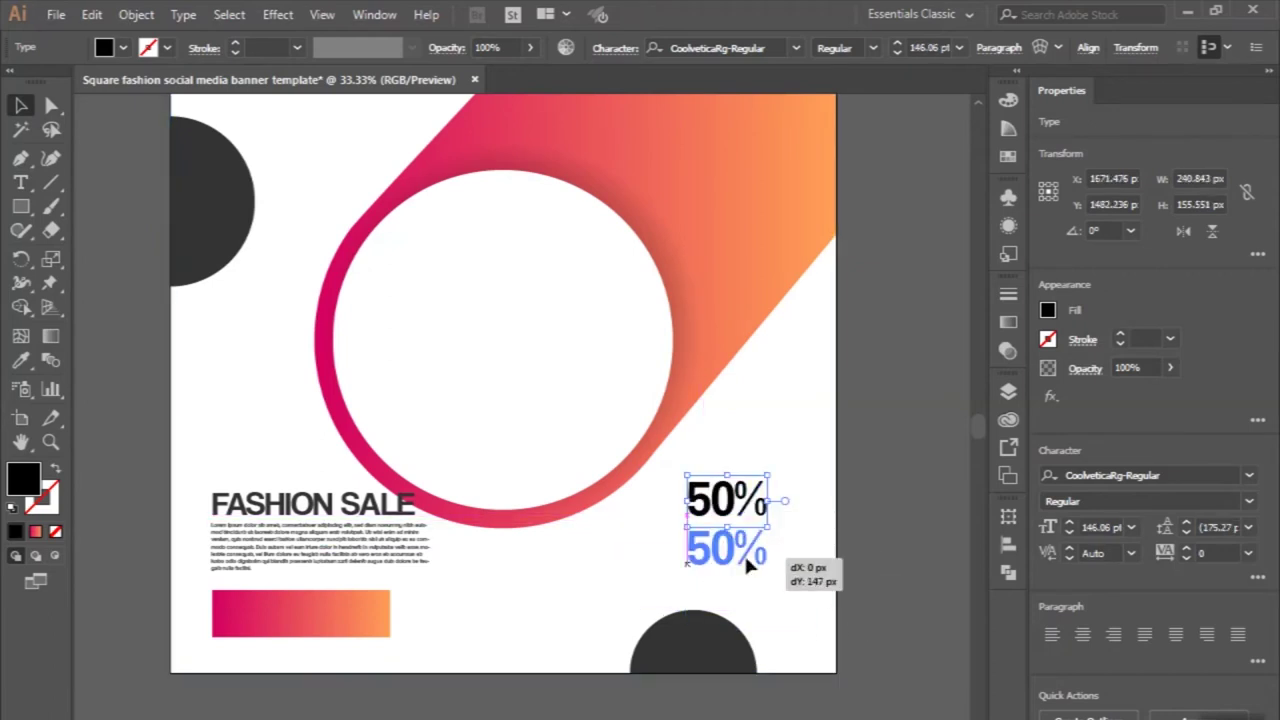
scroll(745, 556, "up", 2)
scroll(745, 556, "up", 1)
Add an 'OFF' line below 50% and align the two lines together
key("t")
double_click(745, 555)
type("OFF")
left_click(22, 106)
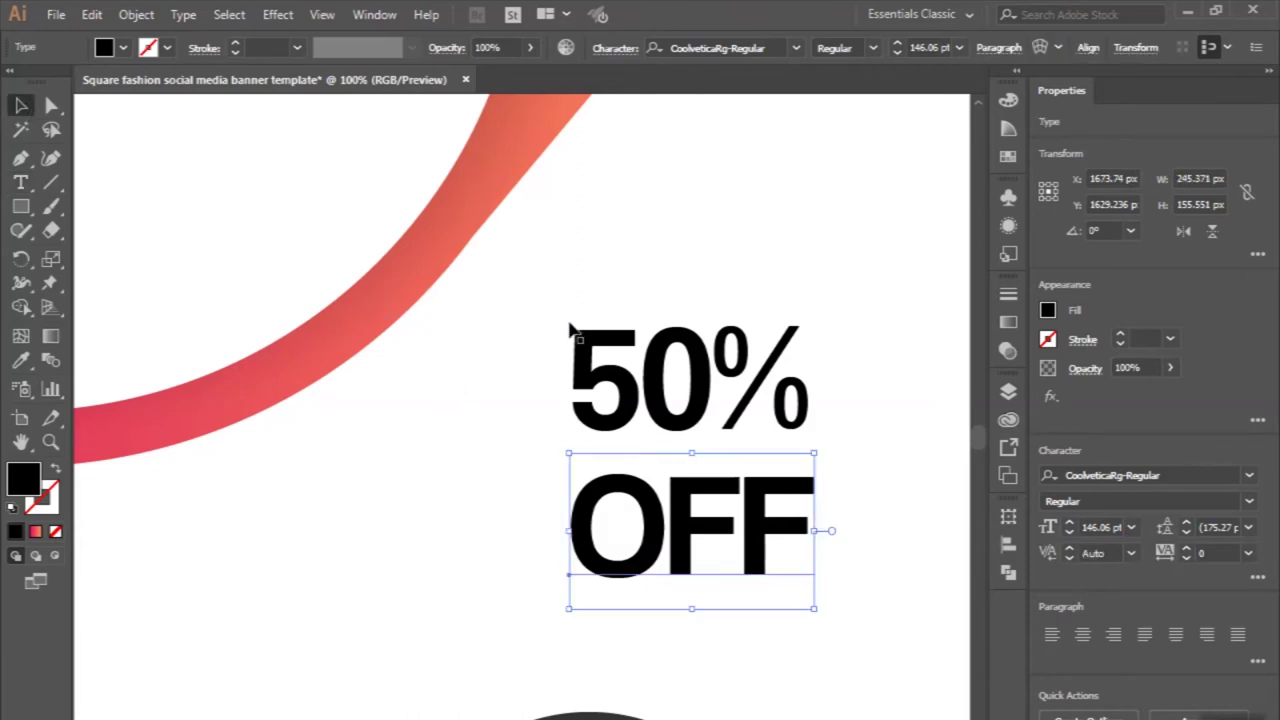
left_click_drag(670, 386, 672, 400)
left_click(727, 522, "shift")
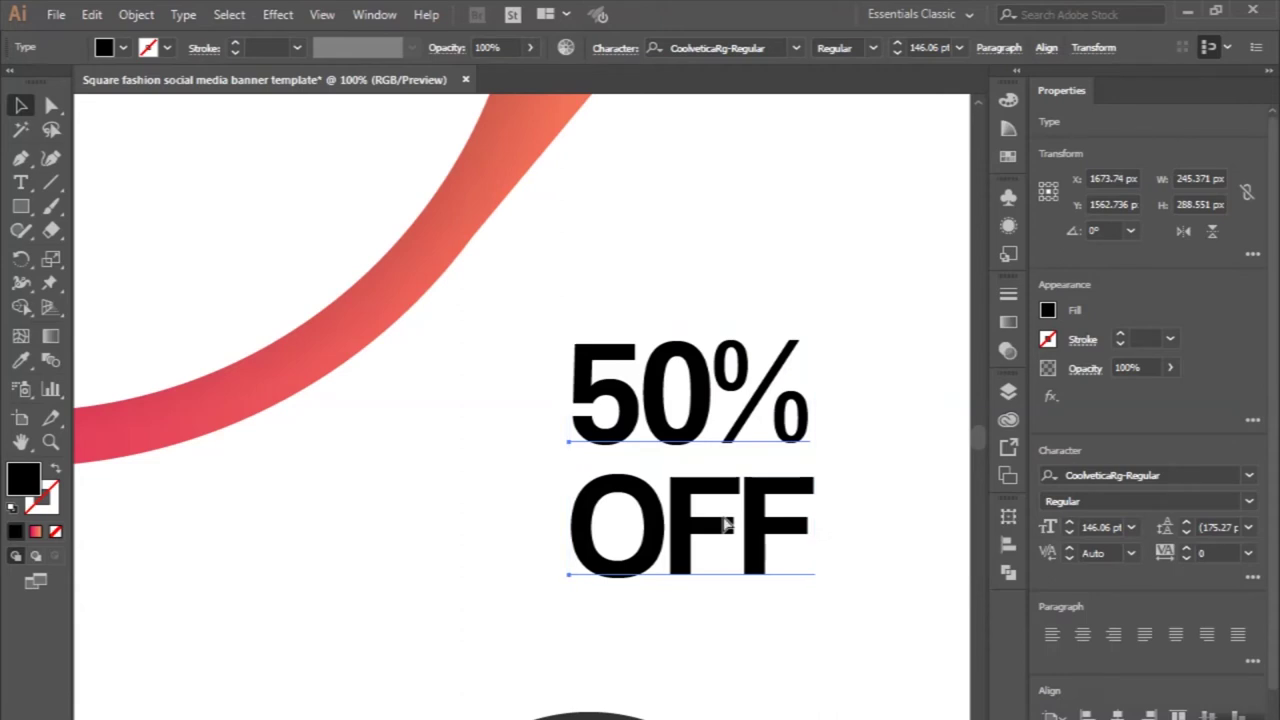
Select the 50% OFF label and then the FASHION SALE heading to compare them
key("ctrl+minus")
key("ctrl+minus")
key("ctrl+minus")
key("ctrl+minus")
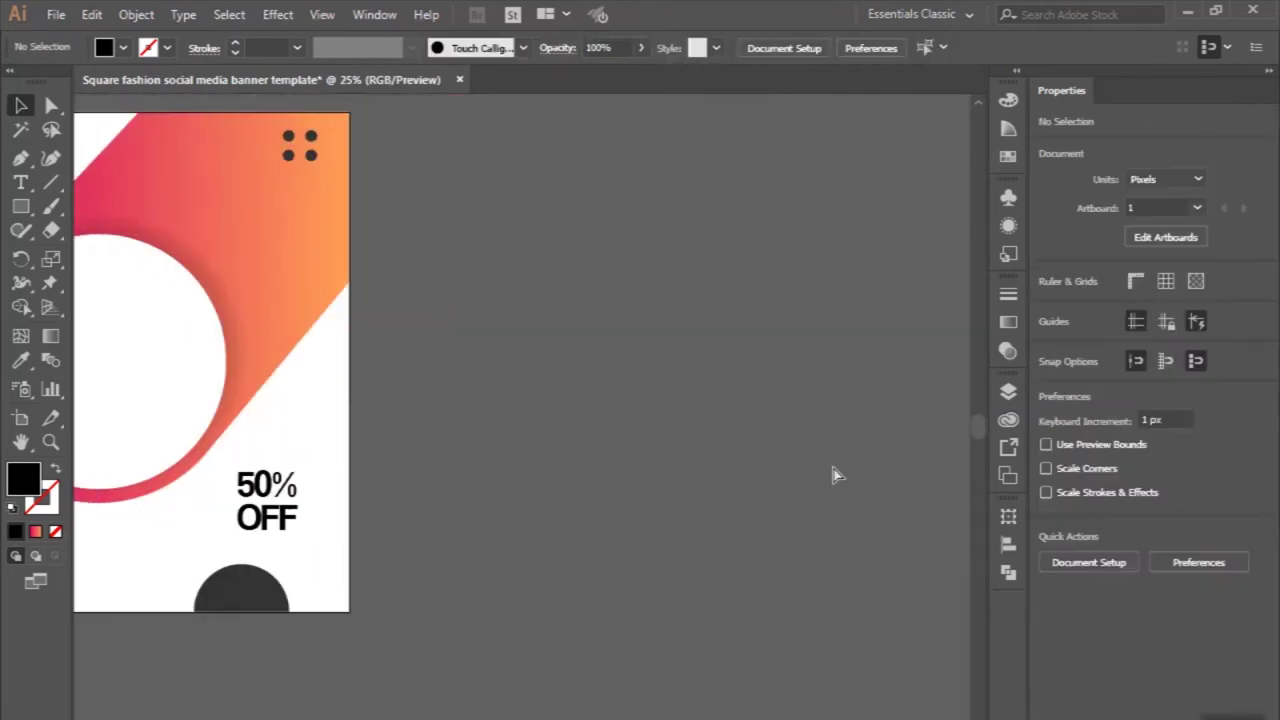
scroll(835, 475, "left", 3)
scroll(835, 475, "left", 3)
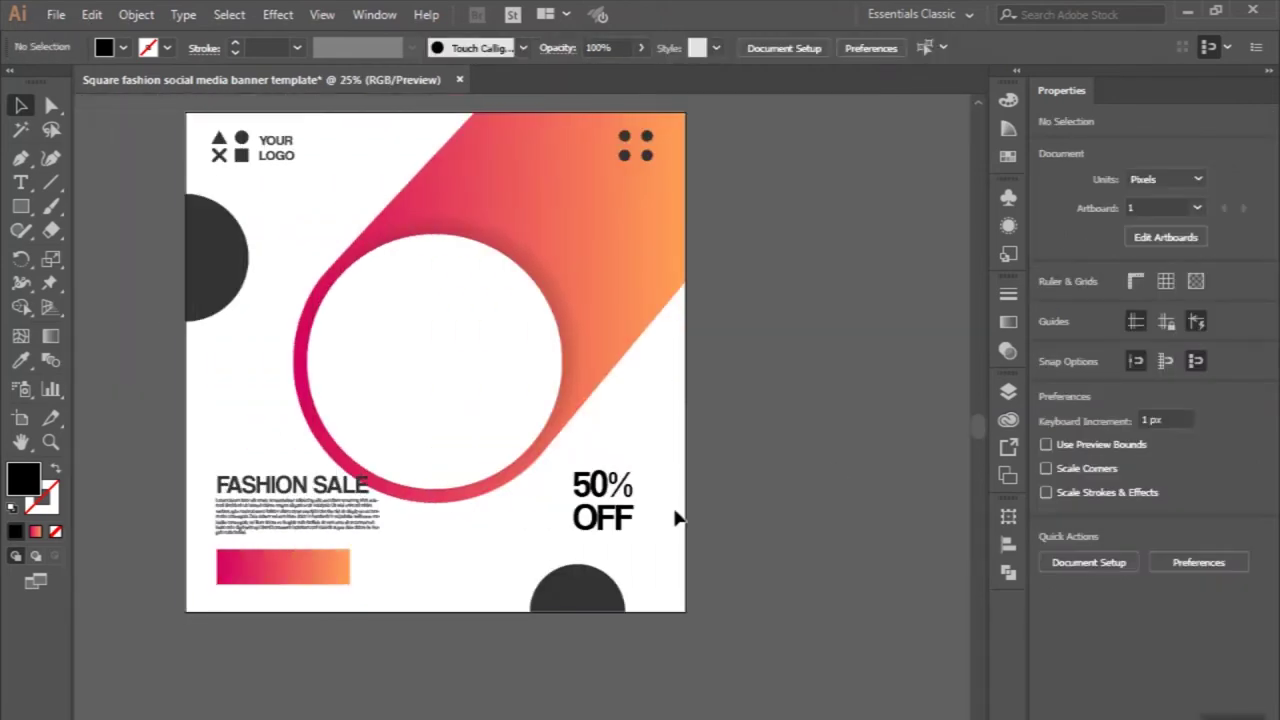
scroll(646, 526, "up", 3)
scroll(651, 531, "left", 2)
left_click(641, 488)
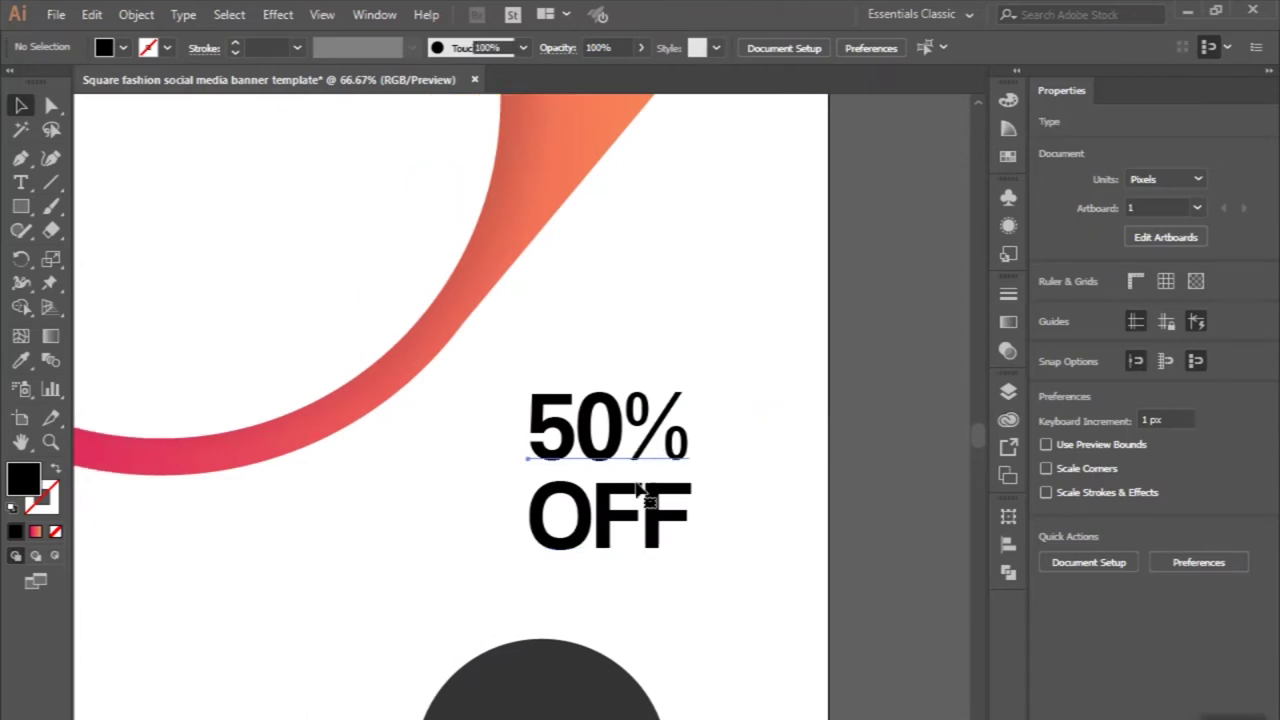
scroll(641, 488, "down", 2)
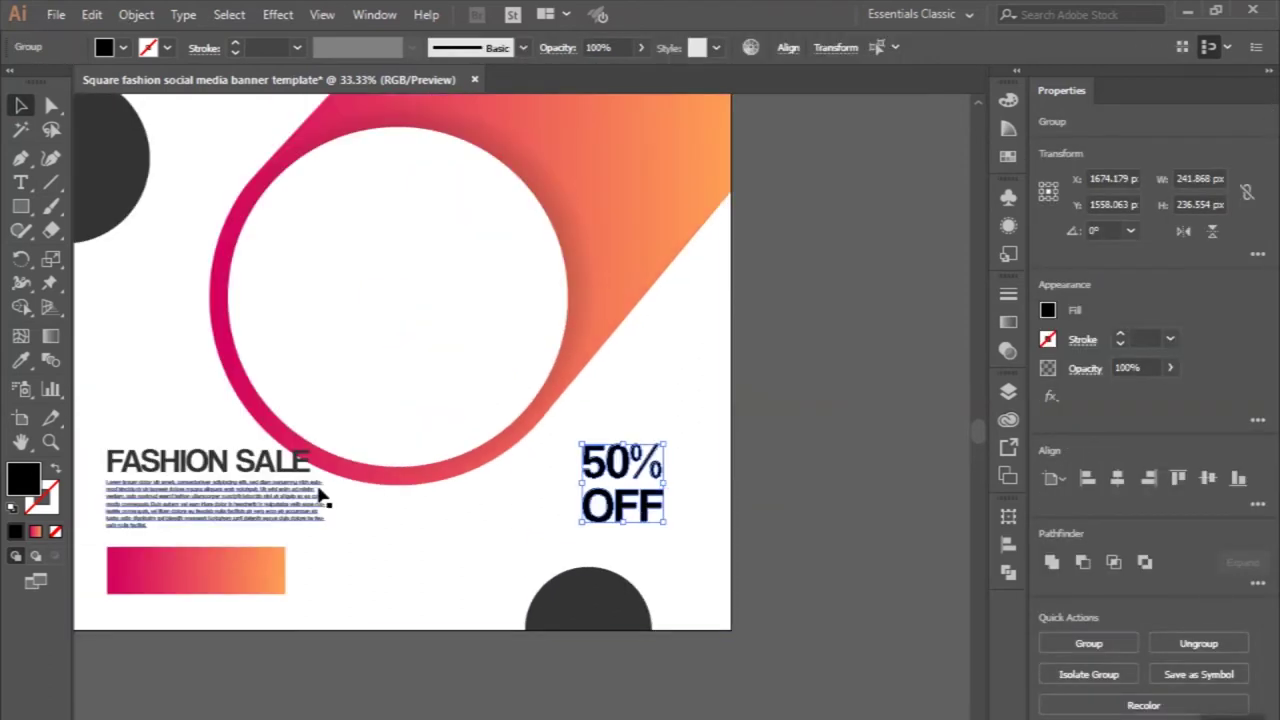
left_click(280, 513)
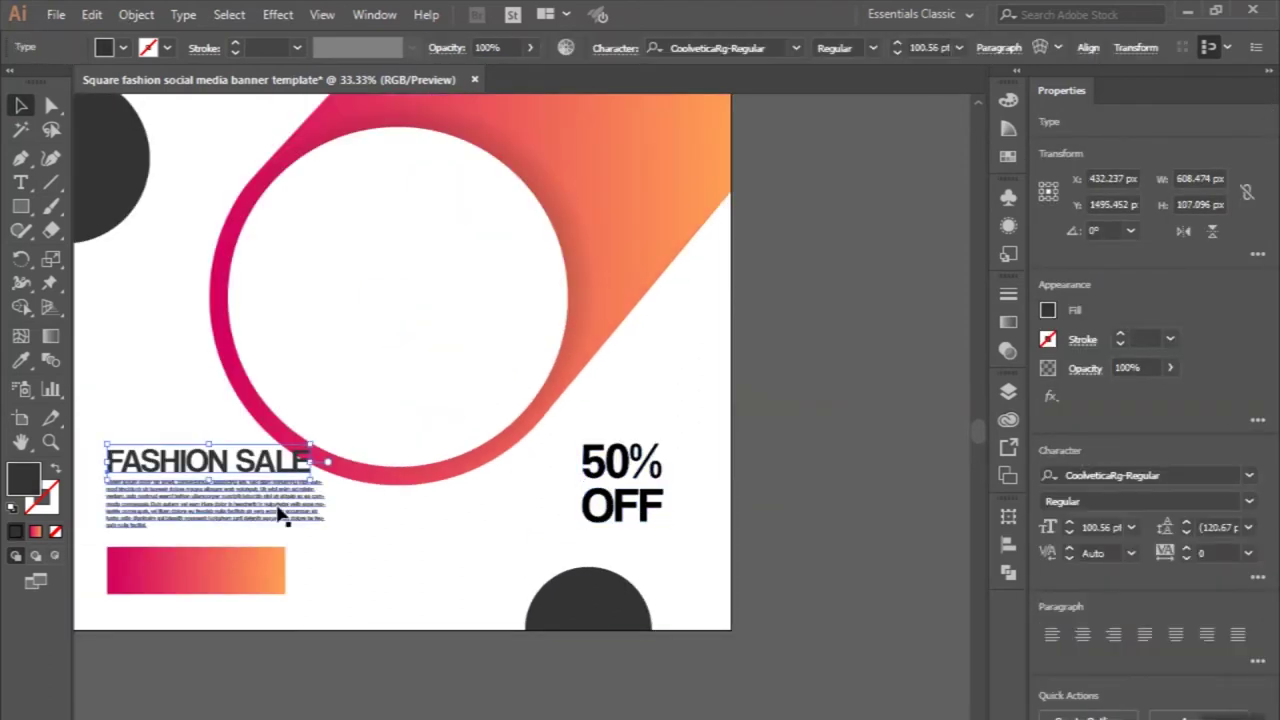
scroll(643, 482, "up", 4)
Isolate the 50% OFF group and give the % sign a 2 px Offset Path
left_click(737, 438)
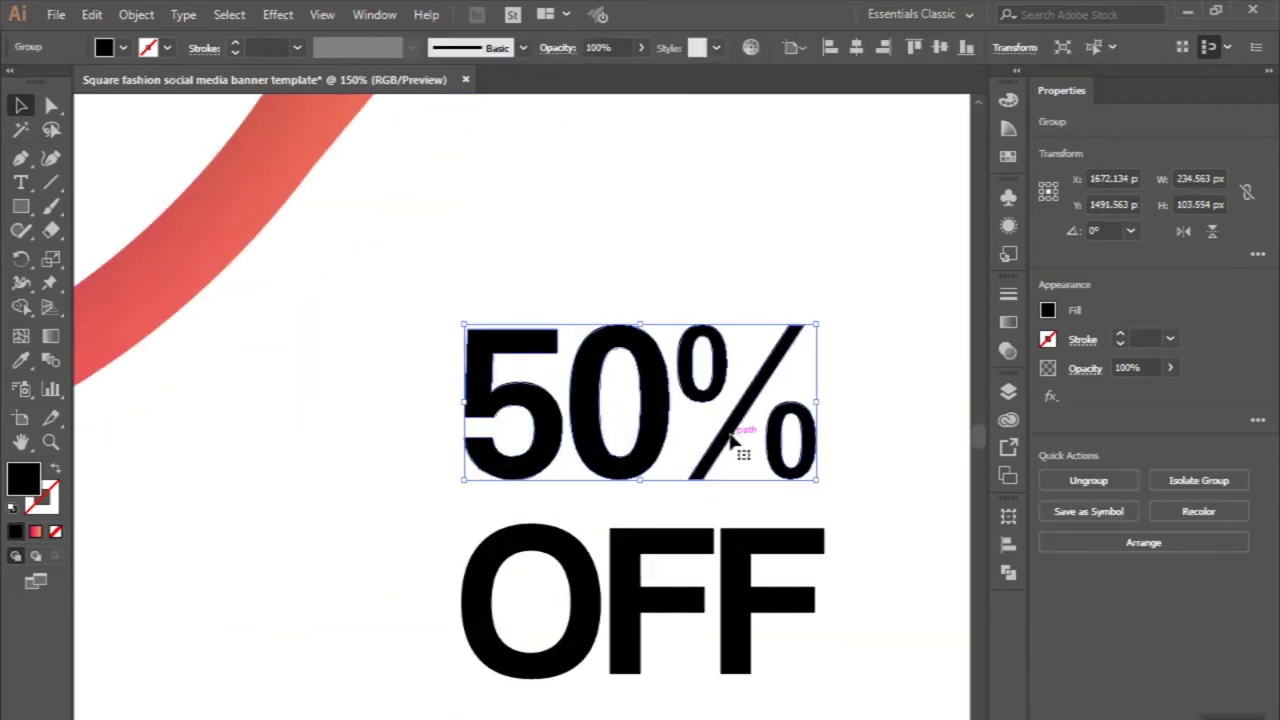
double_click(737, 438)
left_click(730, 382)
left_click(135, 14)
mouse_move(210, 451)
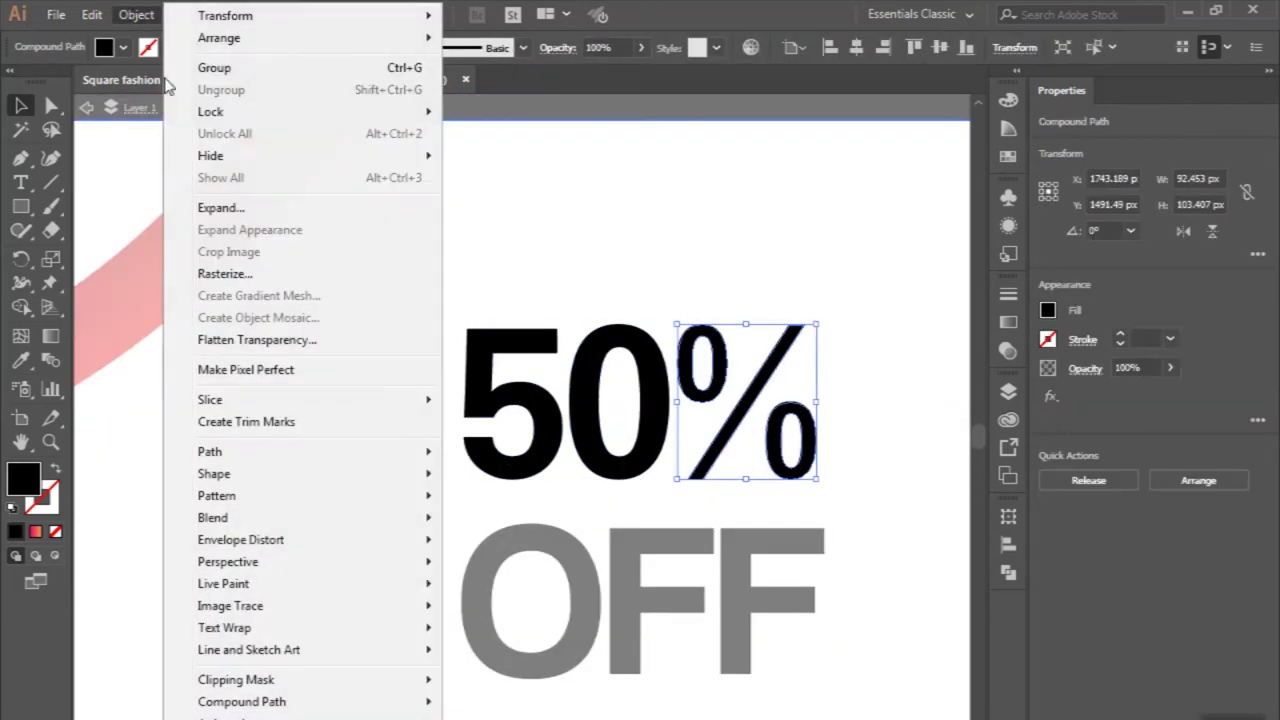
left_click(500, 526)
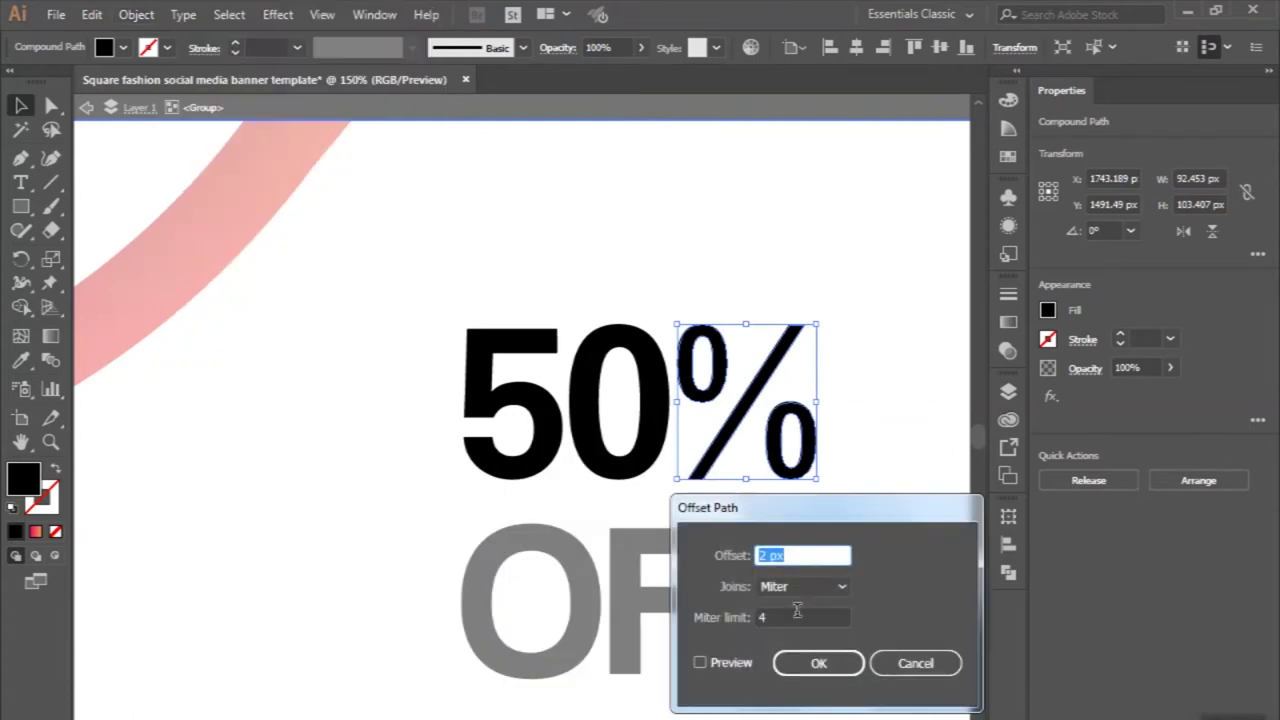
left_click(733, 665)
left_click(818, 663)
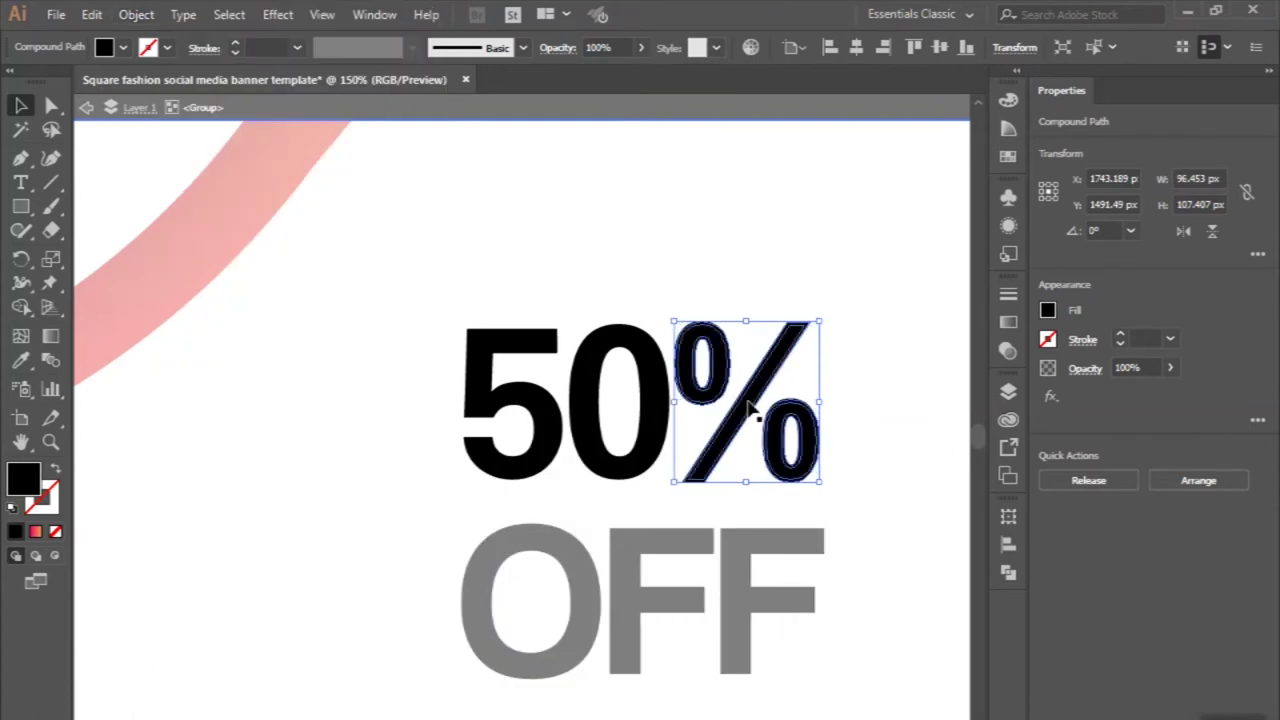
Unite the offset % into one shape with Pathfinder and reselect the 50% OFF group
left_click(1063, 566)
left_click(894, 537)
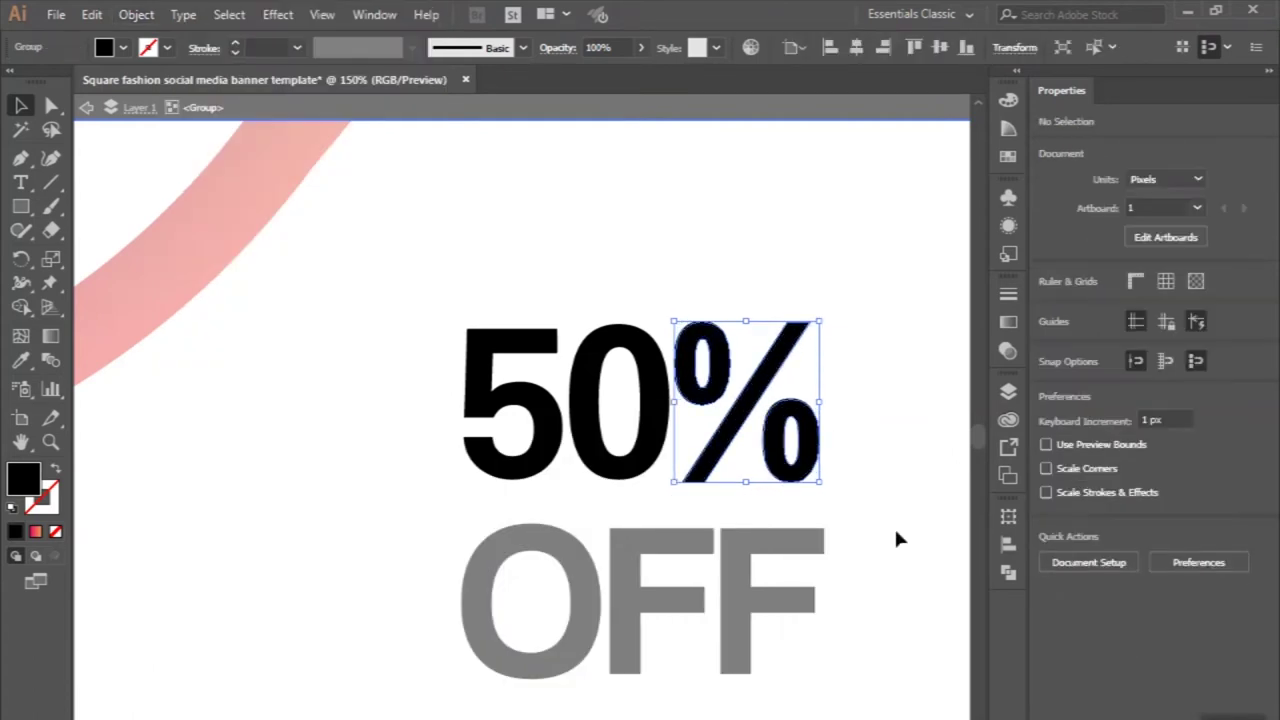
scroll(894, 537, "down", 2)
scroll(594, 540, "down", 2)
scroll(594, 537, "down", 1)
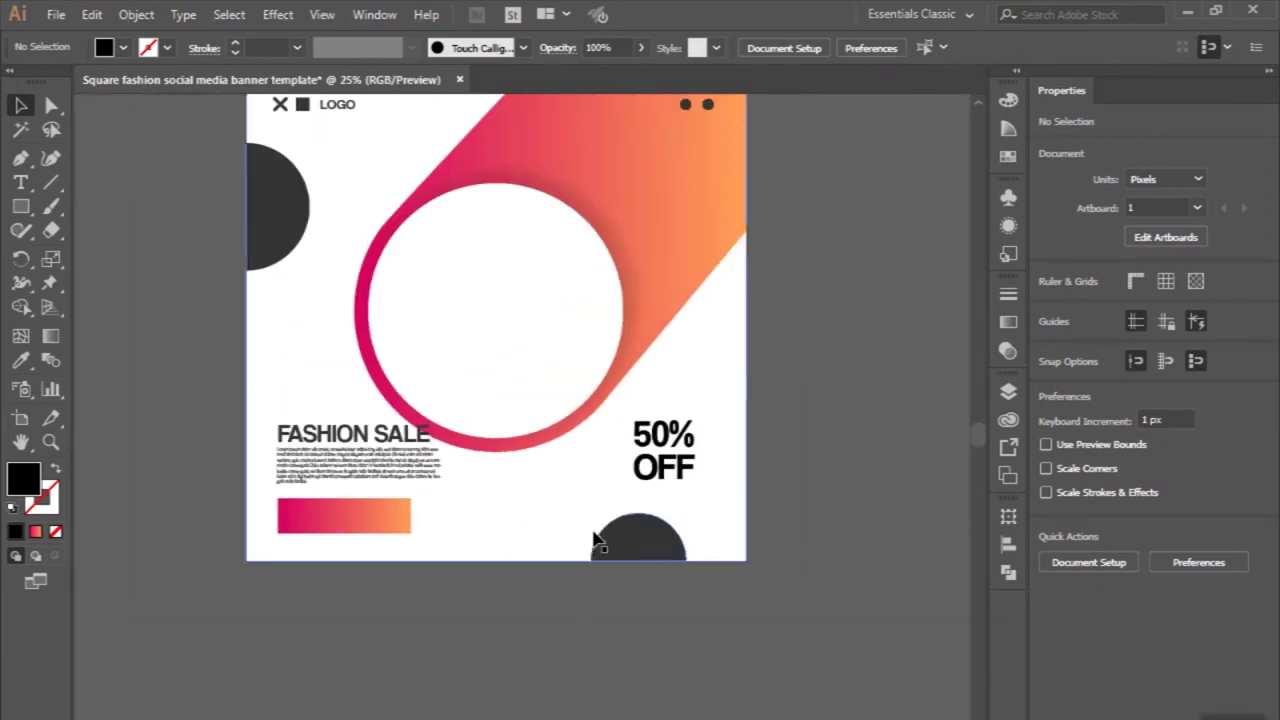
scroll(594, 600, "up", 1)
left_click_drag(750, 488, 632, 564)
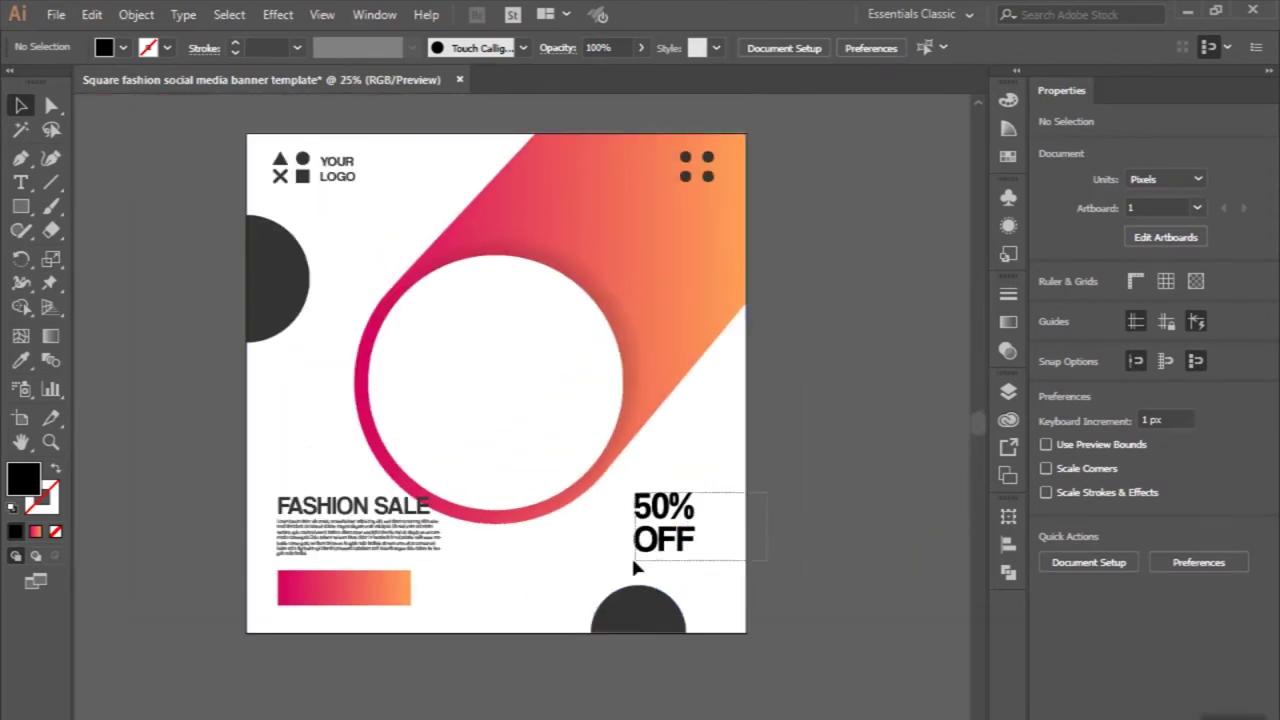
Shrink the 50% OFF group slightly and give it the gradient bar's fill
scroll(666, 553, "up", 2)
left_click_drag(663, 560, 663, 547)
scroll(663, 547, "down", 2)
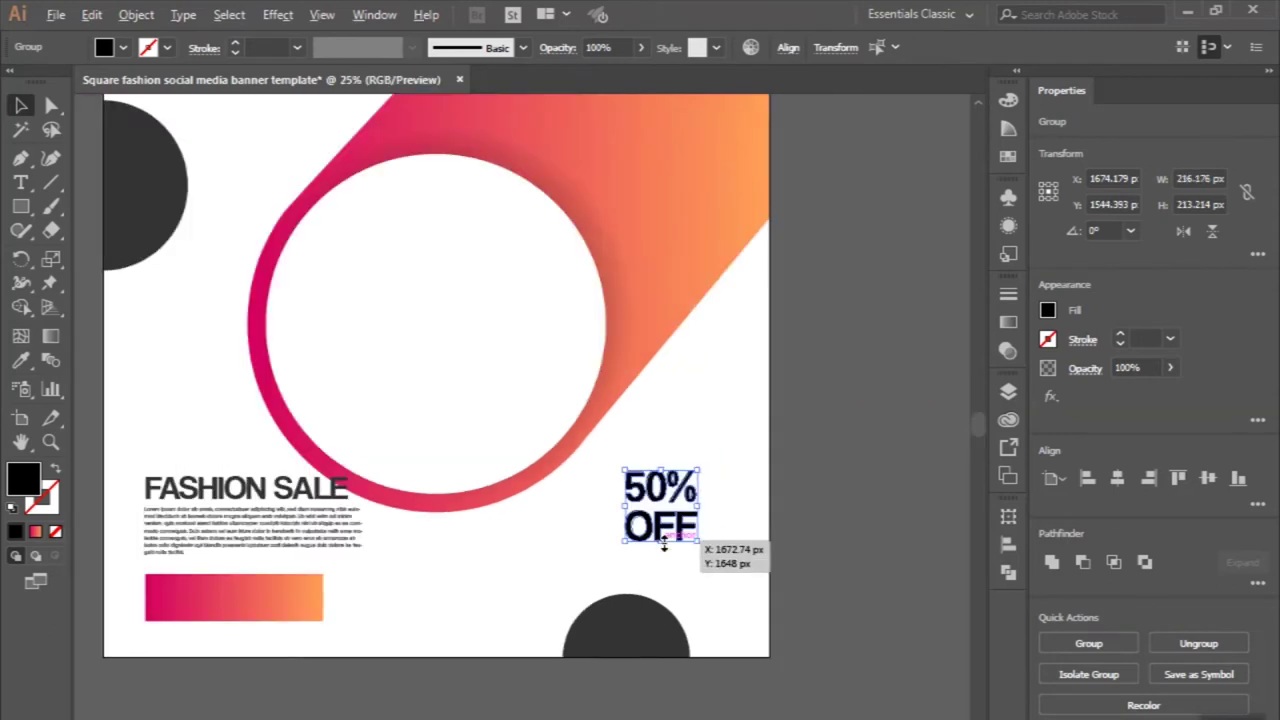
left_click(21, 360)
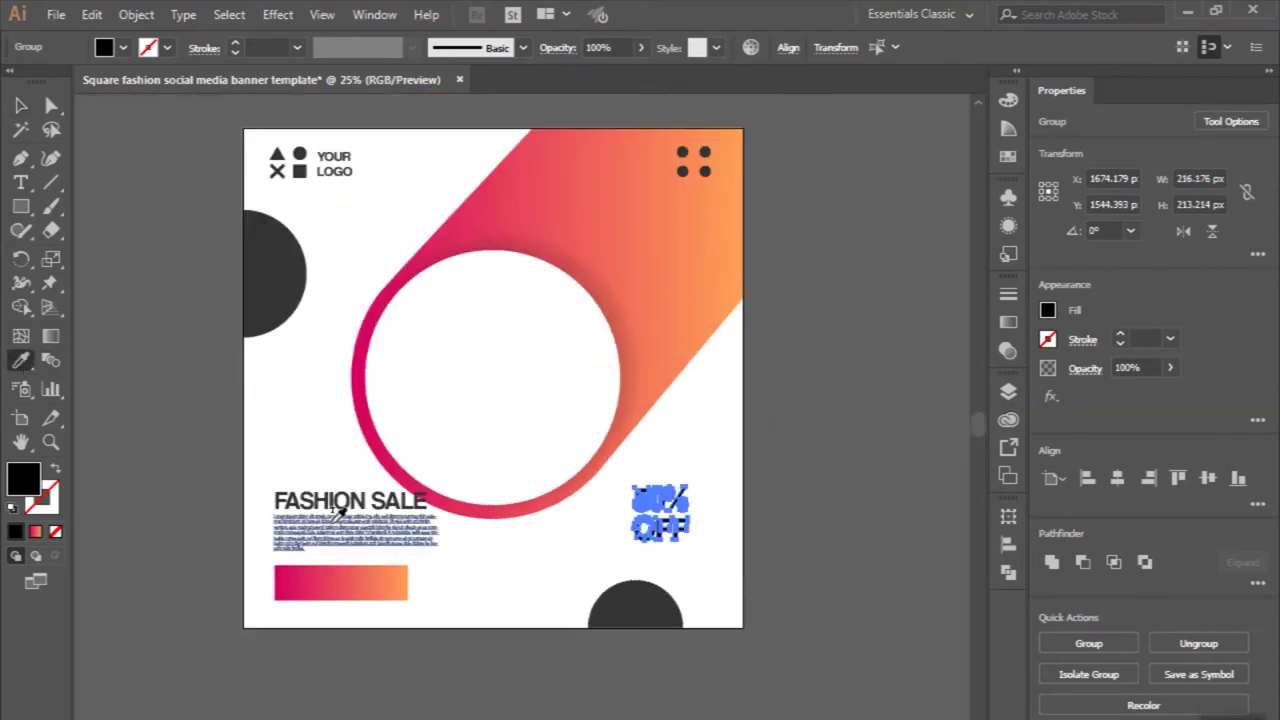
left_click(351, 583)
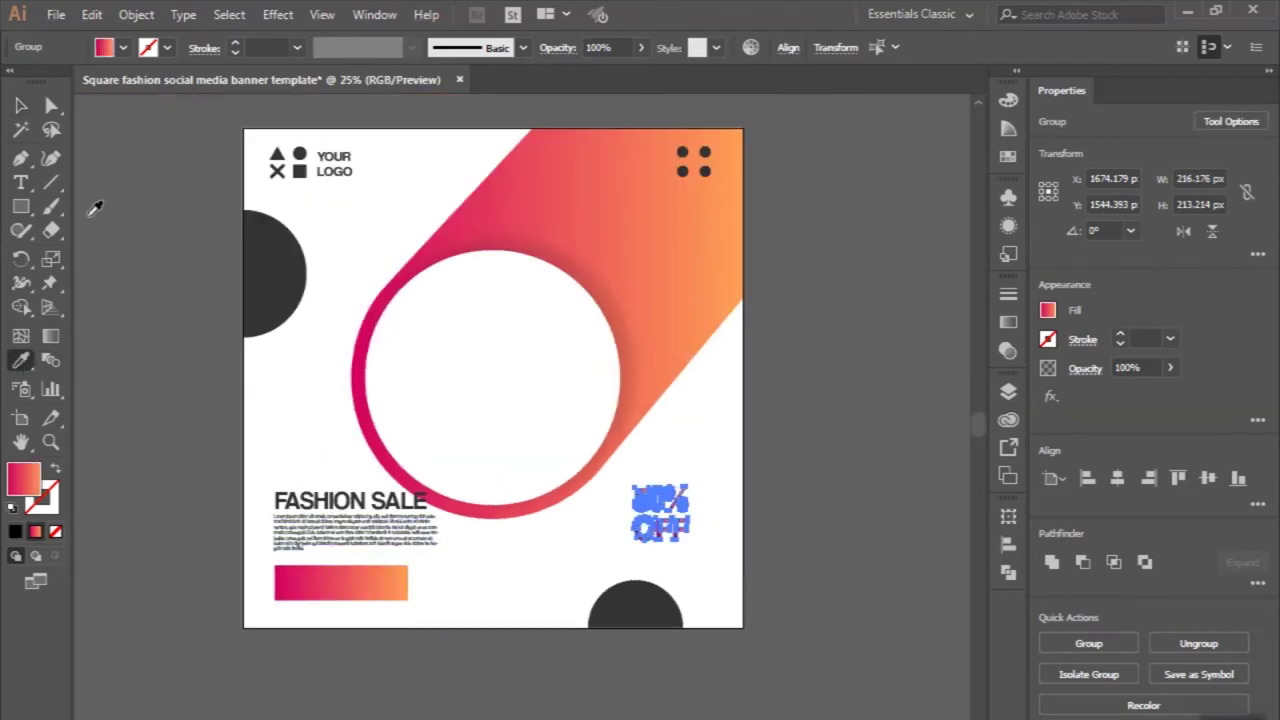
Redirect the 50% OFF gradient so red sits top-right and orange bottom-left
left_click(62, 341)
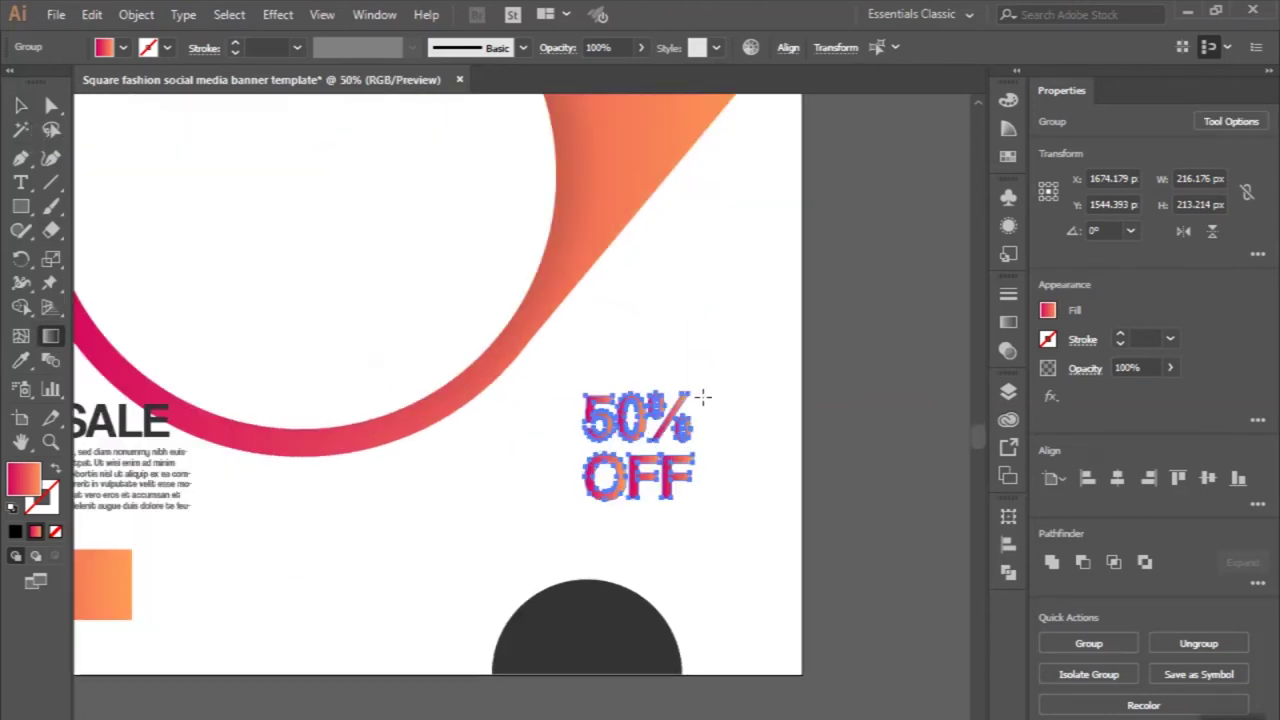
mouse_move(703, 397)
left_mouse_down()
mouse_move(586, 508)
mouse_move(708, 372)
left_mouse_up()
left_click(22, 106)
left_click(886, 337)
key("ctrl+minus")
key("ctrl+minus")
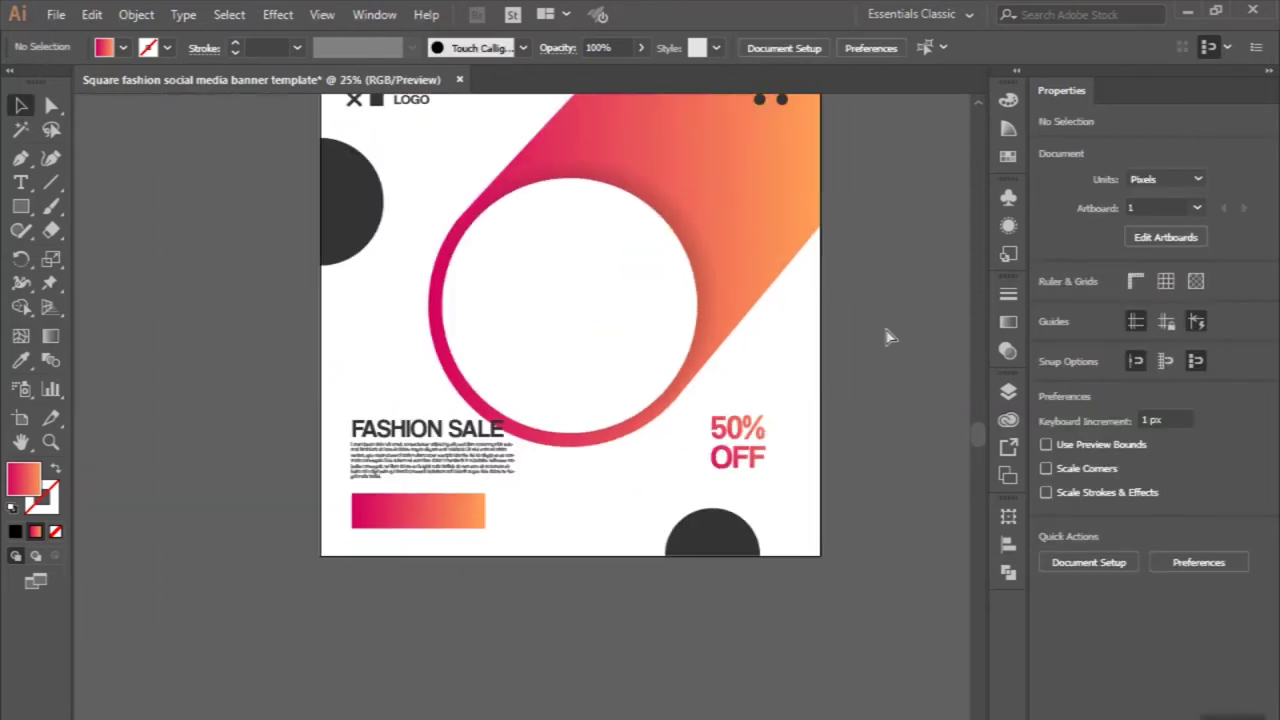
key("ctrl+minus")
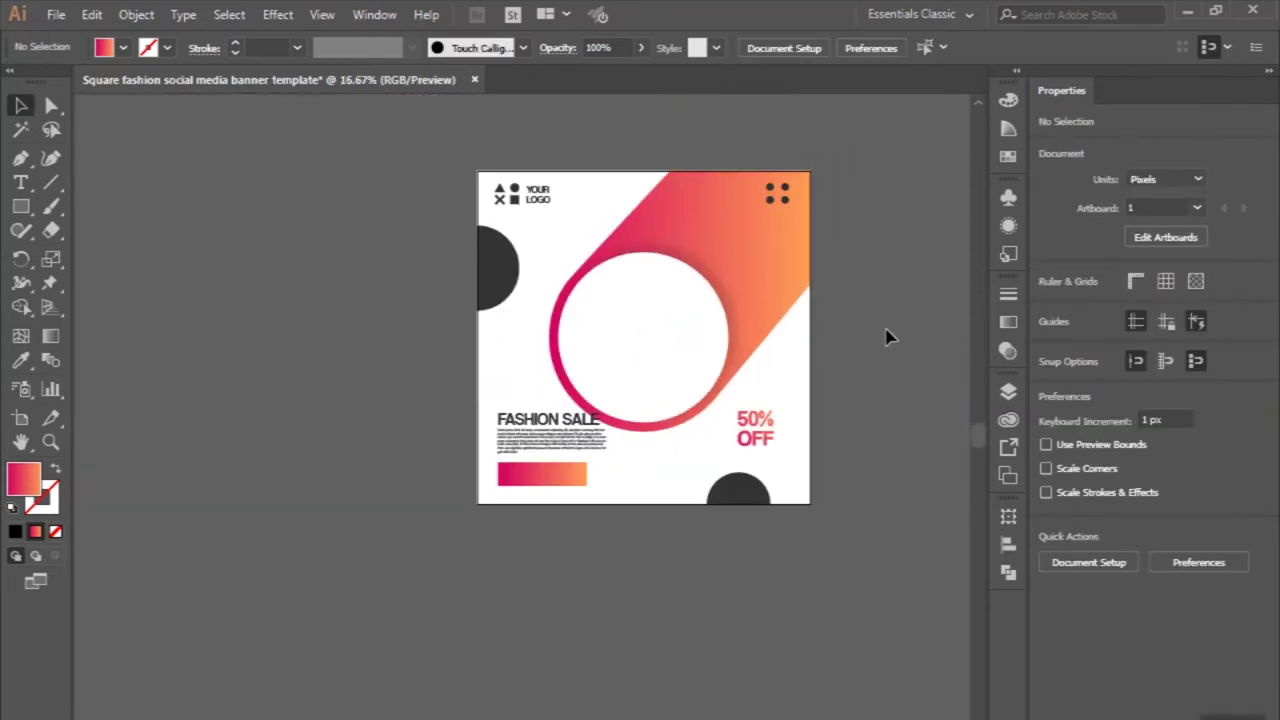
scroll(580, 534, "up", 1, "alt")
scroll(580, 534, "up", 2)
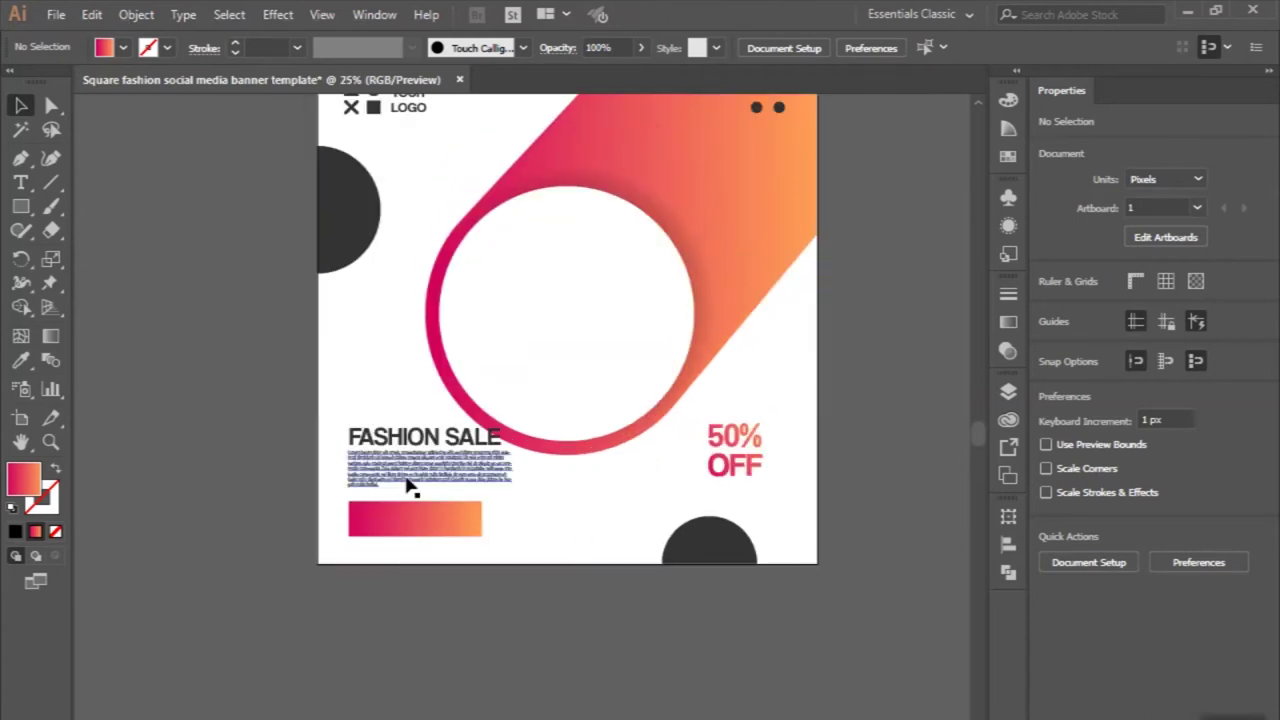
left_click(403, 525)
scroll(403, 525, "up", 2, "alt")
Round the bar's corners into a pill and type the SHOP NOW label on it
scroll(278, 485, "up", 1, "alt")
left_click_drag(272, 487, 403, 535)
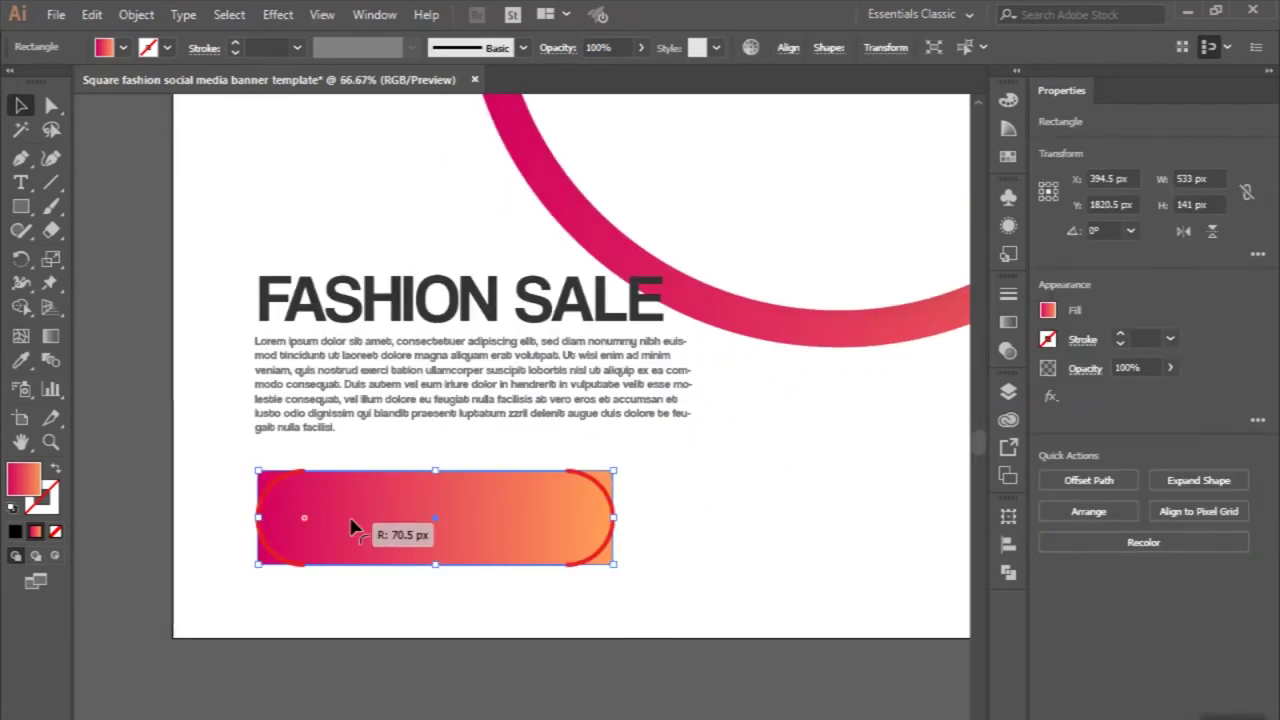
left_click(24, 186)
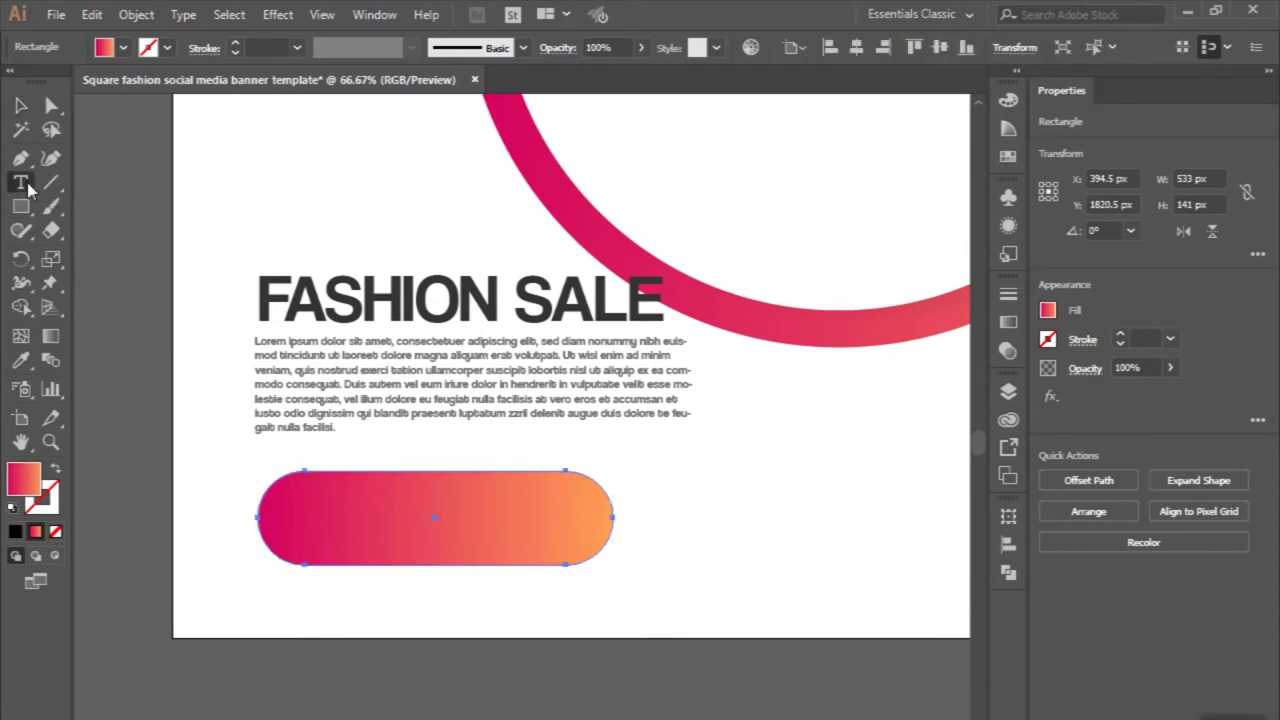
left_click(321, 533)
type("HOP NOW")
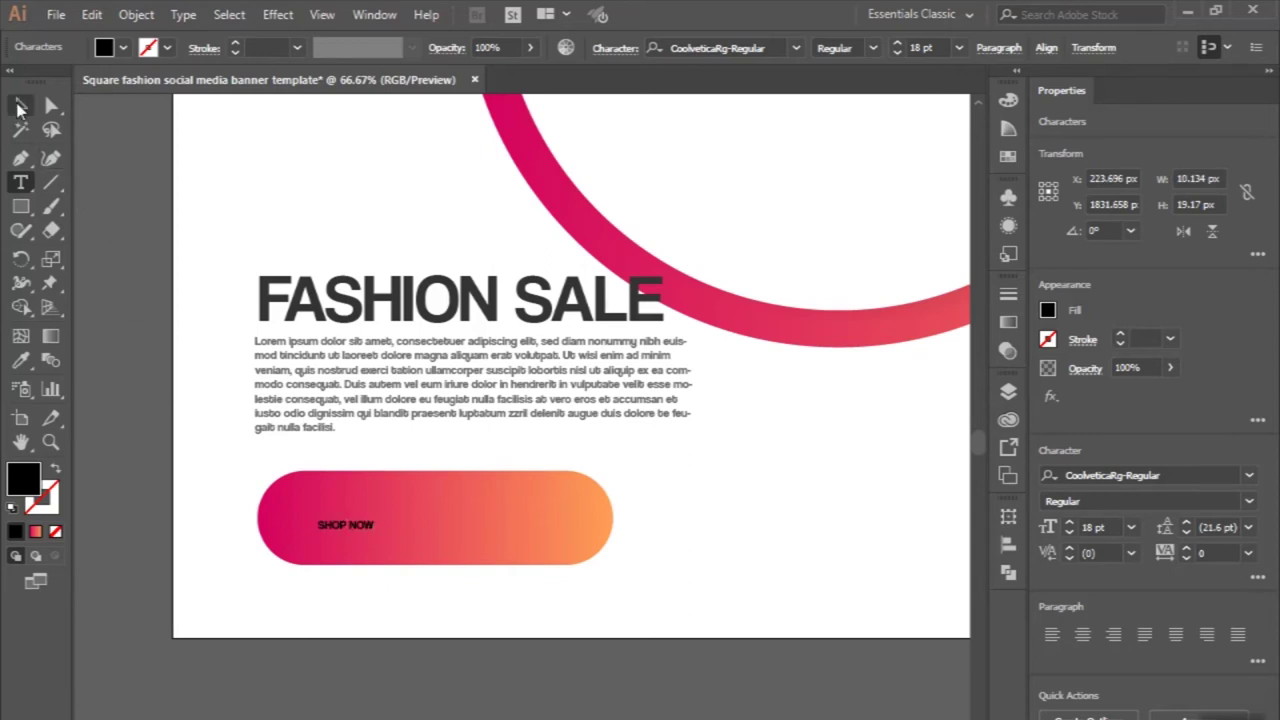
Enlarge the black SHOP NOW text to fill the pill button
left_click(20, 106)
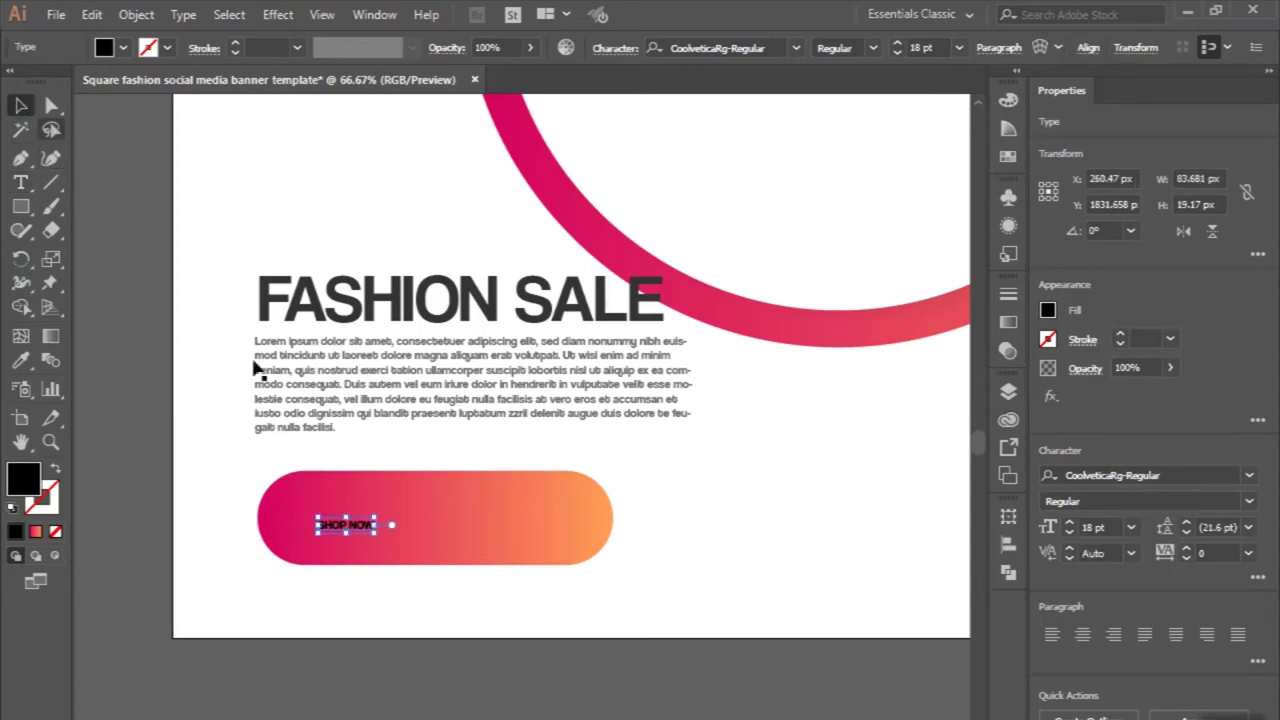
mouse_move(378, 537)
left_mouse_down()
mouse_move(560, 580)
mouse_move(466, 535)
mouse_move(466, 523)
left_mouse_up()
key("ctrl+=")
key("ctrl+=")
key("ctrl+minus")
key("ctrl+minus")
key("ctrl+minus")
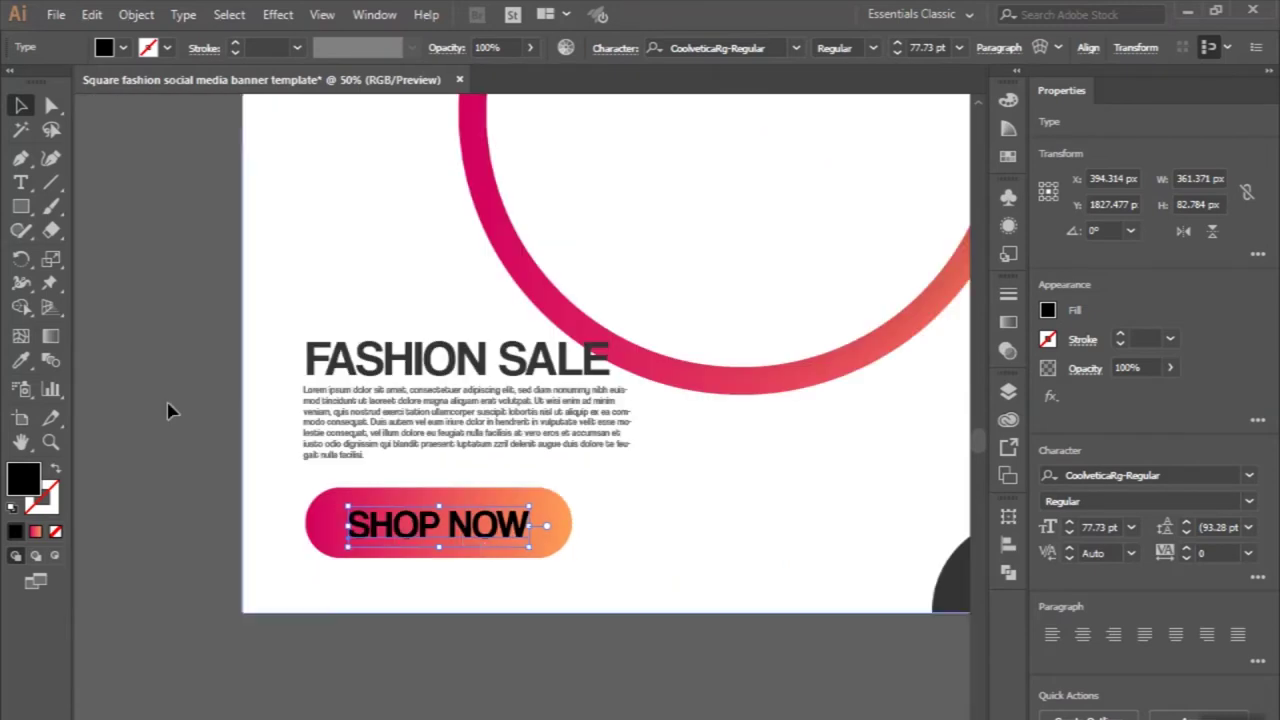
left_click(167, 410)
Zoom out to view the whole banner and bring up the file browser
key("ctrl+minus")
key("ctrl+minus")
scroll(167, 410, "up", 1)
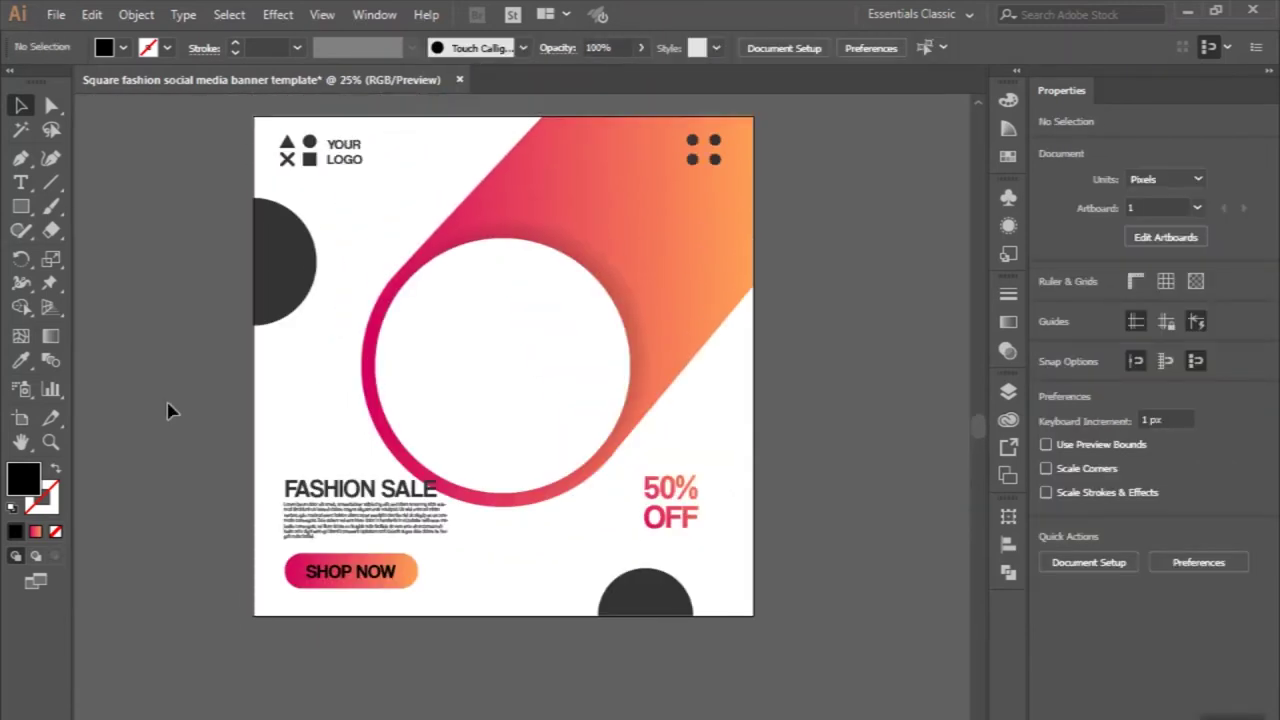
scroll(167, 410, "down", 1)
scroll(167, 410, "left", 1)
scroll(286, 423, "up", 1)
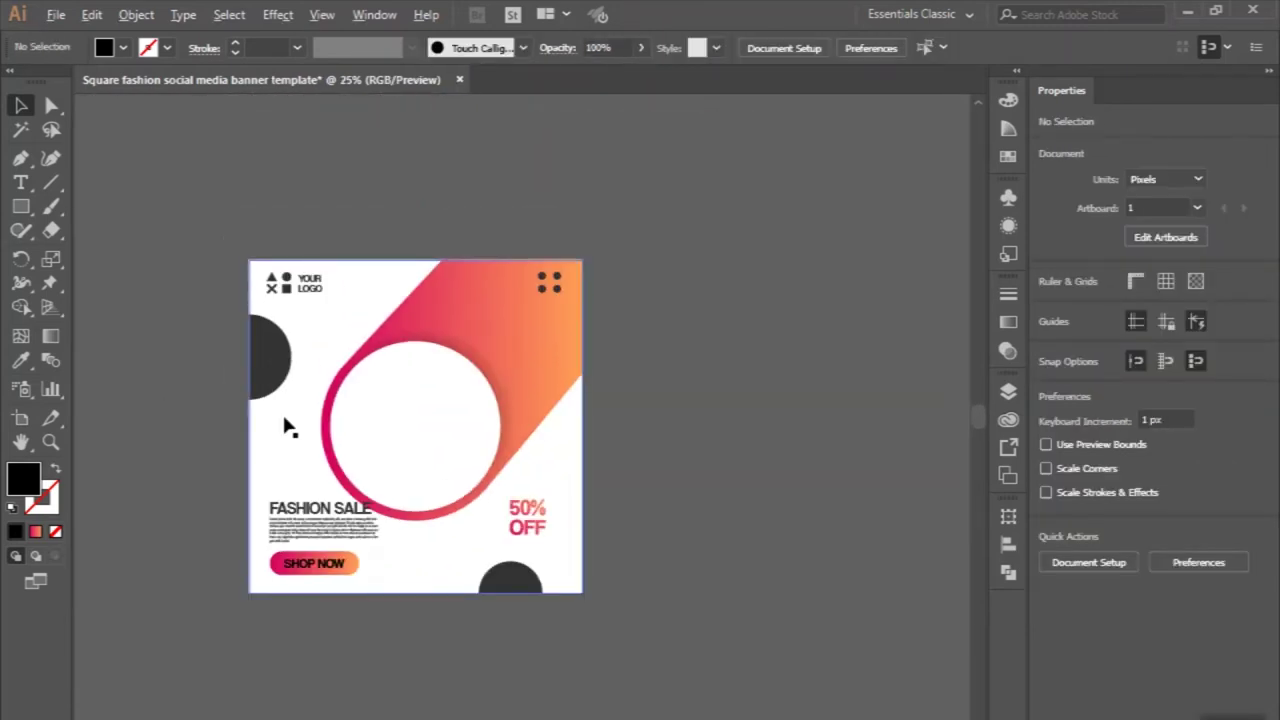
scroll(286, 423, "up", 1)
scroll(200, 380, "down", 1)
scroll(160, 348, "left", 1)
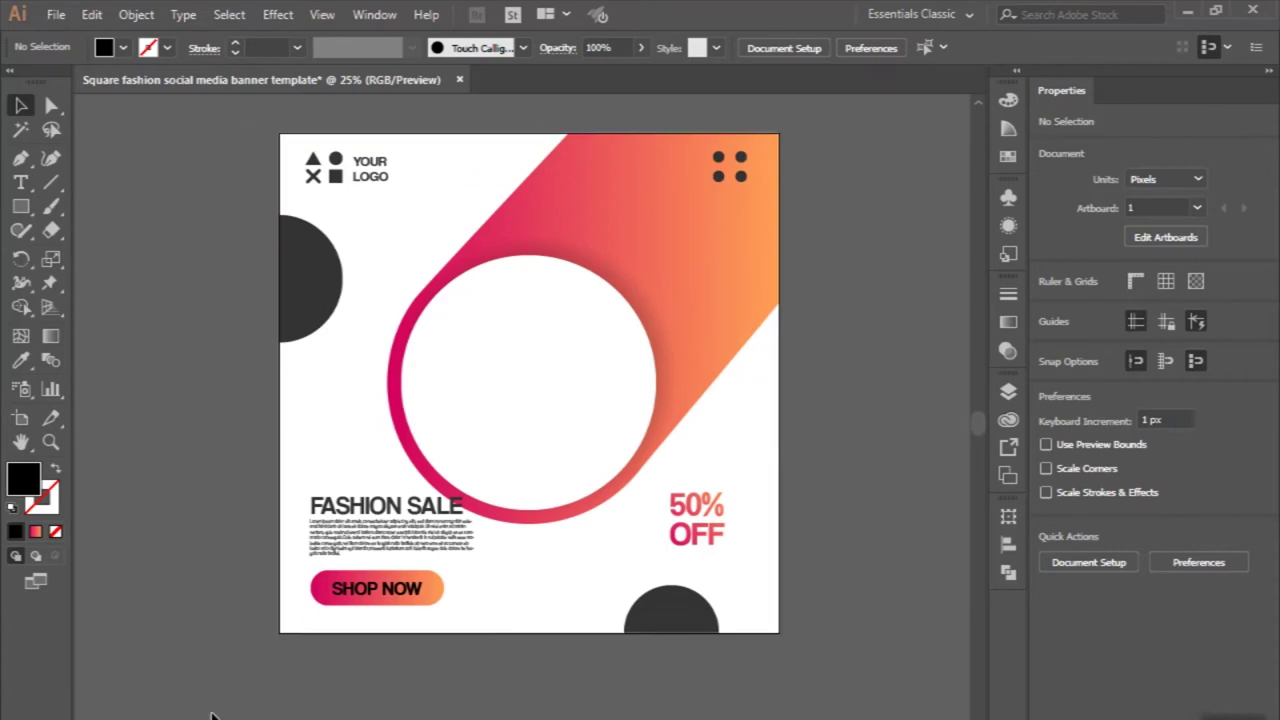
mouse_move(212, 716)
left_click(200, 650)
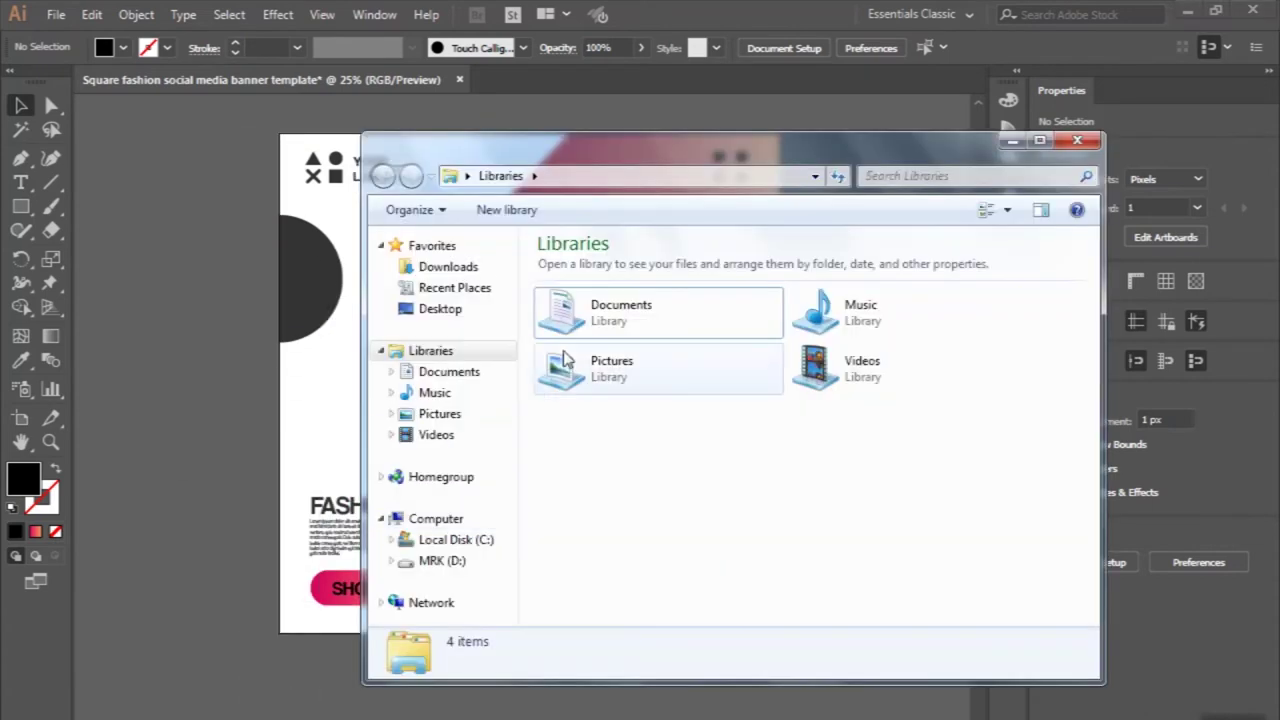
Open Downloads > Images and show the files as large icons
left_click(449, 270)
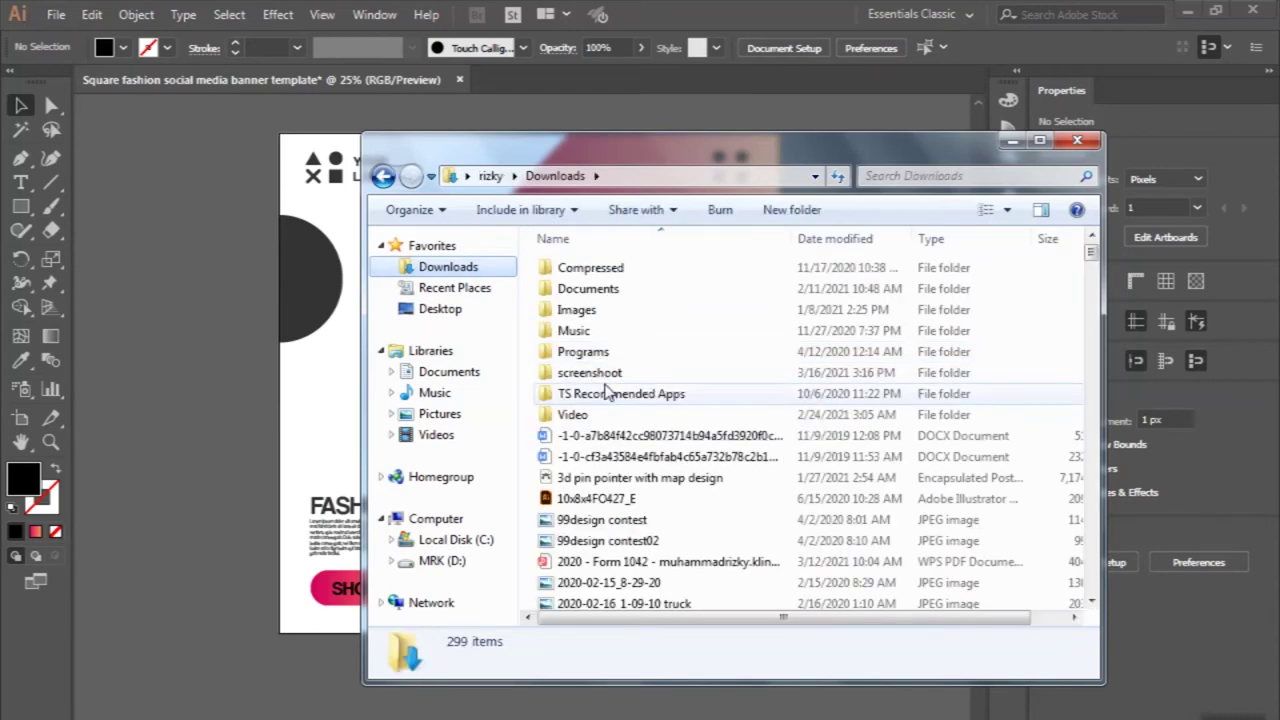
double_click(600, 310)
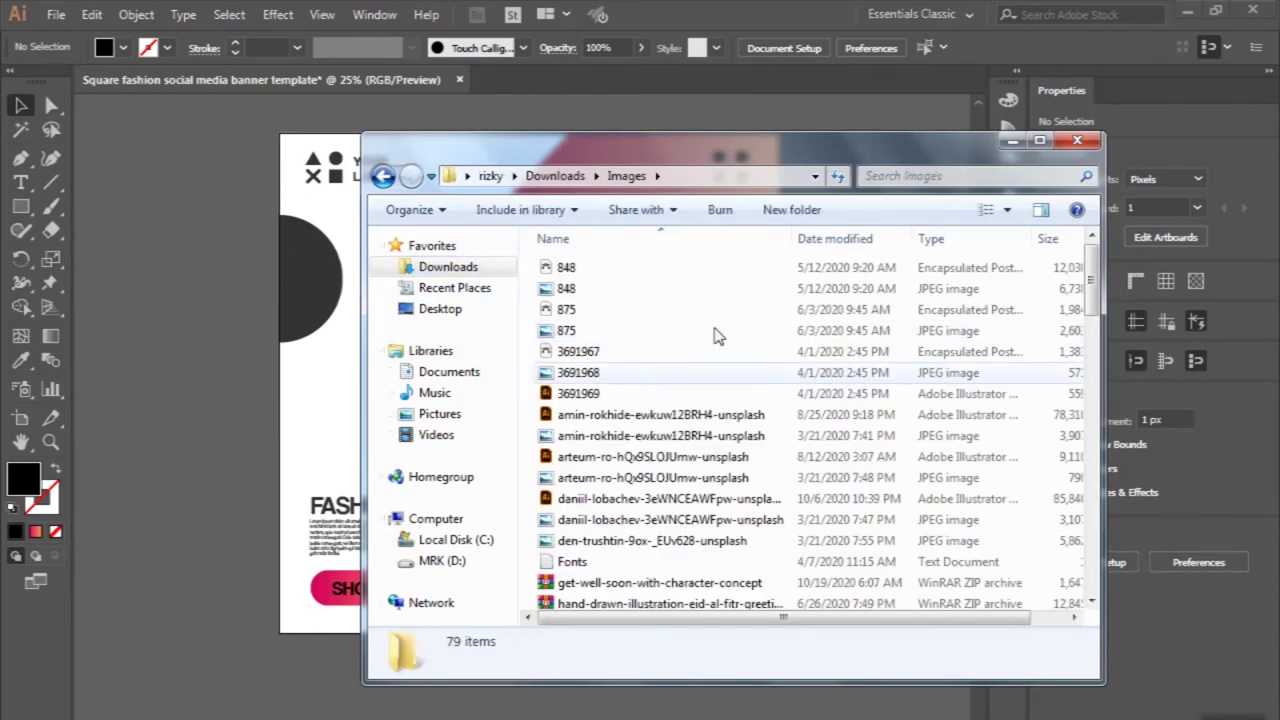
left_click(1010, 214)
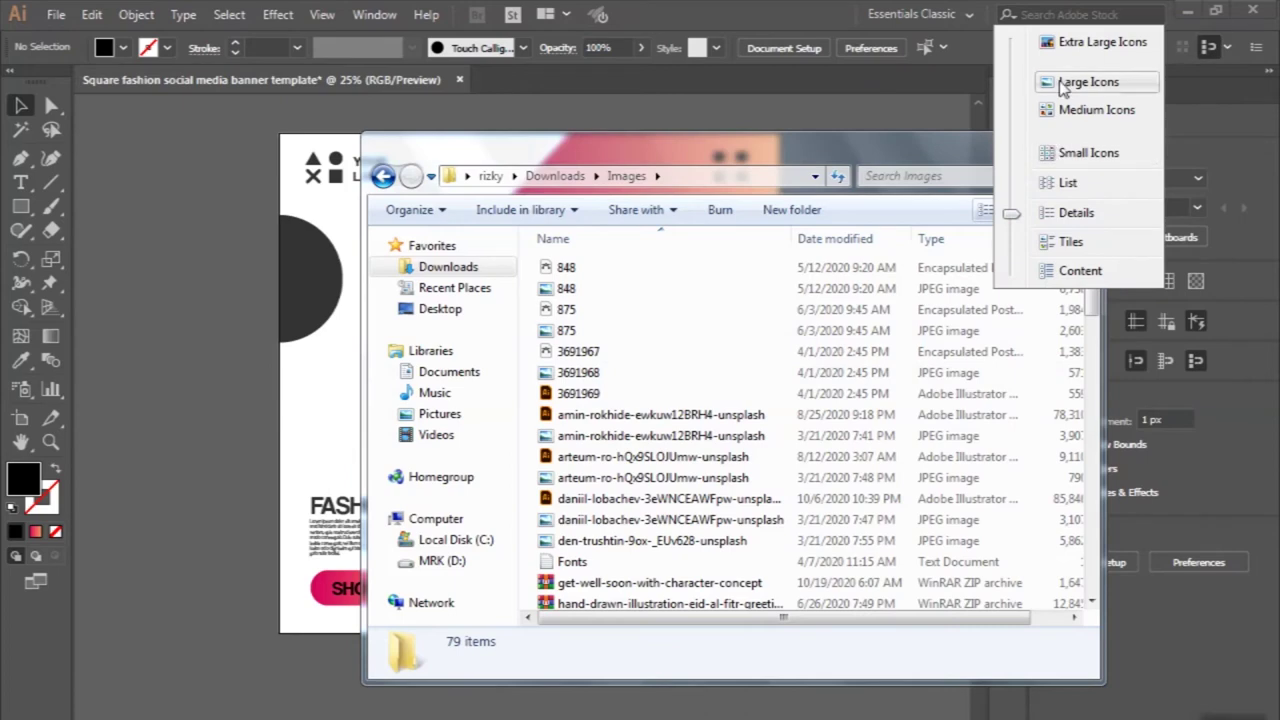
left_click(1060, 82)
Drag the den-trushtin-9ox-_EUv628-unsplash photo into the Illustrator document
left_click(790, 568)
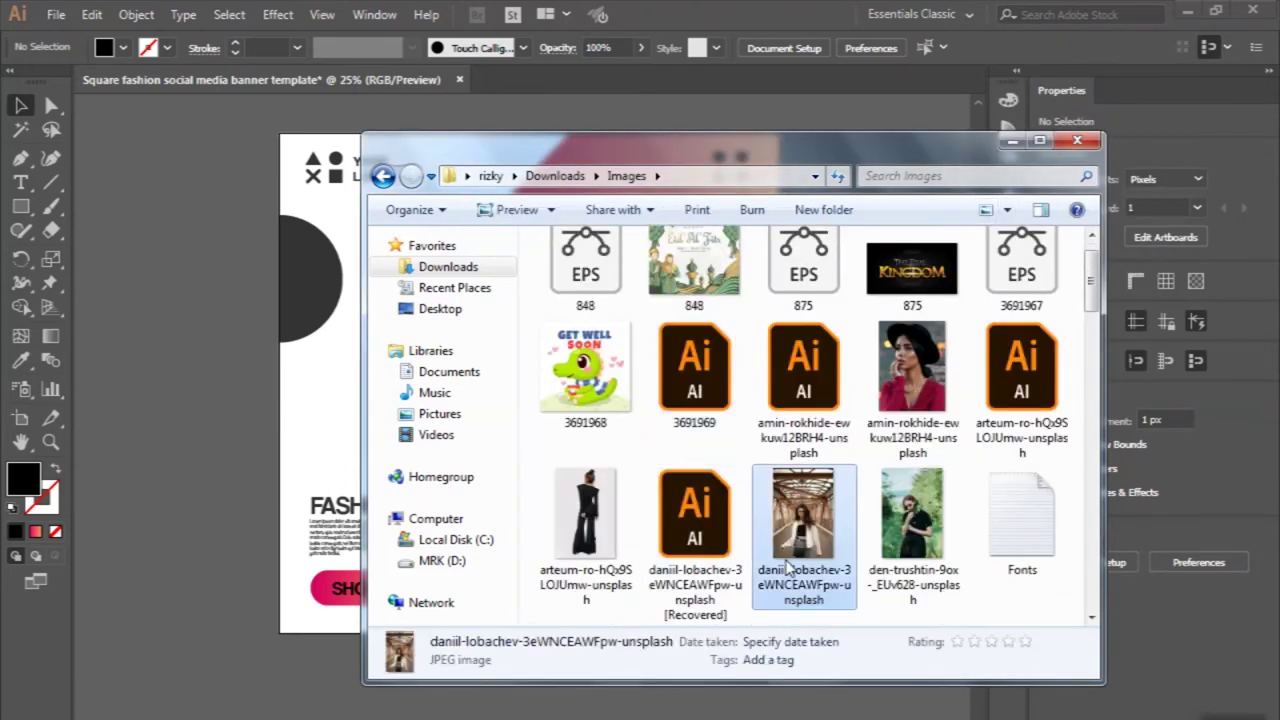
left_click(893, 541)
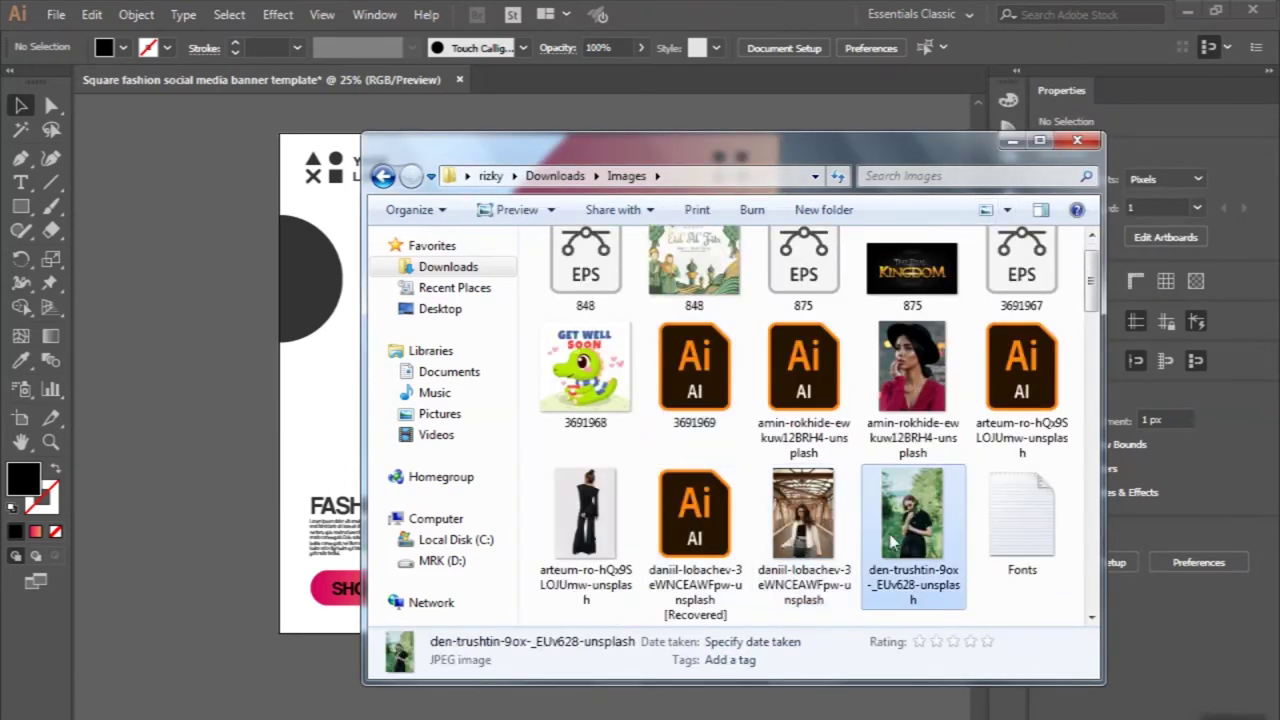
scroll(893, 541, "down", 1)
left_click_drag(918, 398, 186, 365)
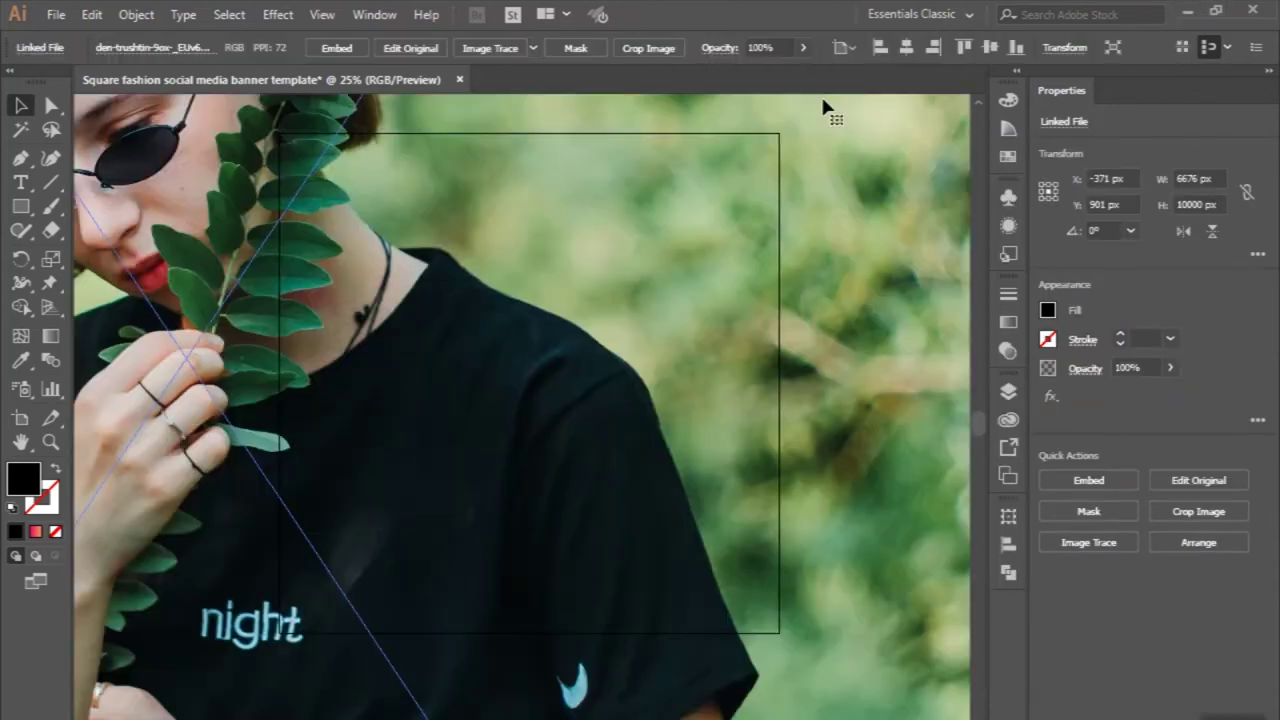
Shrink the placed photo proportionally to about 1596.899 × 2392 px
scroll(603, 288, "down", 2)
scroll(603, 288, "down", 2)
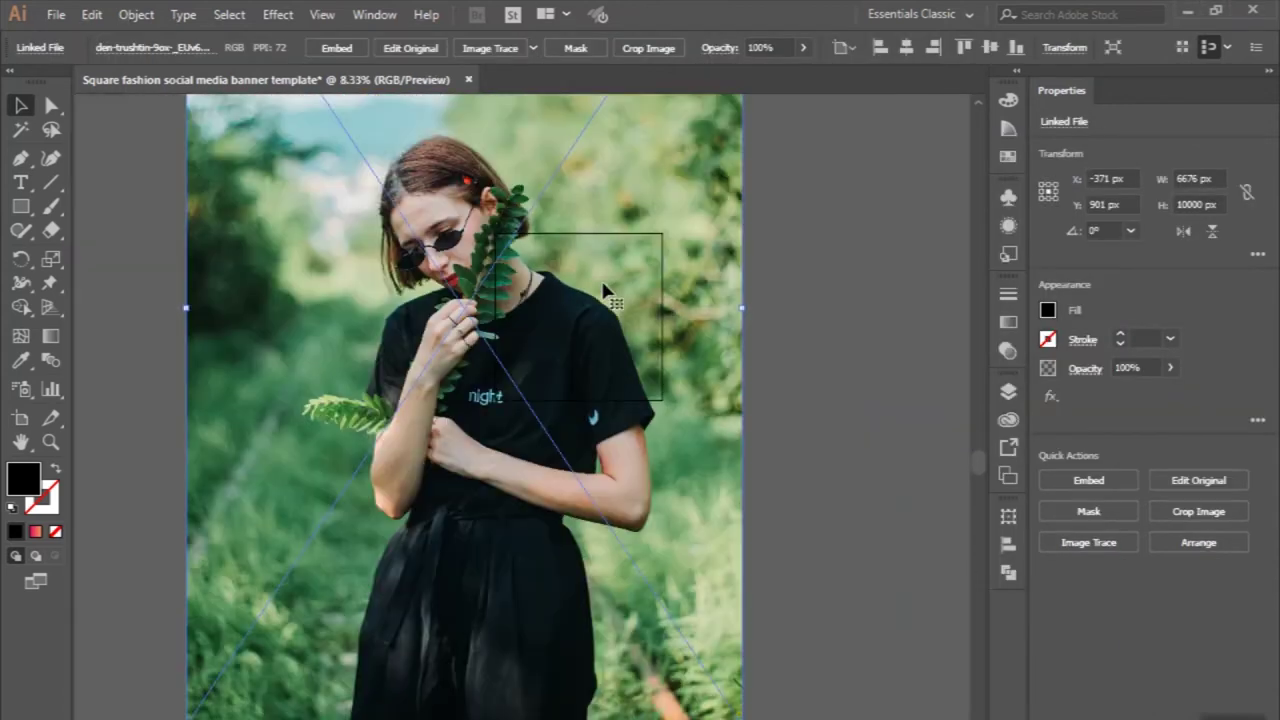
scroll(603, 290, "up", 2)
left_click_drag(503, 115, 540, 445)
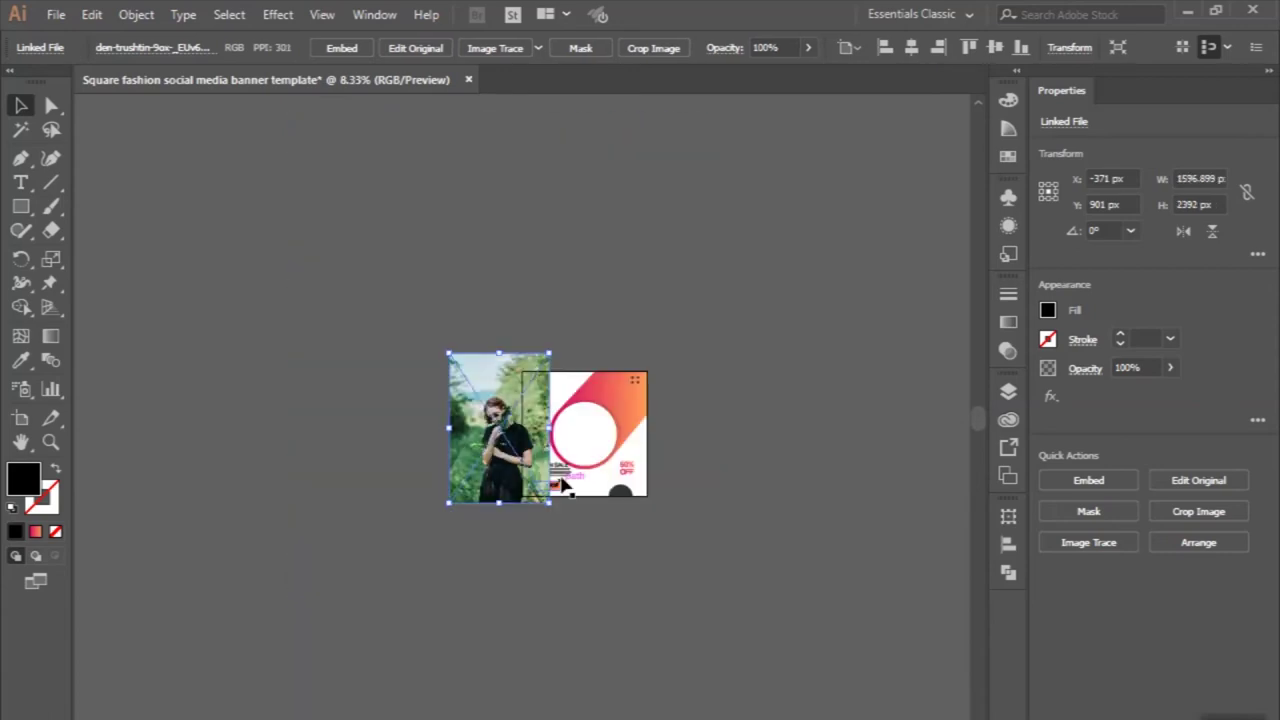
Move the model photo beside the banner's left edge
scroll(562, 484, "up", 1)
scroll(522, 410, "up", 1)
scroll(522, 410, "down", 2)
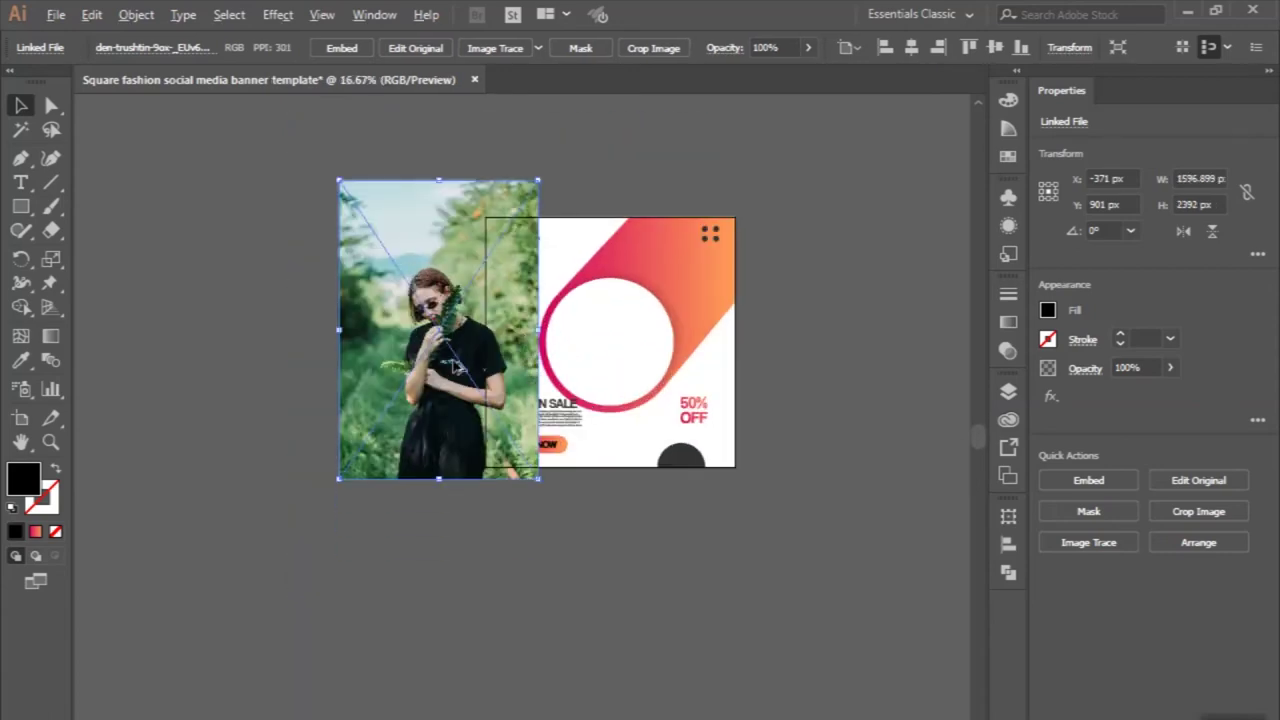
scroll(522, 410, "up", 1)
scroll(490, 390, "up", 1)
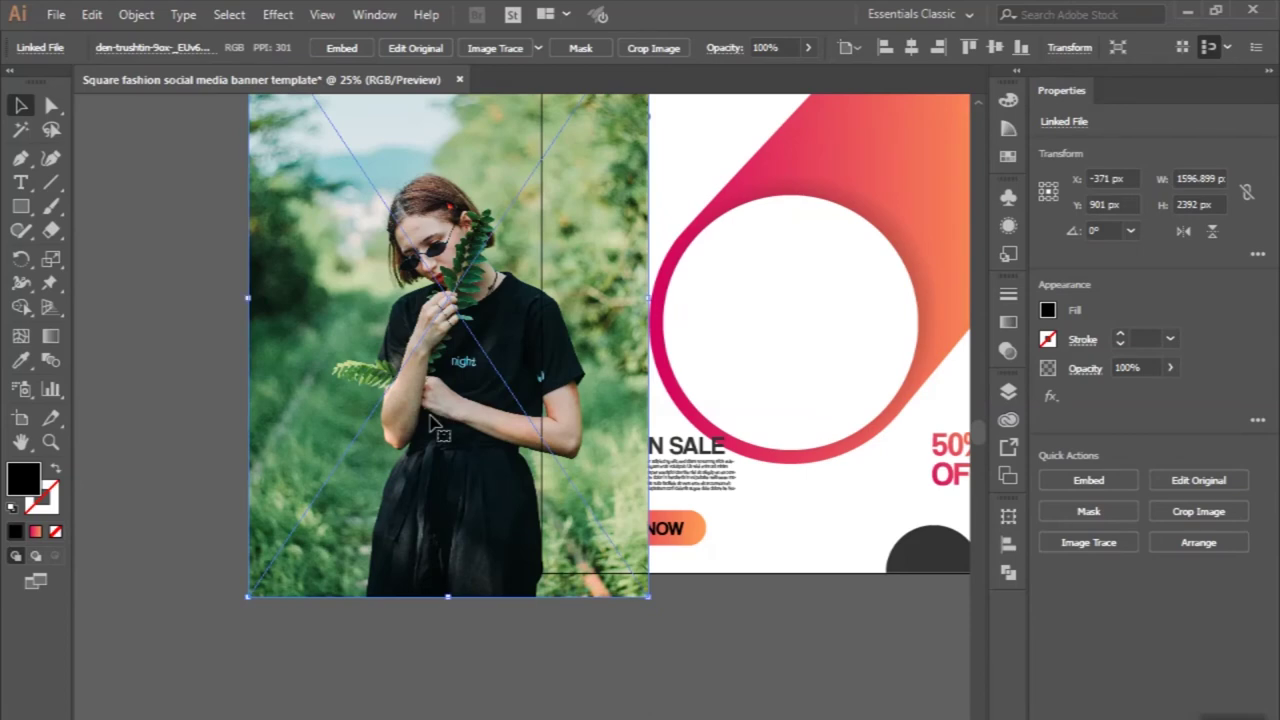
left_click_drag(586, 498, 460, 490)
scroll(430, 486, "down", 1)
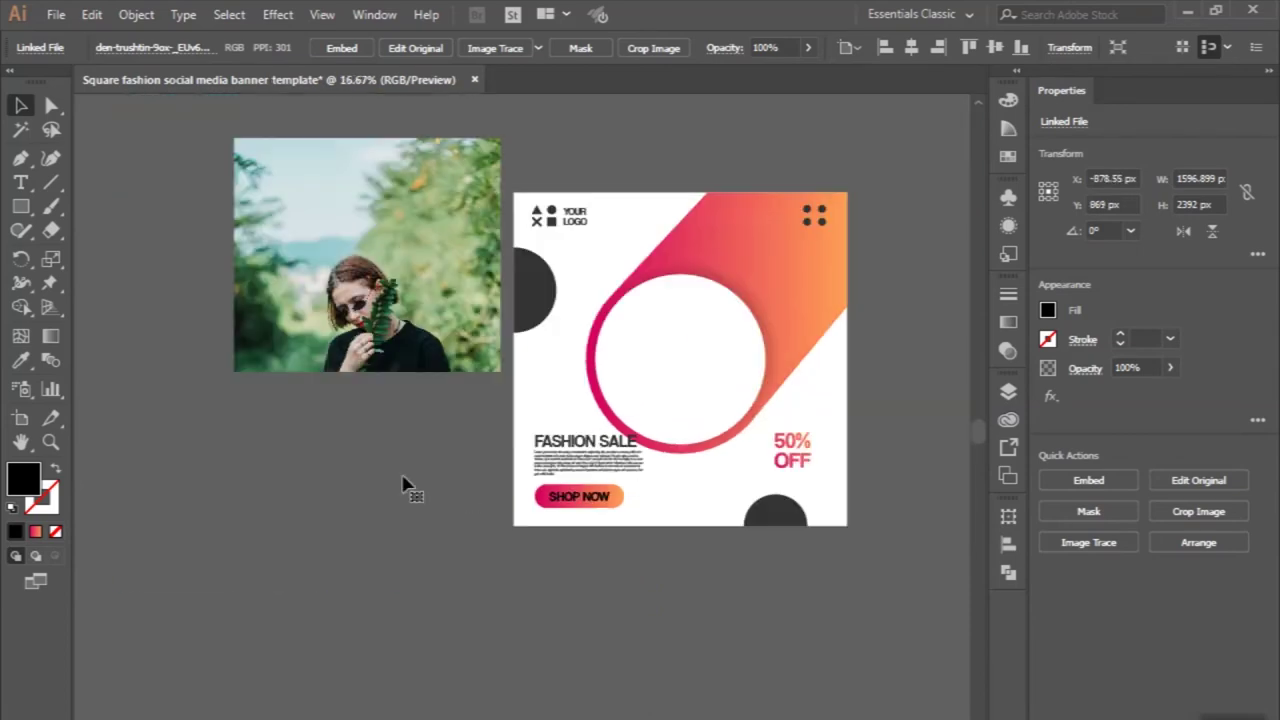
scroll(352, 472, "up", 2)
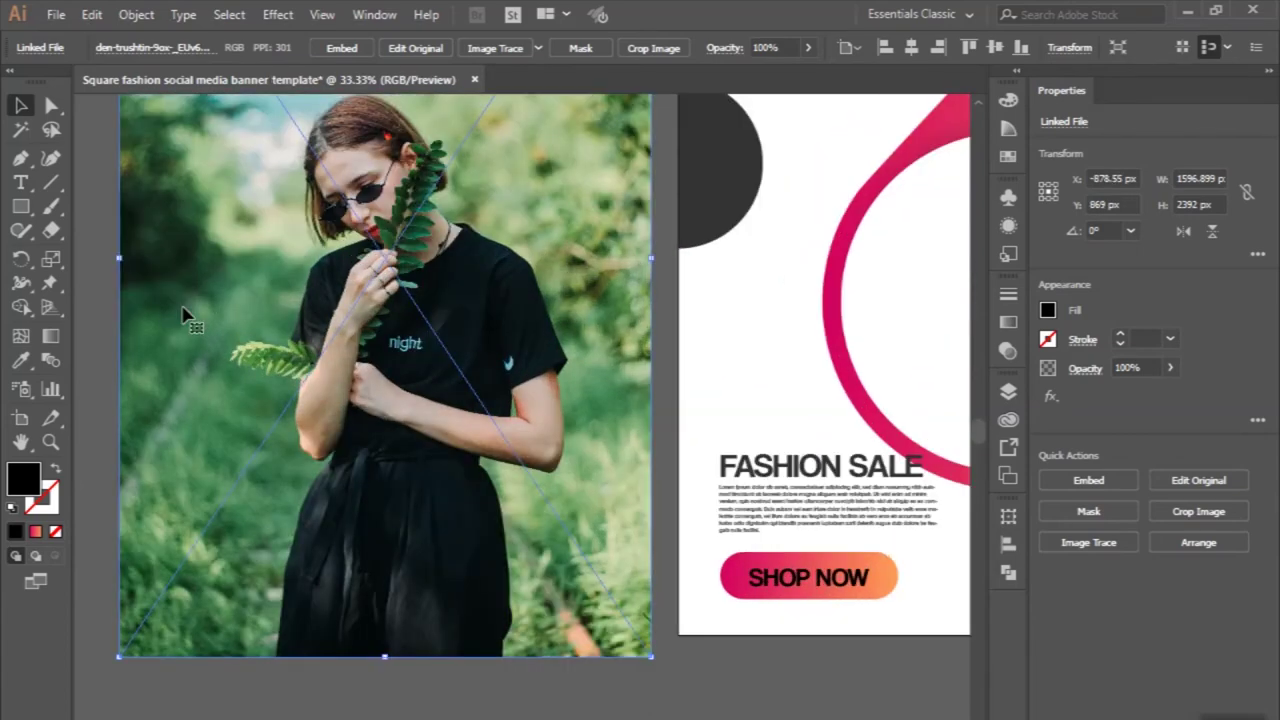
Expand Layer 1 in the Layers panel and lock the model photo
left_click(1009, 393)
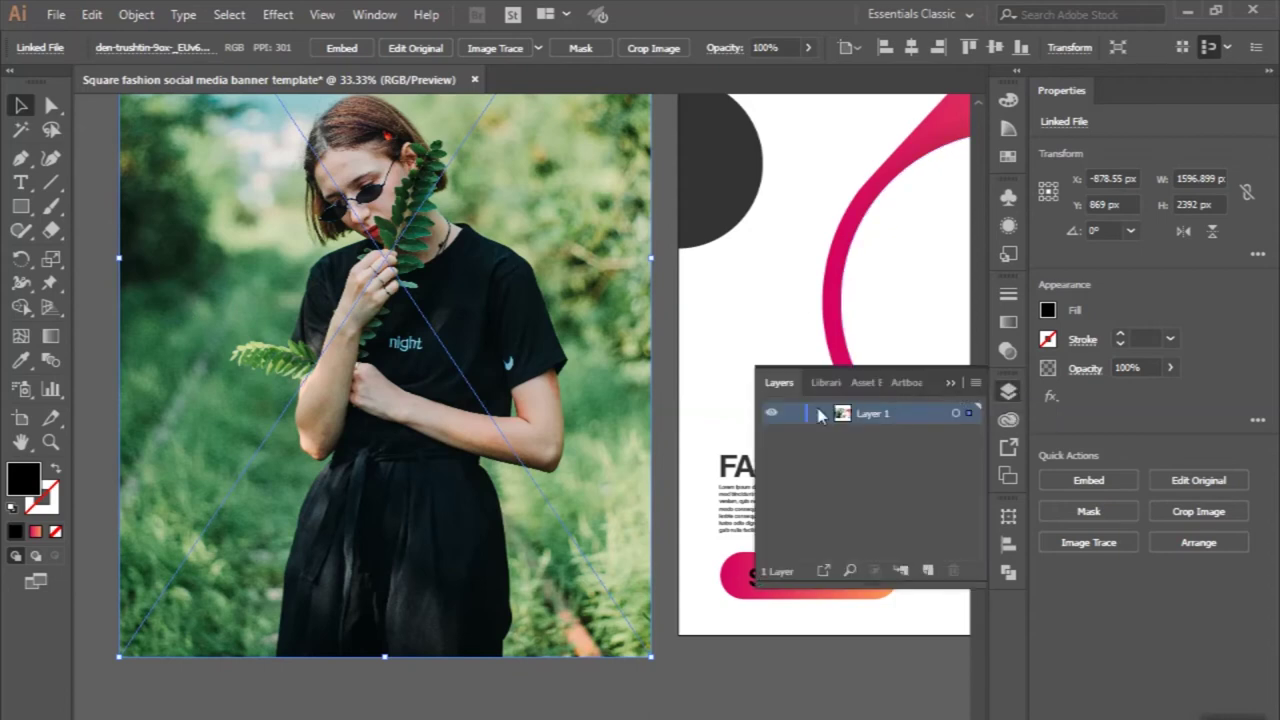
left_click(820, 413)
left_click(792, 434)
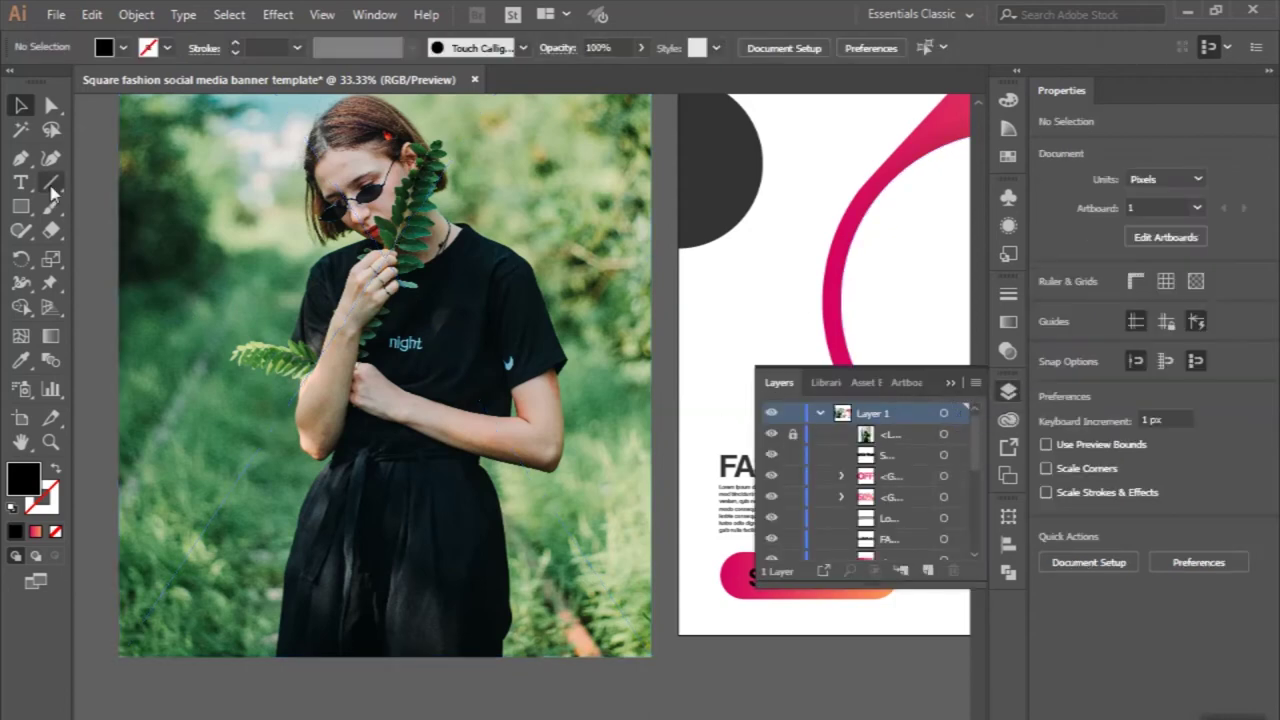
left_click(20, 157)
scroll(271, 671, "up", 2)
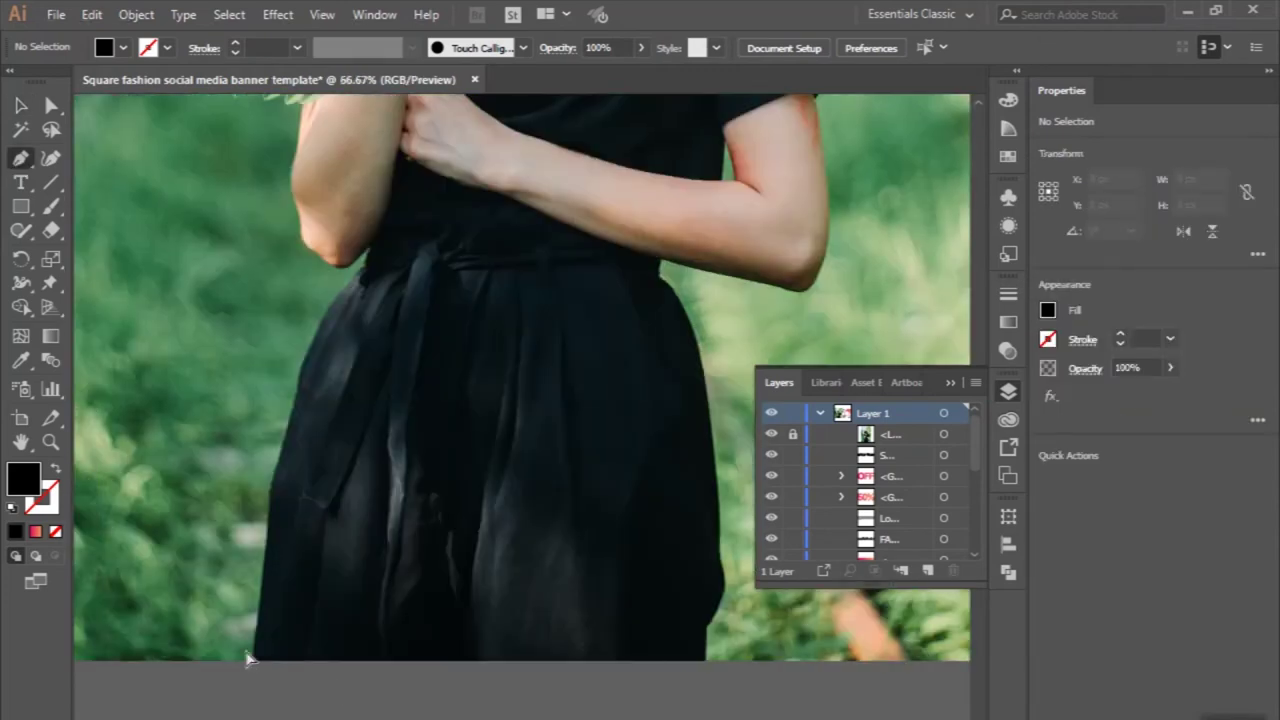
scroll(250, 660, "down", 1)
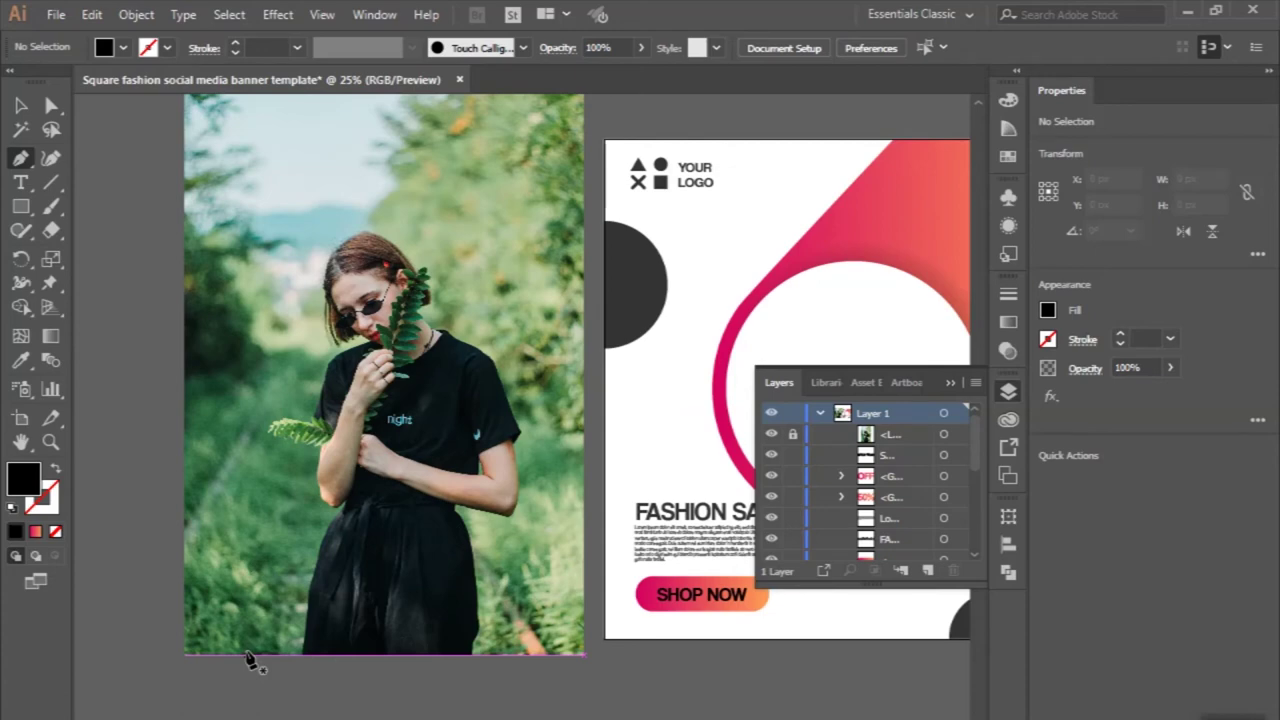
Start a pen path at the dress hem and trace up the dress edge
scroll(250, 660, "up", 1)
scroll(250, 660, "up", 3)
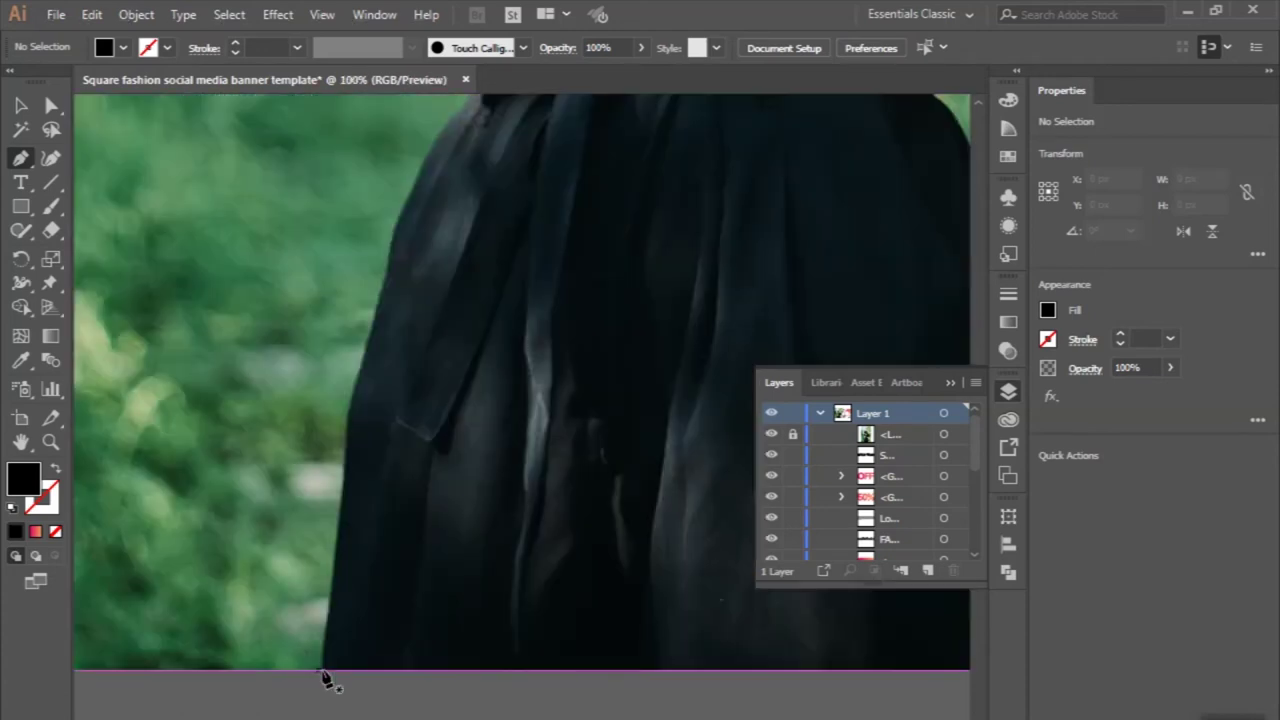
left_click(323, 668)
scroll(325, 605, "up", 2)
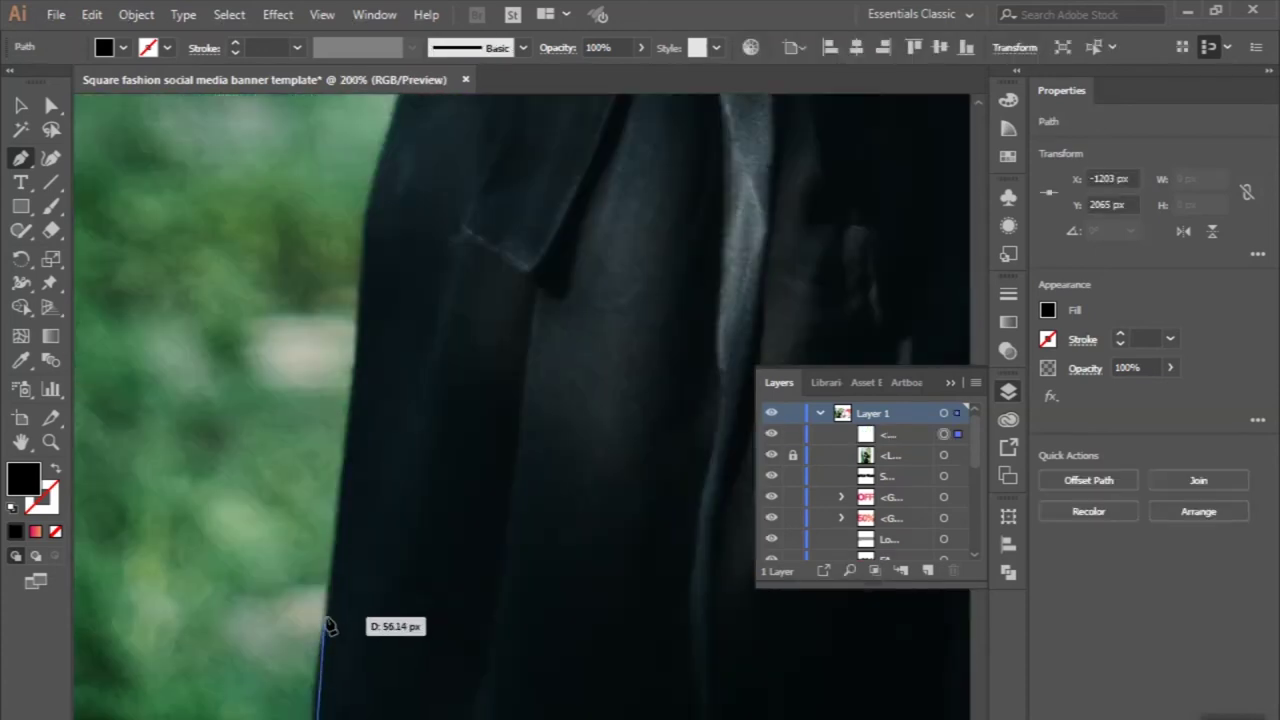
left_click_drag(357, 386, 357, 345)
scroll(372, 290, "up", 1)
left_click(372, 290)
scroll(368, 284, "up", 3)
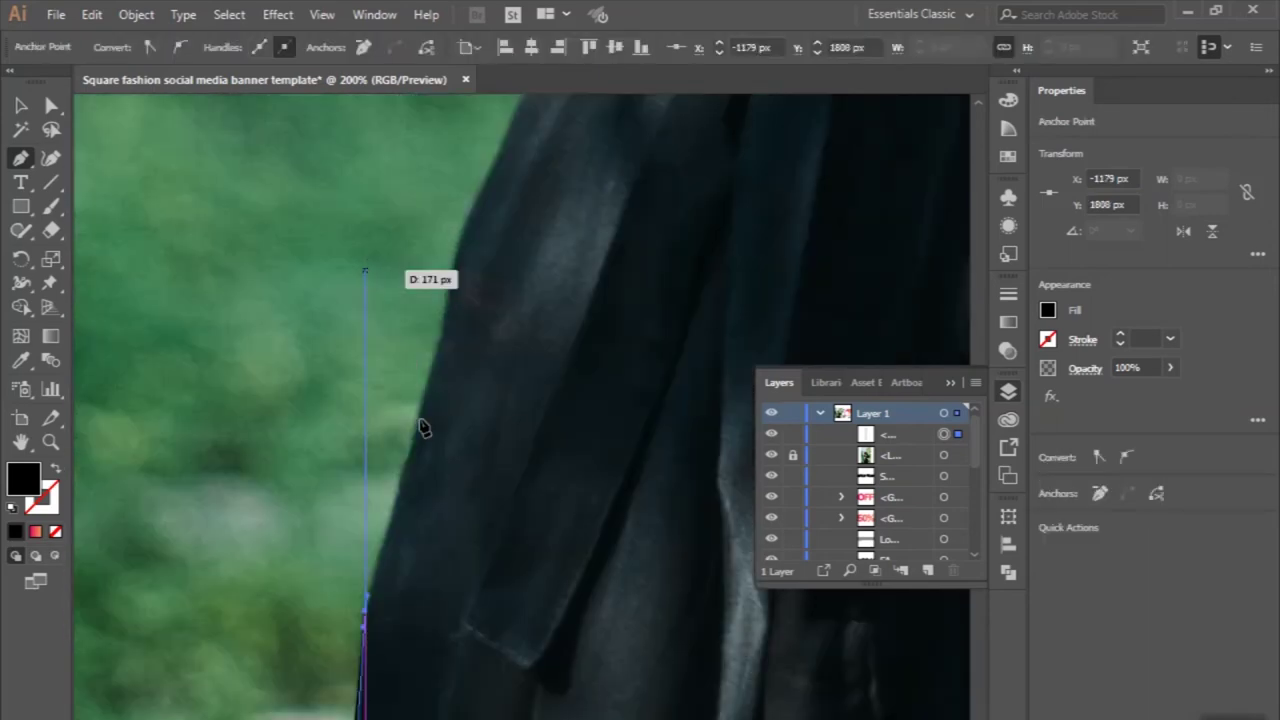
left_click(419, 427)
left_click(442, 328)
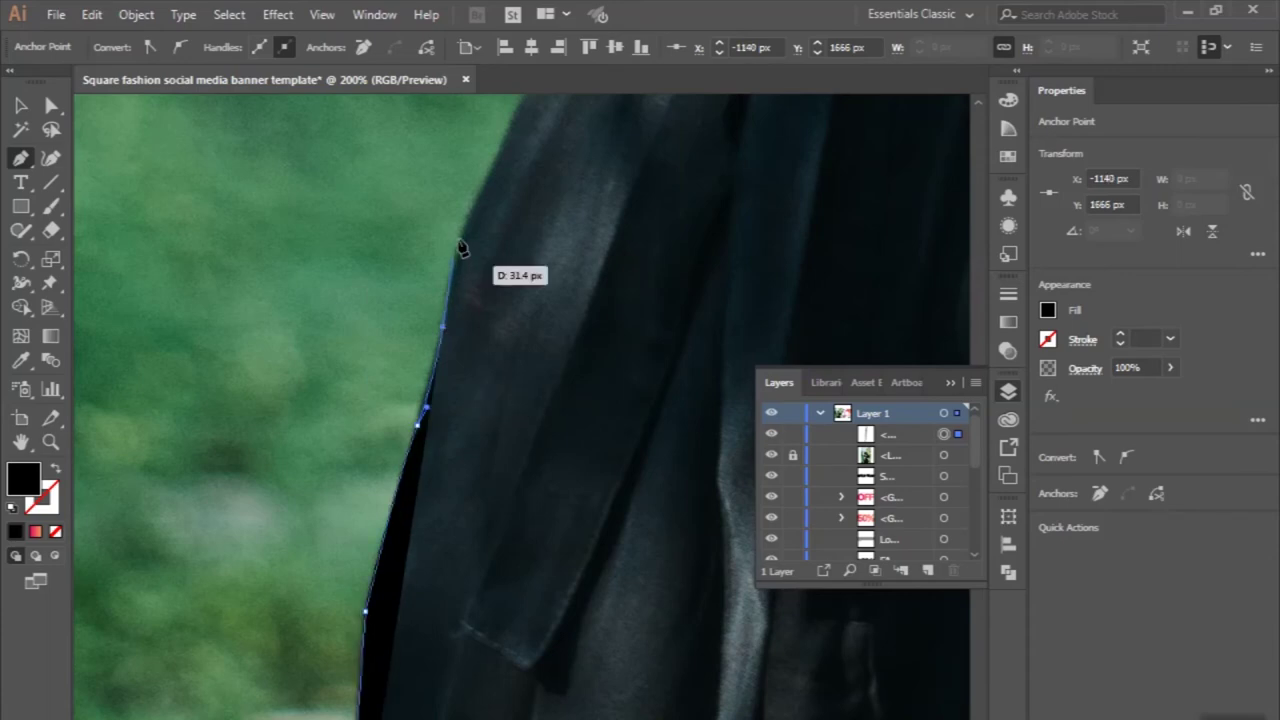
left_click(468, 223)
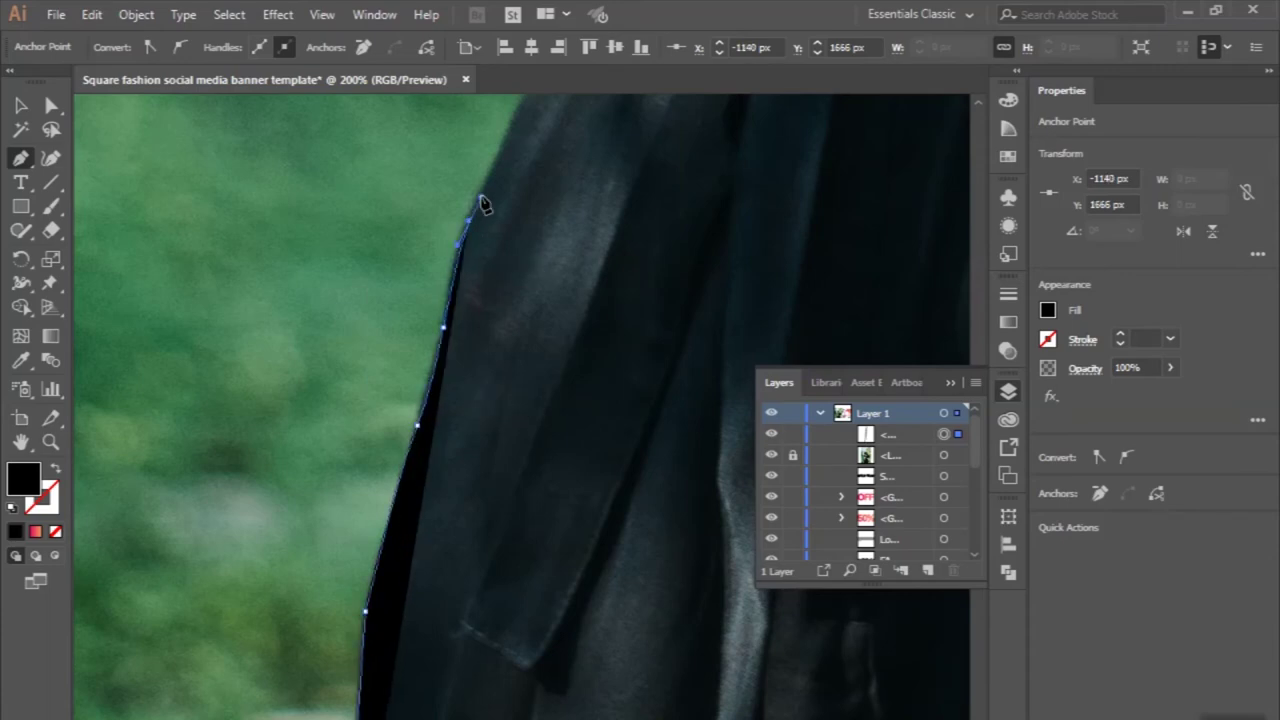
Extend the path toward the shoulder and neckline, curving where the dress meets the chin
left_click(508, 134)
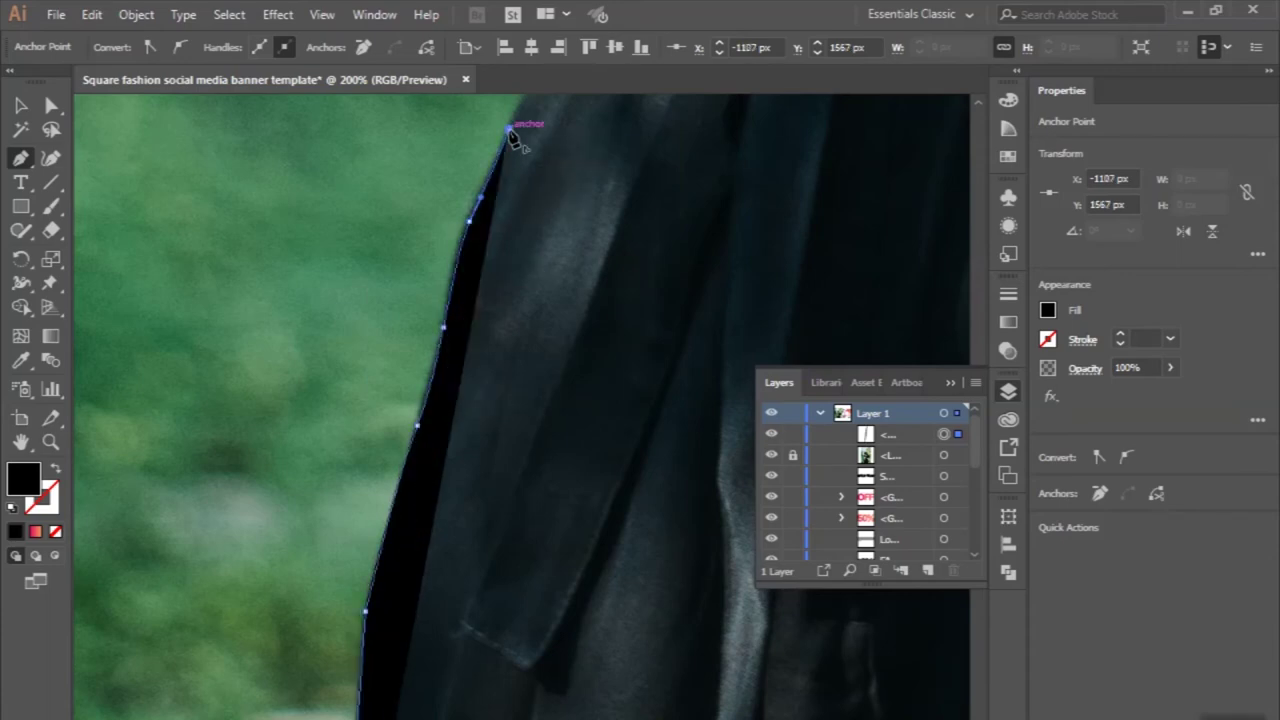
scroll(511, 137, "up", 2)
scroll(510, 135, "up", 2)
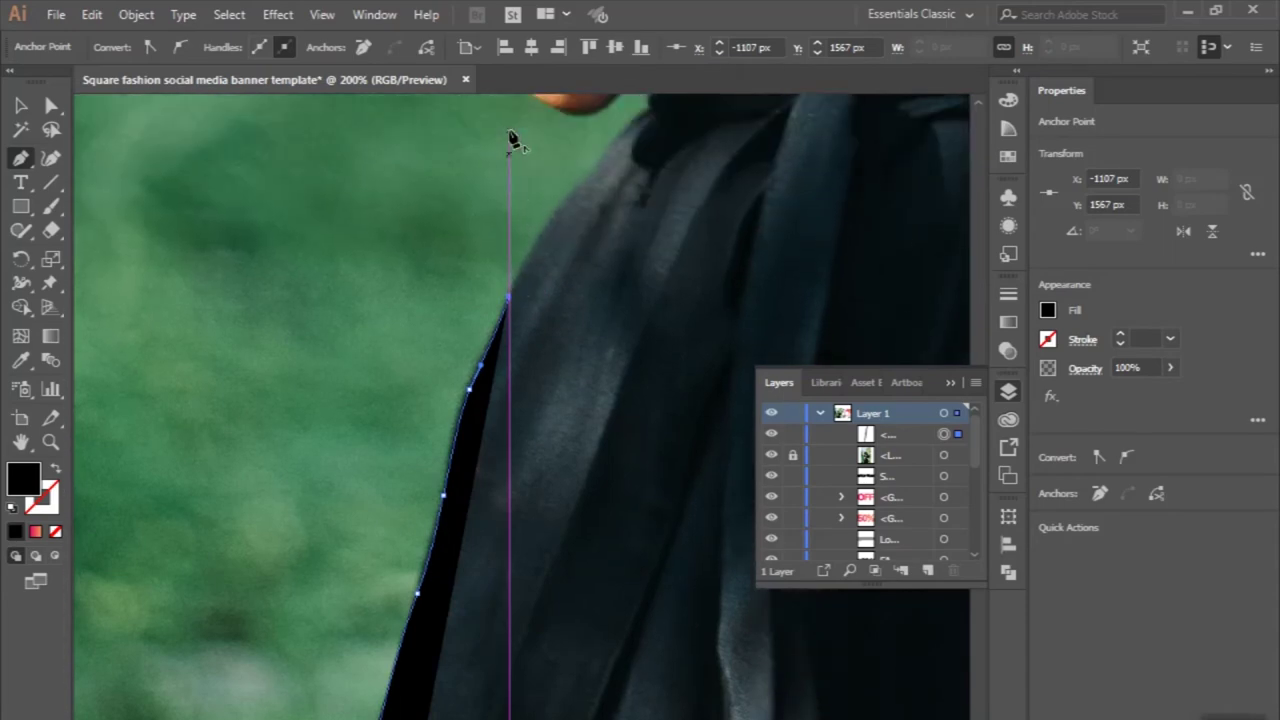
left_click(567, 188)
scroll(600, 171, "up", 1)
scroll(634, 171, "up", 2)
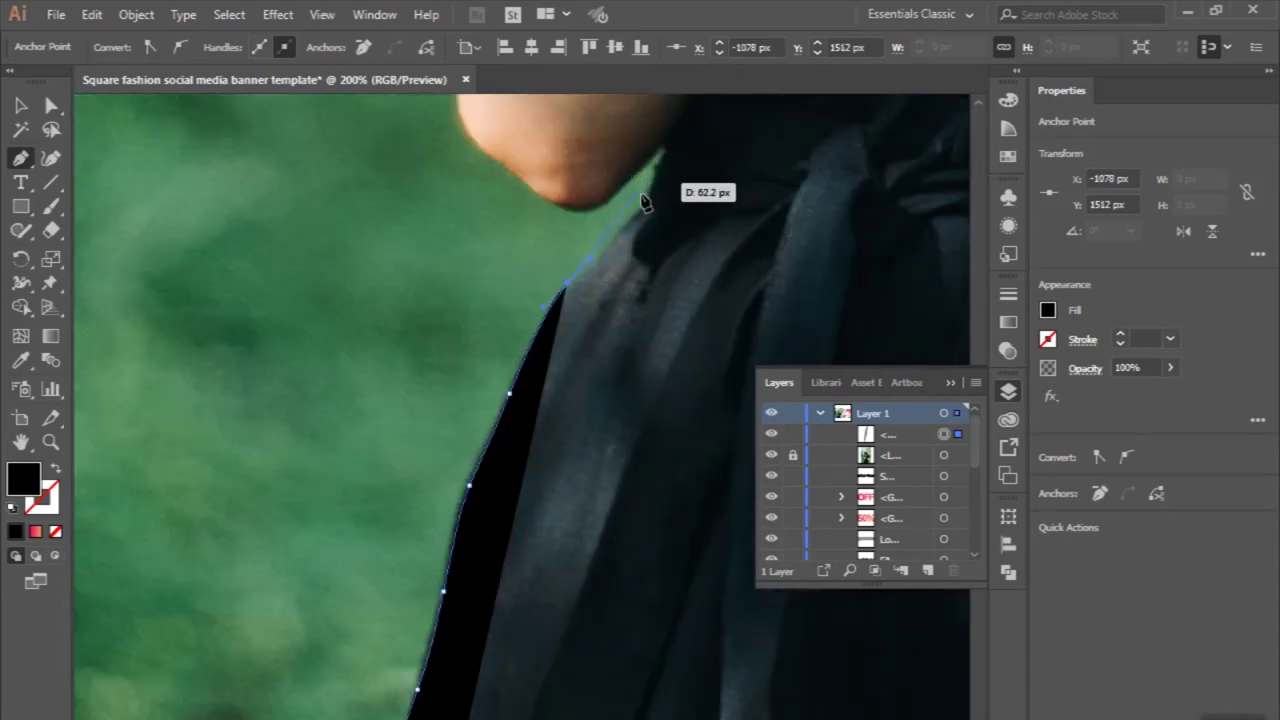
left_click_drag(645, 213, 661, 206)
Zoom in and trace the collar corner and the curve under the chin
key("ctrl+plus")
key("ctrl+plus")
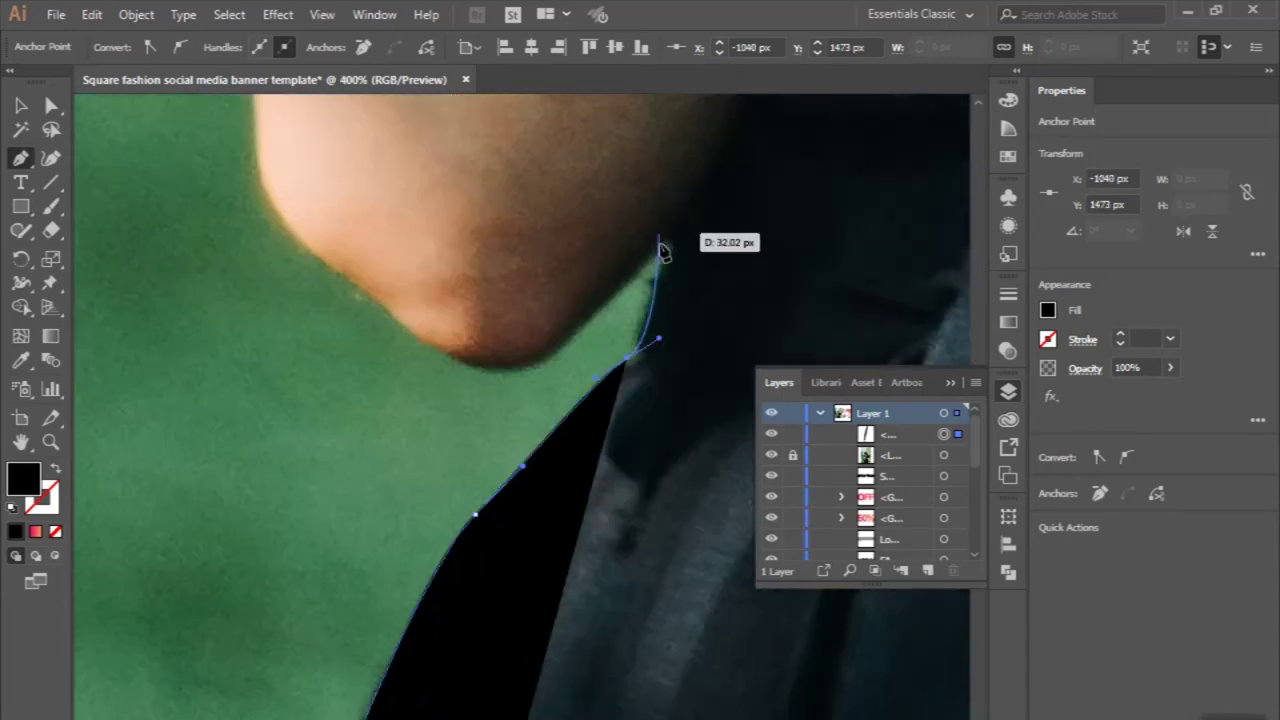
left_click(655, 268)
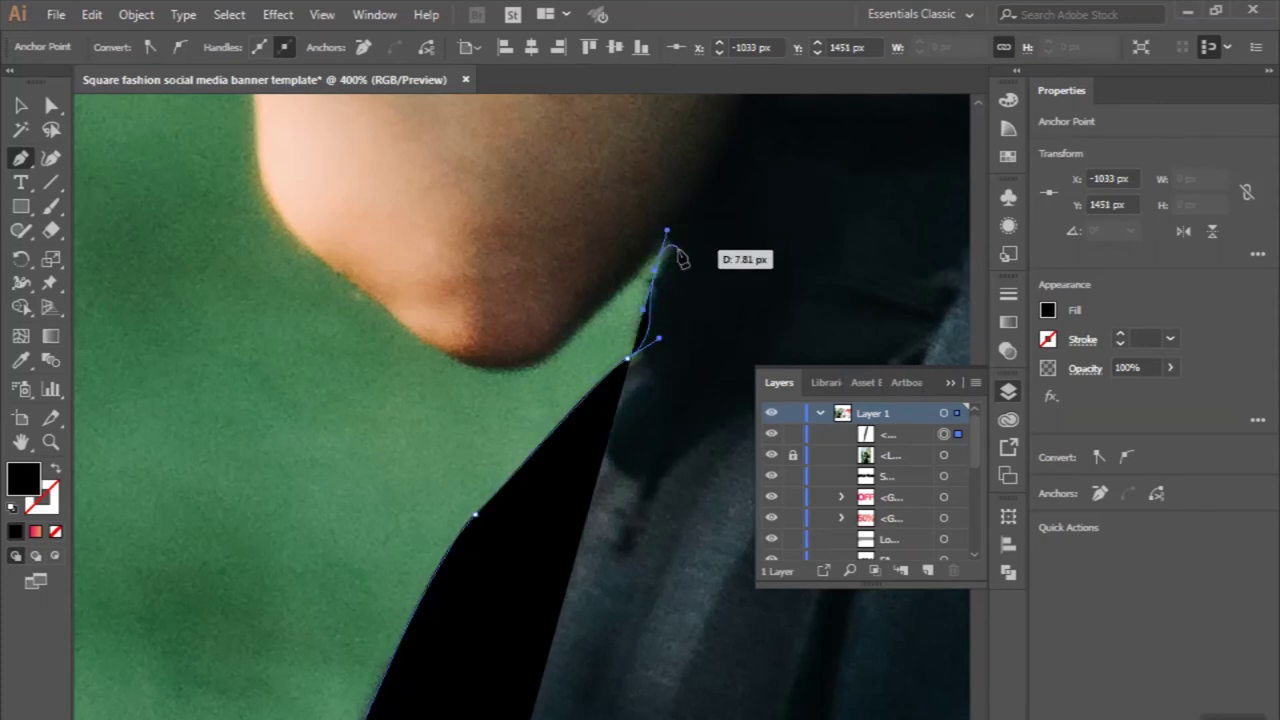
left_click(668, 234)
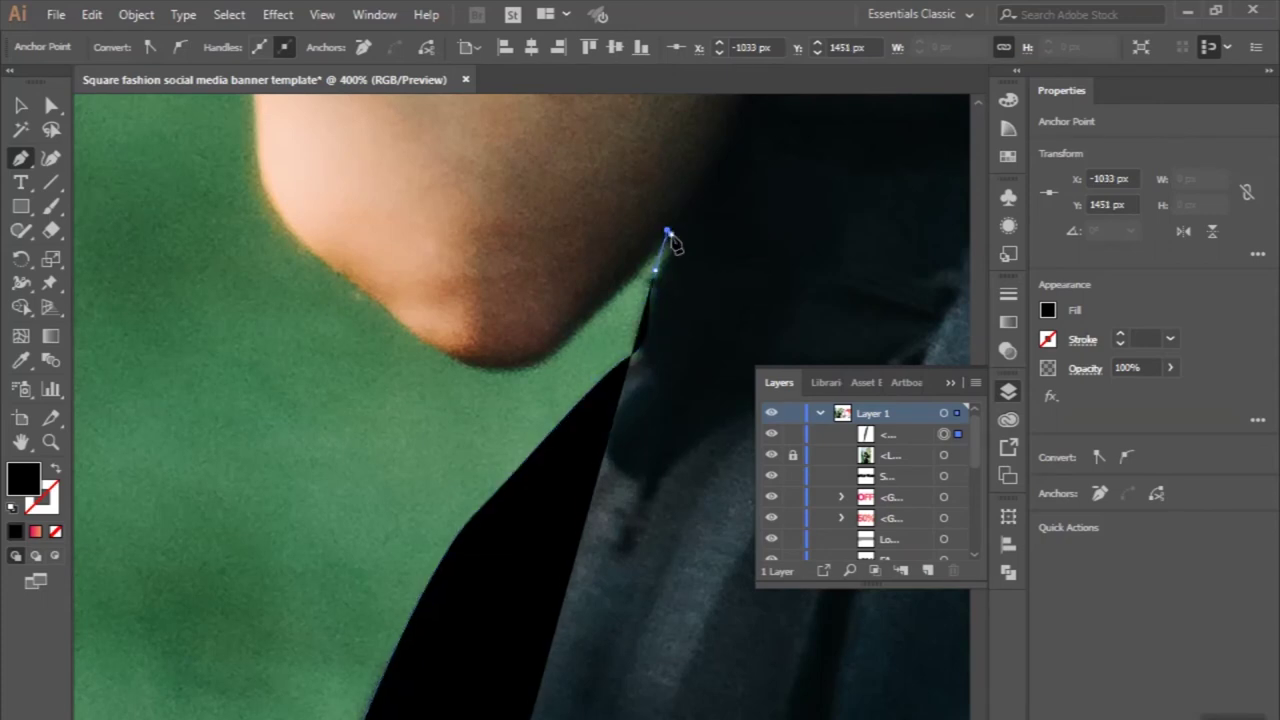
left_click(564, 344)
left_click(531, 365)
left_click(475, 373)
left_click(428, 350)
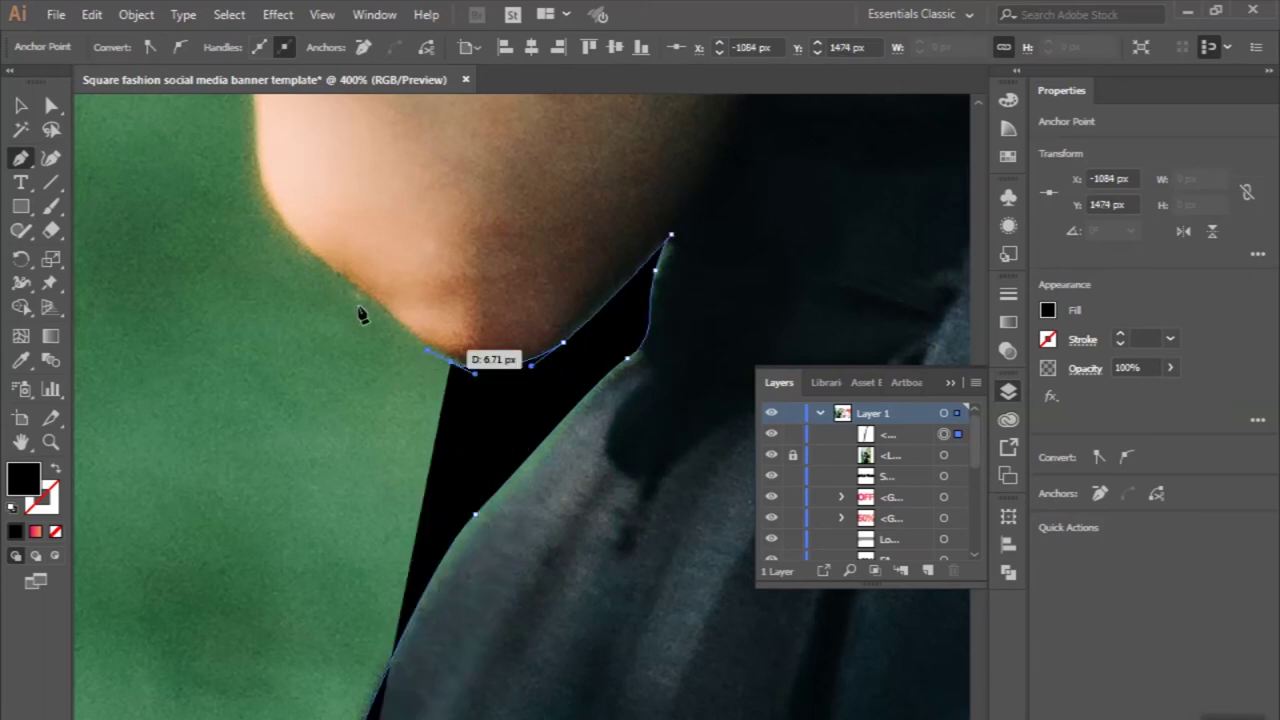
left_click(346, 281)
left_click(319, 262)
left_click(287, 230)
left_click(266, 190)
Continue the path up the skin edge
left_click(250, 158)
scroll(250, 158, "up", 5)
left_click(252, 245)
left_click(247, 210)
scroll(210, 200, "up", 3)
left_click(202, 194)
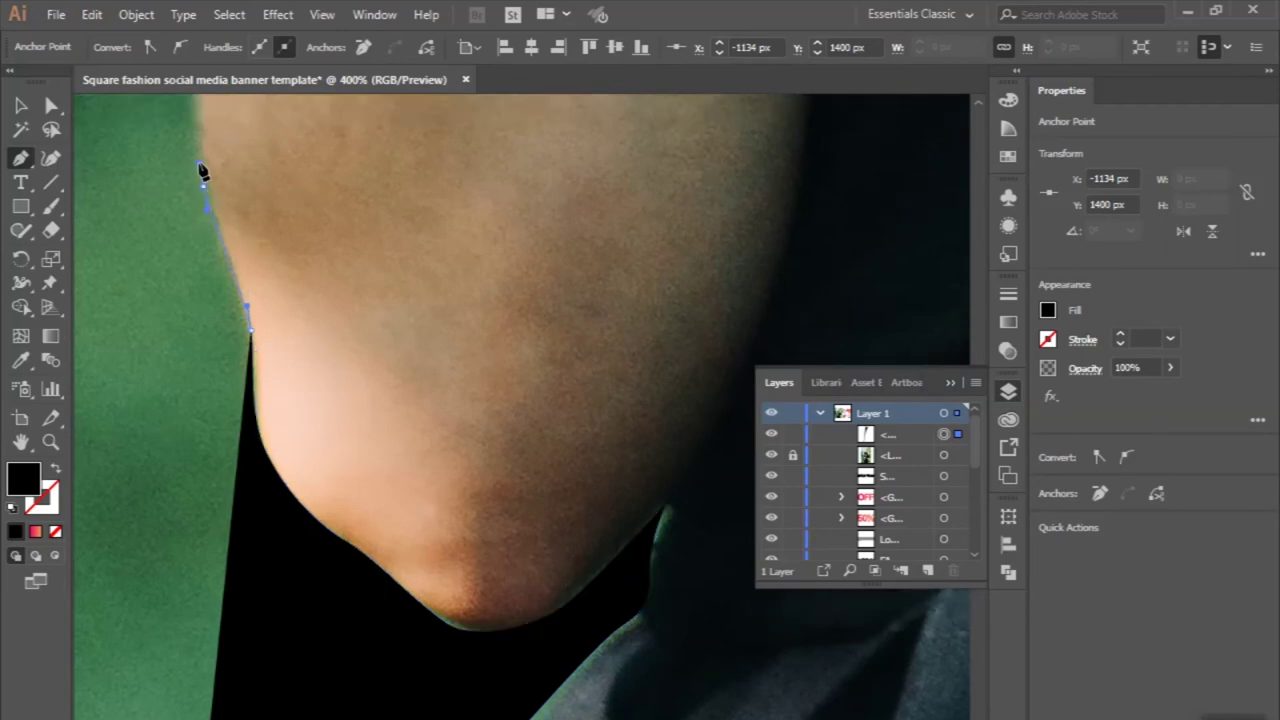
scroll(202, 175, "up", 4)
scroll(201, 268, "up", 3)
left_click(200, 289)
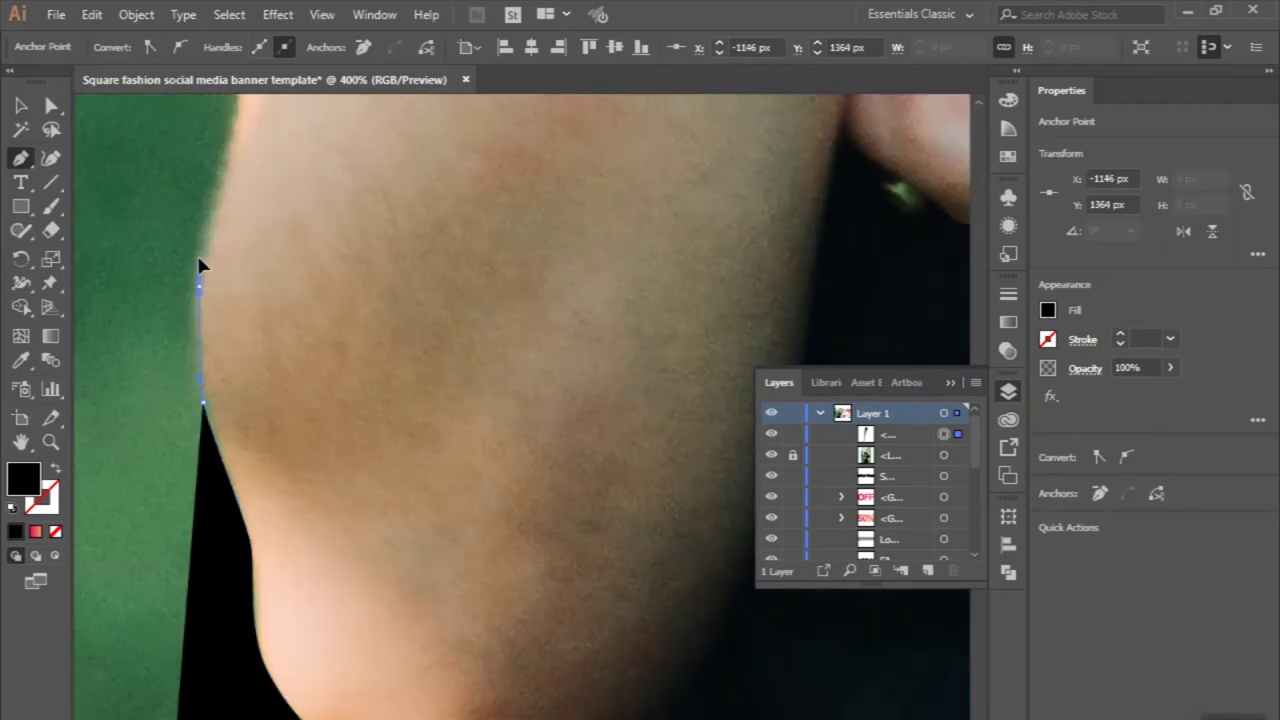
scroll(203, 251, "up", 2)
left_click(238, 214)
Finish the path where skin meets the leaves and swap fill and stroke to a black outline
scroll(237, 230, "up", 1)
left_click(238, 208)
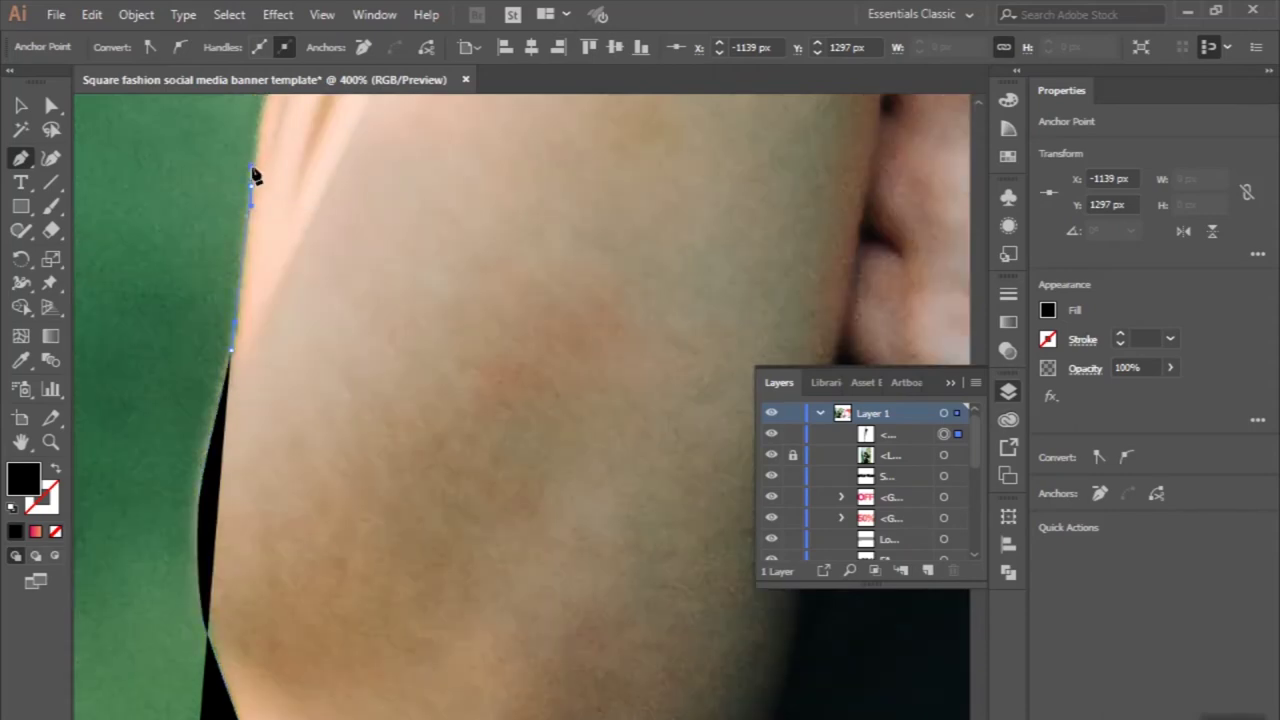
scroll(251, 177, "up", 1)
left_click(251, 175)
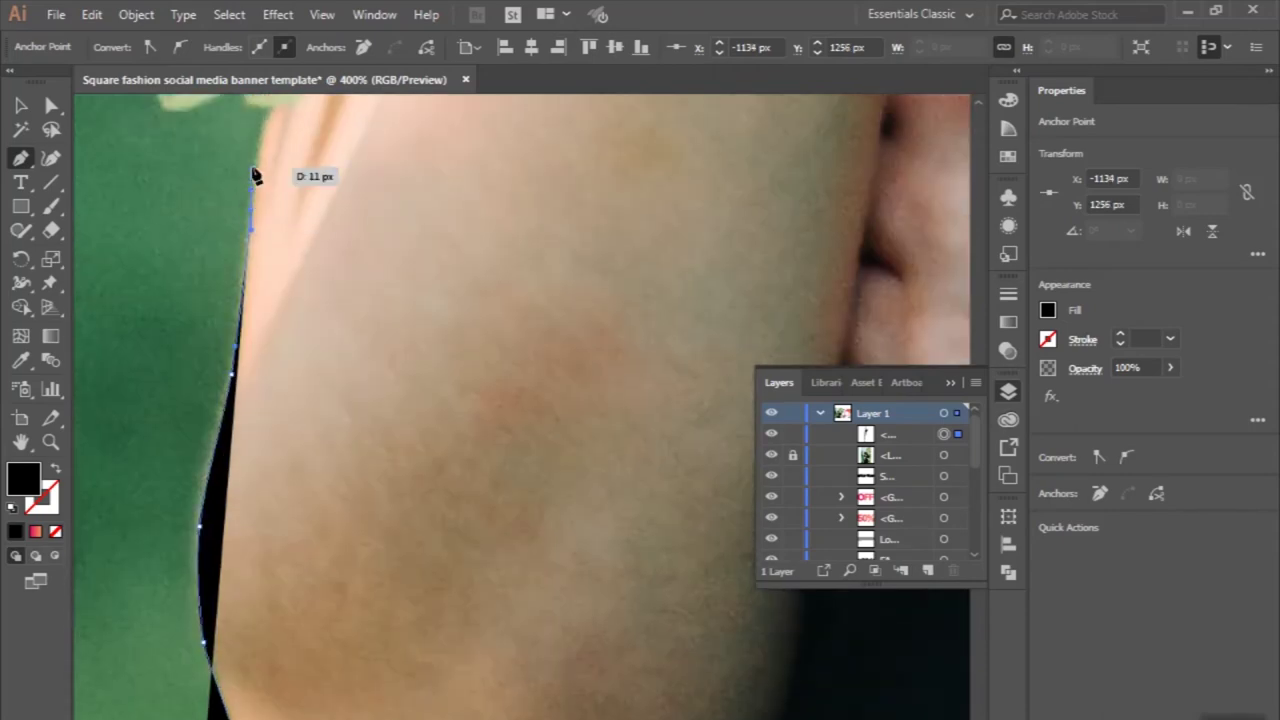
scroll(262, 200, "up", 4)
left_click(266, 233)
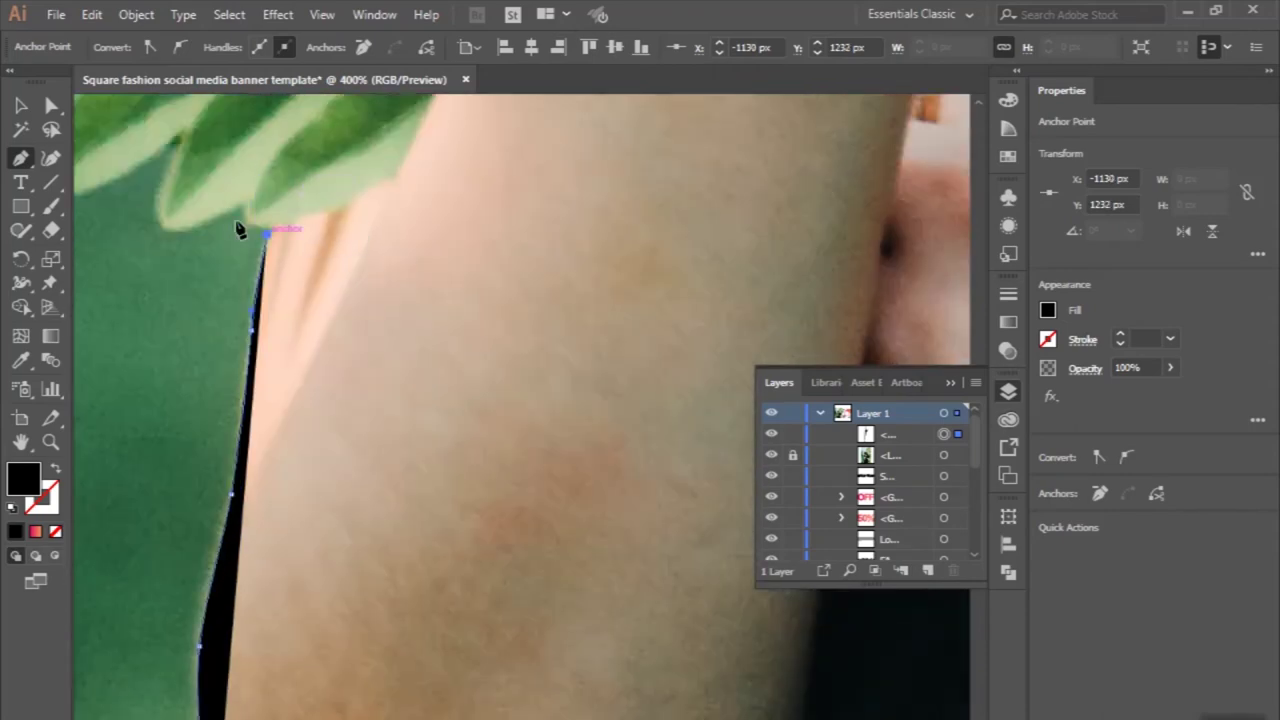
scroll(250, 228, "up", 1)
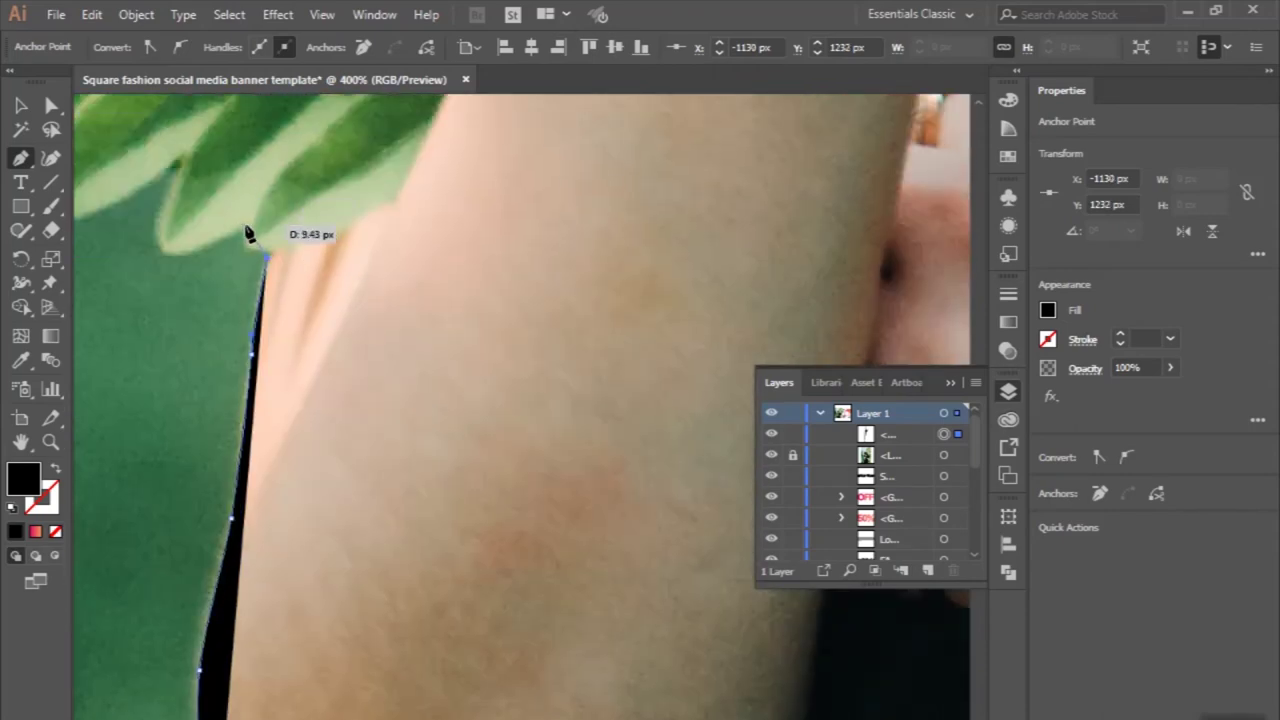
left_click(56, 472)
scroll(220, 251, "up", 1)
Trace curved anchors around the first leaf corner, its underside and its tip
left_click_drag(253, 221, 272, 184)
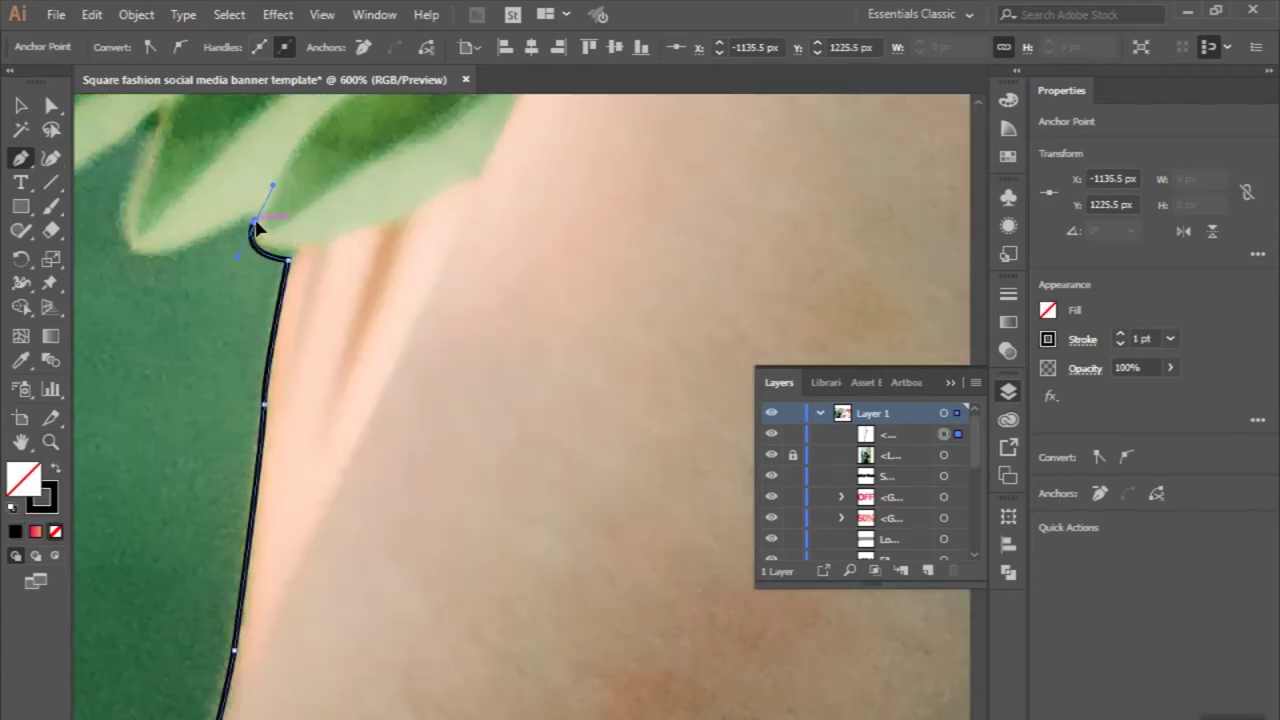
left_click_drag(146, 258, 113, 251)
scroll(114, 251, "left", 1)
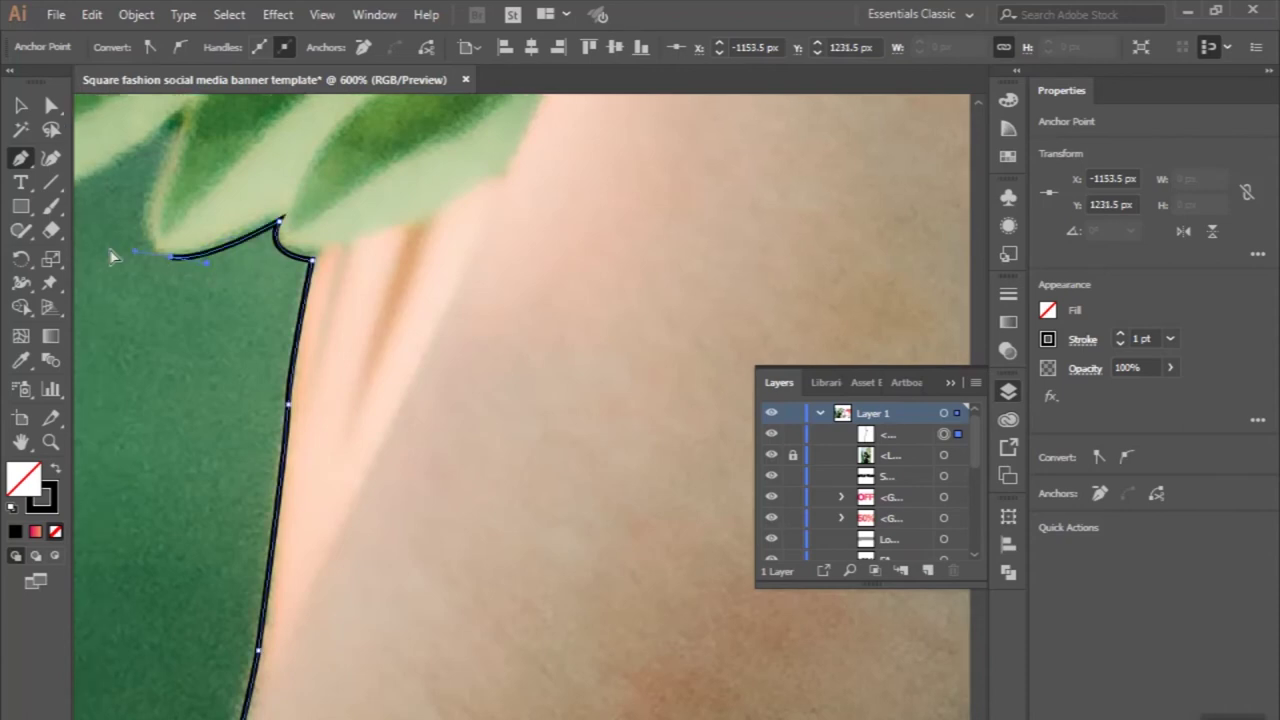
scroll(113, 257, "left", 4)
mouse_move(273, 195)
left_mouse_down()
mouse_move(275, 172)
mouse_move(296, 168)
left_mouse_up()
scroll(277, 171, "up", 2)
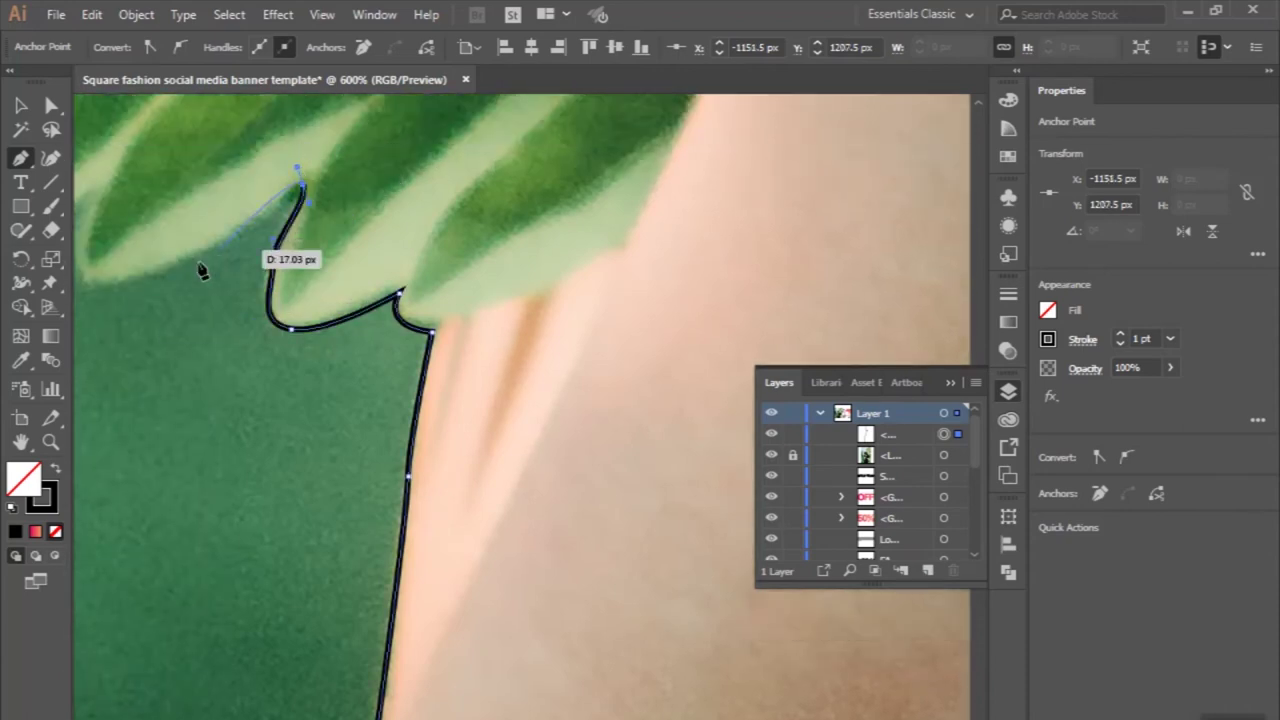
left_click_drag(177, 264, 148, 273)
scroll(135, 283, "left", 2)
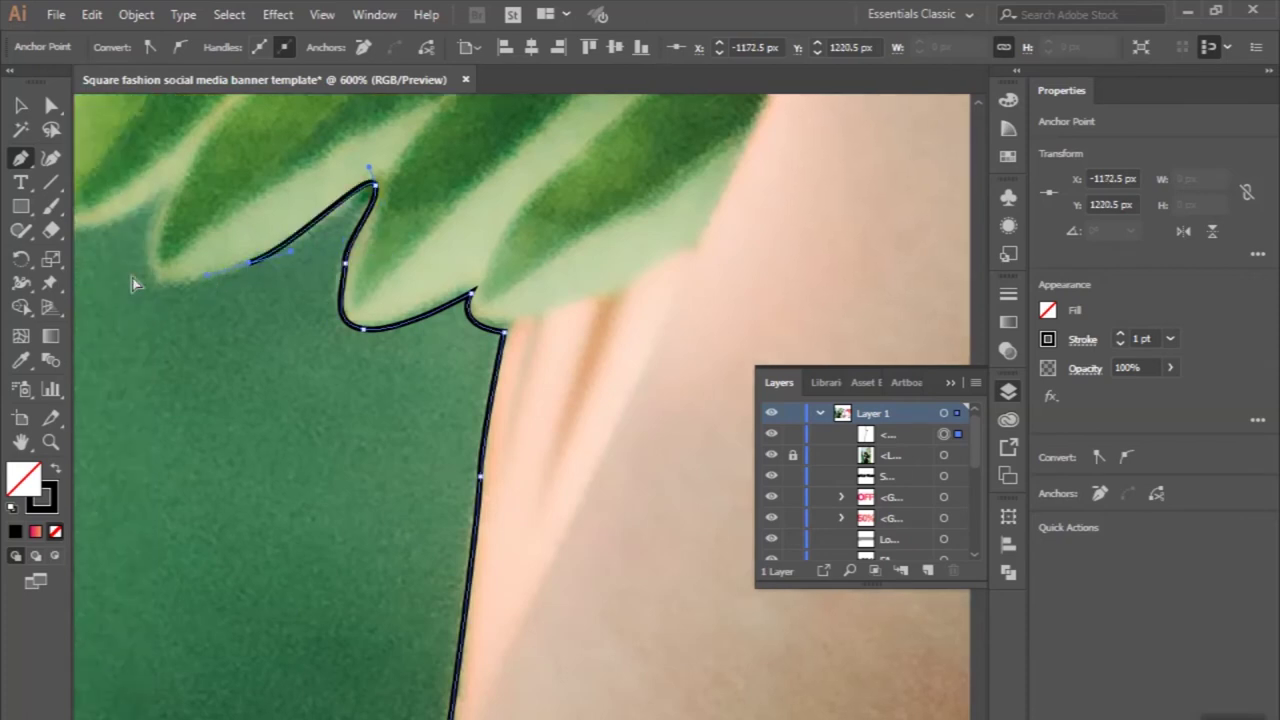
scroll(134, 280, "left", 4)
left_click_drag(289, 291, 285, 250)
mouse_move(278, 198)
left_mouse_down()
mouse_move(227, 232)
mouse_move(168, 233)
left_mouse_up()
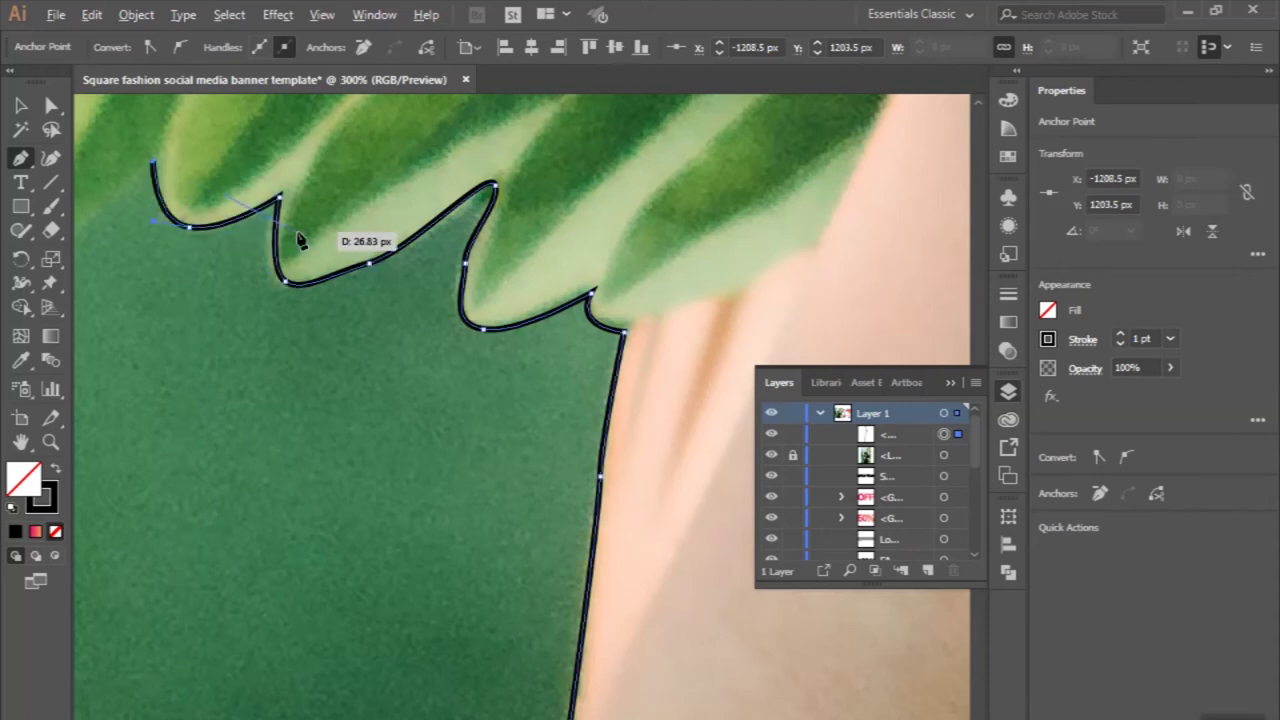
Continue the outline up to the next leaf tip and back down its edge
scroll(166, 246, "down", 3)
scroll(169, 331, "up", 3)
left_click(293, 328)
scroll(320, 185, "up", 2)
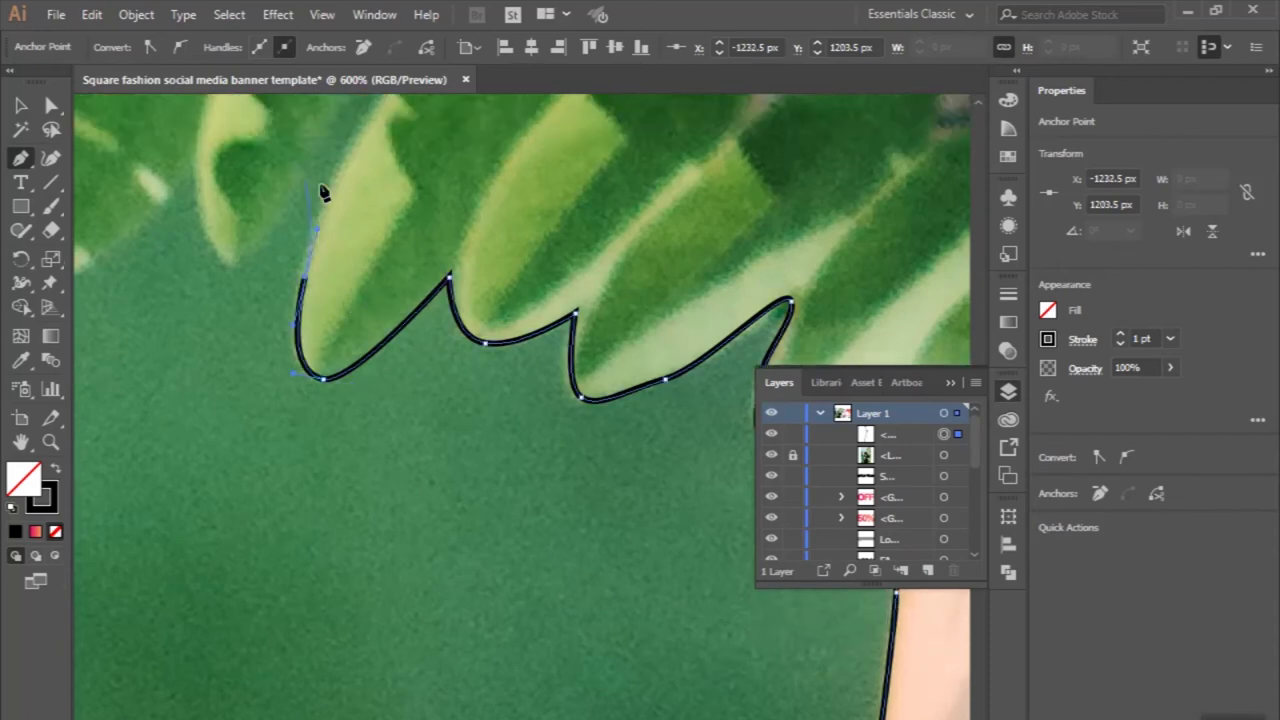
scroll(370, 287, "up", 3)
left_click_drag(388, 405, 412, 373)
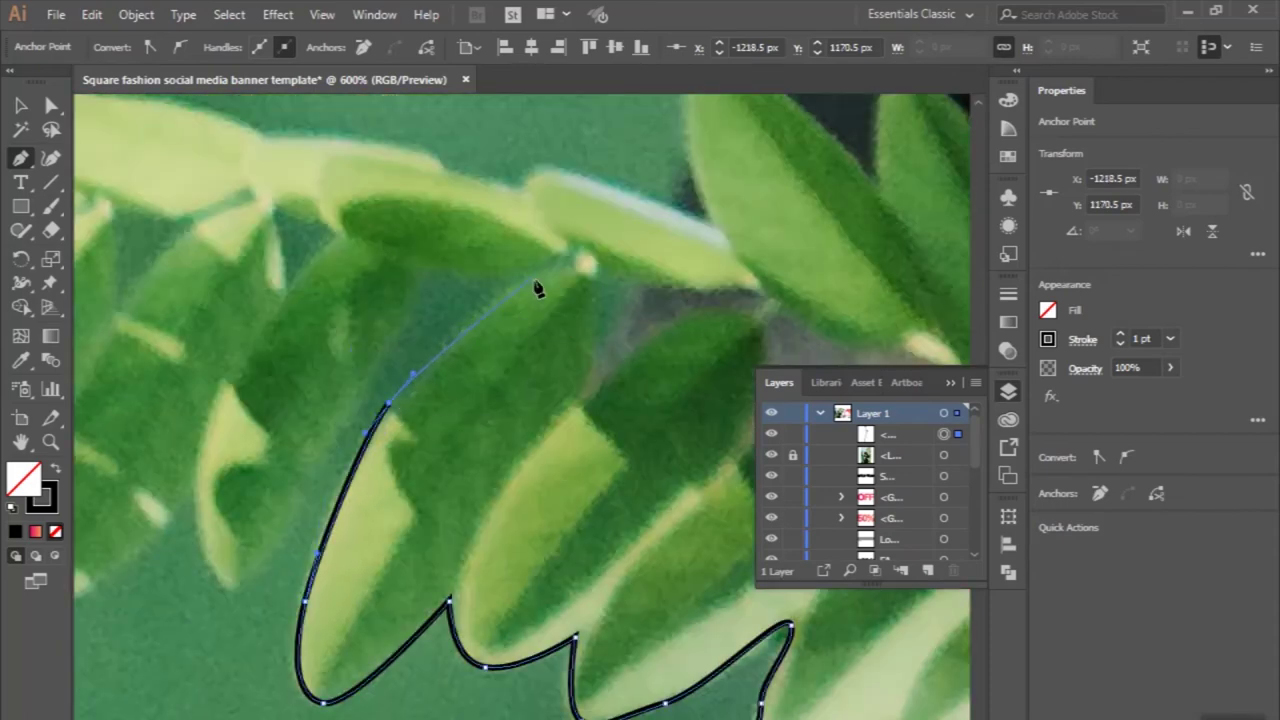
left_click_drag(562, 268, 564, 270)
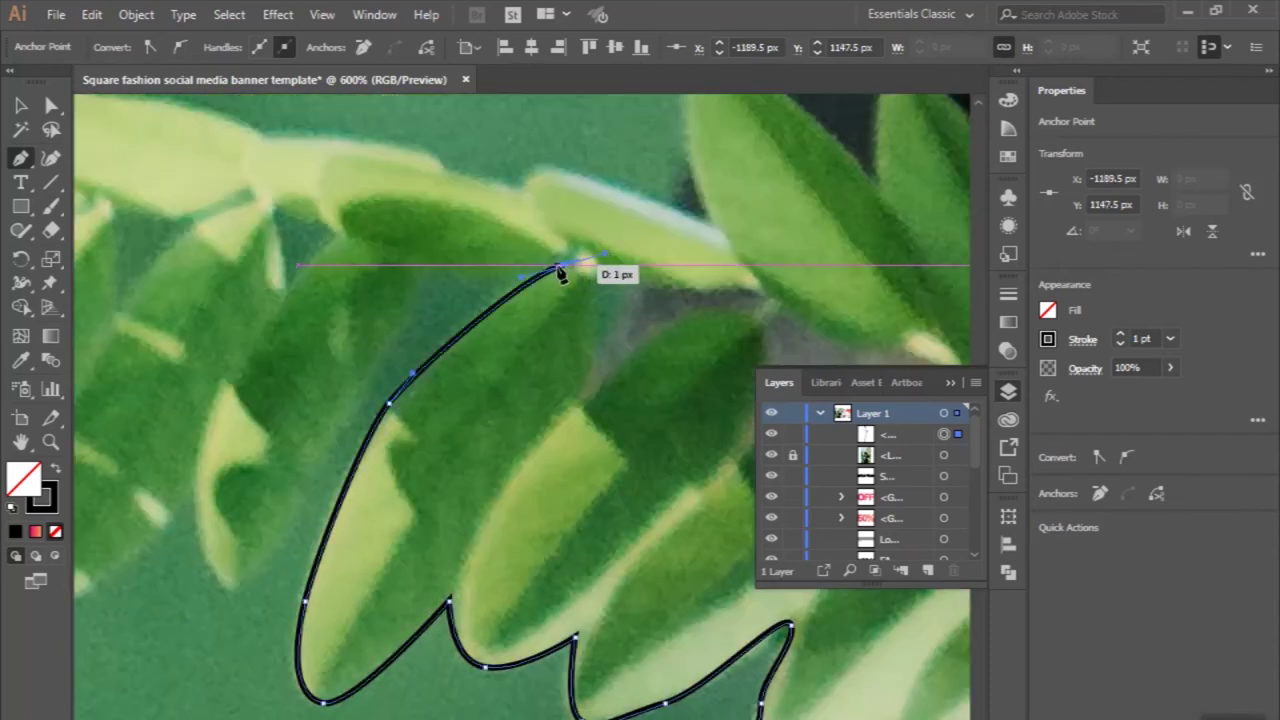
left_click_drag(564, 270, 372, 262)
mouse_move(352, 410)
left_mouse_down()
mouse_move(235, 600)
mouse_move(191, 500)
left_mouse_up()
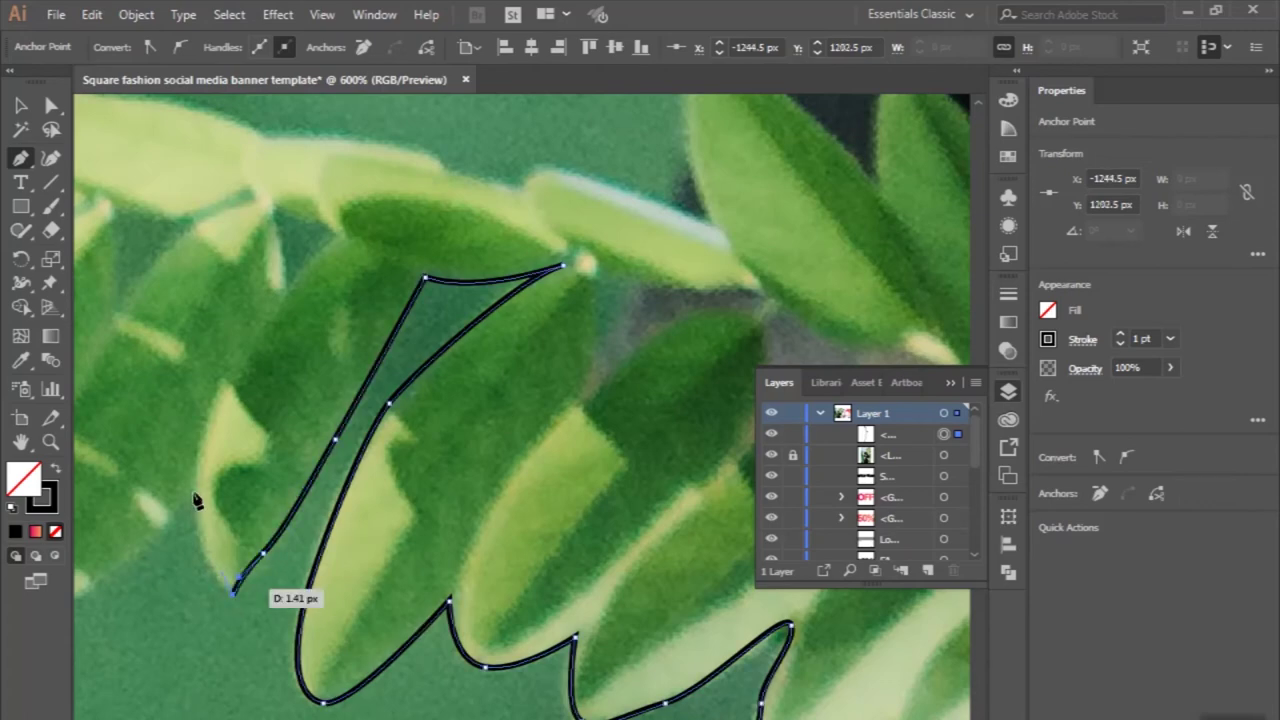
scroll(195, 478, "left", 1)
scroll(195, 478, "left", 3)
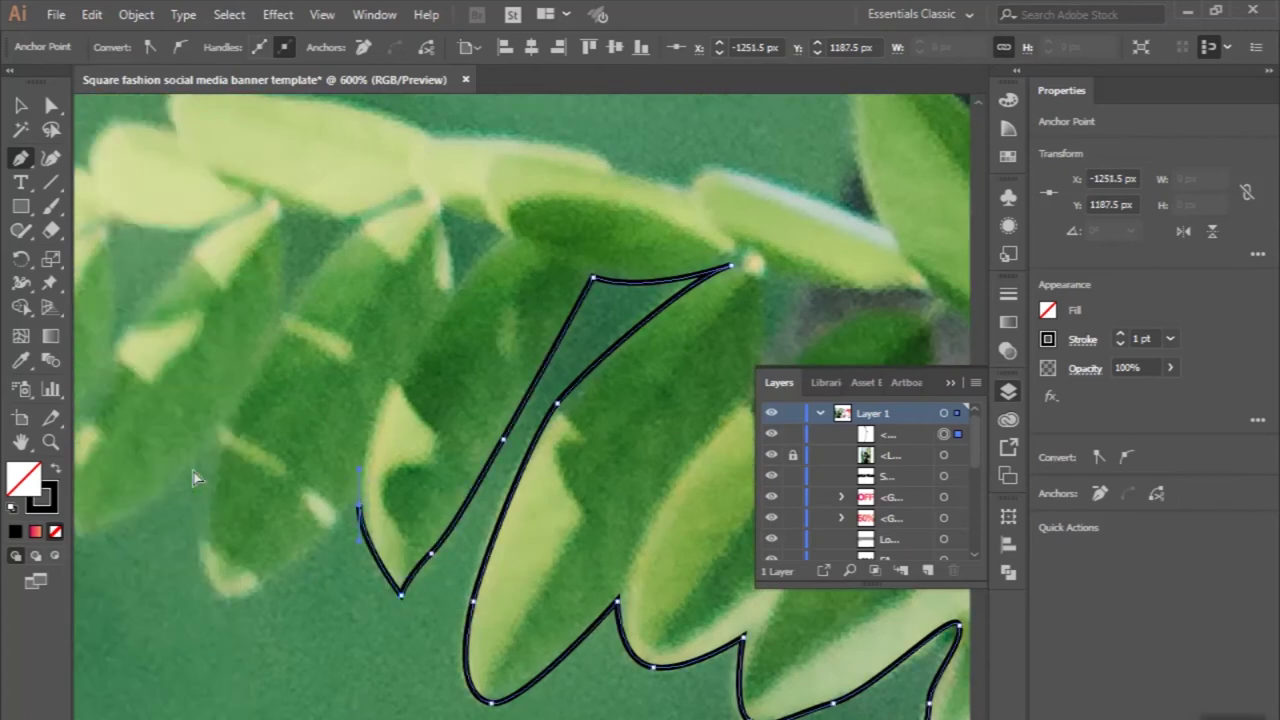
Trace the corners and curves around the next two leaves and their tips
scroll(197, 478, "left", 3)
scroll(200, 478, "left", 2)
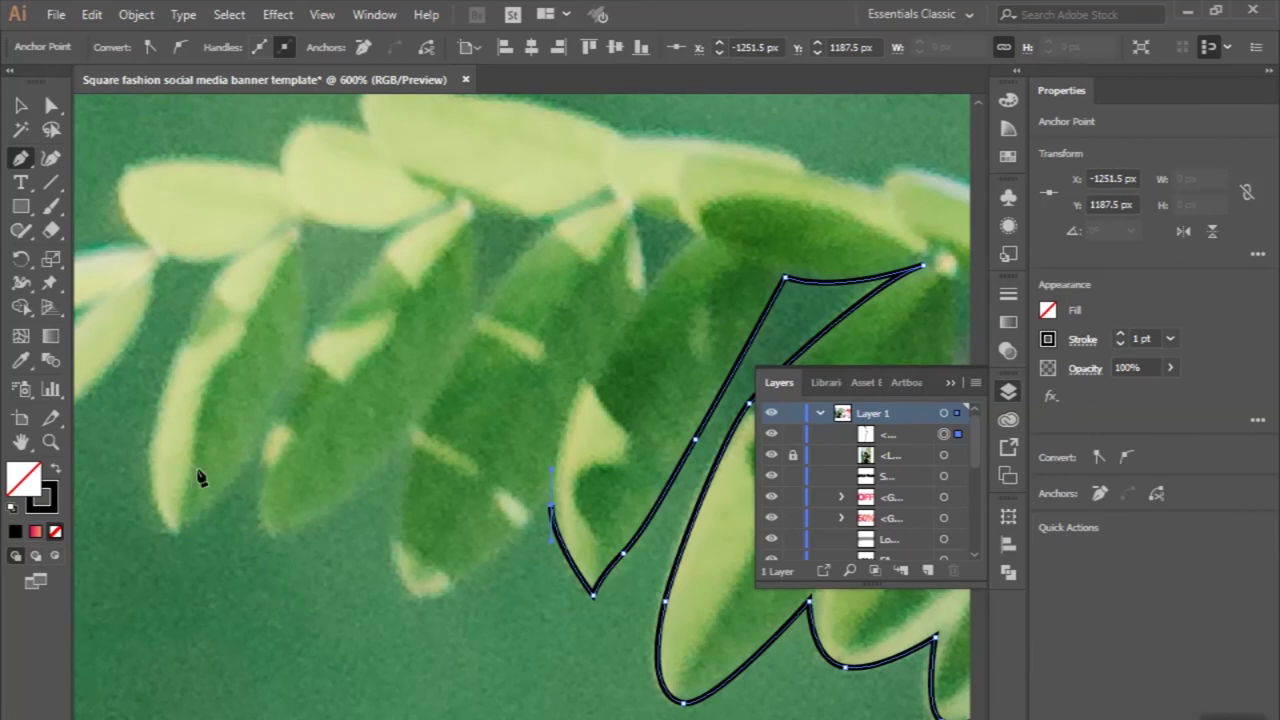
left_click(551, 506)
left_click_drag(420, 594, 375, 590)
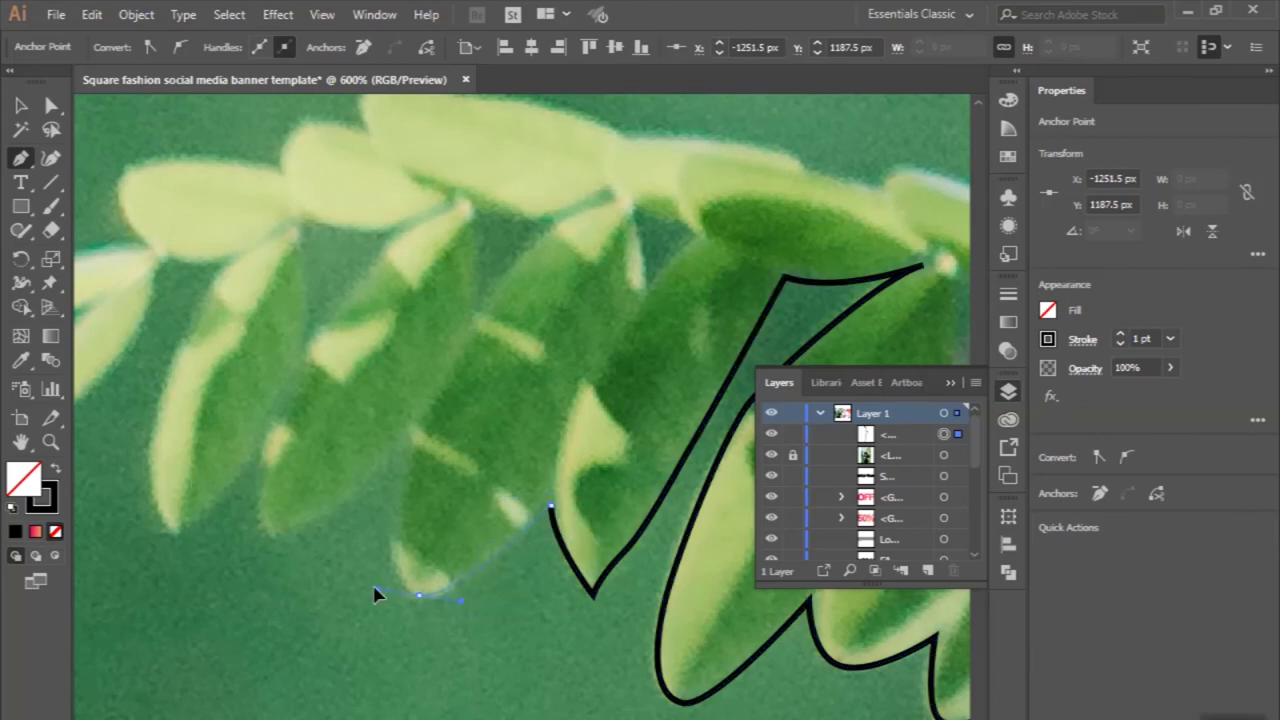
left_click(411, 429)
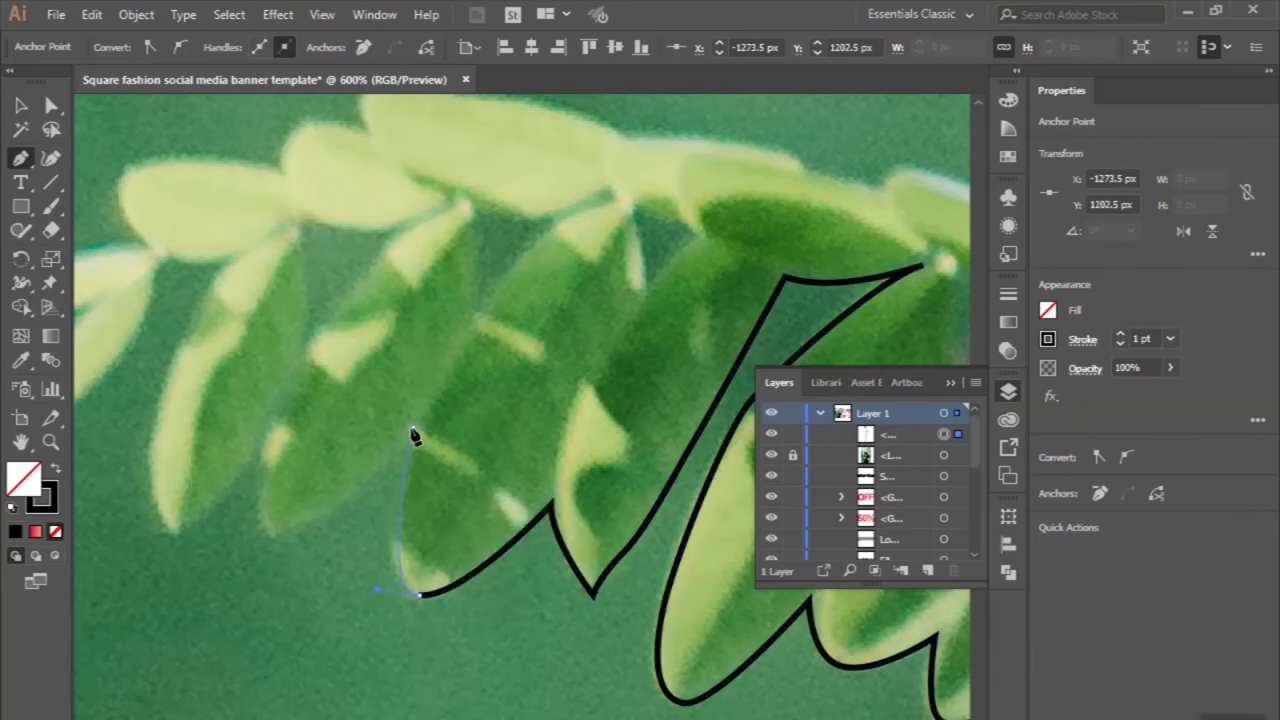
left_click_drag(271, 529, 229, 526)
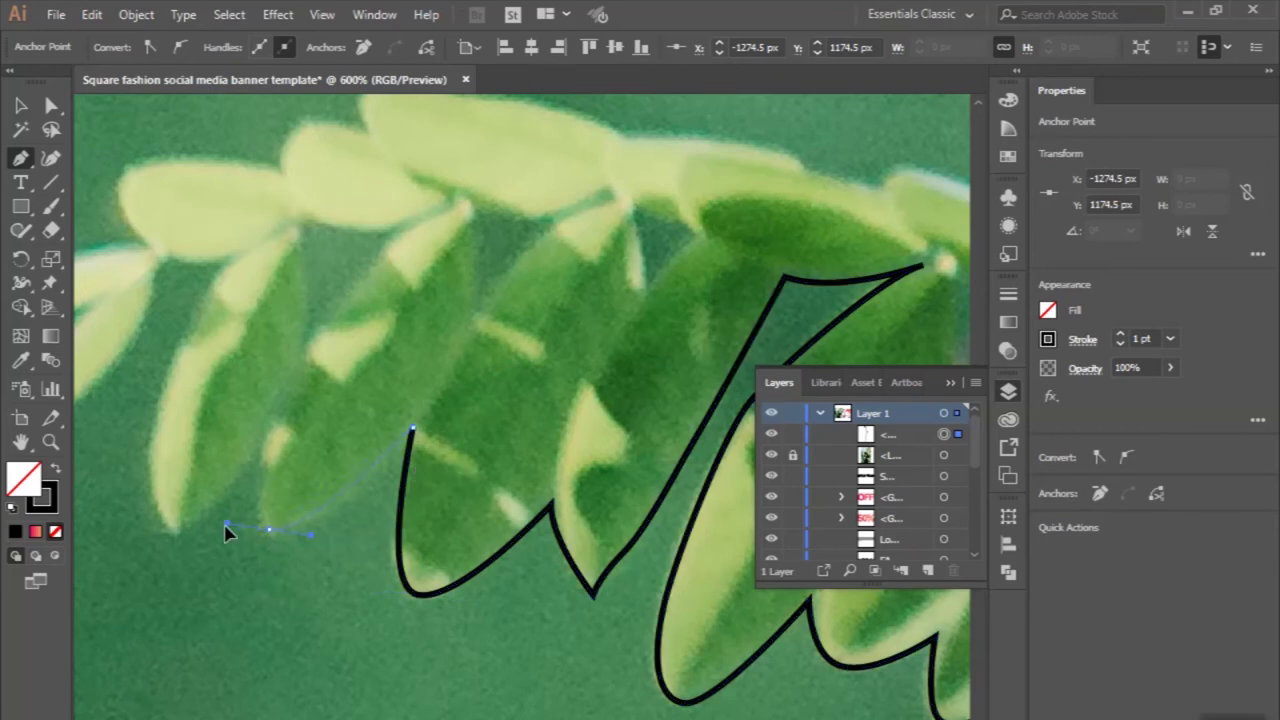
left_click(261, 435)
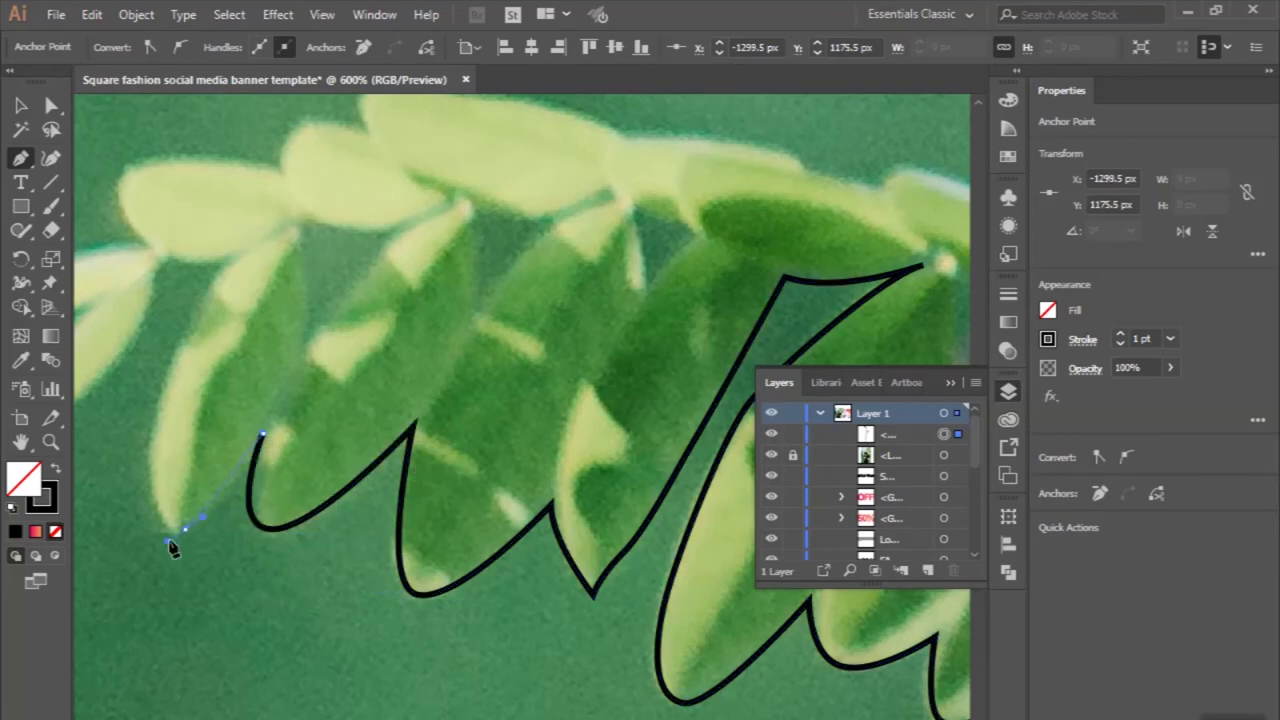
scroll(171, 540, "left", 3)
left_click_drag(295, 528, 268, 437)
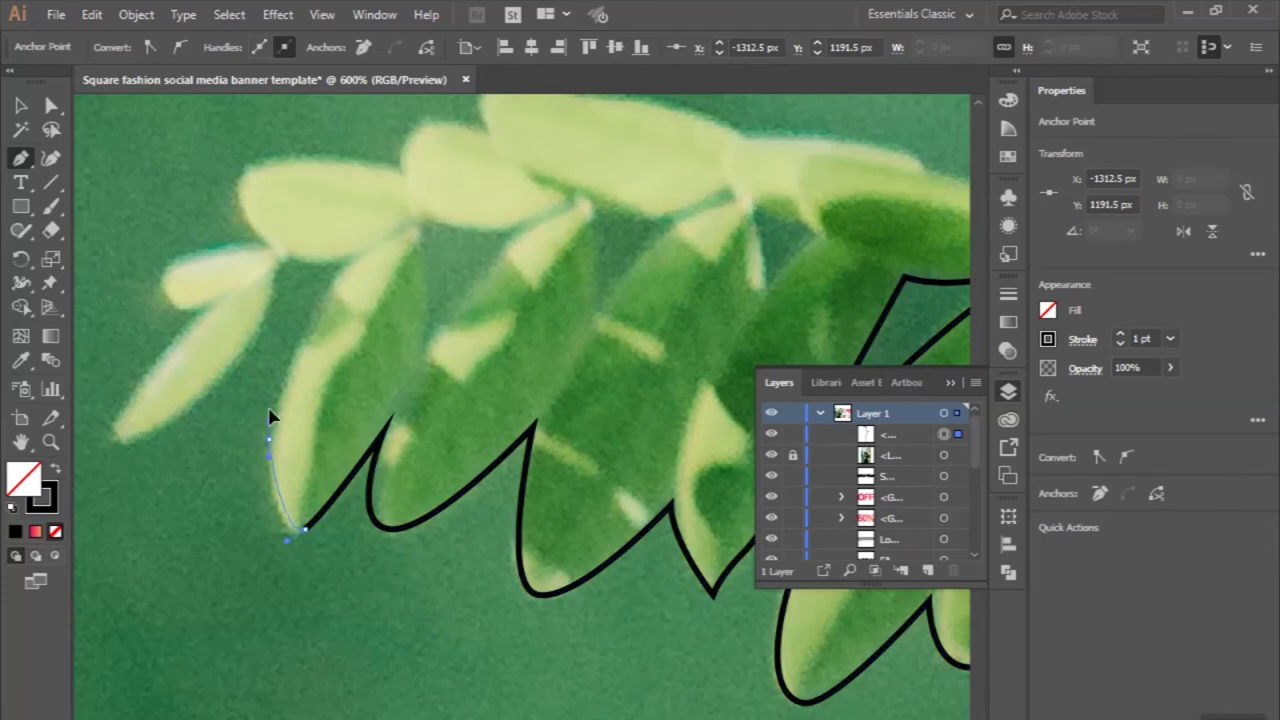
left_click(340, 266)
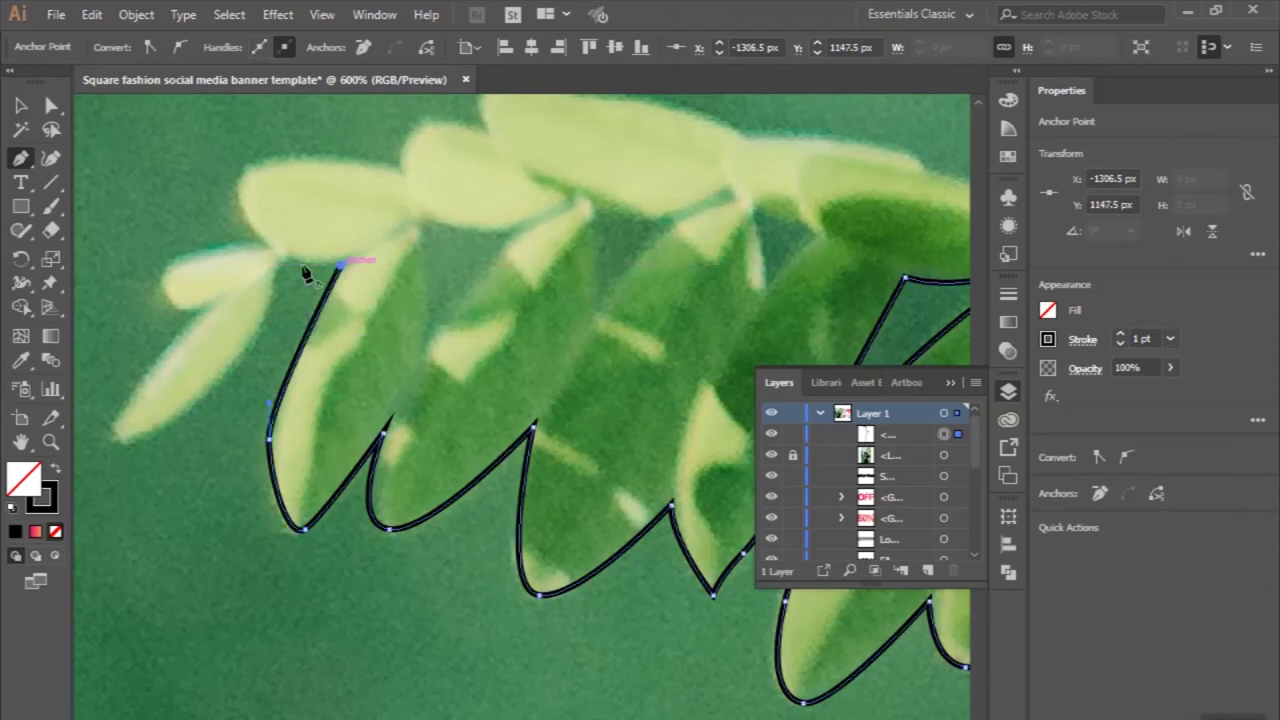
Outline the outermost leaf tip, the small leaf and the long upper edge of the top leaves
mouse_move(287, 261)
left_mouse_down()
mouse_move(211, 407)
mouse_move(151, 437)
mouse_move(160, 368)
left_mouse_up()
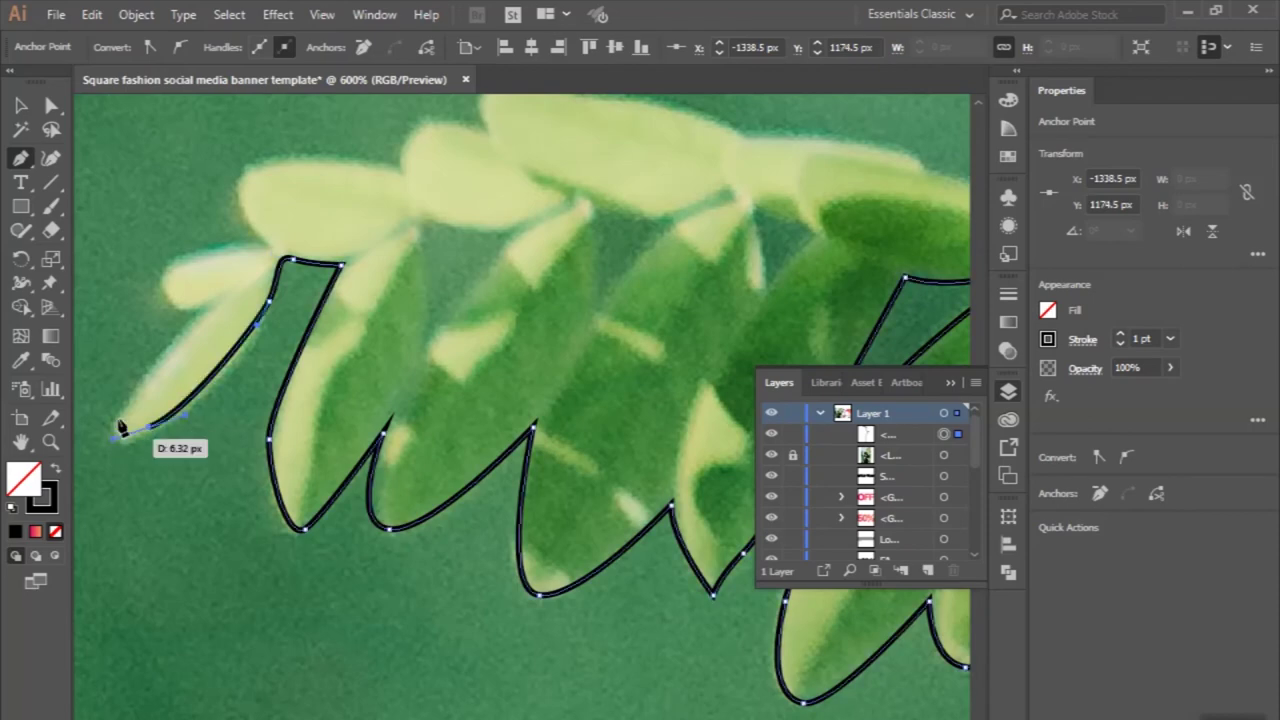
left_click_drag(201, 307, 168, 300)
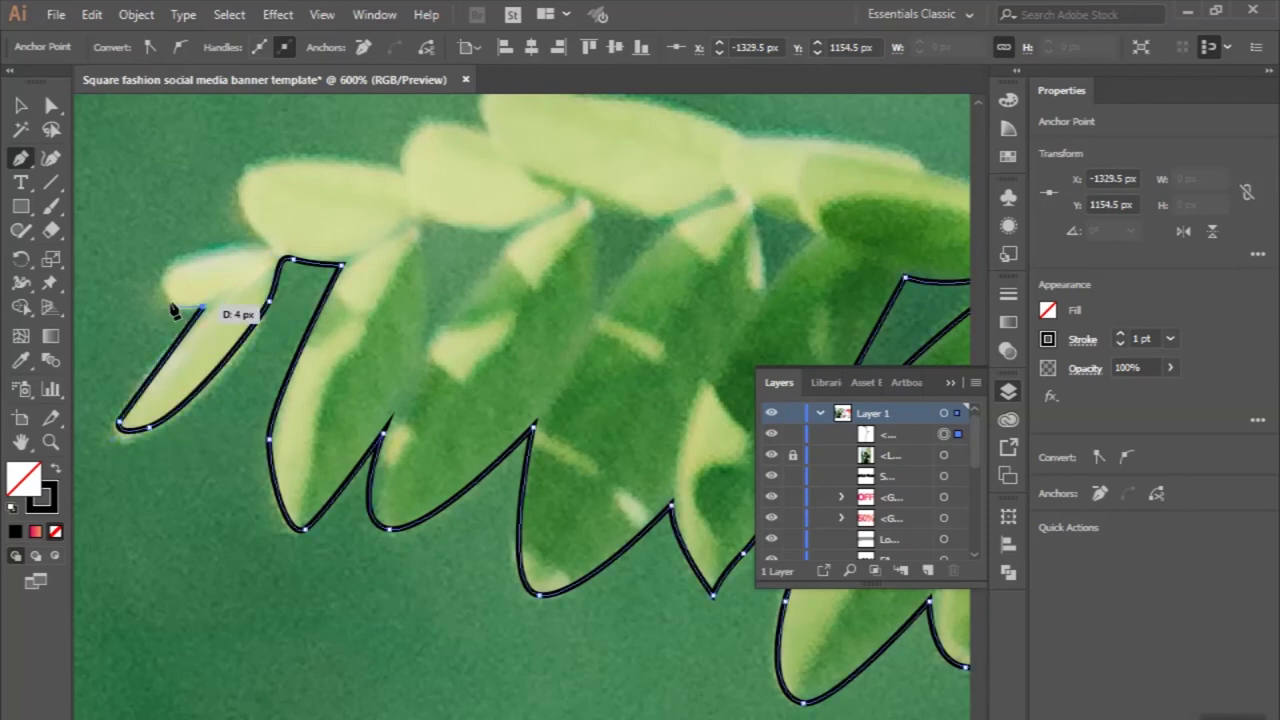
left_click_drag(188, 257, 198, 268)
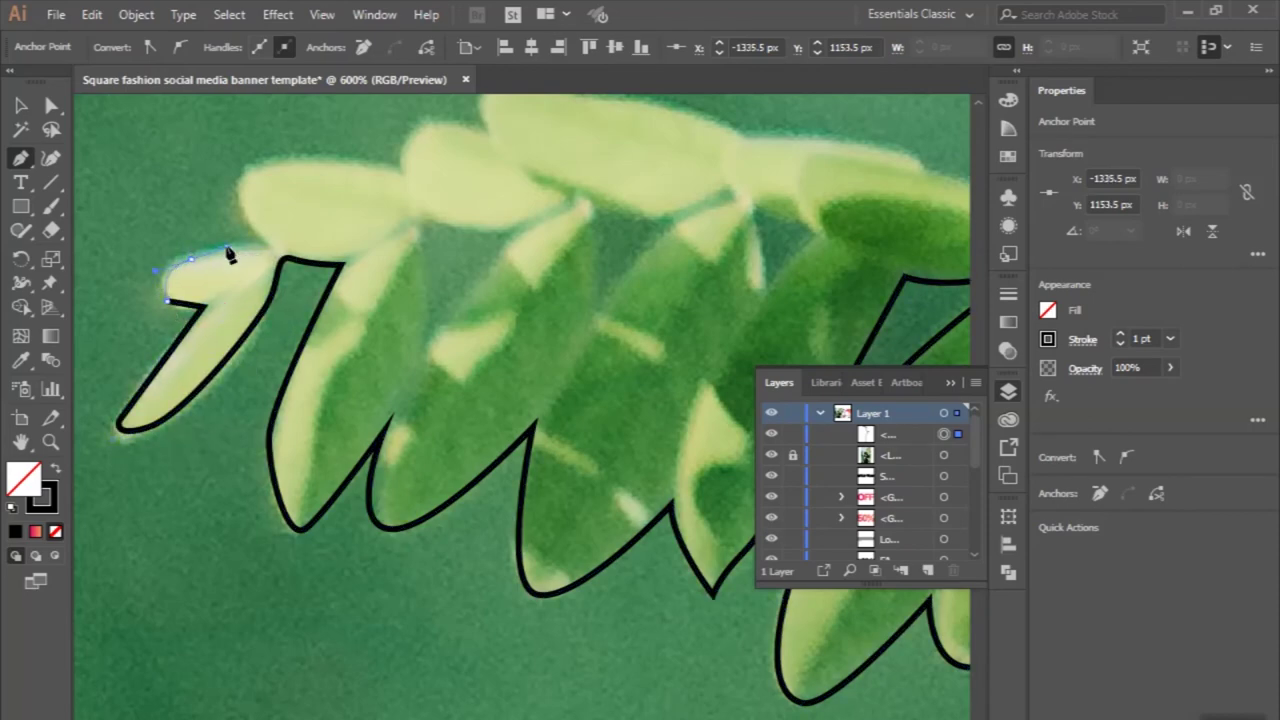
left_click(262, 246)
left_click_drag(250, 170, 295, 167)
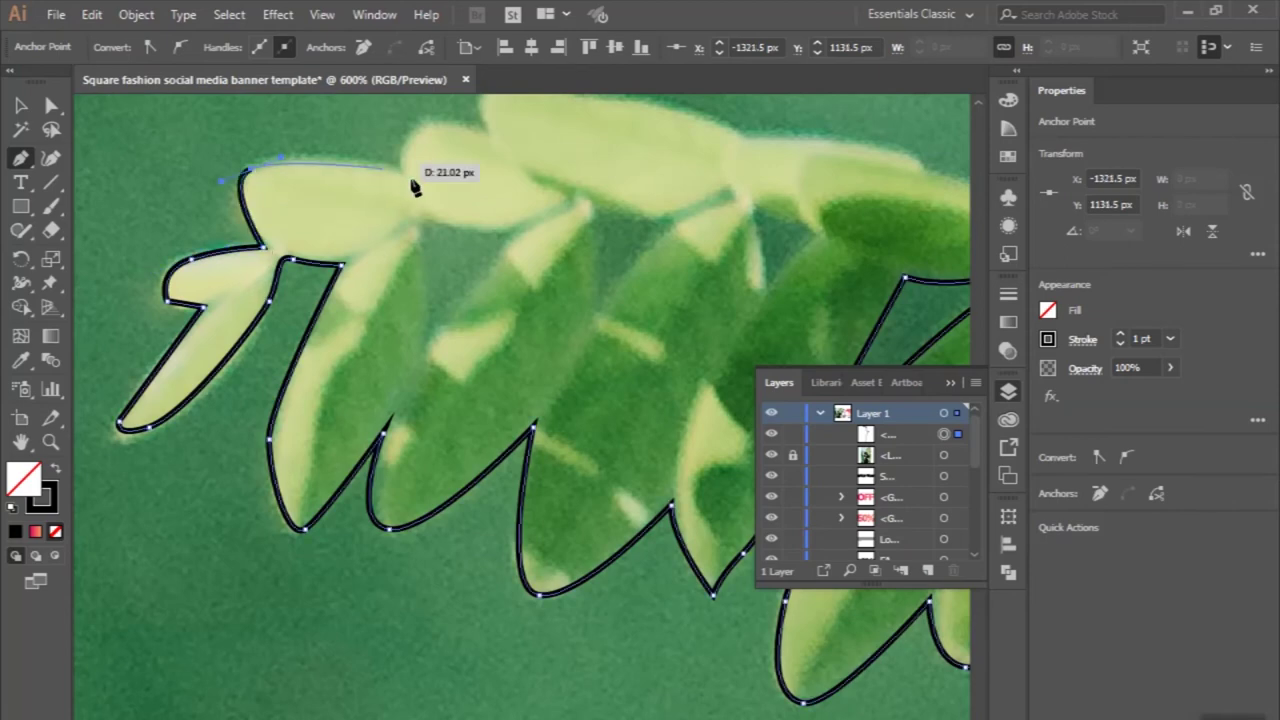
scroll(414, 186, "up", 1)
scroll(428, 188, "up", 3)
left_click_drag(418, 276, 424, 222)
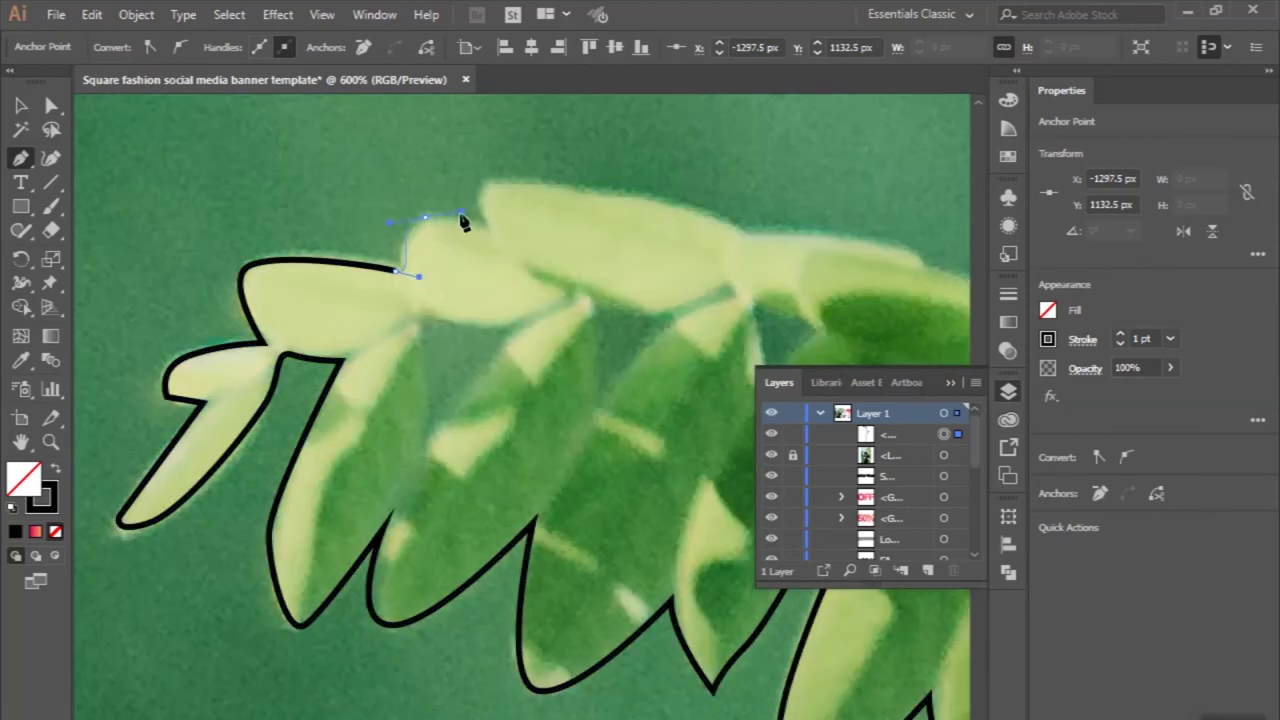
left_click(492, 230)
left_click_drag(490, 183, 622, 200)
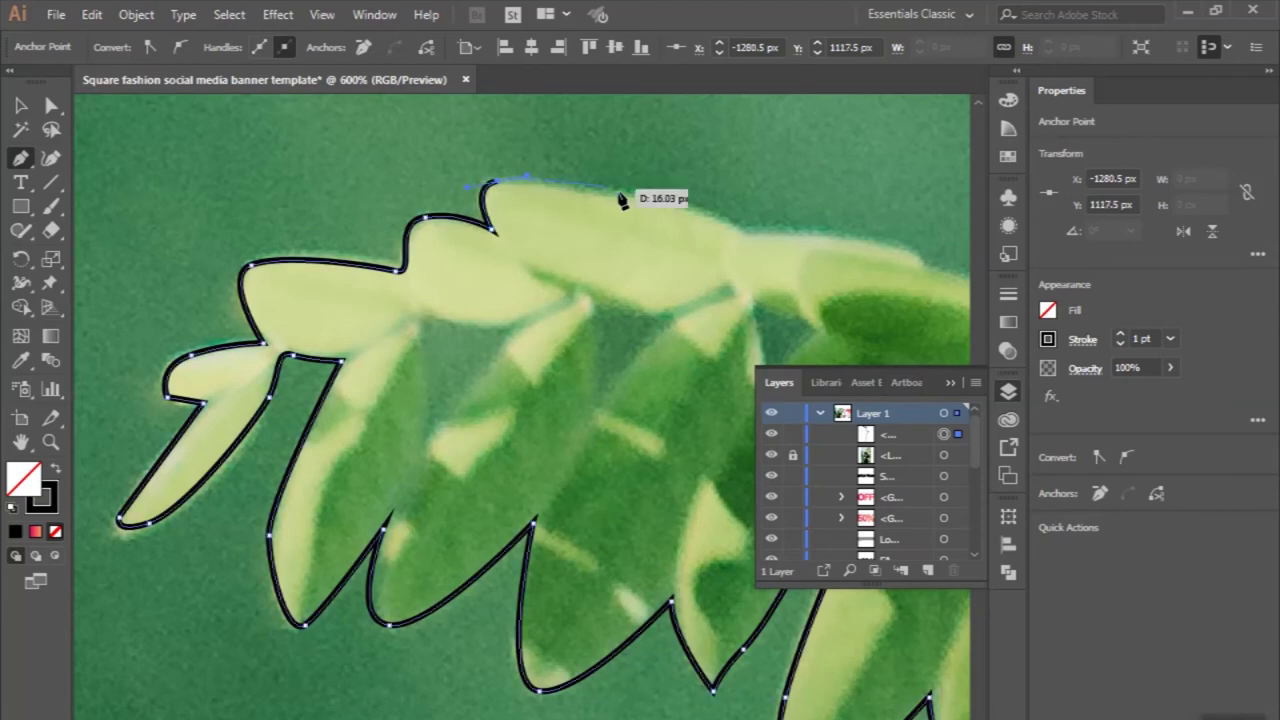
left_click_drag(728, 217, 773, 242)
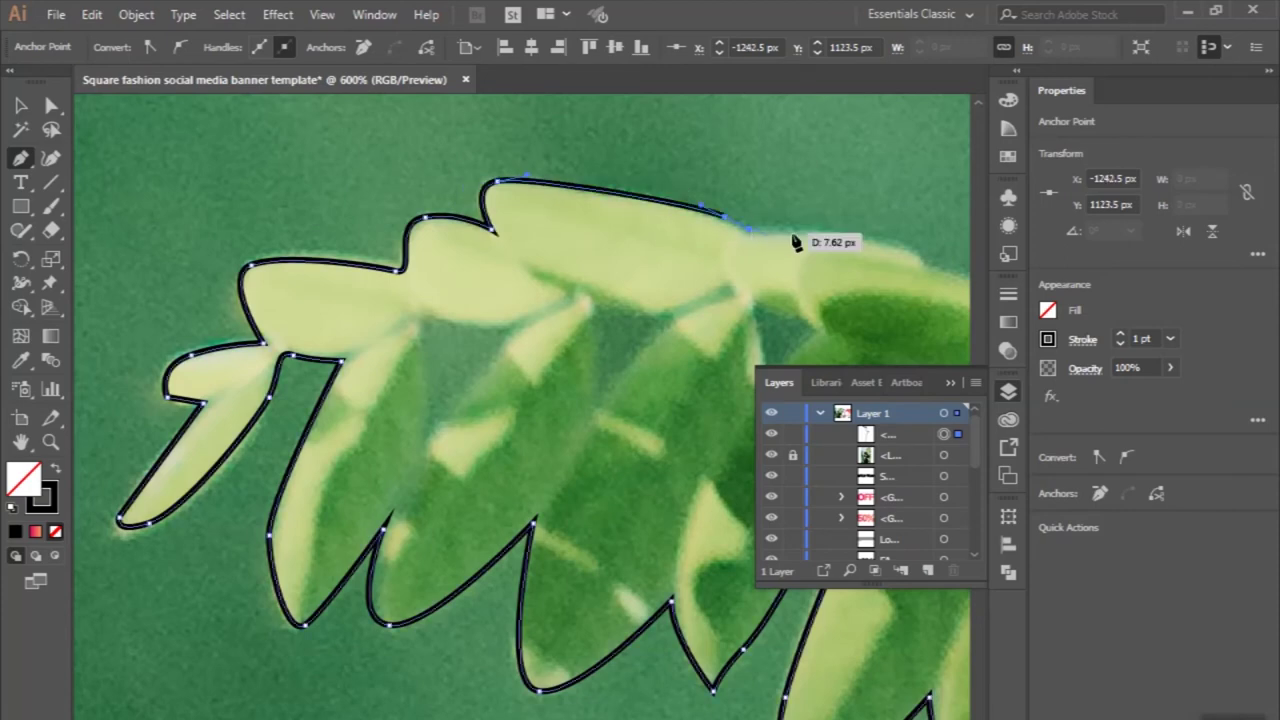
left_click(773, 236)
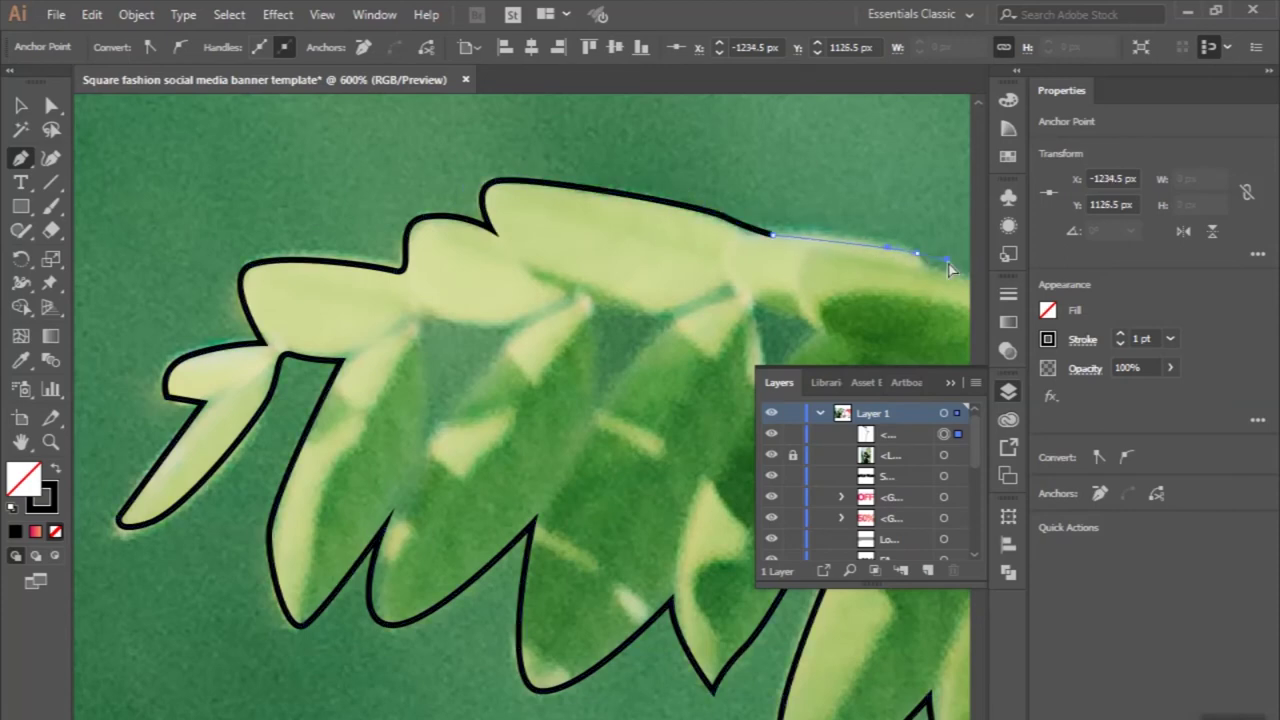
Pan along and extend the outline over the last leaf notch and tip toward the dark clothing
mouse_move(920, 260)
left_mouse_down()
mouse_move(480, 290)
mouse_move(539, 283)
left_mouse_up()
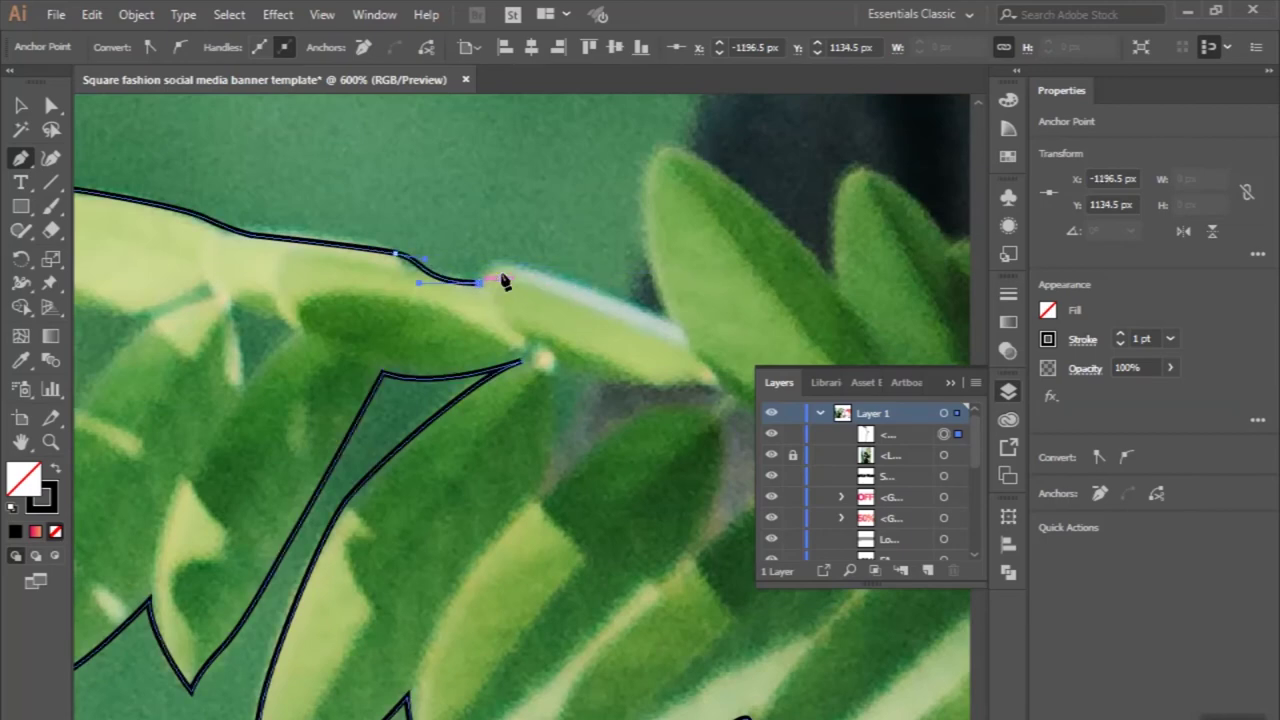
left_click_drag(514, 271, 544, 277)
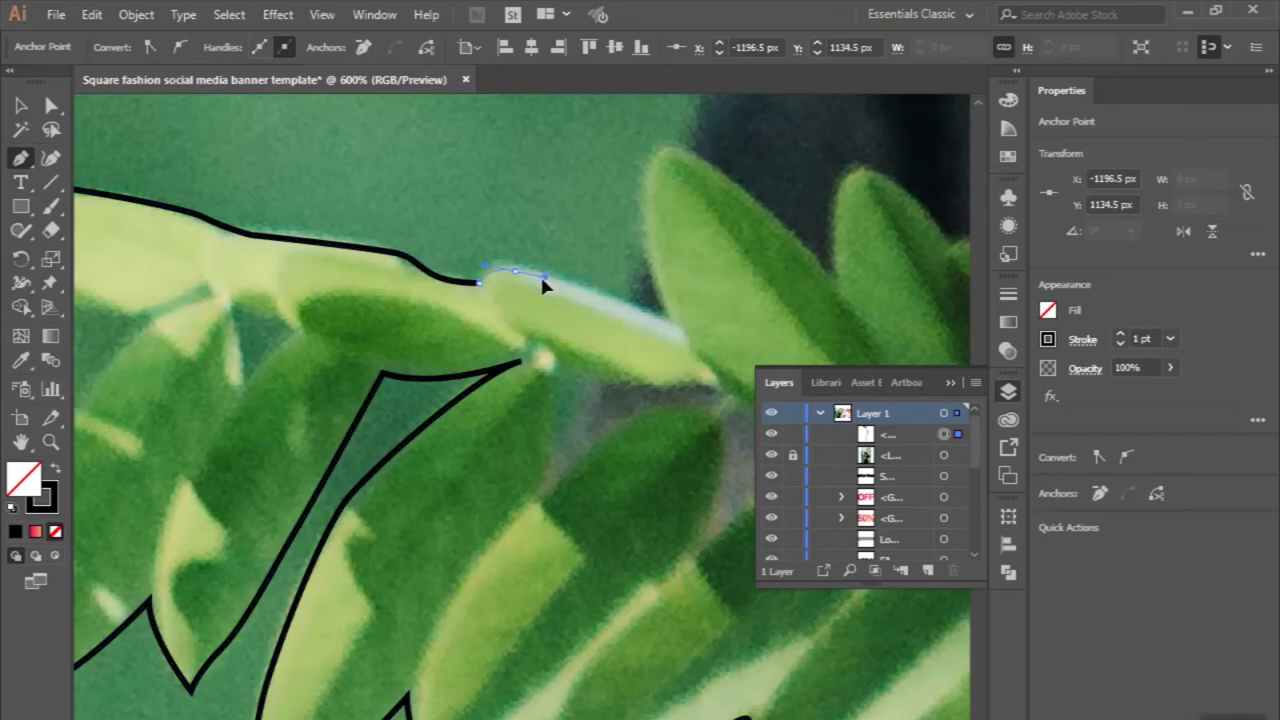
left_click(622, 299)
left_click_drag(645, 261, 648, 205)
left_click_drag(658, 155, 693, 160)
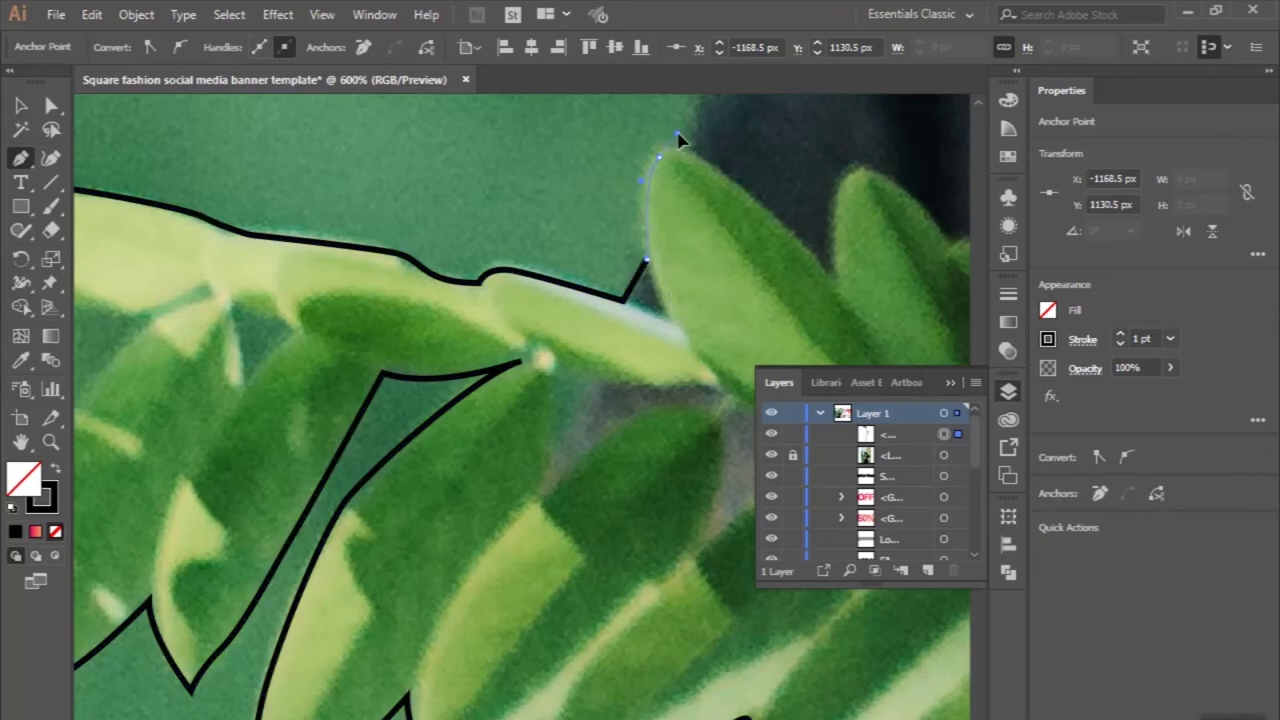
scroll(693, 160, "up", 5)
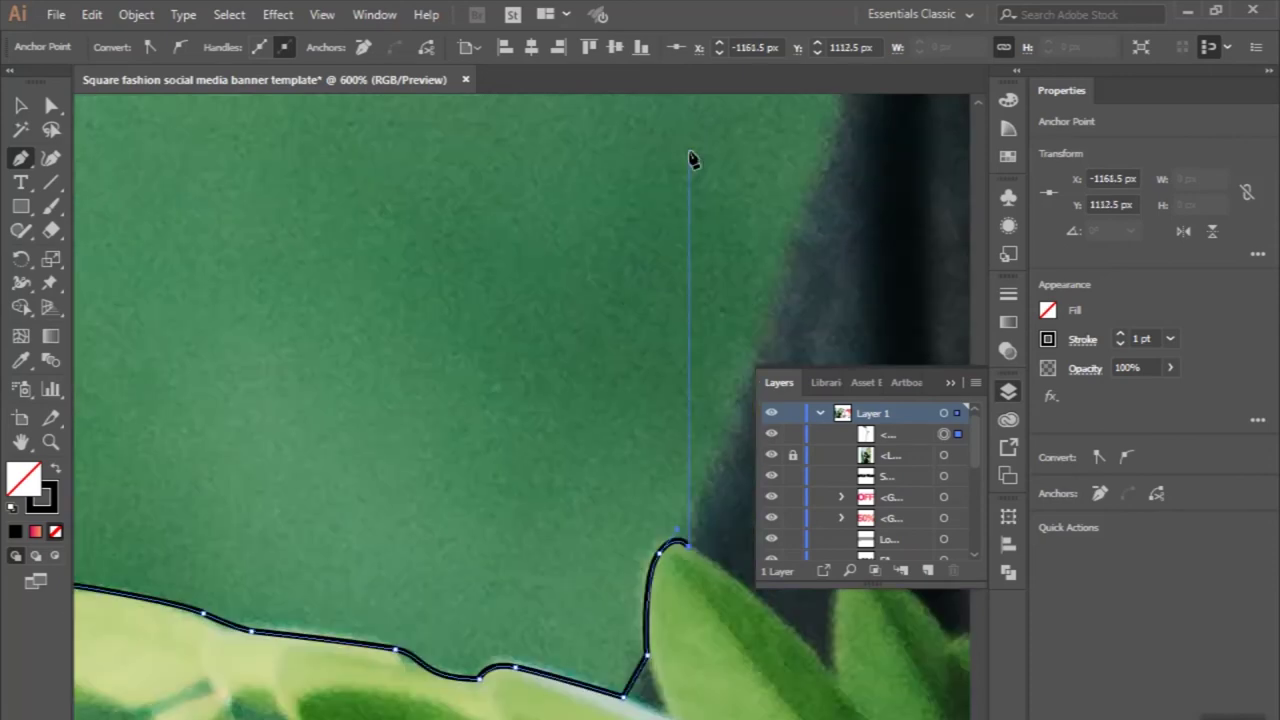
scroll(693, 160, "right", 6)
left_click_drag(312, 255, 314, 257)
scroll(314, 257, "up", 1)
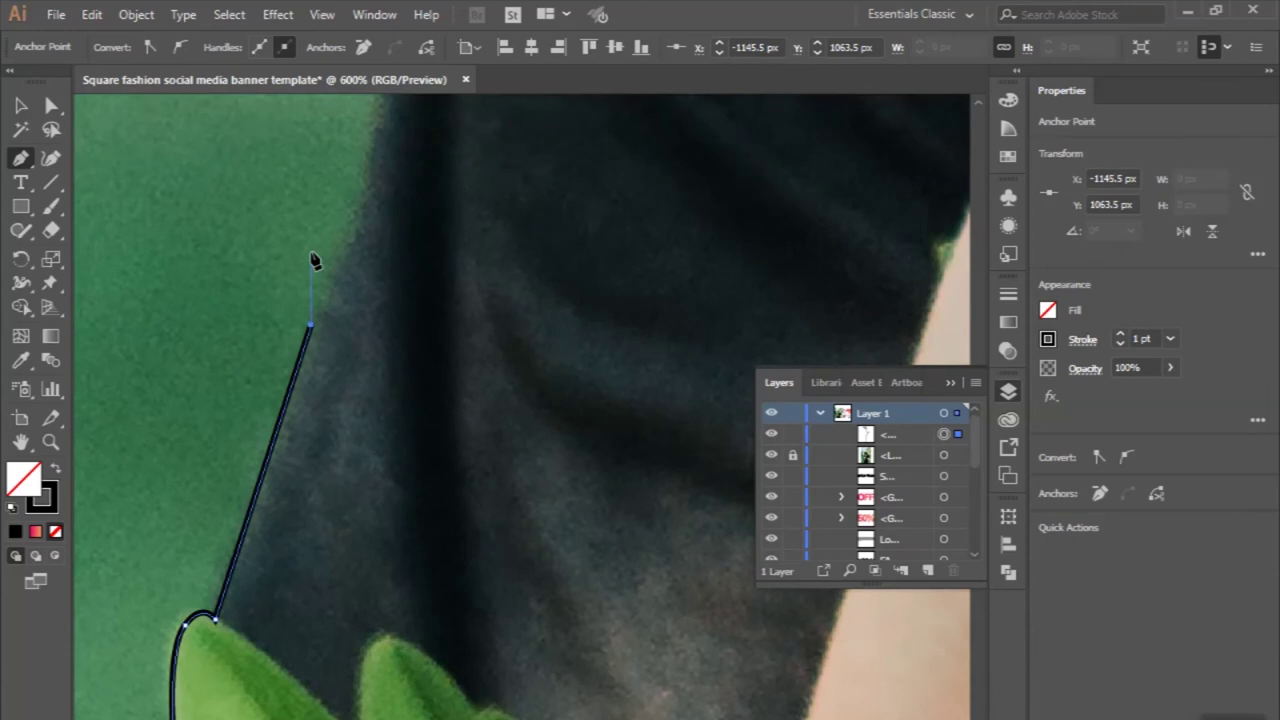
Extend the outline with curved anchors up the edge of the dark top
scroll(314, 260, "up", 1)
scroll(363, 223, "left", 1)
scroll(390, 210, "up", 2)
left_click_drag(314, 260, 418, 216)
scroll(420, 214, "up", 2)
scroll(440, 200, "up", 1)
left_click_drag(468, 172, 477, 160)
scroll(477, 160, "up", 2)
scroll(480, 170, "up", 1)
scroll(491, 186, "up", 1)
left_click_drag(495, 216, 494, 229)
Curve the outline along the shoulder line up to where the shoulder meets the neck
scroll(494, 229, "up", 3)
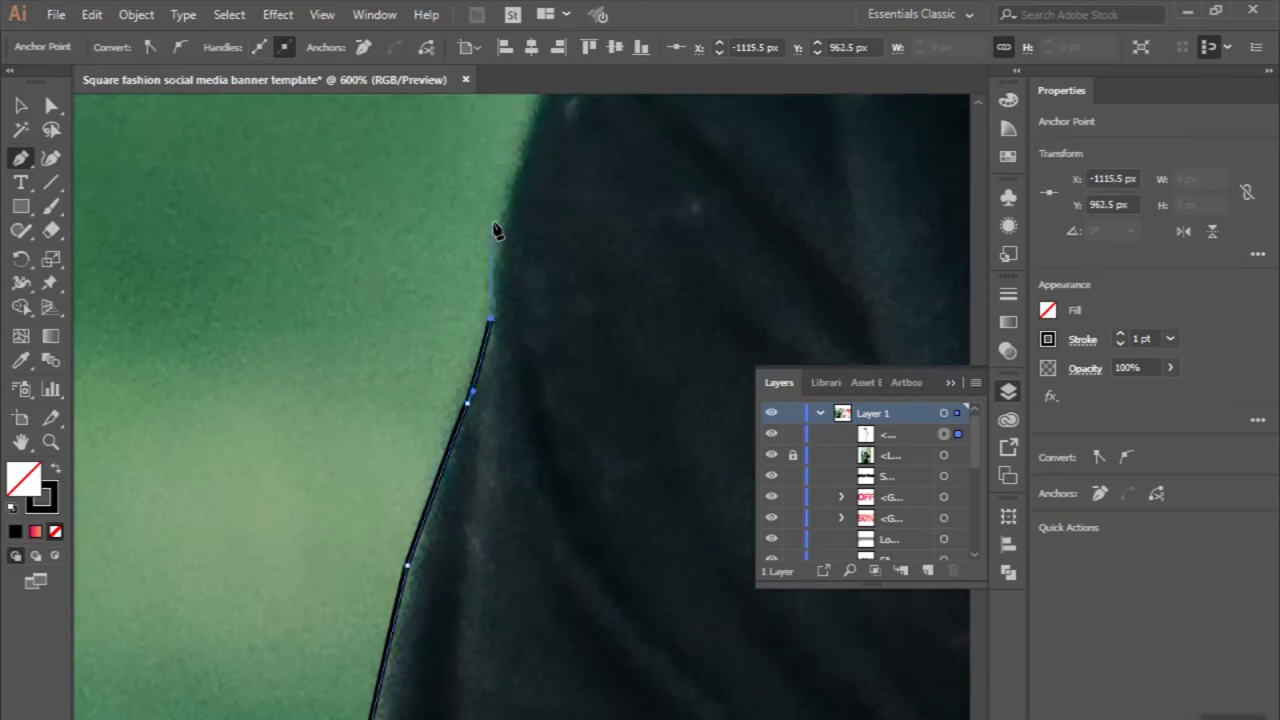
scroll(528, 166, "up", 1)
mouse_move(517, 189)
left_mouse_down()
mouse_move(573, 180)
mouse_move(571, 222)
mouse_move(568, 181)
mouse_move(603, 183)
mouse_move(668, 125)
left_mouse_up()
scroll(527, 166, "up", 1)
scroll(529, 166, "up", 6)
scroll(590, 165, "up", 1)
scroll(589, 166, "right", 1)
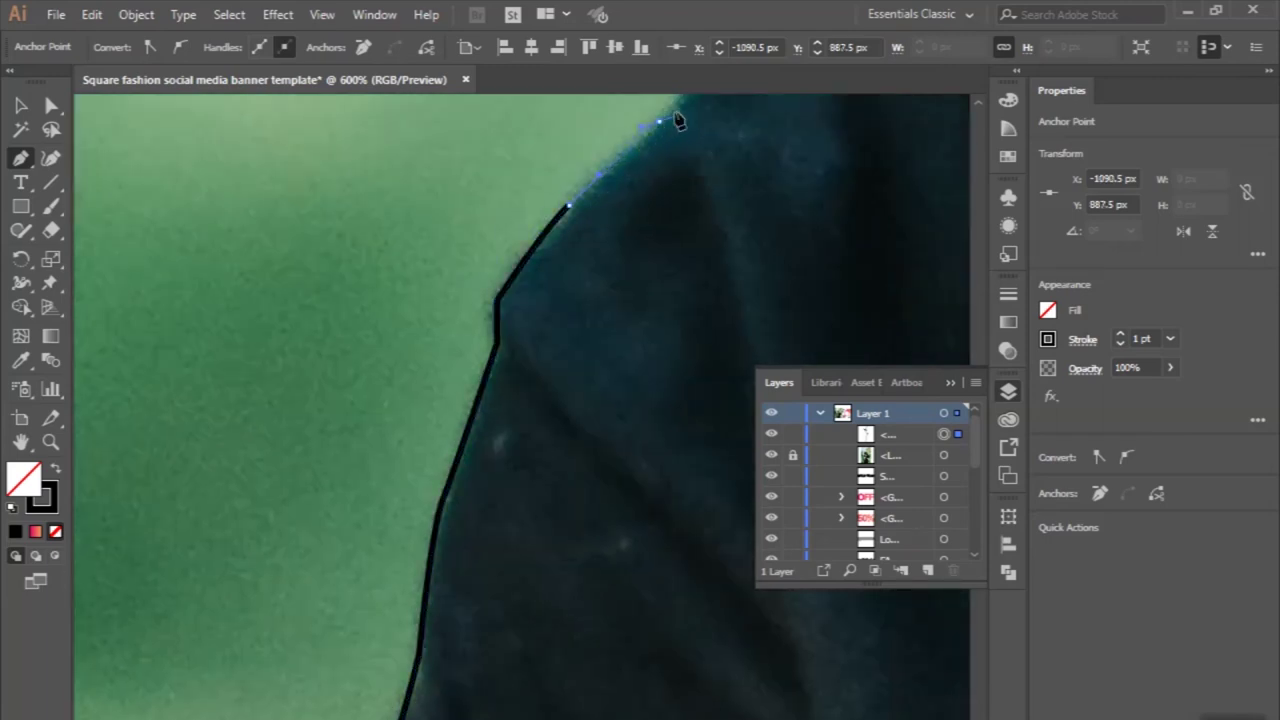
scroll(677, 122, "up", 1)
scroll(677, 120, "up", 1)
scroll(677, 120, "right", 5)
scroll(677, 120, "up", 3)
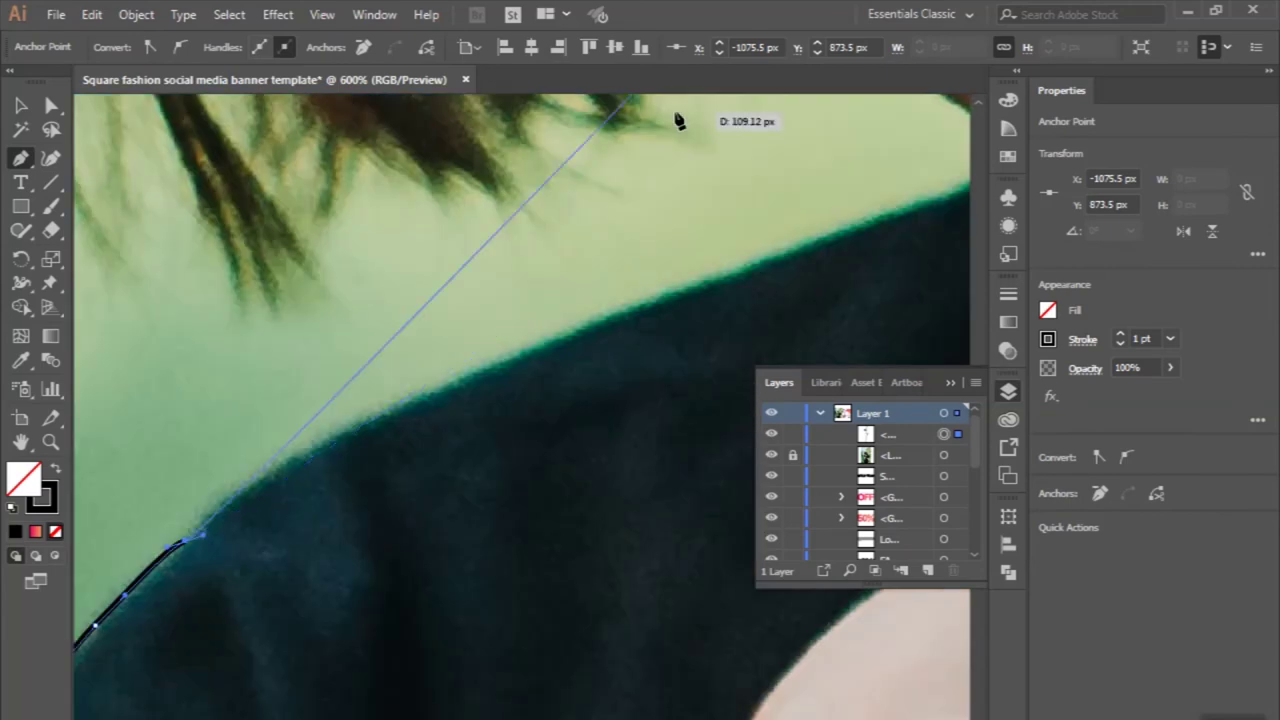
left_click_drag(388, 404, 449, 383)
scroll(449, 383, "down", 1)
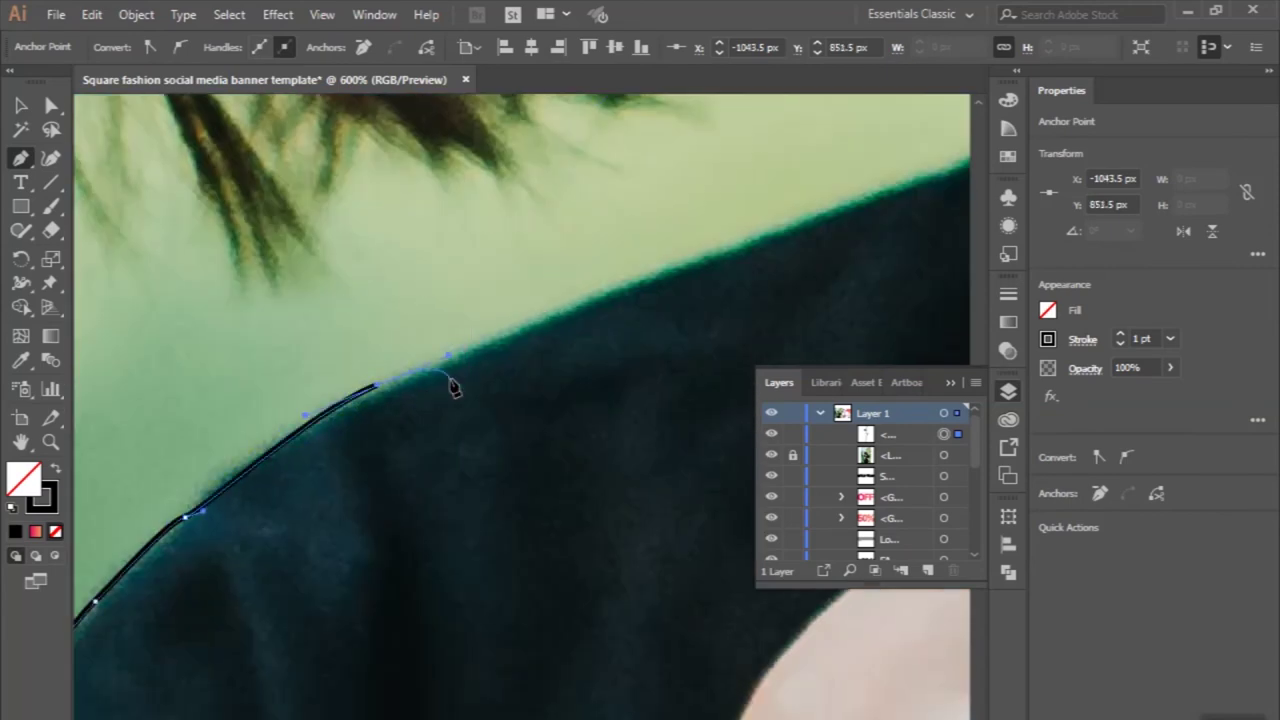
scroll(645, 335, "up", 2)
scroll(645, 335, "down", 1)
scroll(645, 335, "right", 3)
left_click_drag(640, 289, 730, 250)
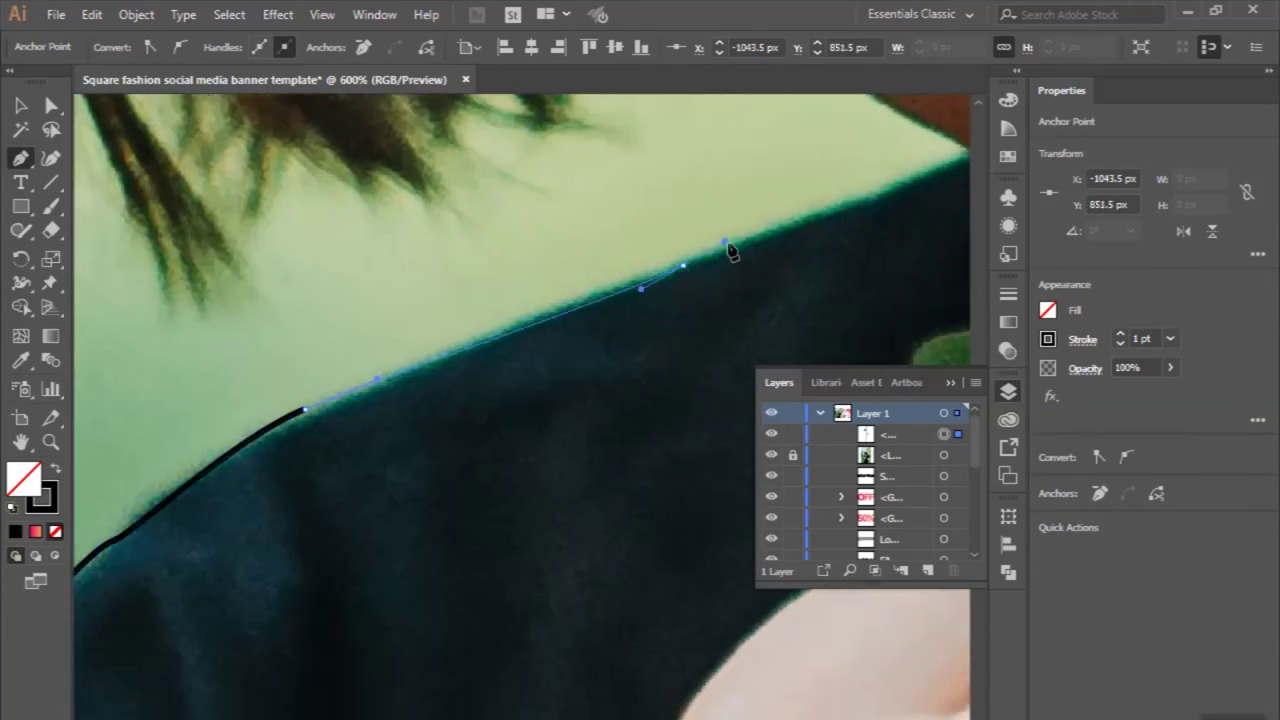
scroll(730, 250, "up", 2)
scroll(730, 250, "right", 1)
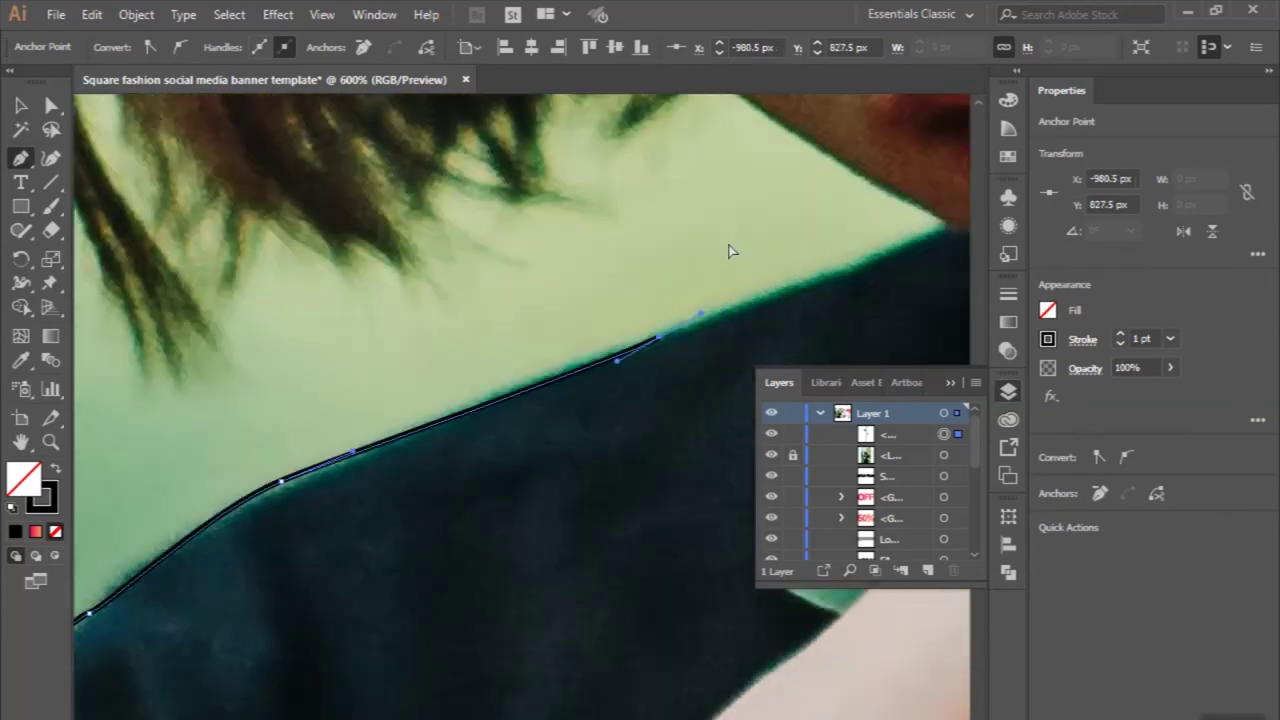
left_click(948, 236)
Trace the pen outline from the neck edge into the jagged hair ends below the sunglasses
scroll(946, 240, "up", 2)
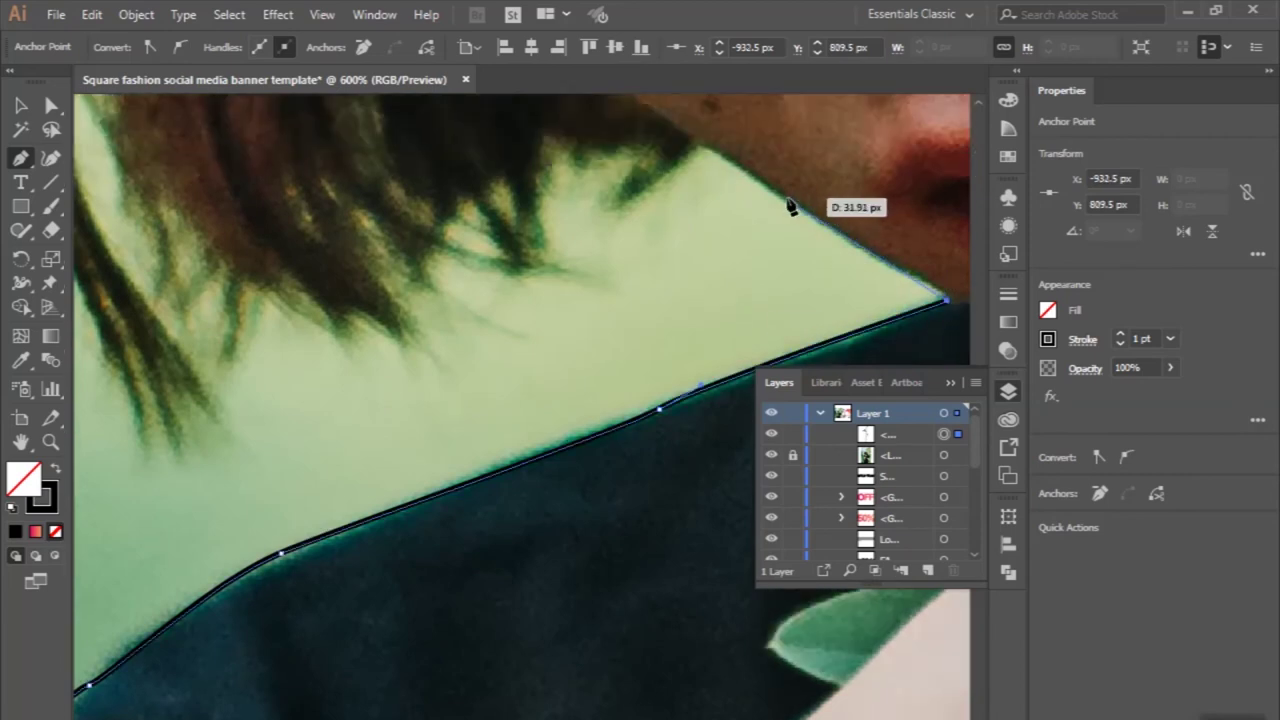
left_click(779, 199)
left_click(700, 146)
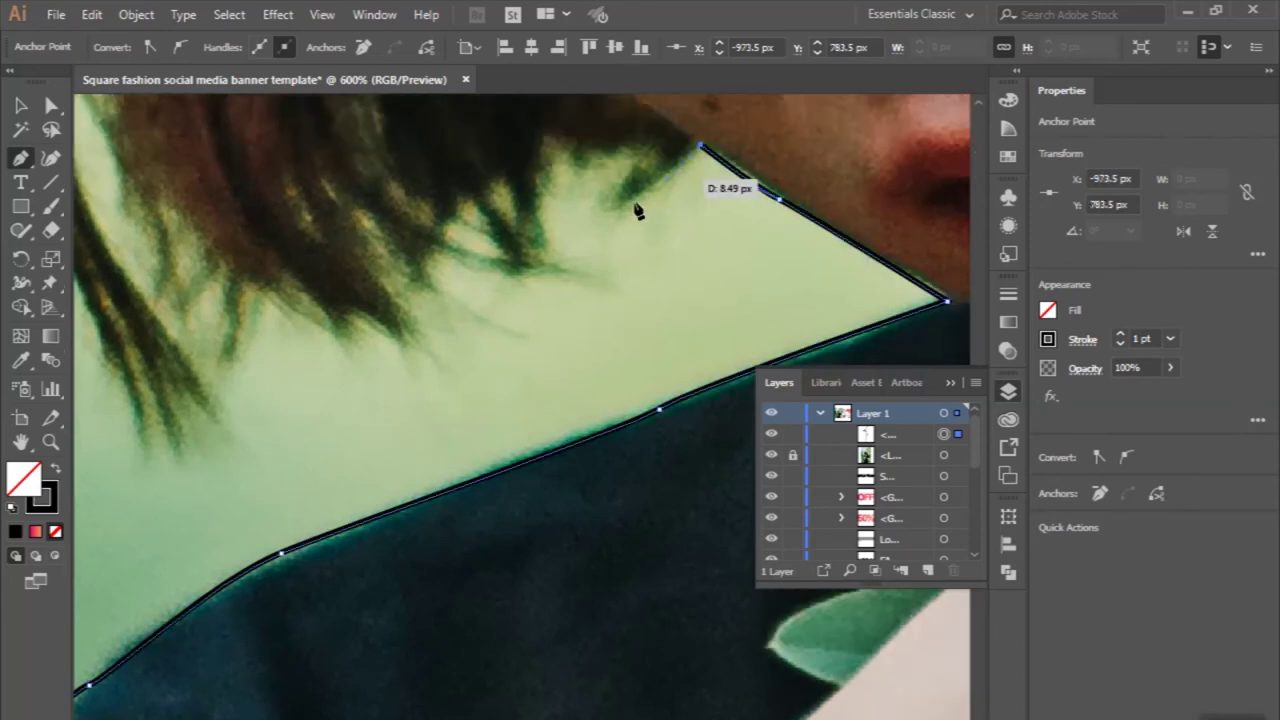
left_click_drag(616, 211, 594, 220)
left_click(628, 146)
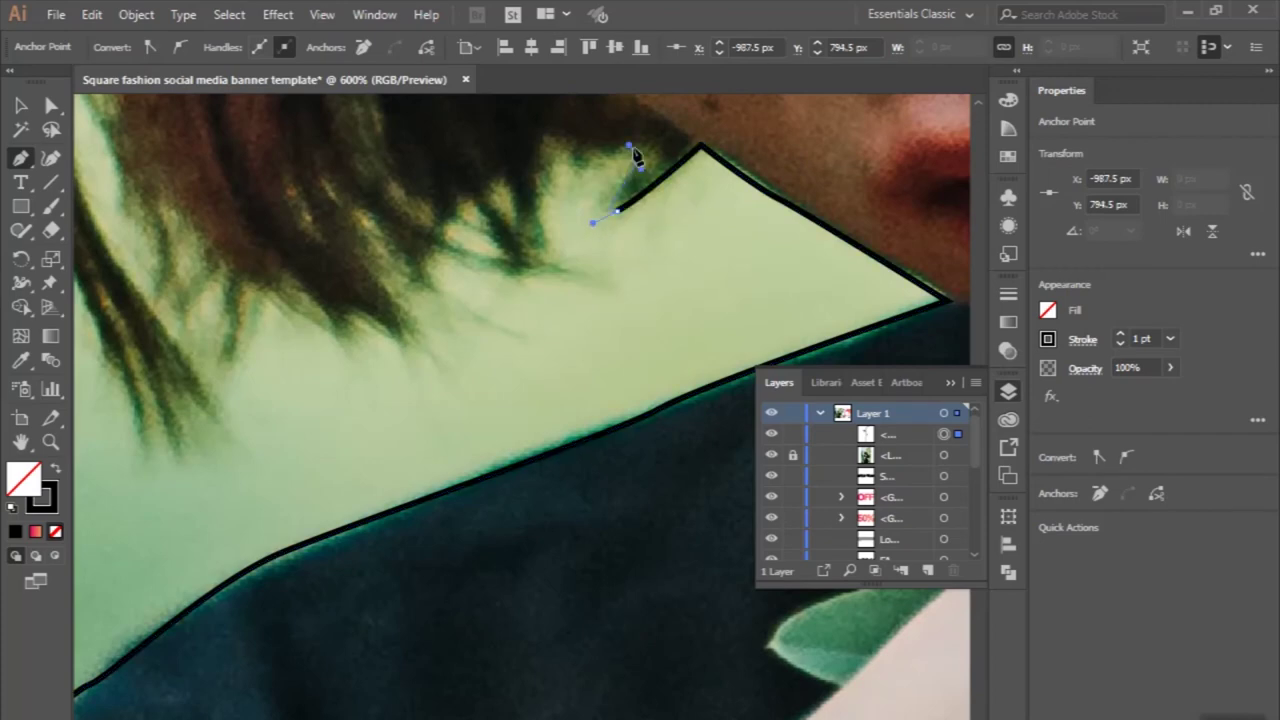
left_click_drag(552, 162, 540, 181)
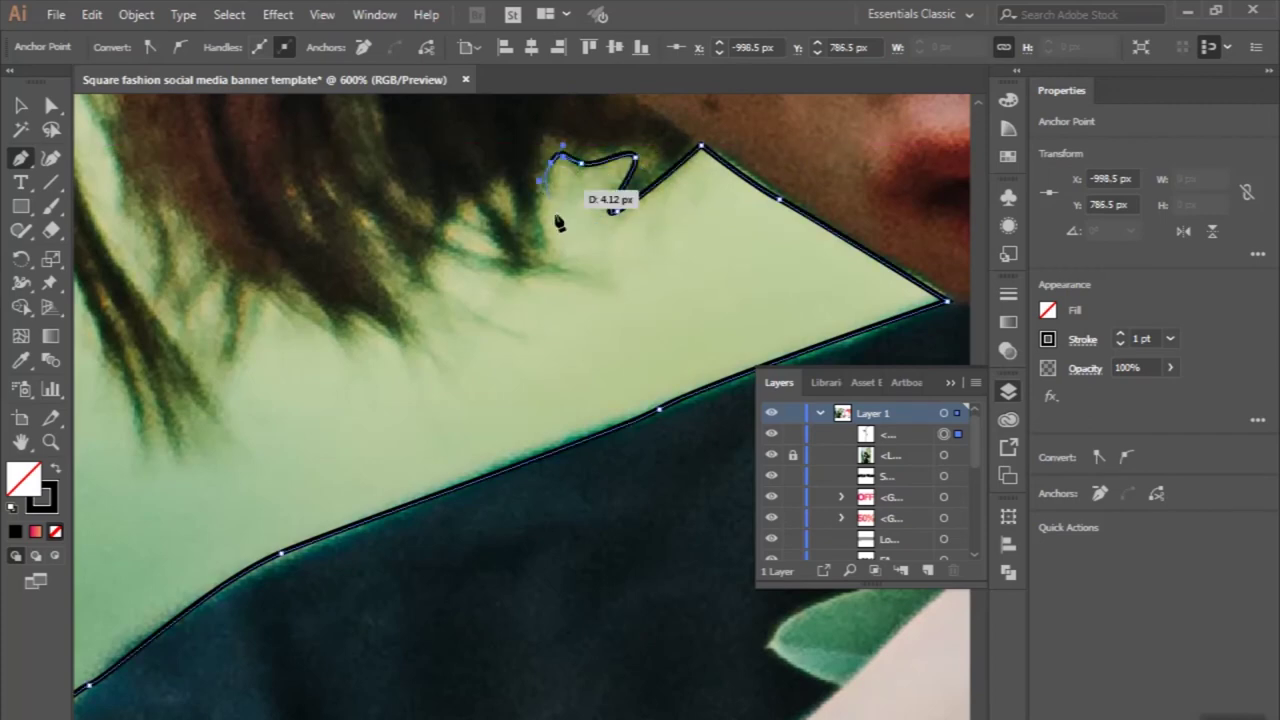
mouse_move(556, 234)
left_mouse_down()
mouse_move(576, 266)
mouse_move(493, 281)
mouse_move(476, 305)
mouse_move(514, 319)
left_mouse_up()
left_click_drag(394, 291, 416, 308)
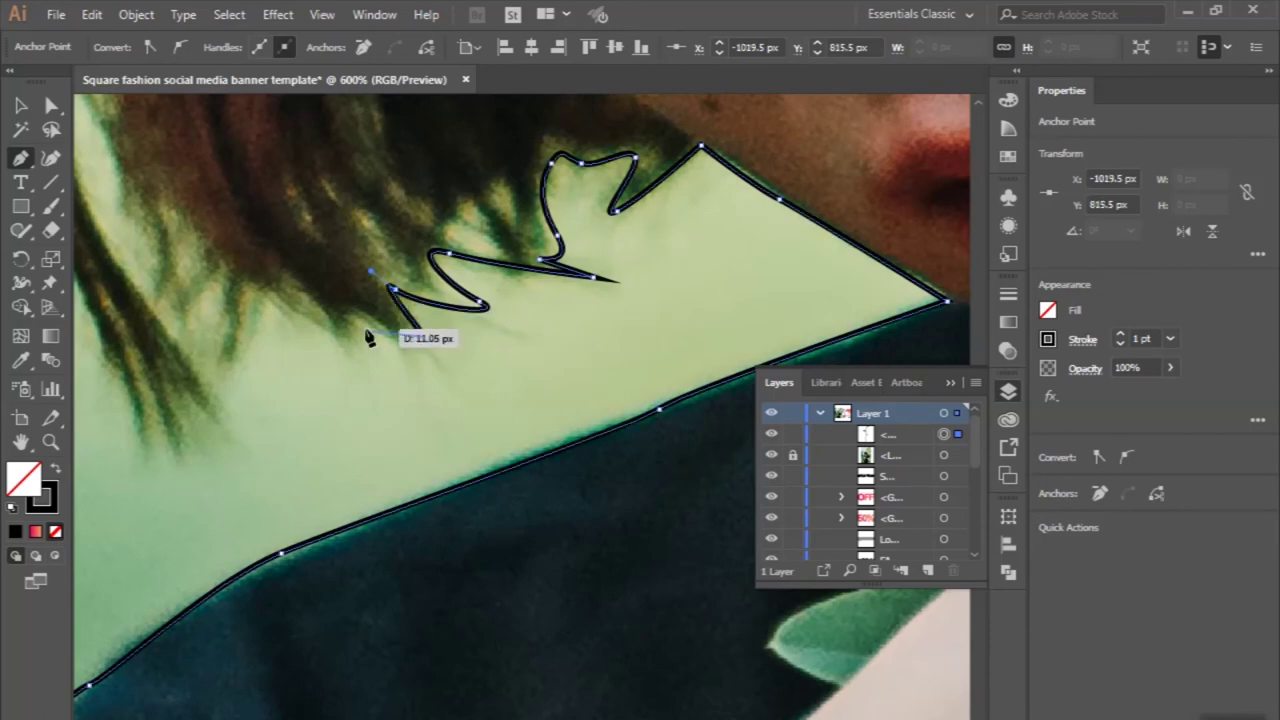
left_click_drag(358, 320, 347, 348)
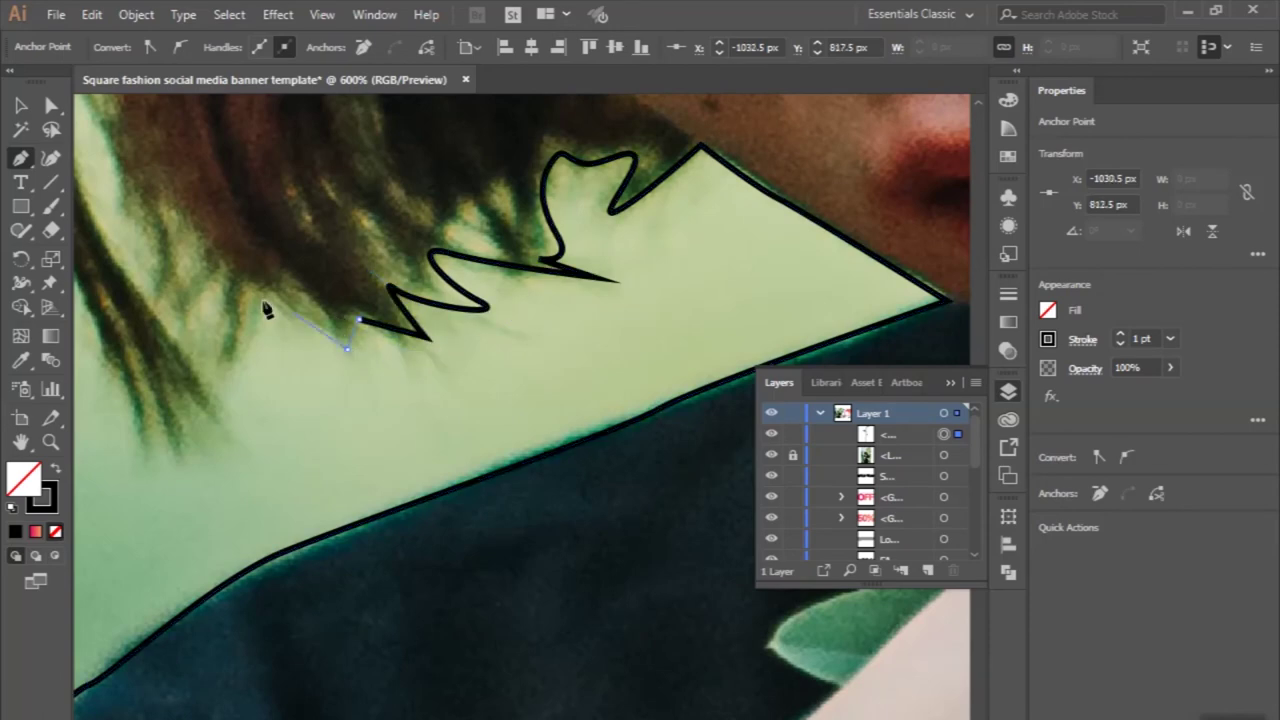
left_click_drag(262, 297, 245, 364)
Continue the outline around the hair strands and up the hair's outer edge
scroll(252, 378, "down", 2)
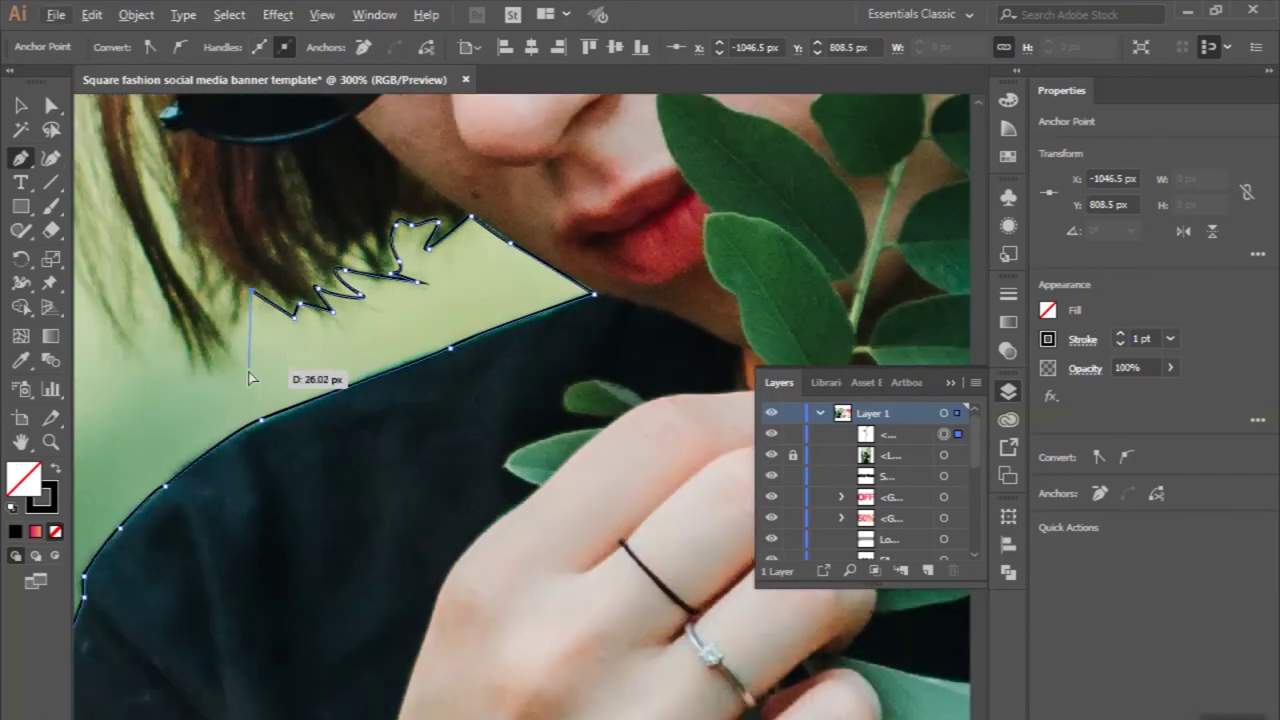
scroll(243, 329, "up", 2)
scroll(240, 330, "up", 1)
scroll(347, 463, "up", 1)
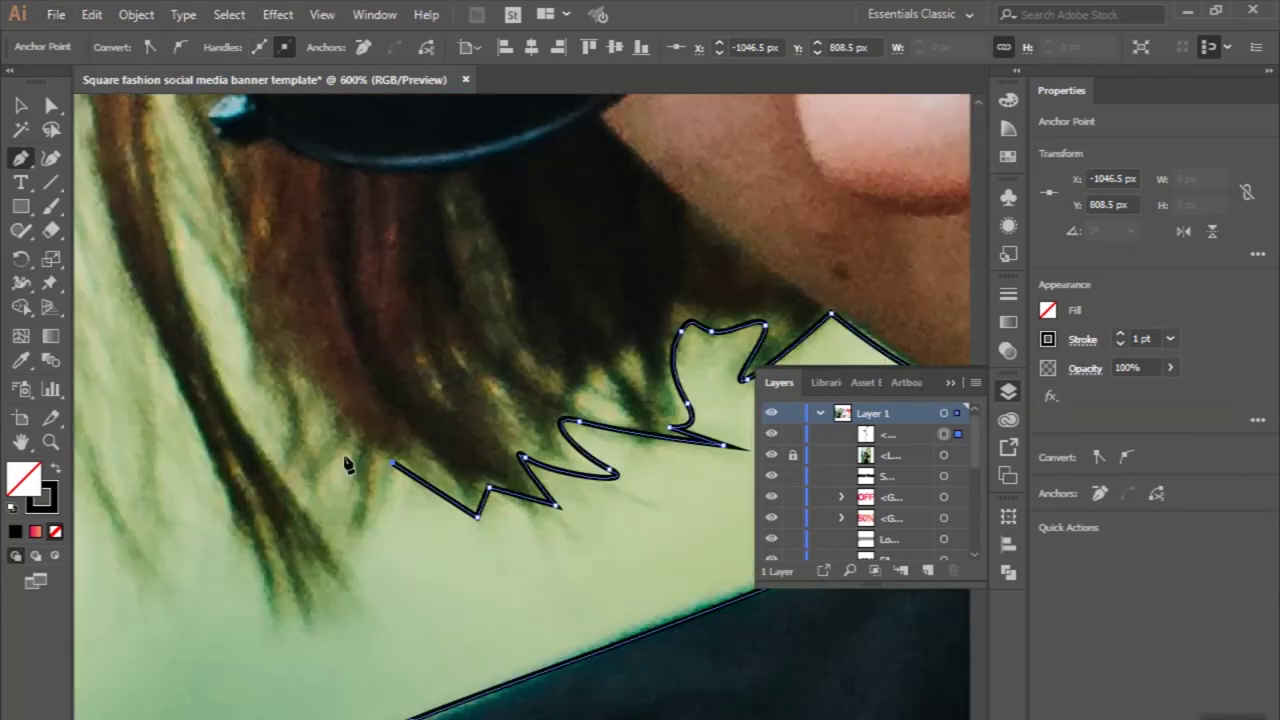
left_click_drag(374, 510, 380, 557)
left_click_drag(345, 510, 344, 434)
left_click(308, 493)
left_click(268, 397)
left_click_drag(248, 329, 254, 298)
left_click(166, 212)
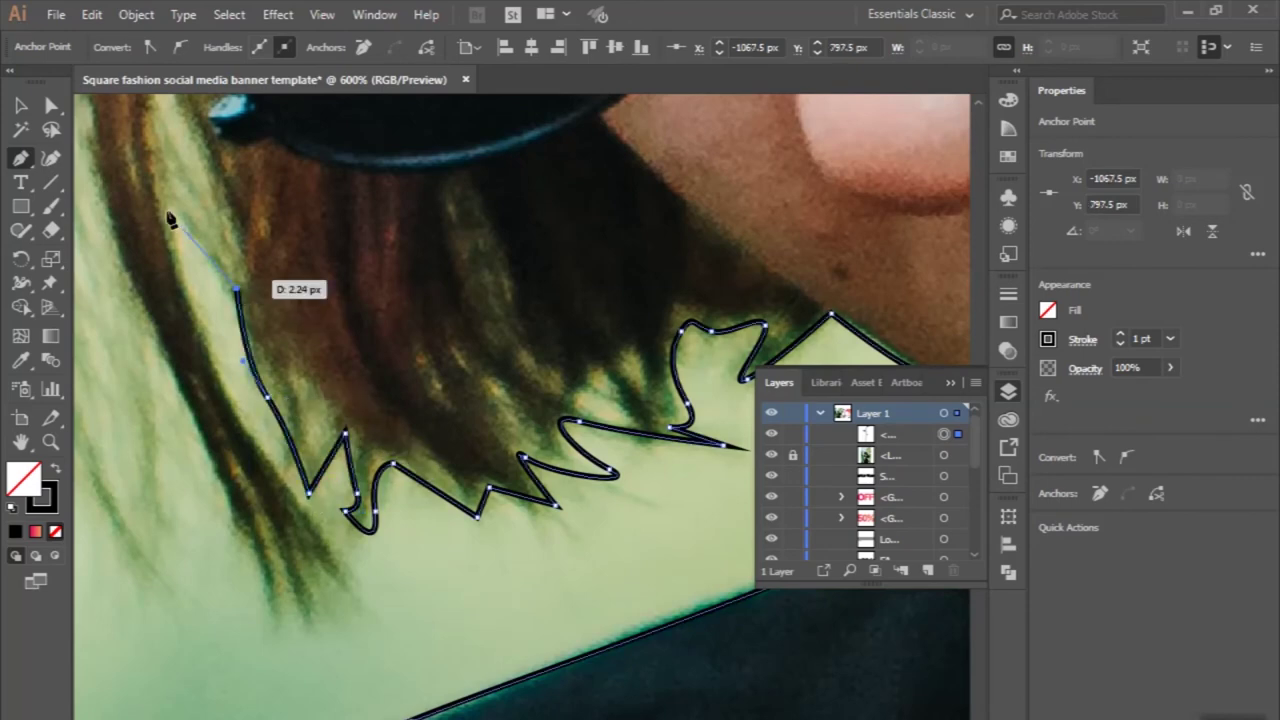
left_click_drag(216, 348, 233, 404)
Zigzag curved and corner anchors around the lowest hair tips
left_click_drag(338, 558, 350, 595)
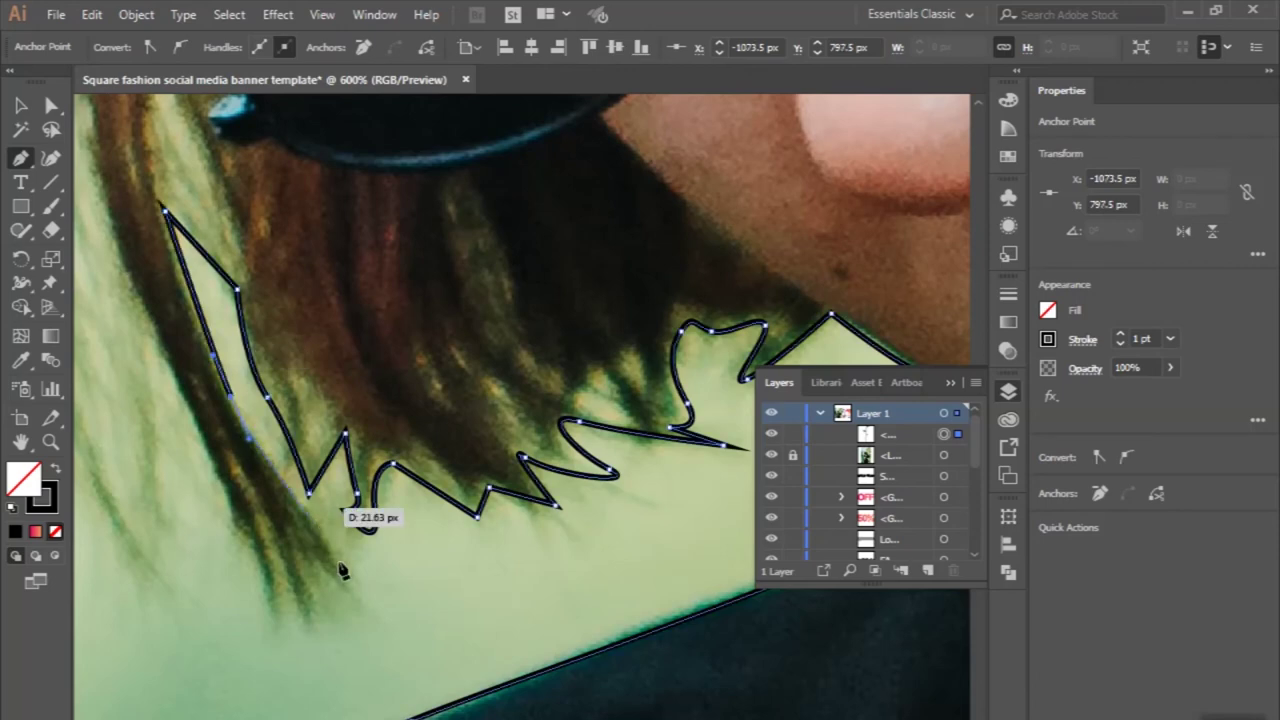
left_click(351, 592)
left_click(308, 557)
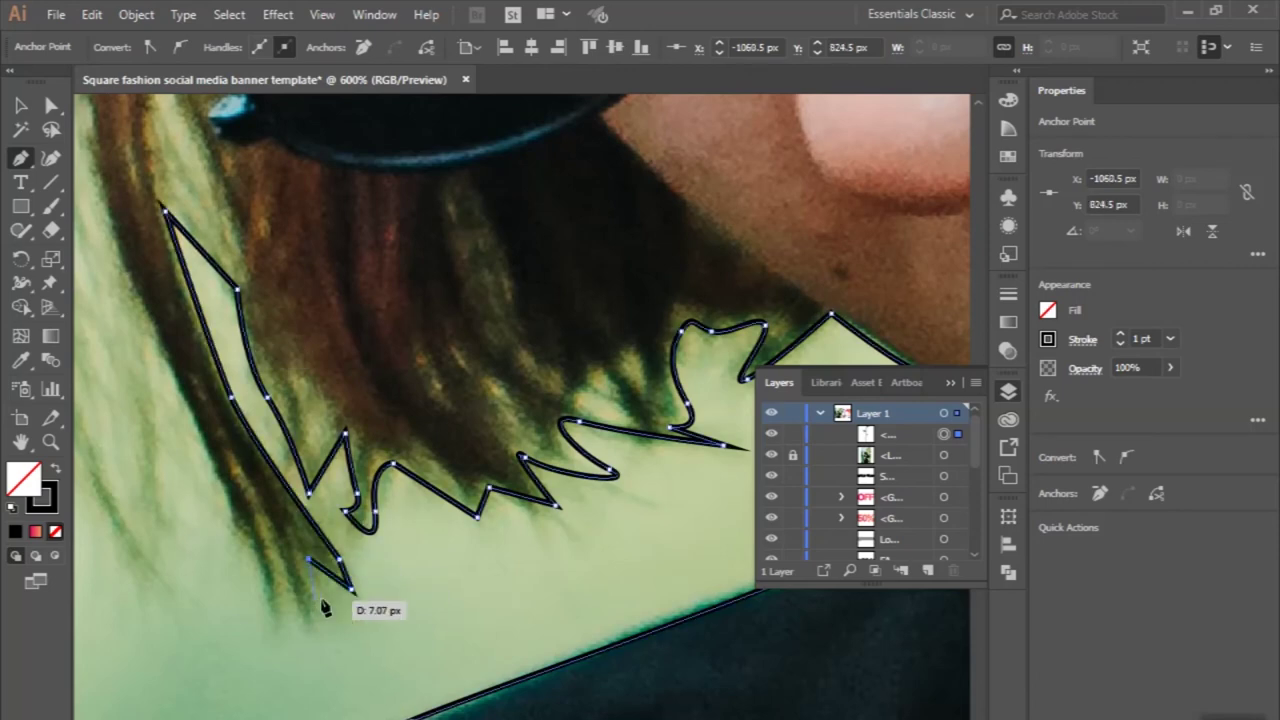
left_click_drag(320, 622, 257, 528)
left_click(231, 468)
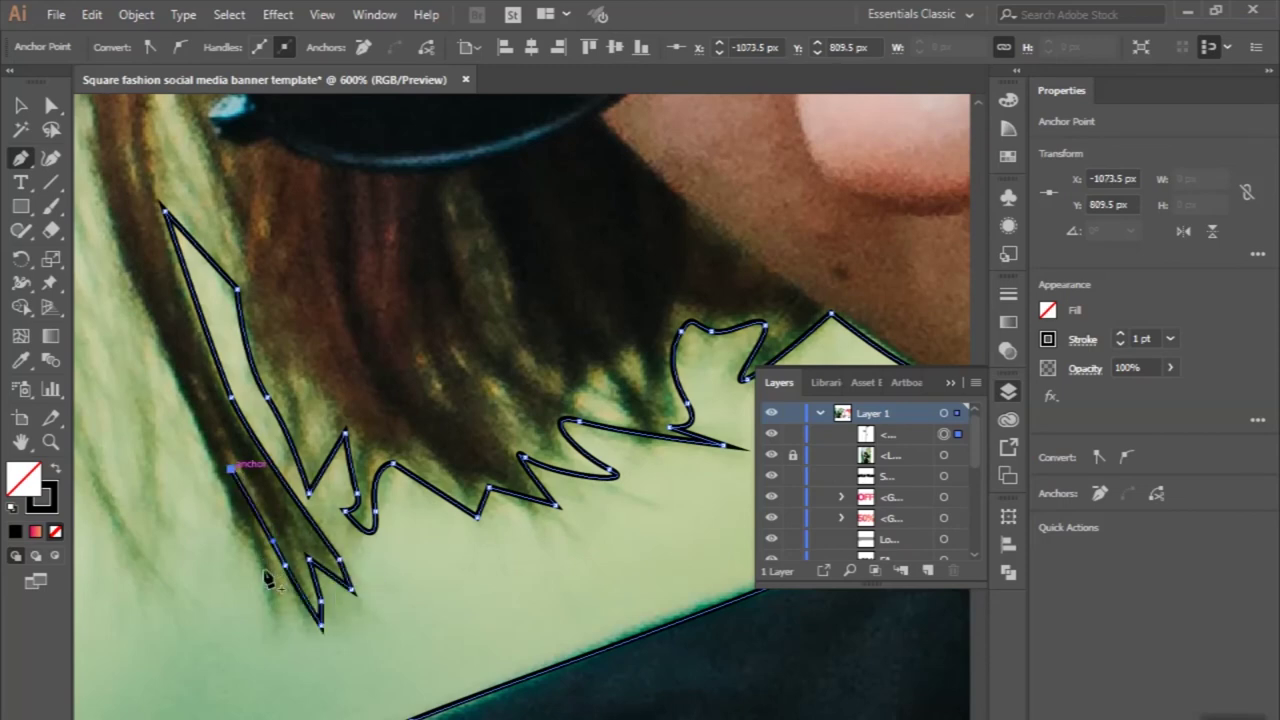
left_click(279, 632)
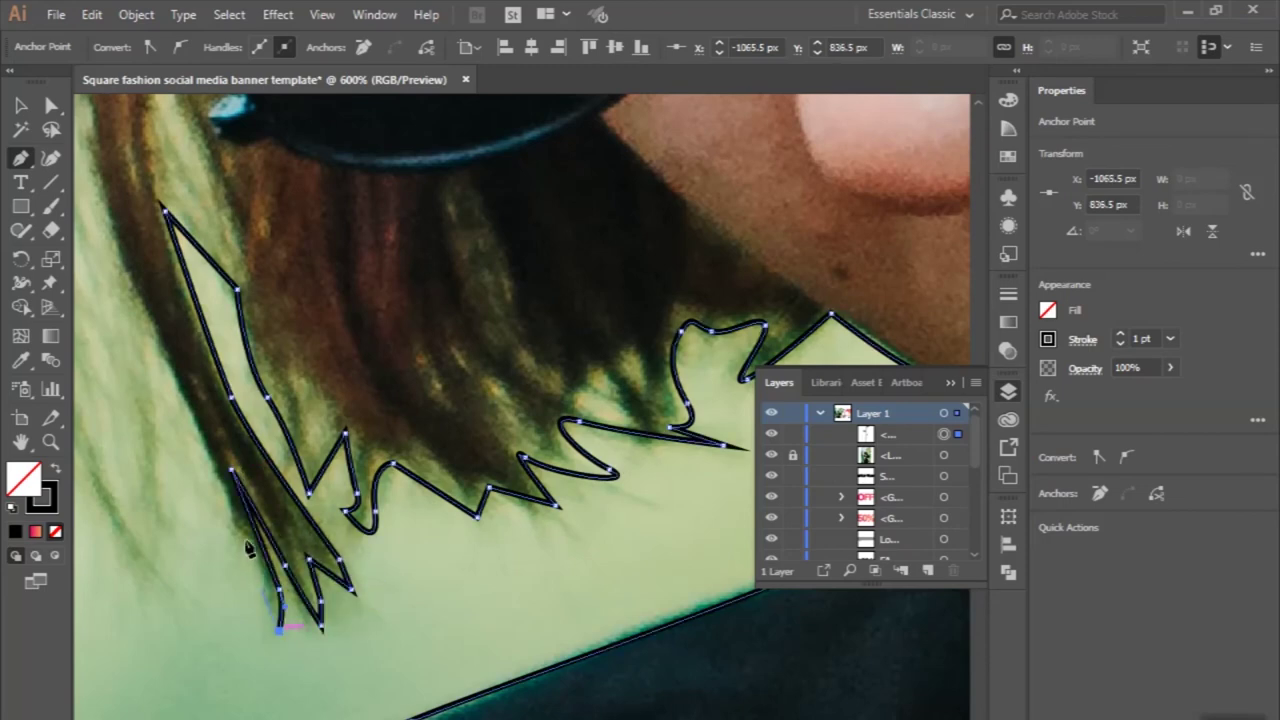
left_click_drag(243, 540, 210, 445)
key("ctrl+minus")
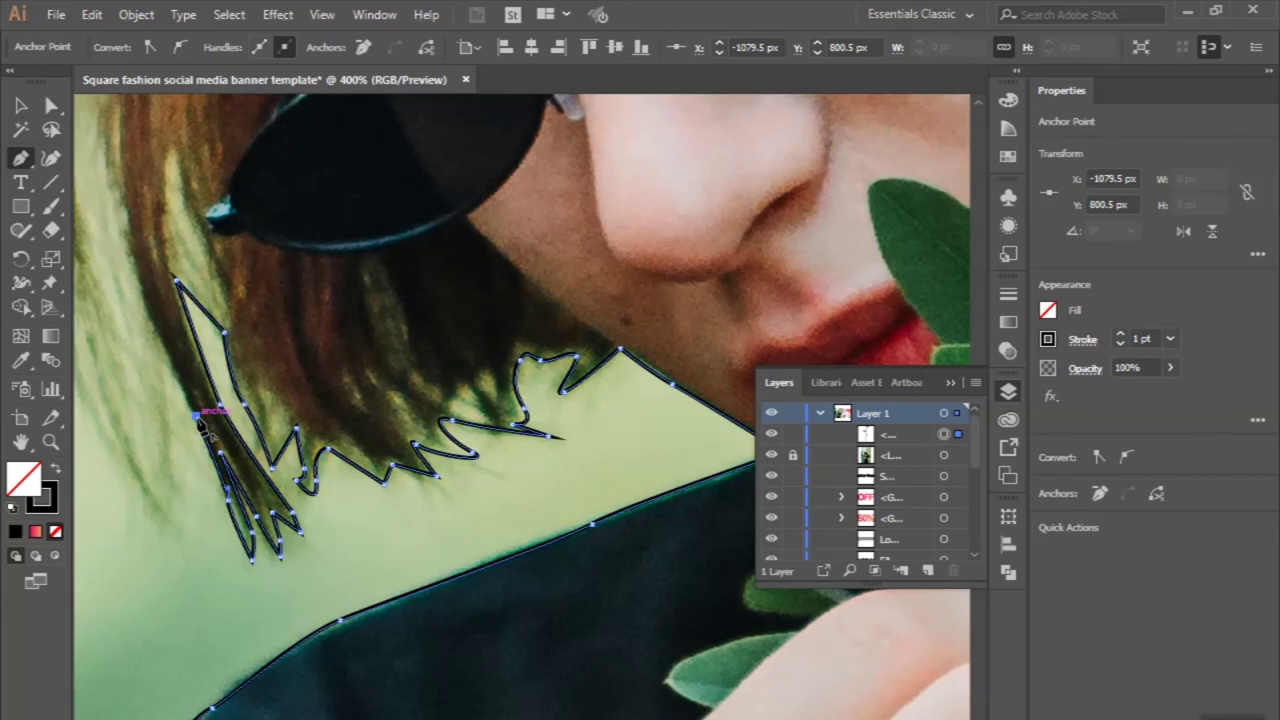
Carry the outline up the hair's outer edge beside the sunglasses to the temple
scroll(210, 400, "left", 2)
mouse_move(247, 352)
left_mouse_down()
mouse_move(218, 372)
mouse_move(181, 357)
left_mouse_up()
scroll(205, 333, "up", 2)
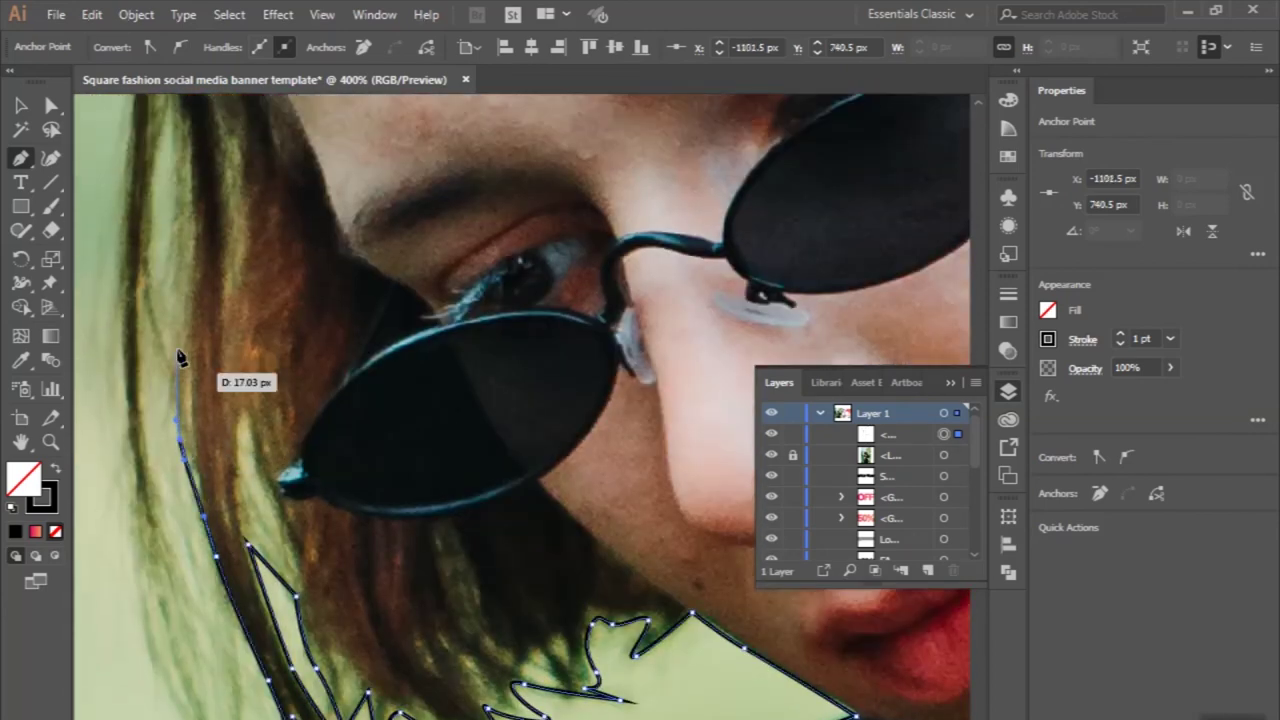
scroll(183, 358, "up", 5)
scroll(195, 340, "up", 1)
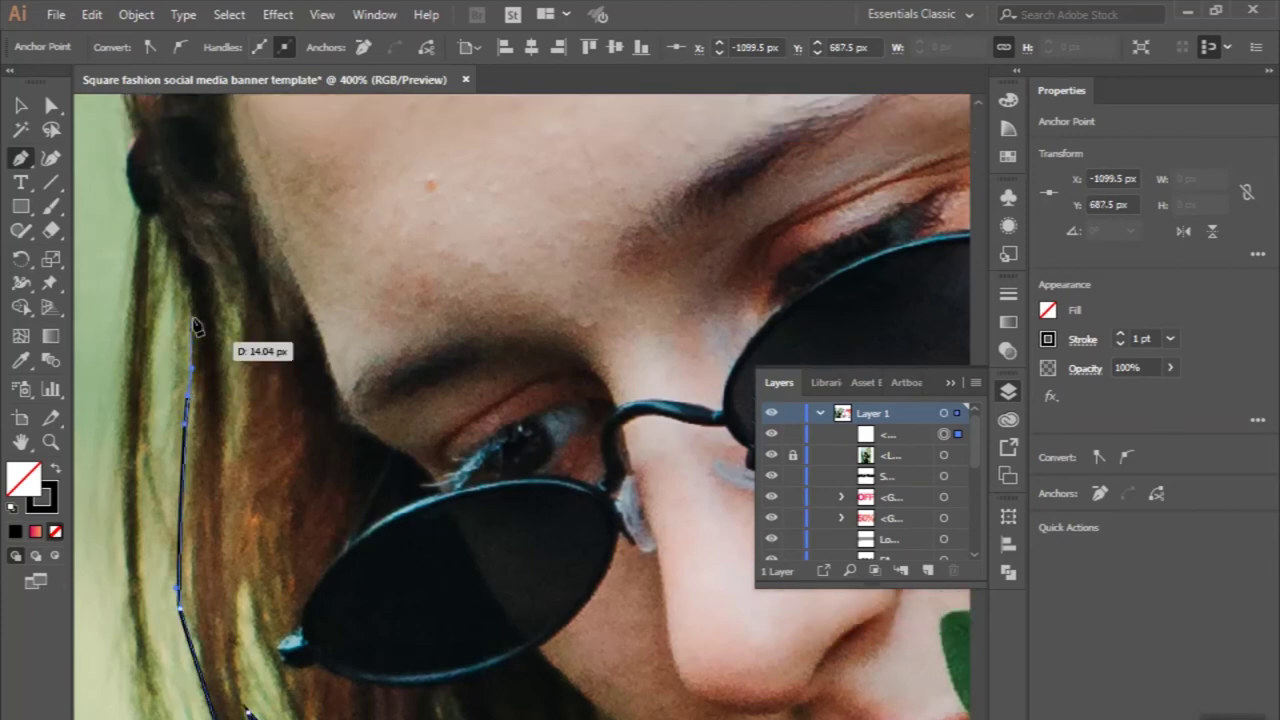
scroll(180, 300, "up", 1)
mouse_move(180, 283)
left_mouse_down()
mouse_move(158, 268)
mouse_move(133, 173)
left_mouse_up()
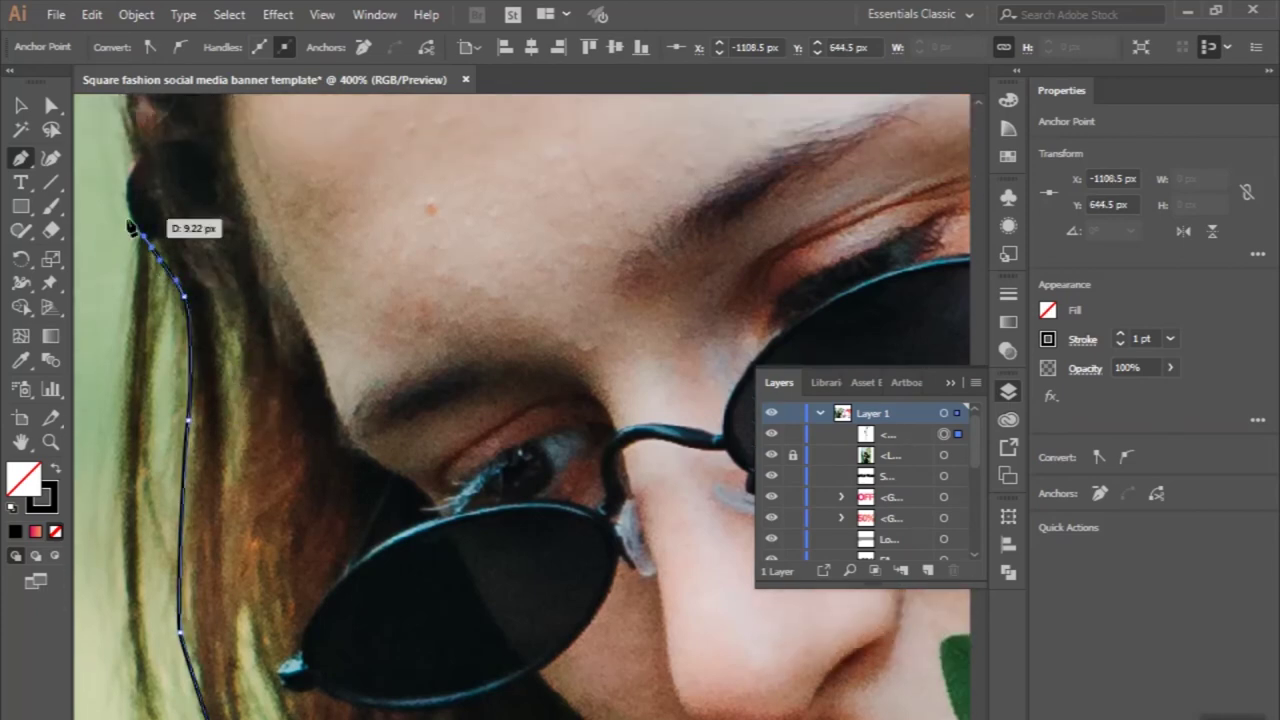
scroll(135, 175, "up", 4)
left_click_drag(135, 175, 141, 280)
mouse_move(131, 227)
left_mouse_down()
mouse_move(126, 200)
mouse_move(163, 277)
left_mouse_up()
Continue placing anchors up the hair edge along the hairline
scroll(126, 200, "up", 2)
scroll(127, 185, "up", 4)
scroll(163, 277, "up", 2)
scroll(150, 280, "up", 3)
mouse_move(150, 330)
left_mouse_down()
mouse_move(150, 280)
mouse_move(166, 316)
mouse_move(178, 172)
left_mouse_up()
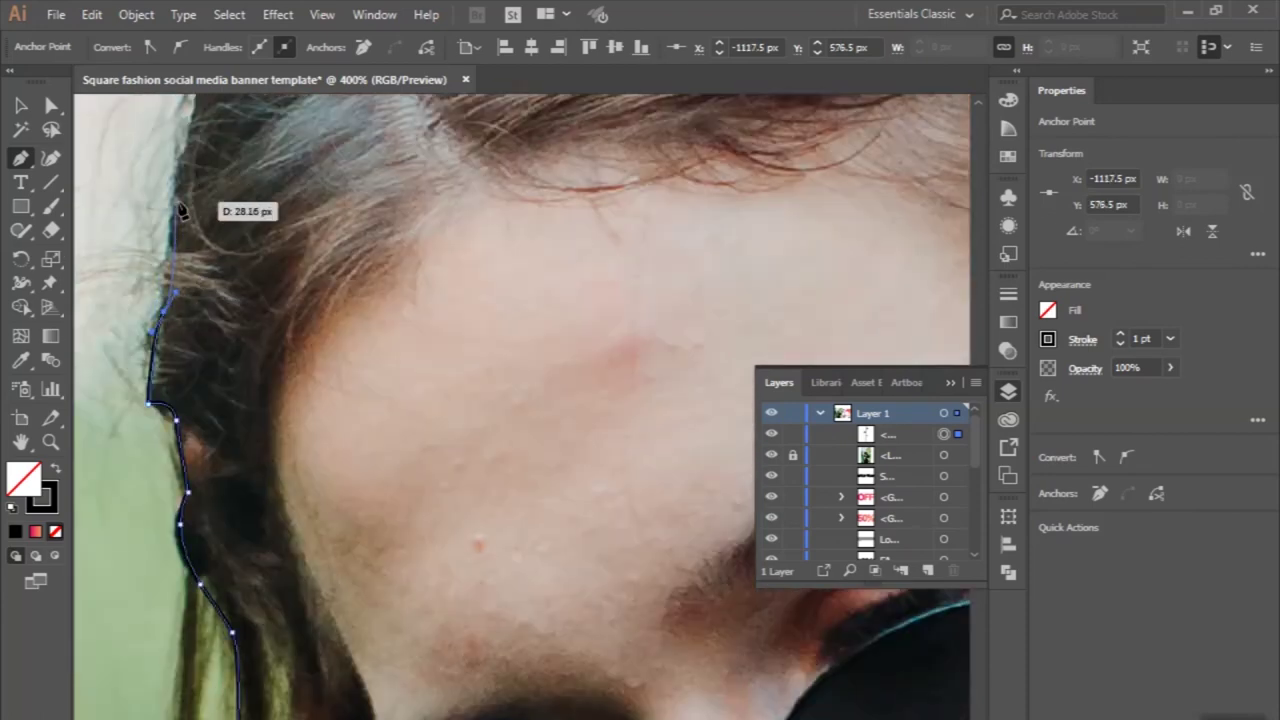
scroll(210, 247, "up", 1)
scroll(210, 247, "up", 5)
left_click(210, 440)
left_click(224, 408)
left_click_drag(283, 265, 283, 266)
Curve the outline toward the top of the hair and across the crown
scroll(323, 214, "up", 2)
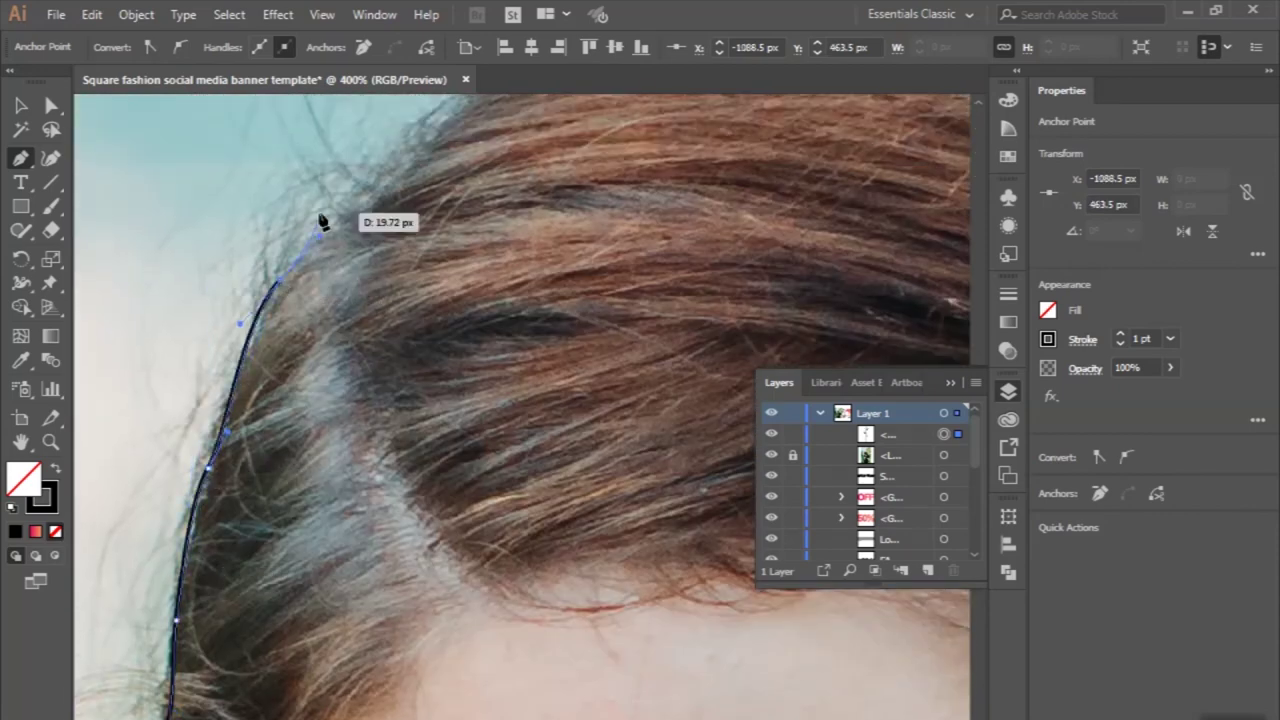
scroll(323, 214, "up", 2)
left_click(368, 281)
scroll(368, 281, "up", 5)
left_click_drag(391, 271, 451, 143)
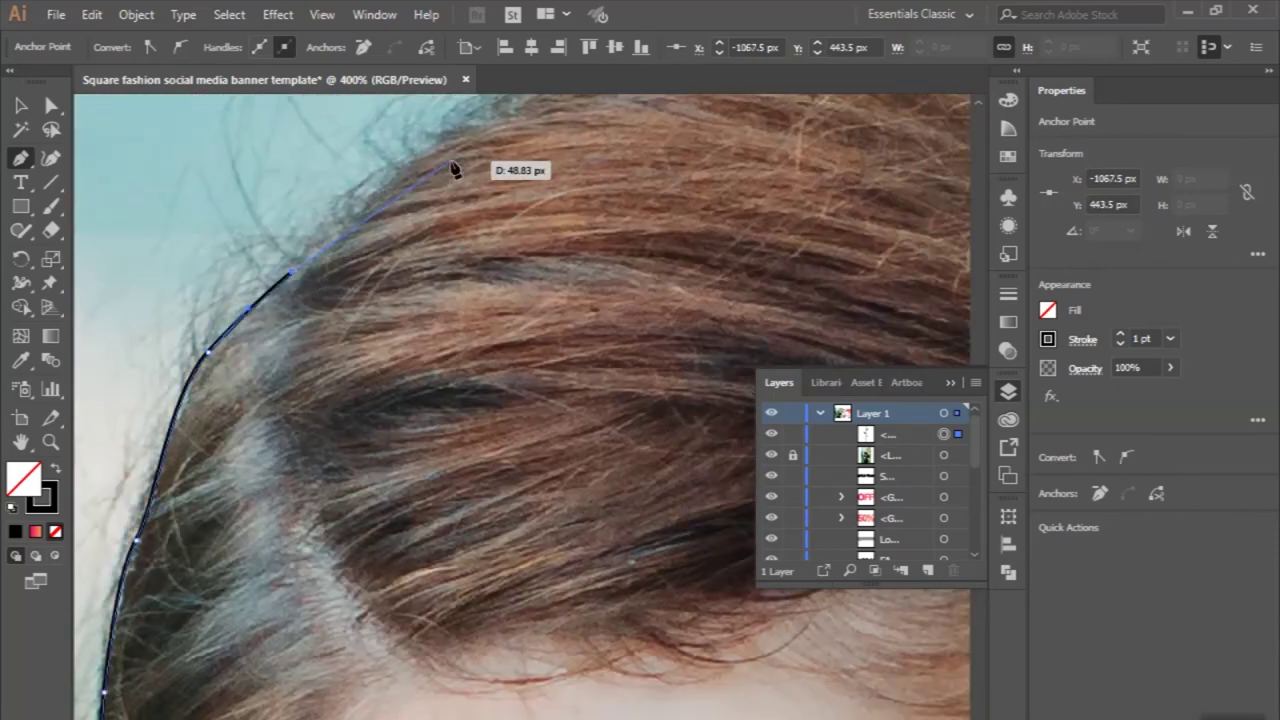
scroll(516, 115, "up", 5)
key("ctrl+z")
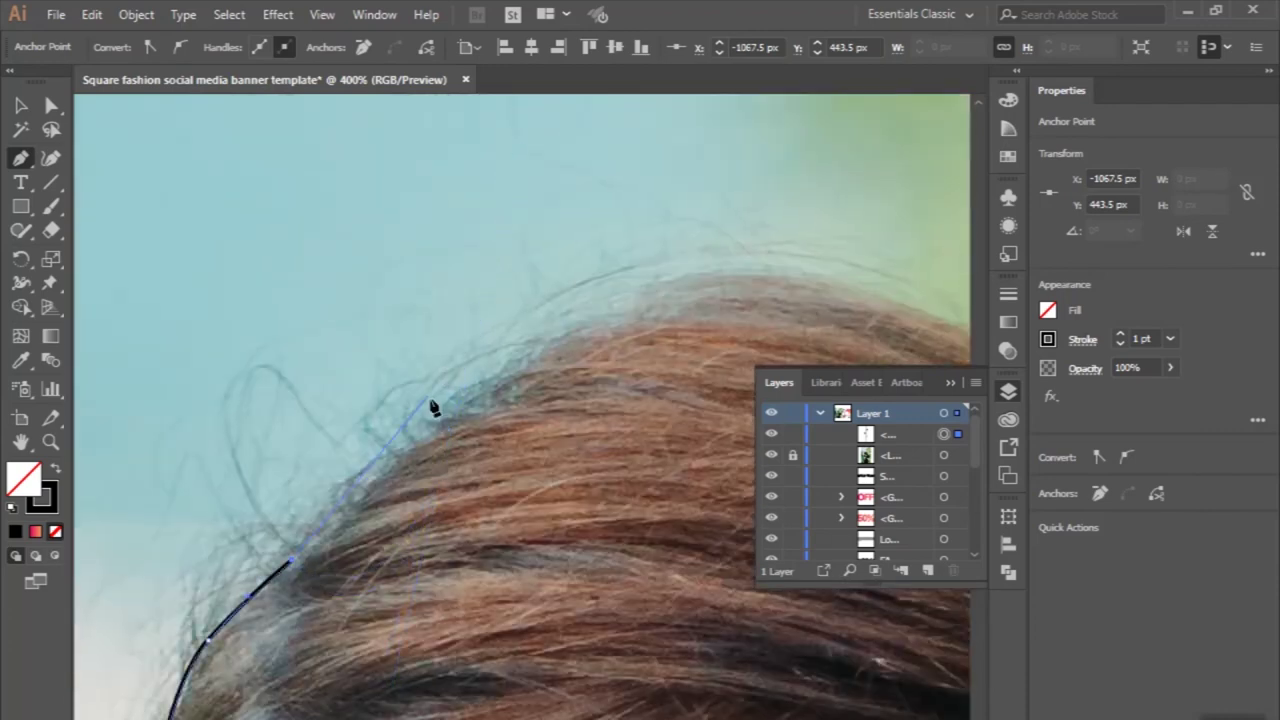
left_click_drag(445, 414, 501, 387)
left_click(739, 268)
scroll(630, 360, "right", 5)
Extend the outline along the top hair down to where it meets the leaves
left_click_drag(627, 383, 659, 400)
scroll(623, 471, "right", 5)
scroll(623, 471, "down", 5)
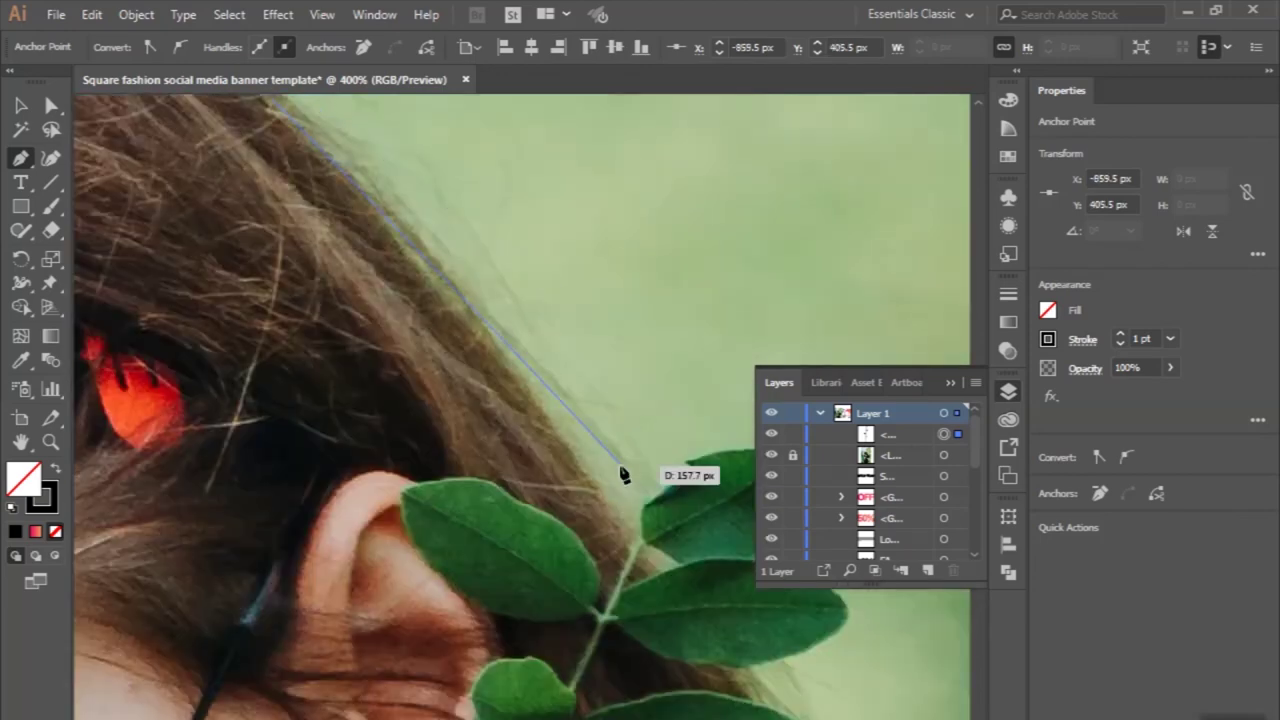
left_click_drag(428, 255, 463, 305)
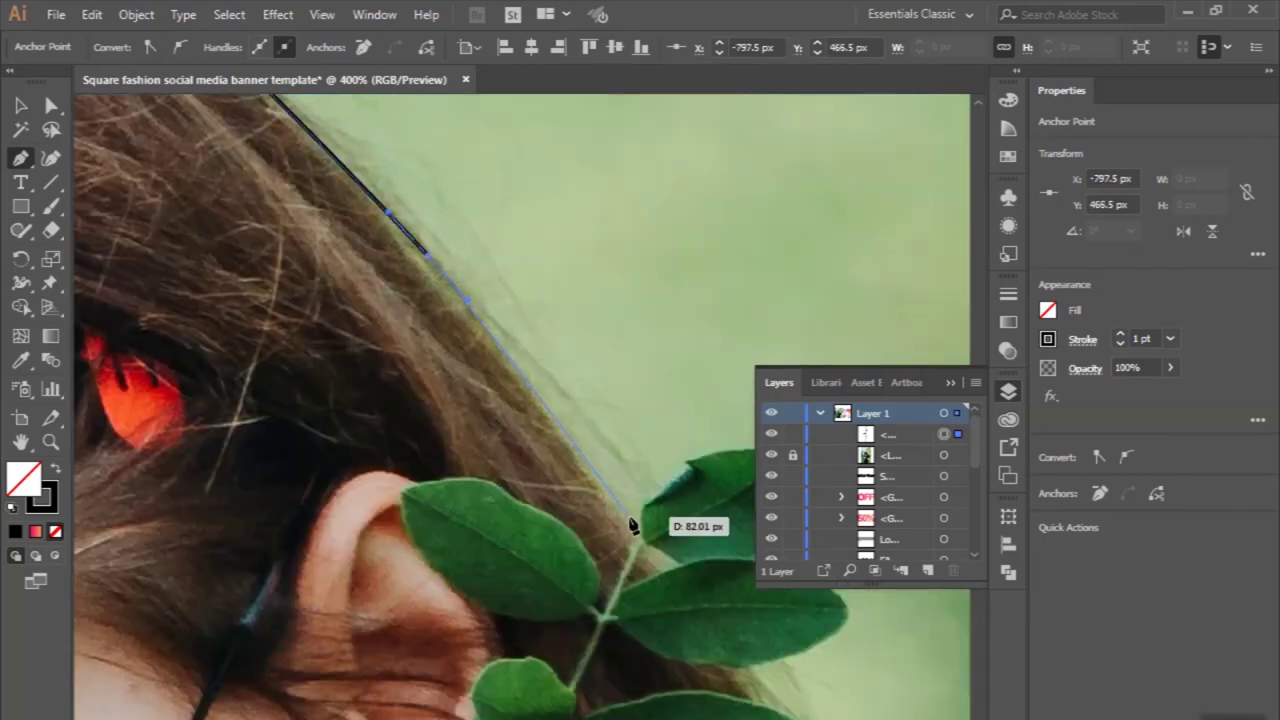
scroll(637, 519, "up", 2)
mouse_move(625, 512)
left_mouse_down()
mouse_move(637, 519)
mouse_move(657, 484)
left_mouse_up()
left_click(650, 488)
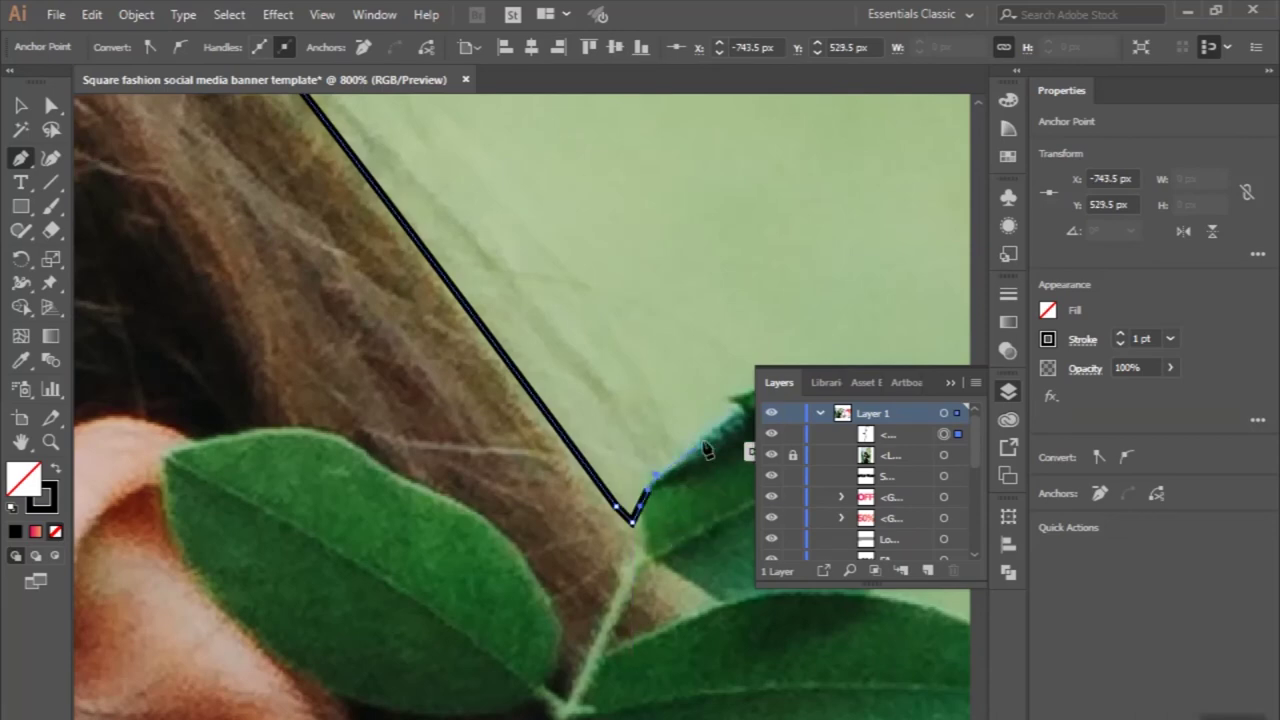
left_click(704, 441)
Trace the leaf's top edge, around its tip and between the two leaves to the base
scroll(606, 429, "right", 5)
mouse_move(273, 410)
left_mouse_down()
mouse_move(463, 400)
mouse_move(510, 440)
left_mouse_up()
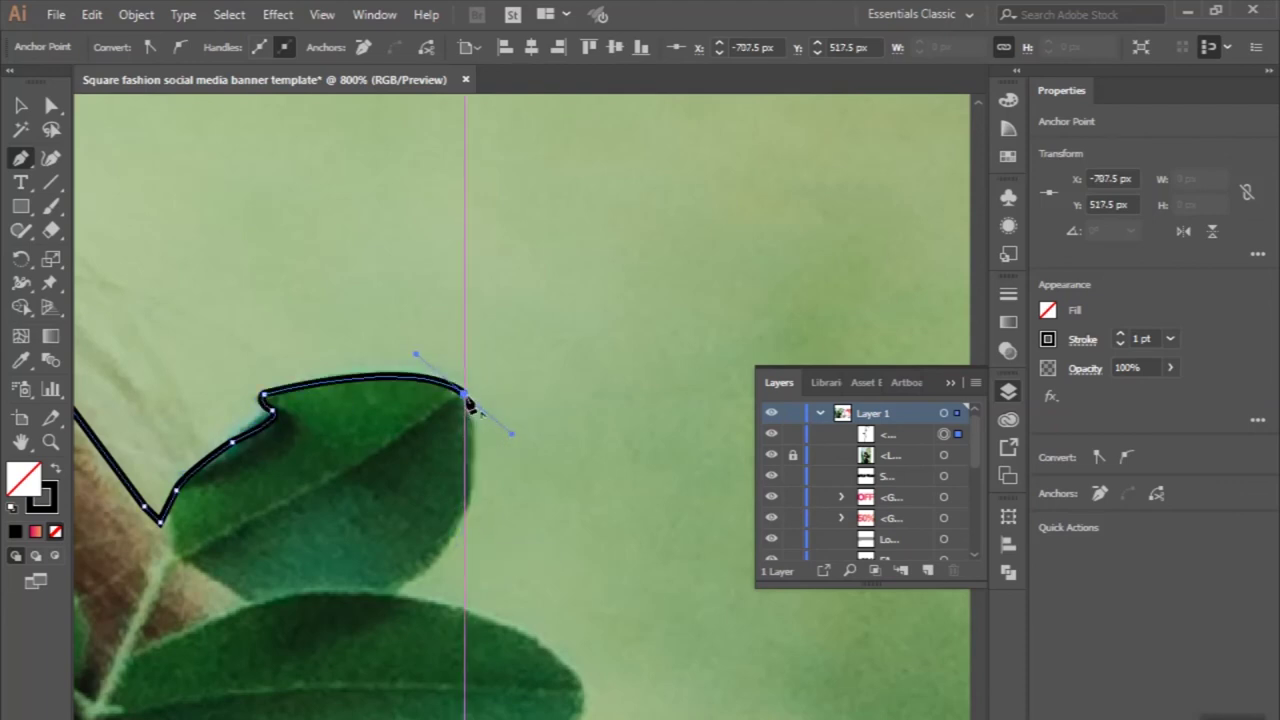
left_click_drag(464, 490, 471, 517)
left_click_drag(368, 603, 366, 611)
left_click_drag(521, 634, 536, 641)
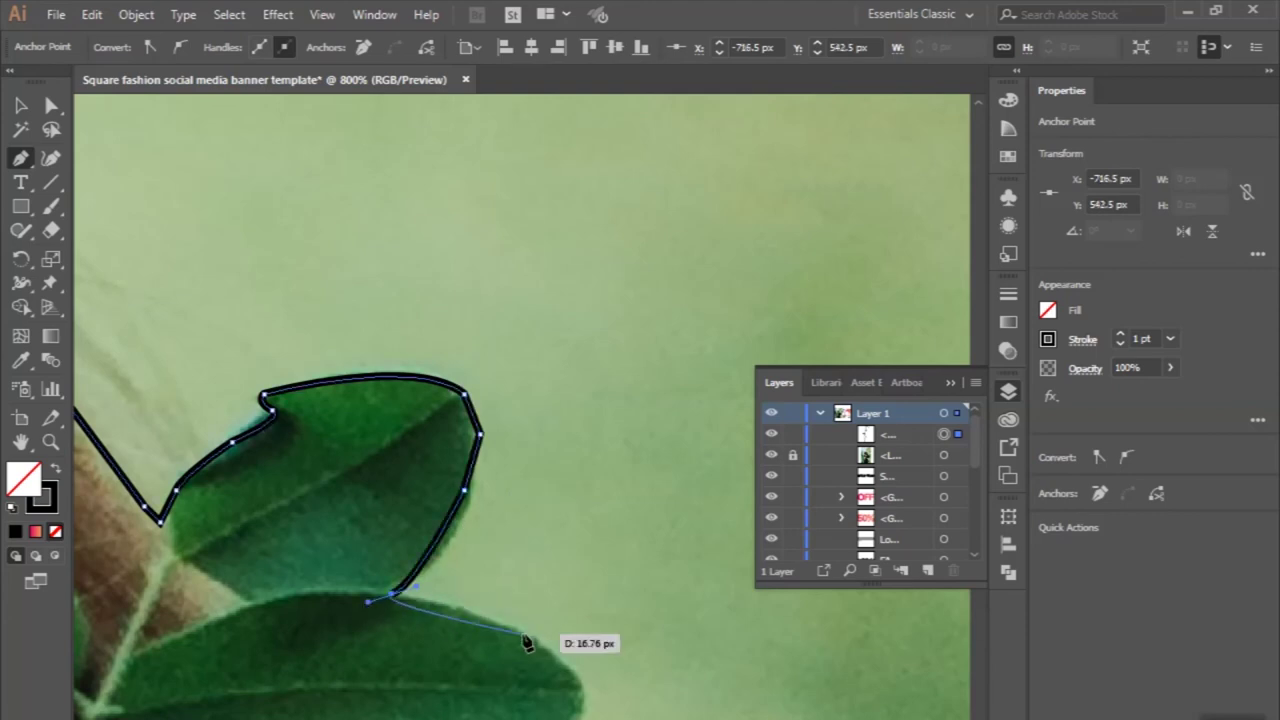
left_click(584, 682)
scroll(585, 640, "down", 2)
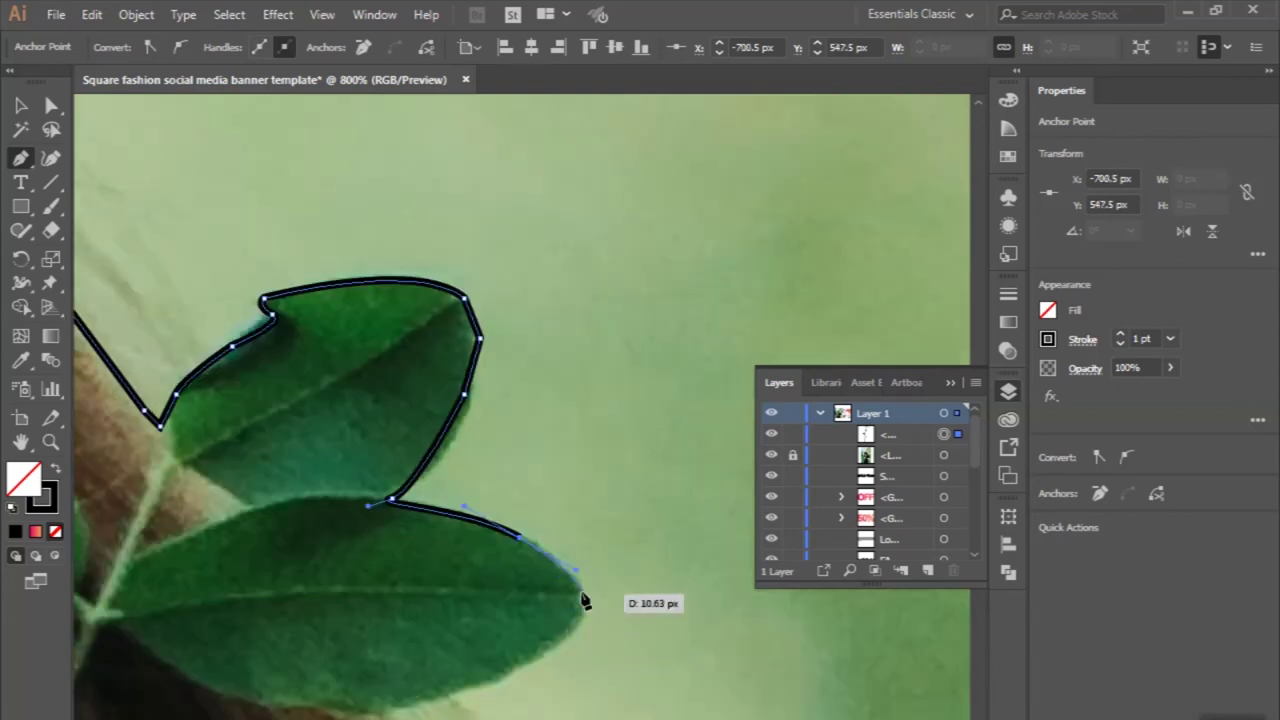
left_click_drag(503, 661, 457, 690)
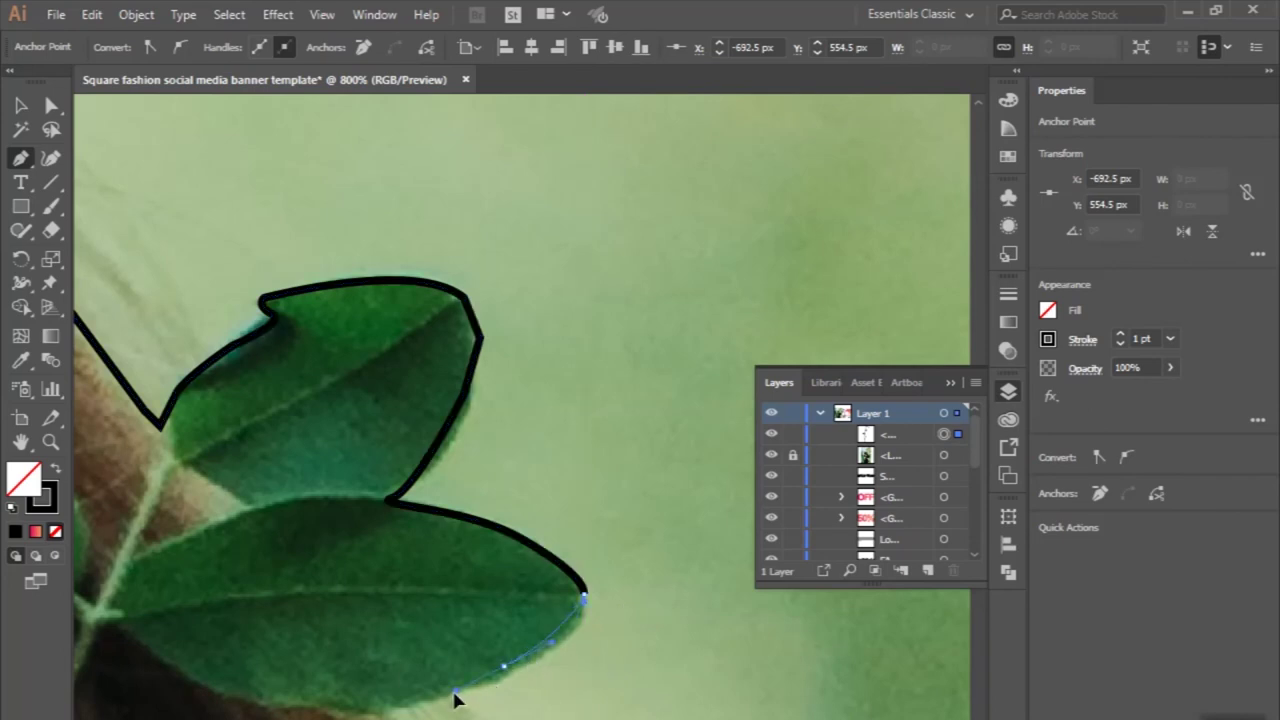
scroll(457, 694, "down", 1)
scroll(430, 688, "down", 4)
left_click(382, 602)
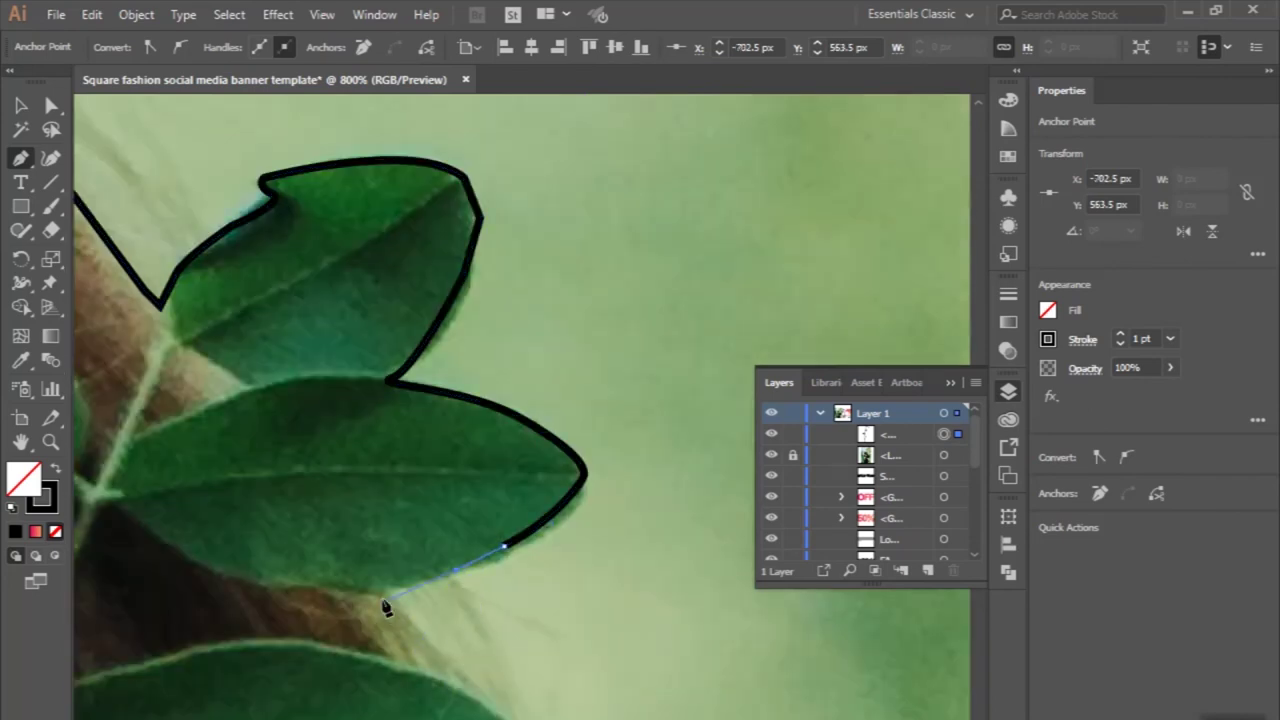
Follow the next leaf edge down to its lower edge
scroll(381, 605, "down", 1)
scroll(470, 645, "down", 1)
left_click(422, 577)
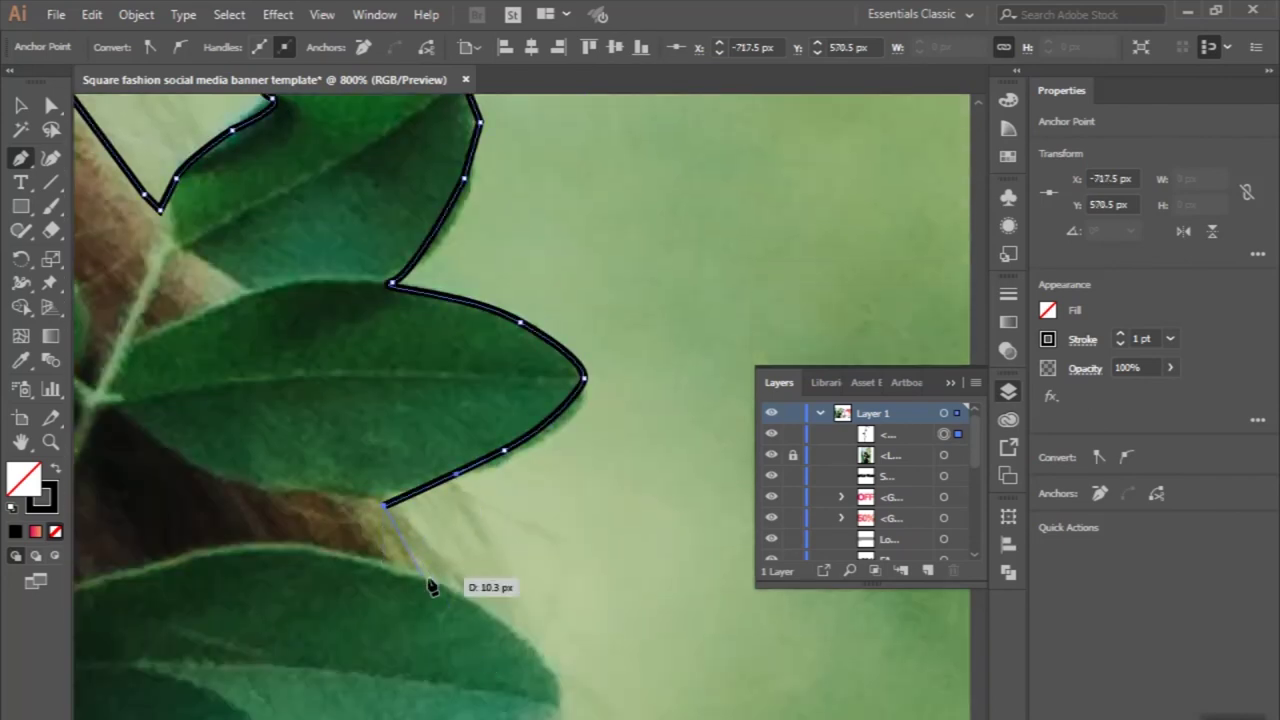
left_click_drag(553, 666, 576, 696)
scroll(580, 700, "down", 2)
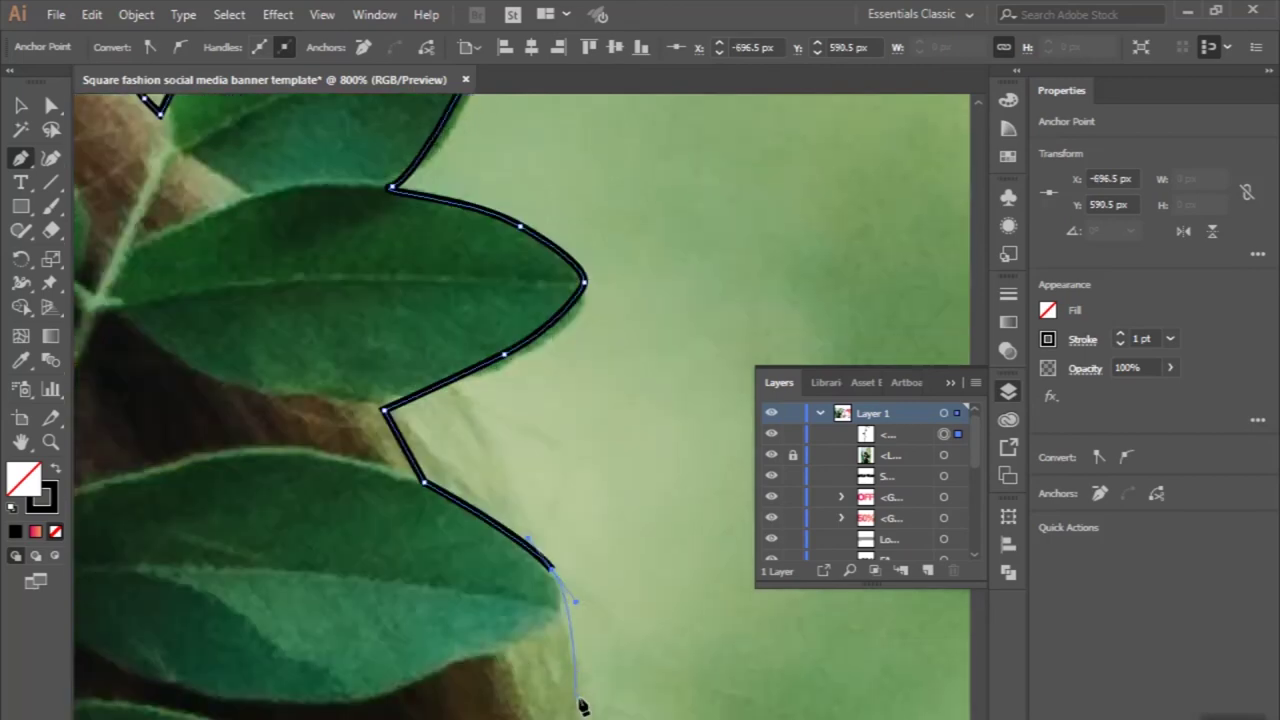
left_click_drag(516, 650, 491, 656)
scroll(491, 657, "down", 1)
scroll(486, 634, "down", 1)
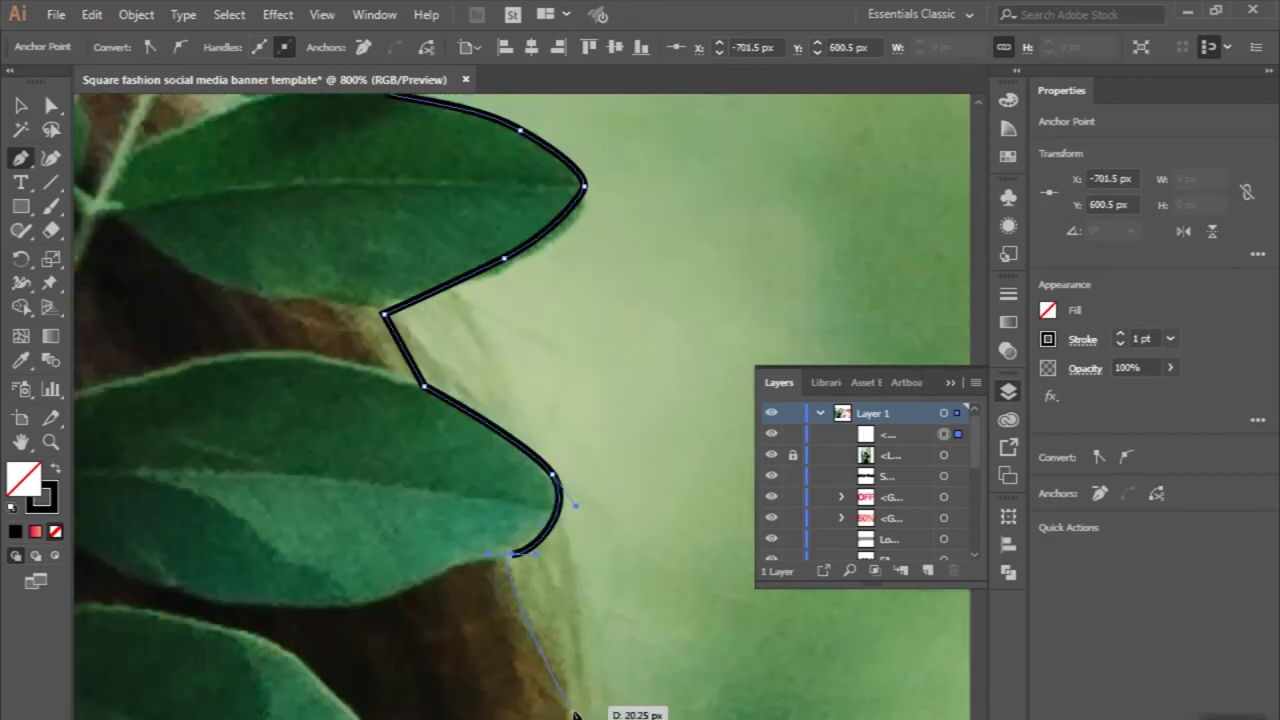
left_click(576, 714)
scroll(578, 705, "down", 1)
scroll(580, 695, "down", 3)
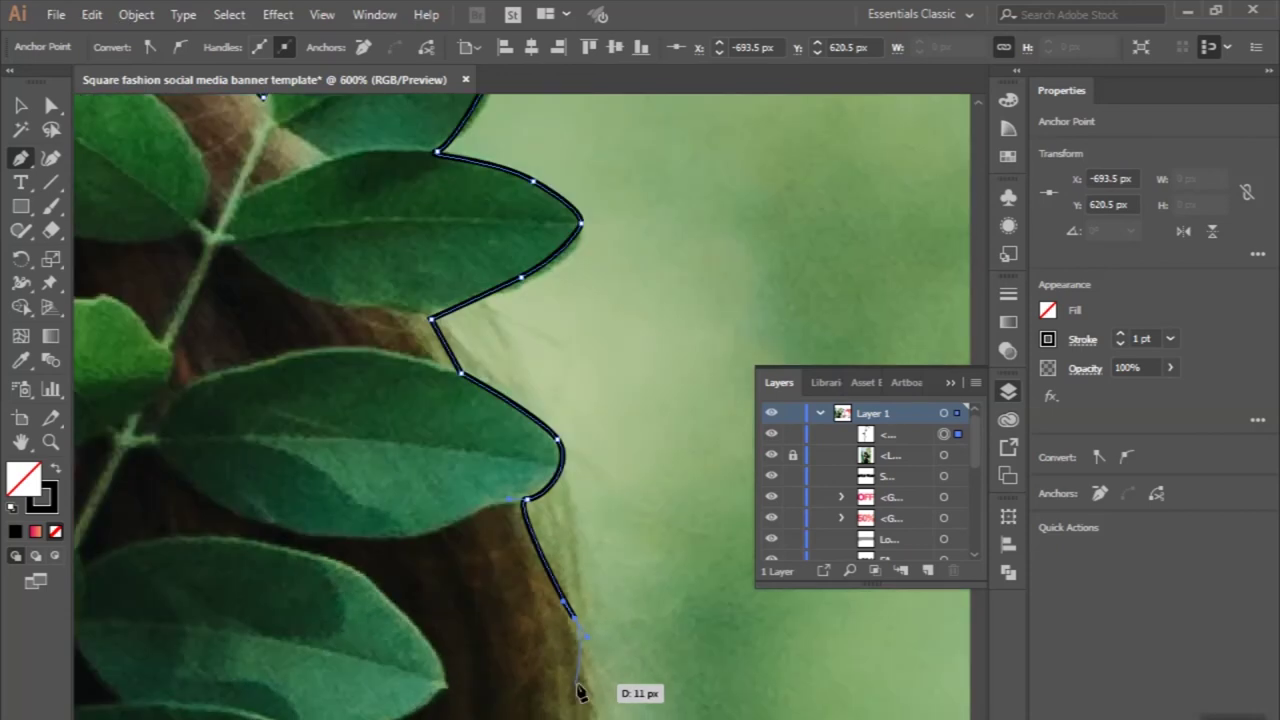
Curve the outline down the hair below the leaves and along the lower leaf to the neck
left_click_drag(594, 385, 598, 428)
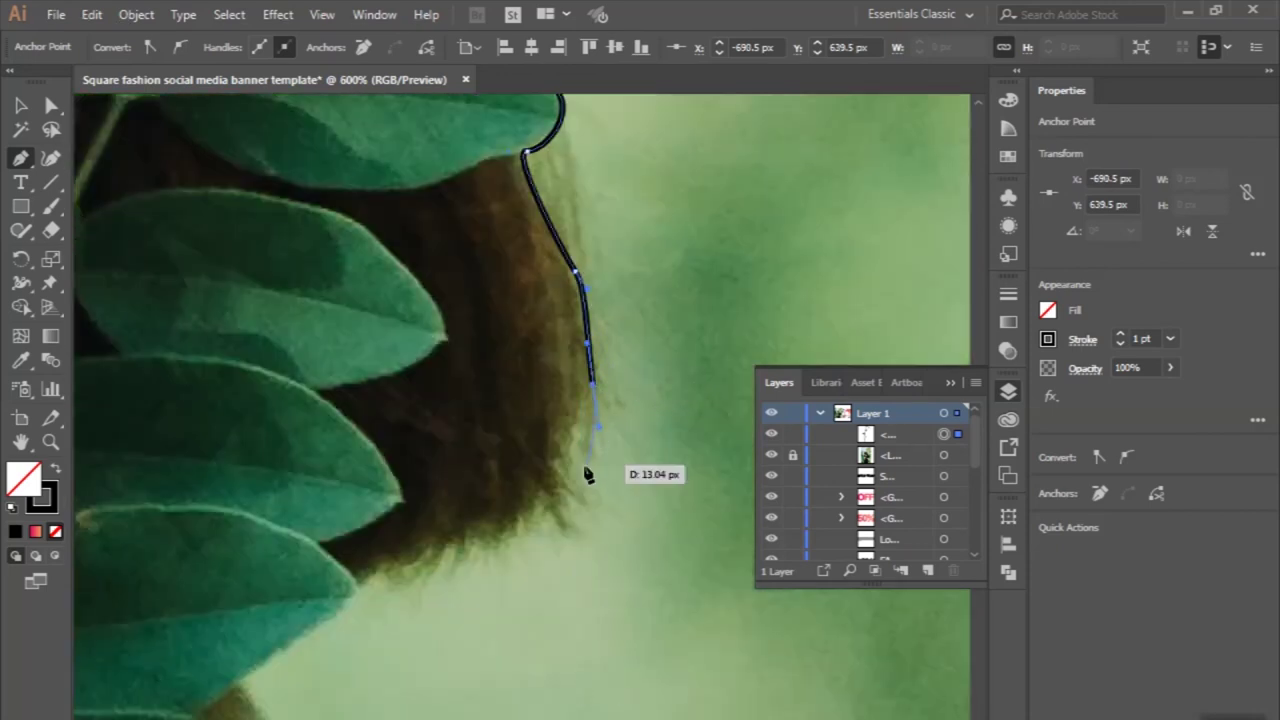
mouse_move(566, 515)
left_mouse_down()
mouse_move(450, 575)
mouse_move(396, 553)
left_mouse_up()
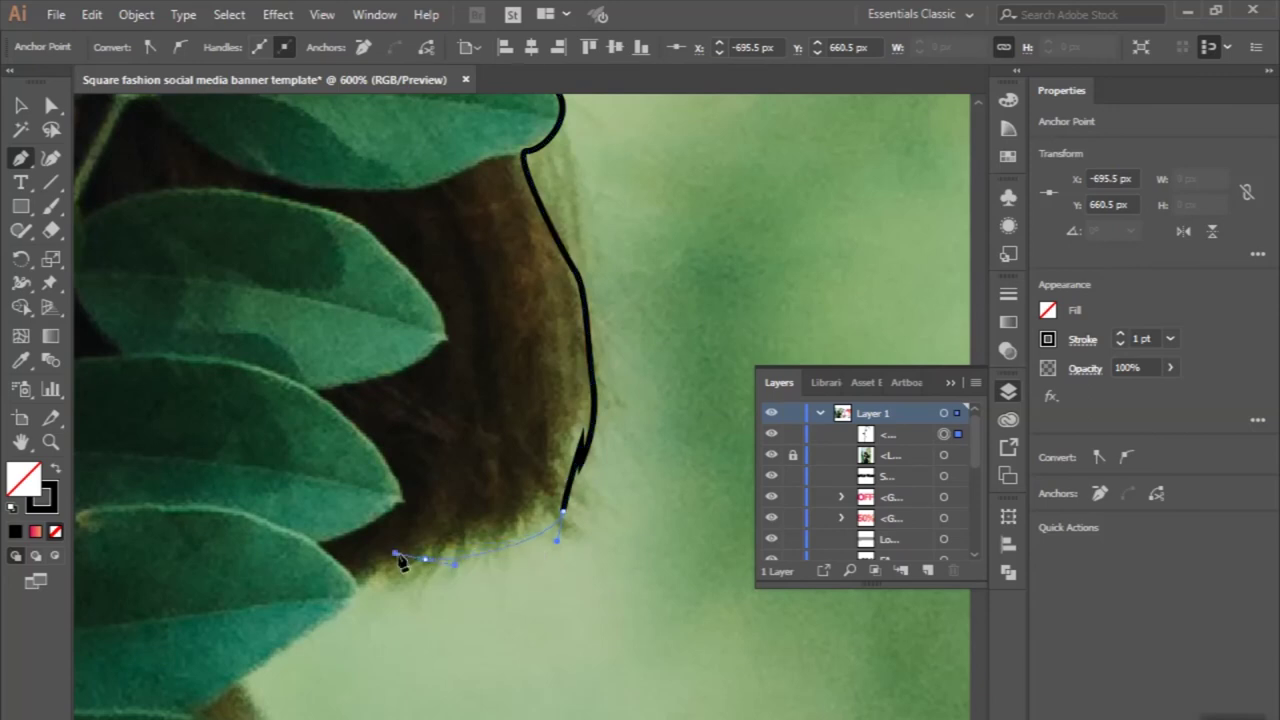
left_click(360, 589)
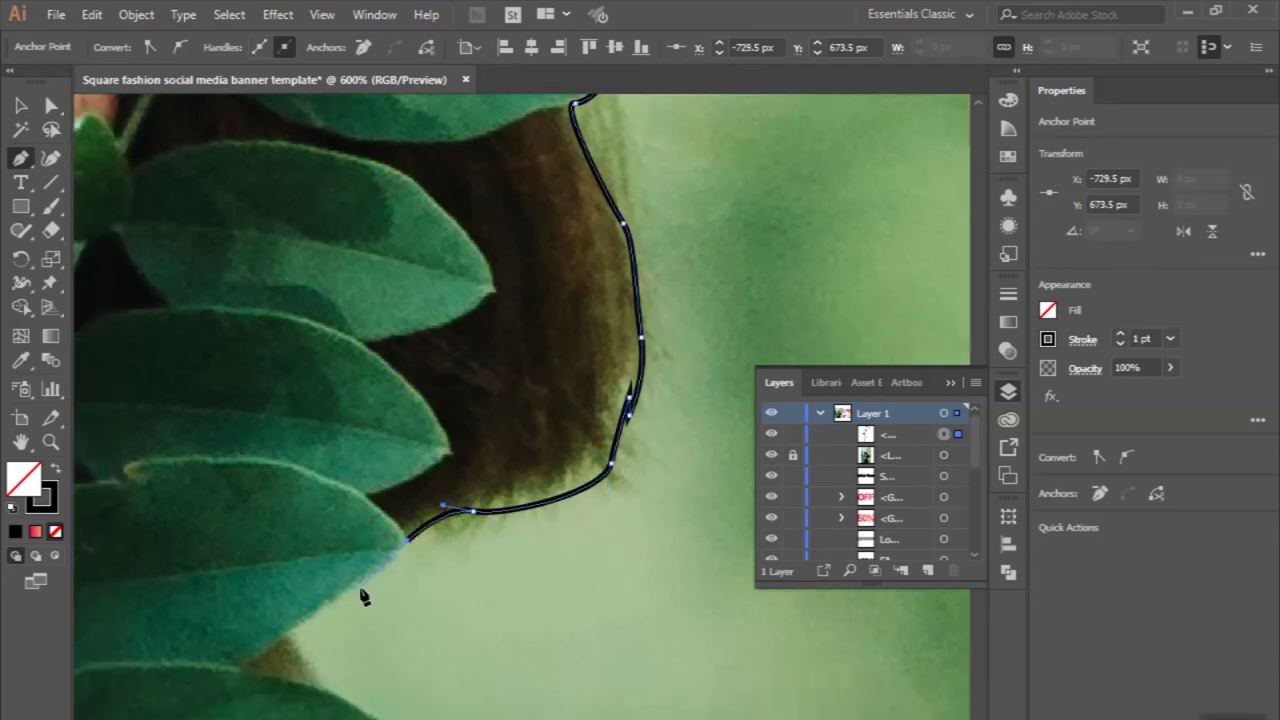
left_click(287, 635)
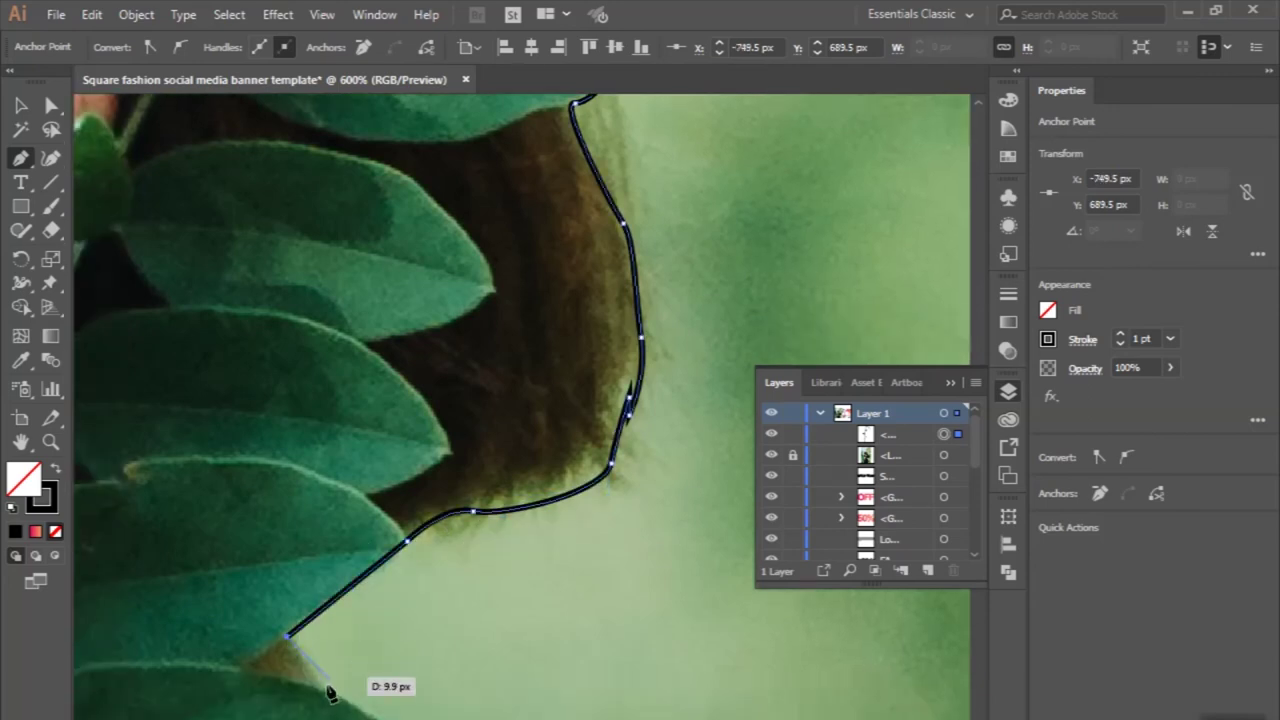
left_click_drag(324, 684, 330, 697)
left_click(418, 420)
left_click(455, 477)
left_click(438, 498)
left_click(522, 604)
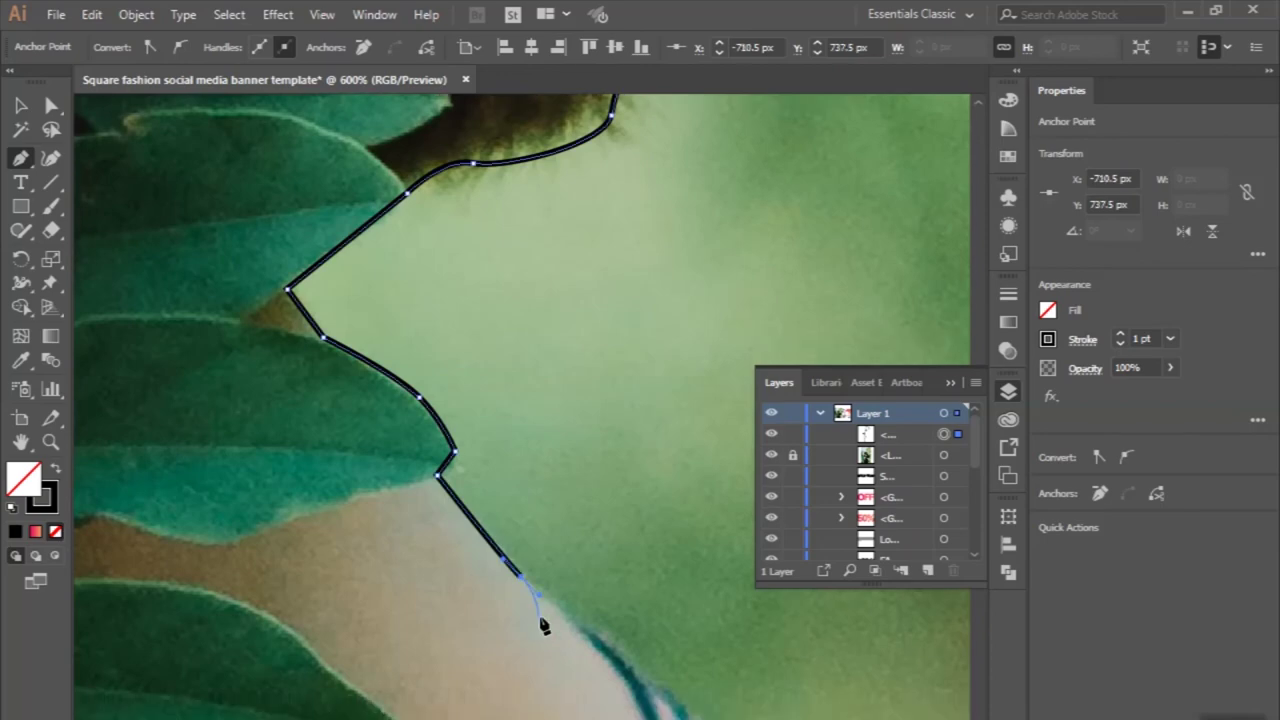
Run the outline down the neck edge and along the top of the shoulder
scroll(537, 591, "down", 5)
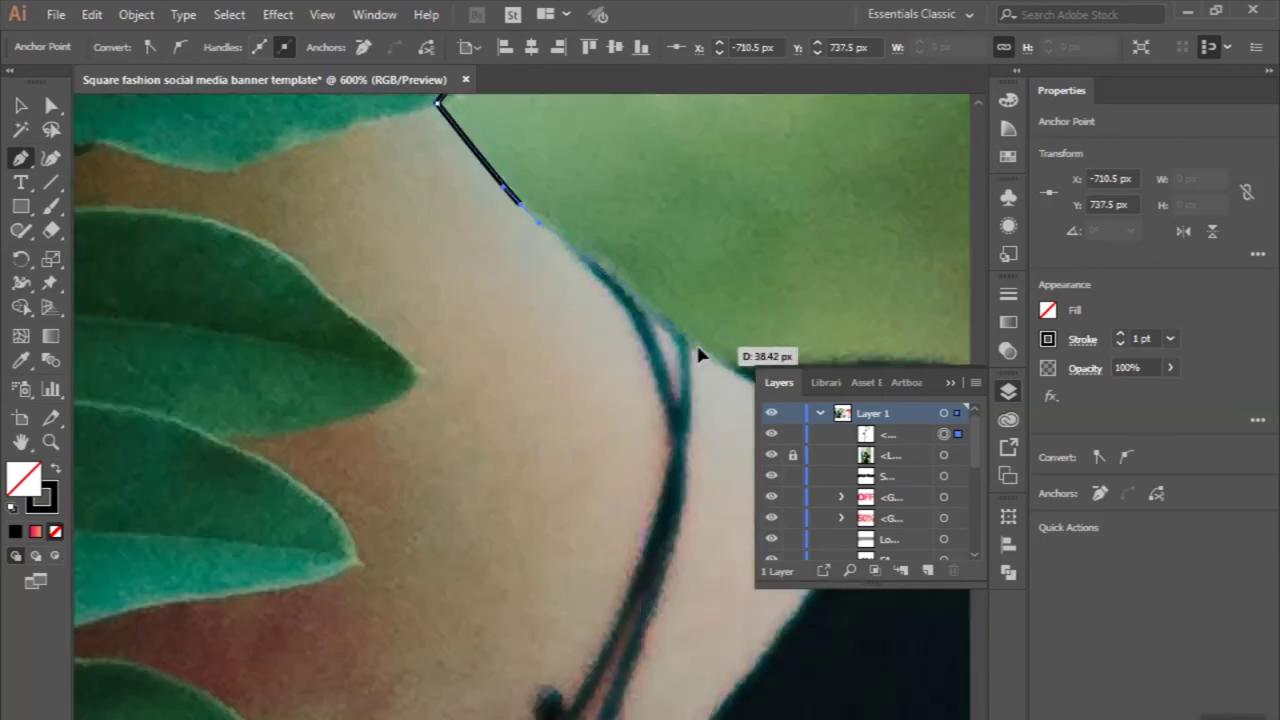
left_click(694, 348)
scroll(735, 372, "right", 1)
scroll(608, 358, "right", 5)
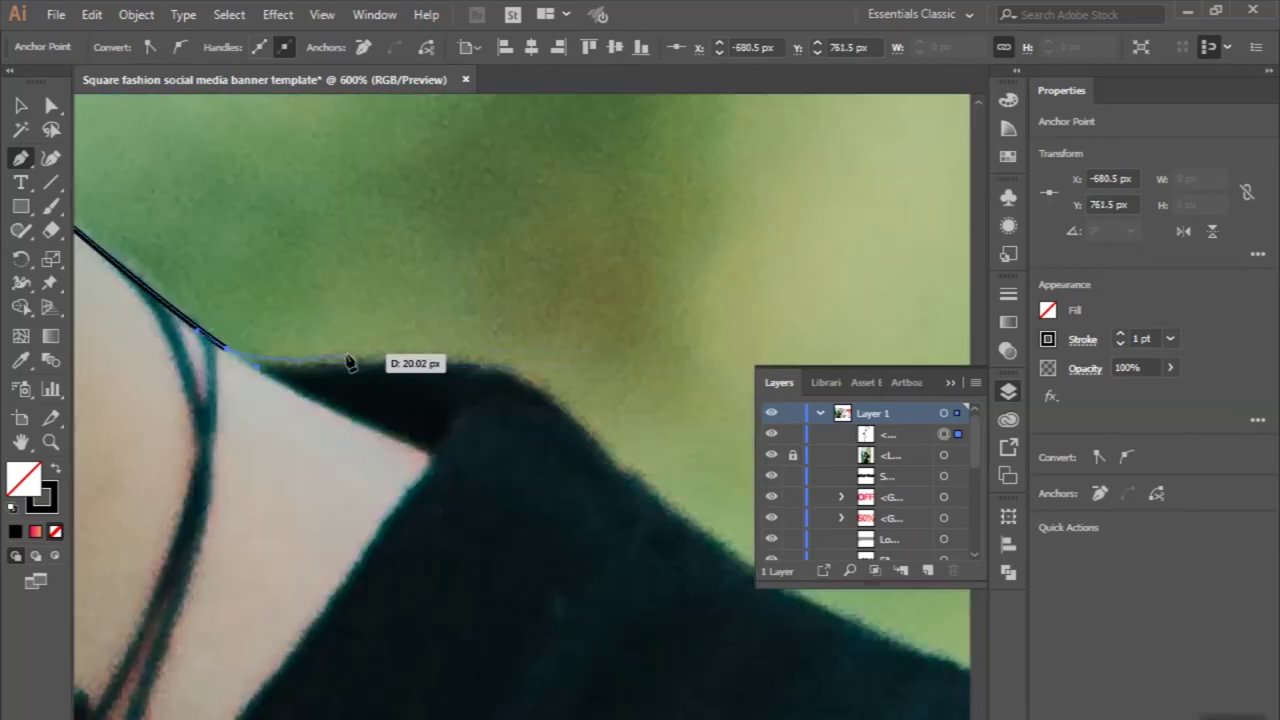
left_click(311, 363)
left_click(533, 378)
scroll(530, 420, "right", 5)
left_click(167, 484)
scroll(443, 653, "down", 4)
scroll(702, 510, "right", 1)
left_click(702, 510, "ctrl")
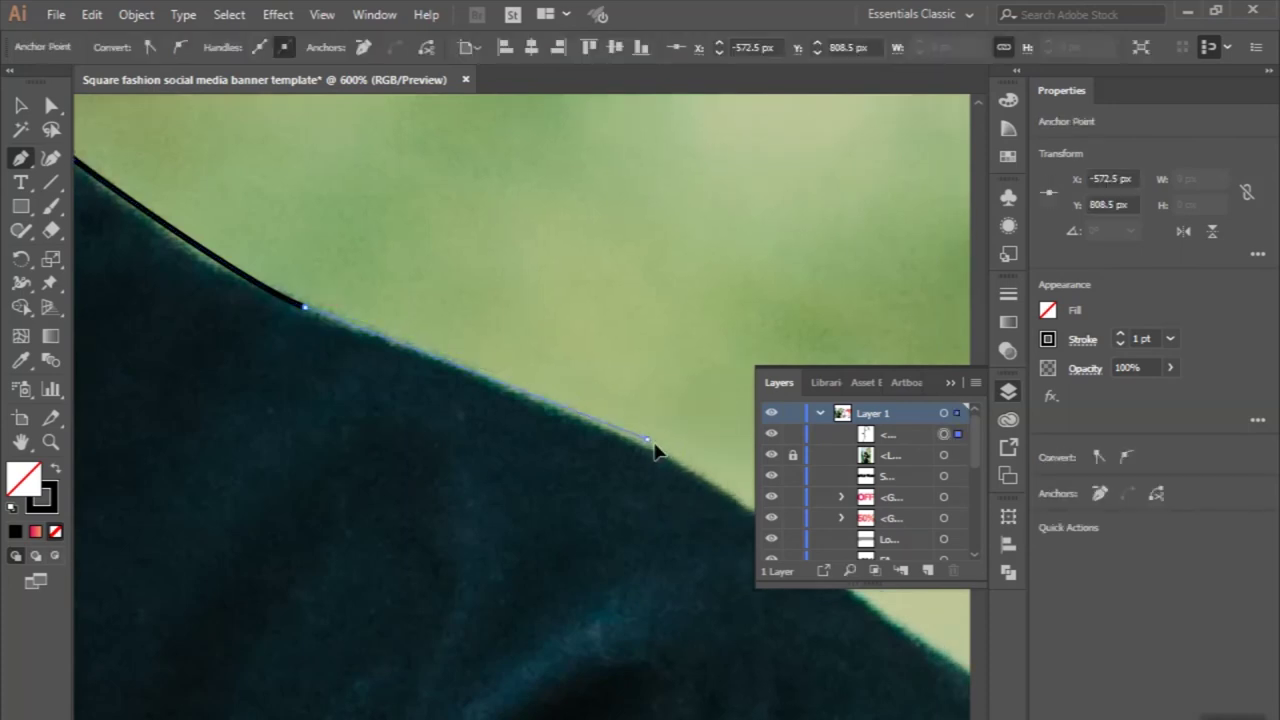
left_click_drag(645, 438, 682, 452)
Continue anchoring the outline down the shoulder edge toward the sleeve
scroll(684, 458, "right", 5)
scroll(334, 263, "down", 4)
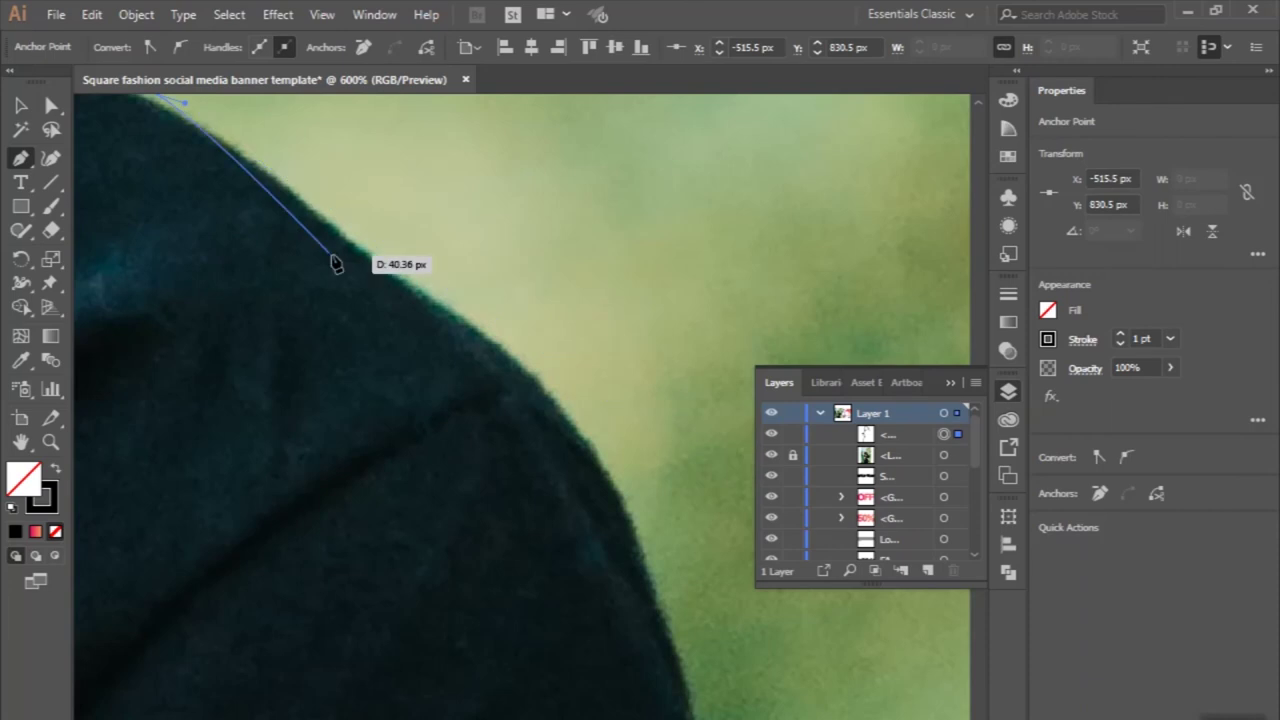
left_click(329, 224)
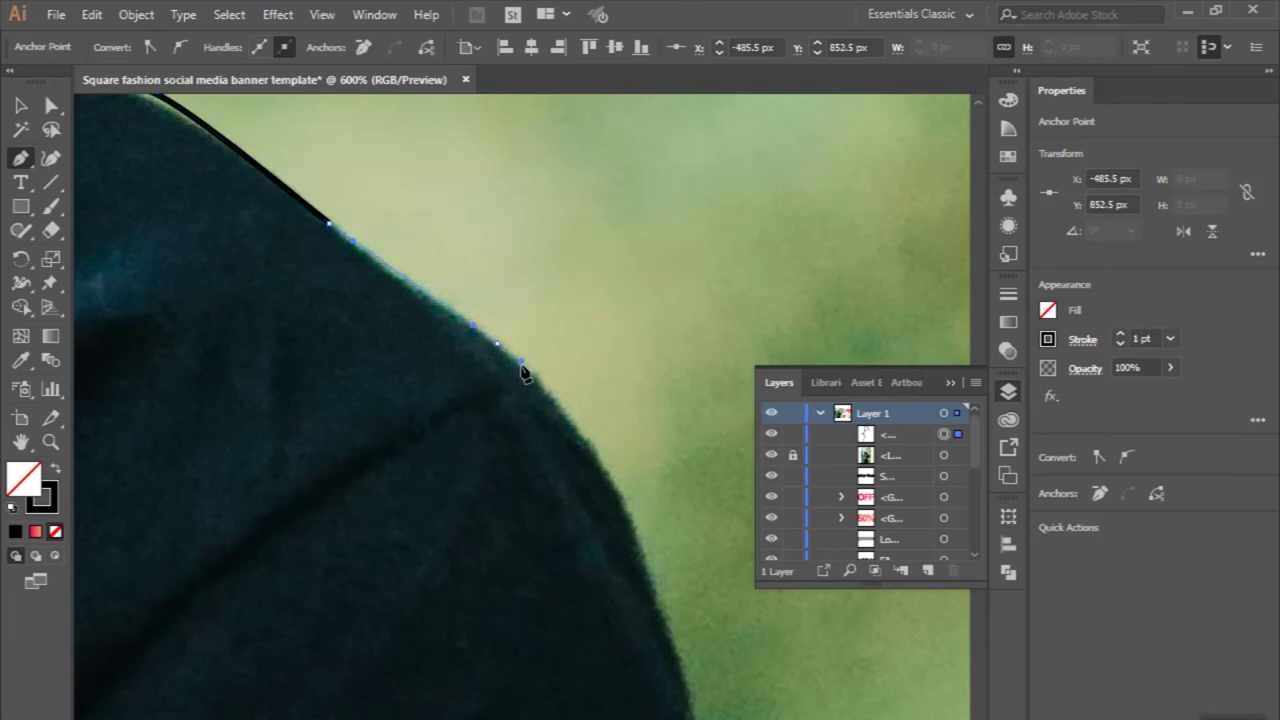
left_click(600, 449)
scroll(614, 486, "down", 4)
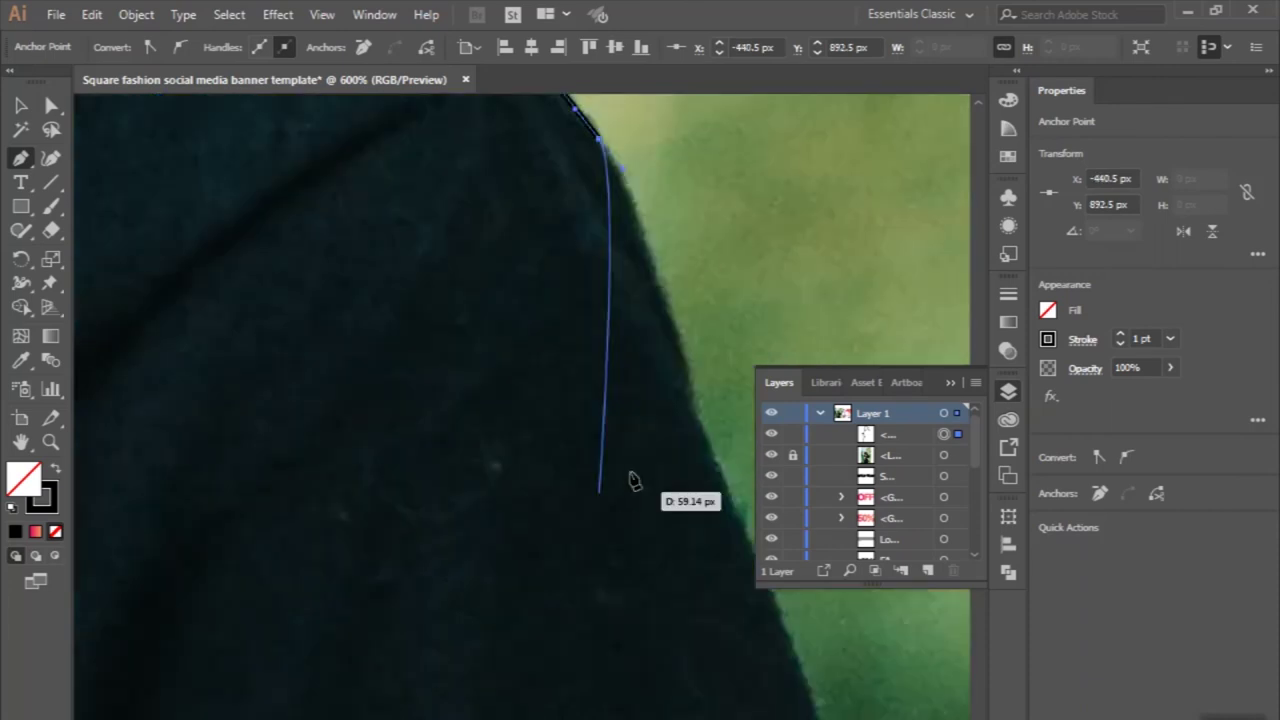
left_click(658, 285)
left_click(700, 421)
scroll(650, 410, "down", 5)
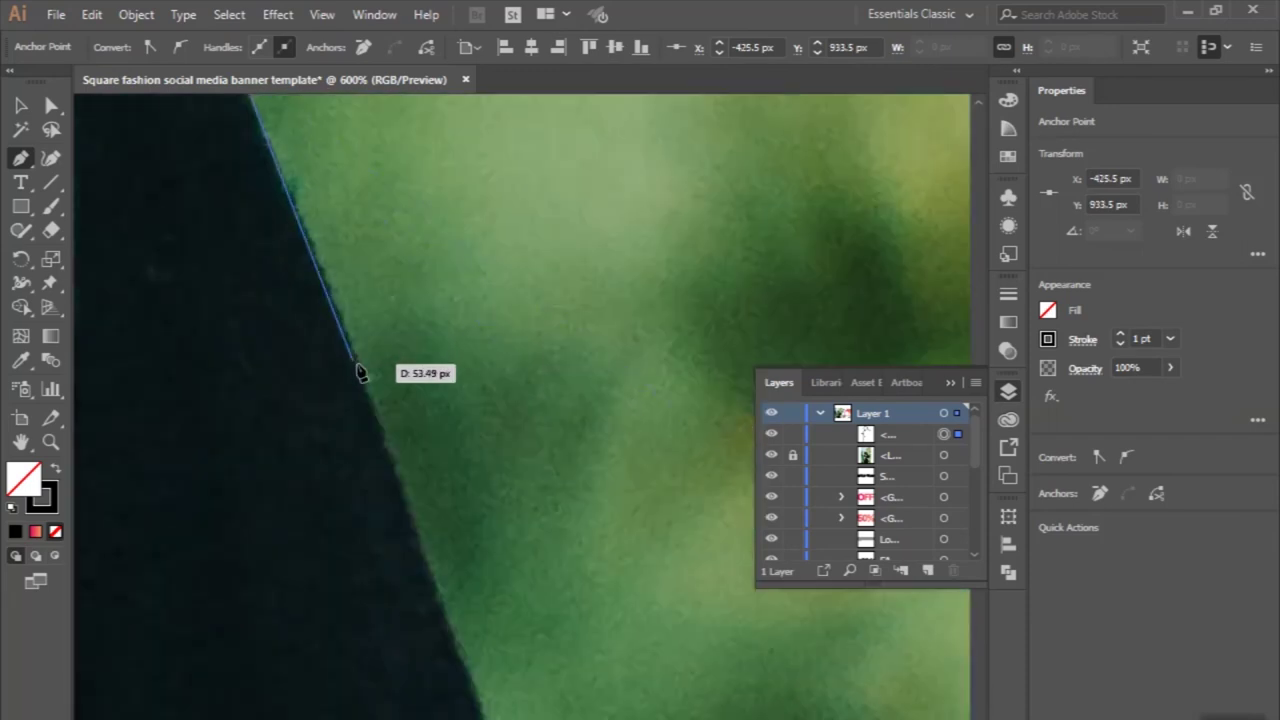
scroll(365, 382, "down", 5)
left_click(491, 425)
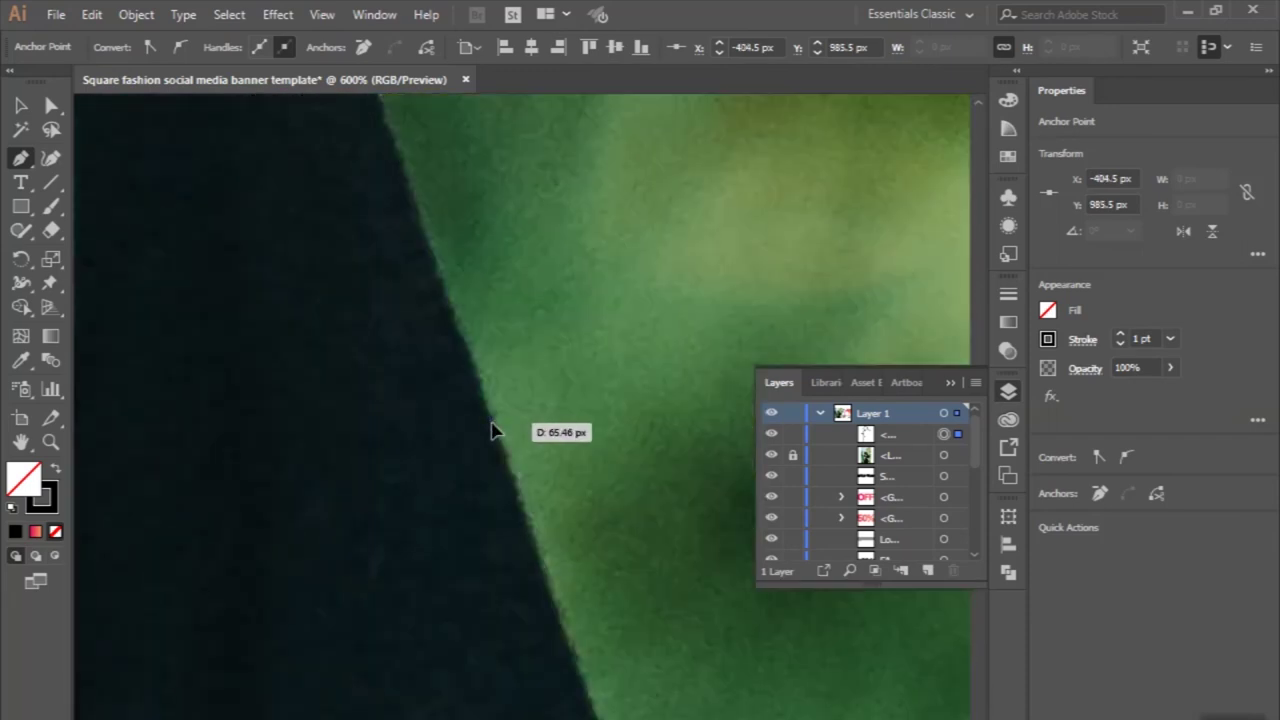
scroll(500, 430, "down", 5)
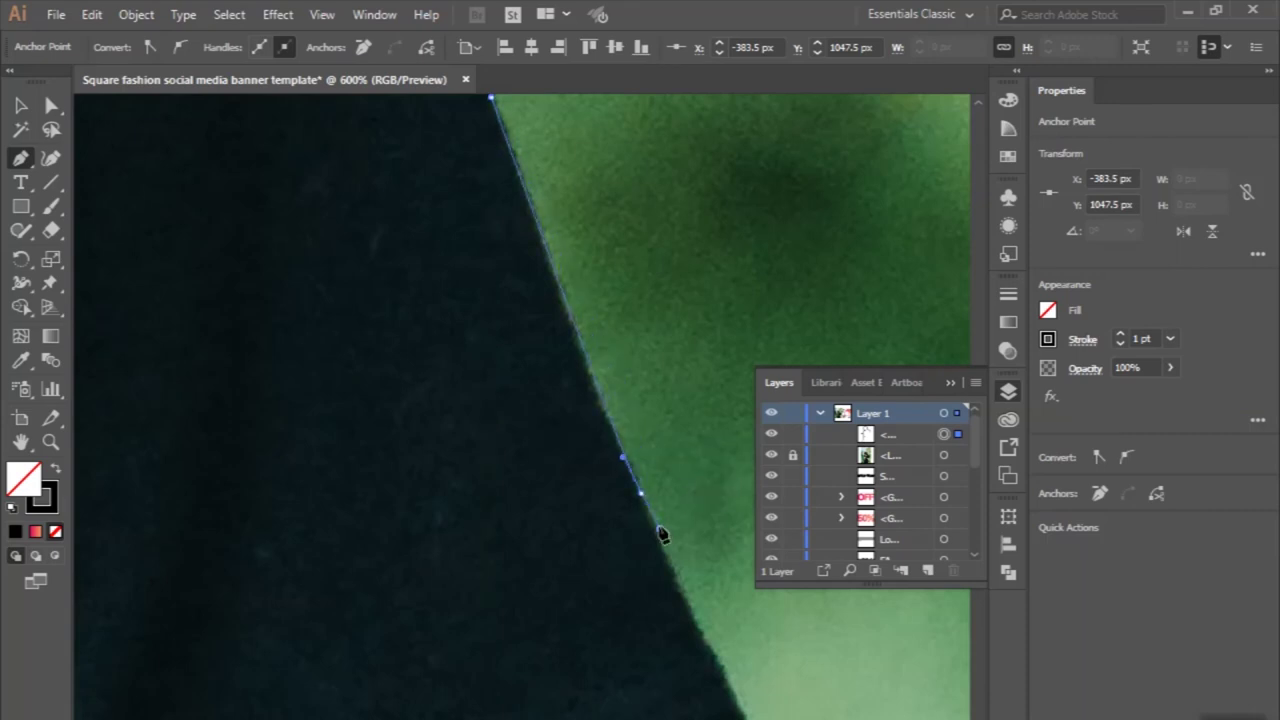
scroll(662, 535, "down", 3)
Trace the sleeve's slanted outer edge, its corner and underside to the upper arm
key("ctrl+minus")
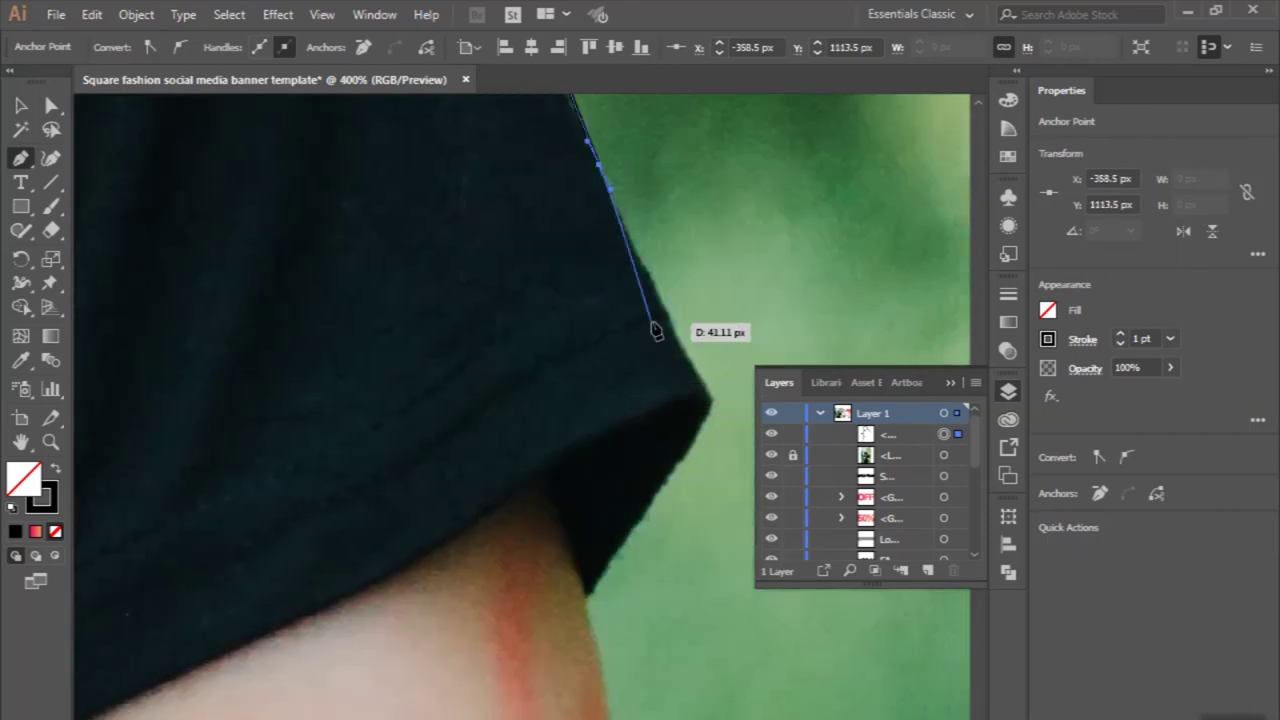
left_click(651, 286)
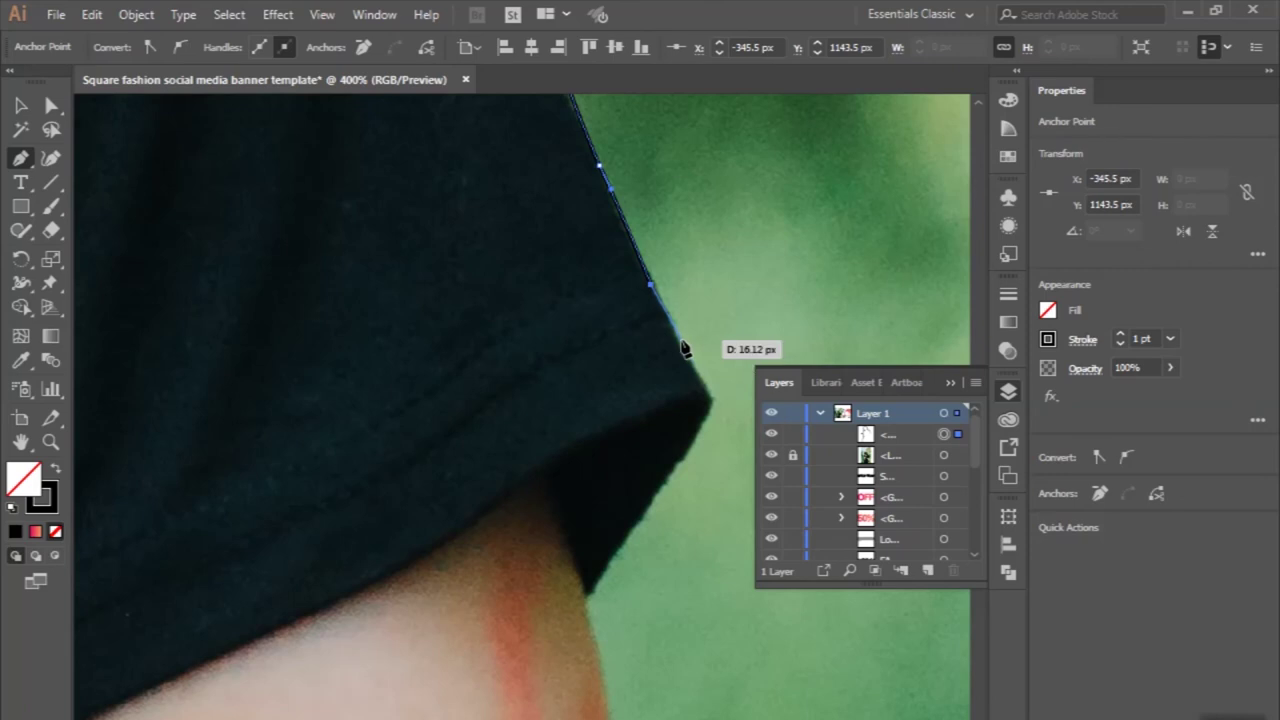
left_click(677, 335)
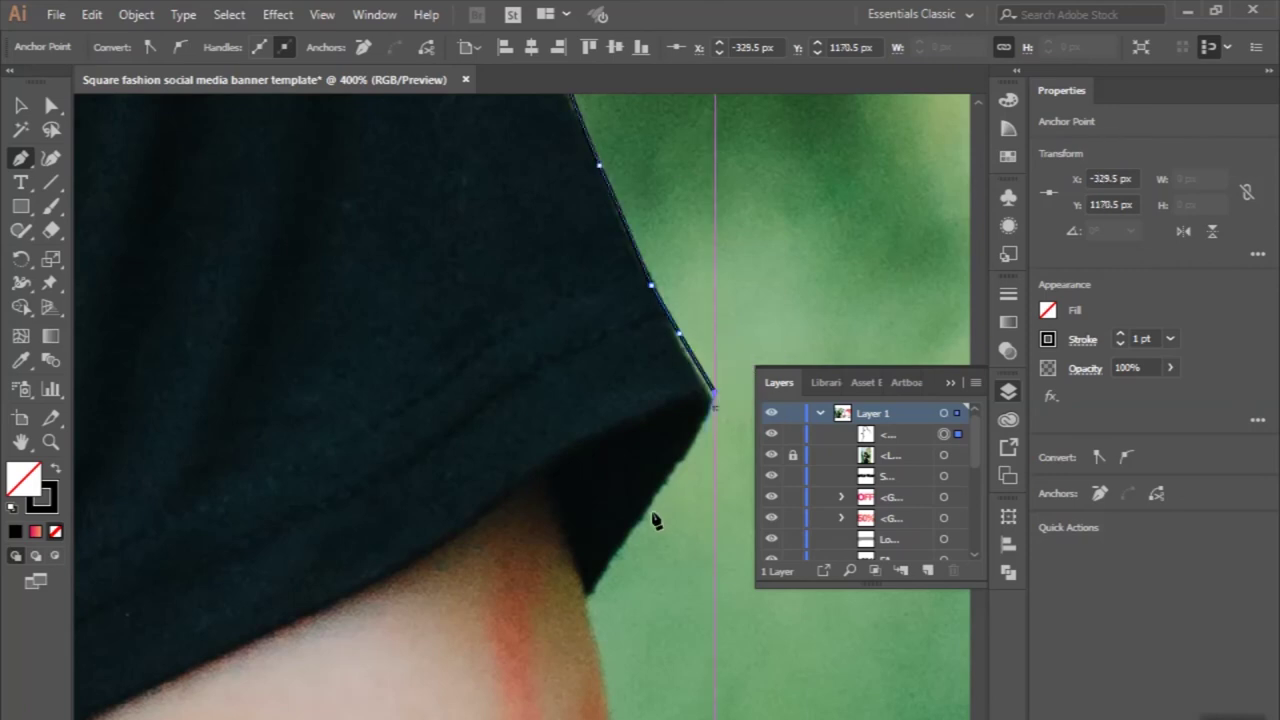
left_click(651, 500)
left_click(640, 527)
left_click_drag(628, 550, 597, 604)
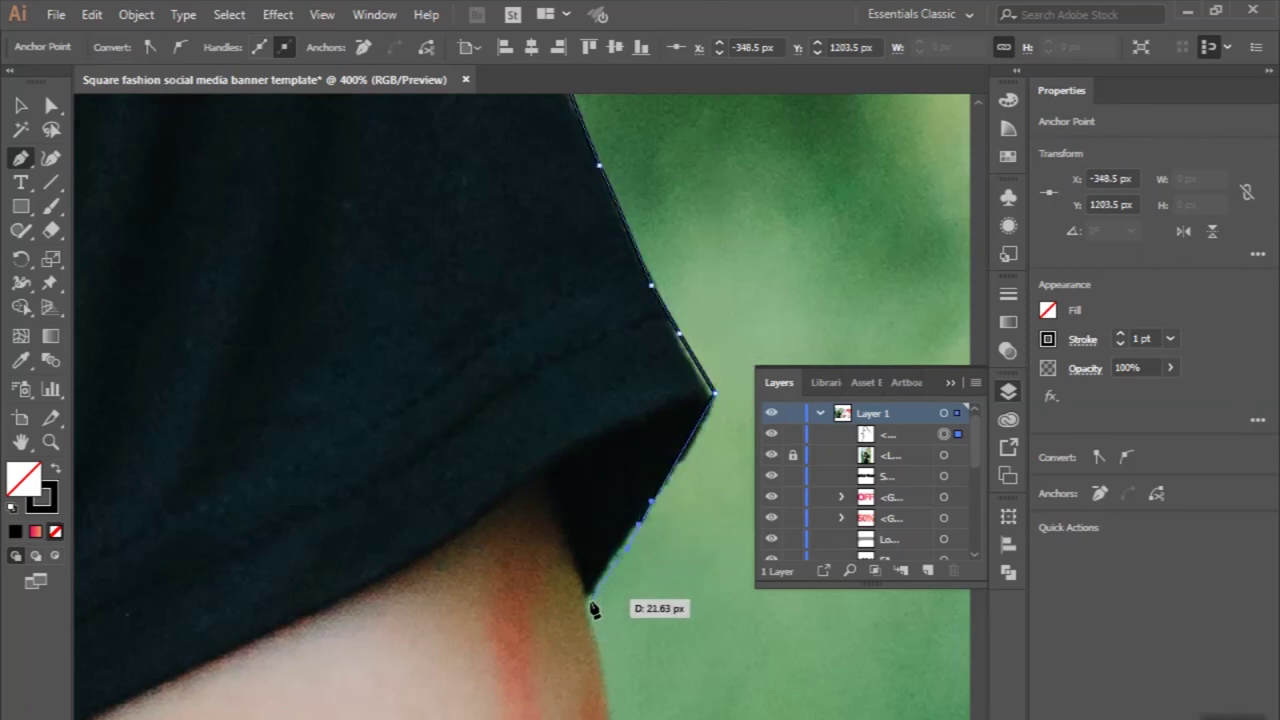
scroll(590, 602, "down", 3, "alt")
scroll(610, 640, "down", 3)
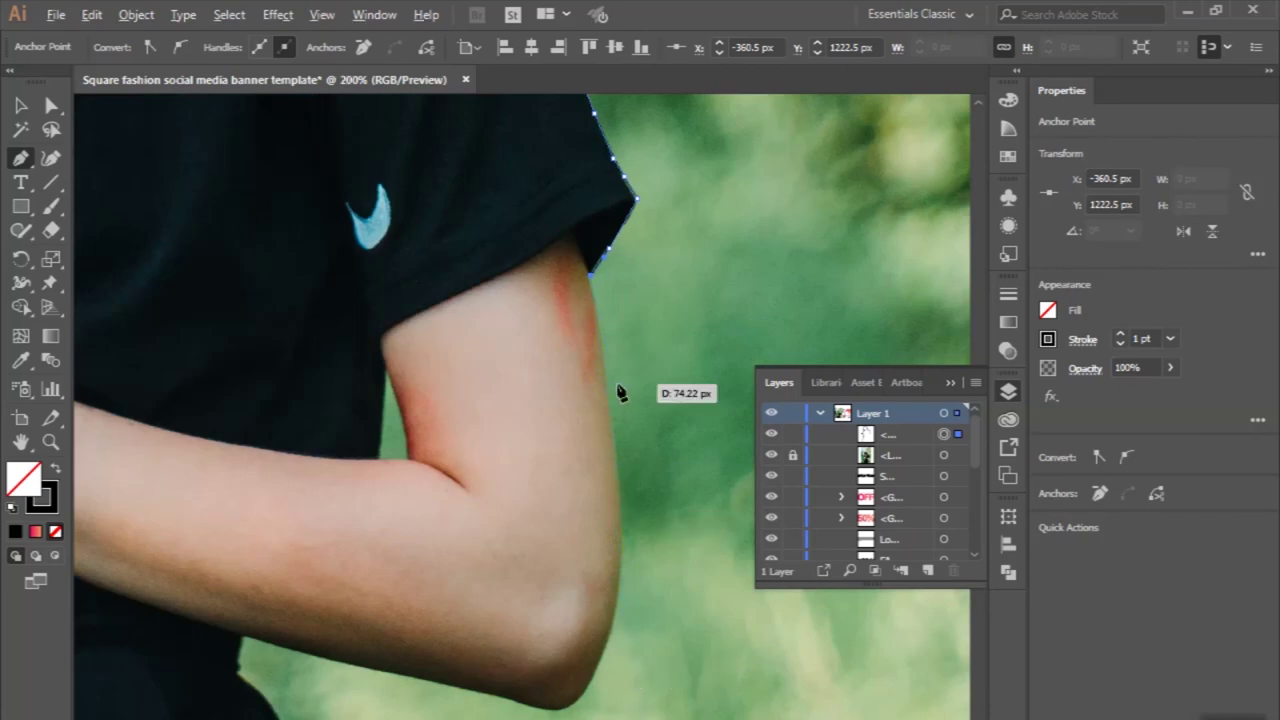
Trace the Pen outline down the upper arm, around the elbow and along the forearm
scroll(614, 392, "up", 1, "alt")
left_click_drag(608, 418, 609, 430)
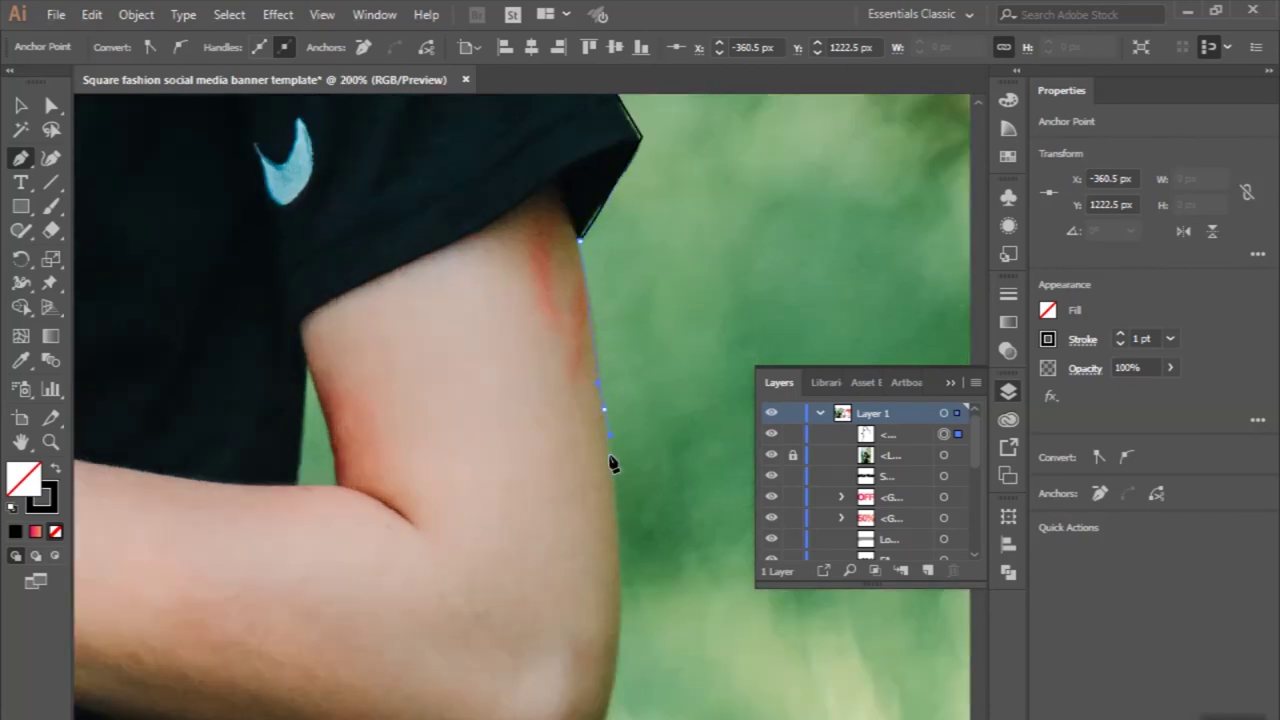
left_click_drag(620, 608, 620, 648)
scroll(620, 650, "down", 3)
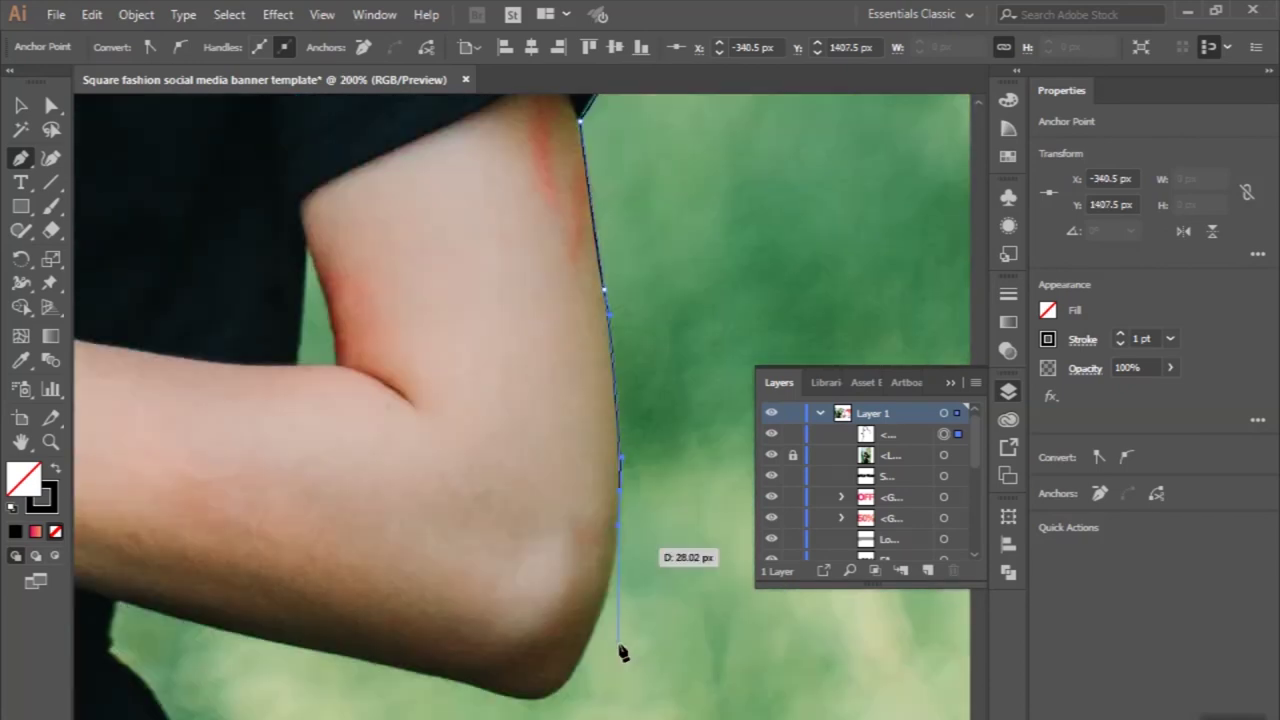
scroll(600, 634, "up", 1)
left_click_drag(578, 604, 577, 603)
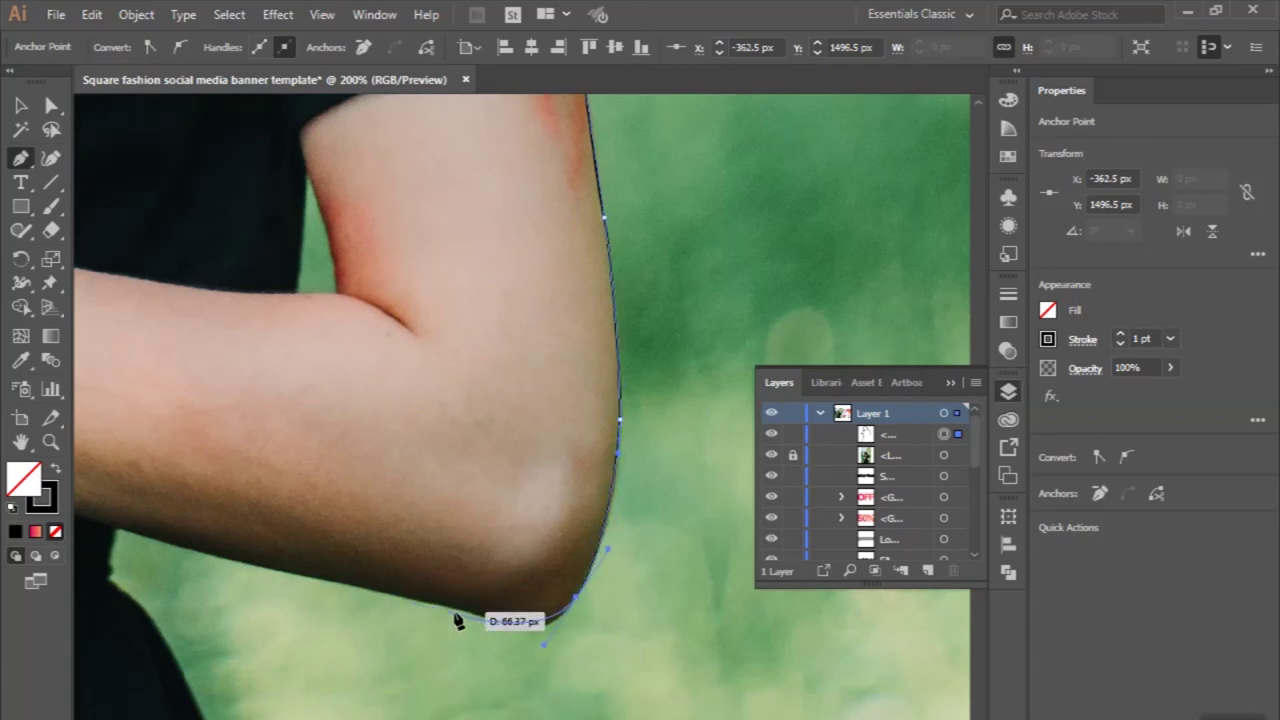
mouse_move(453, 620)
left_mouse_down()
mouse_move(420, 608)
mouse_move(560, 604)
left_mouse_up()
left_click_drag(299, 540, 265, 540)
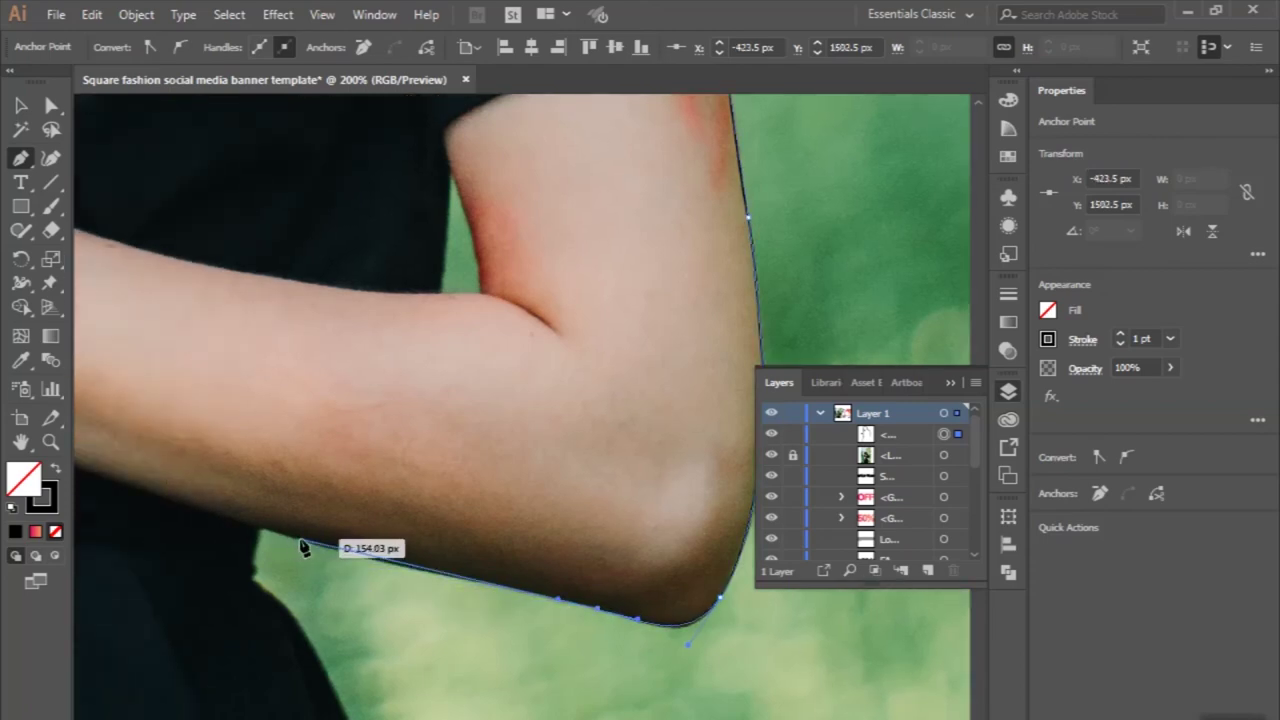
Continue the outline from where the forearm meets the body down the torso's side
left_click(258, 531)
left_click(255, 574)
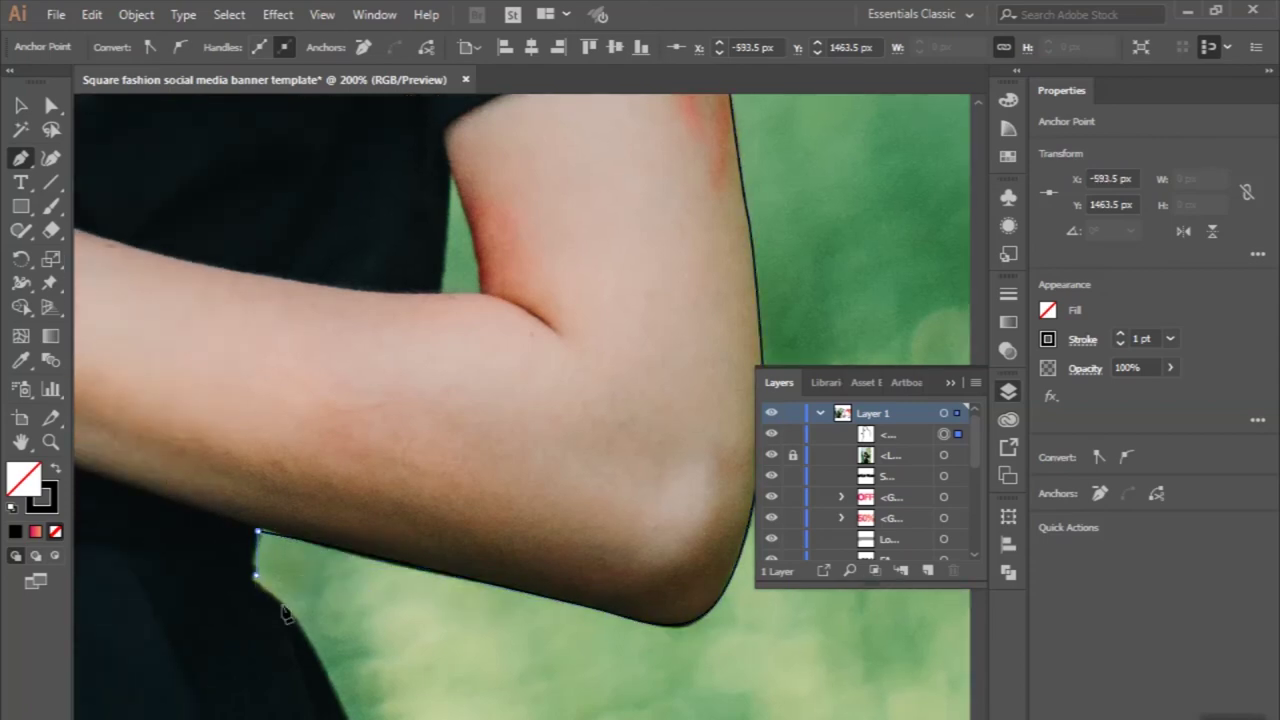
left_click_drag(313, 646, 327, 672)
scroll(329, 677, "down", 5)
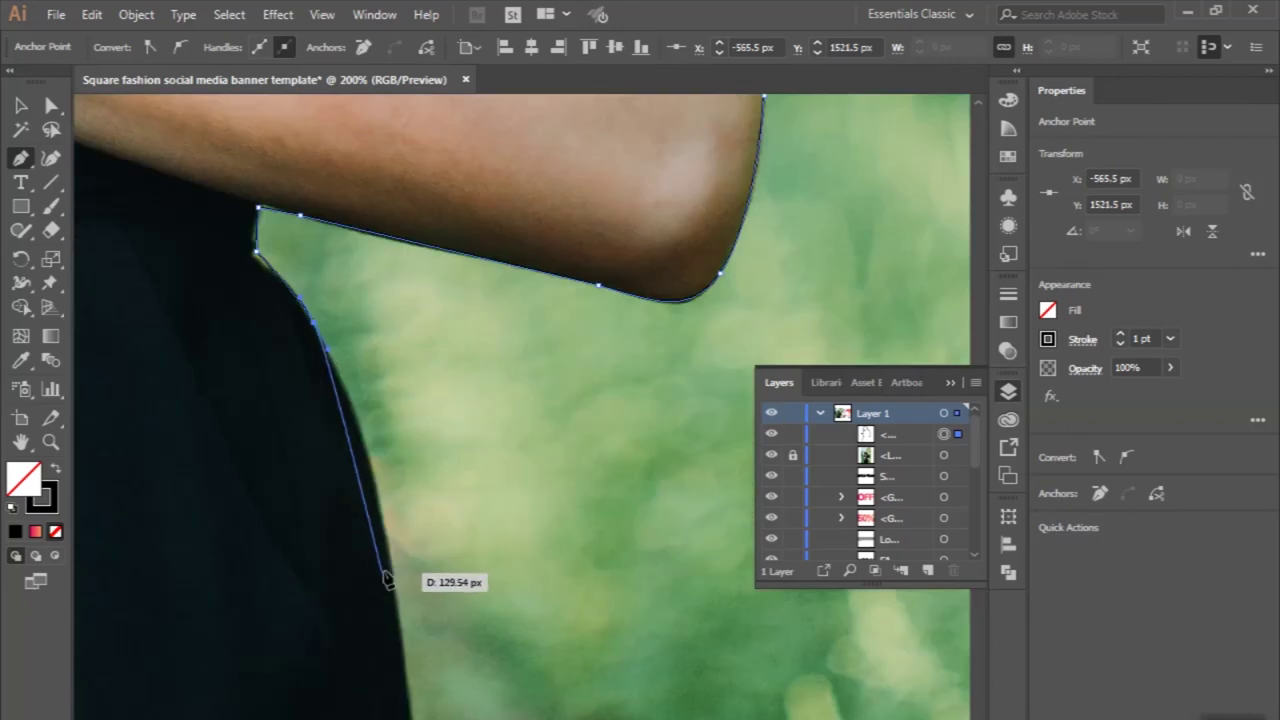
left_click(403, 600)
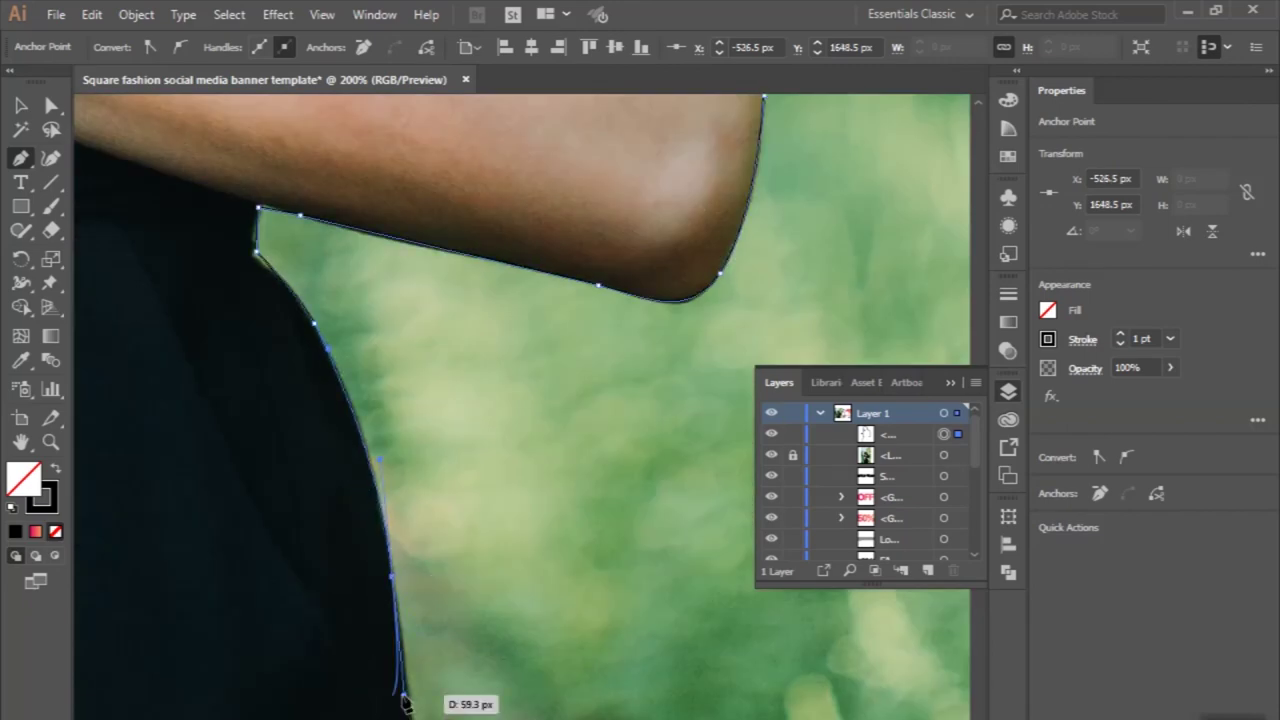
scroll(418, 690, "down", 5)
left_click(426, 544)
left_click(432, 595)
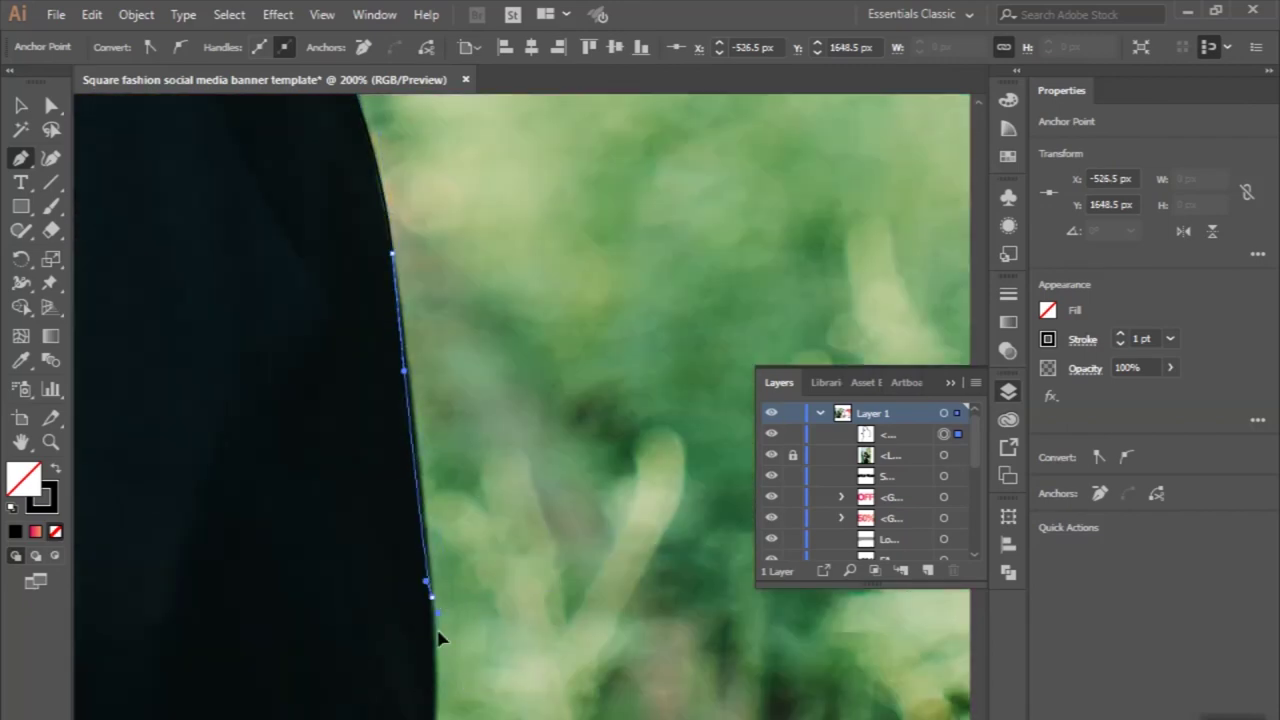
scroll(441, 656, "down", 1)
scroll(440, 505, "down", 5)
Curve the outline around the skirt to the photo's bottom and close it at the start anchor
left_click(443, 408)
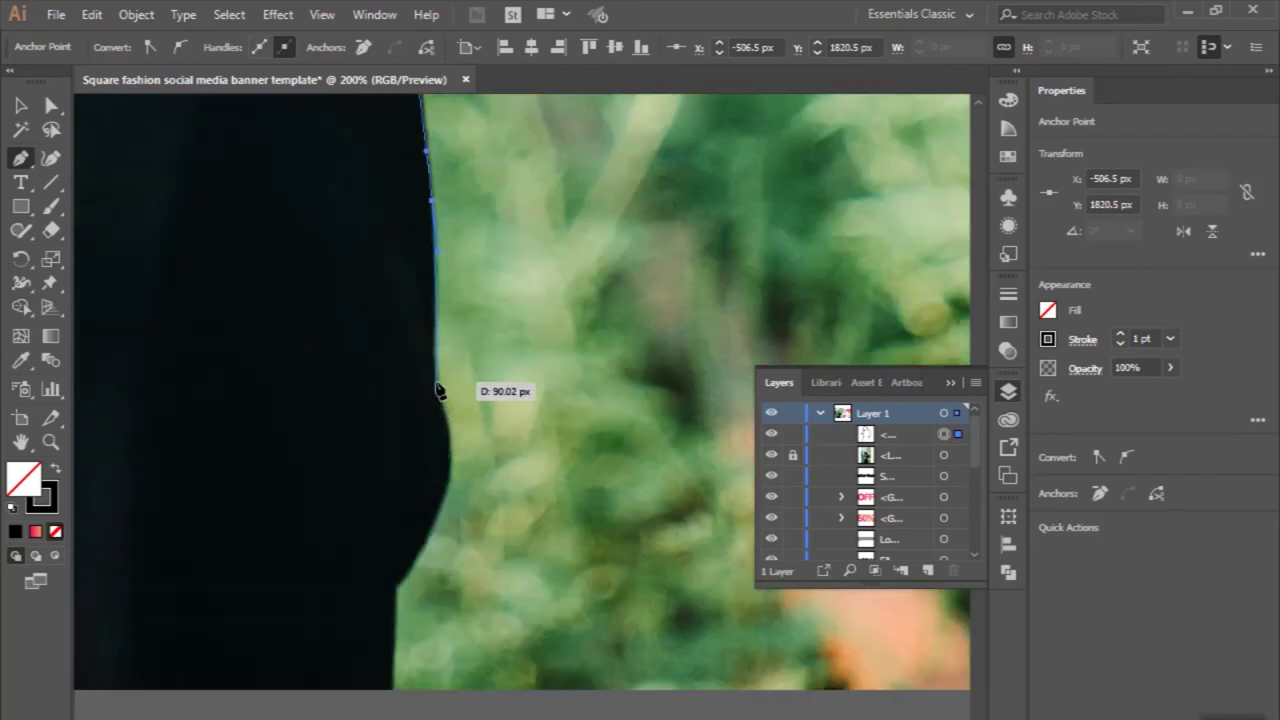
left_click_drag(449, 469, 417, 551)
left_click(390, 597)
left_click(395, 692)
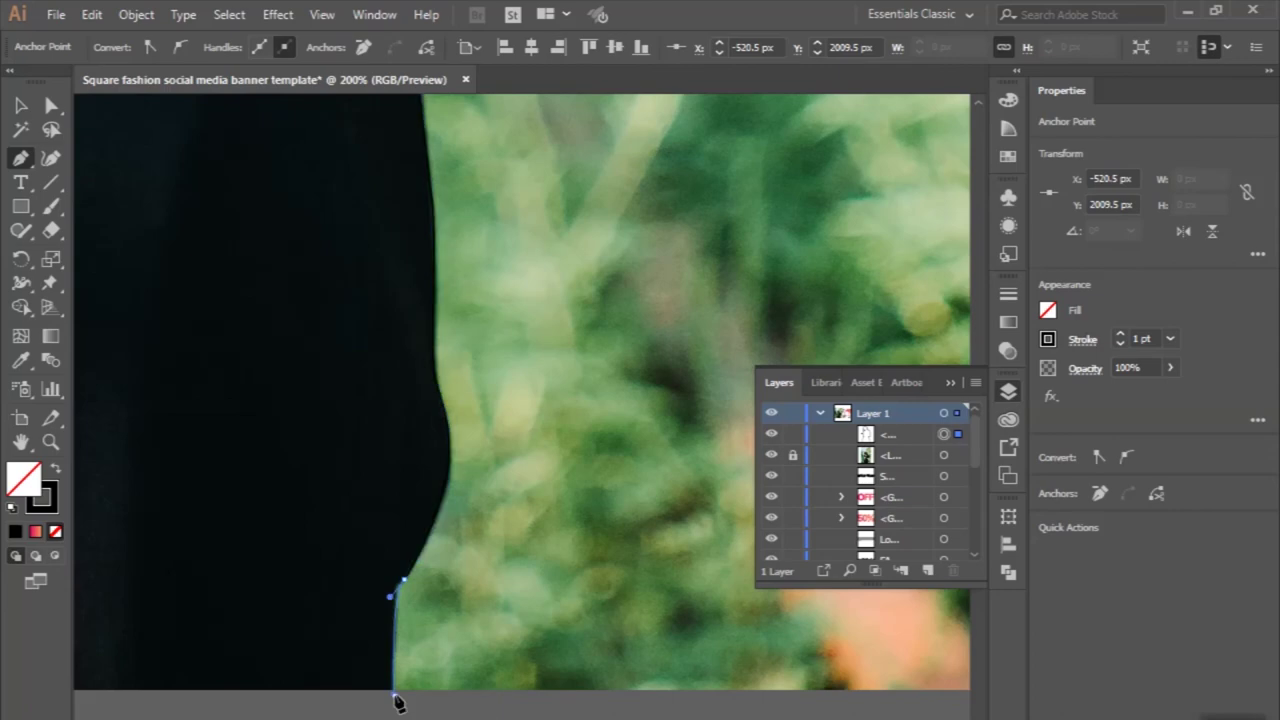
scroll(398, 698, "down", 3)
key("ctrl+minus")
left_click(189, 690)
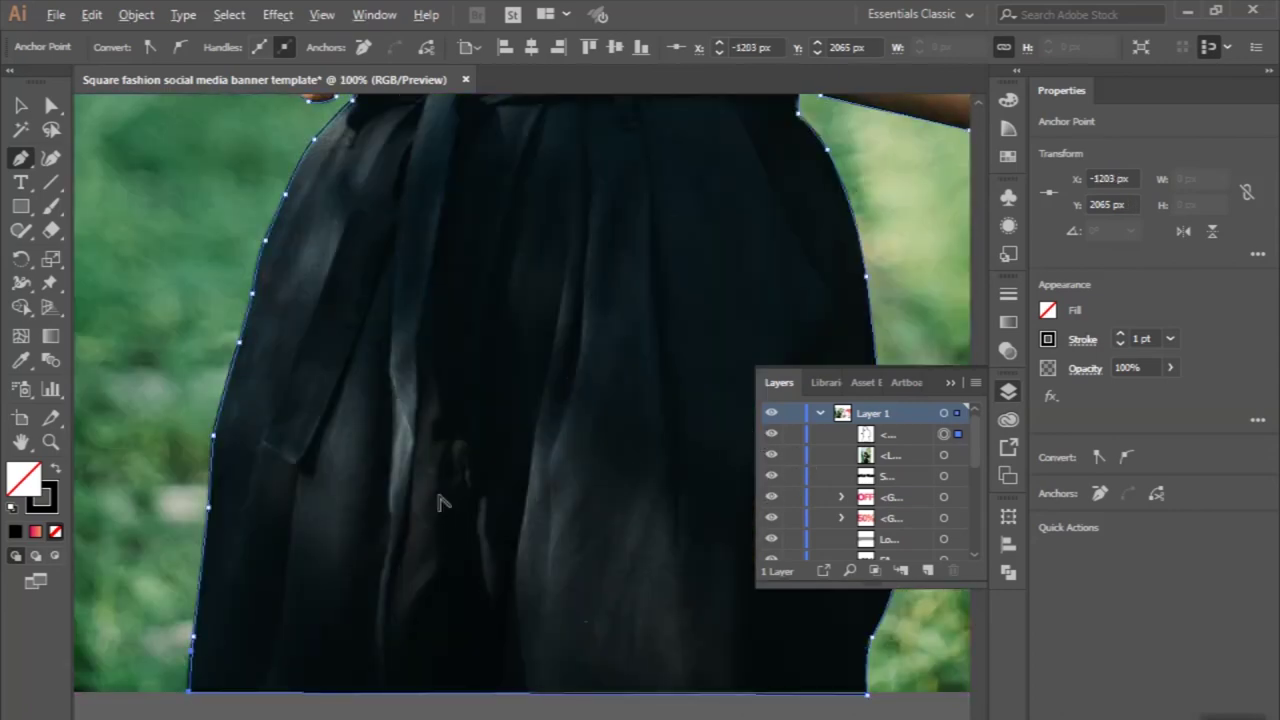
key("ctrl+minus")
key("ctrl+minus")
key("ctrl+minus")
Clip the photo to the traced outline with Object > Clipping Mask > Make, removing the green background
left_click(22, 106)
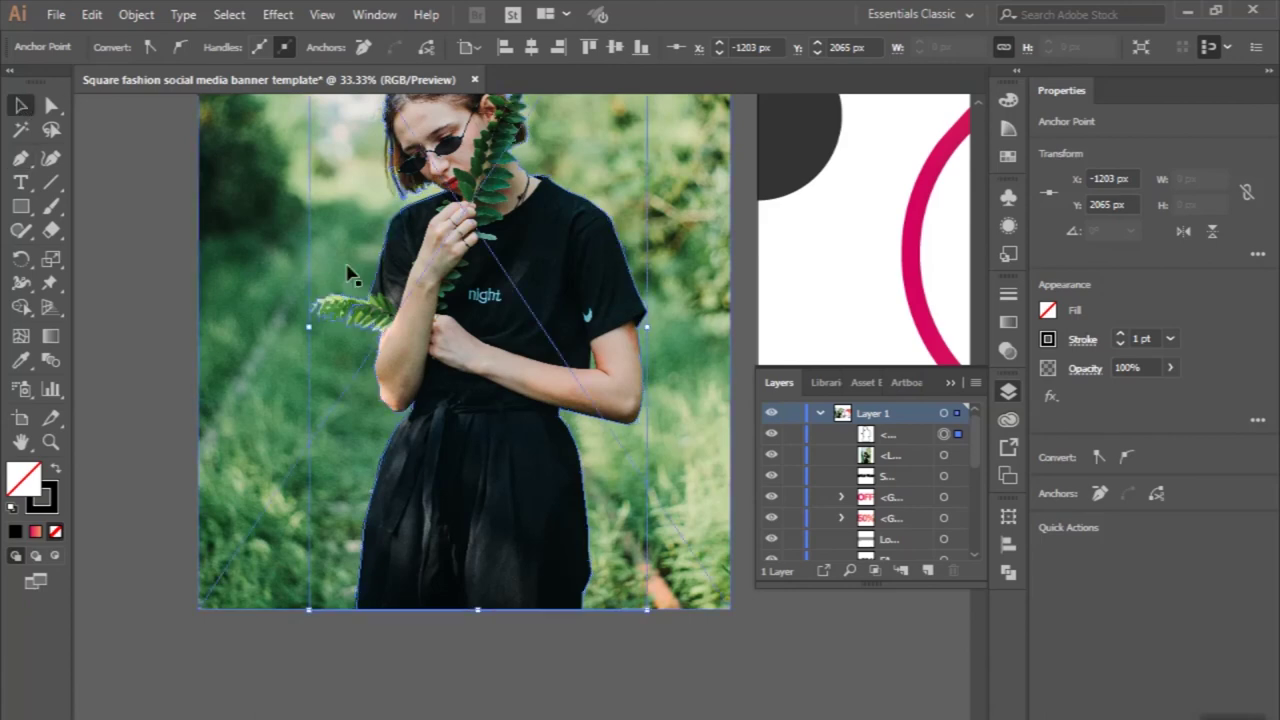
left_click(349, 273, "shift")
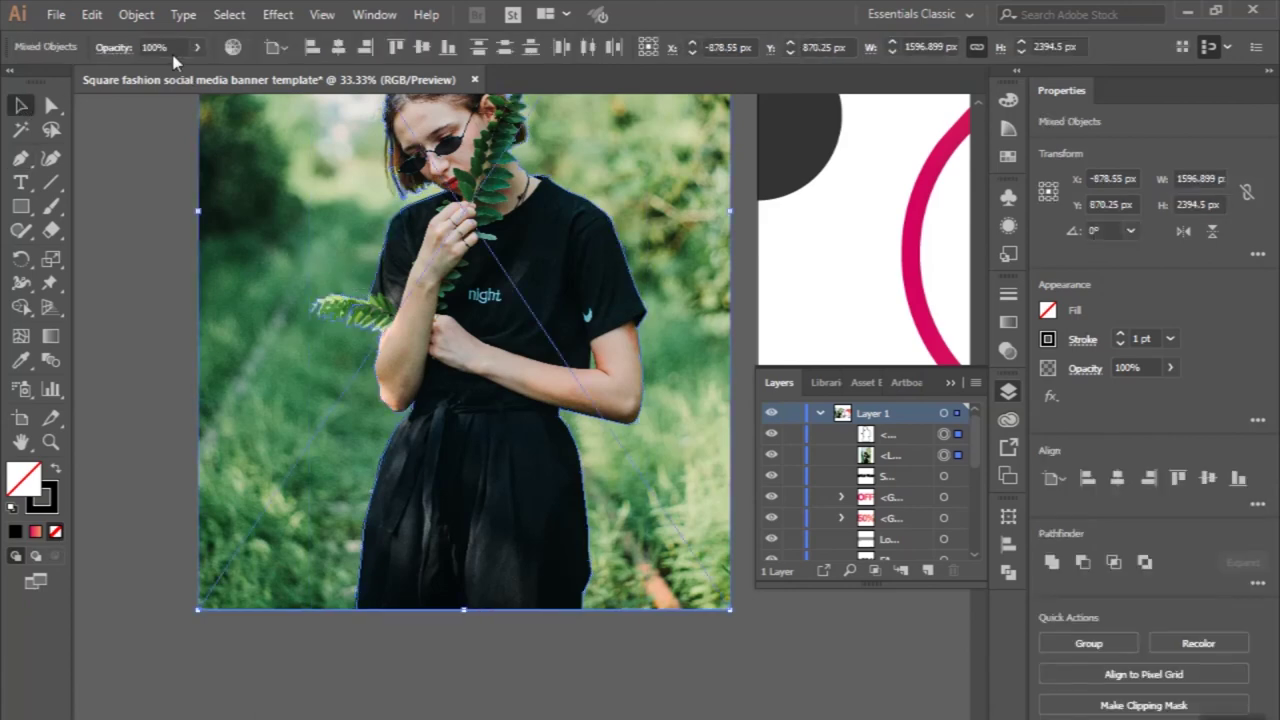
left_click(136, 14)
mouse_move(236, 679)
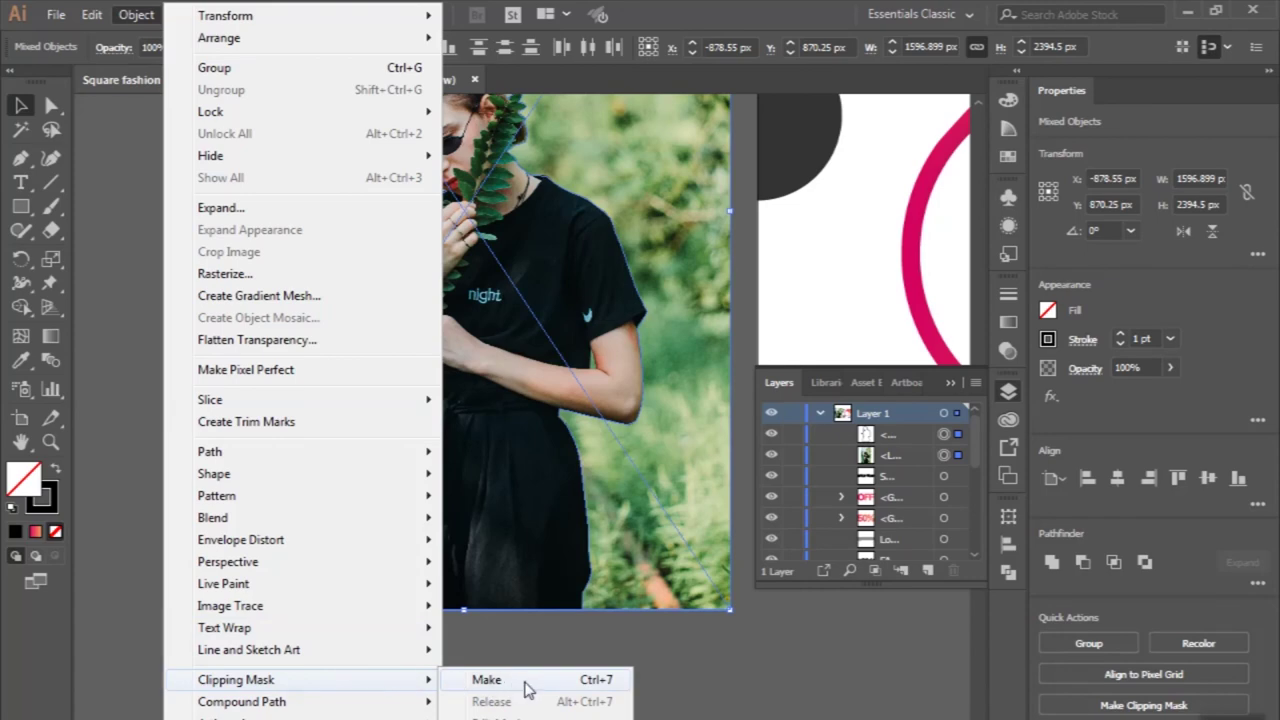
left_click(530, 684)
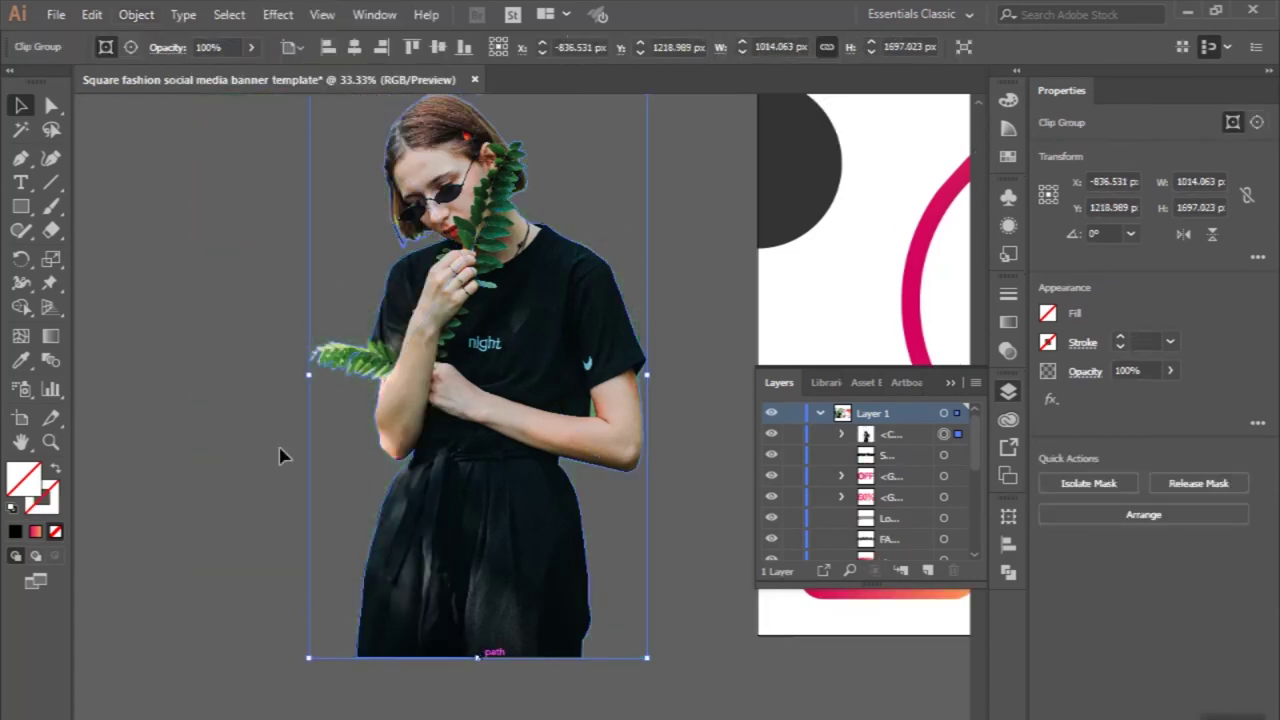
scroll(280, 456, "down", 2, "alt")
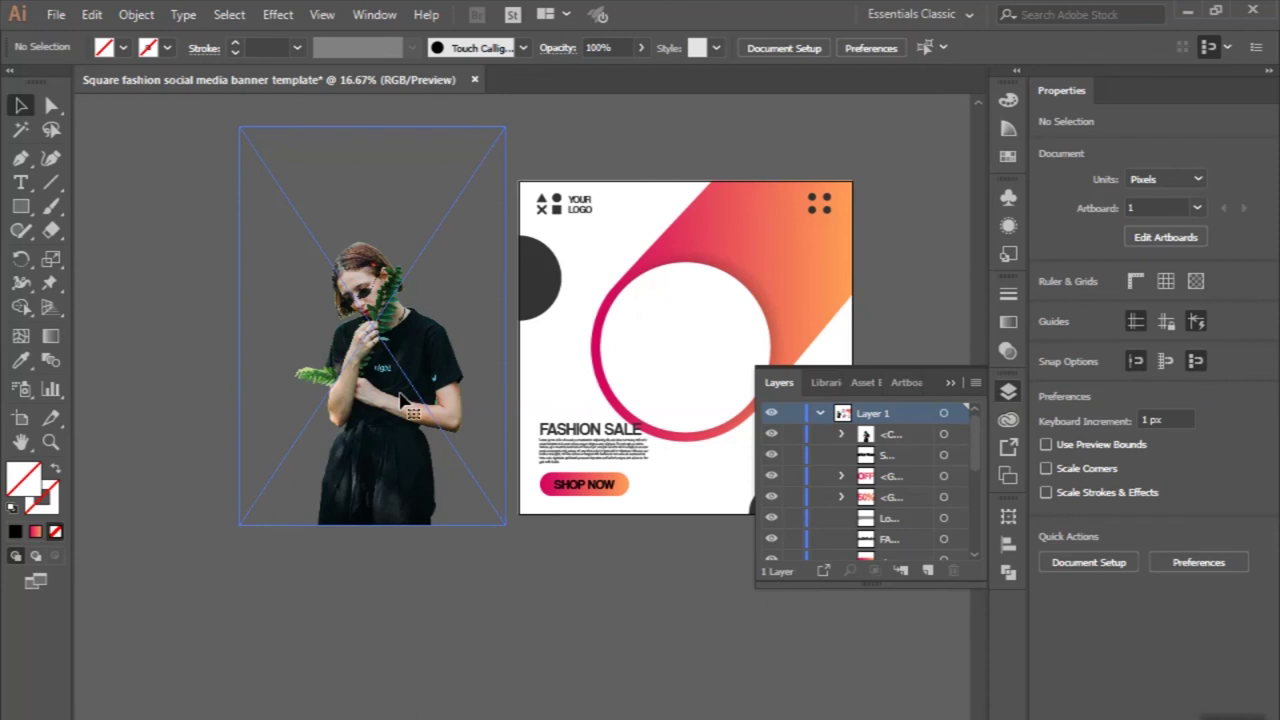
Move the cut-out woman onto the banner, centred over the pink circle, and deselect
left_click(400, 400)
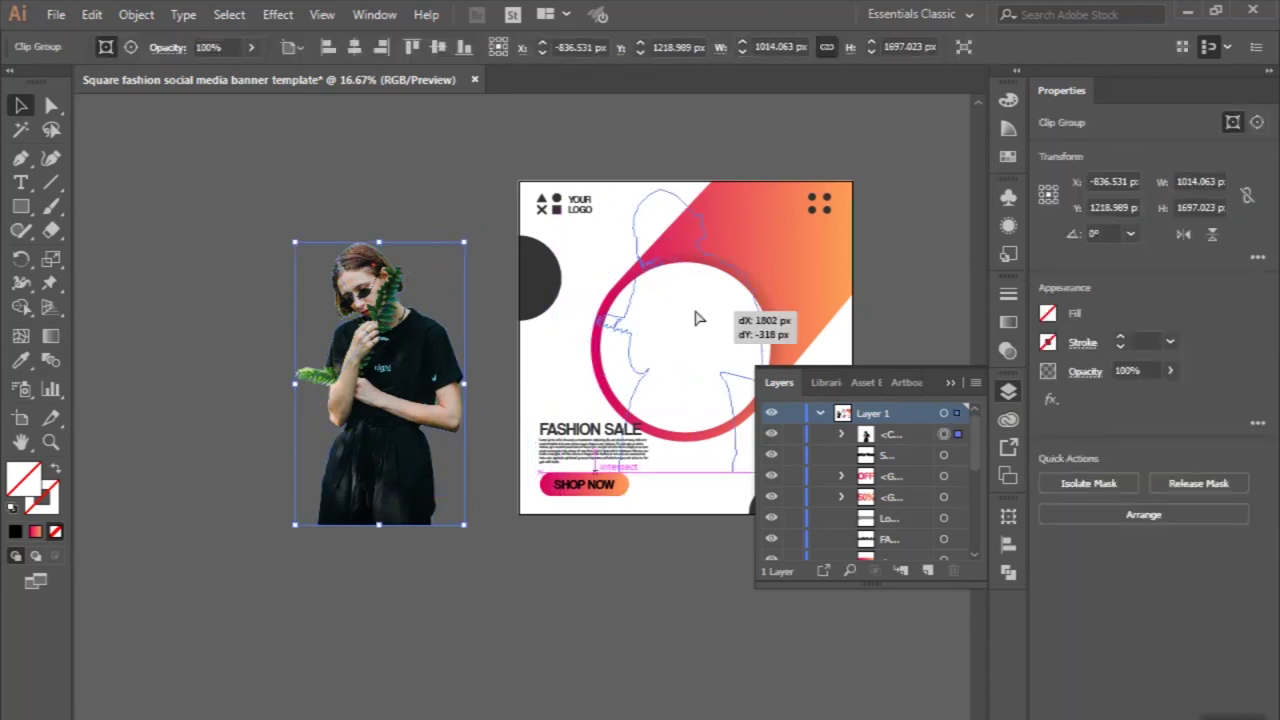
left_click_drag(398, 372, 692, 304)
scroll(602, 319, "up", 1, "alt")
left_click_drag(604, 328, 620, 390)
scroll(620, 390, "right", 2)
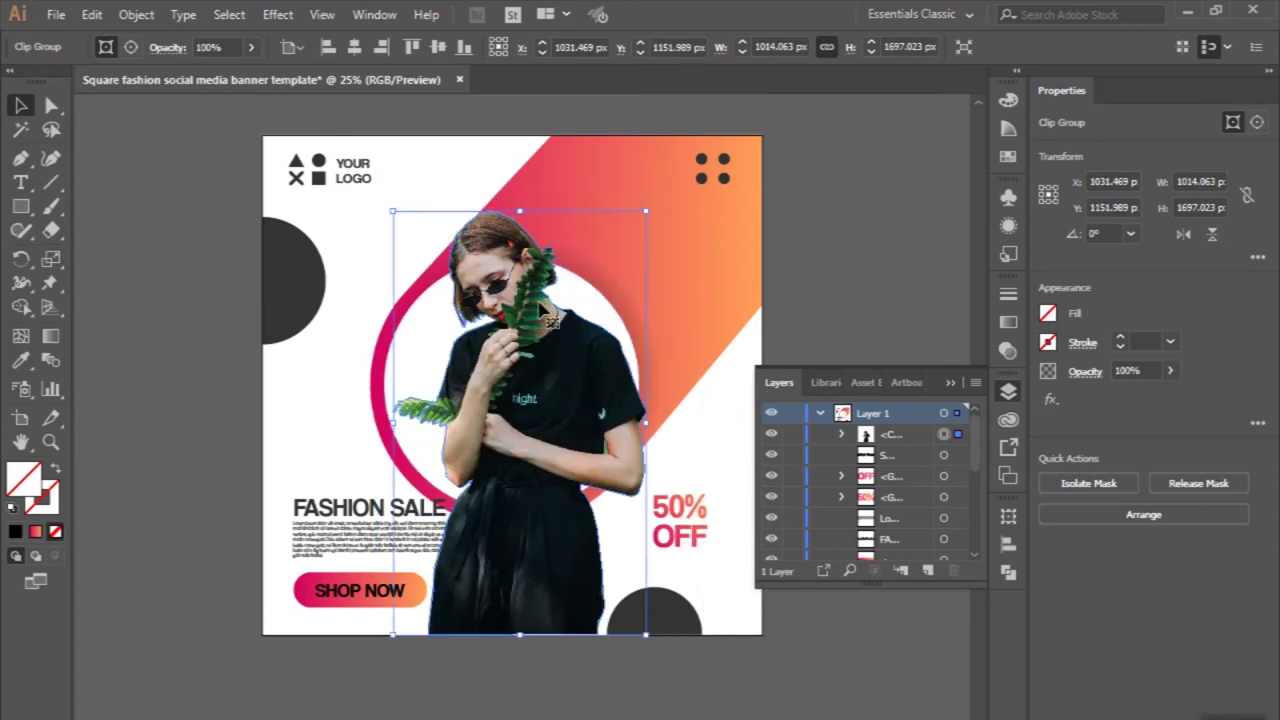
scroll(550, 345, "right", 2)
left_click_drag(492, 310, 482, 306)
left_click(146, 310)
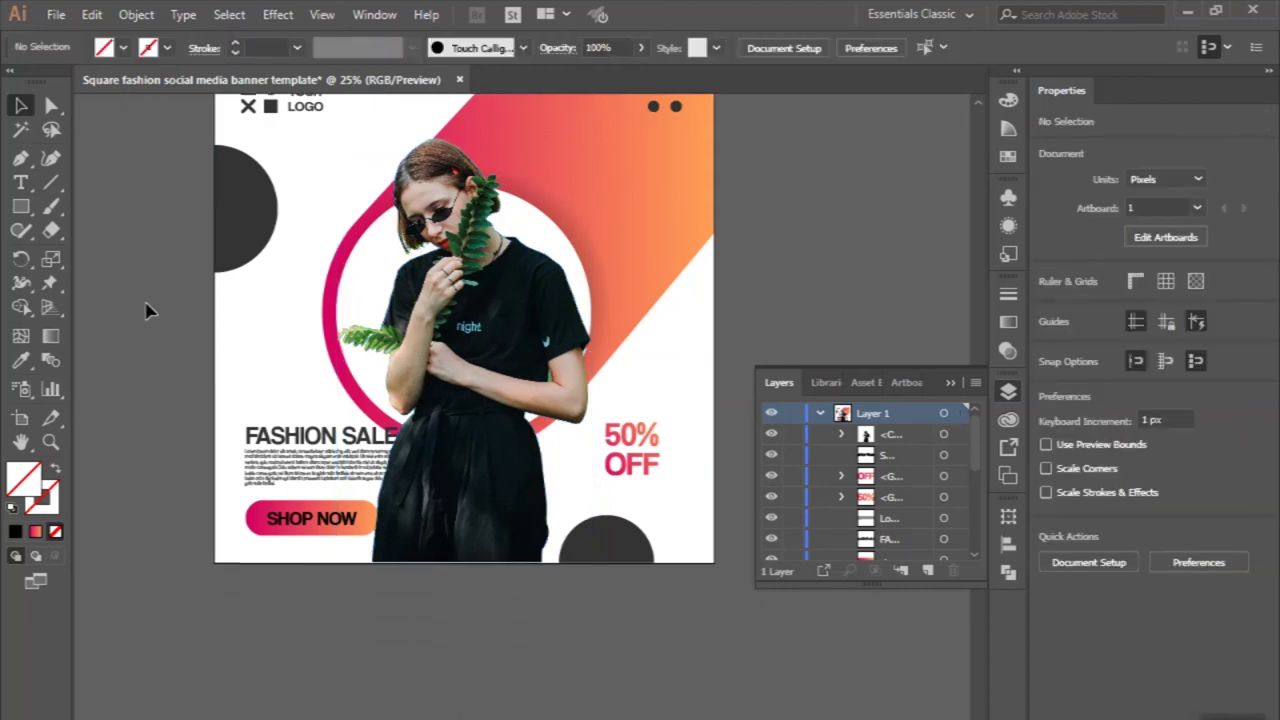
Select the FASHION SALE heading
scroll(150, 312, "right", 3)
scroll(148, 312, "left", 2)
scroll(148, 312, "down", 3)
scroll(148, 312, "up", 2)
scroll(148, 312, "left", 1)
scroll(200, 380, "up", 2)
left_click(300, 514)
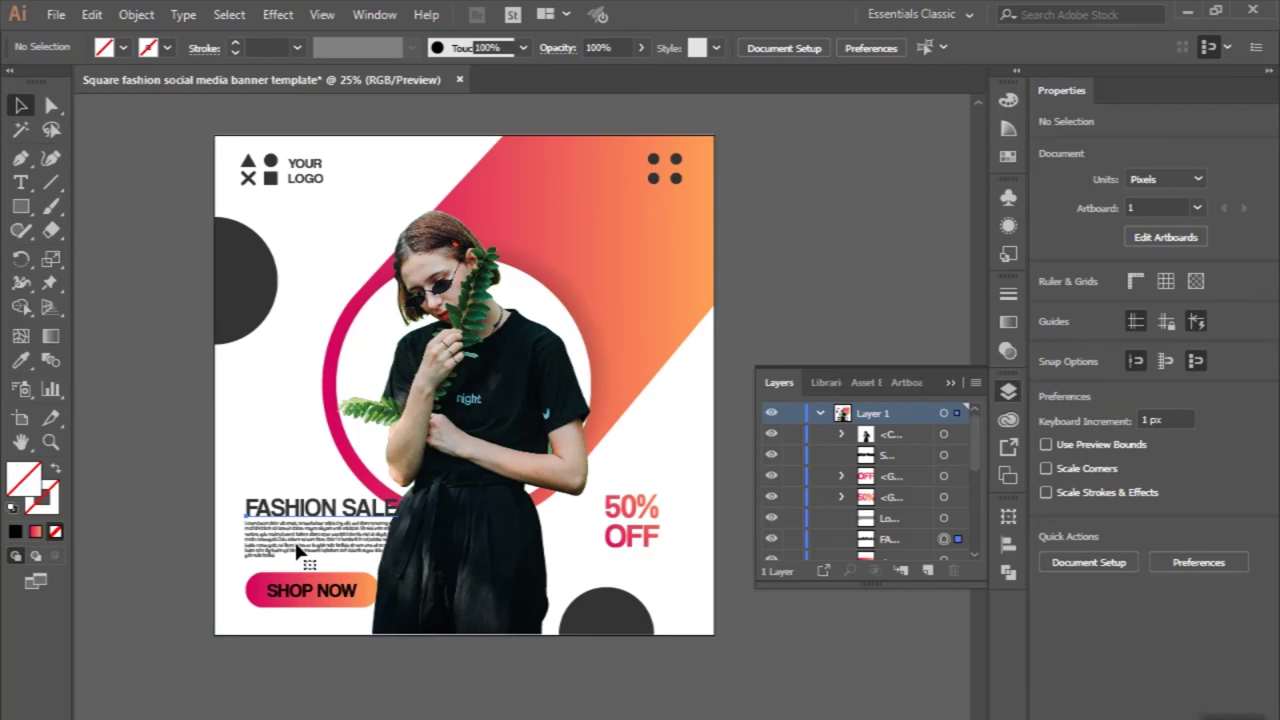
Scale the FASHION SALE headline and its paragraph into a narrower block
scroll(298, 550, "up", 3)
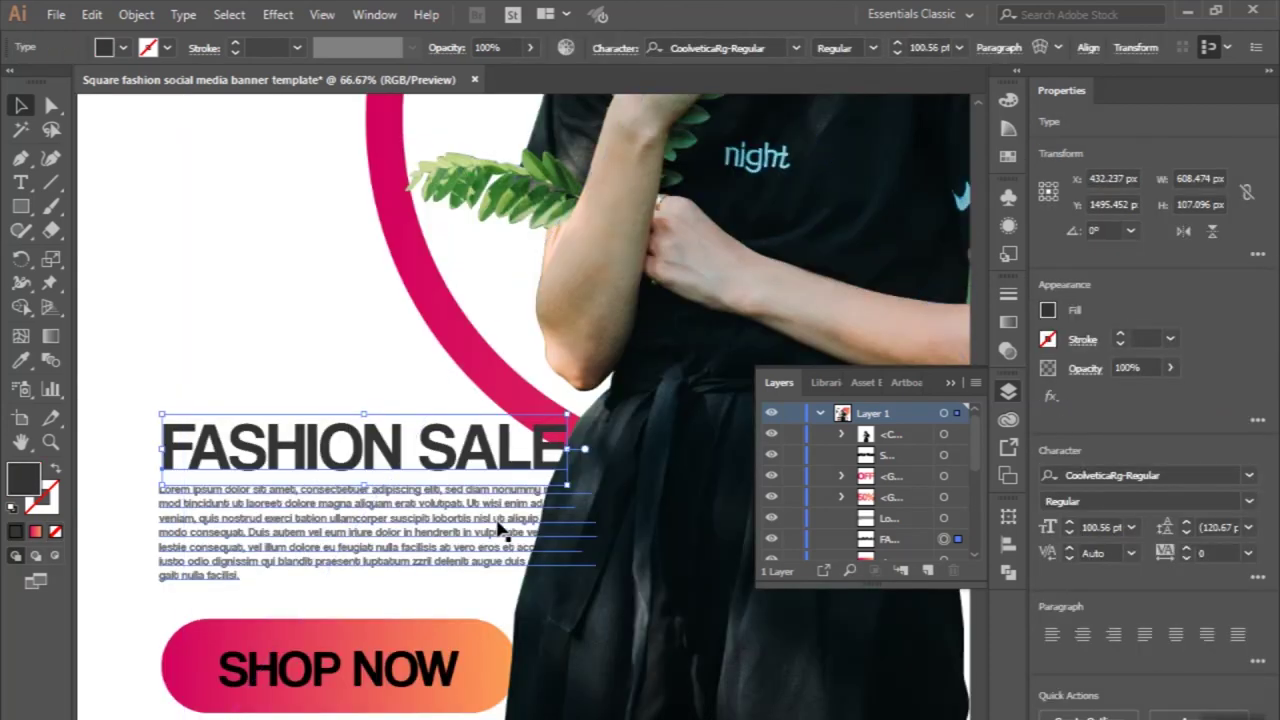
left_click(600, 540, "shift")
left_click_drag(607, 500, 537, 505)
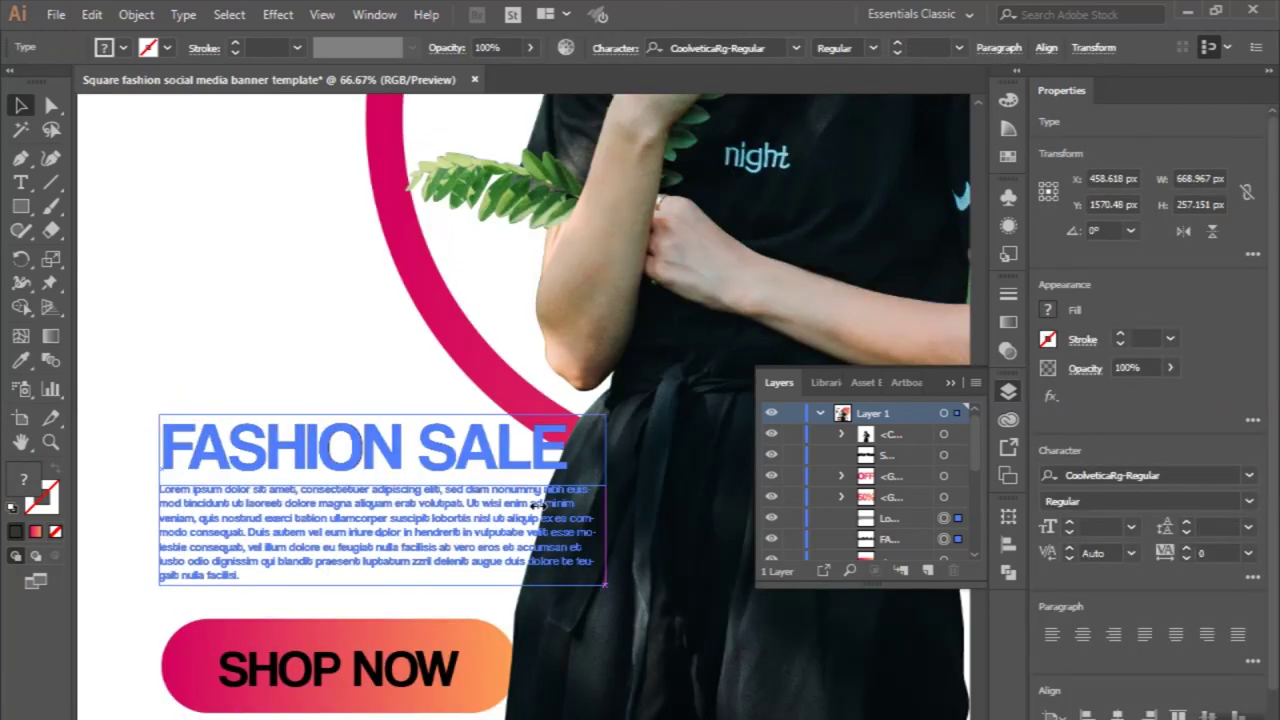
scroll(537, 505, "down", 1)
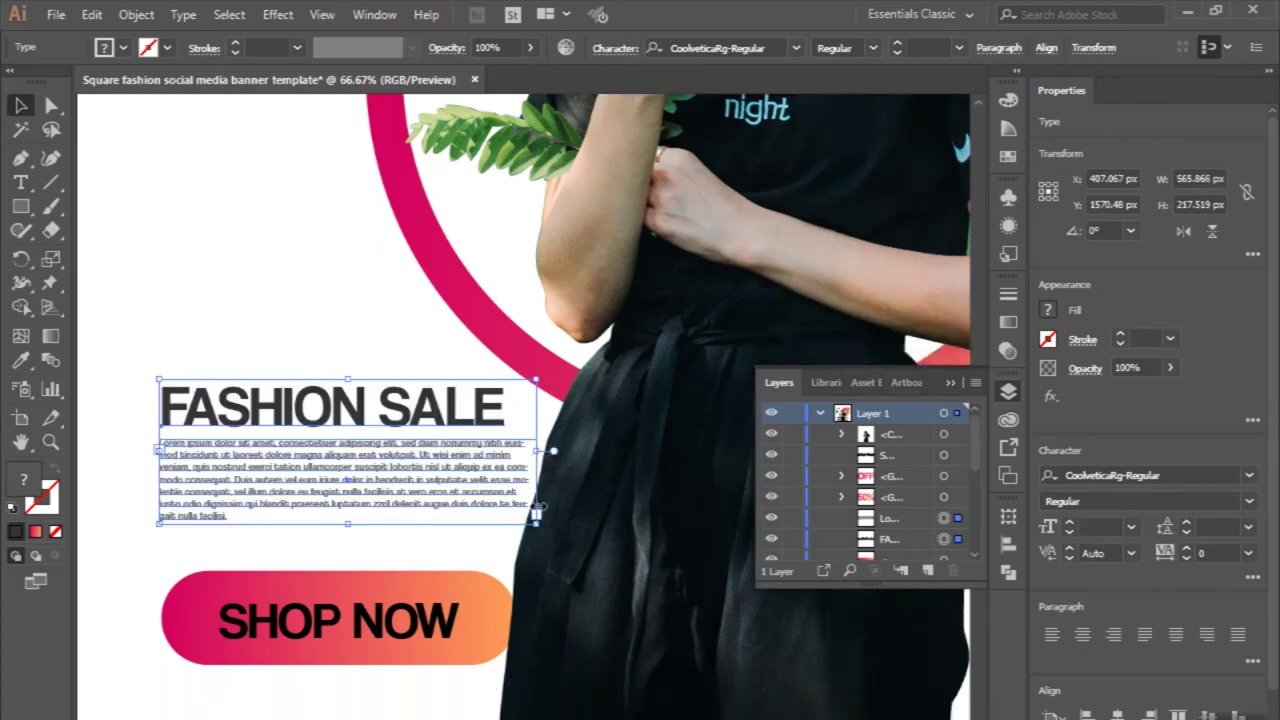
scroll(535, 450, "down", 1)
Raise the SHOP NOW text and gradient button closer beneath the paragraph
left_click(423, 580)
scroll(410, 582, "up", 1)
left_click(530, 566, "shift")
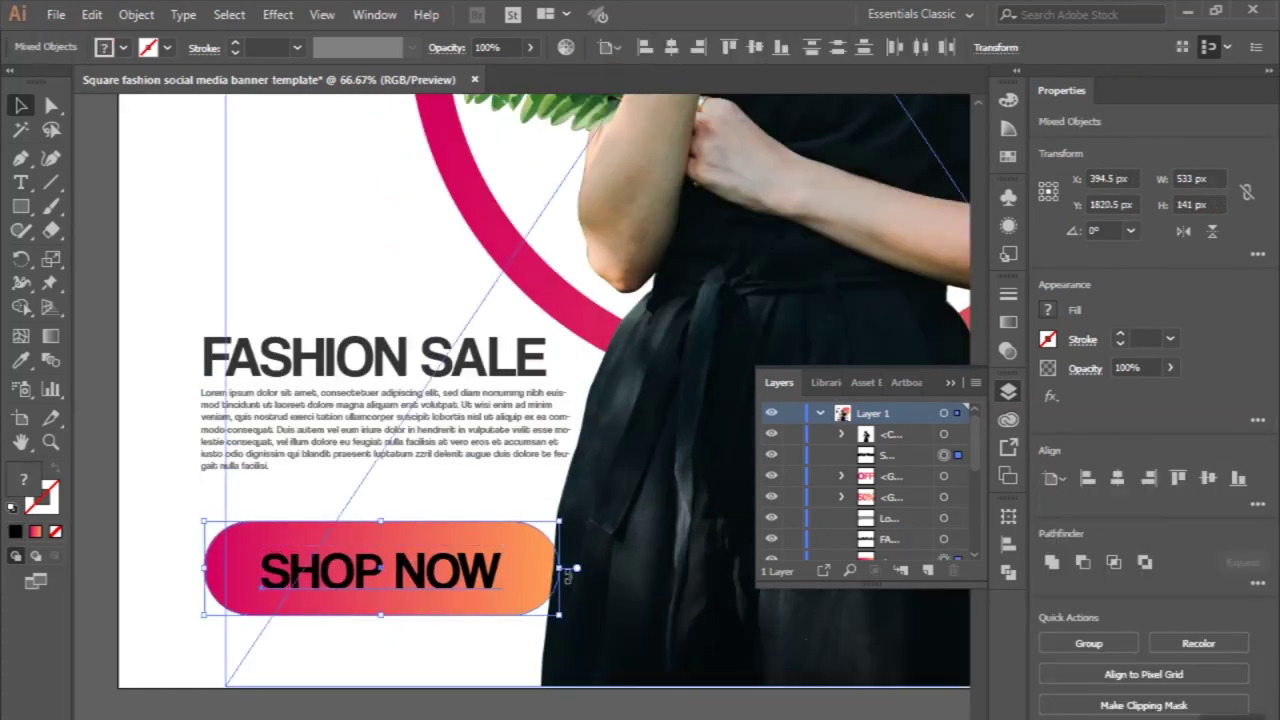
left_click_drag(500, 575, 500, 557)
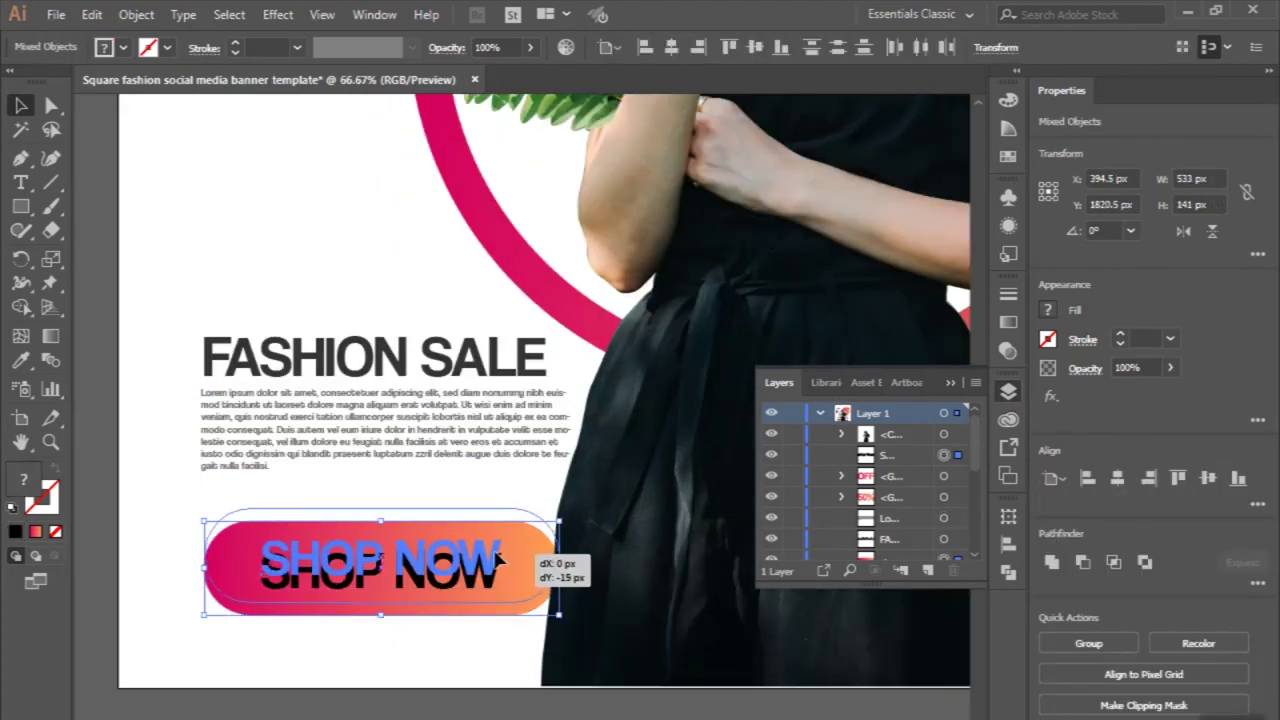
key("ctrl+minus")
left_click(224, 472)
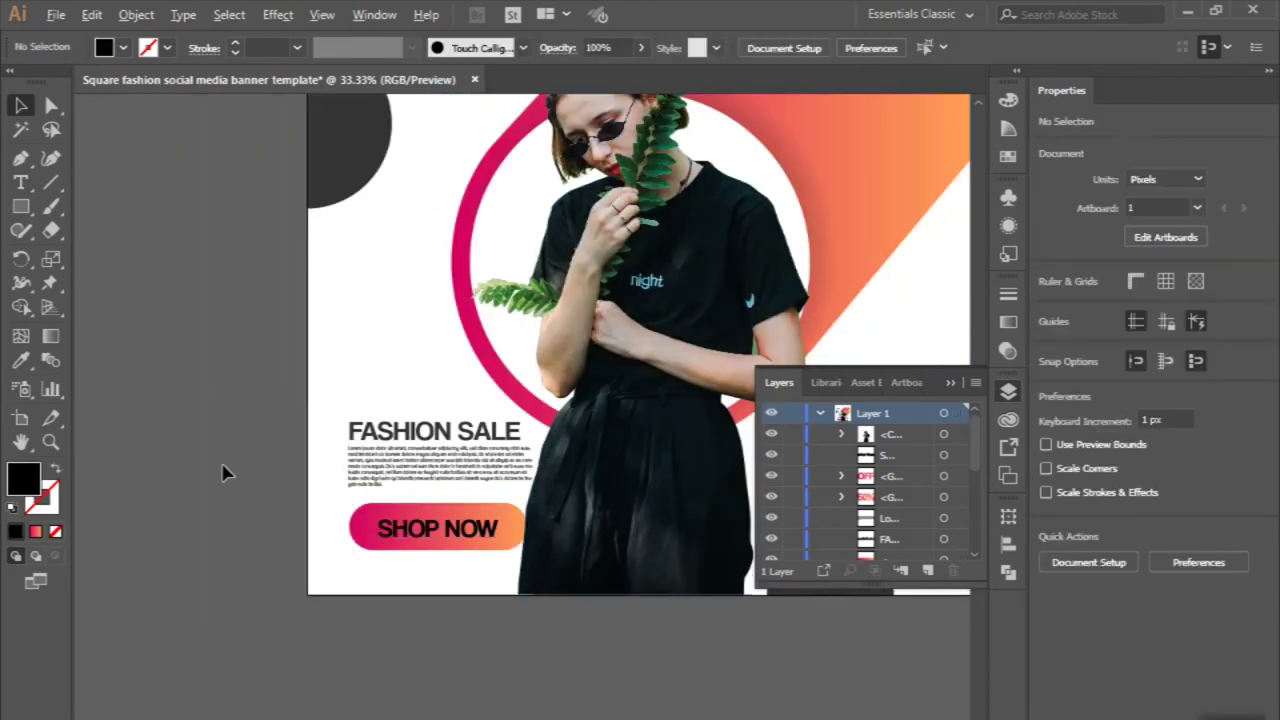
key("ctrl+minus")
key("ctrl+minus")
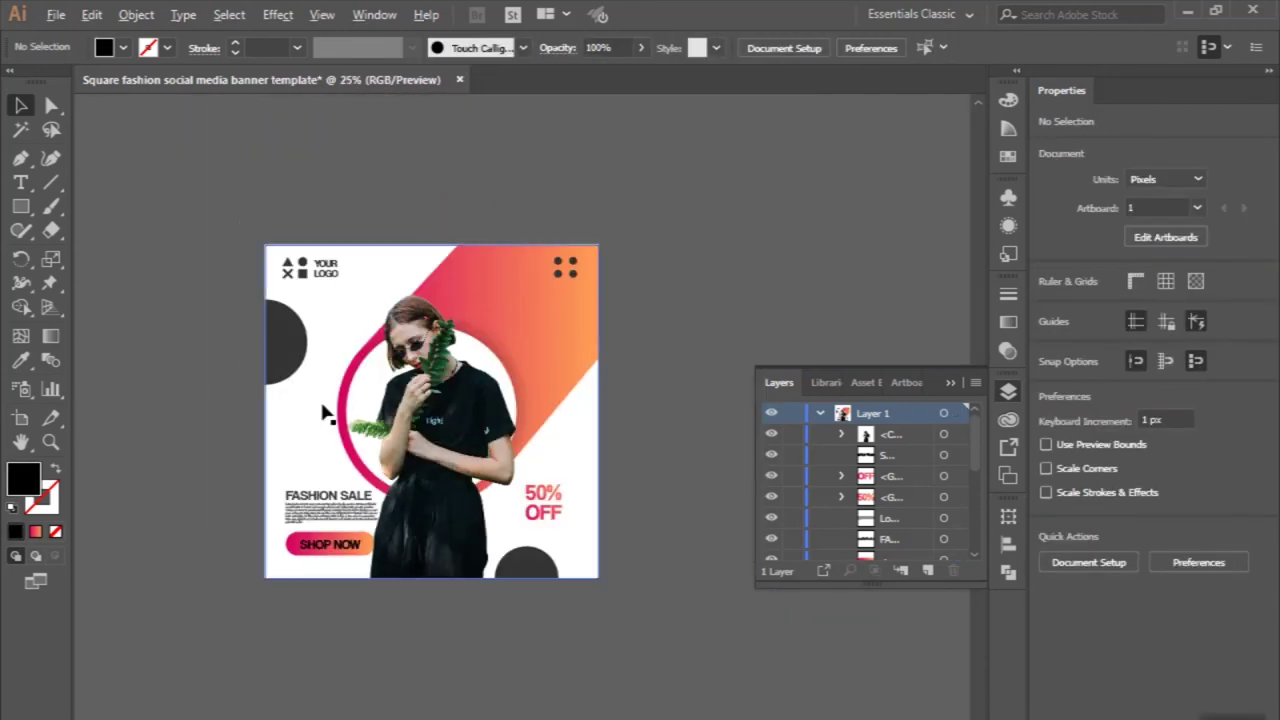
Close the Layers panel list
scroll(323, 408, "up", 2)
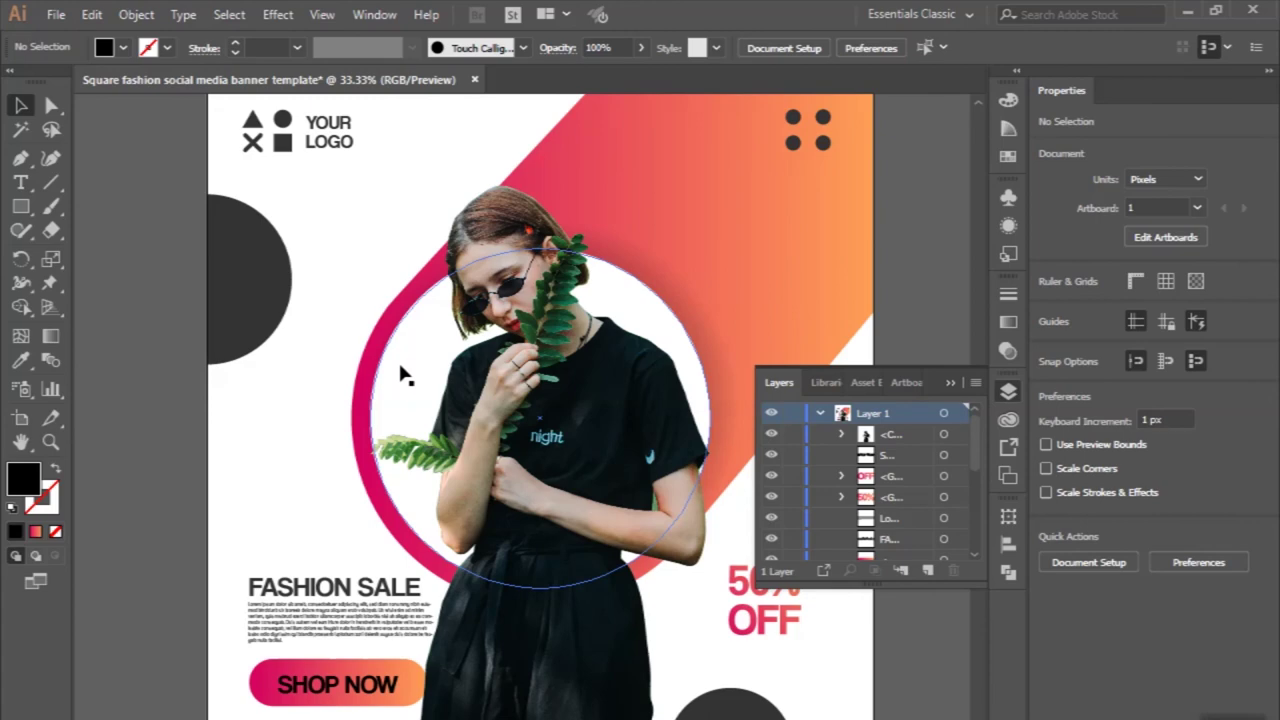
scroll(405, 375, "down", 1)
scroll(457, 571, "down", 1)
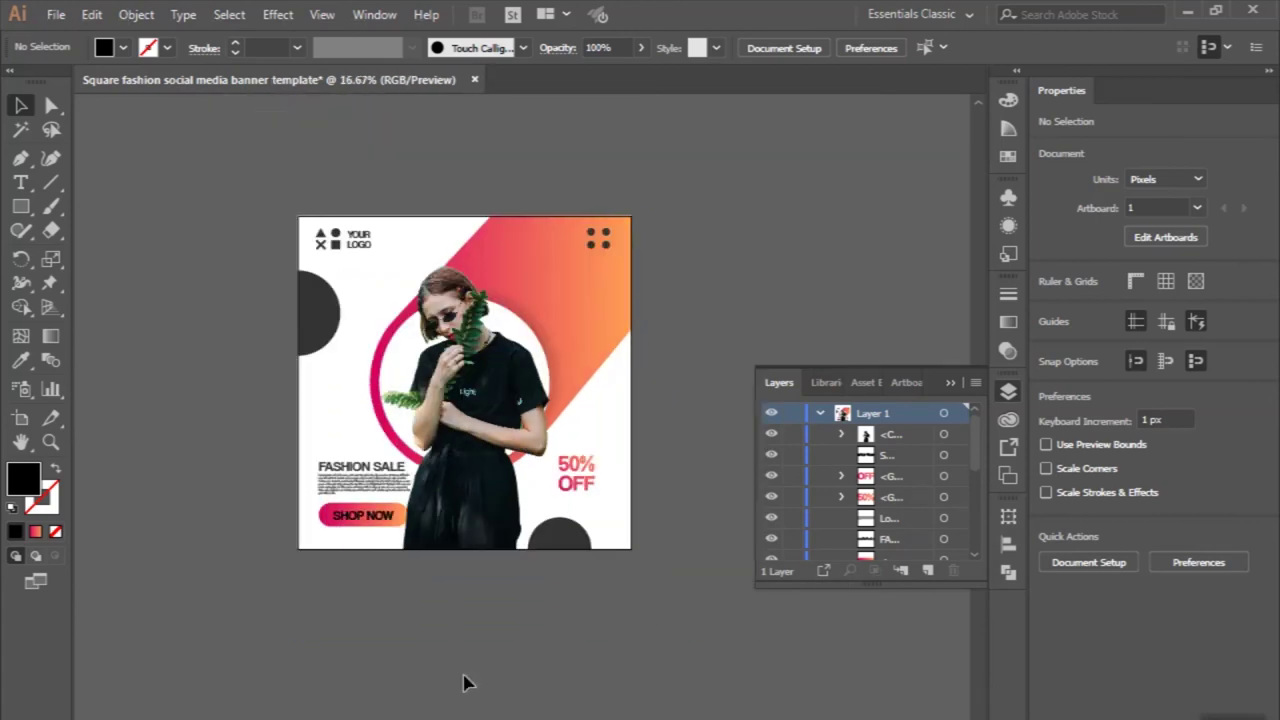
scroll(465, 683, "up", 1)
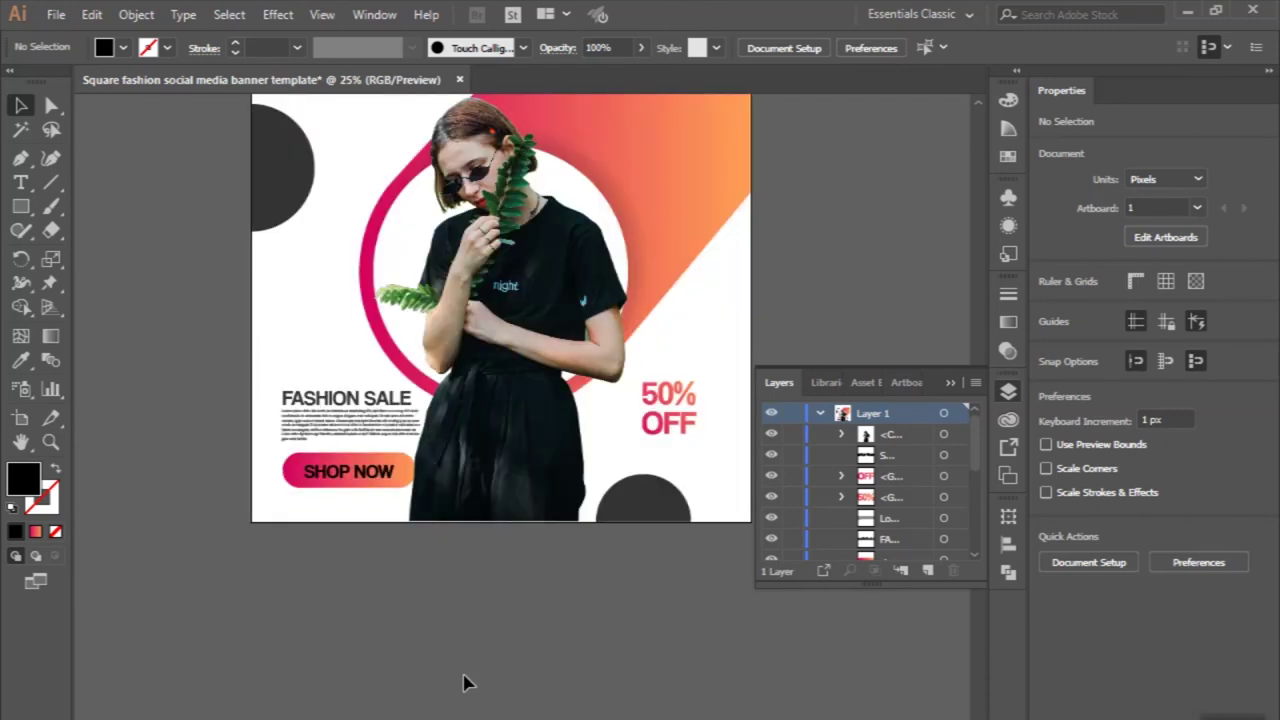
scroll(465, 683, "up", 1)
left_click(952, 384)
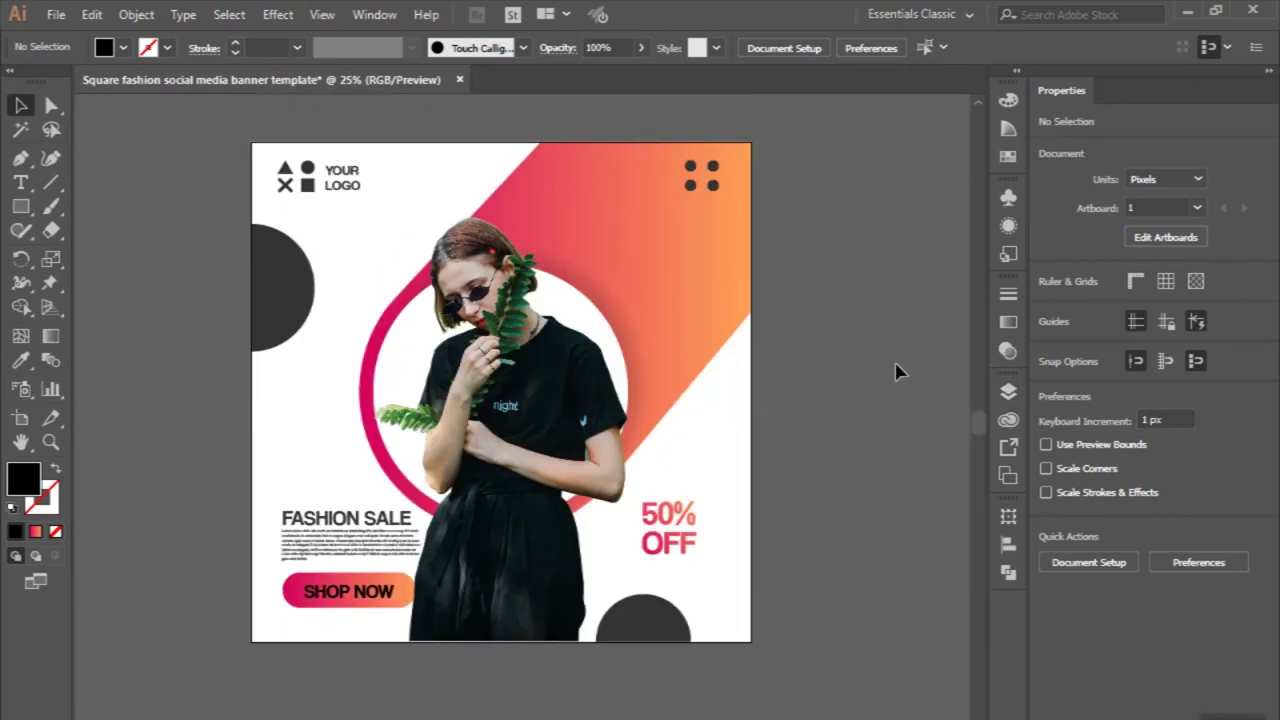
scroll(897, 372, "up", 1)
scroll(907, 428, "down", 1)
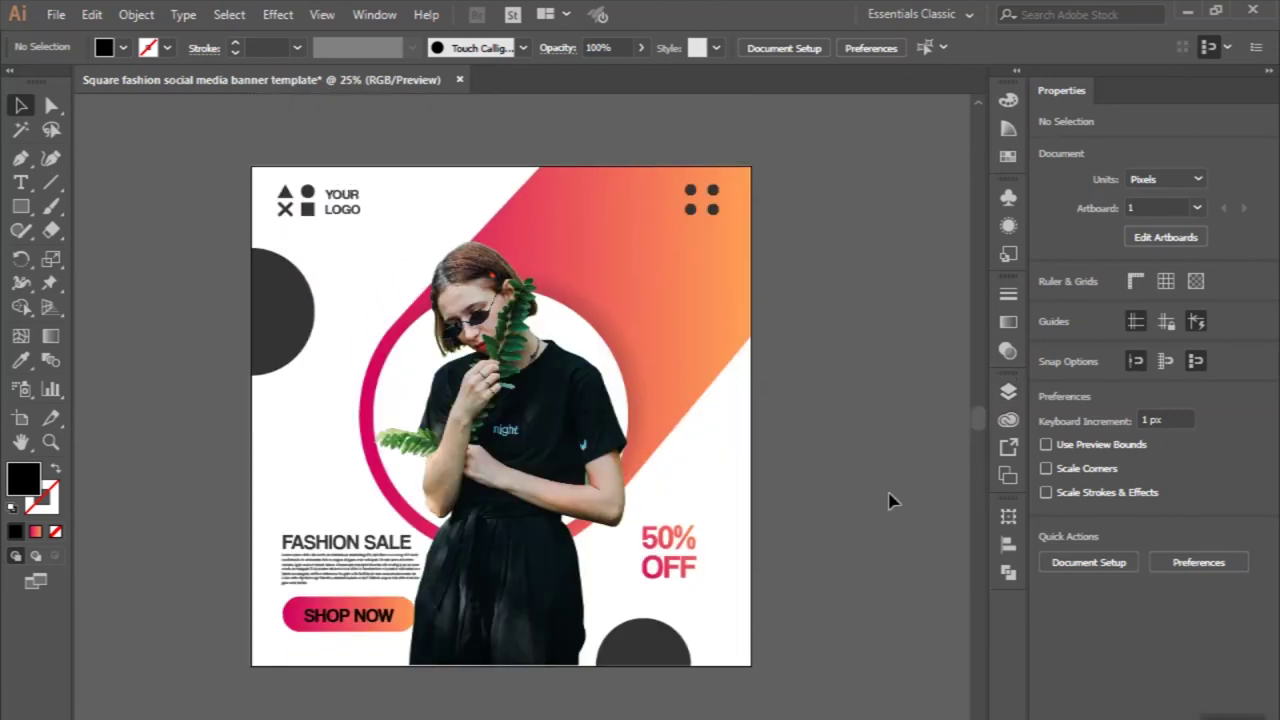
Align the woman photo clip group to the banner's bottom edge with Vertical Align Bottom
left_click(588, 648)
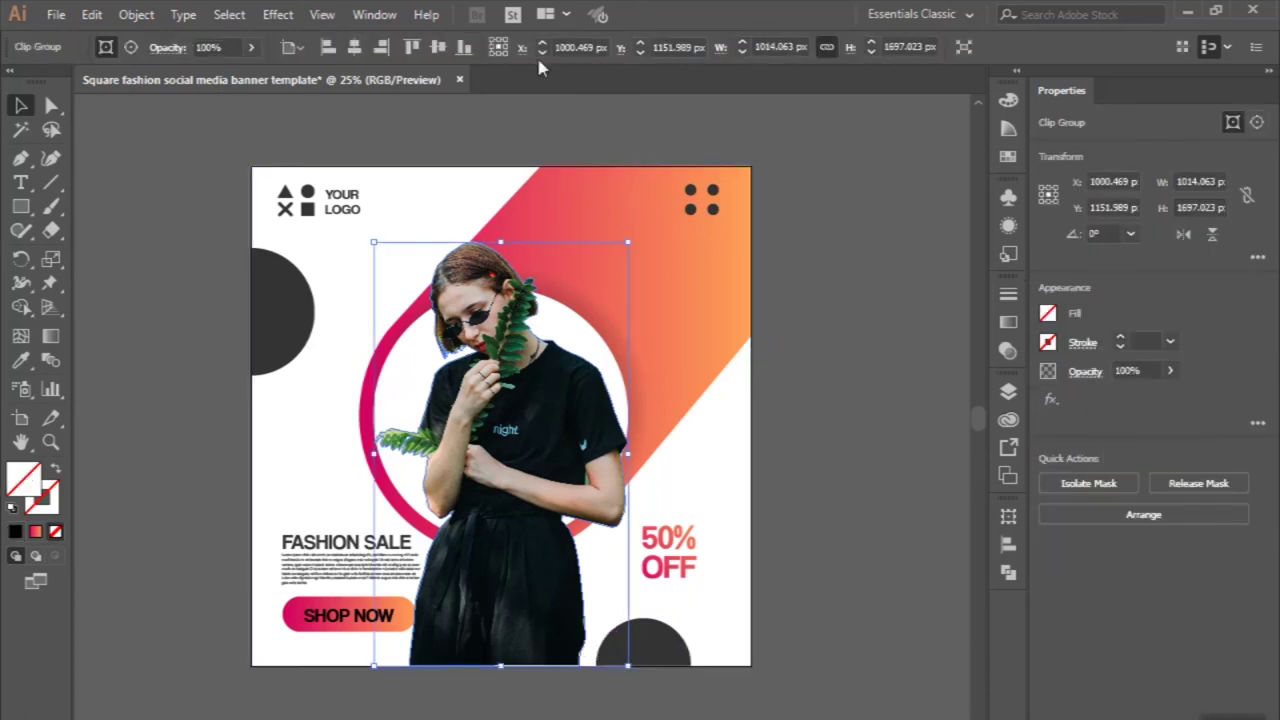
left_click(464, 47)
left_click(487, 120)
scroll(487, 120, "down", 2)
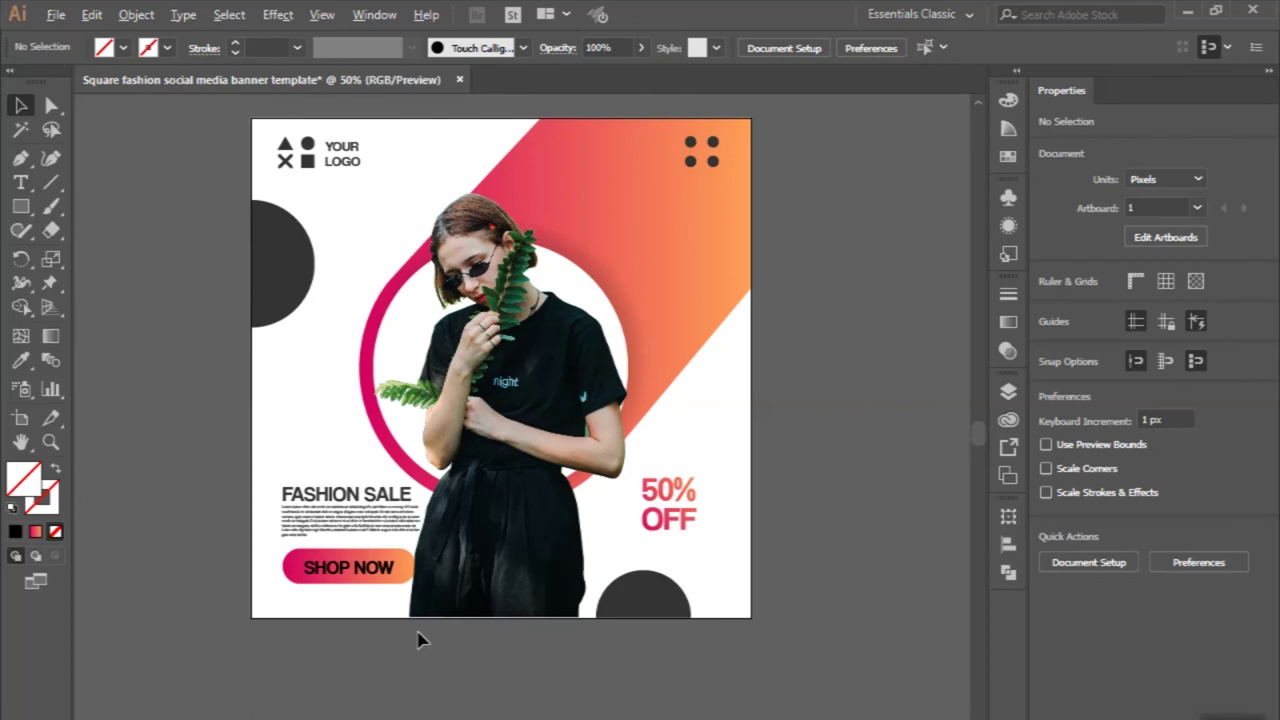
scroll(430, 650, "up", 1)
scroll(470, 660, "up", 1)
scroll(505, 645, "up", 3)
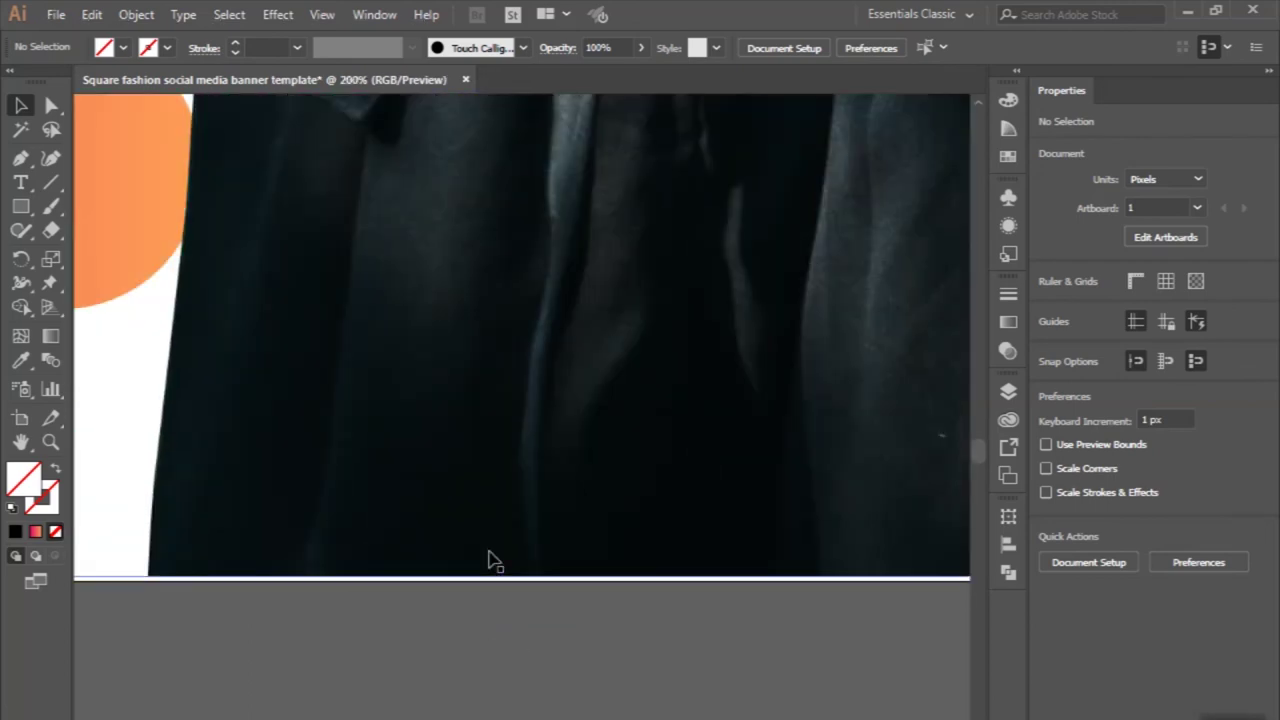
Nudge the photo down so the dress hem sits flush with the artboard edge
left_click(493, 560)
scroll(493, 558, "up", 1)
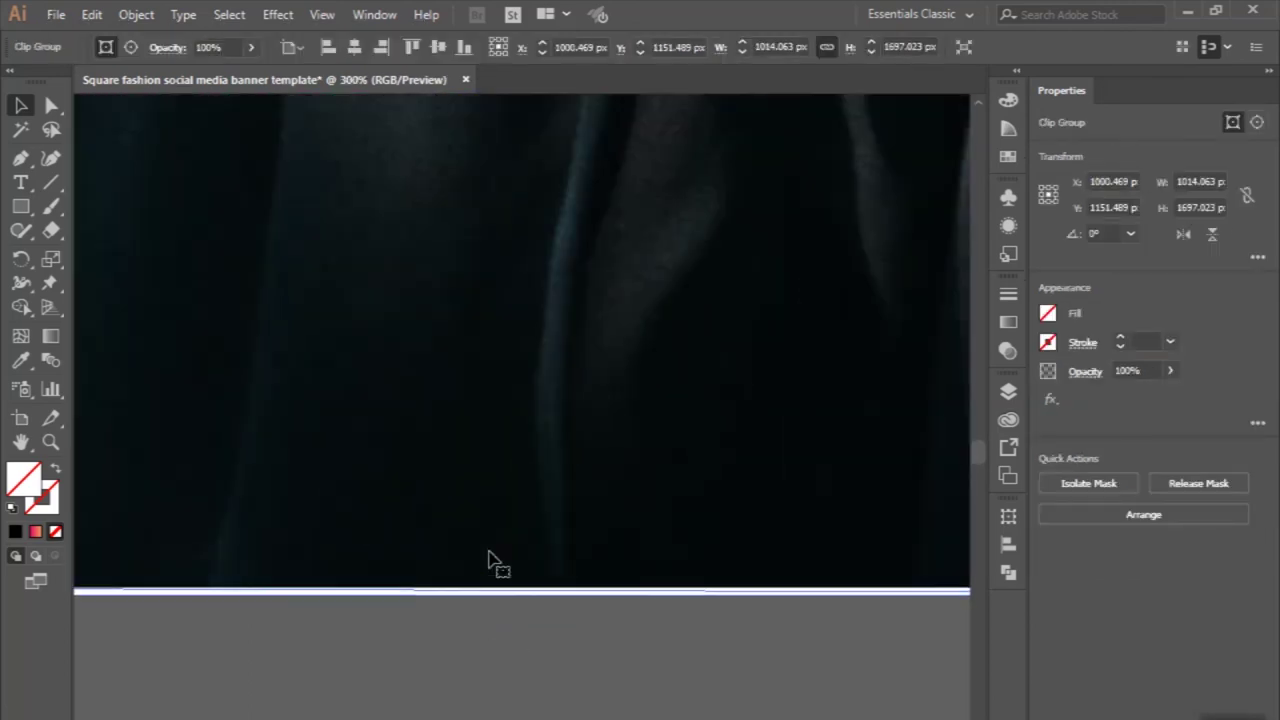
left_click_drag(488, 558, 489, 565)
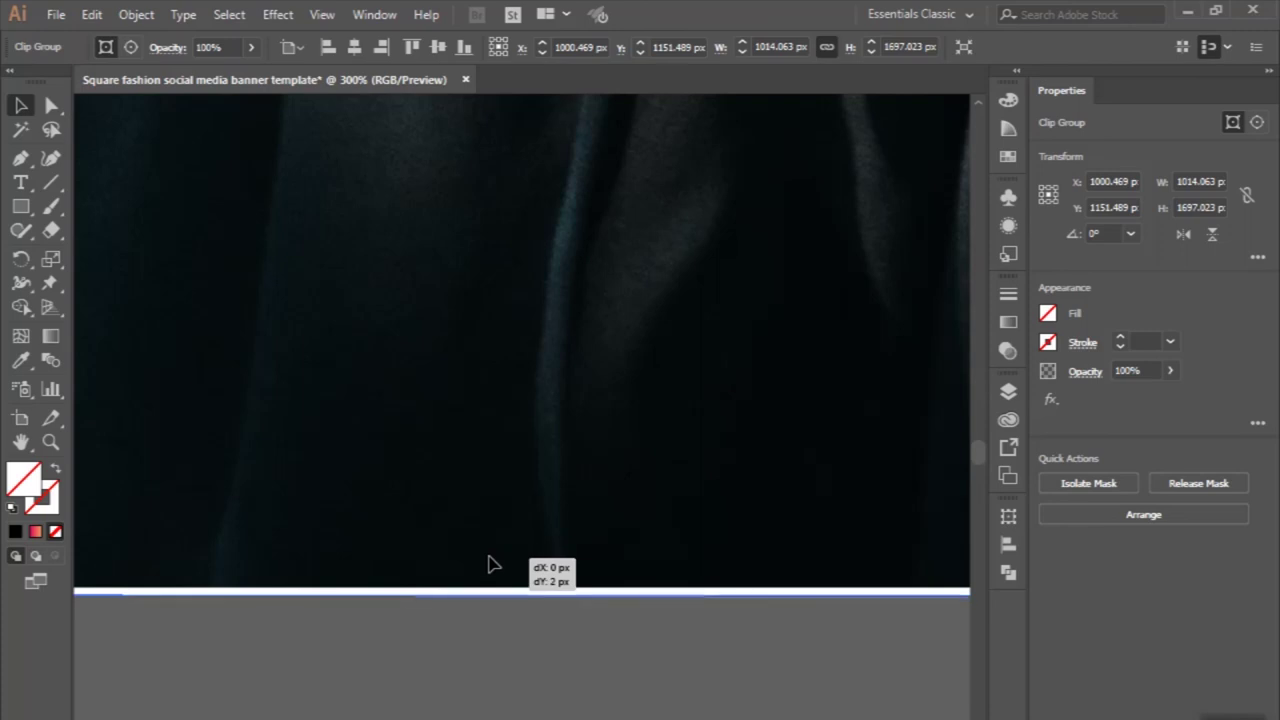
scroll(486, 677, "down", 6)
left_click(486, 677)
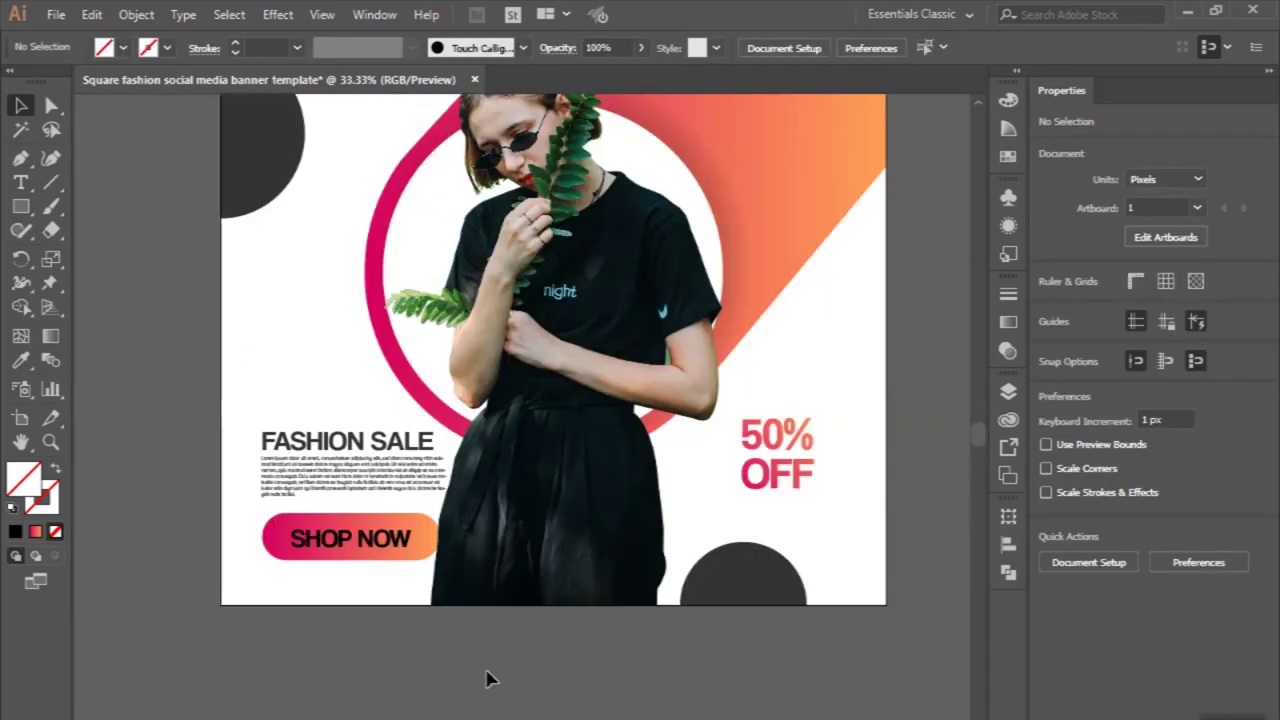
scroll(486, 677, "down", 1)
scroll(486, 677, "down", 1)
scroll(486, 679, "up", 1)
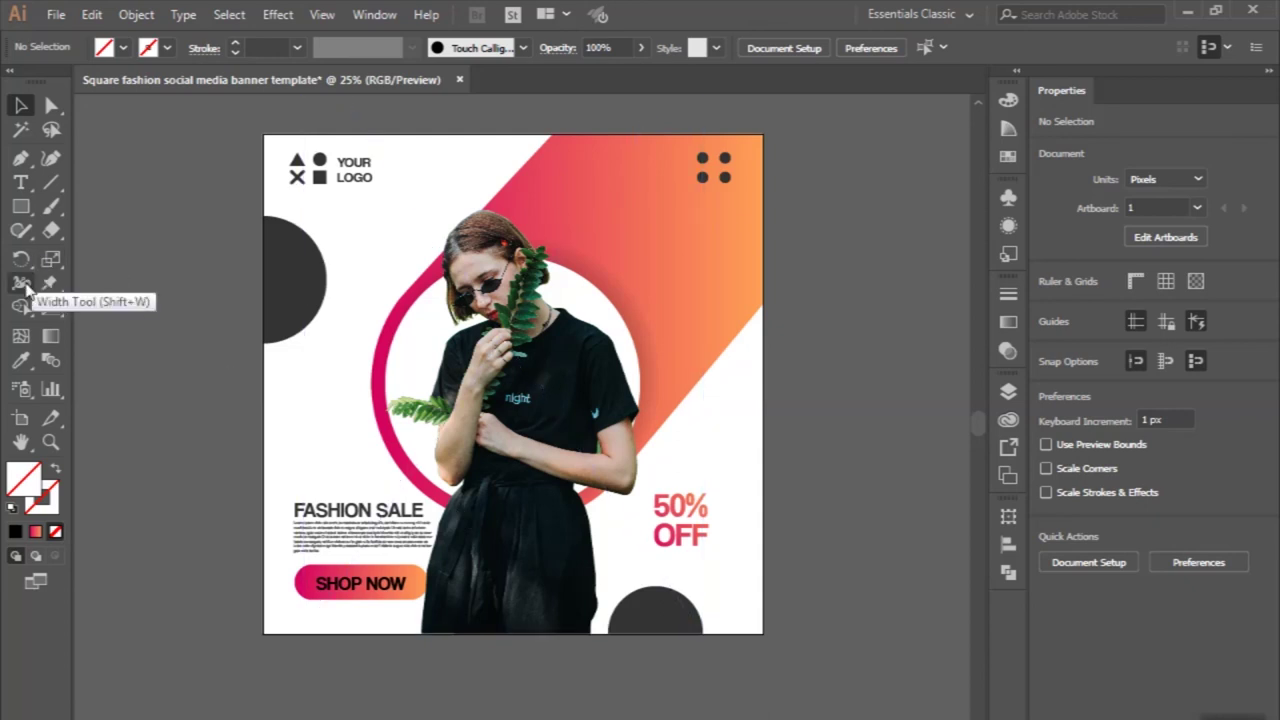
Open the Dot Pattern Vector Pack library and add its first splatter to the document's Symbols
left_click(24, 388)
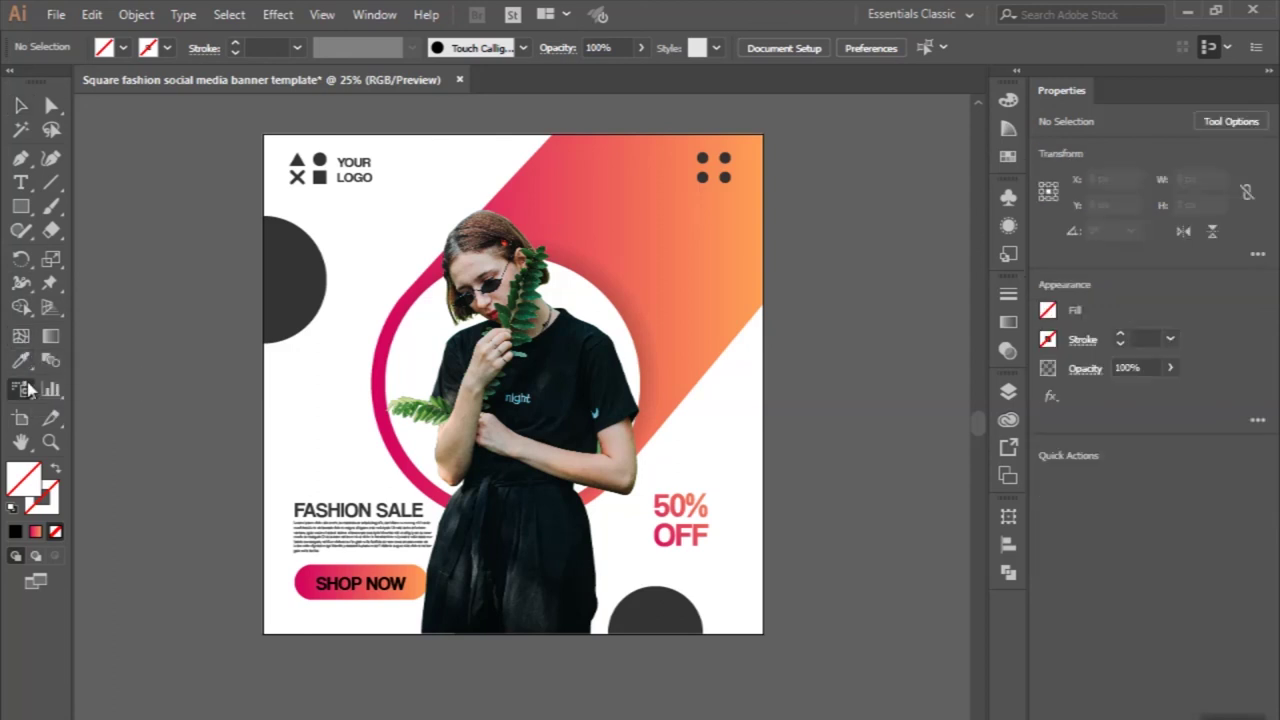
left_click(1008, 226)
left_click(1006, 199)
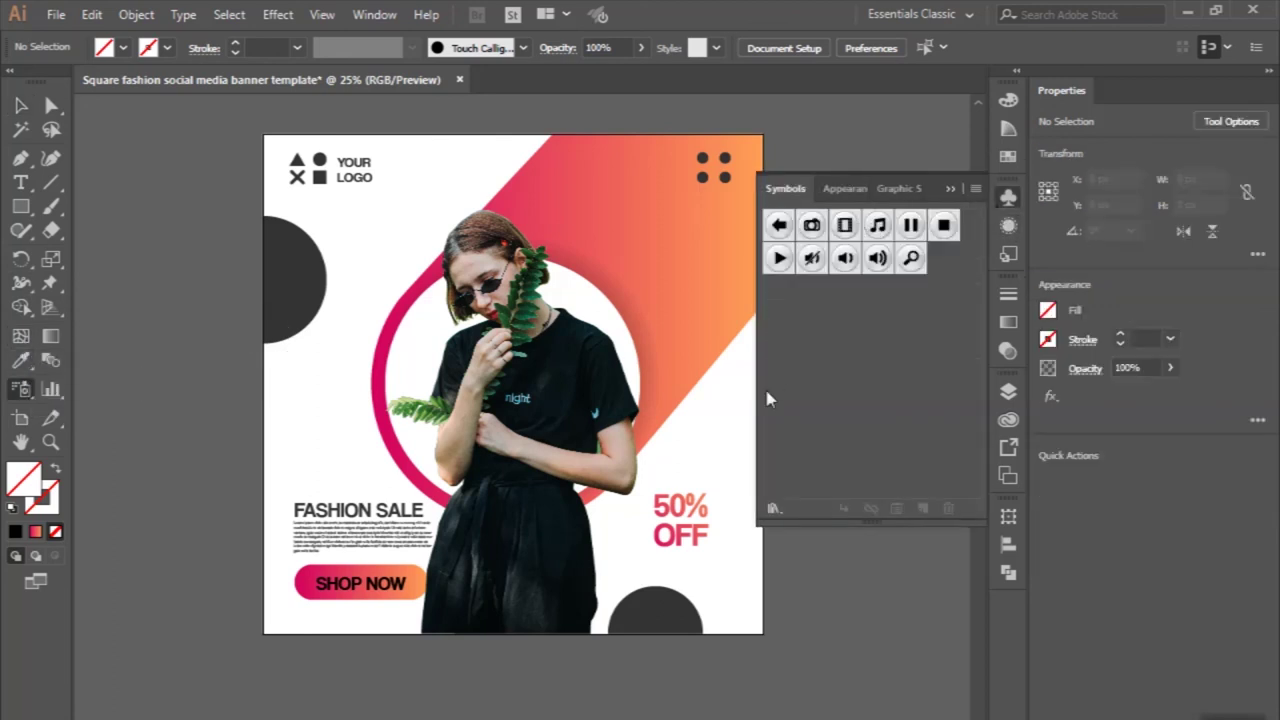
left_click(772, 509)
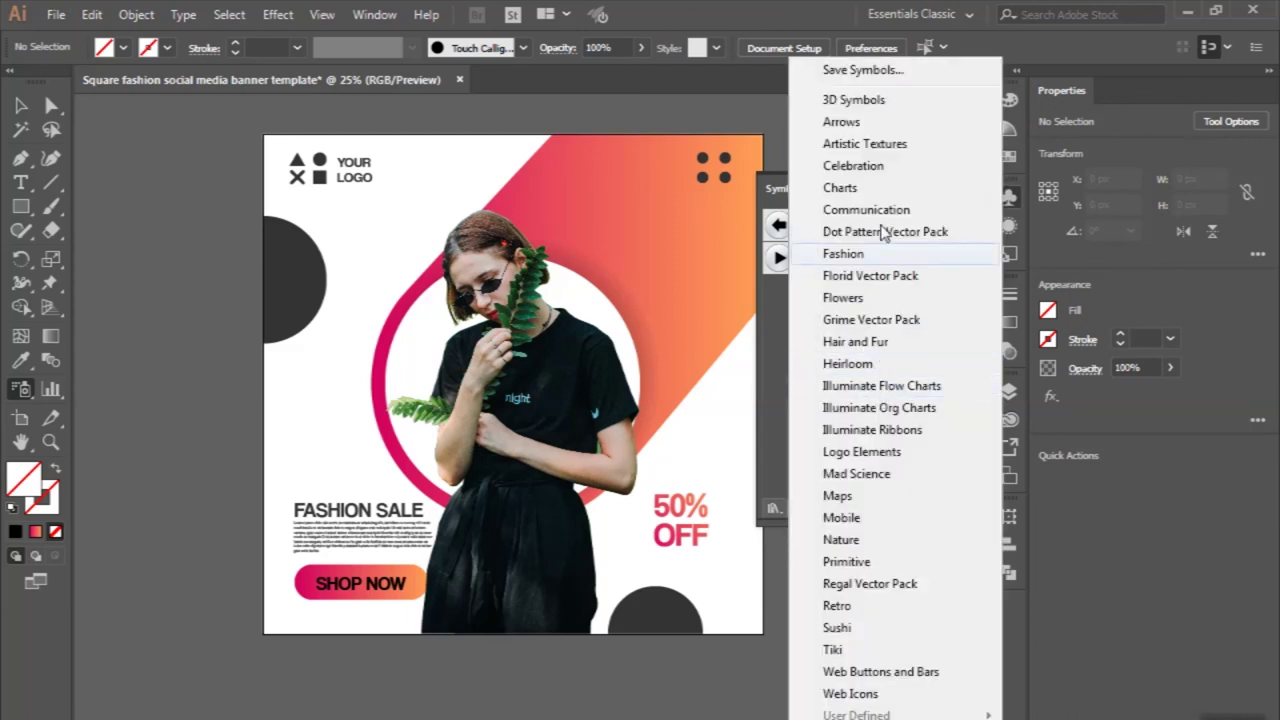
left_click(882, 231)
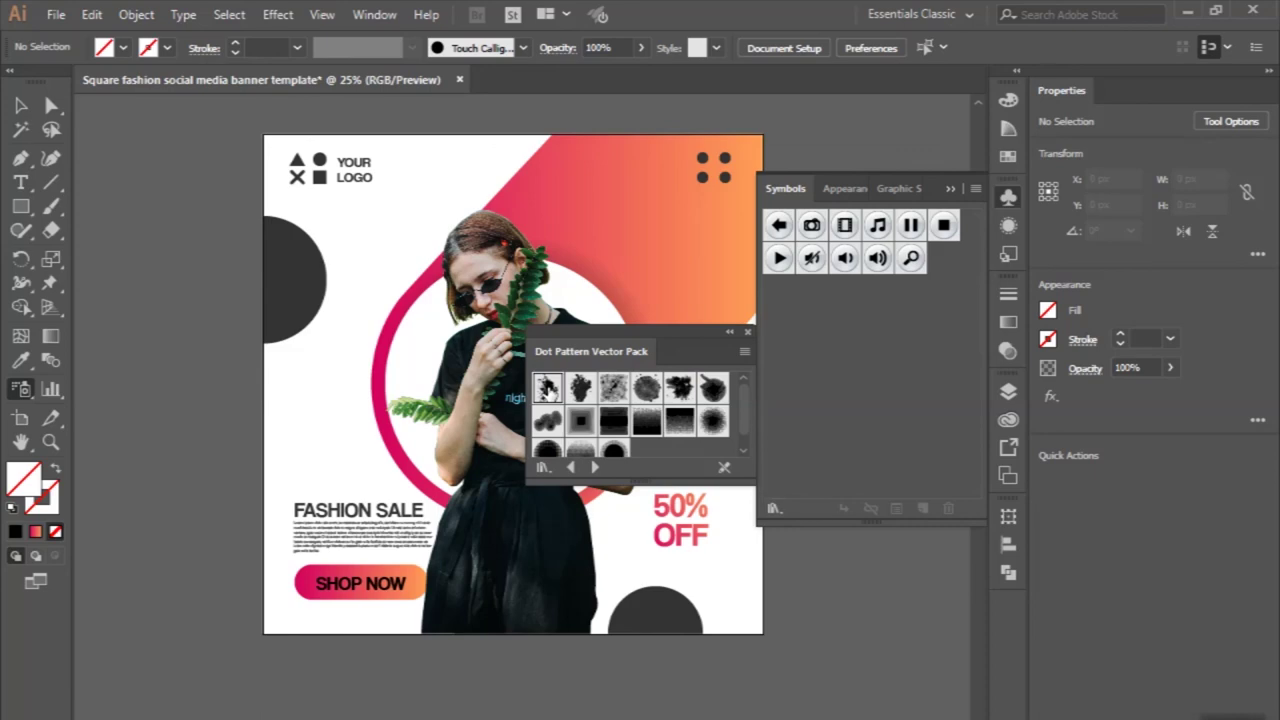
left_click_drag(547, 388, 370, 358)
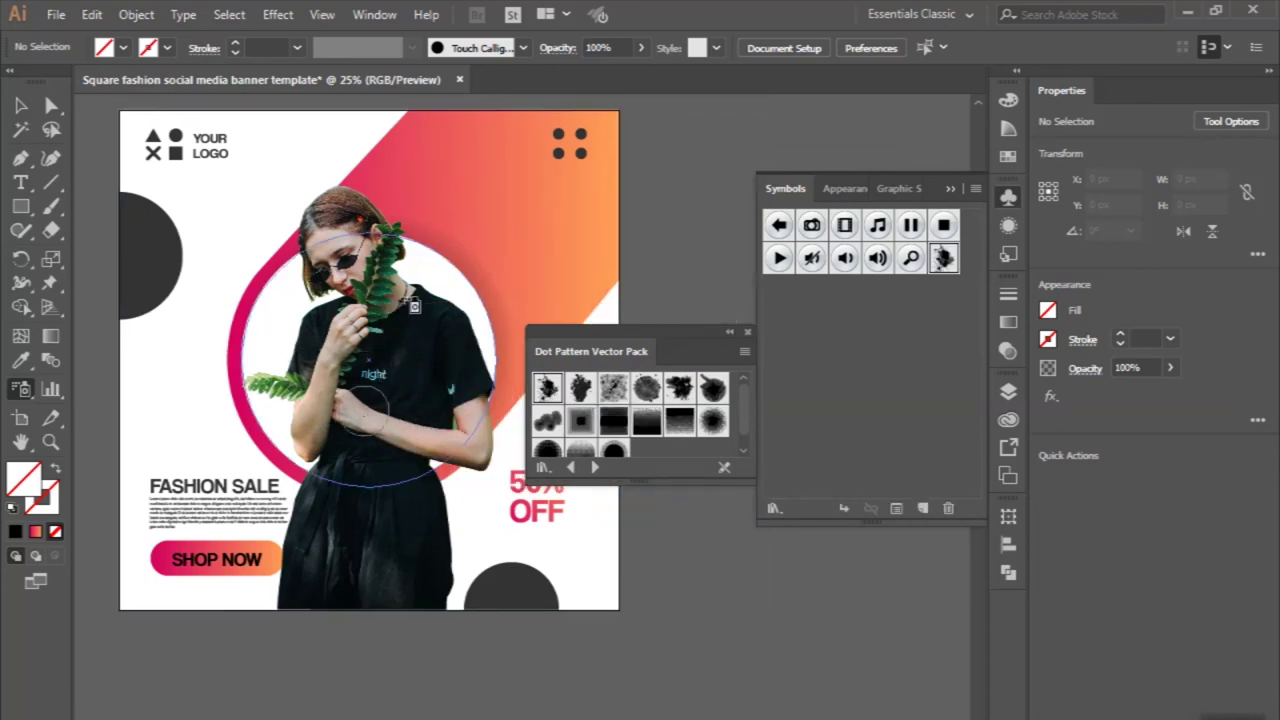
Spray the black dot-splatter symbol over the woman's shirt and upper right
left_click(367, 409)
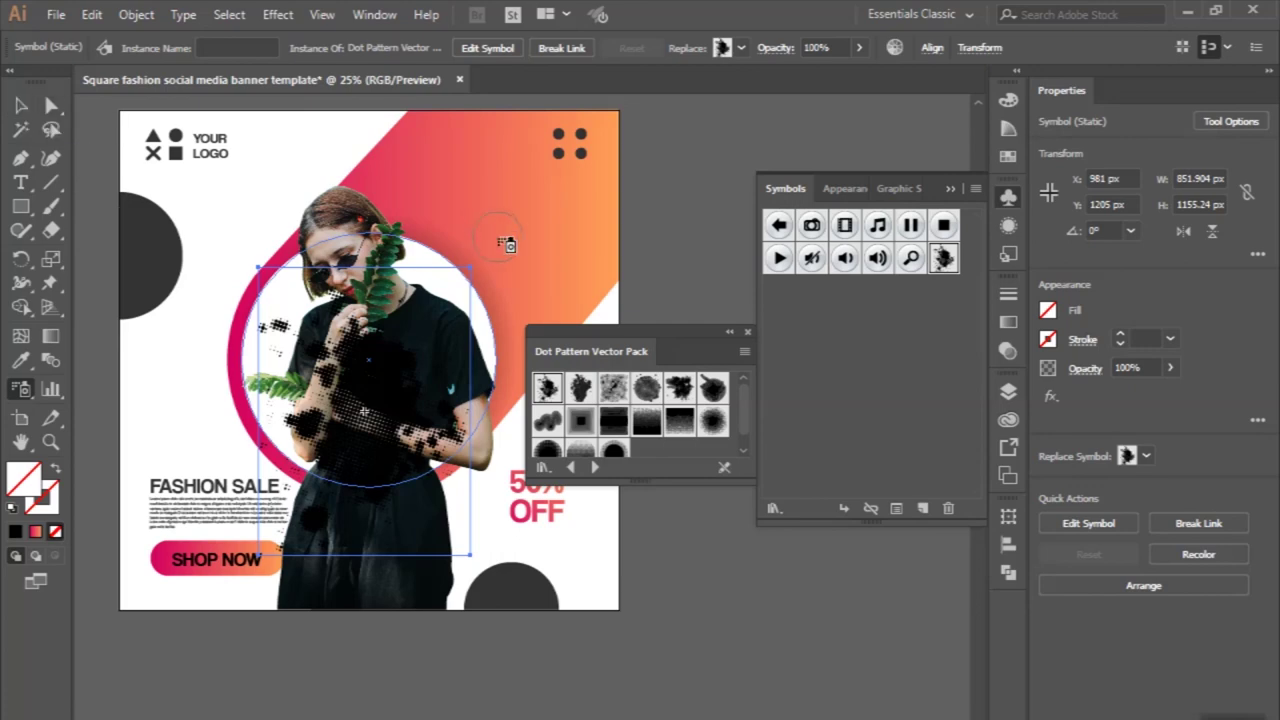
left_click_drag(441, 248, 495, 245)
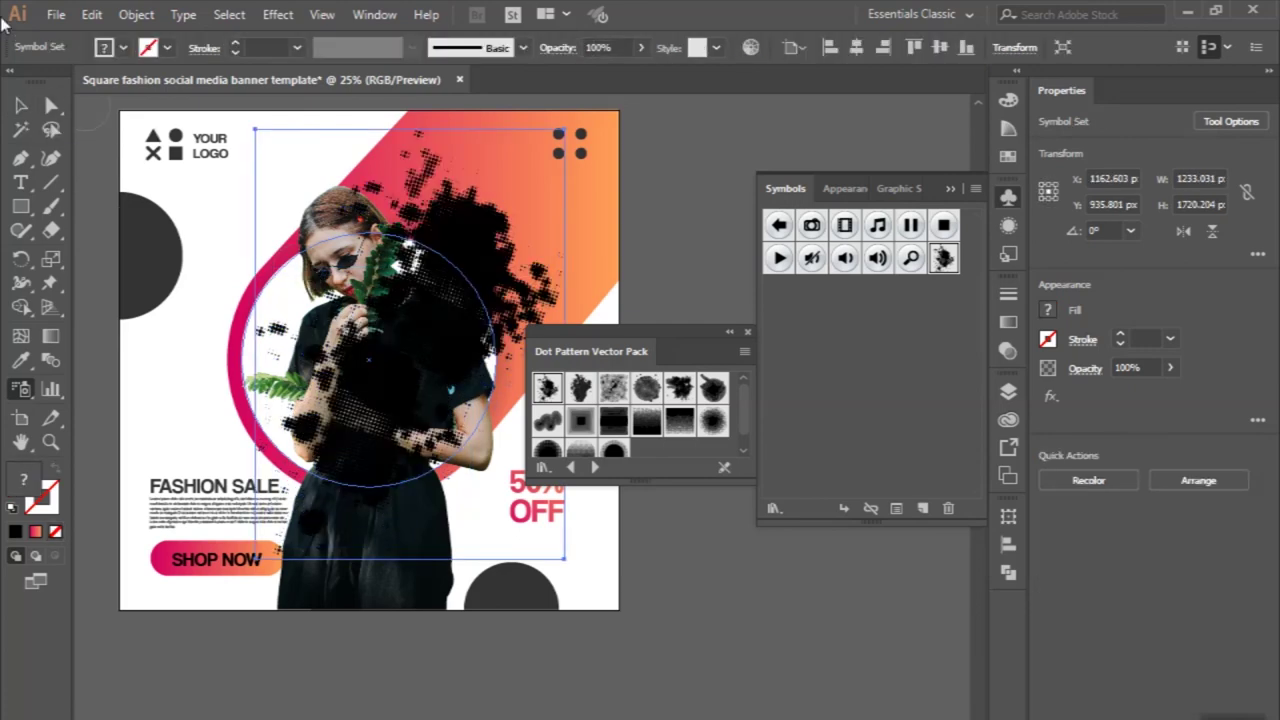
left_click(22, 103)
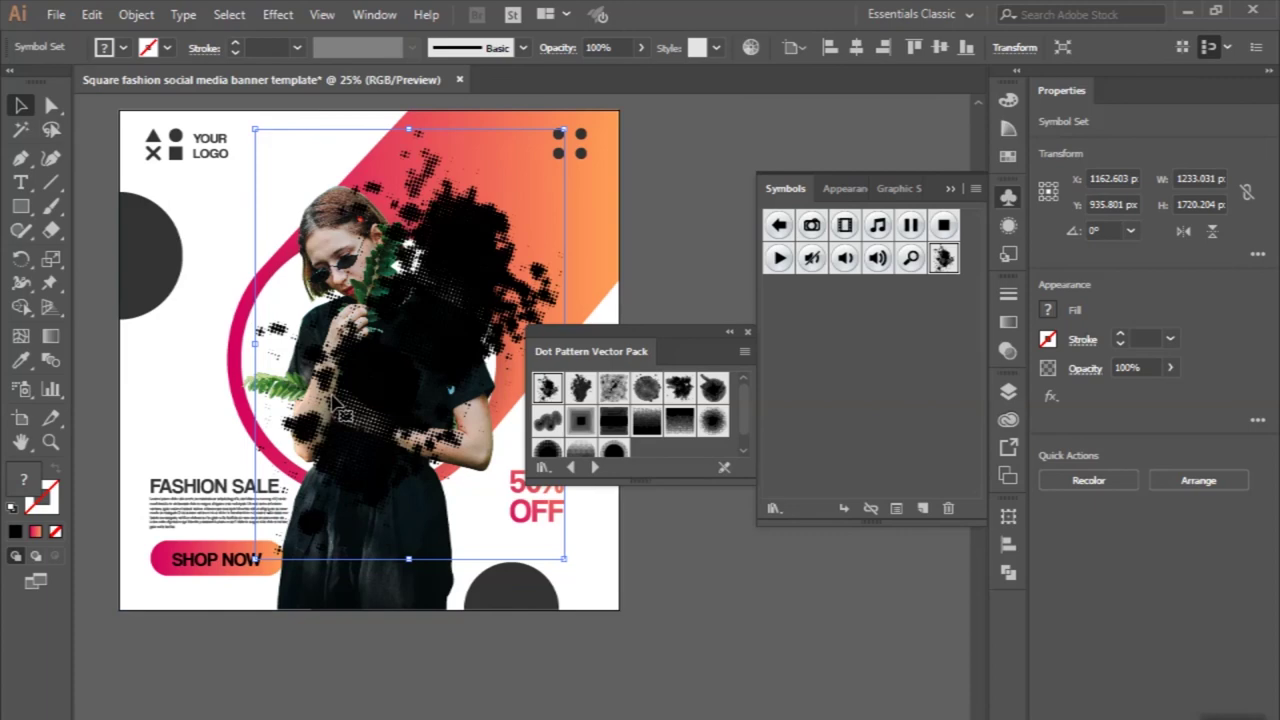
Expand the sprayed symbol set into plain artwork and group it
left_click(136, 14)
left_click(212, 206)
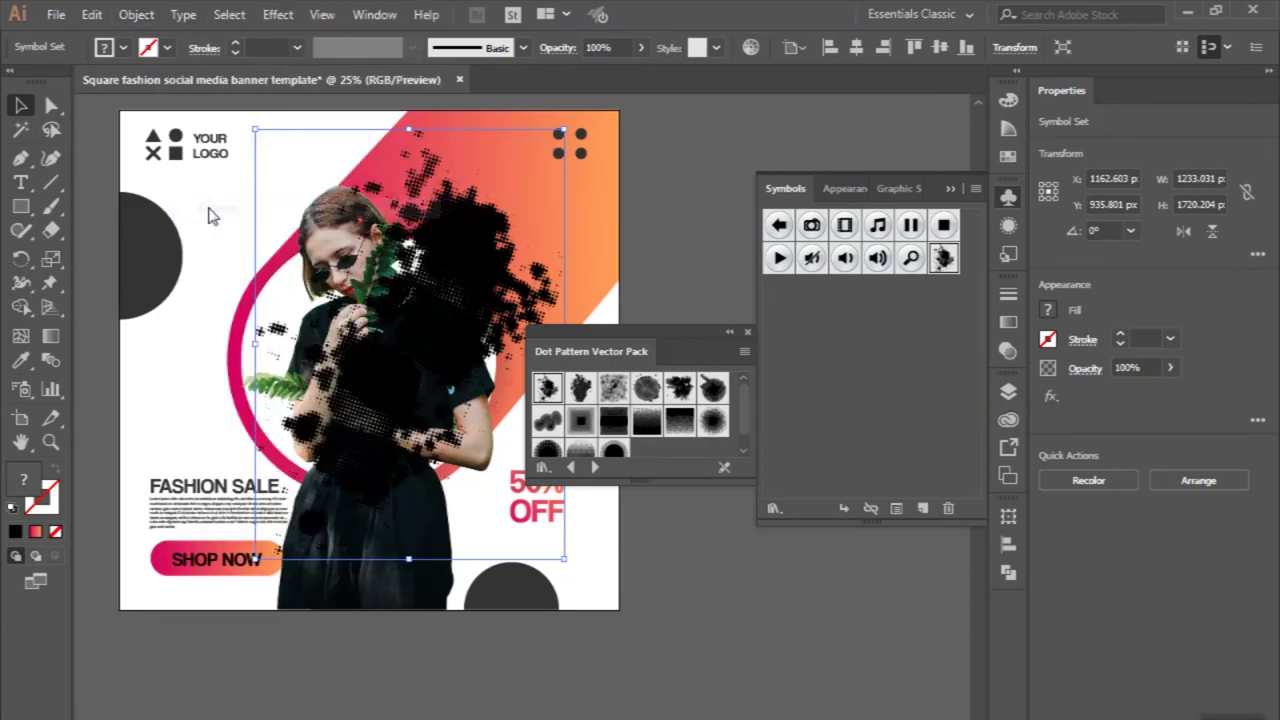
left_click(591, 500)
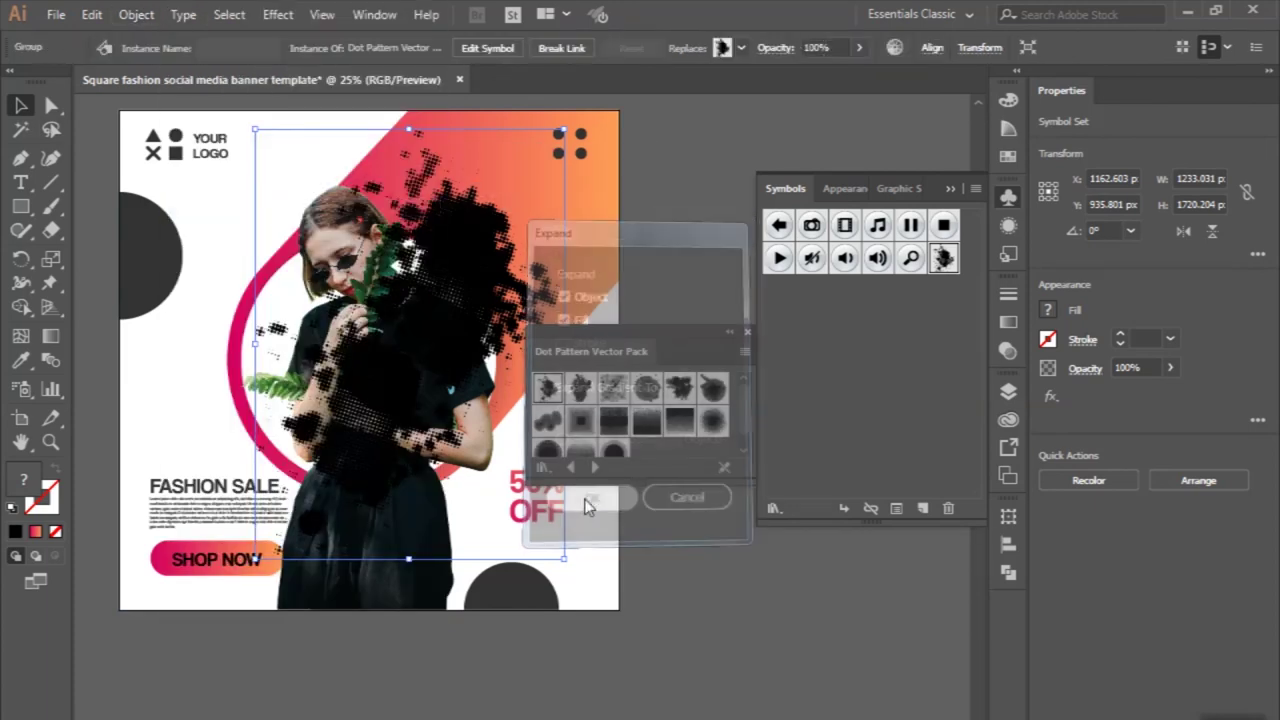
left_click(731, 333)
left_click_drag(608, 330, 828, 594)
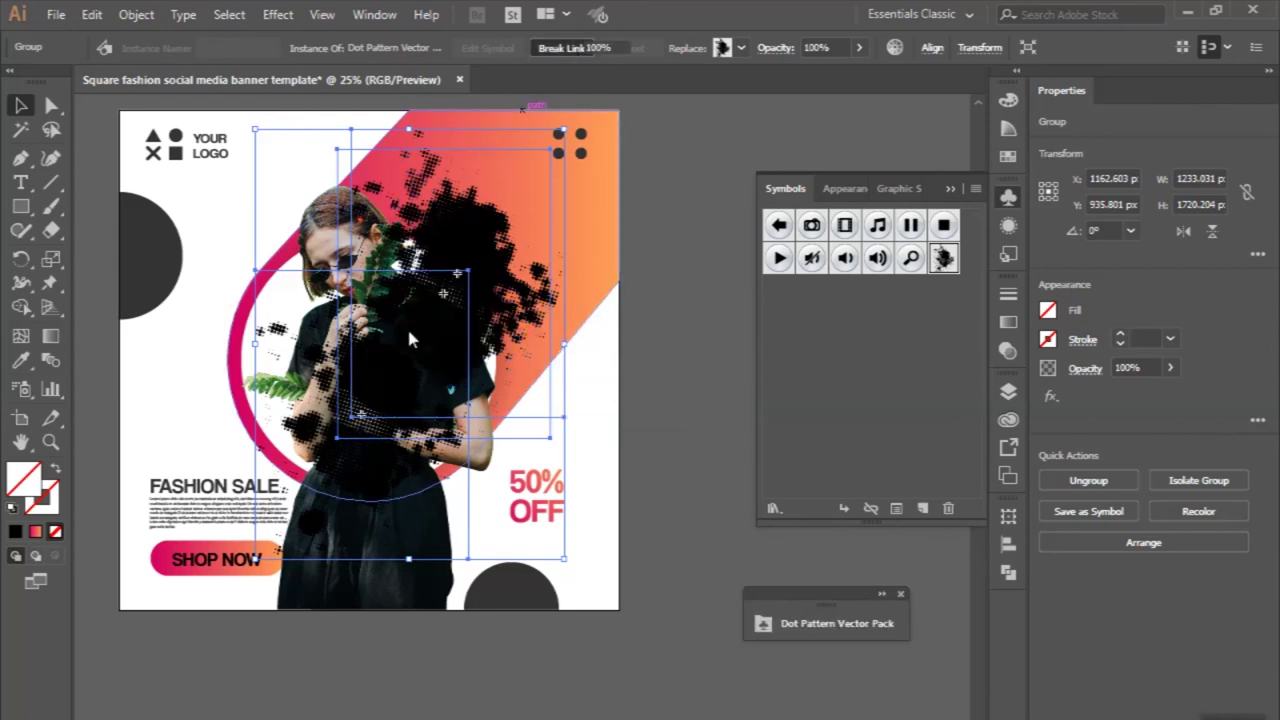
left_click(561, 47)
left_click(1089, 643)
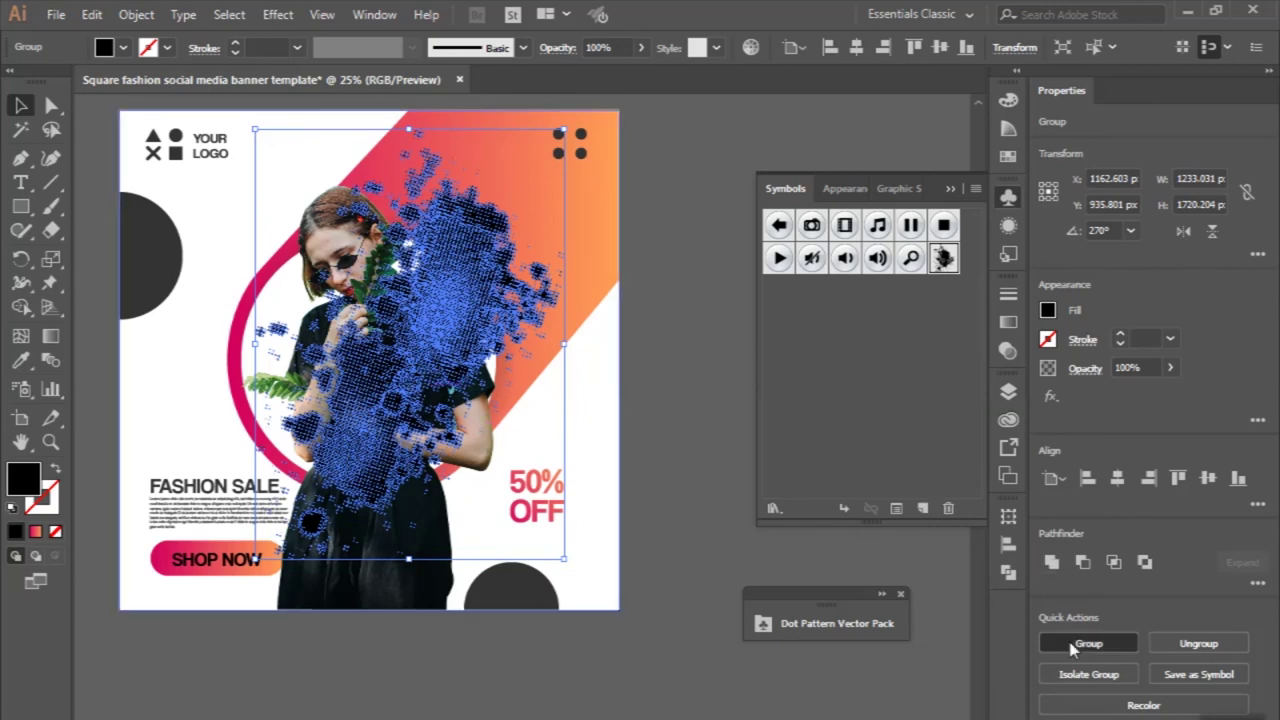
Give the dot splatters the banner's pink gradient using the Eyedropper
left_click(21, 362)
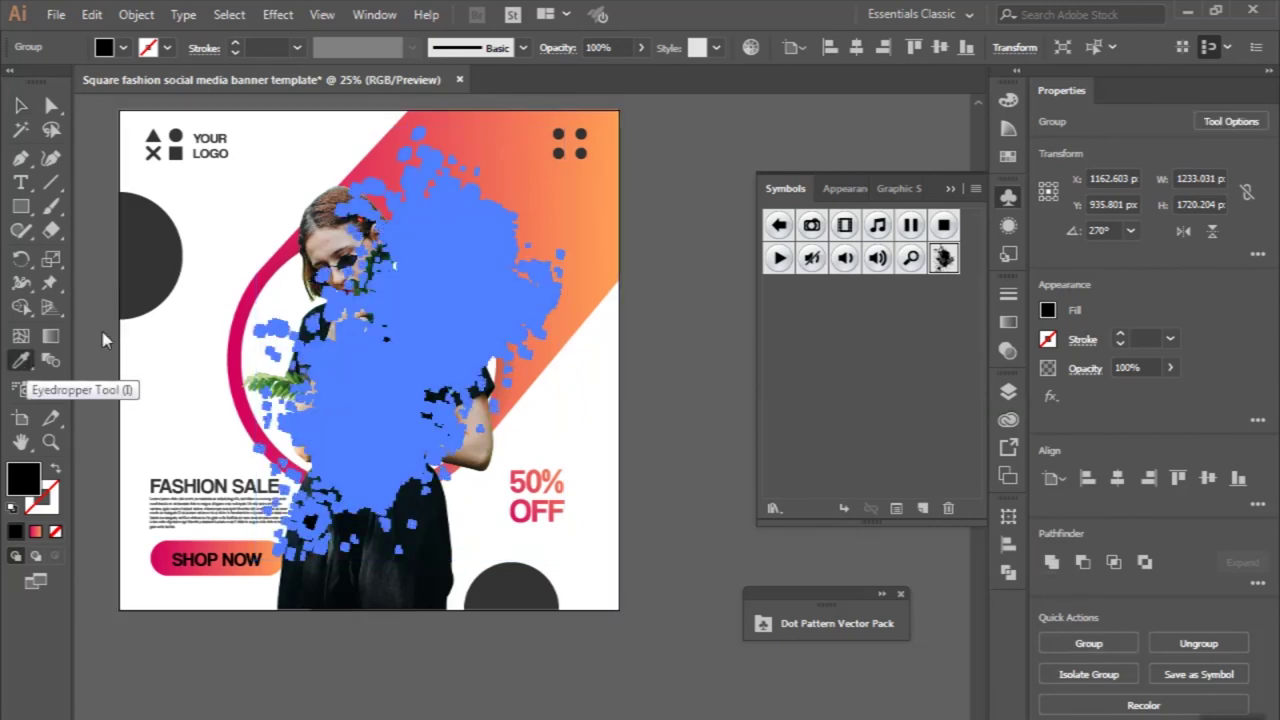
left_click(381, 158)
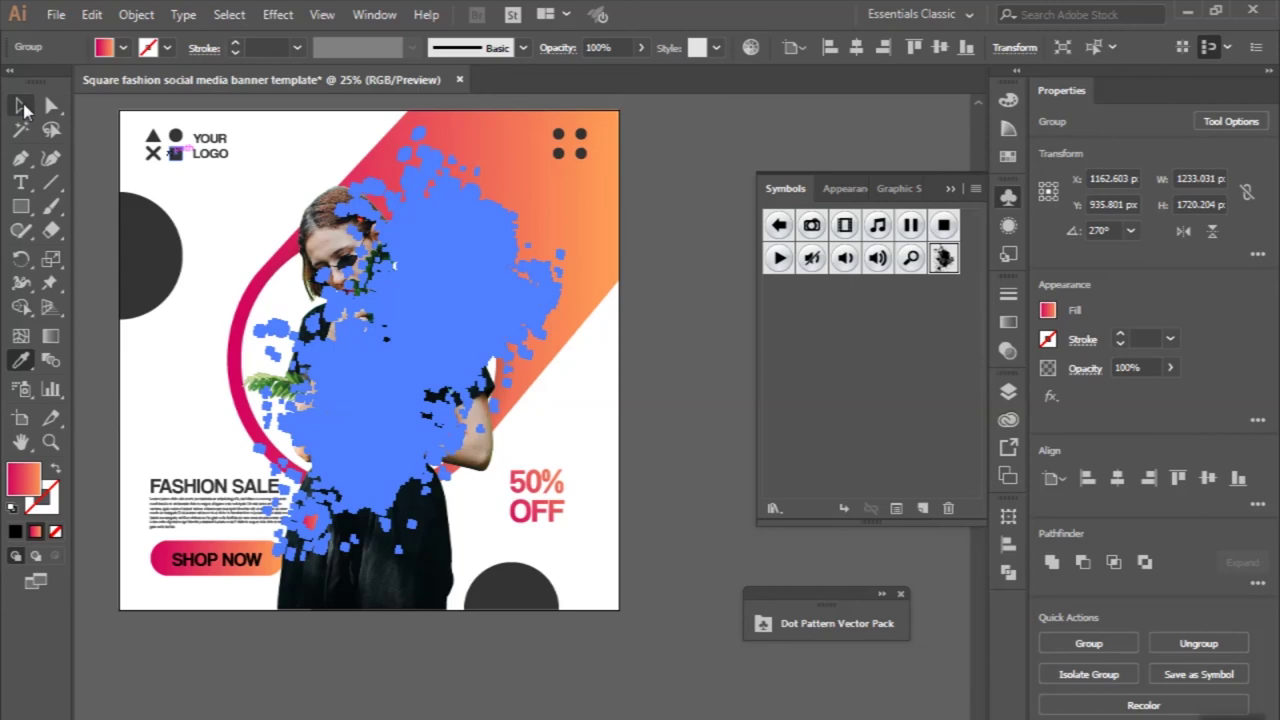
left_click(24, 108)
Bring the clipped woman photo to the front, then select the dot-pattern group
left_click(318, 235)
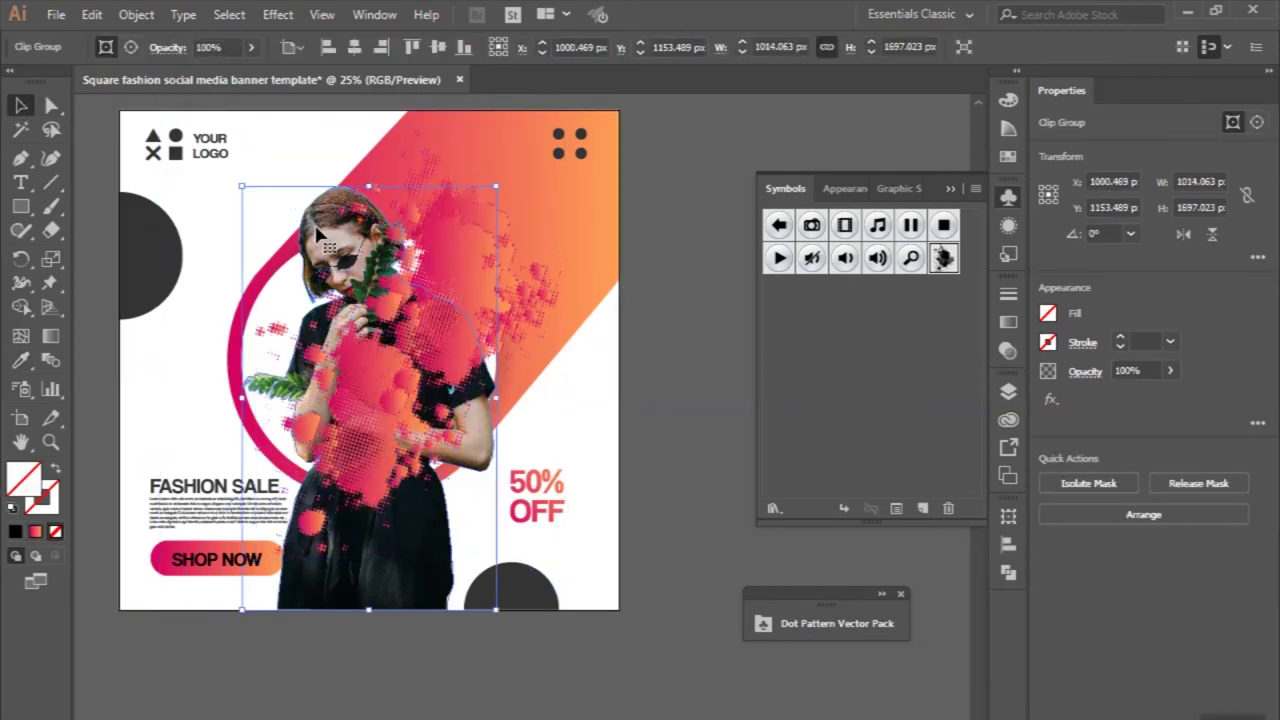
left_click(136, 14)
left_click(140, 14)
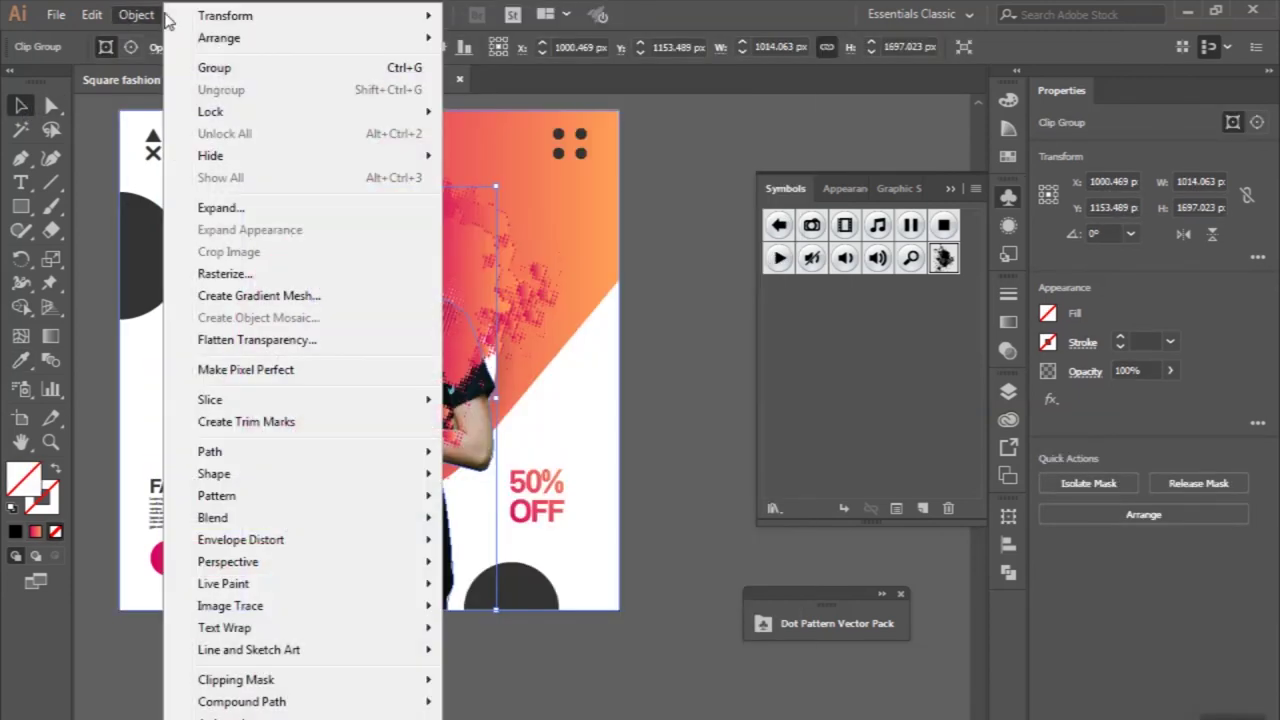
mouse_move(219, 37)
left_click(475, 35)
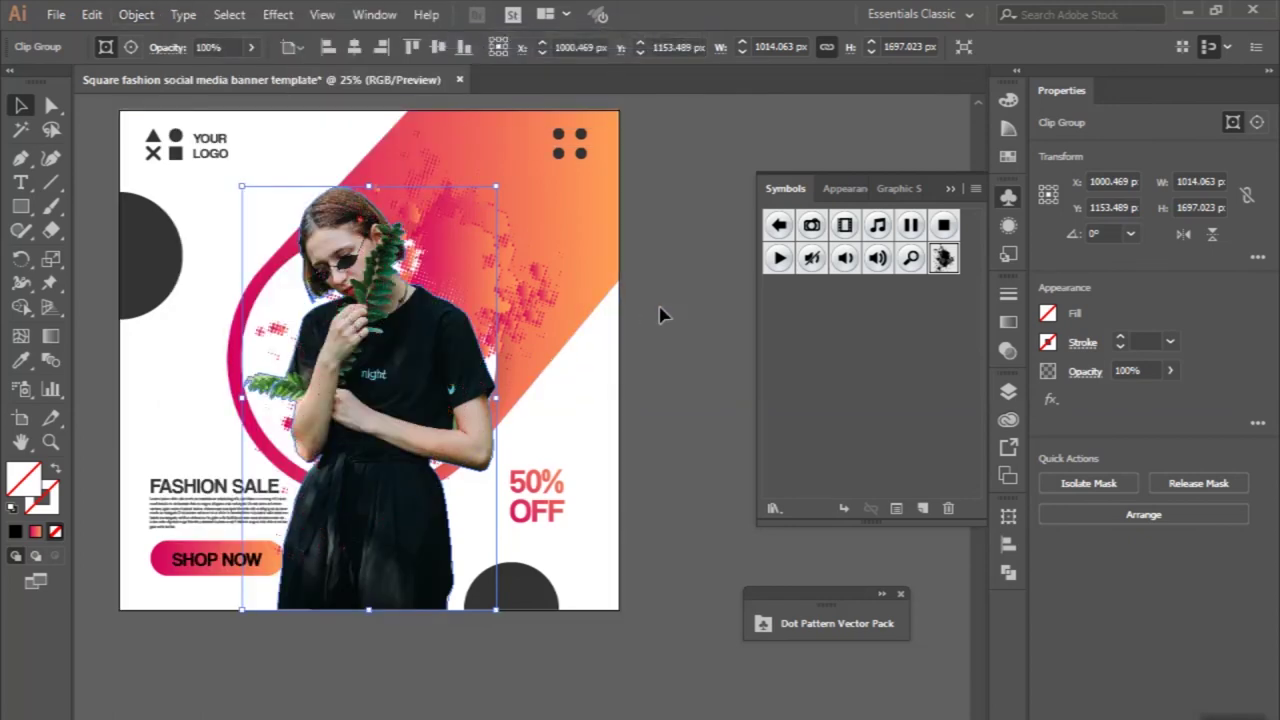
left_click(659, 316)
key("ctrl+v")
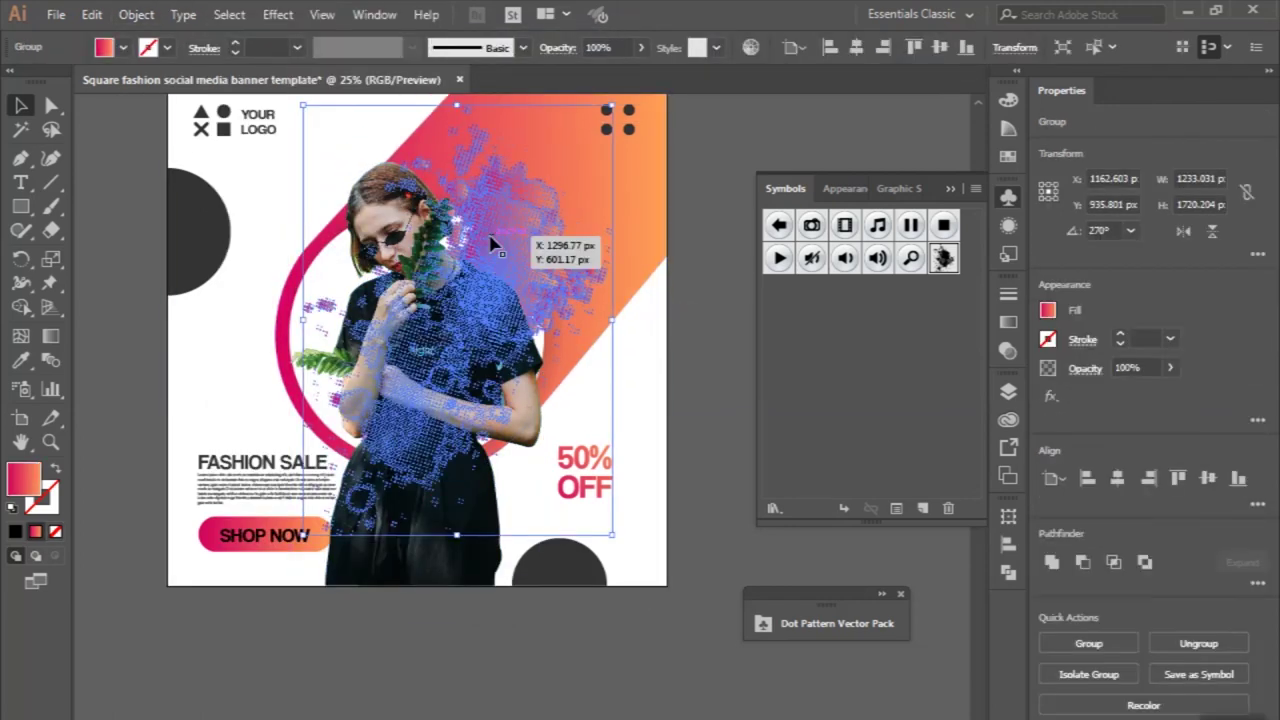
Reposition and enlarge the dot-pattern group to about 1322 × 1844 px over the woman
left_click_drag(492, 243, 497, 239)
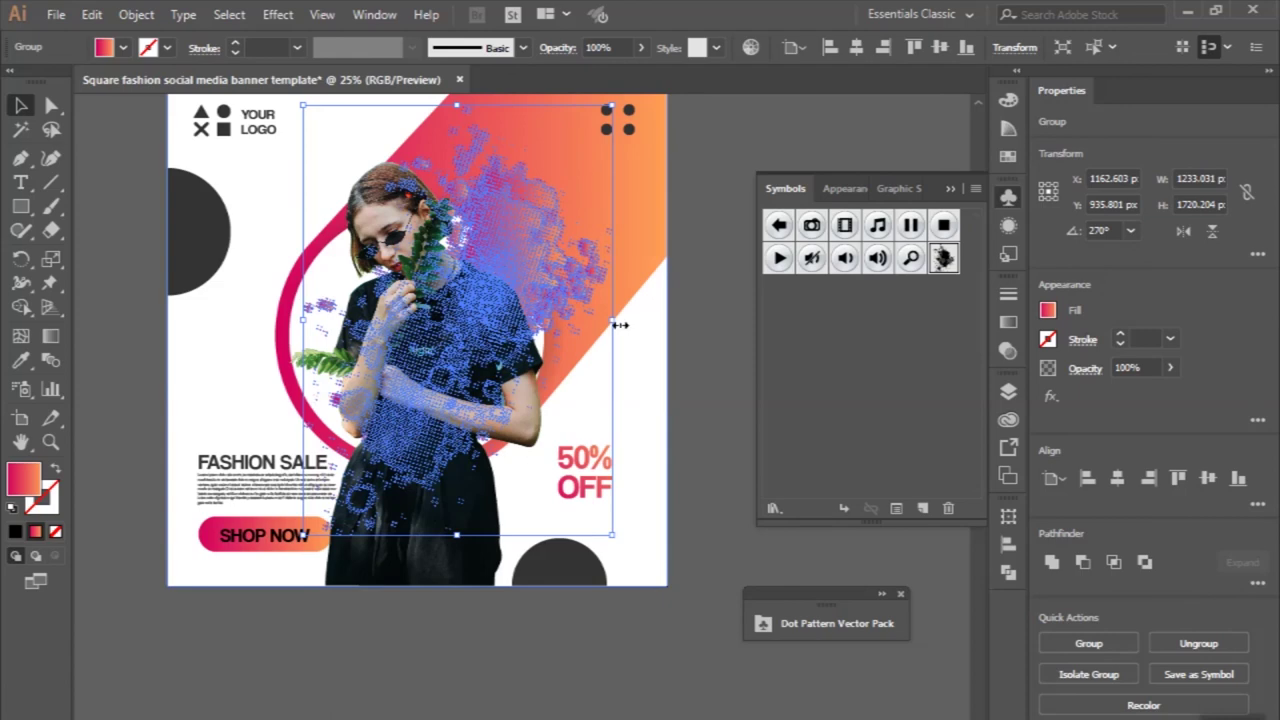
left_click_drag(635, 325, 637, 325)
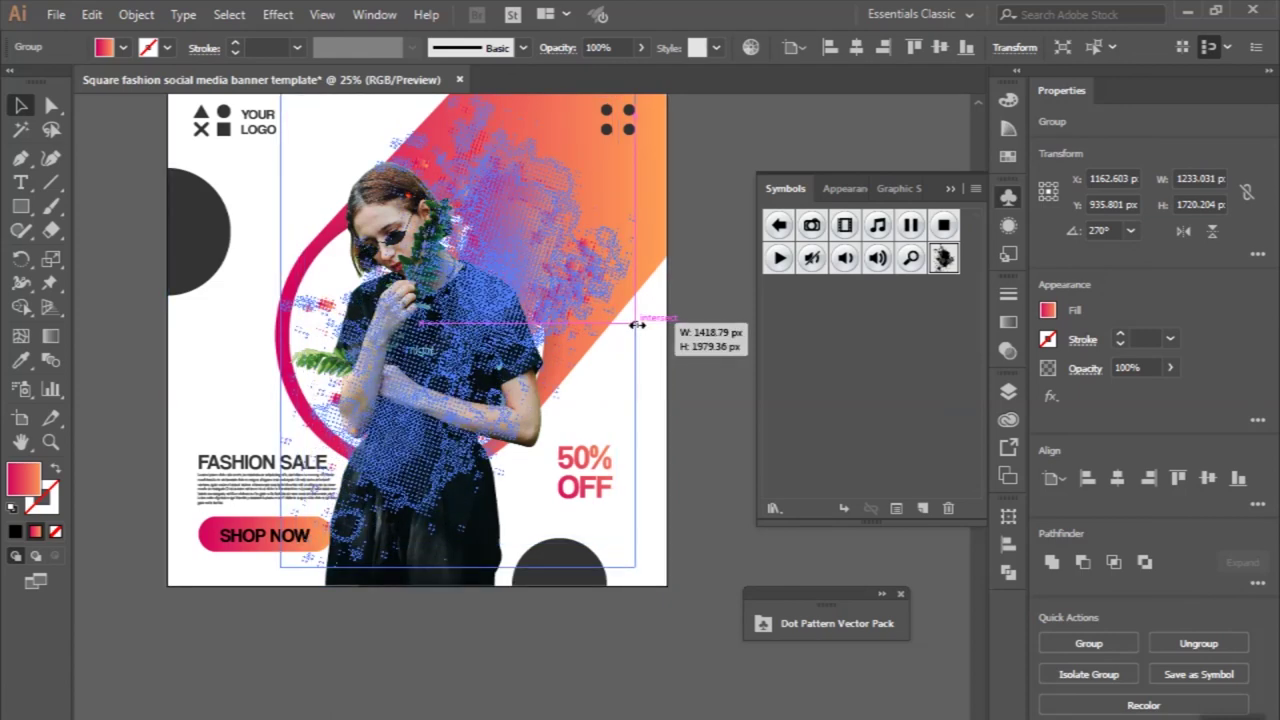
left_click_drag(558, 233, 590, 184)
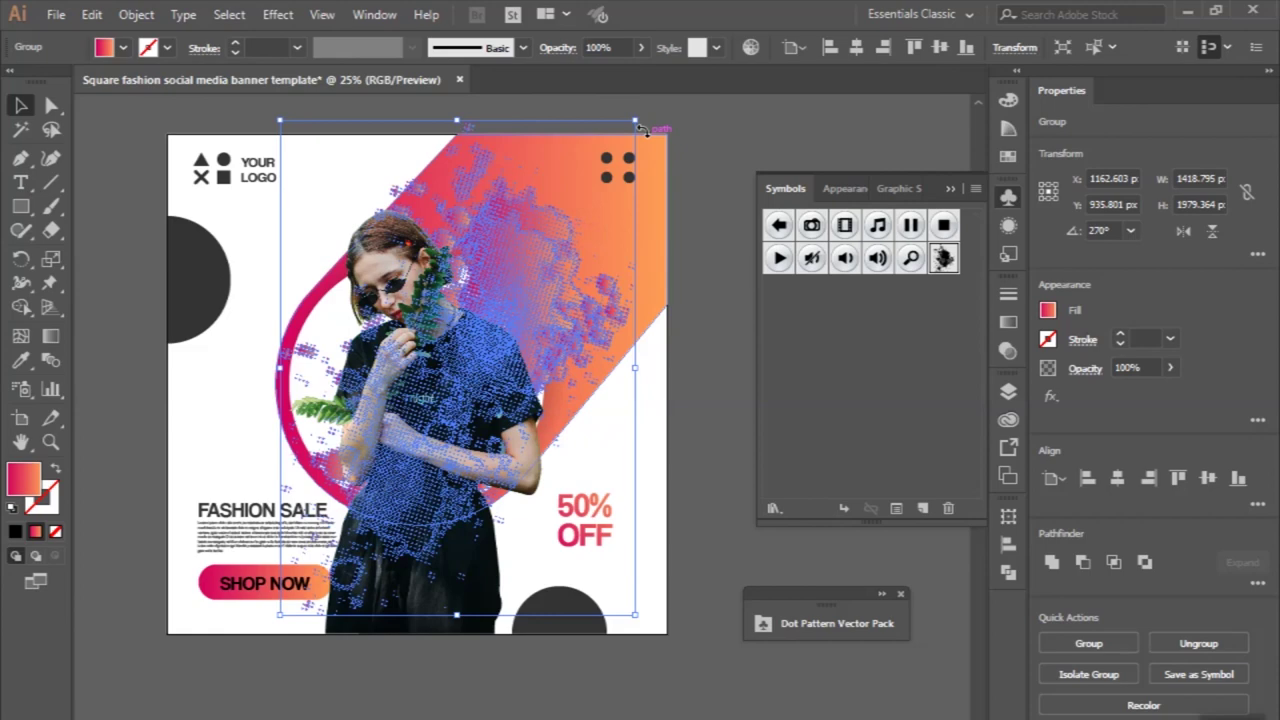
left_click_drag(457, 121, 458, 155)
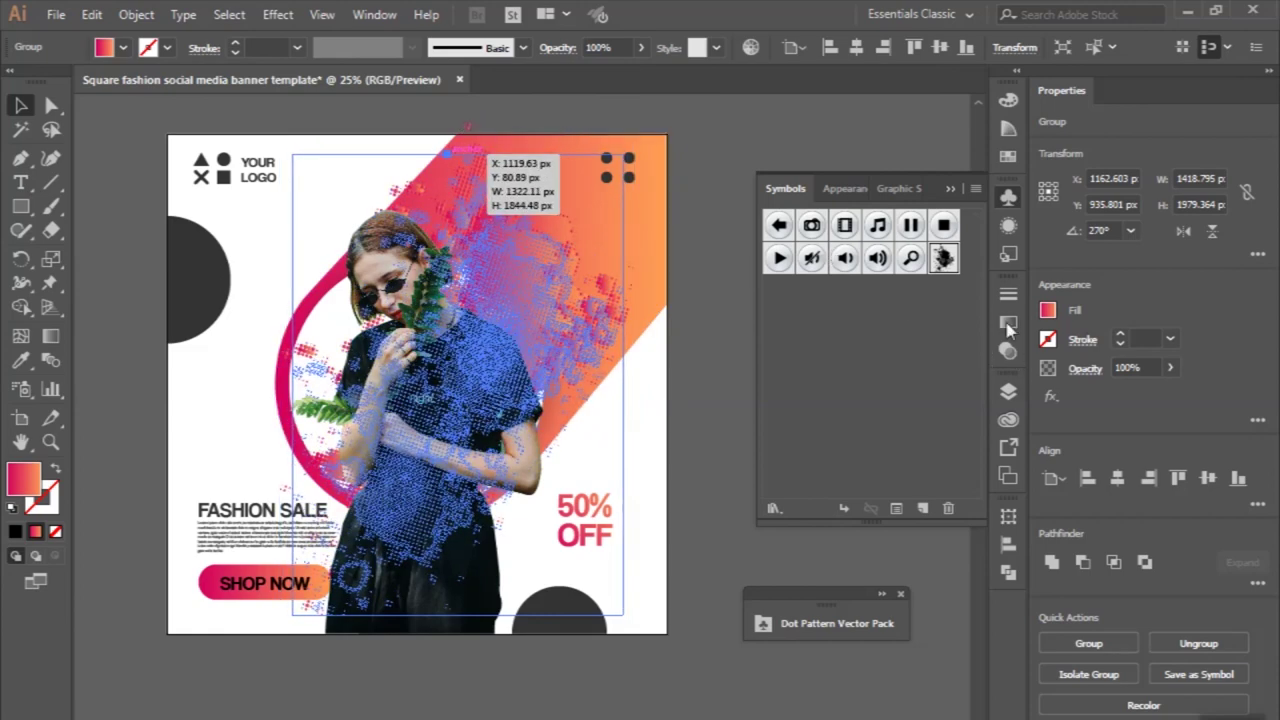
Set the dot-pattern group's blending mode to Multiply in the Transparency panel
left_click(1007, 325)
left_click(877, 286)
left_click(808, 316)
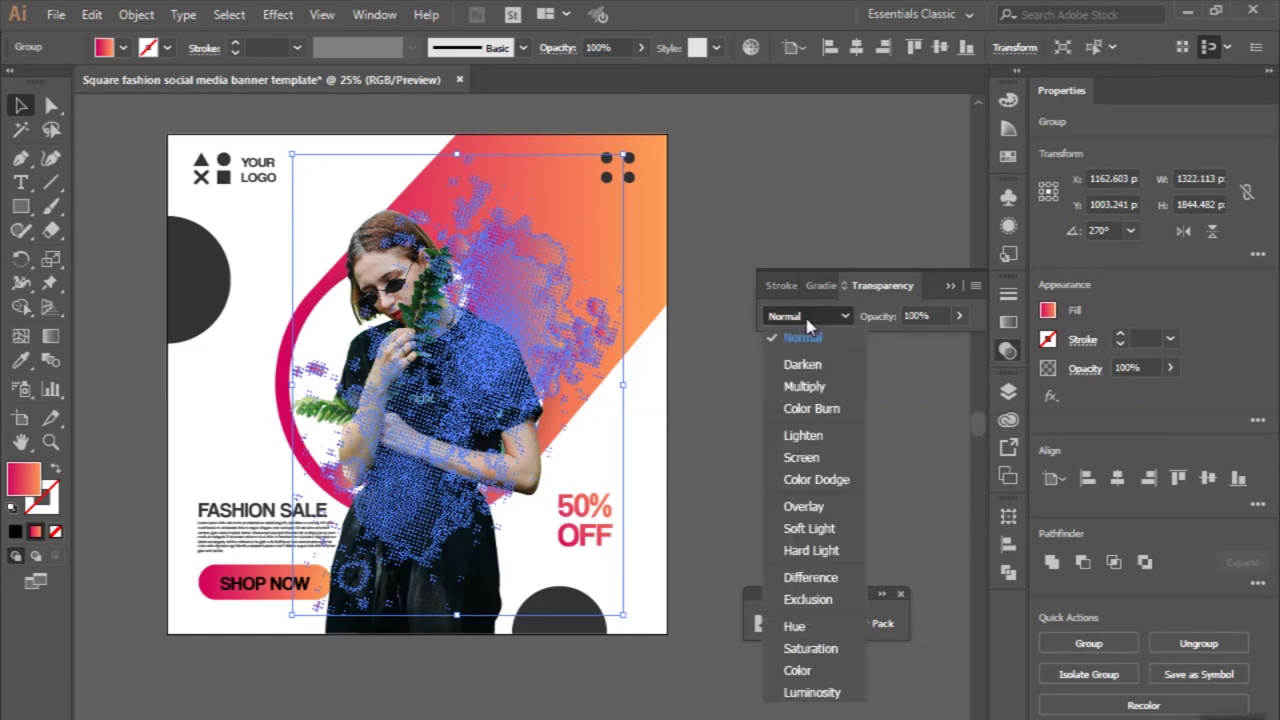
left_click(805, 388)
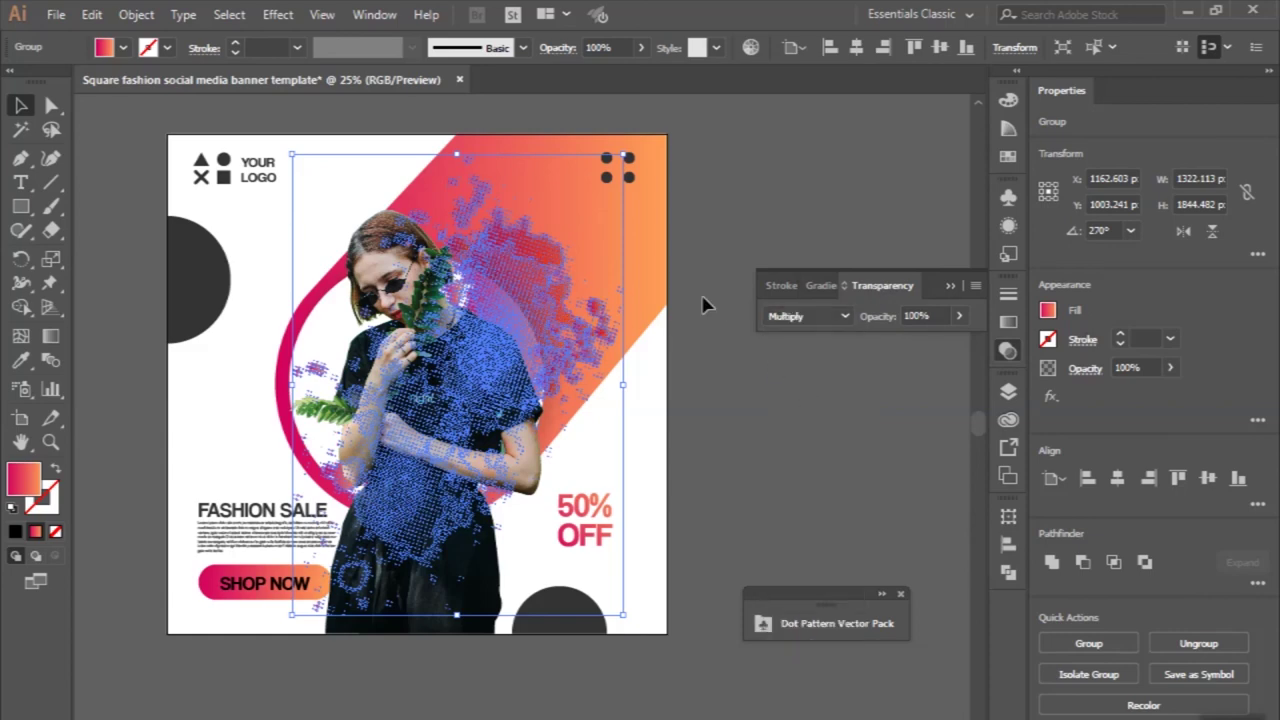
left_click(703, 304)
scroll(703, 304, "down", 2)
key("ctrl+minus")
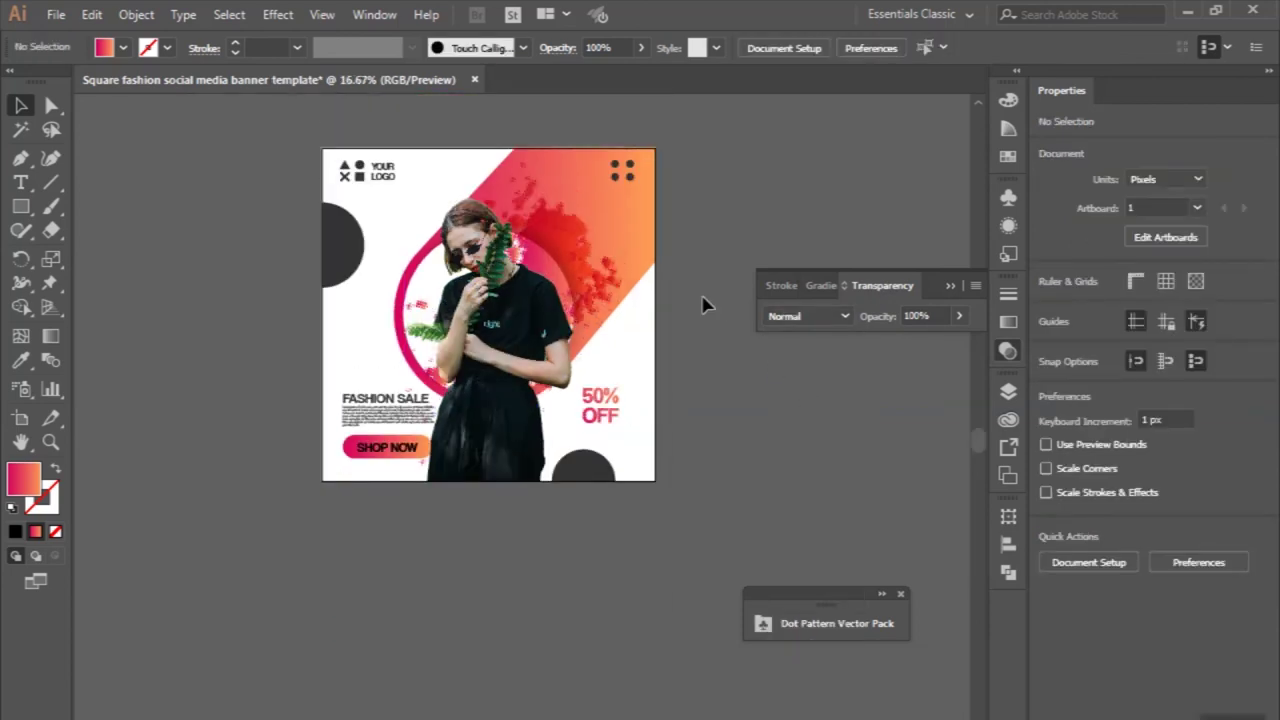
key("ctrl+plus")
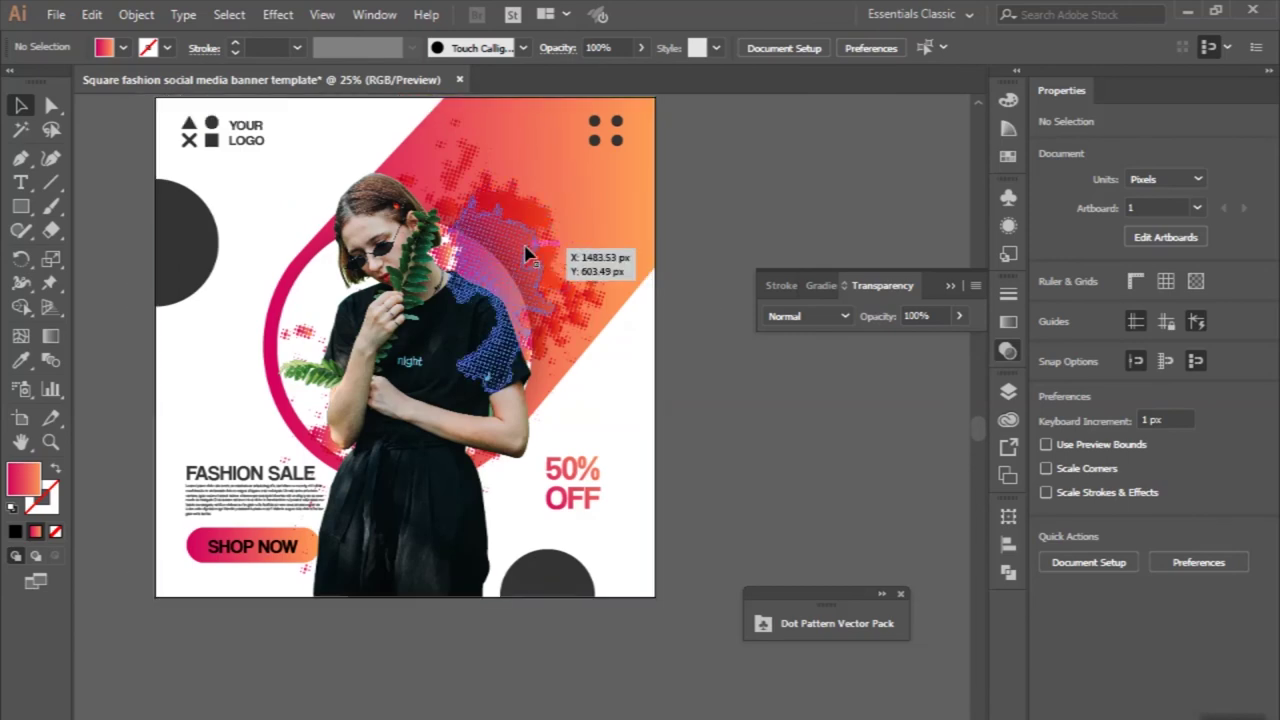
In isolation mode, move dot clusters to the woman's left and near her waist
left_click(530, 255)
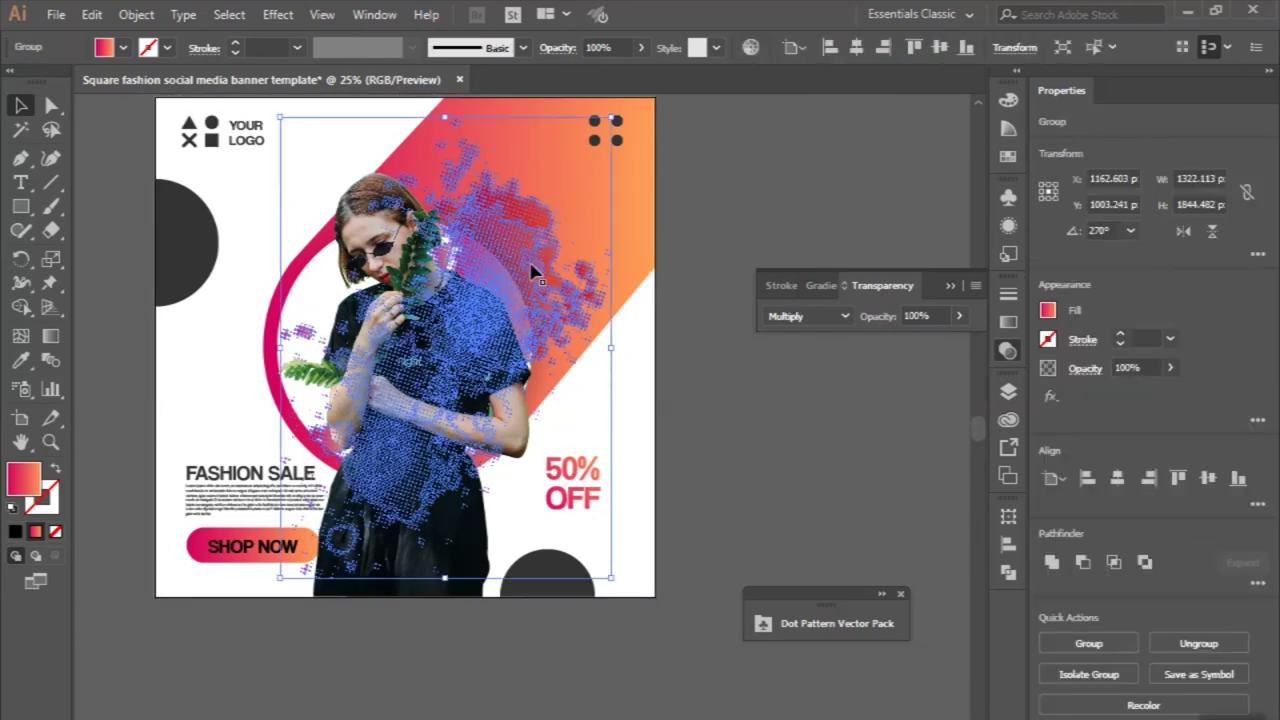
double_click(510, 250)
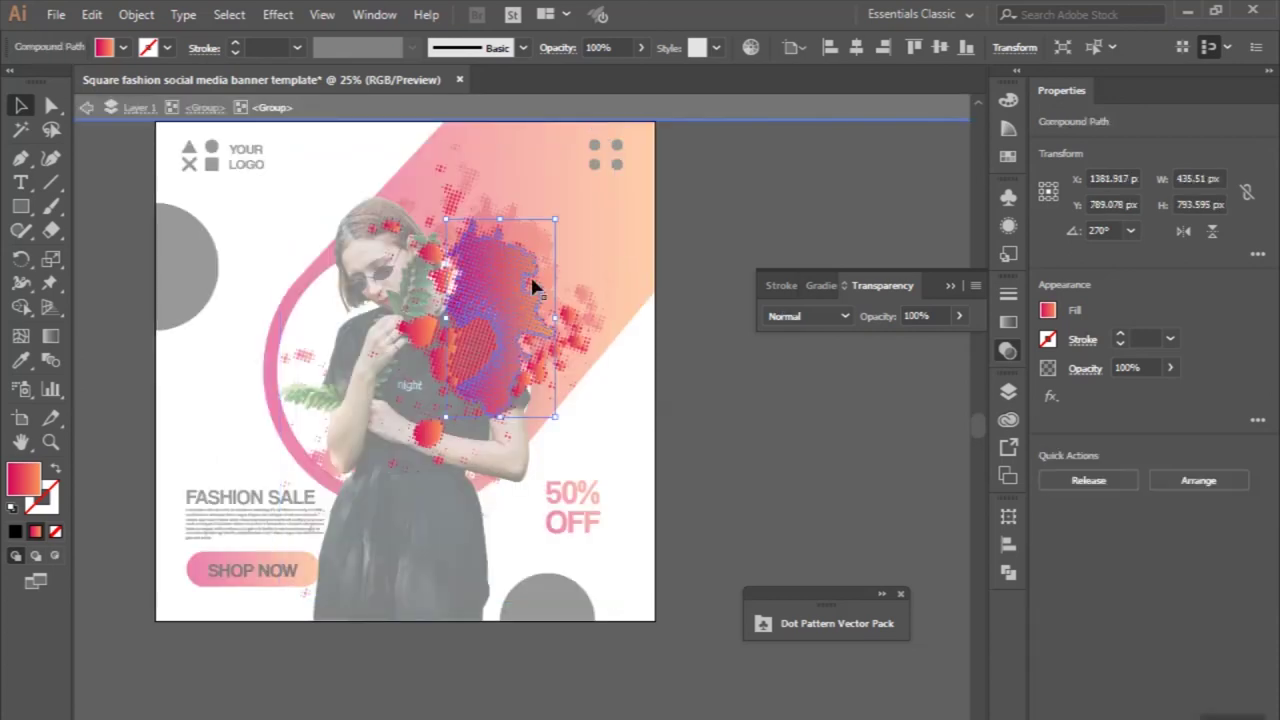
left_click(461, 346)
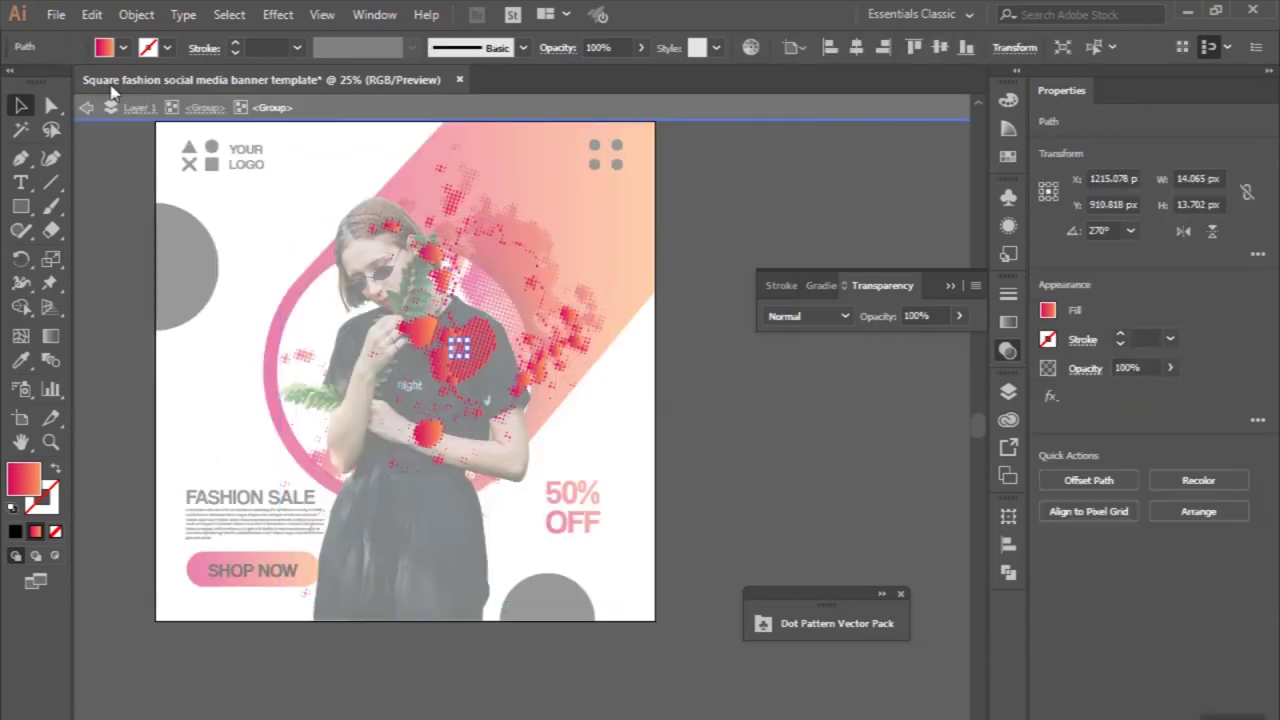
left_click(86, 107)
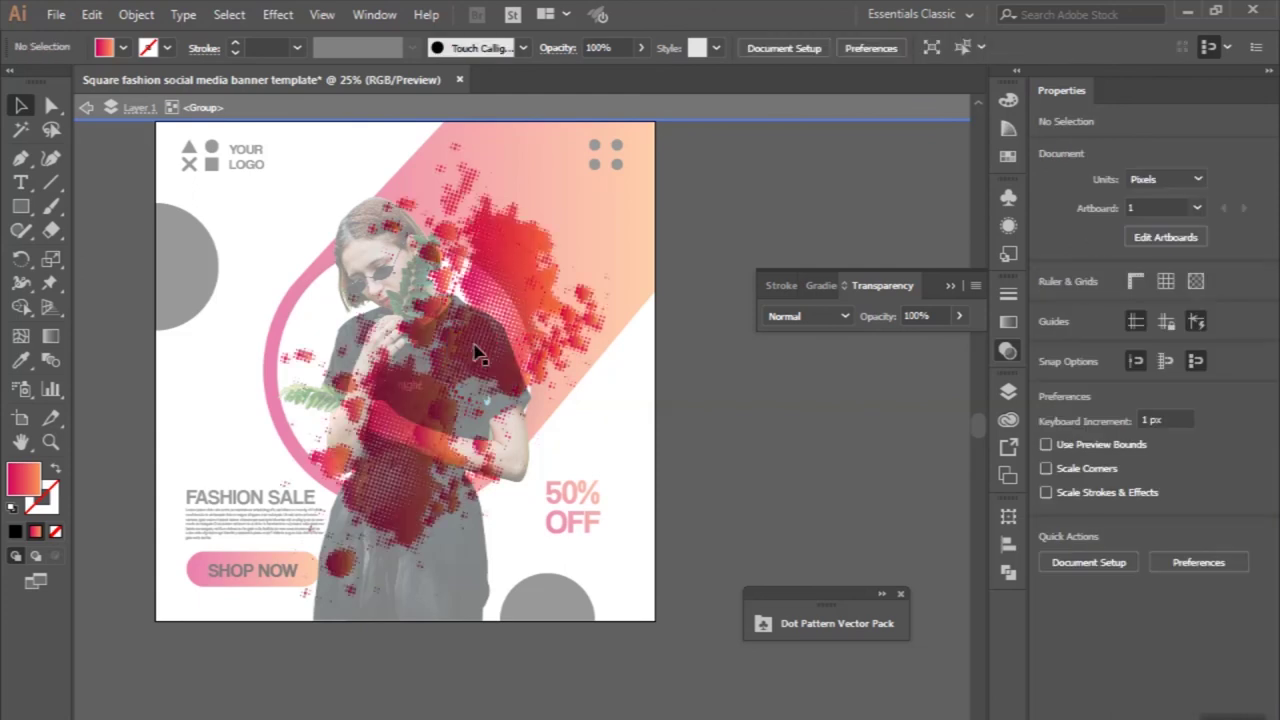
left_click(475, 350)
left_click_drag(475, 350, 378, 475)
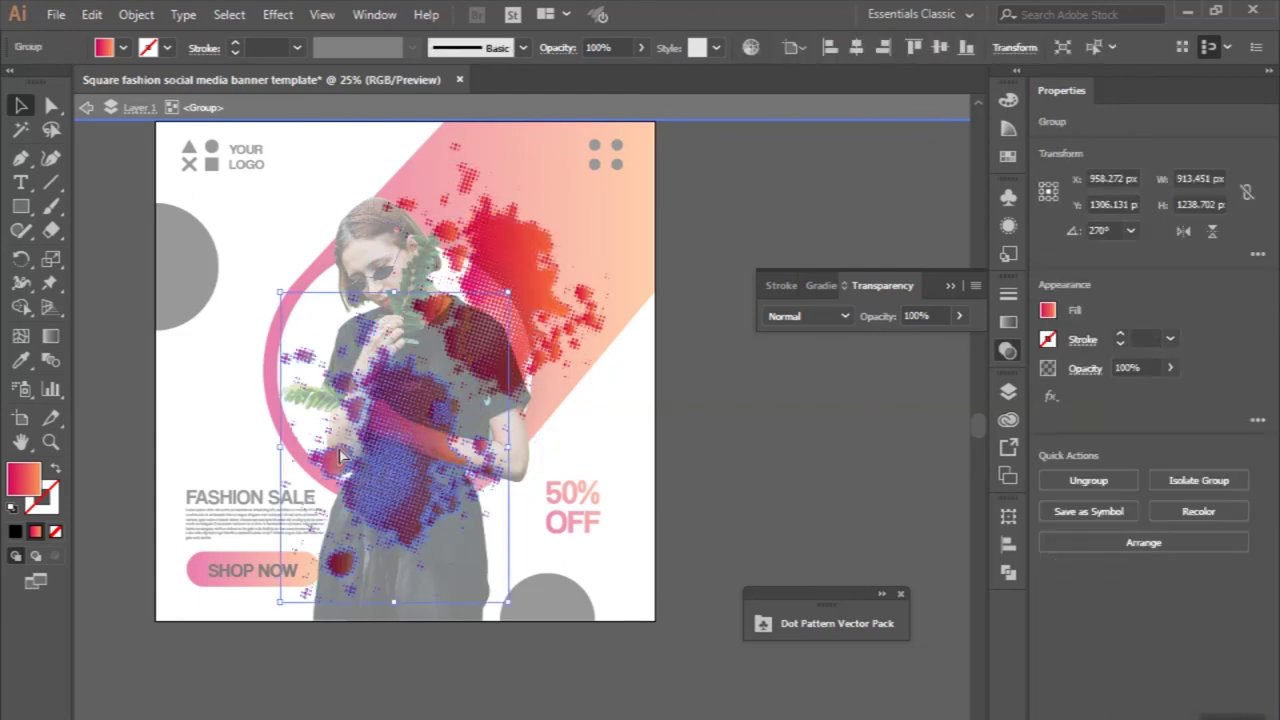
left_click_drag(340, 457, 327, 438)
mouse_move(527, 355)
left_mouse_down()
mouse_move(520, 302)
mouse_move(688, 394)
left_mouse_up()
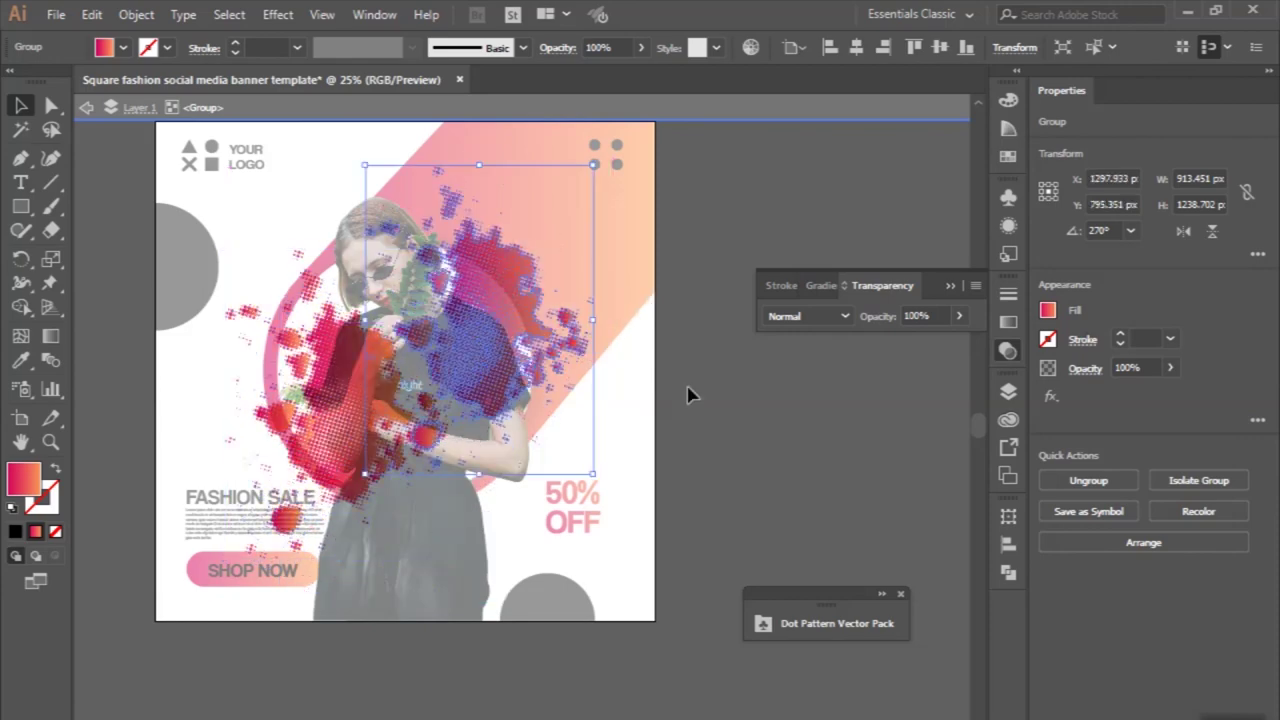
left_click(720, 405)
scroll(720, 405, "down", 1)
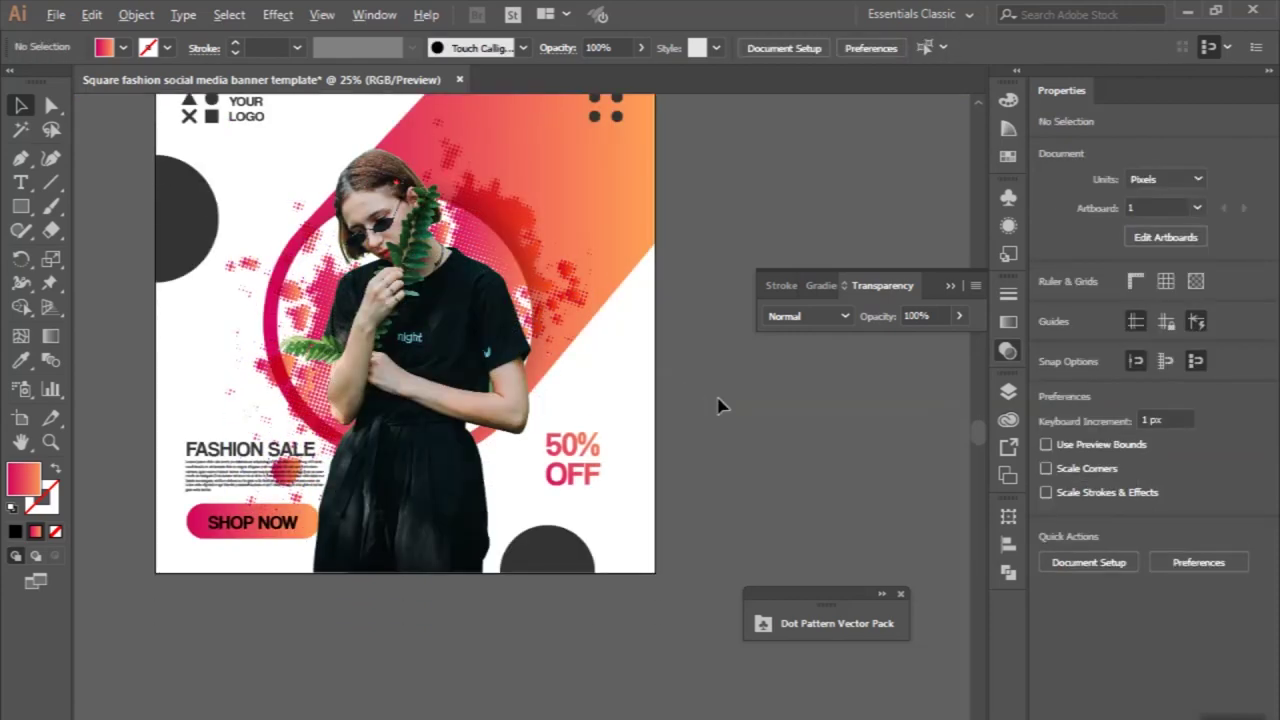
Select the remaining dot group behind the woman and eyedrop the left circle's dark grey onto it
scroll(720, 405, "down", 1)
scroll(720, 405, "right", 1)
scroll(668, 423, "up", 1)
mouse_move(600, 390)
left_mouse_down()
mouse_move(560, 345)
mouse_move(365, 360)
left_mouse_up()
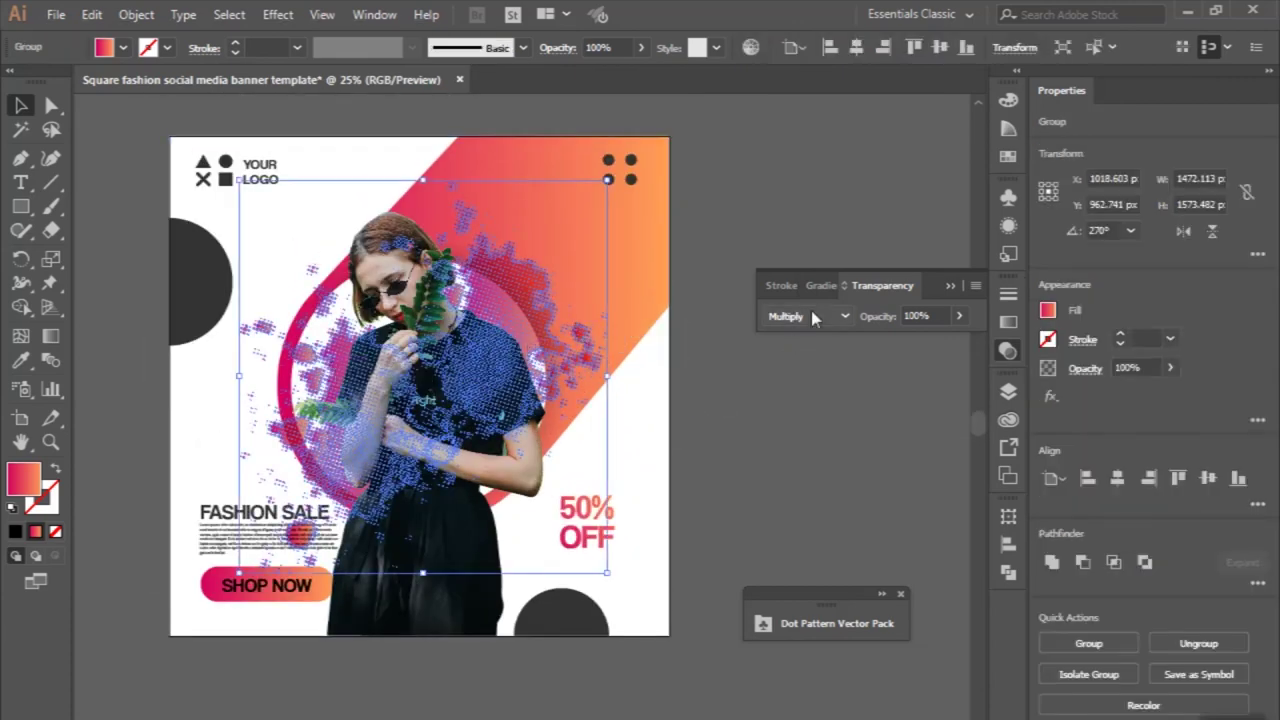
left_click(22, 362)
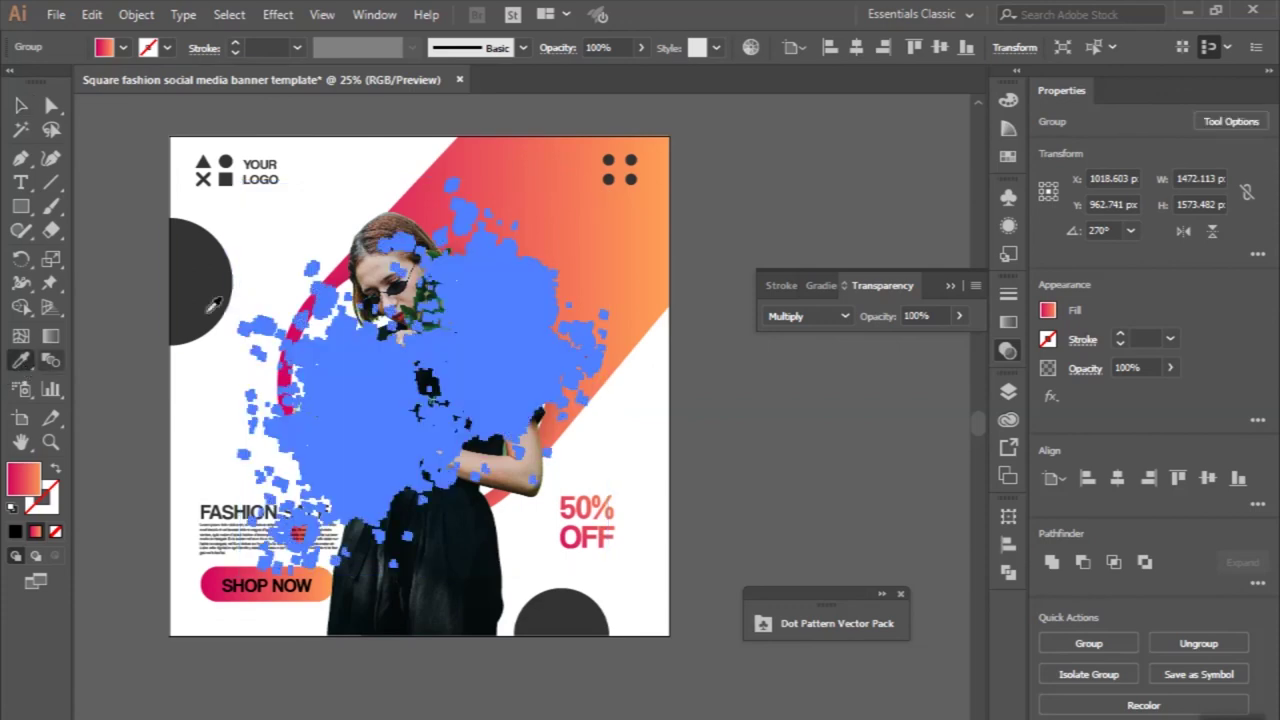
left_click(200, 290)
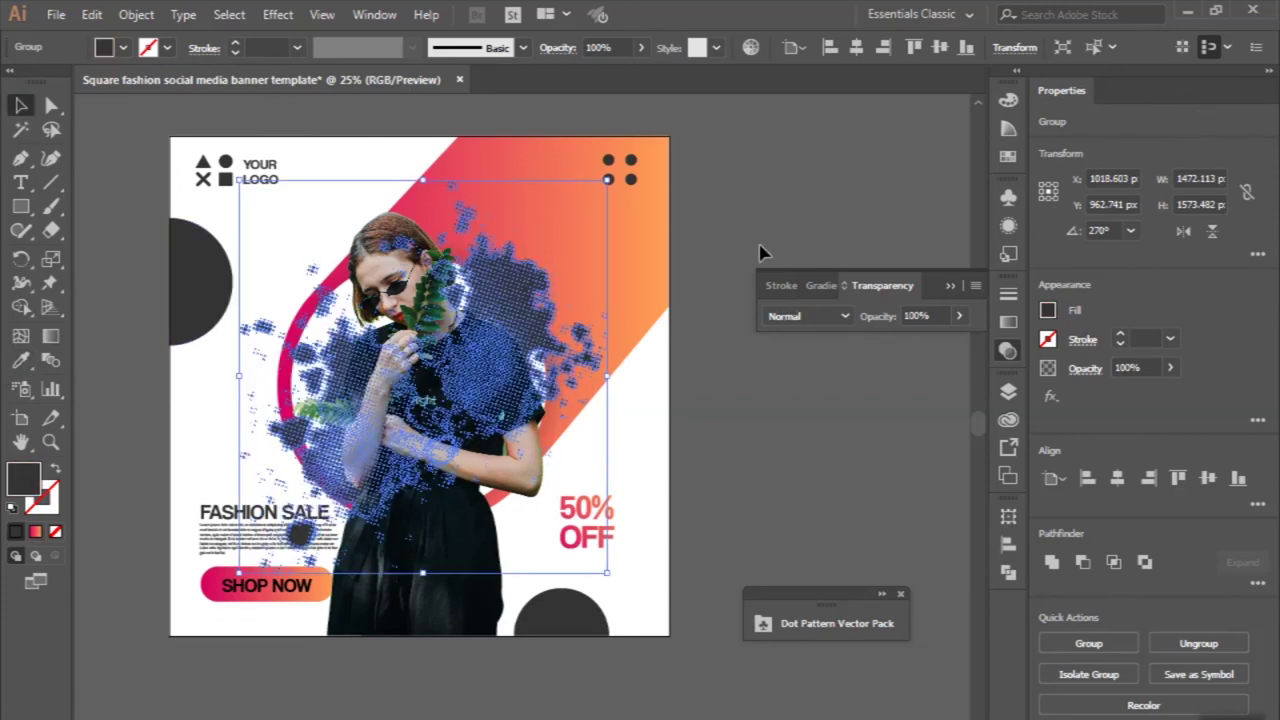
Set the grey dot group's opacity to 50%, then deselect to check the result
left_click(915, 315)
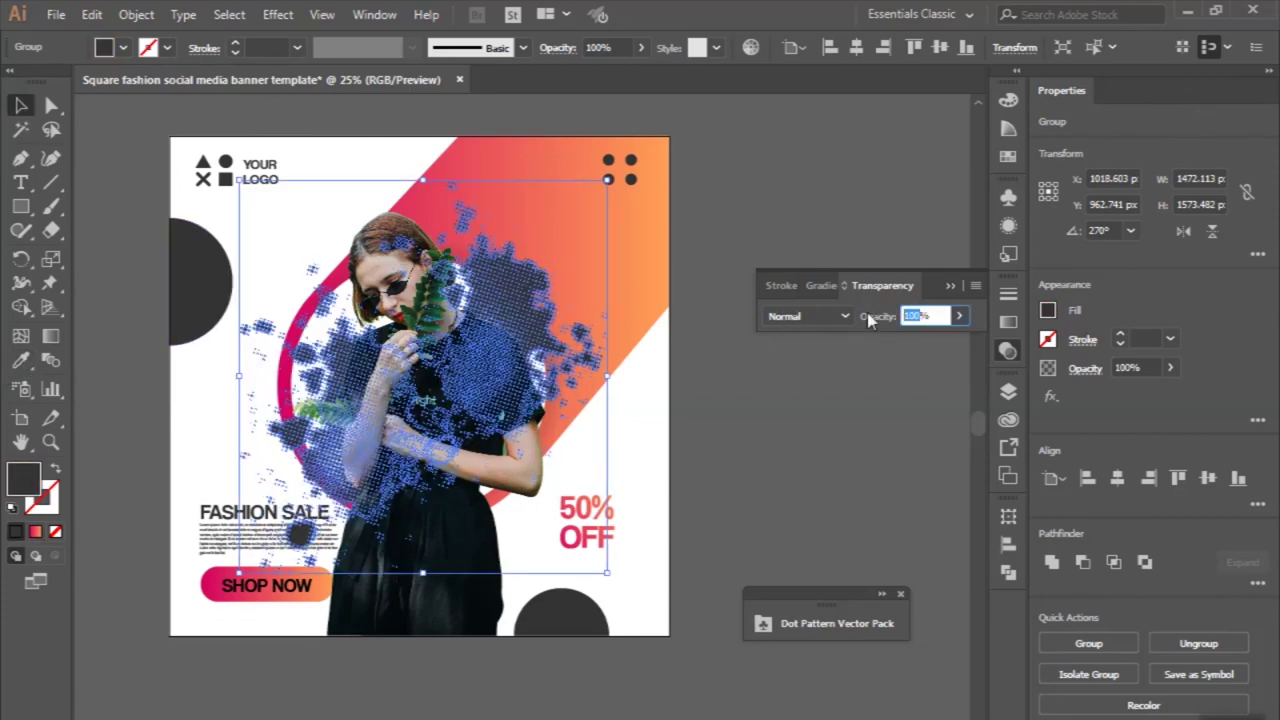
type("50")
key("Return")
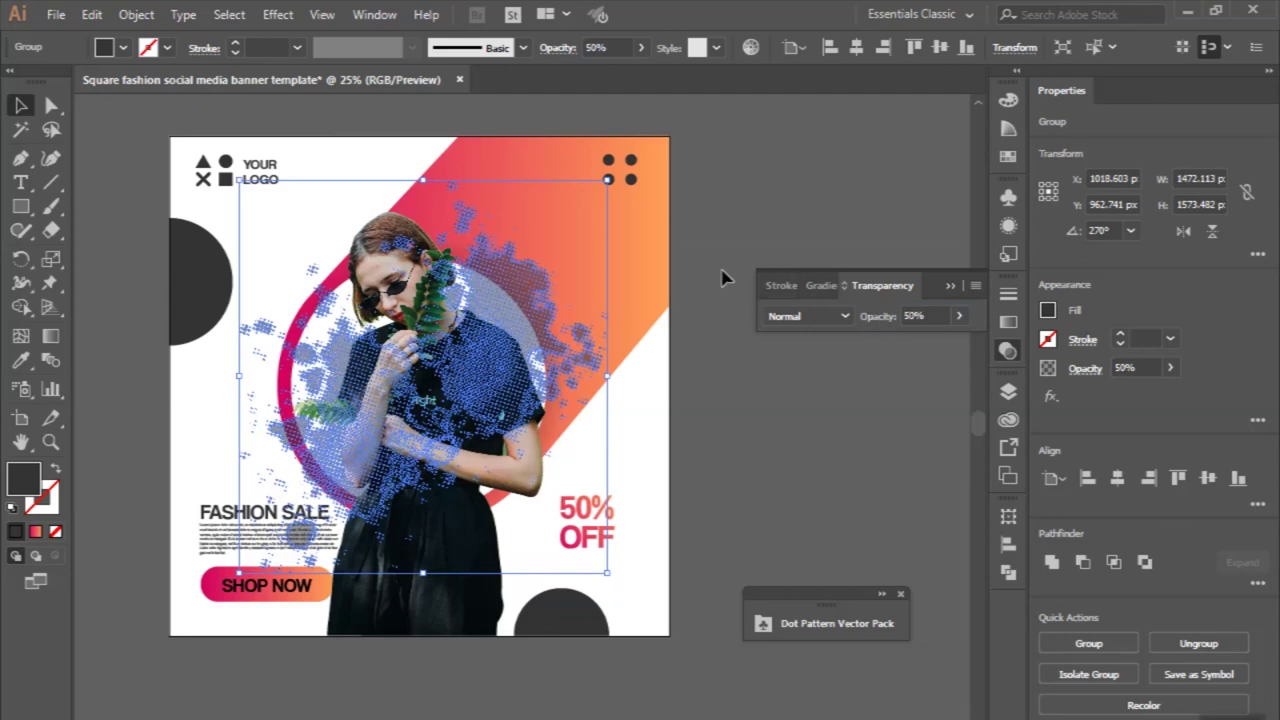
left_click(725, 278)
scroll(725, 278, "down", 1)
scroll(725, 278, "down", 1)
scroll(725, 278, "up", 1)
scroll(725, 278, "down", 1, "alt")
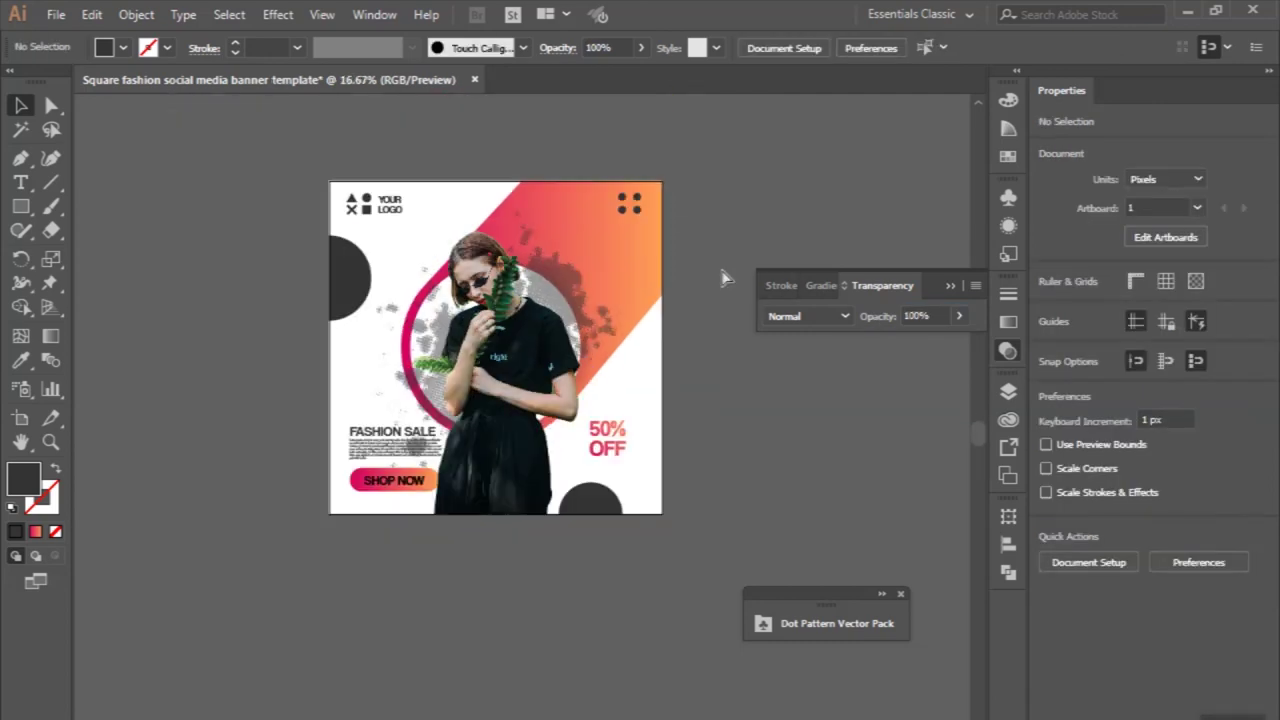
scroll(652, 295, "up", 1, "alt")
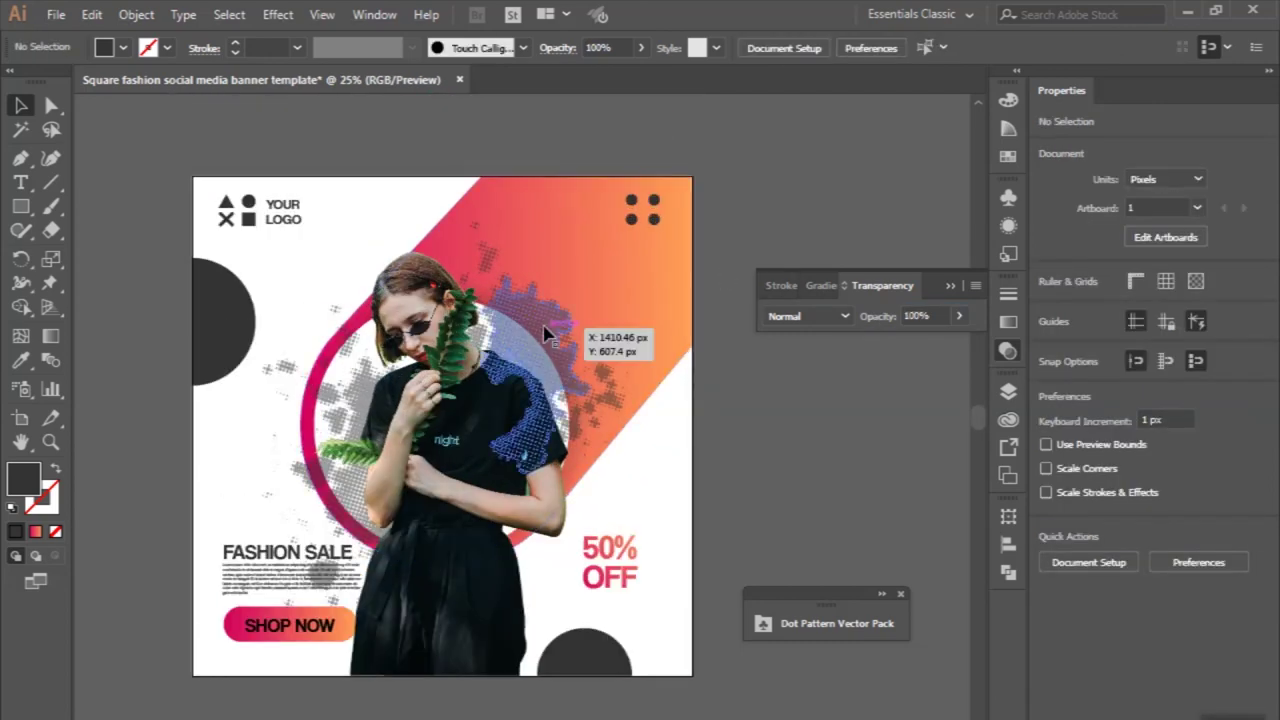
Collapse the Transparency panel and review the finished banner with its grey halftone splatters
scroll(812, 439, "down", 1)
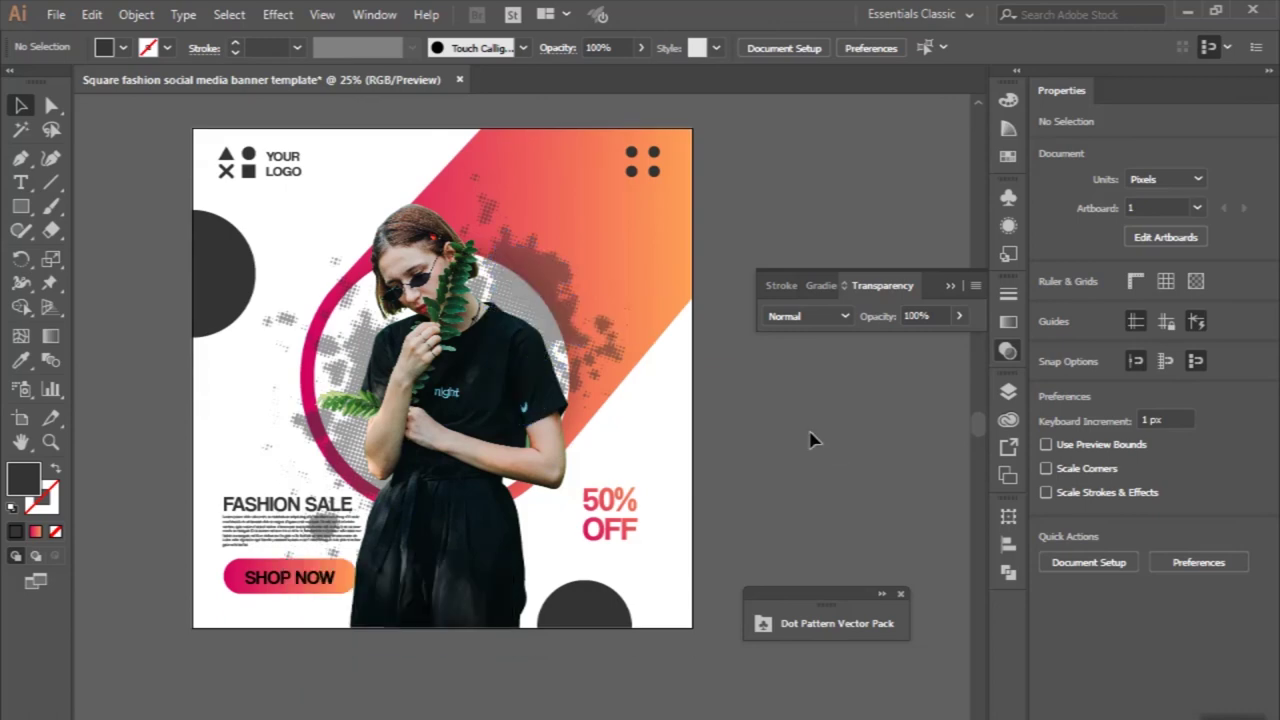
left_click(952, 287)
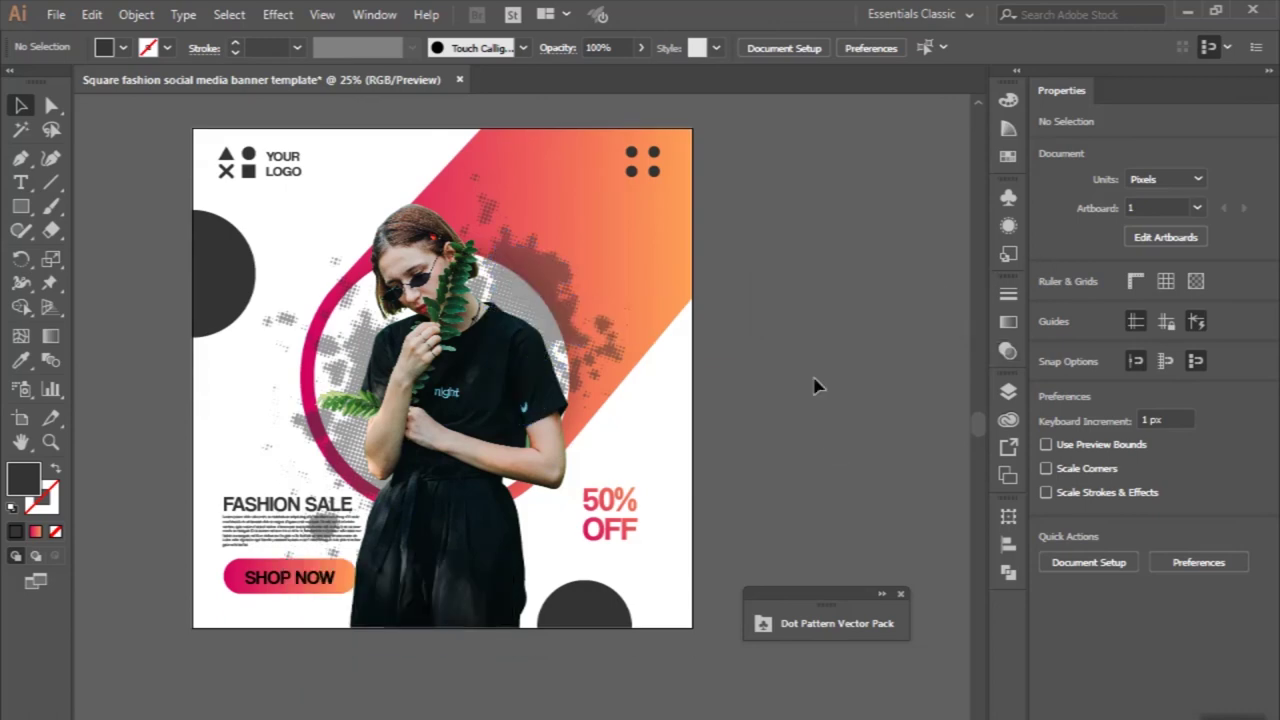
scroll(814, 383, "up", 1)
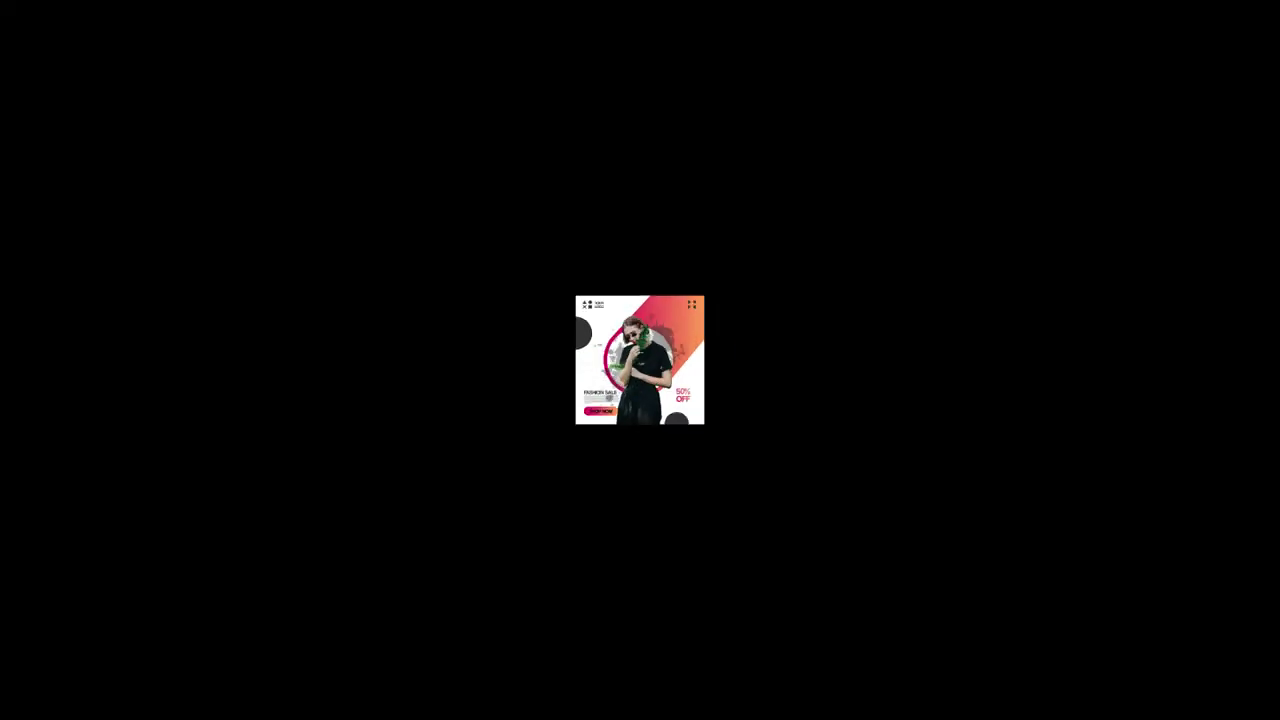